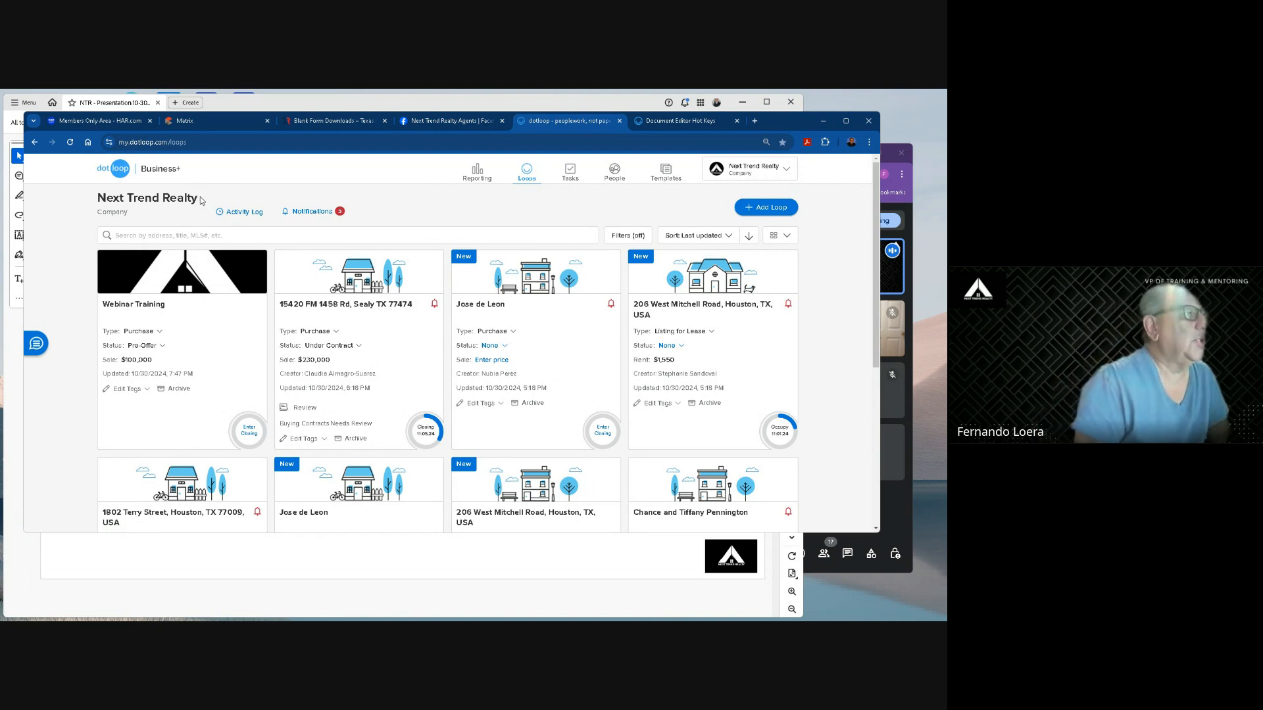
View the loops under the Default Profile and return to the Next Trend Realty company profile.
{"action": "left_click_drag", "start_coordinate": [201, 200], "coordinate": [79, 206]}
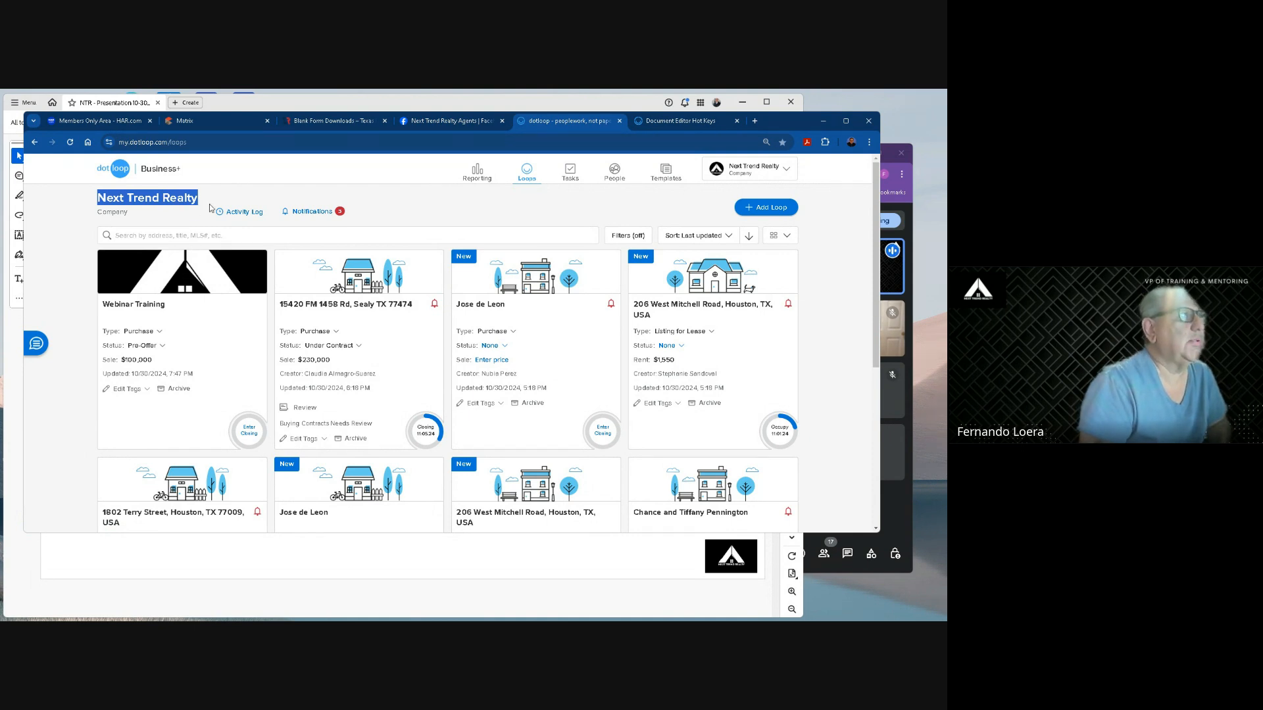
{"action": "left_click", "coordinate": [729, 167]}
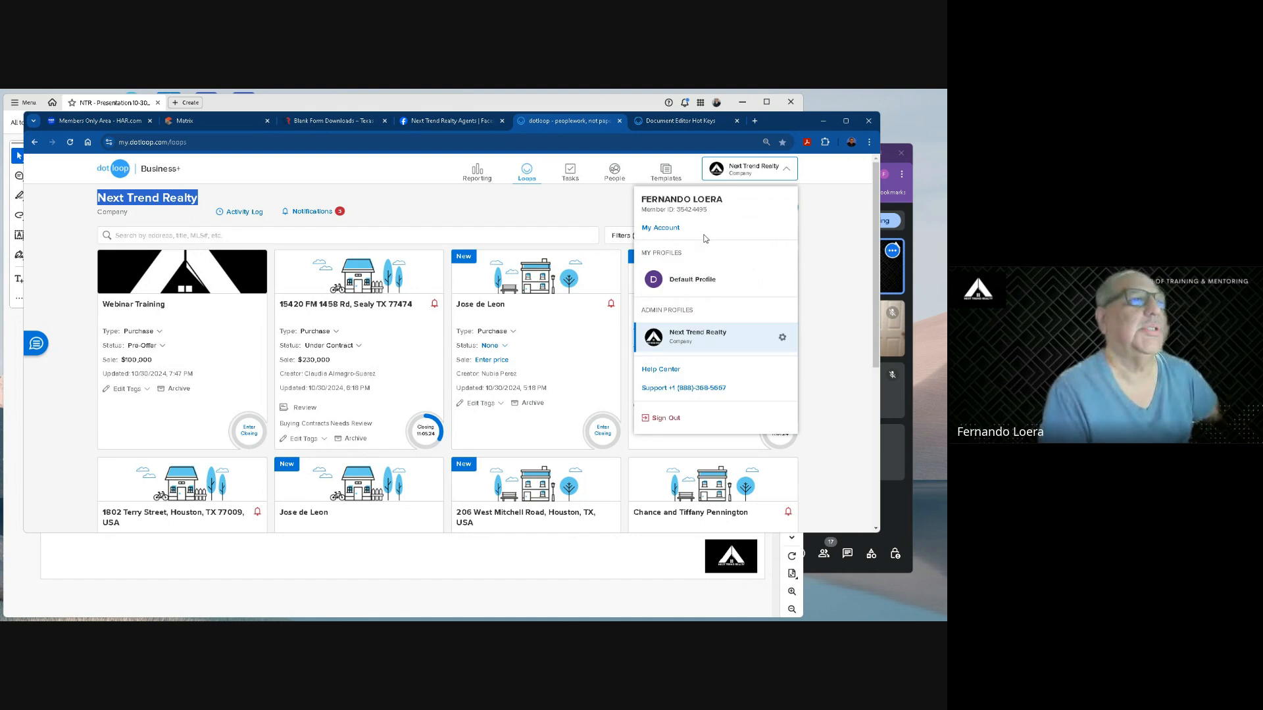
{"action": "left_click", "coordinate": [688, 281]}
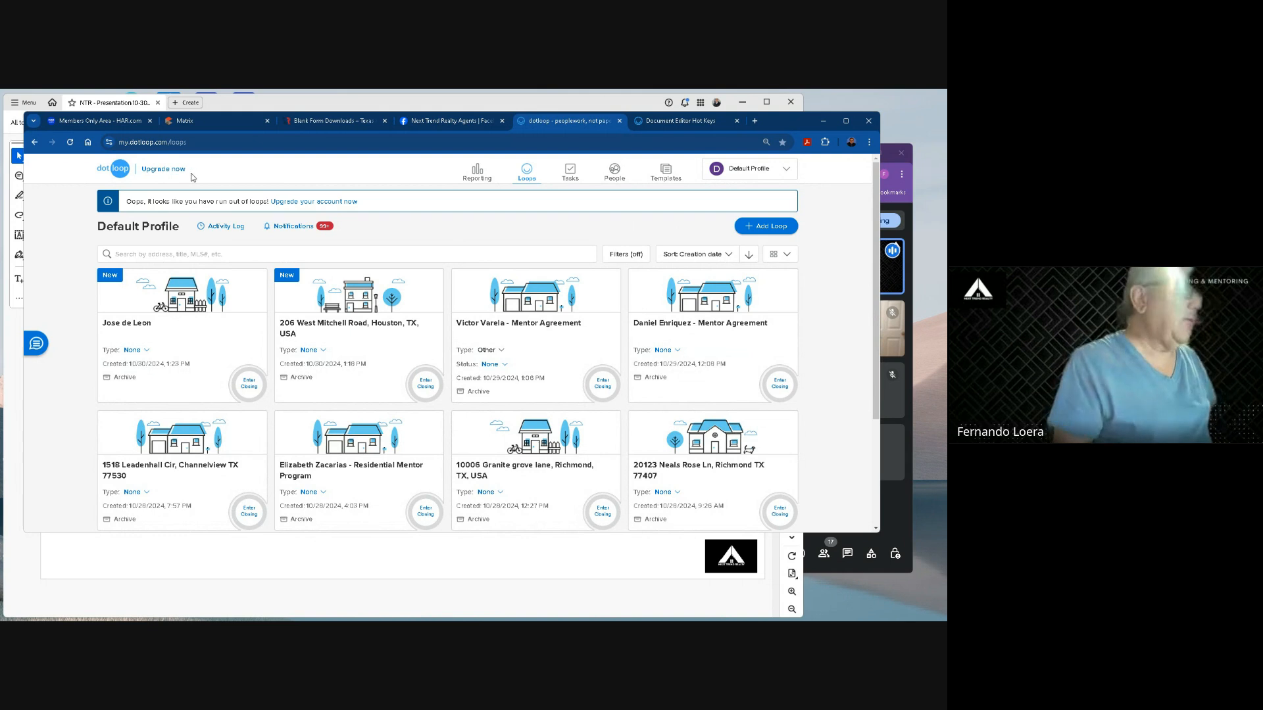
{"action": "left_click_drag", "start_coordinate": [193, 176], "coordinate": [135, 174]}
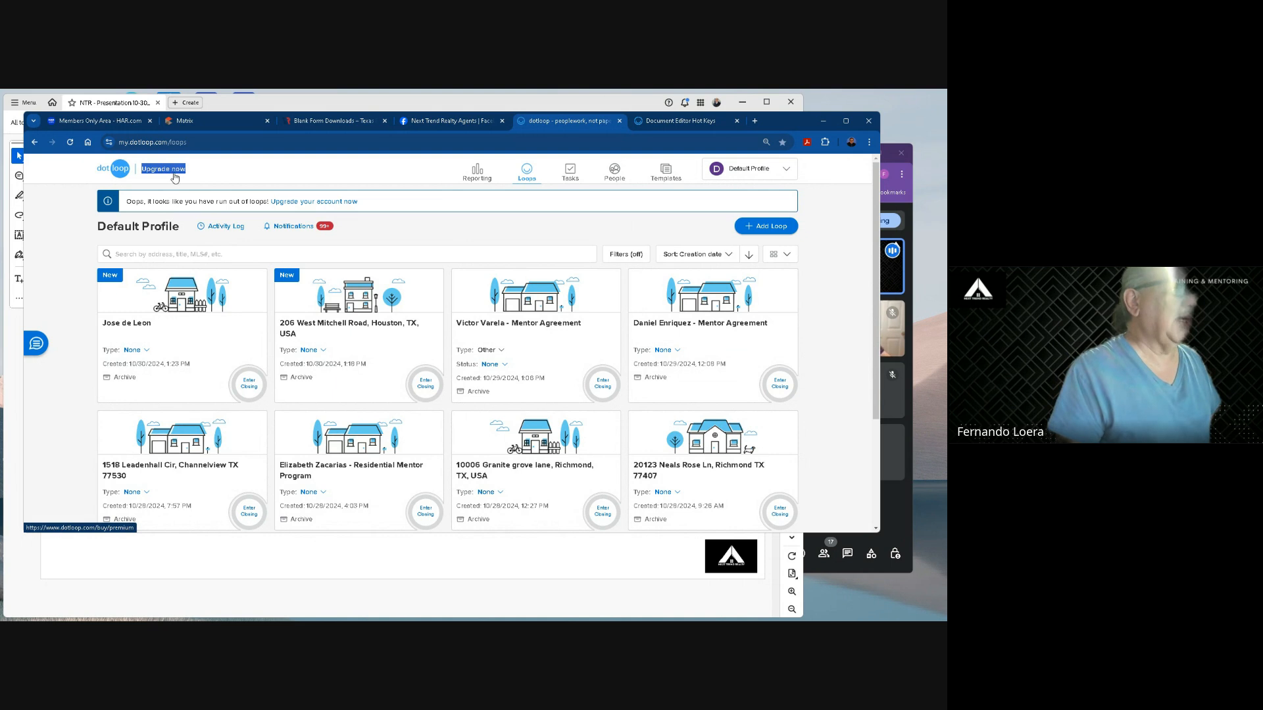
{"action": "left_click", "coordinate": [750, 169]}
{"action": "left_click", "coordinate": [702, 339]}
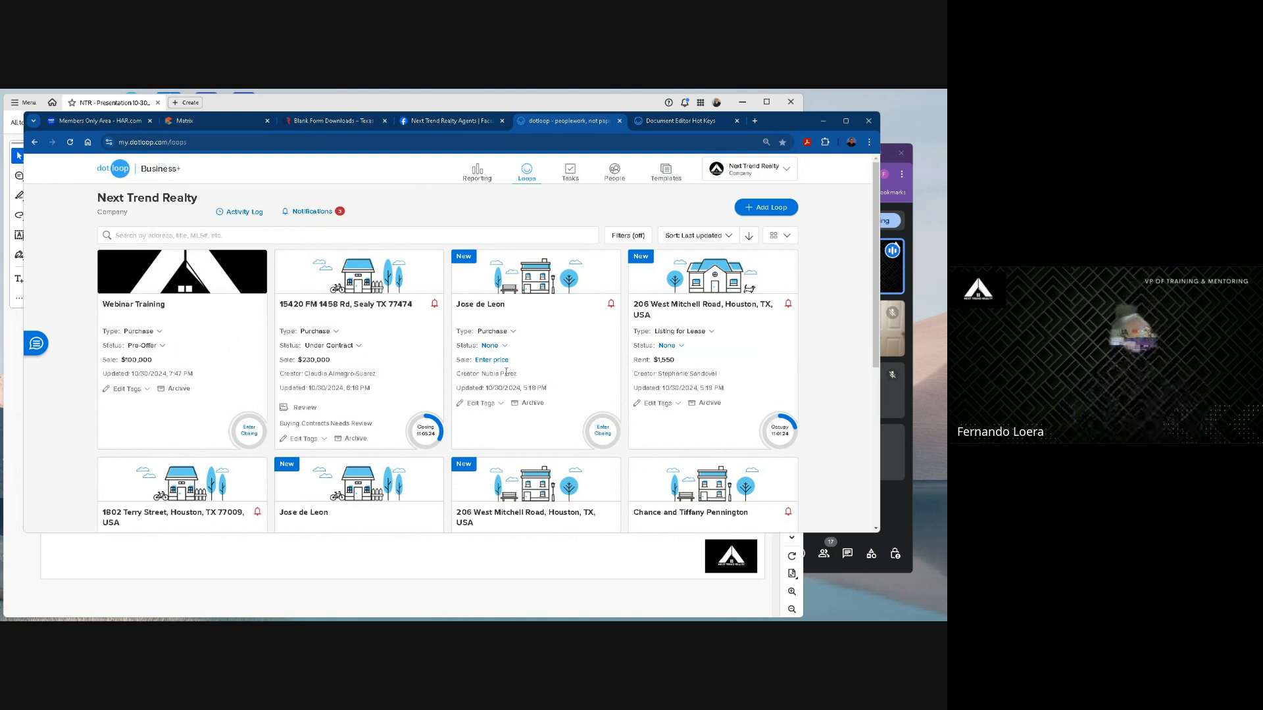
Look over the company's loops and the available sort orders.
{"action": "scroll", "coordinate": [505, 372], "scroll_direction": "down", "scroll_amount": 3}
{"action": "scroll", "coordinate": [527, 342], "scroll_direction": "up", "scroll_amount": 3}
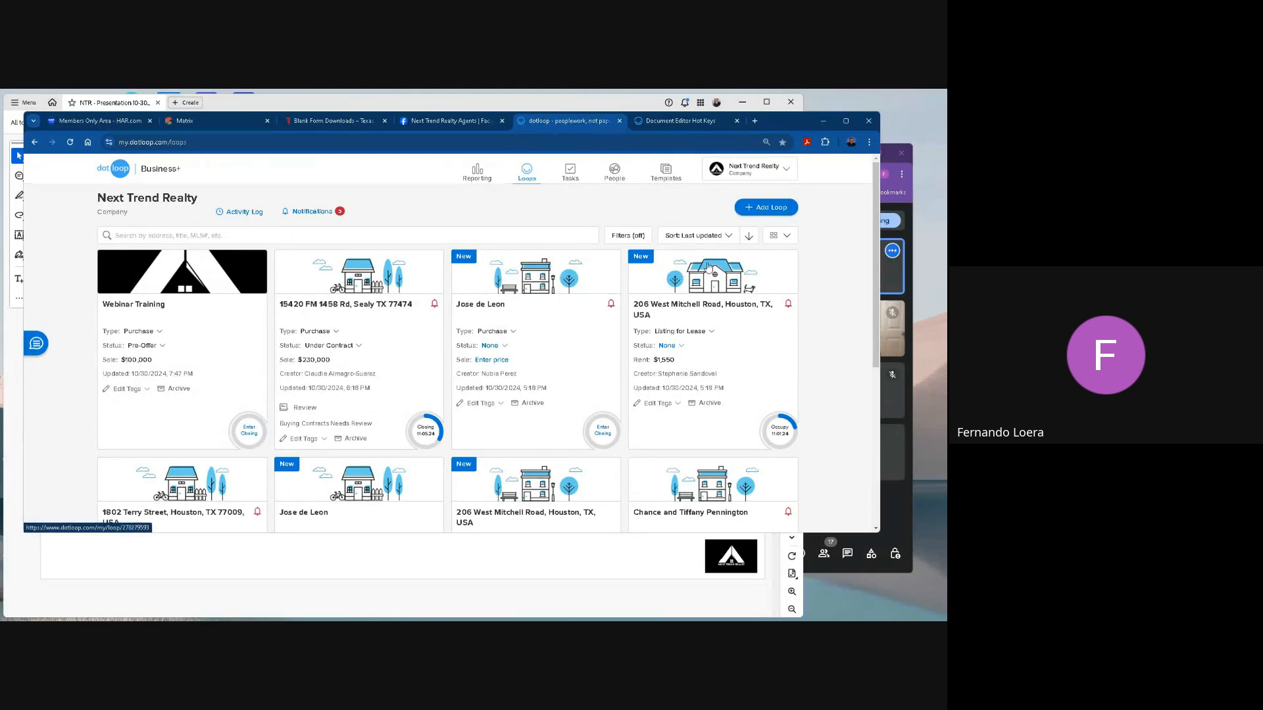
{"action": "left_click", "coordinate": [692, 236]}
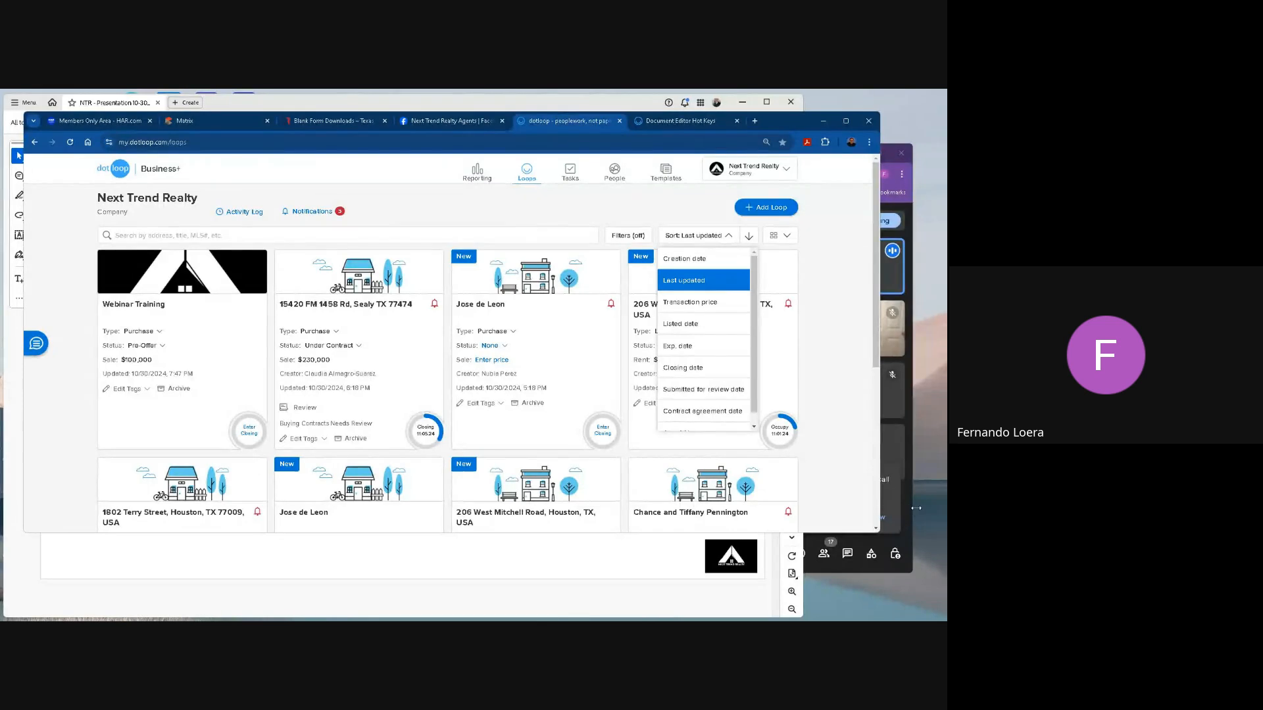
Switch to the Google Meet window, show the meeting's participant list, and return to the dotloop browser window.
{"action": "left_click", "coordinate": [891, 513]}
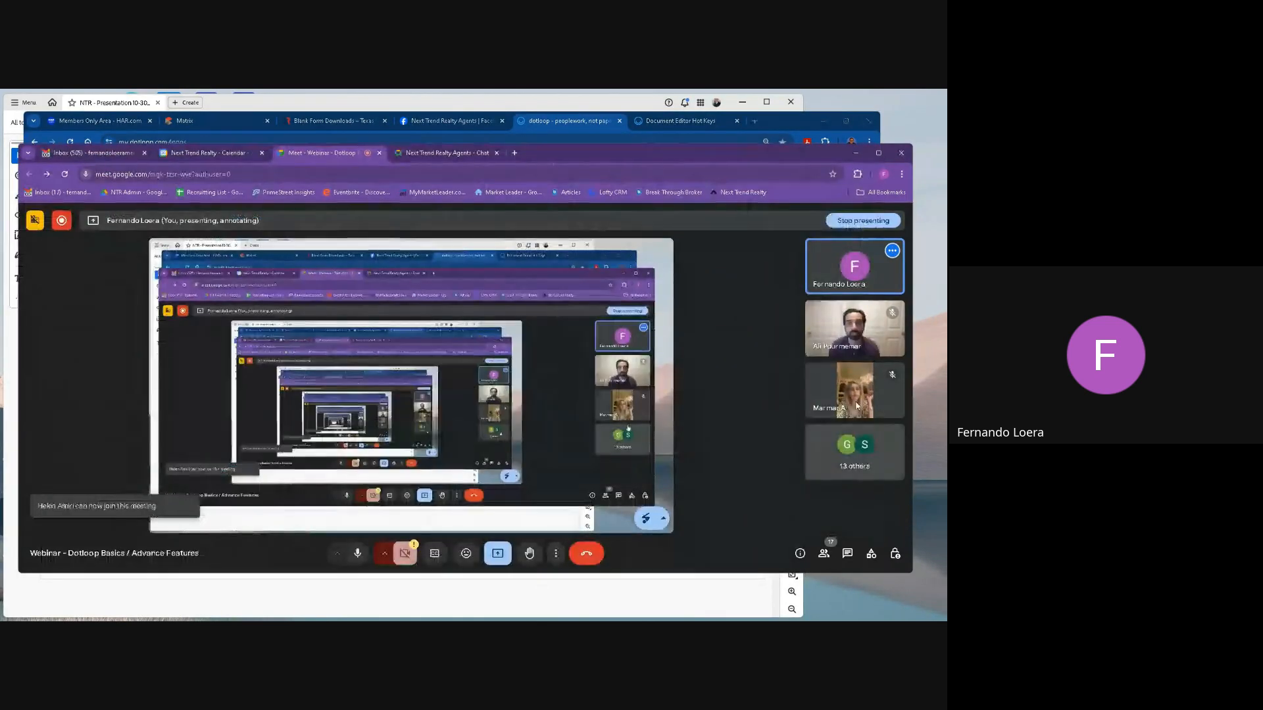
{"action": "left_click", "coordinate": [854, 461]}
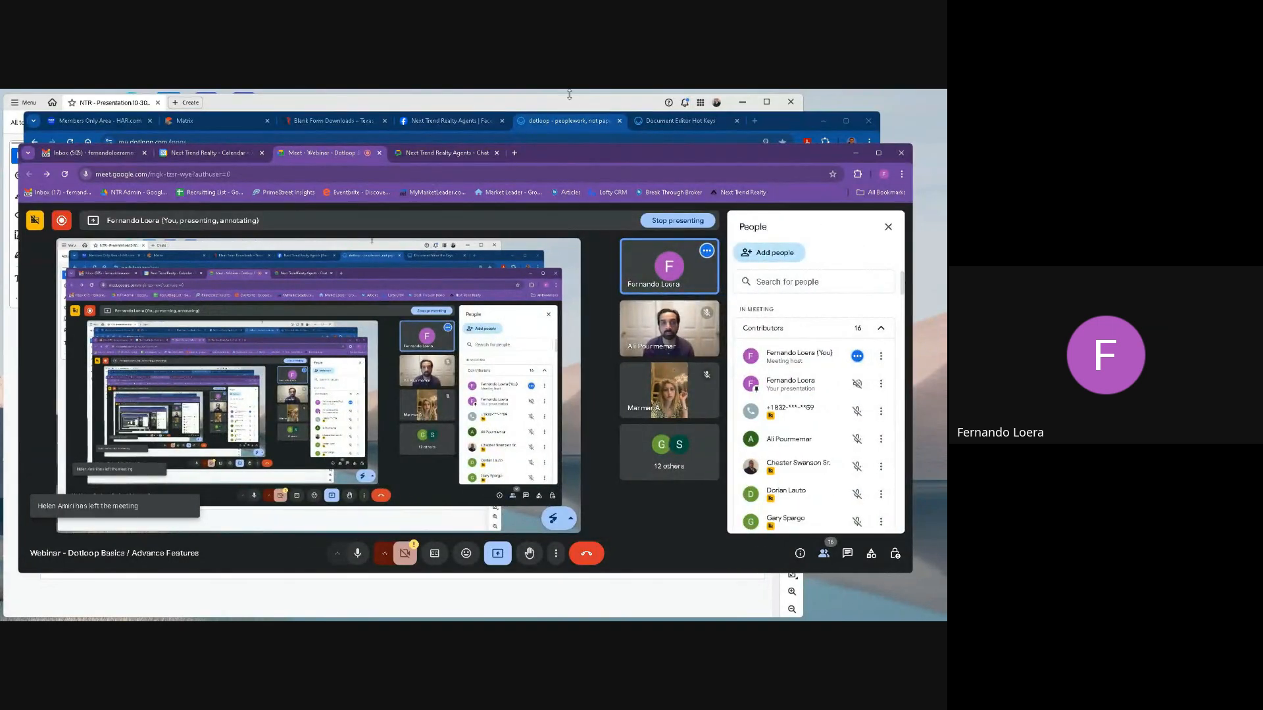
{"action": "left_click", "coordinate": [570, 94]}
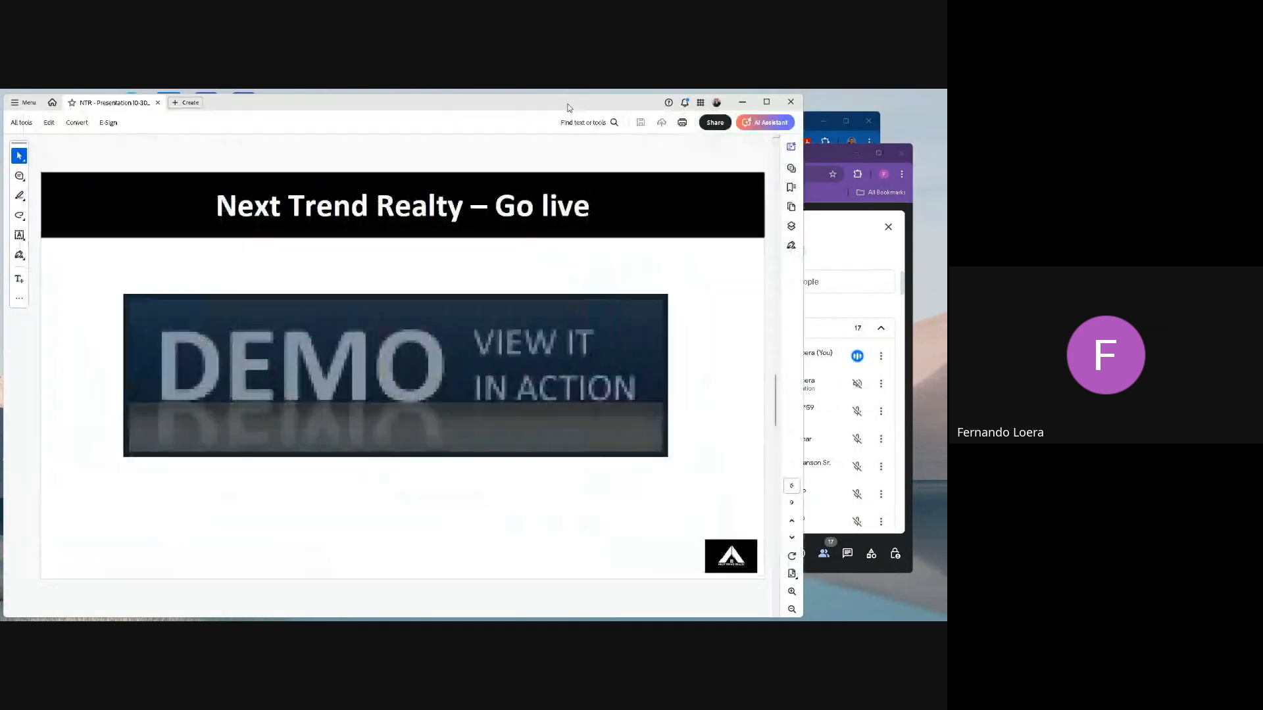
{"action": "left_click", "coordinate": [898, 547]}
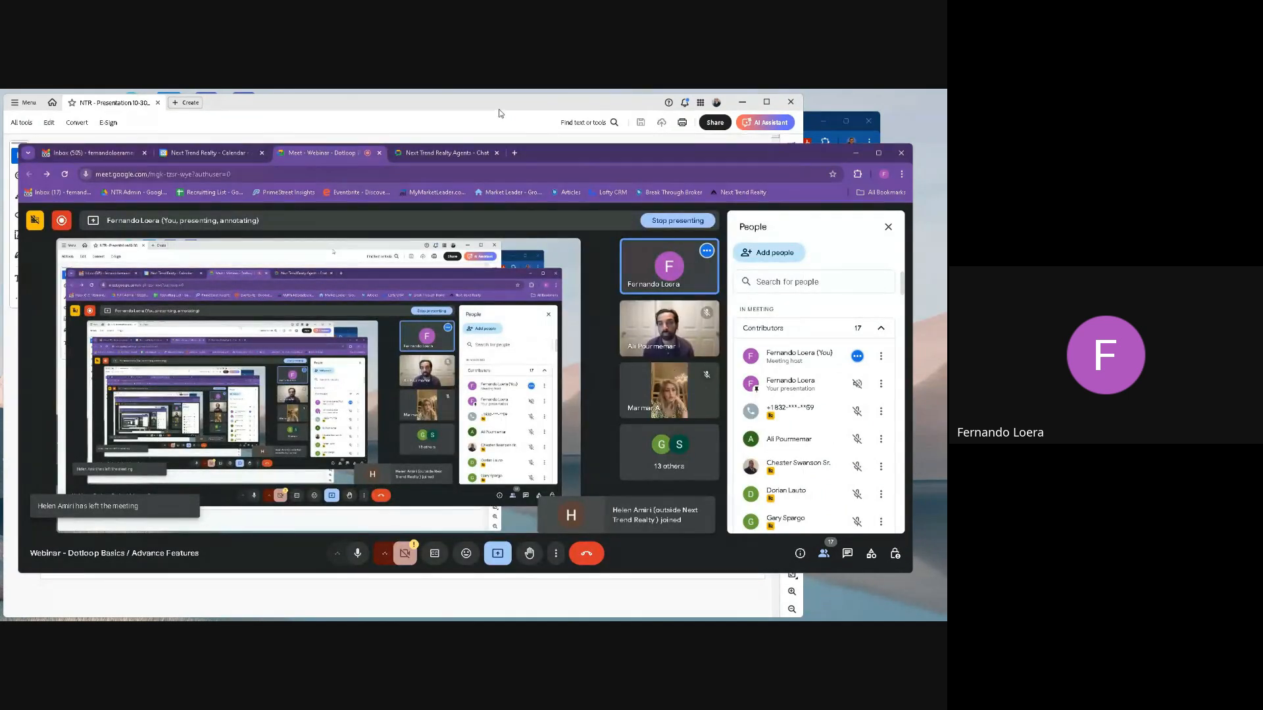
{"action": "left_click", "coordinate": [498, 111]}
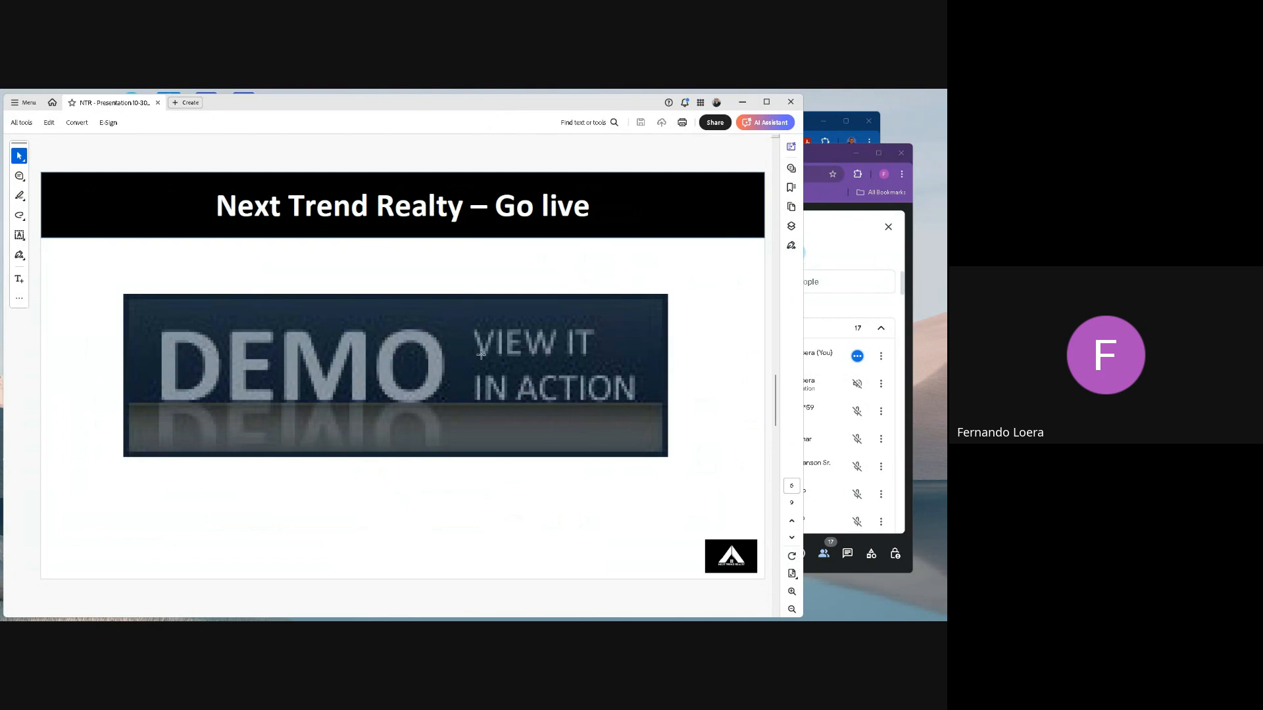
{"action": "left_click", "coordinate": [810, 133]}
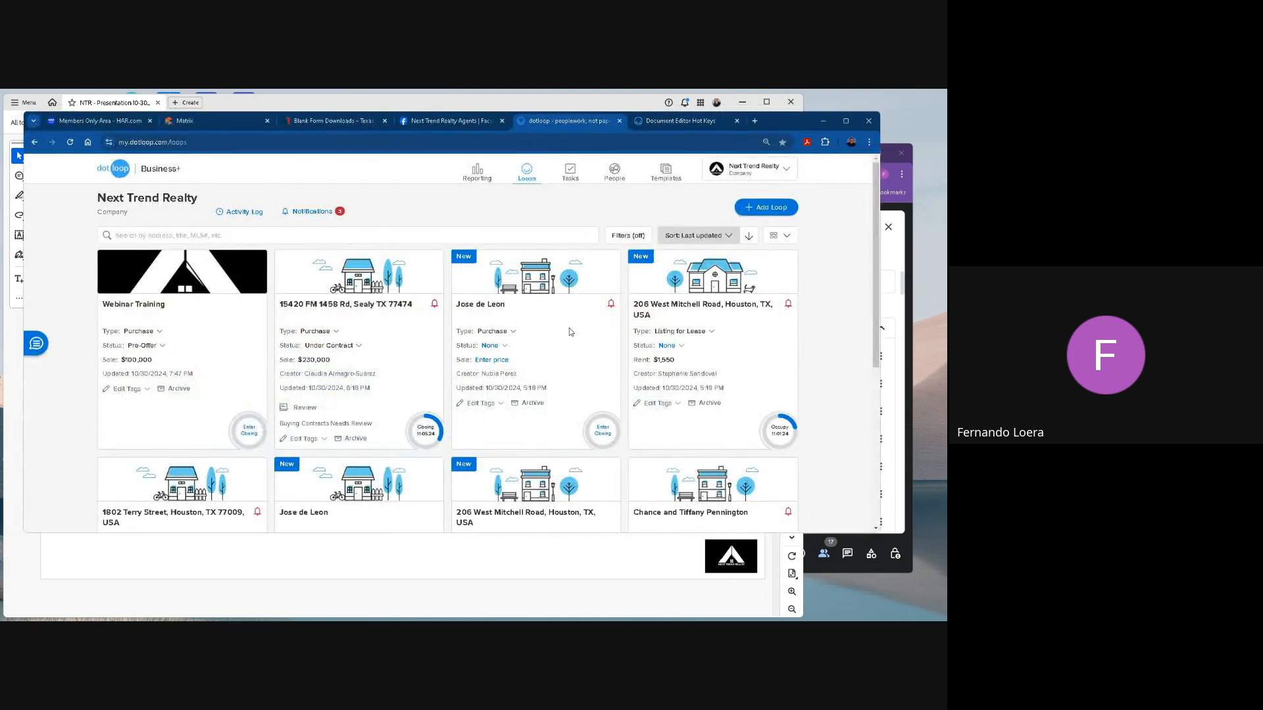
Show the company's loops in List View and in Compact View, and browse the compact list.
{"action": "left_click", "coordinate": [782, 236]}
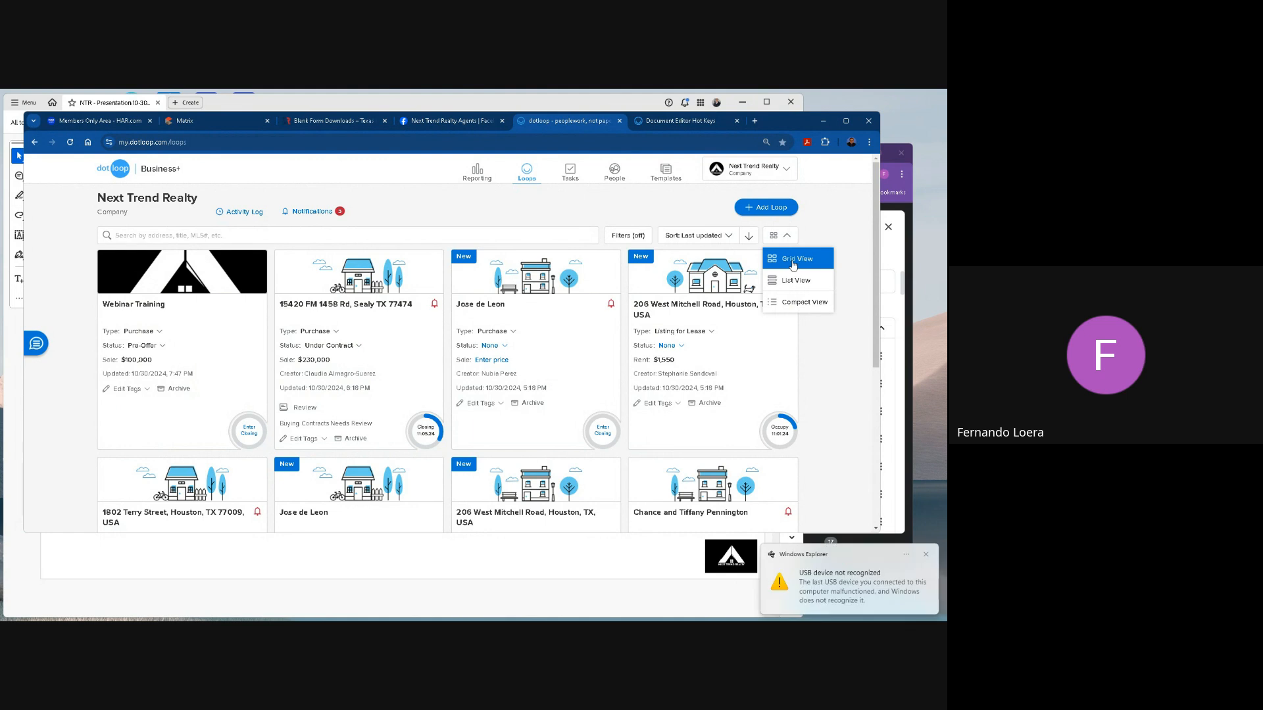
{"action": "left_click", "coordinate": [793, 283]}
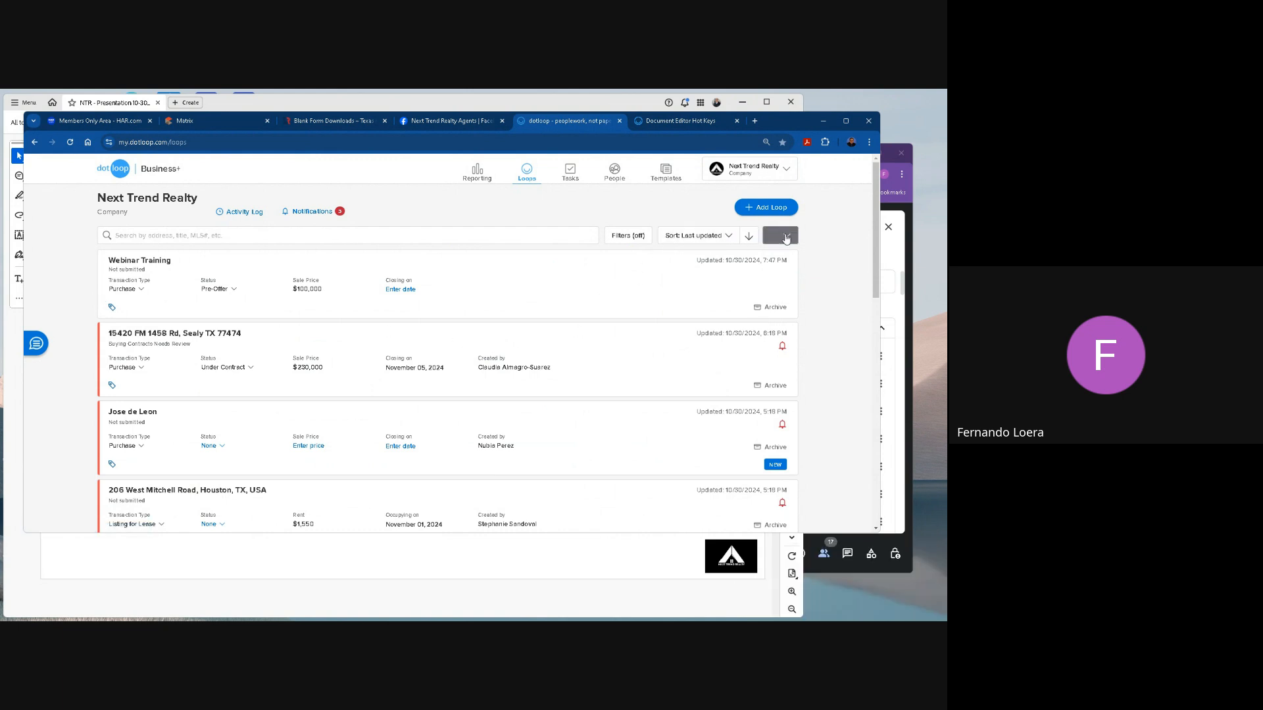
{"action": "left_click", "coordinate": [780, 235]}
{"action": "left_click", "coordinate": [801, 303]}
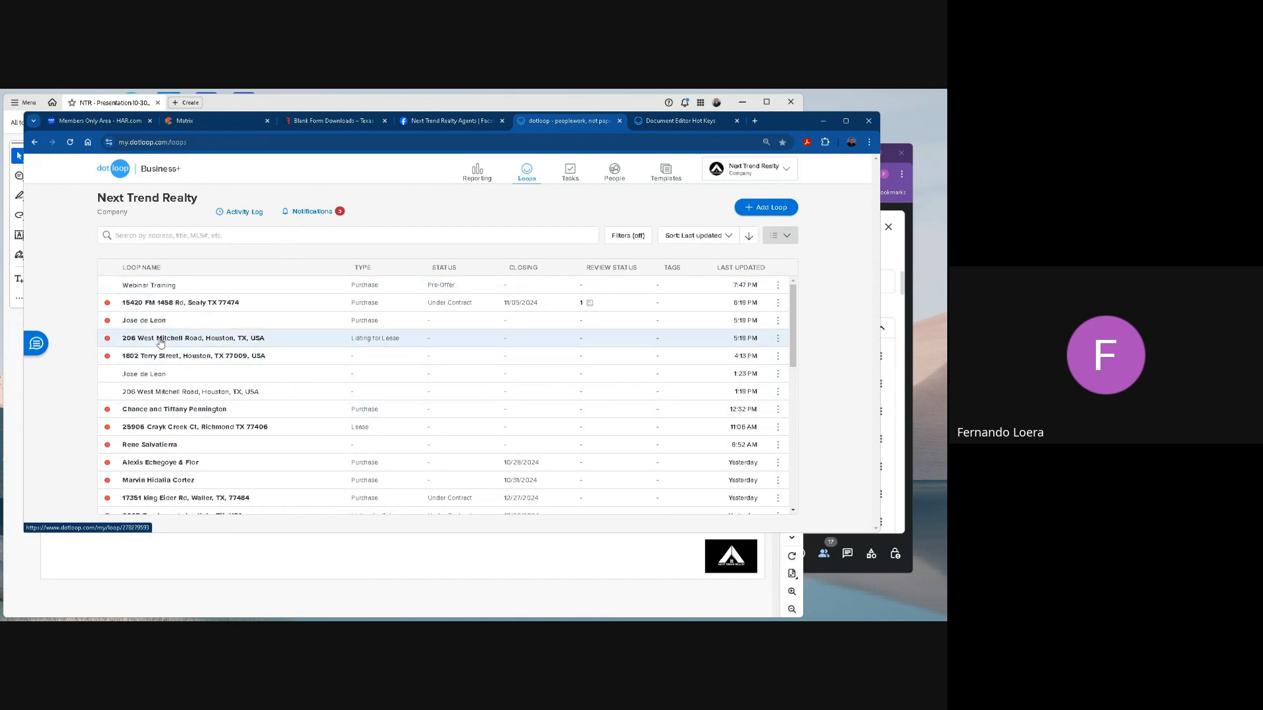
{"action": "scroll", "coordinate": [162, 375], "scroll_direction": "down", "scroll_amount": 2}
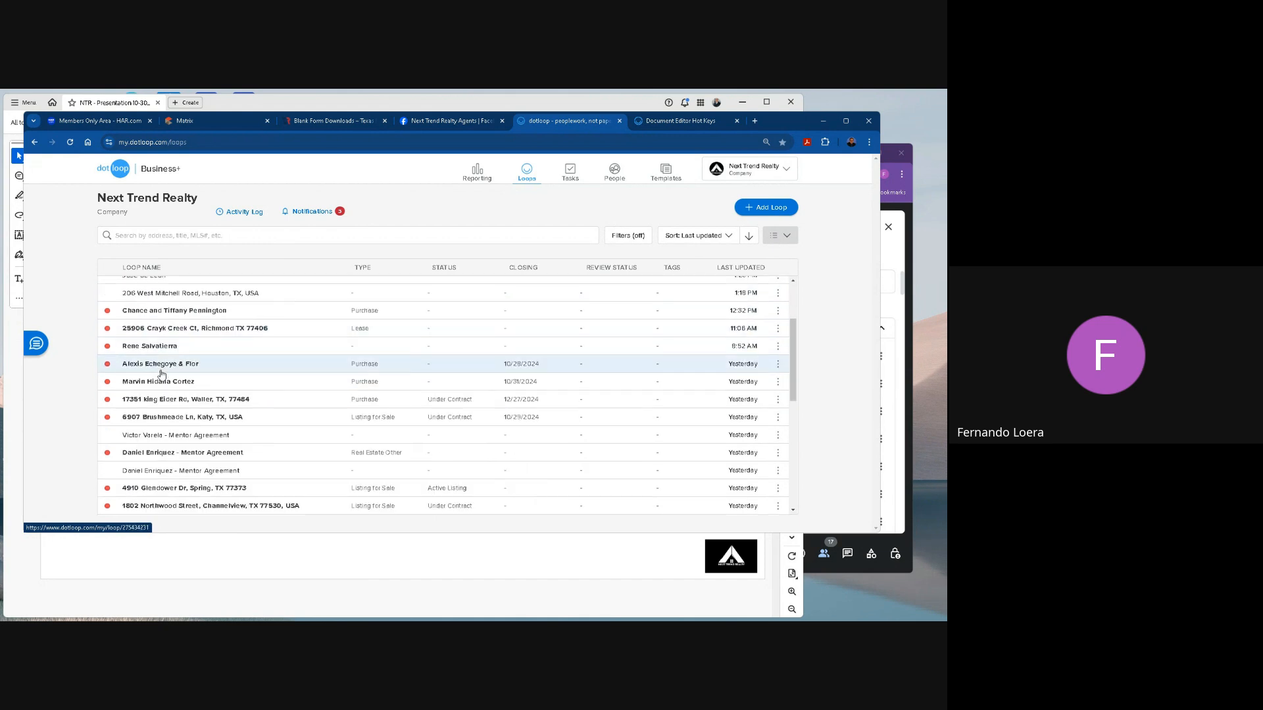
{"action": "scroll", "coordinate": [162, 375], "scroll_direction": "up", "scroll_amount": 2}
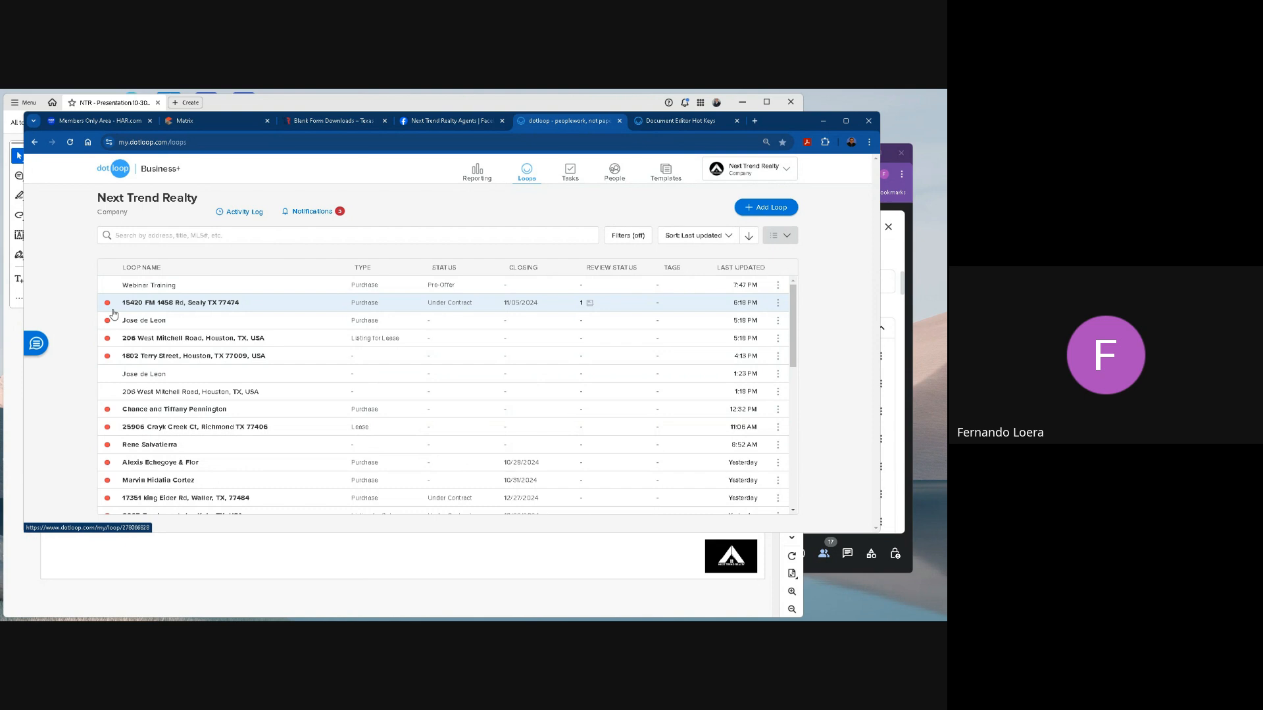
Open the second loop in the list, look at its documents, and go back to the loop list.
{"action": "left_click", "coordinate": [140, 308]}
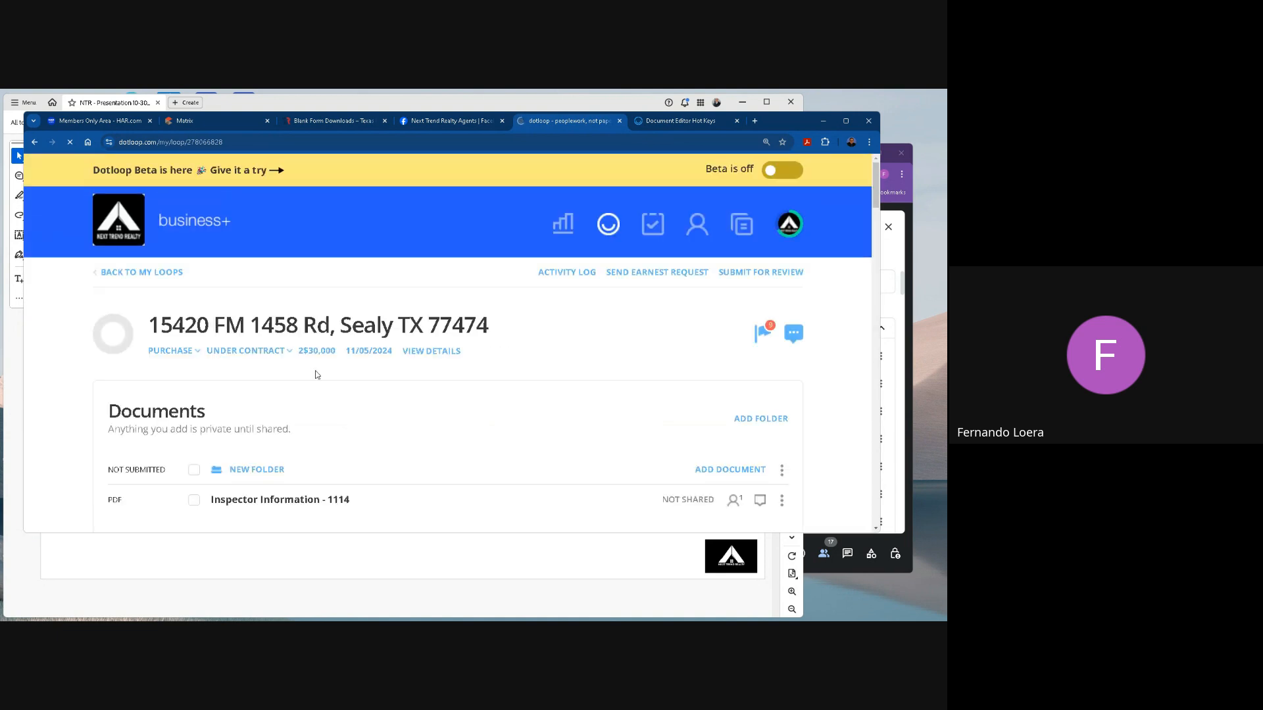
{"action": "scroll", "coordinate": [317, 393], "scroll_direction": "down", "scroll_amount": 2}
{"action": "scroll", "coordinate": [315, 390], "scroll_direction": "up", "scroll_amount": 2}
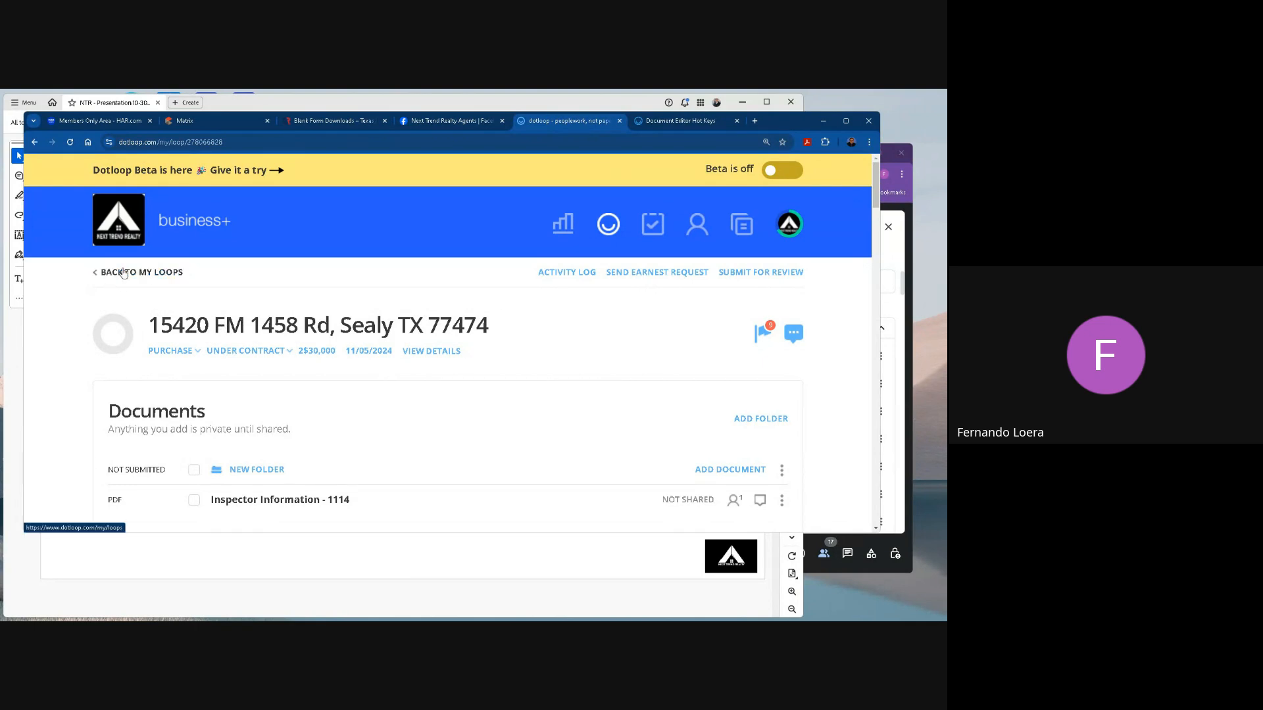
{"action": "left_click", "coordinate": [123, 271]}
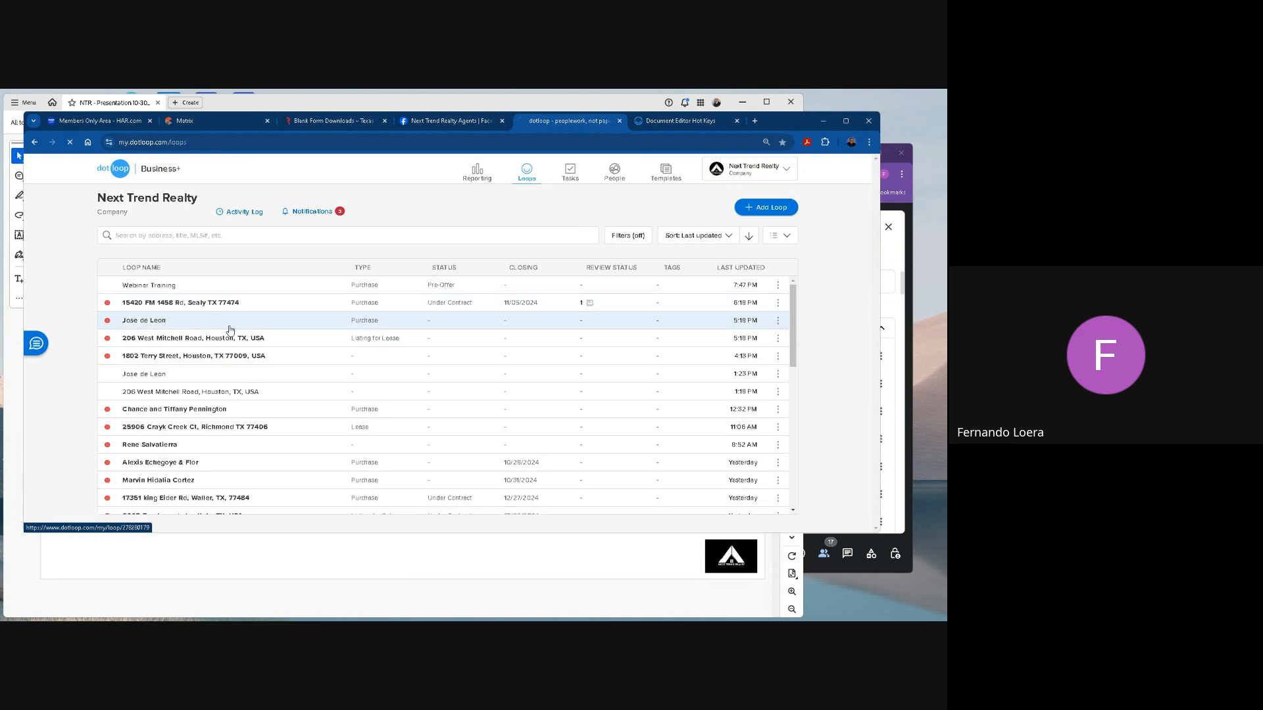
Open the third loop, check its loop status options and details page, and return to the loop list.
{"action": "left_click", "coordinate": [283, 325]}
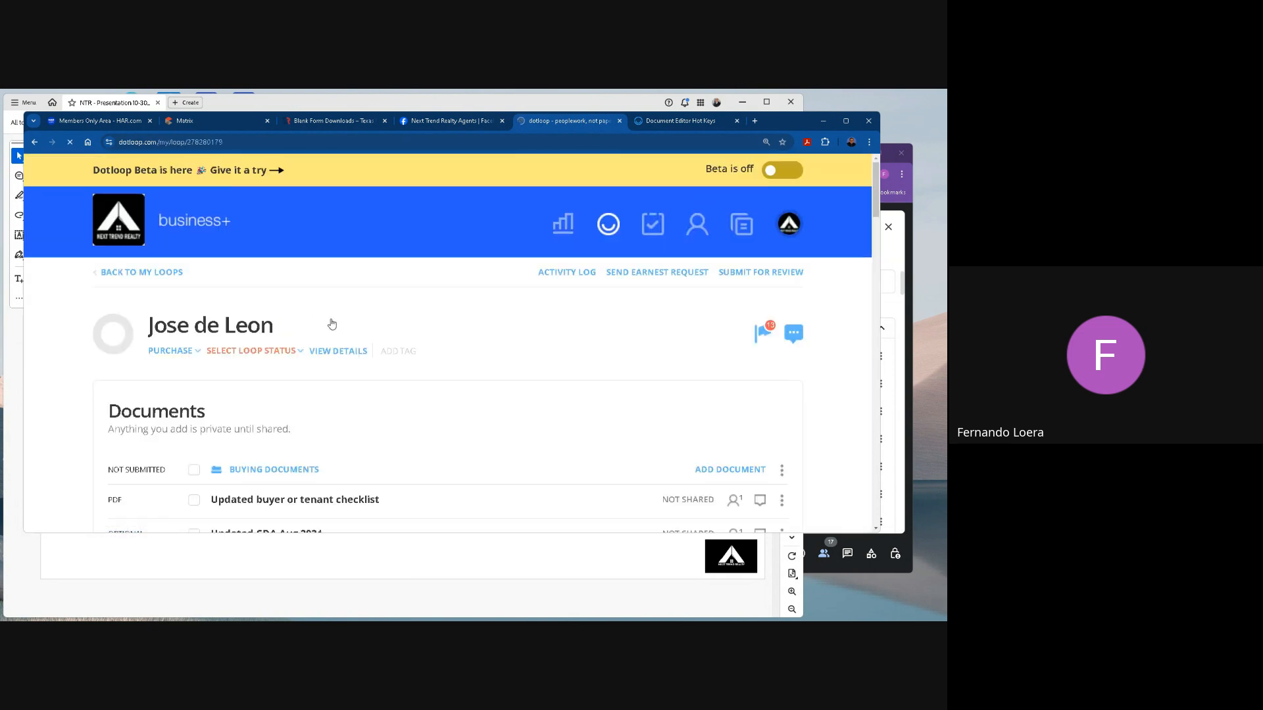
{"action": "left_click", "coordinate": [257, 352]}
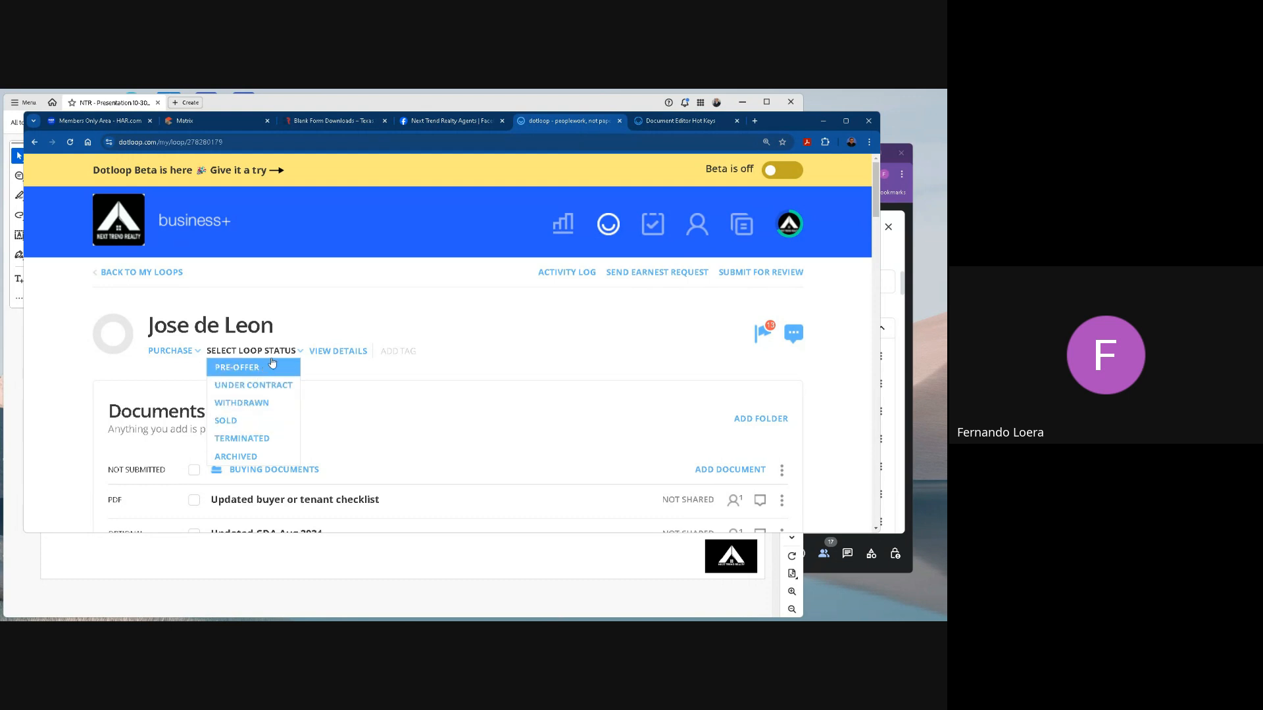
{"action": "left_click", "coordinate": [340, 351]}
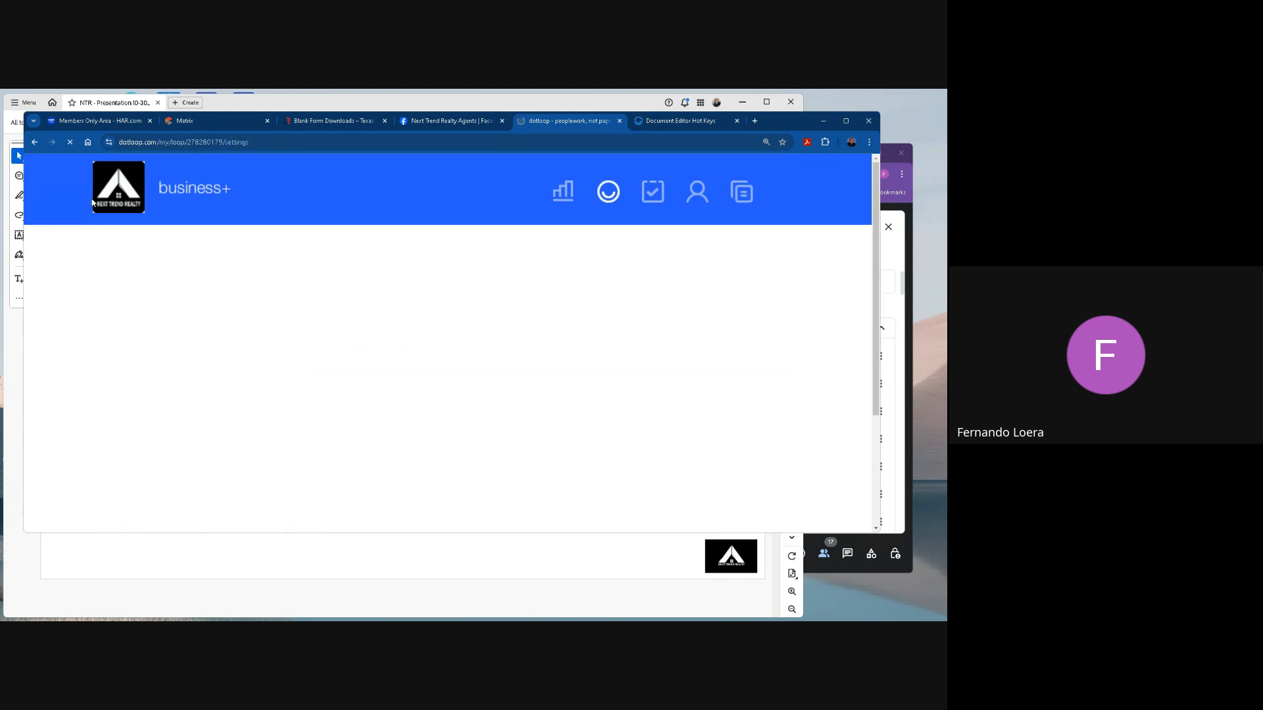
{"action": "left_click", "coordinate": [608, 192]}
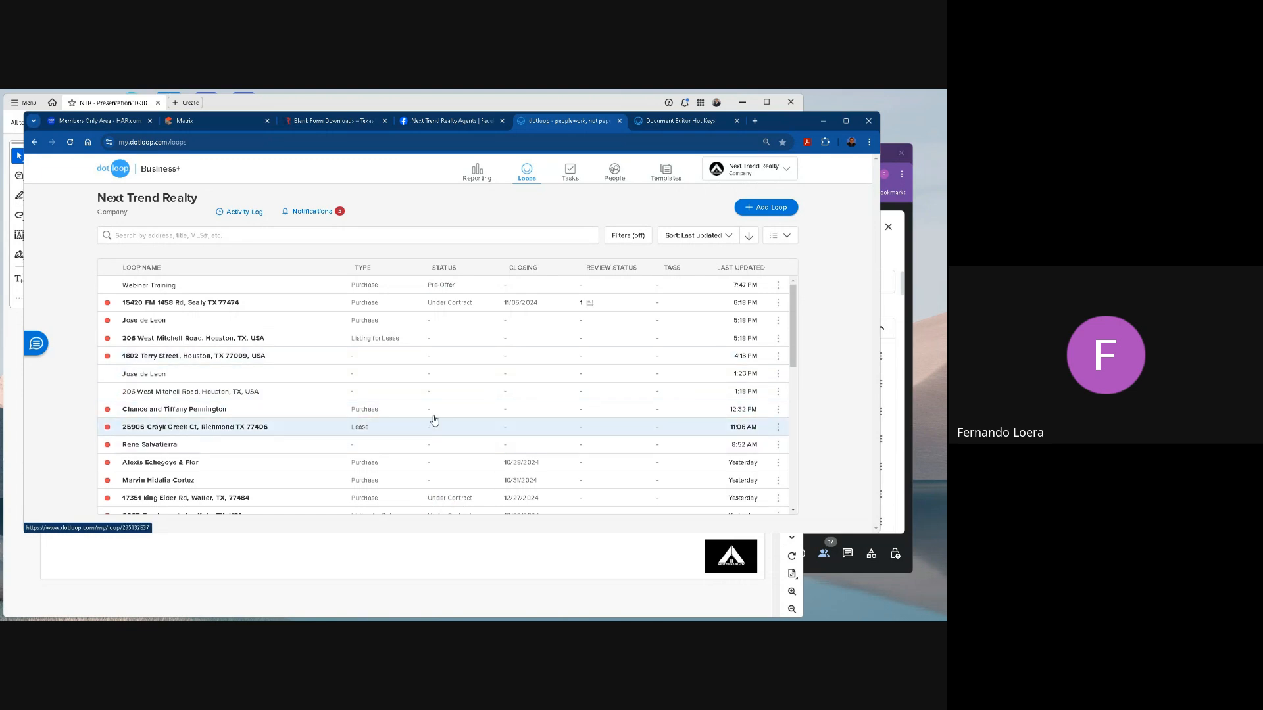
Set the loop list to Grid View and point out the second loop's sale price and creator.
{"action": "left_click", "coordinate": [781, 235]}
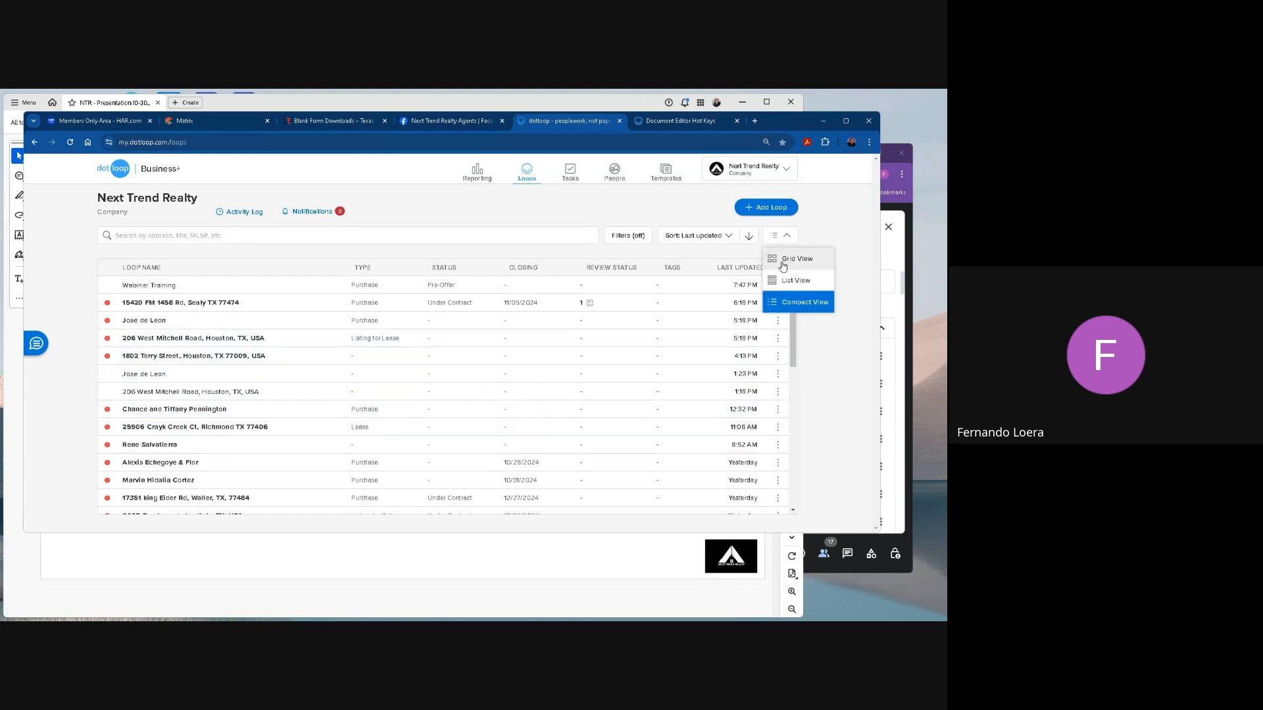
{"action": "left_click", "coordinate": [789, 259]}
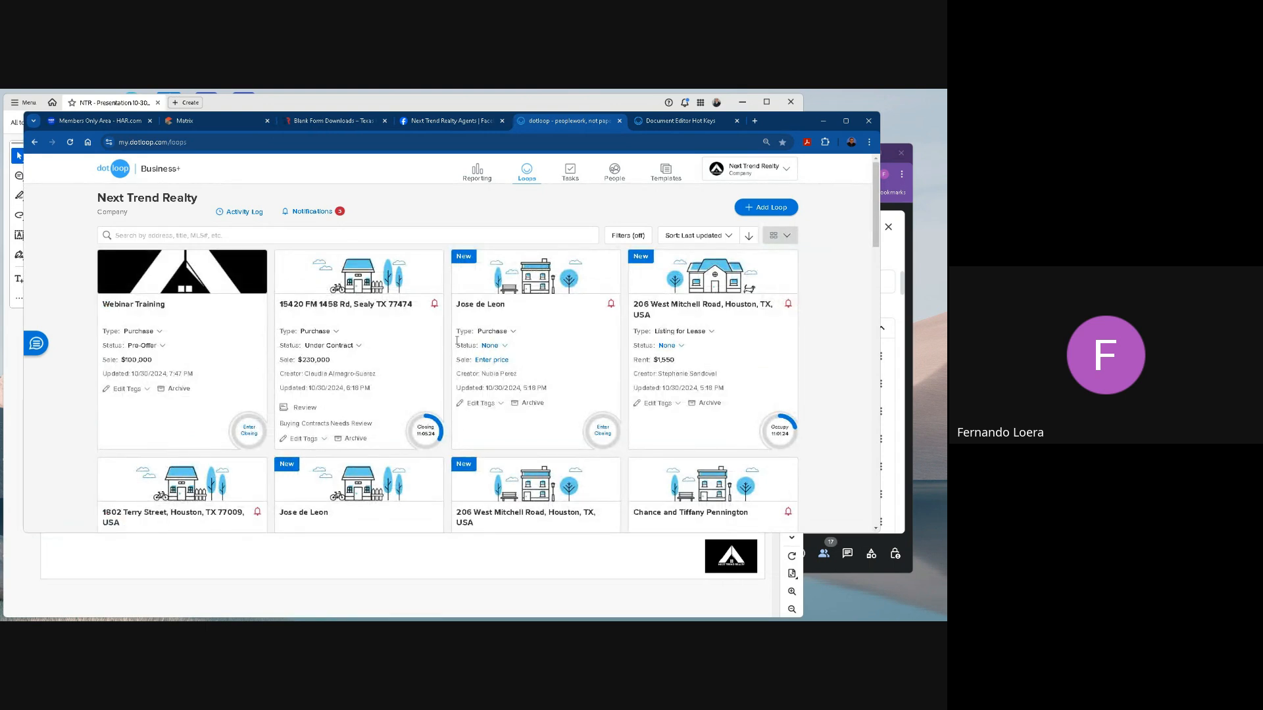
{"action": "left_click", "coordinate": [313, 361]}
{"action": "left_click_drag", "start_coordinate": [322, 375], "coordinate": [354, 373]}
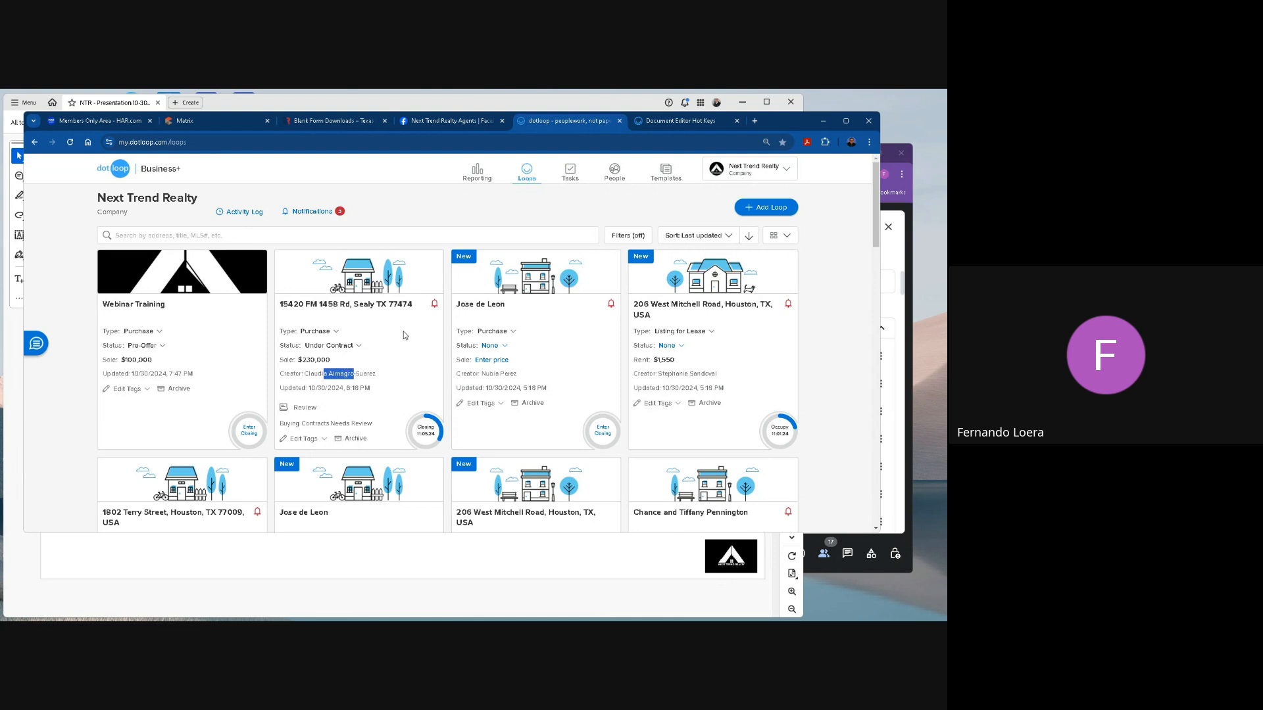
Check the transaction types offered for the Webinar Training loop and set its status to Under Contract.
{"action": "left_click", "coordinate": [149, 331]}
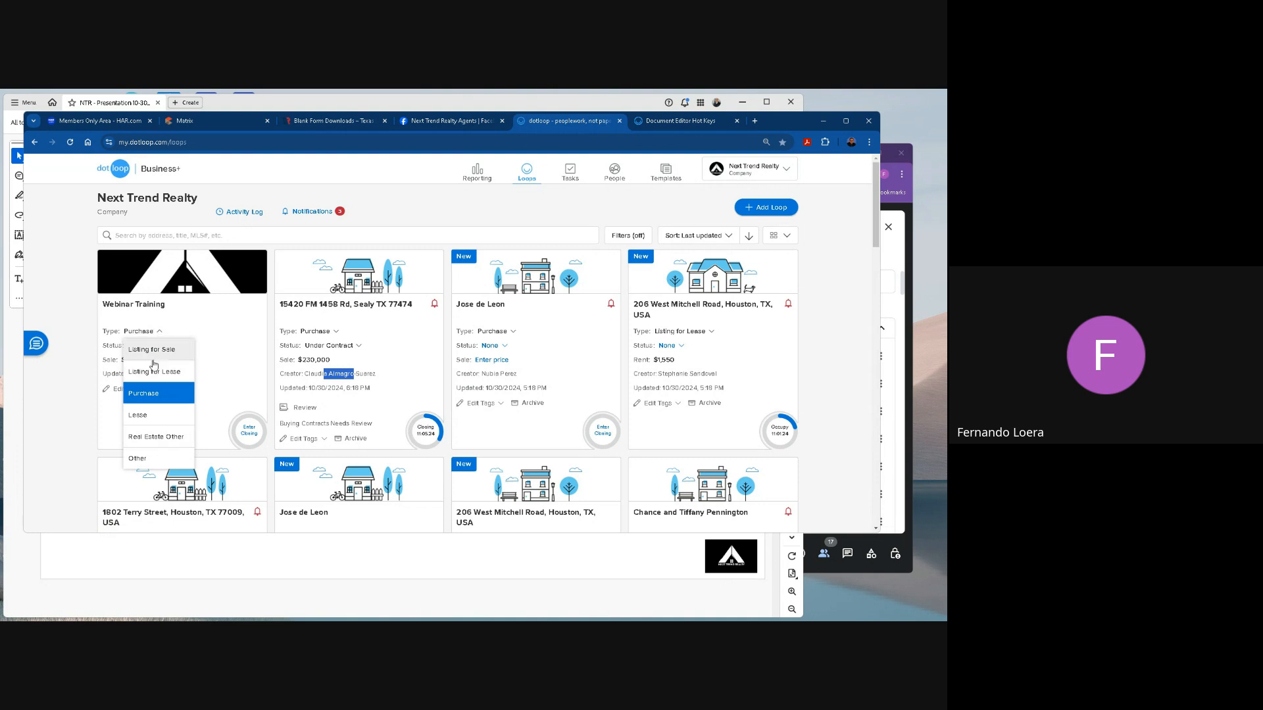
{"action": "left_click", "coordinate": [240, 337]}
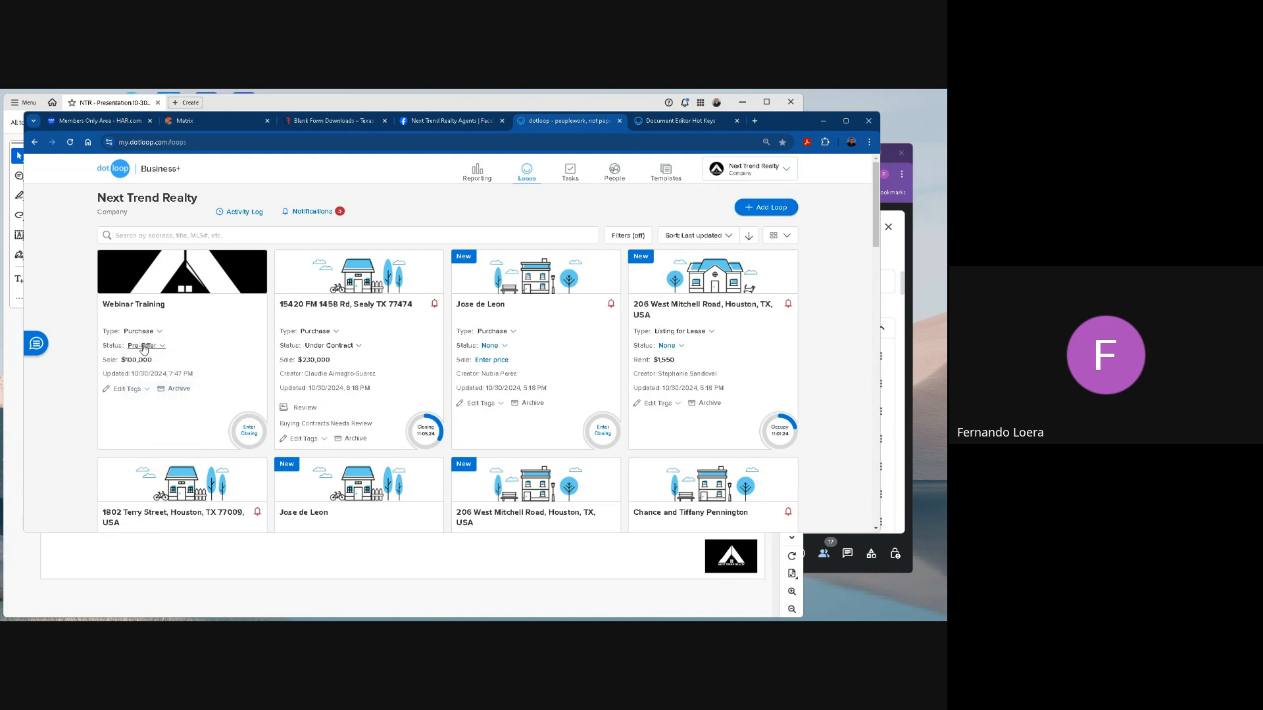
{"action": "left_click", "coordinate": [143, 345]}
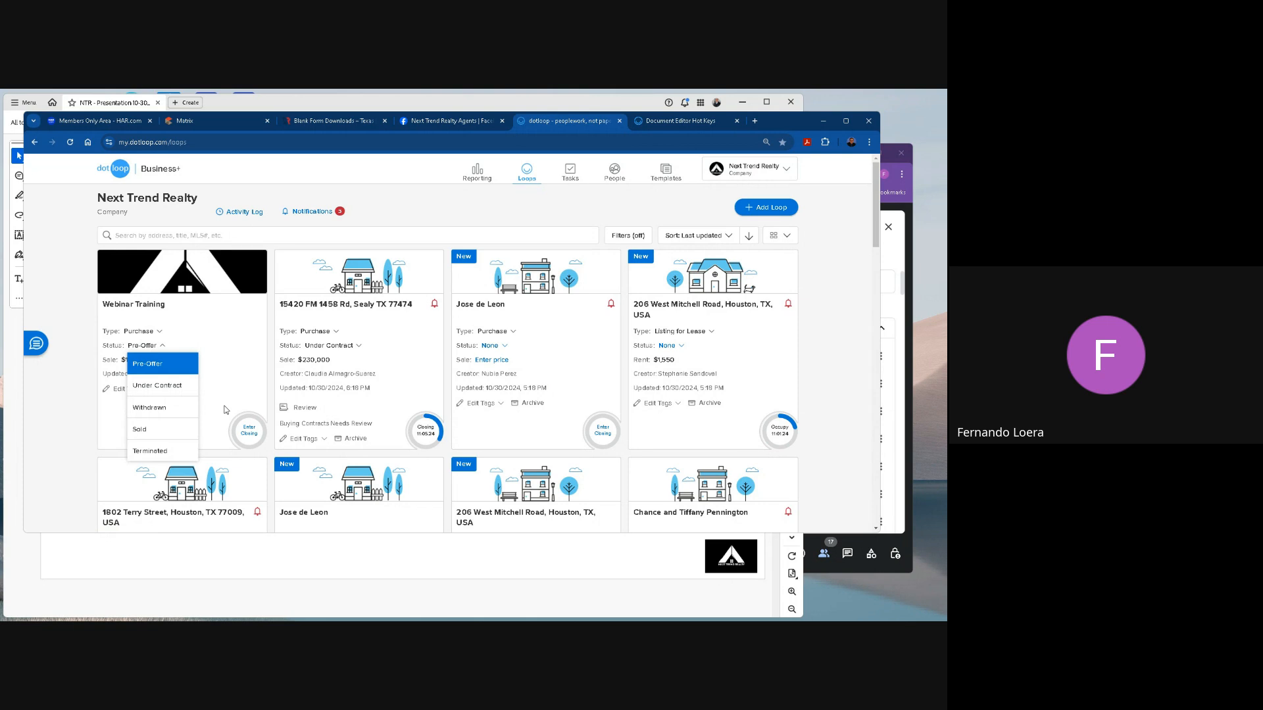
{"action": "left_click", "coordinate": [172, 389]}
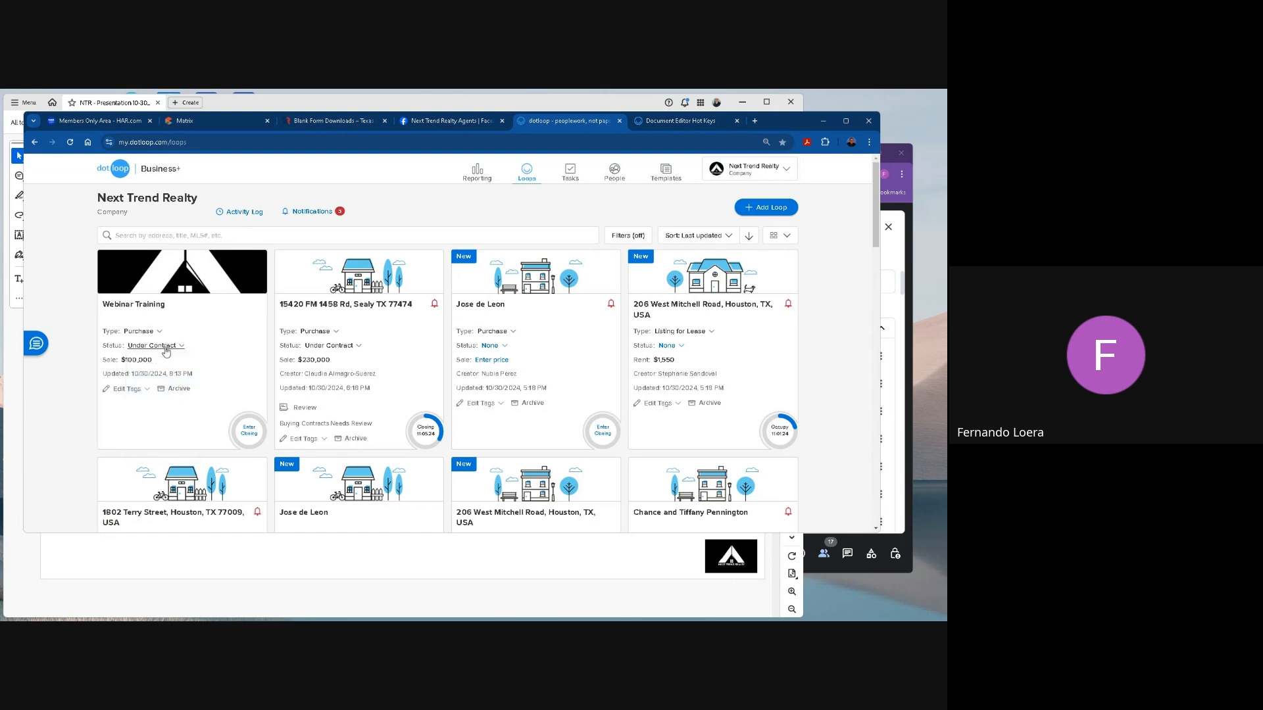
Set the Webinar Training loop's status to Sold, and change it to Pre-Offer.
{"action": "left_click", "coordinate": [166, 350]}
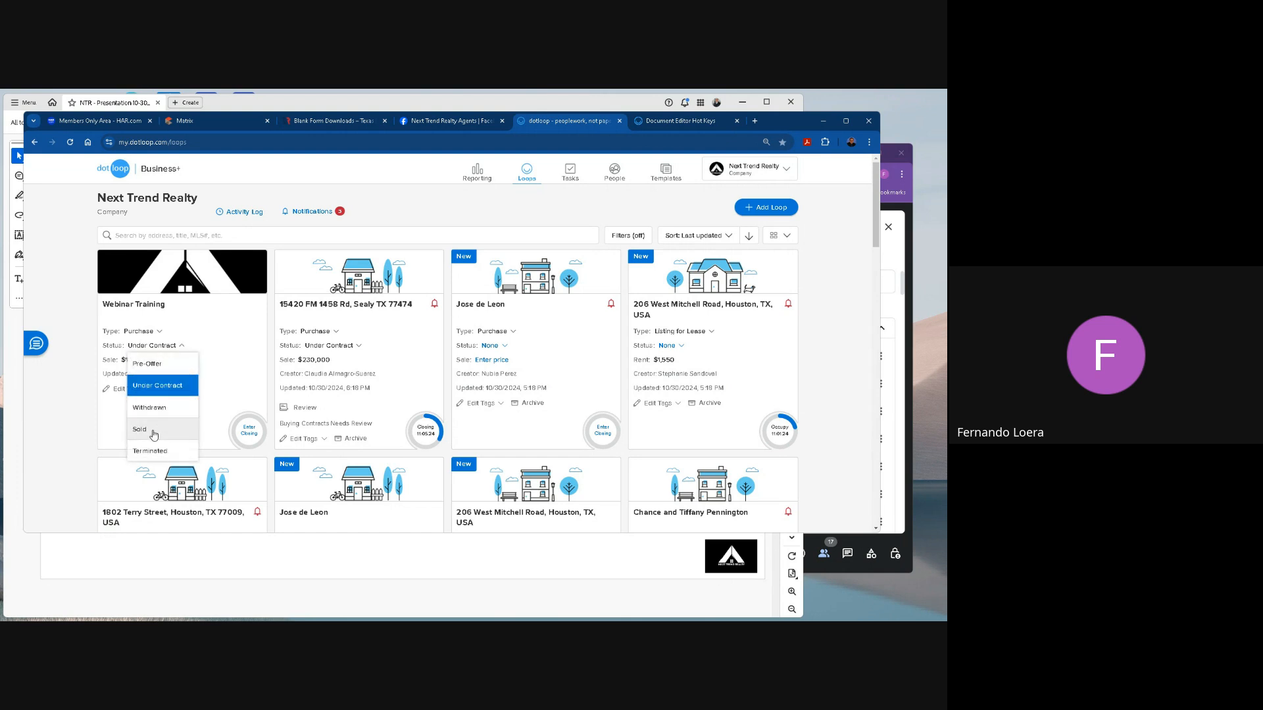
{"action": "left_click", "coordinate": [153, 435]}
{"action": "left_click", "coordinate": [144, 347]}
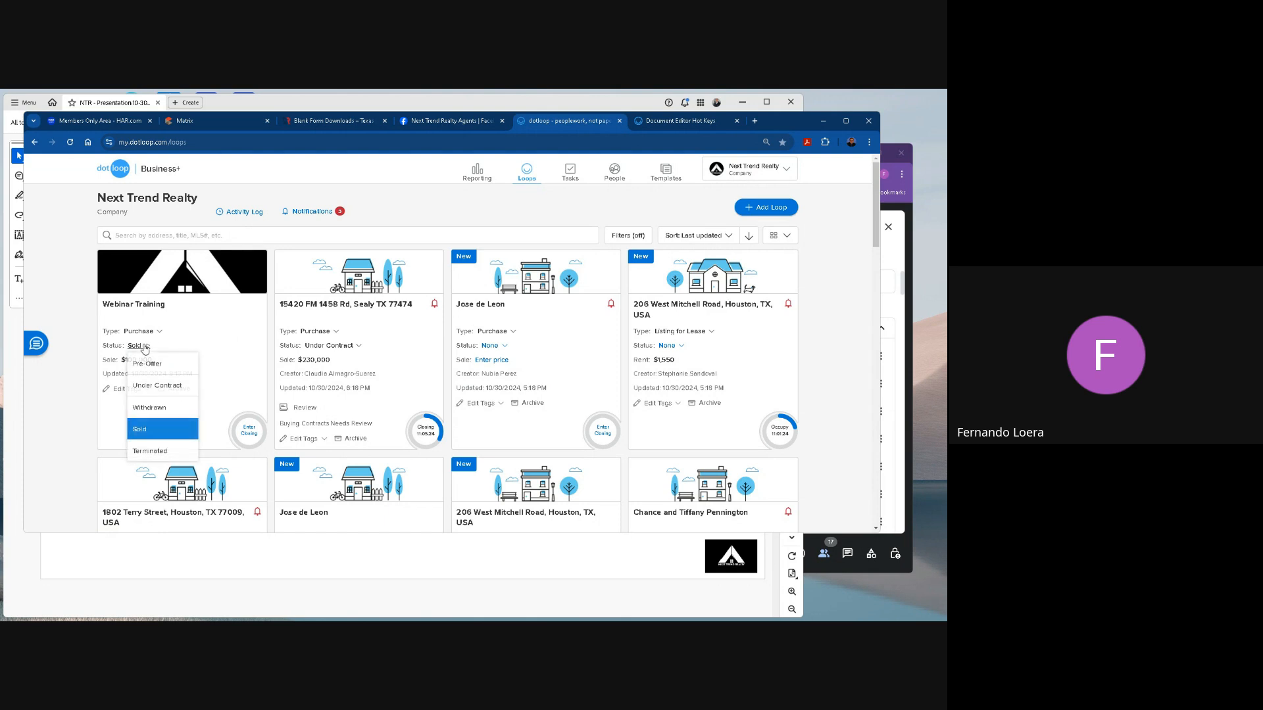
{"action": "left_click", "coordinate": [156, 368]}
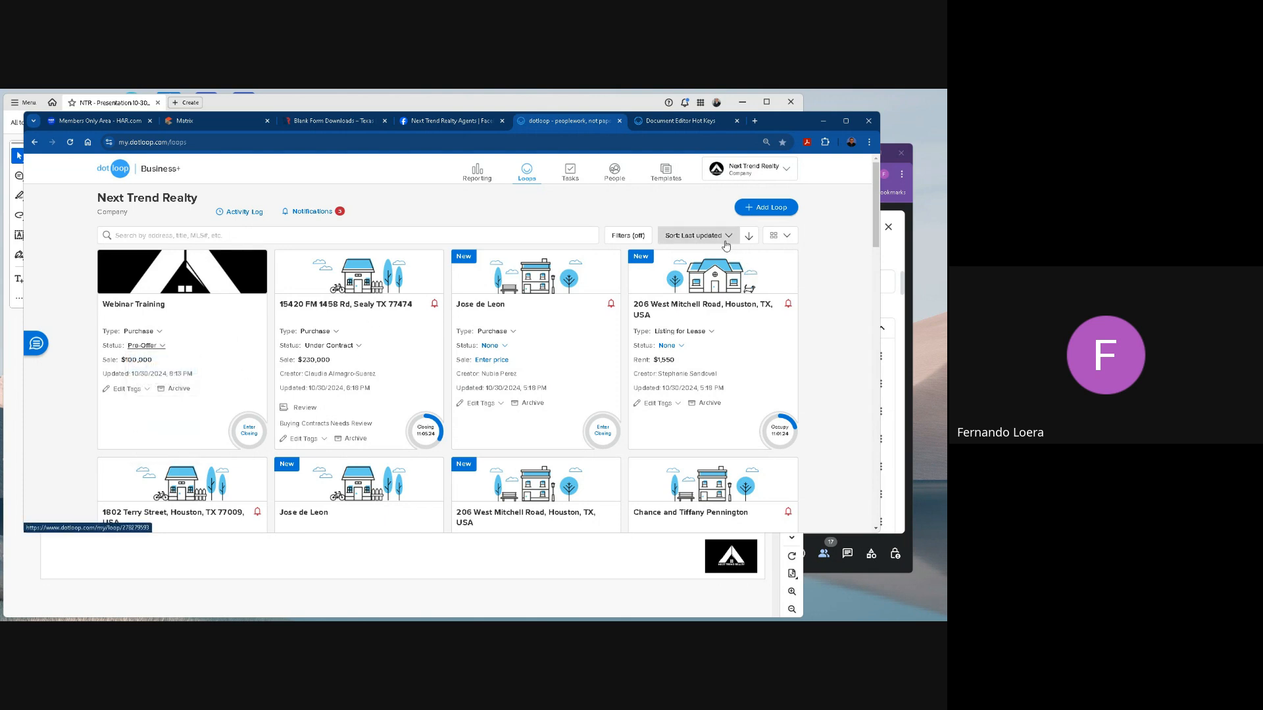
Filter the loop list by loop type Listing for Sale and loop status Under Contract.
{"action": "left_click", "coordinate": [633, 238]}
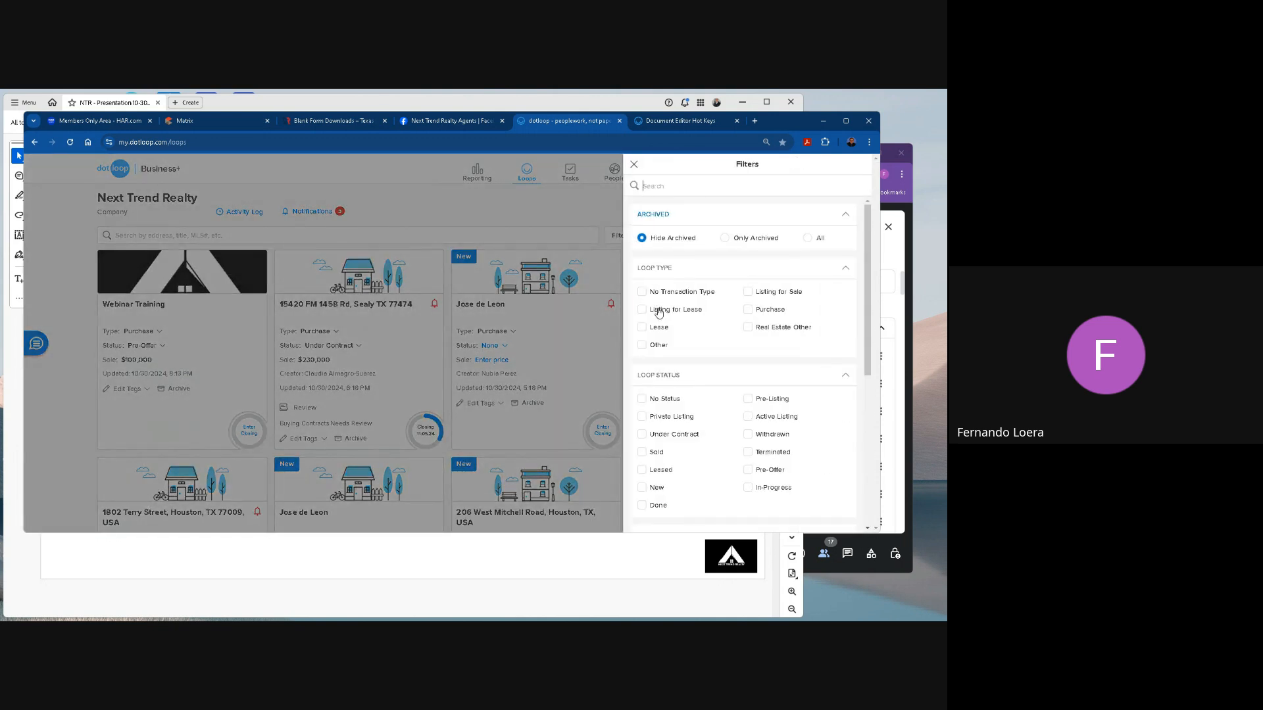
{"action": "left_click", "coordinate": [749, 295]}
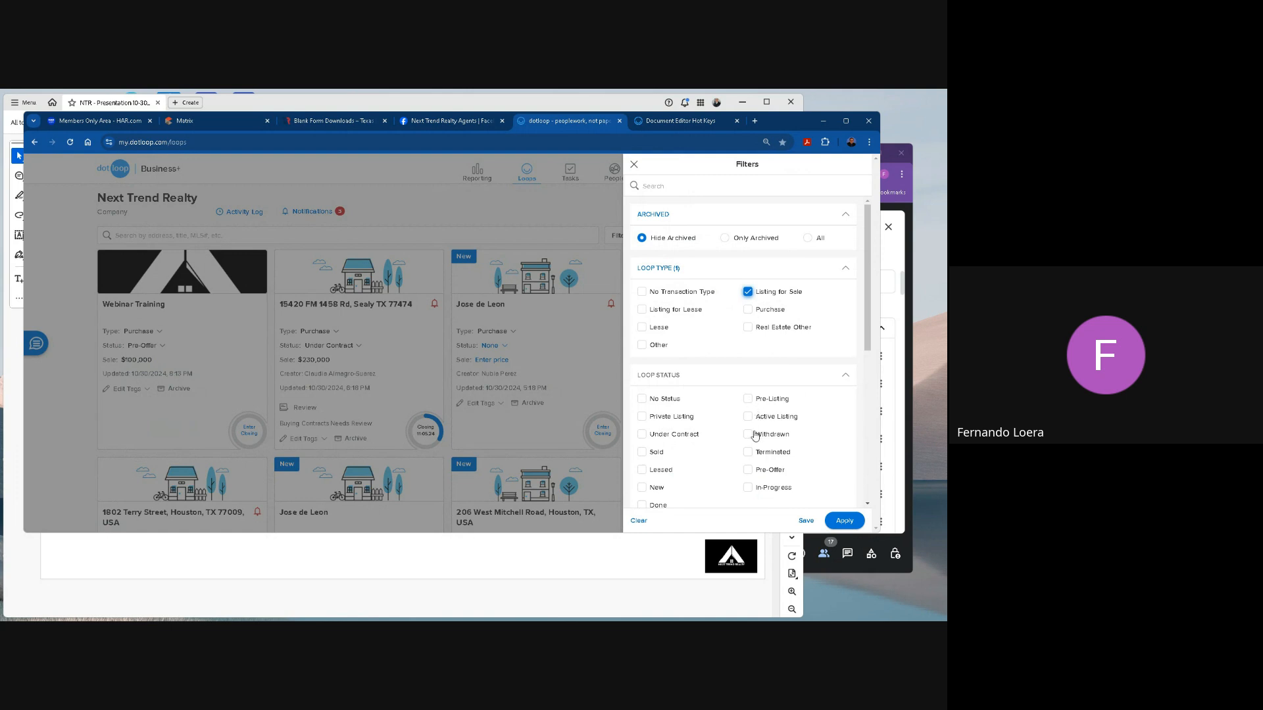
{"action": "left_click", "coordinate": [644, 435]}
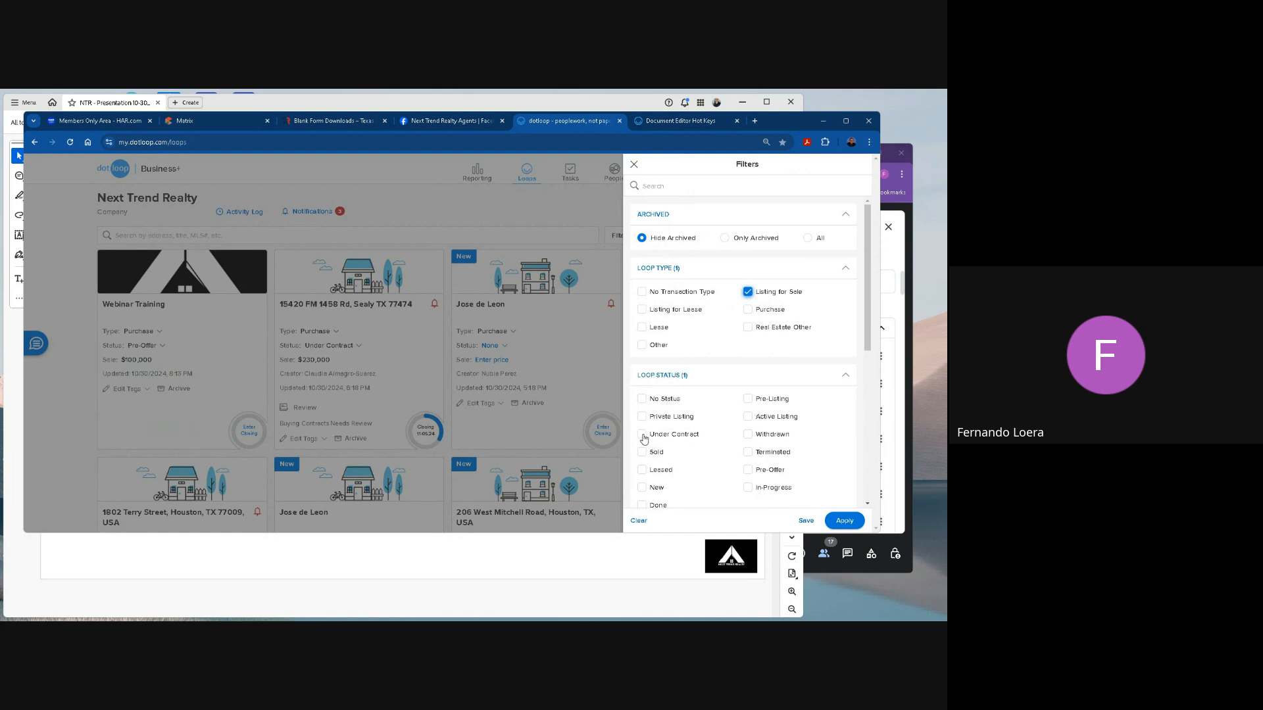
{"action": "left_click", "coordinate": [845, 521]}
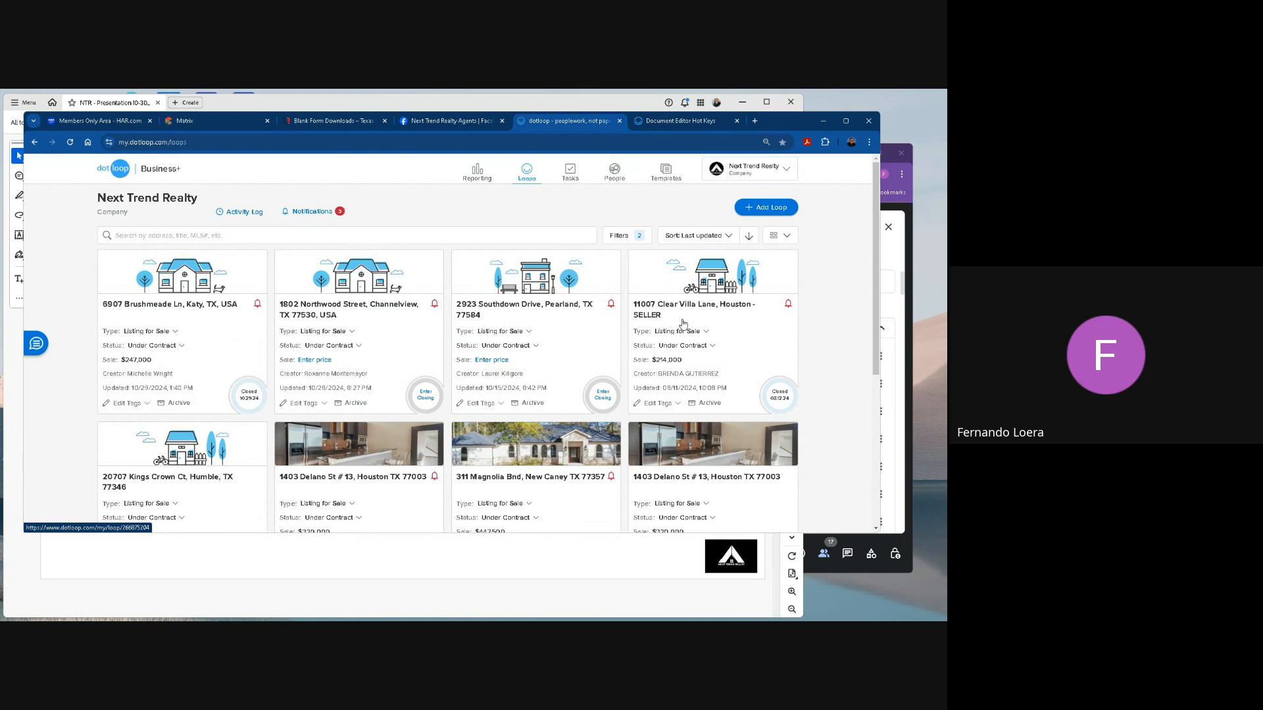
Remove the Listing for Sale and Under Contract filters from the loop list.
{"action": "left_click", "coordinate": [633, 236]}
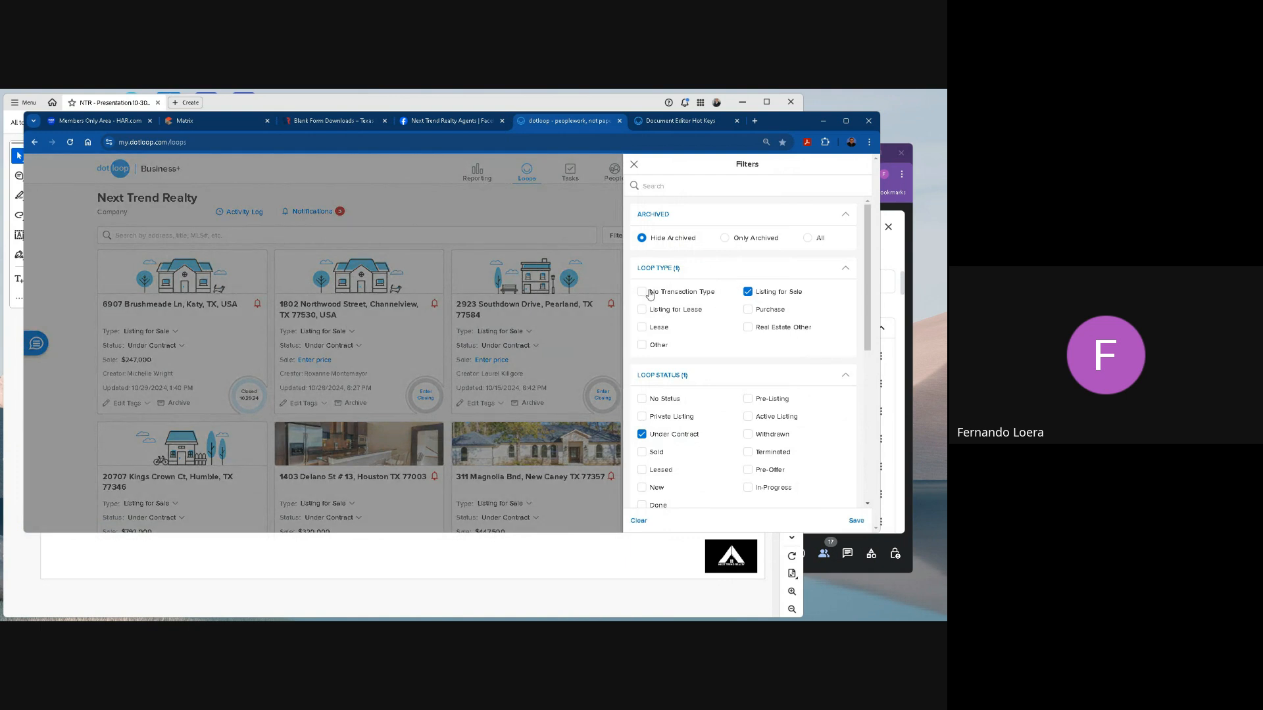
{"action": "left_click", "coordinate": [643, 292]}
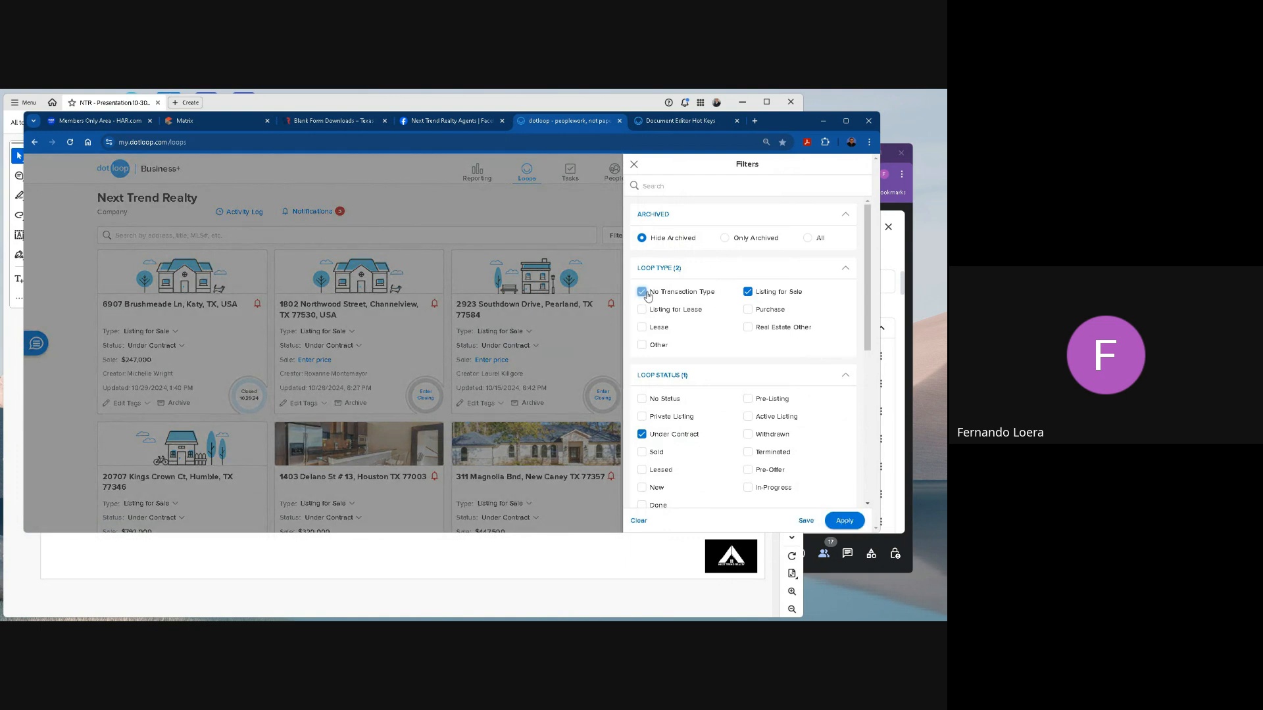
{"action": "left_click", "coordinate": [748, 291]}
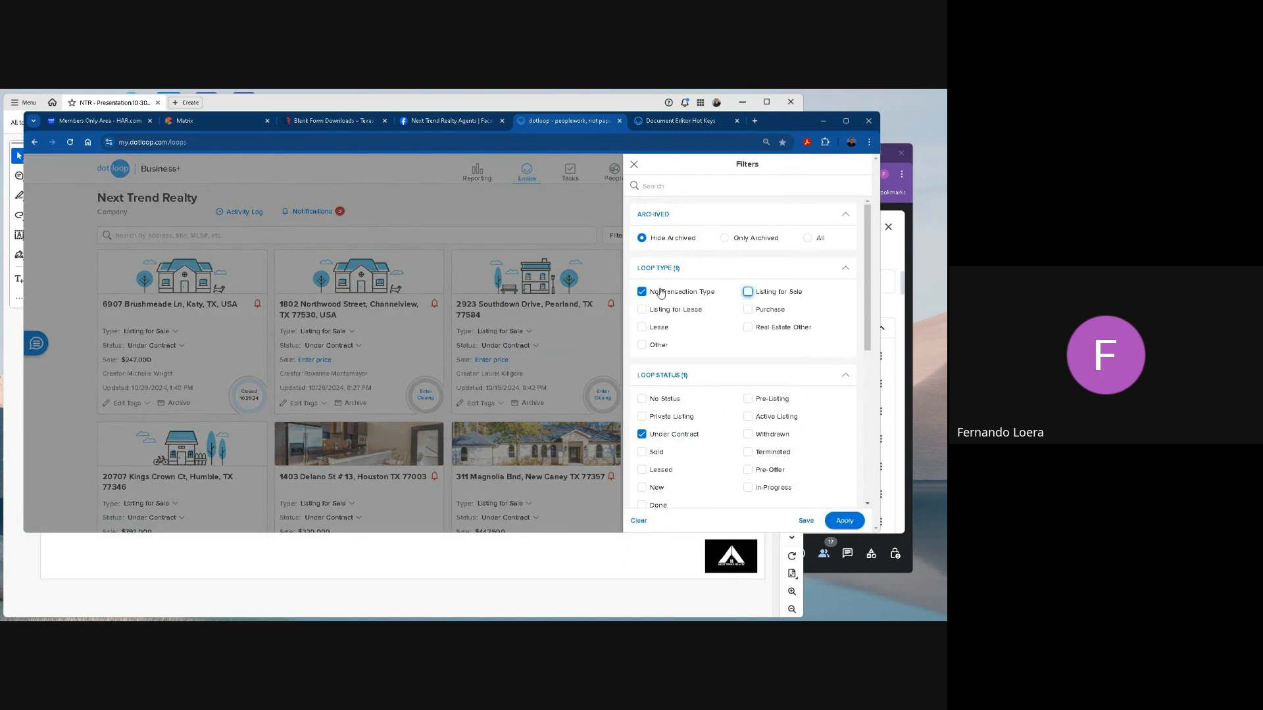
{"action": "left_click", "coordinate": [643, 435]}
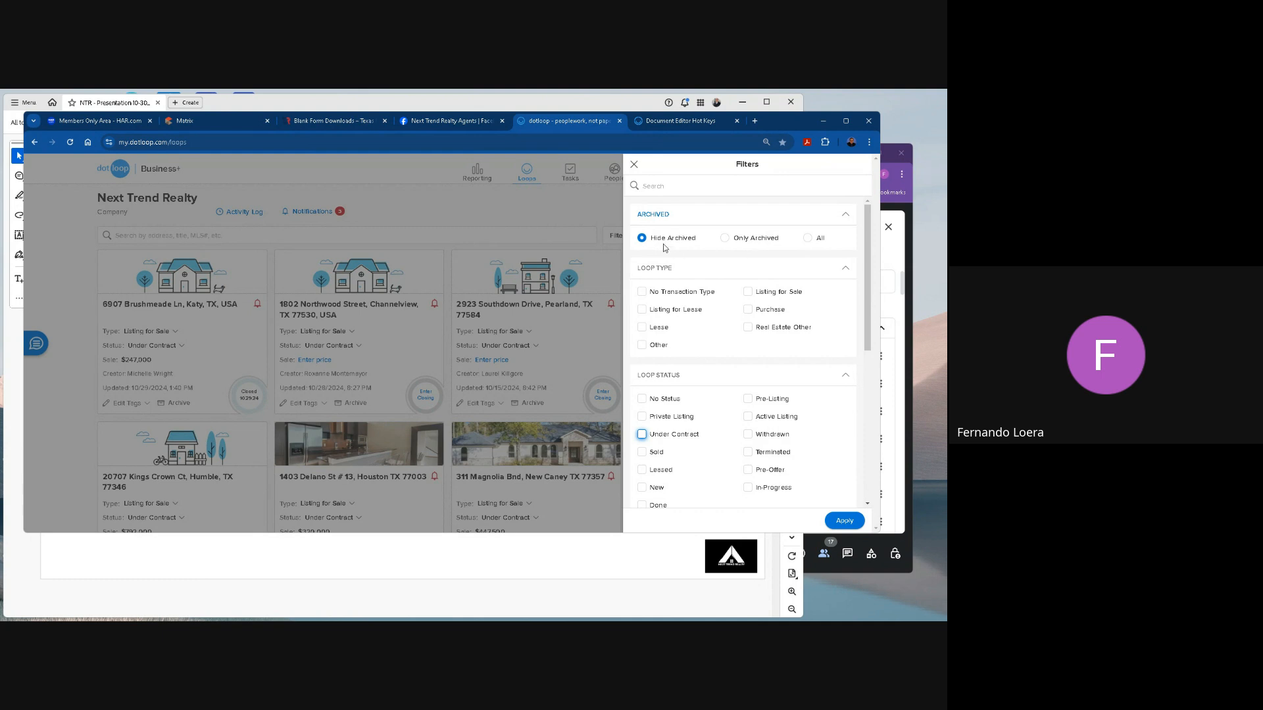
{"action": "left_click", "coordinate": [847, 521]}
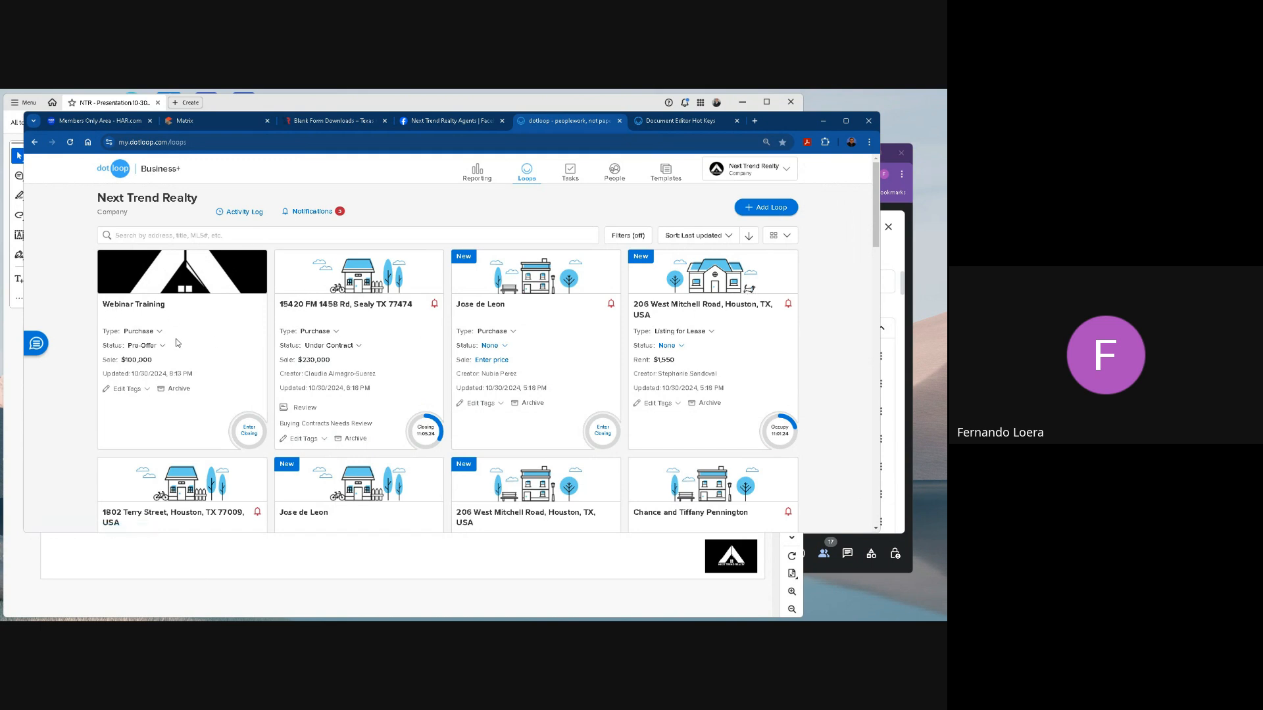
Open the Webinar Training loop and look over its header and Documents section.
{"action": "left_click", "coordinate": [134, 305]}
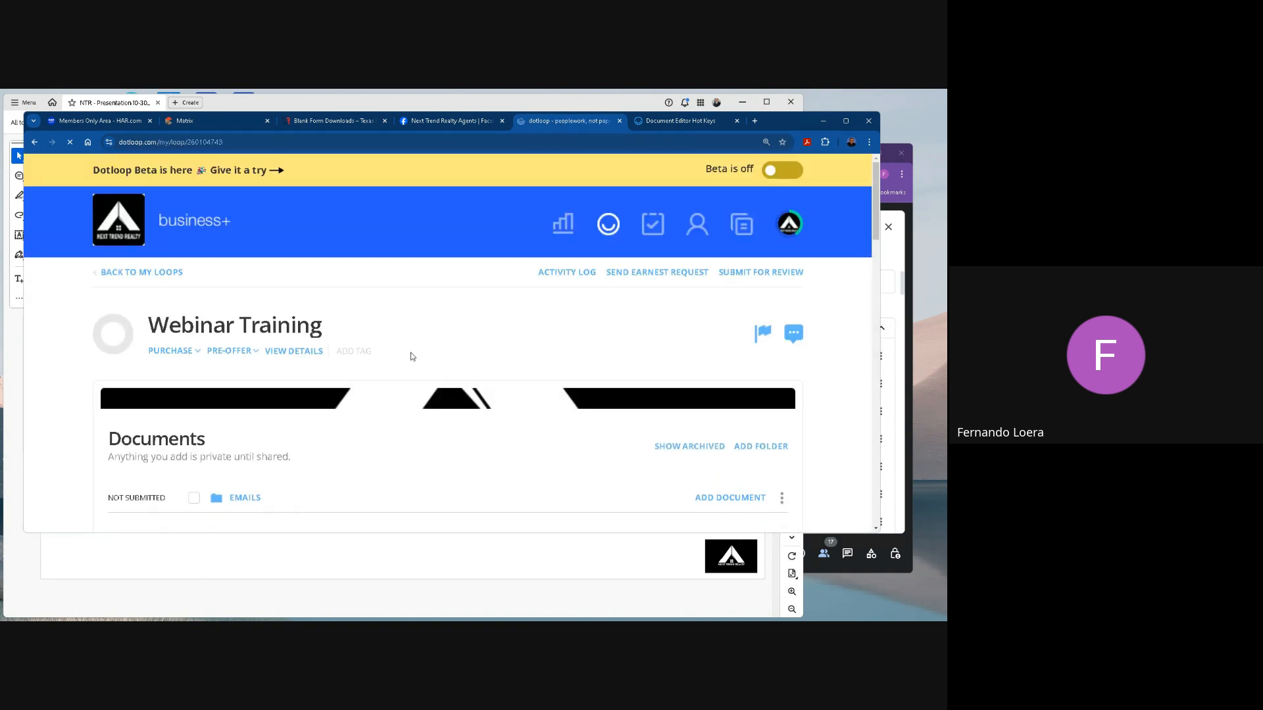
{"action": "scroll", "coordinate": [412, 356], "scroll_direction": "down", "scroll_amount": 3}
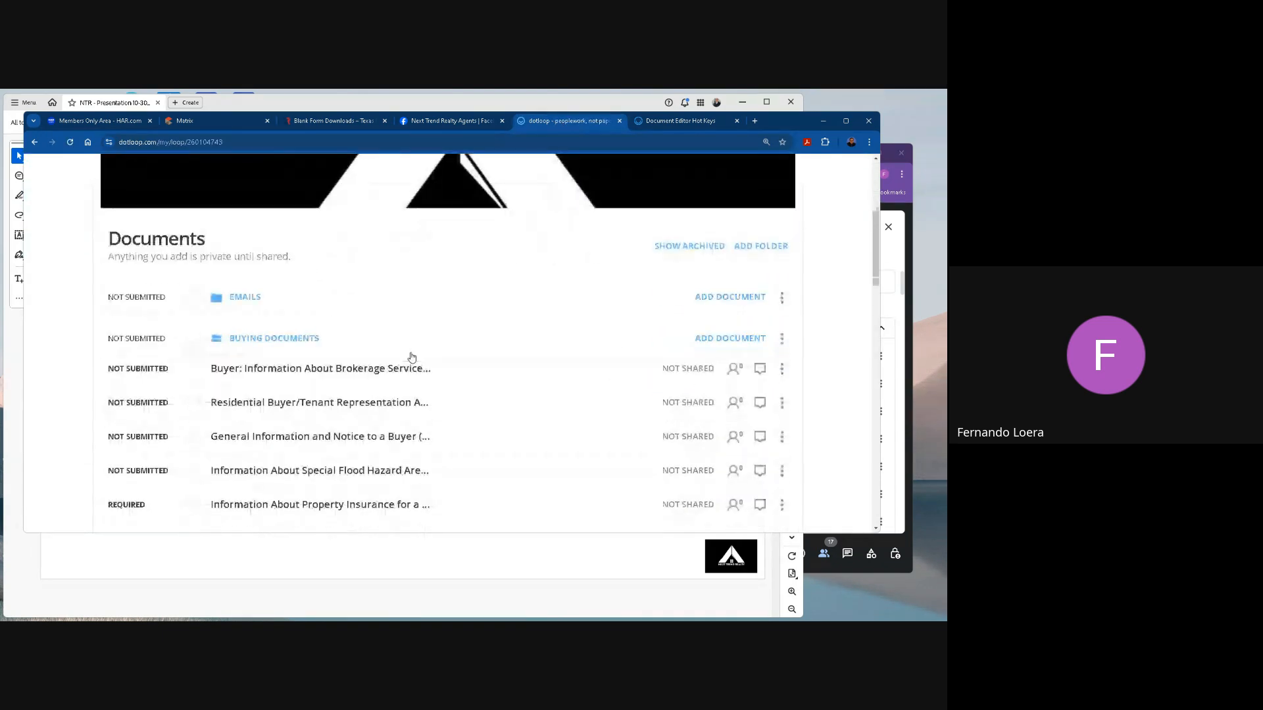
{"action": "scroll", "coordinate": [413, 357], "scroll_direction": "up", "scroll_amount": 1}
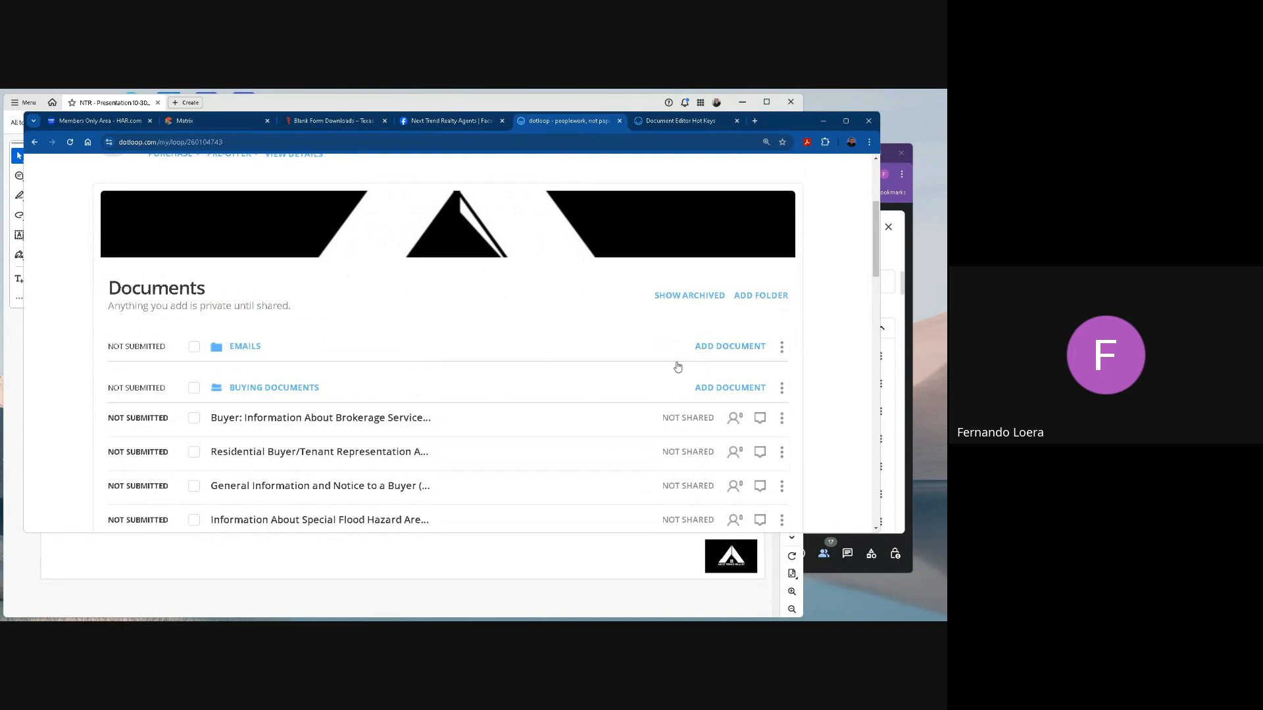
{"action": "scroll", "coordinate": [403, 397], "scroll_direction": "up", "scroll_amount": 1}
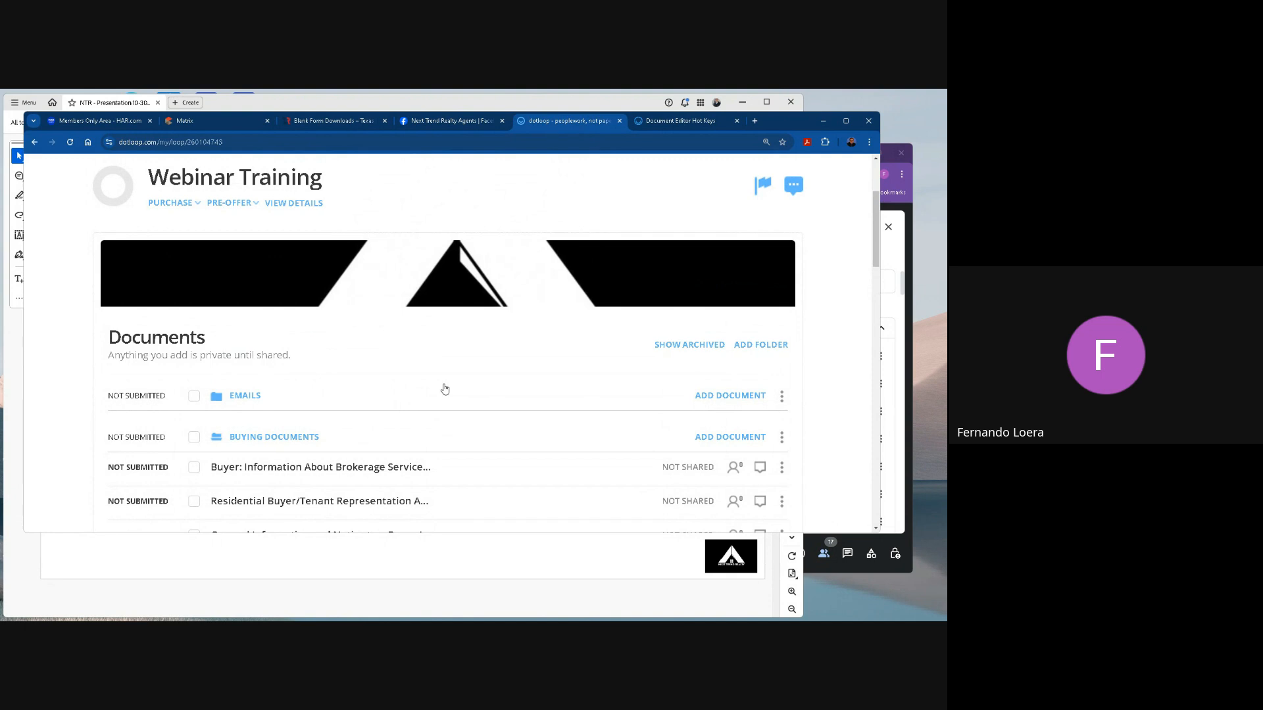
{"action": "scroll", "coordinate": [444, 390], "scroll_direction": "down", "scroll_amount": 2}
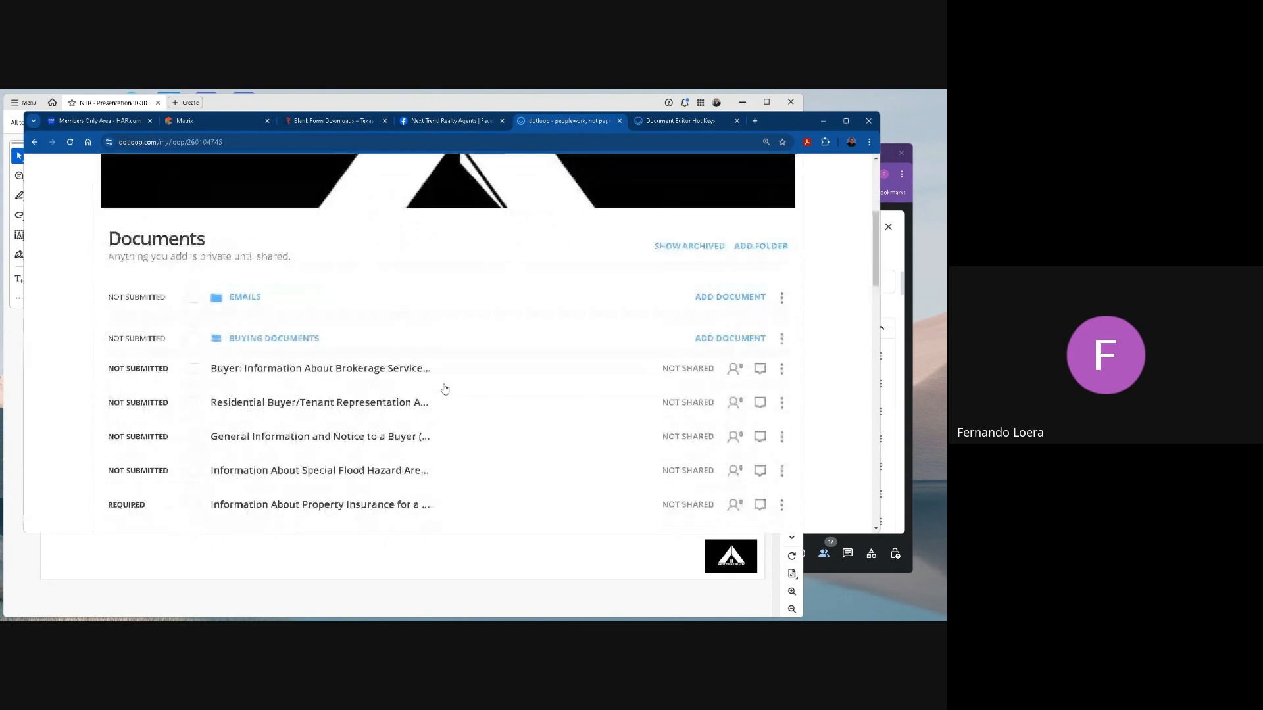
Collapse and expand the Buying Documents folder several times, look through its forms, and leave the folder expanded.
{"action": "left_click", "coordinate": [291, 341]}
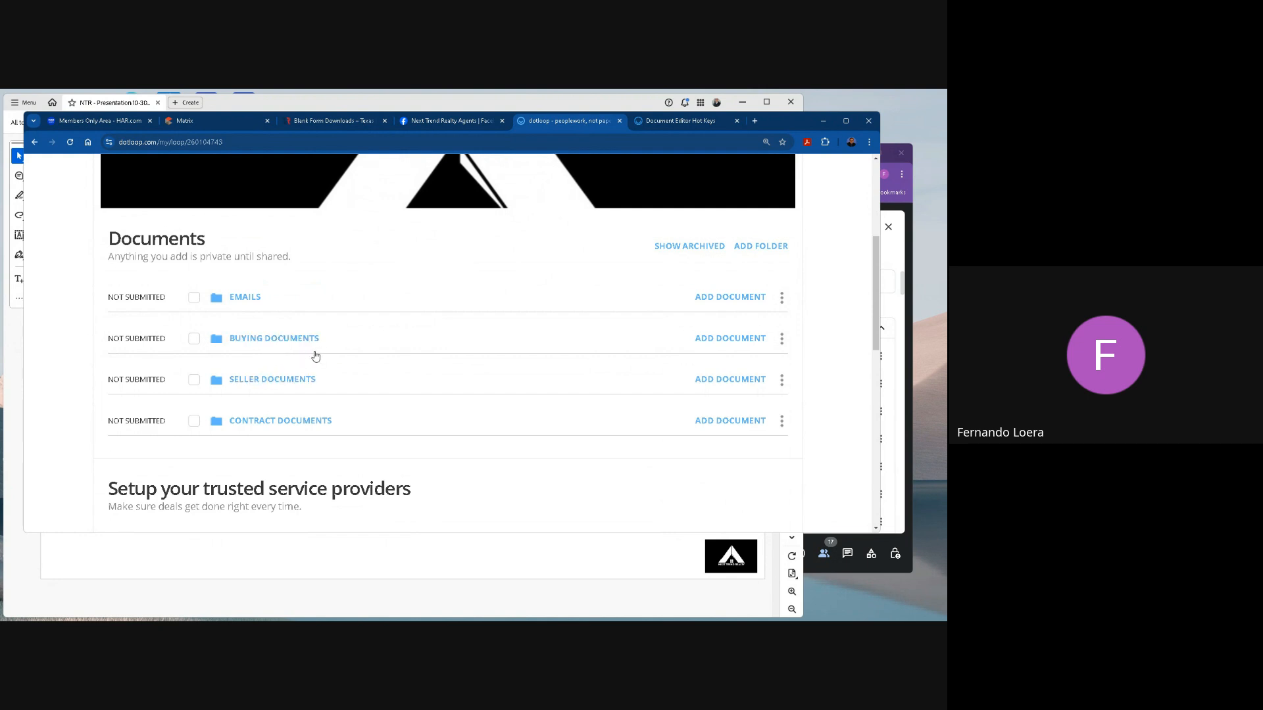
{"action": "left_click", "coordinate": [271, 339]}
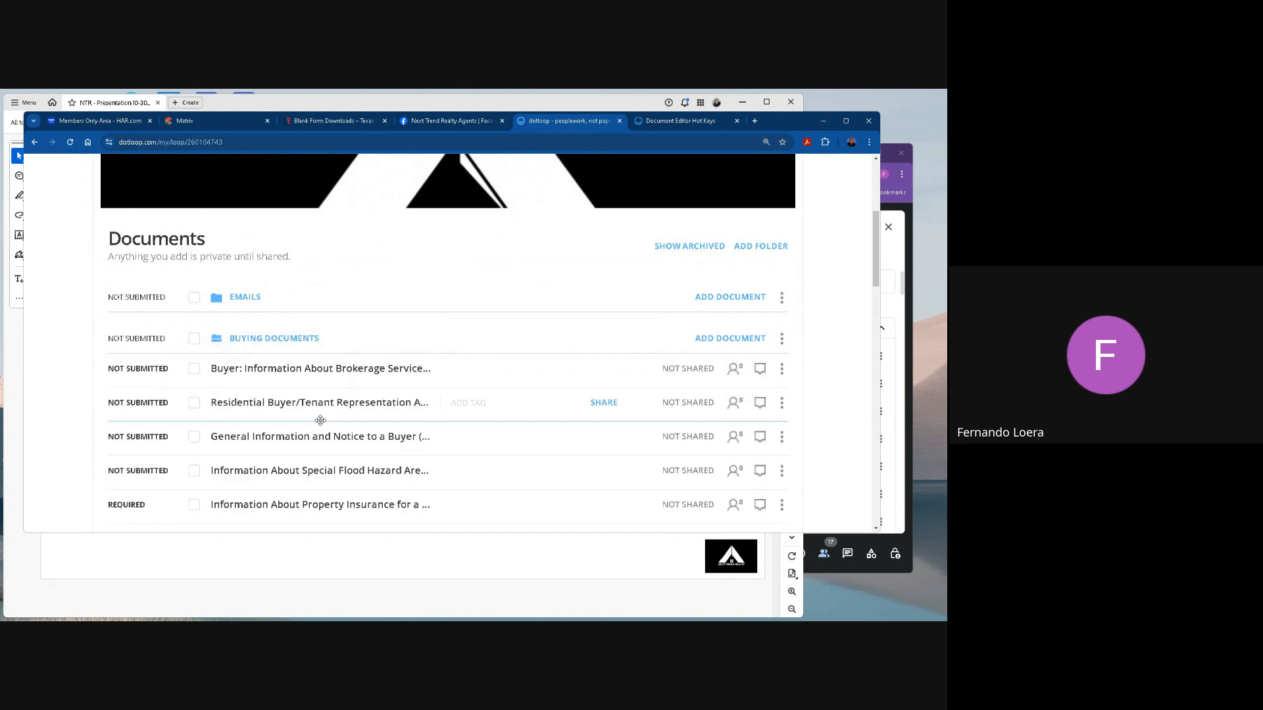
{"action": "scroll", "coordinate": [320, 419], "scroll_direction": "down", "scroll_amount": 3}
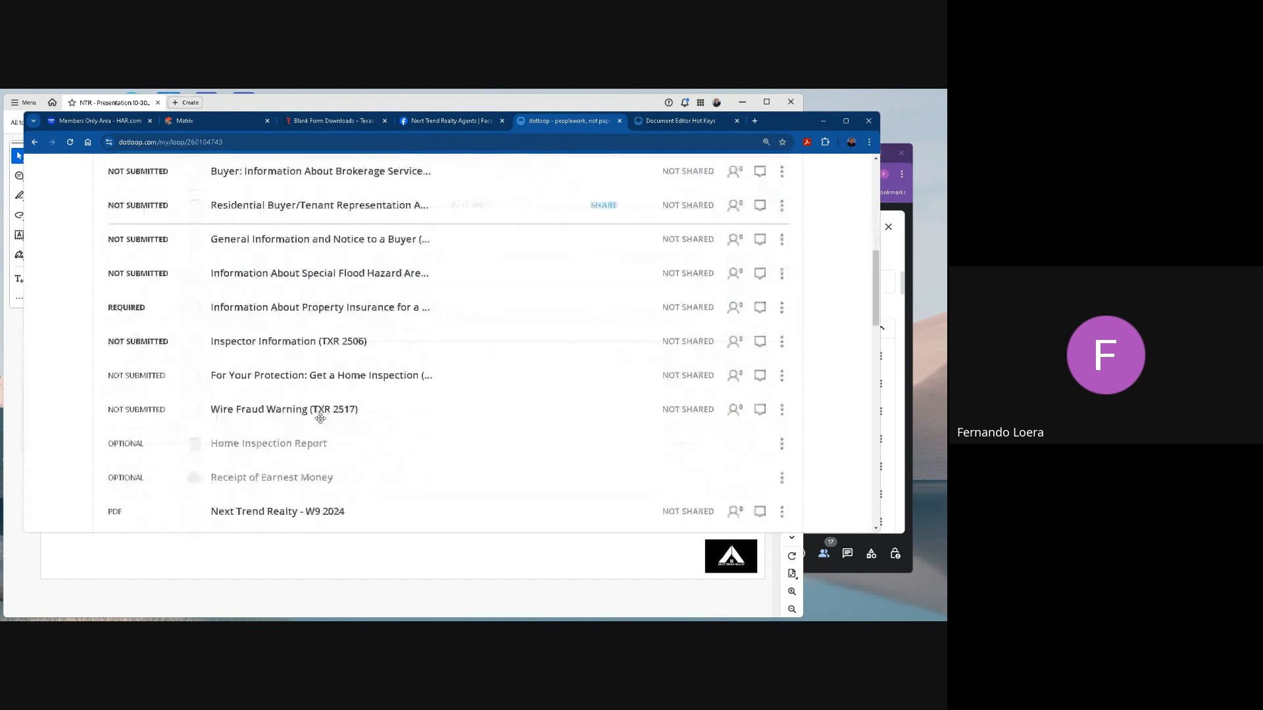
{"action": "scroll", "coordinate": [320, 418], "scroll_direction": "up", "scroll_amount": 3}
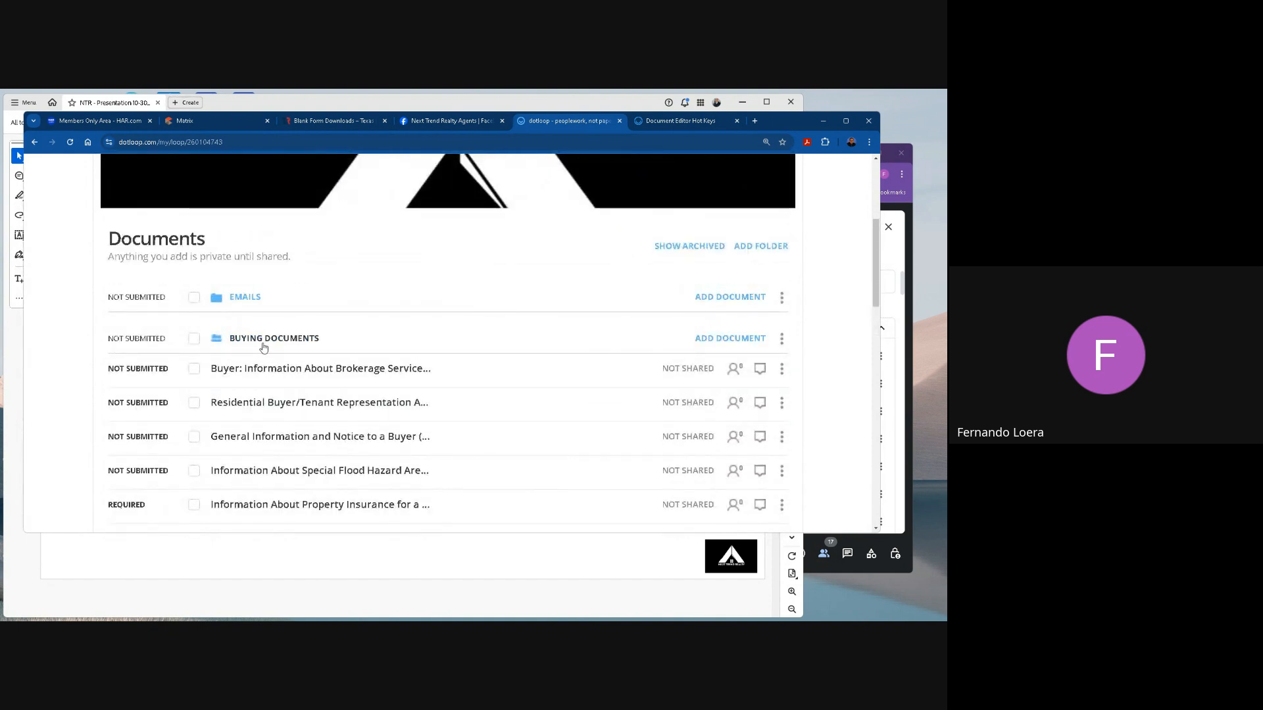
{"action": "left_click", "coordinate": [263, 347]}
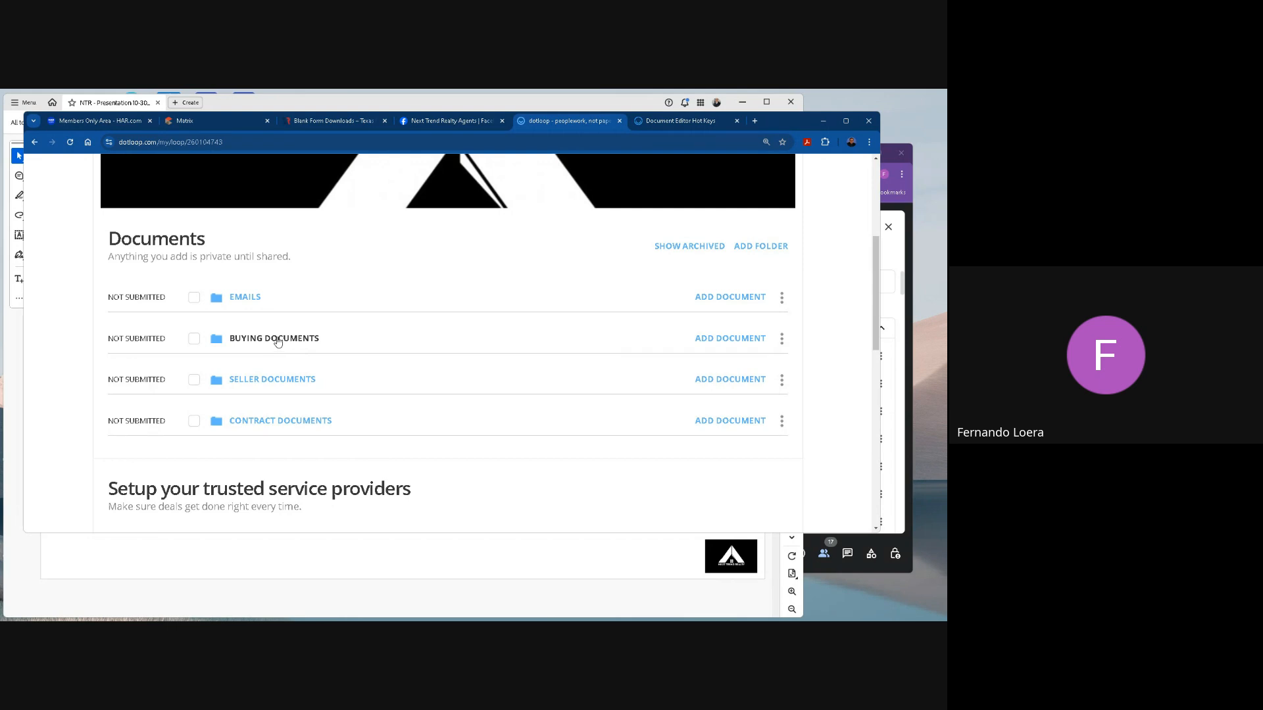
{"action": "left_click", "coordinate": [278, 339]}
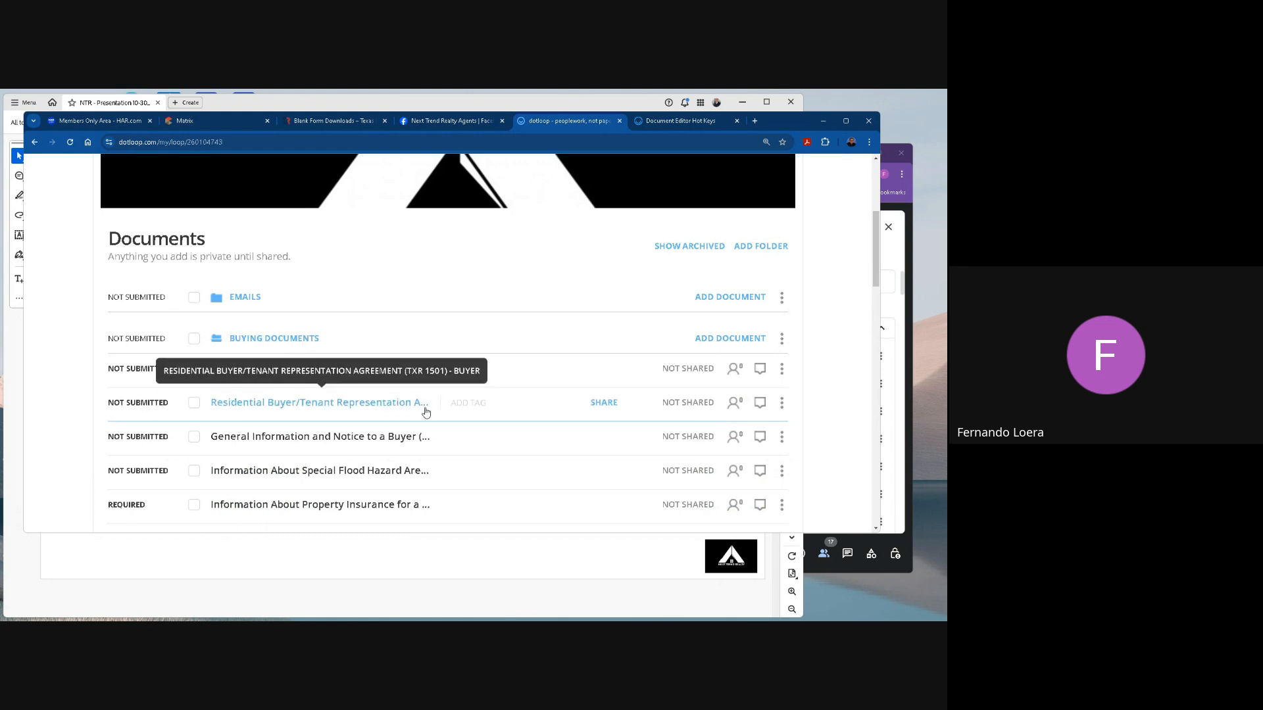
{"action": "scroll", "coordinate": [426, 412], "scroll_direction": "down", "scroll_amount": 3}
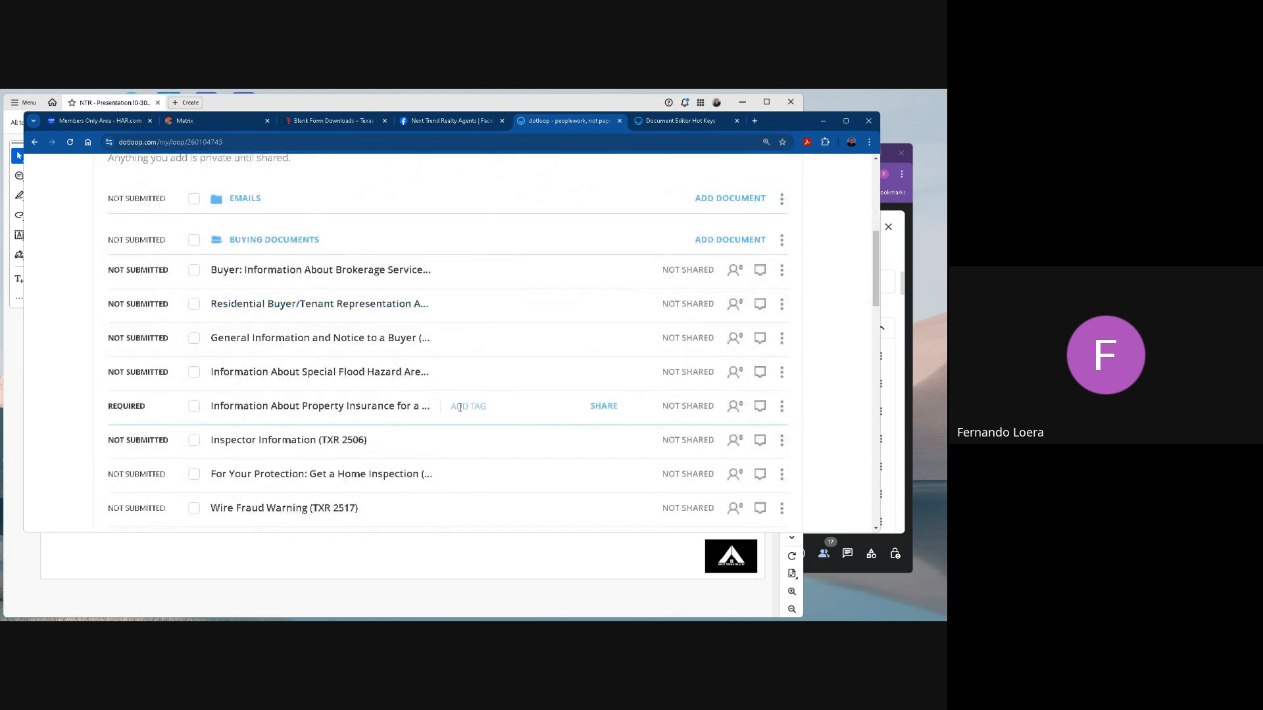
{"action": "scroll", "coordinate": [415, 378], "scroll_direction": "up", "scroll_amount": 1}
{"action": "left_click", "coordinate": [289, 289]}
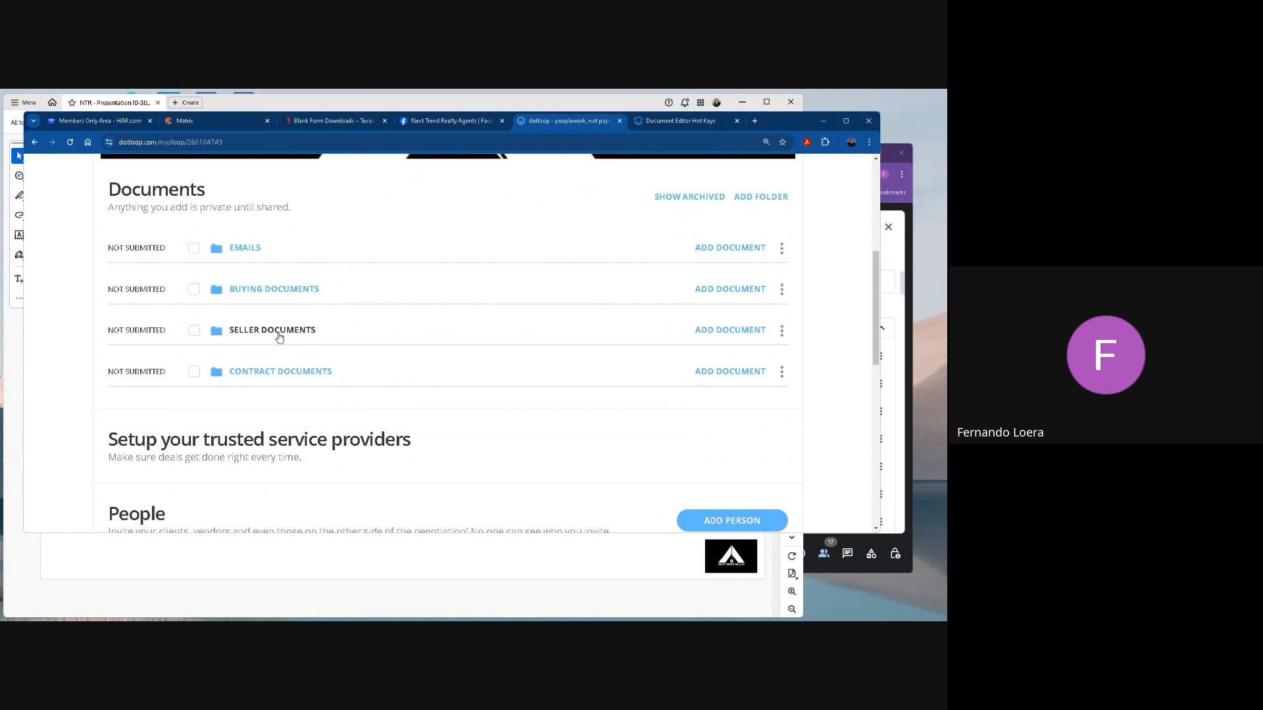
{"action": "left_click", "coordinate": [275, 291]}
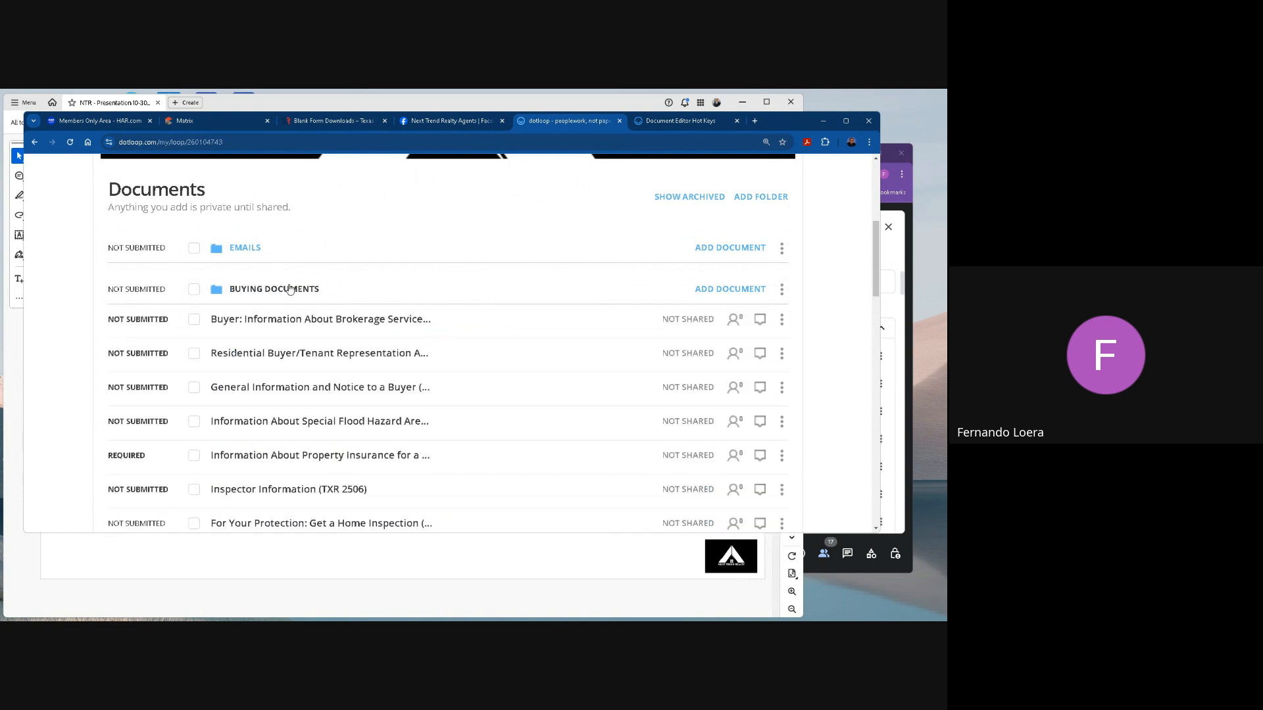
Open the Residential Buyer/Tenant Representation Agreement, check the client initial fields on page 1, and return to the loop.
{"action": "scroll", "coordinate": [329, 284], "scroll_direction": "down", "scroll_amount": 1}
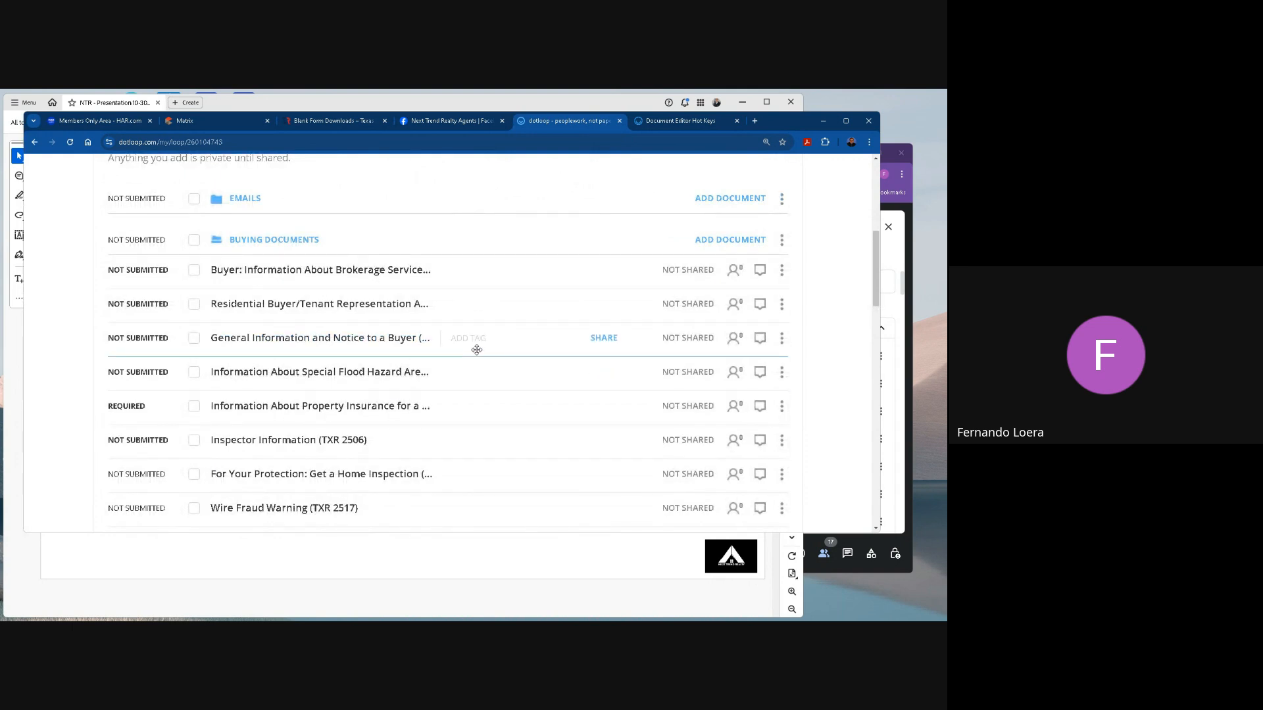
{"action": "left_click", "coordinate": [333, 304]}
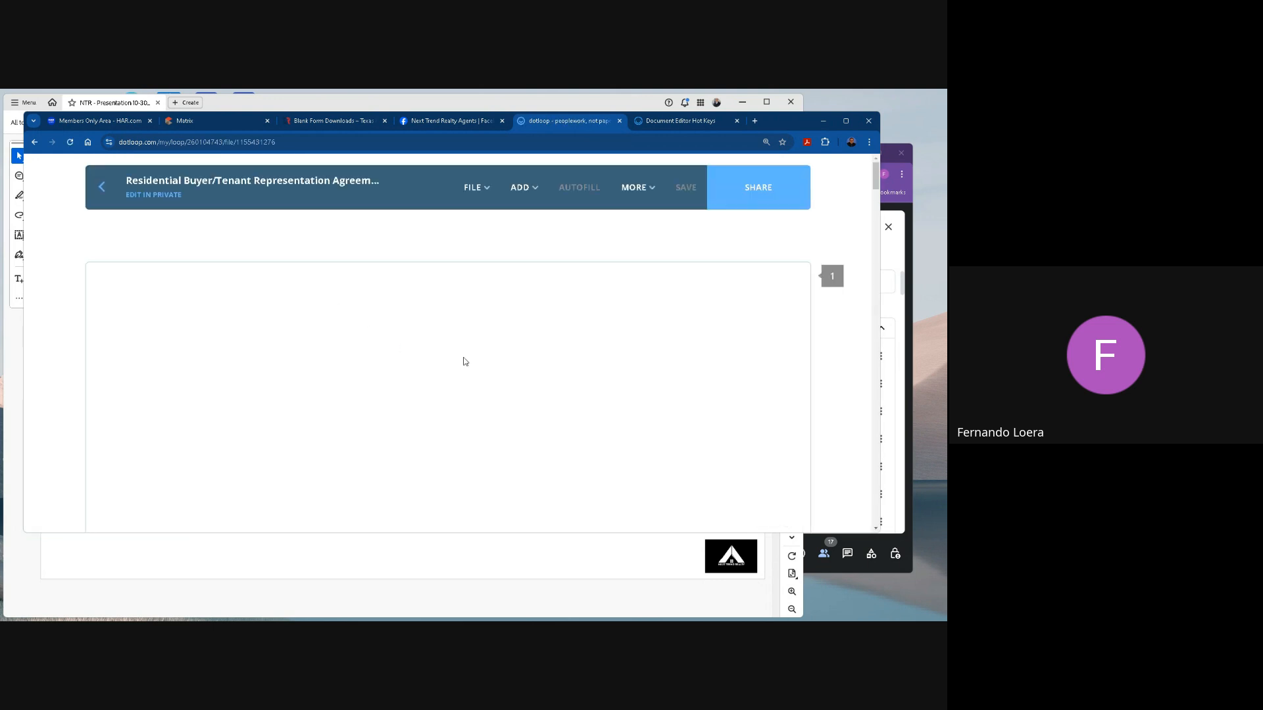
{"action": "scroll", "coordinate": [465, 361], "scroll_direction": "down", "scroll_amount": 3}
{"action": "scroll", "coordinate": [465, 361], "scroll_direction": "down", "scroll_amount": 10}
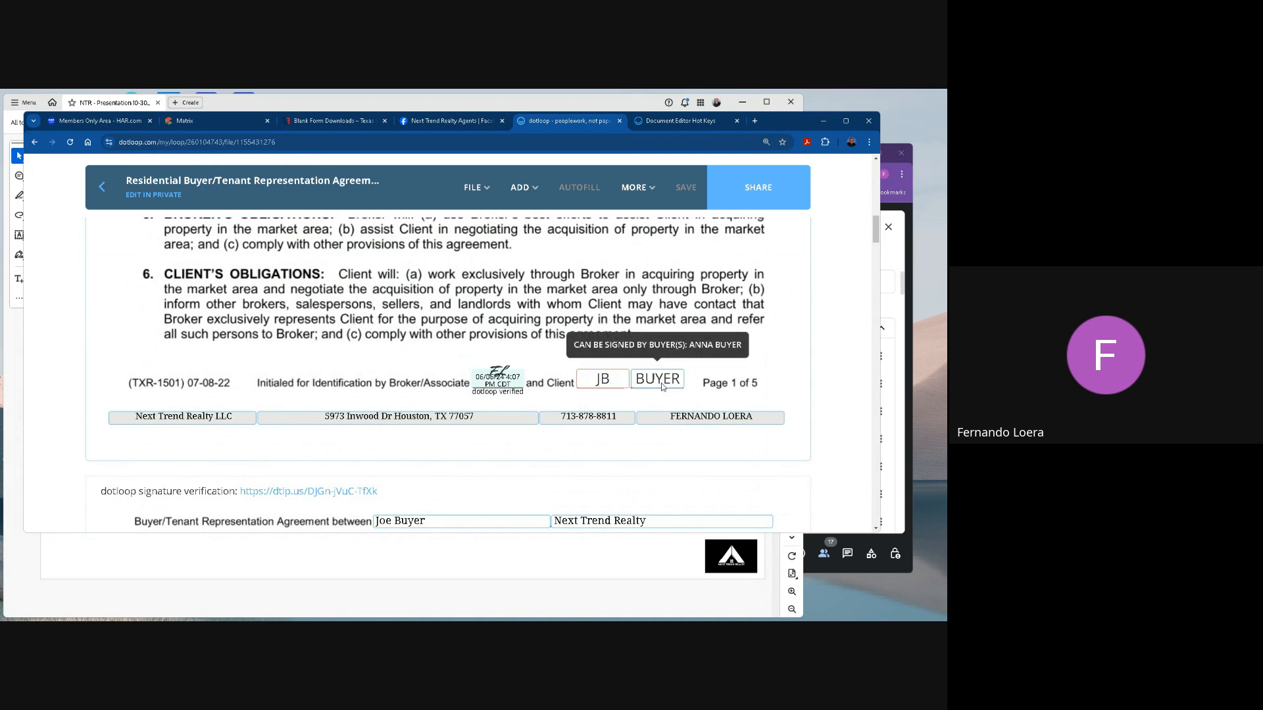
{"action": "left_click", "coordinate": [102, 187]}
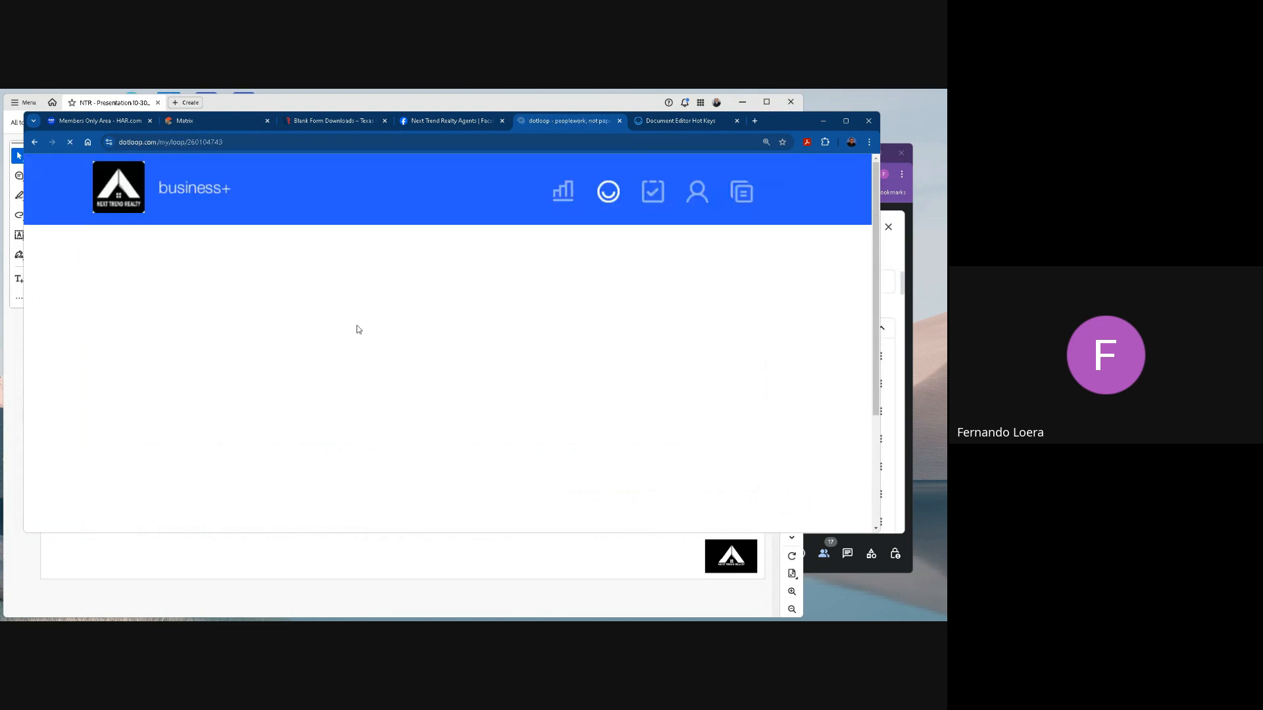
Open the first buyer's details from the loop's People section, highlight the e-mail and phone fields, and save the record.
{"action": "scroll", "coordinate": [431, 350], "scroll_direction": "down", "scroll_amount": 20}
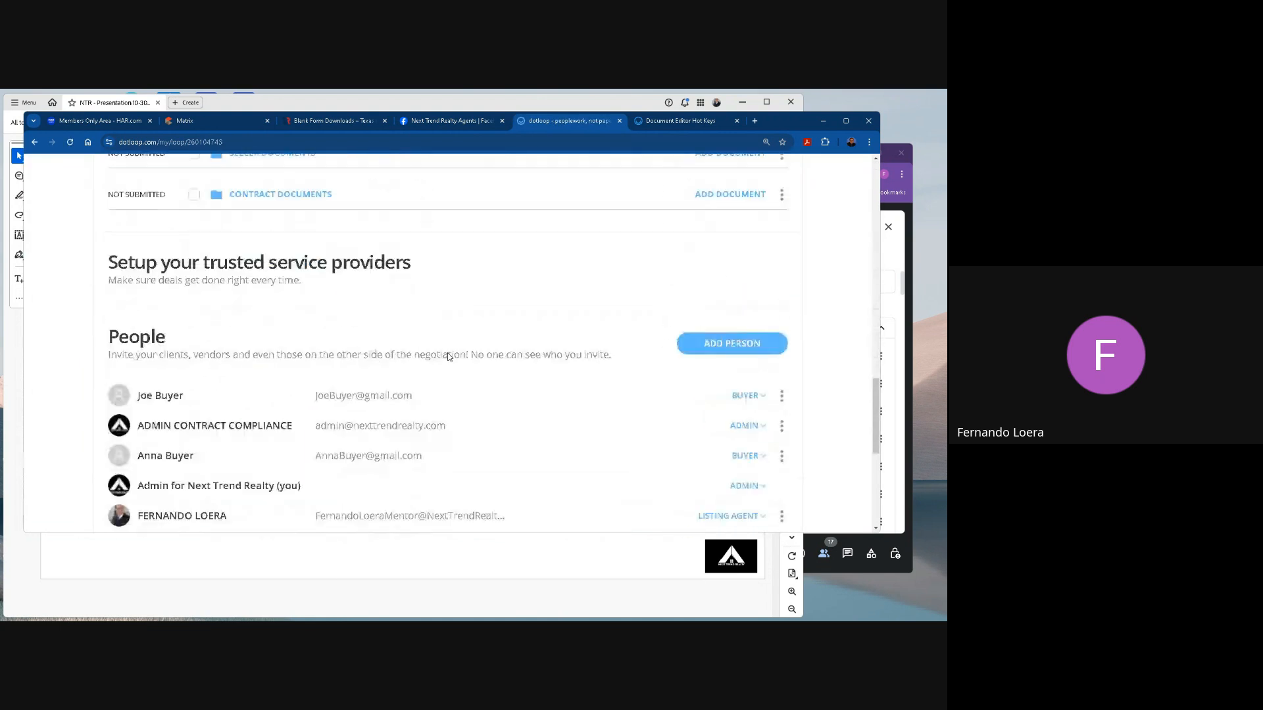
{"action": "scroll", "coordinate": [447, 357], "scroll_direction": "up", "scroll_amount": 3}
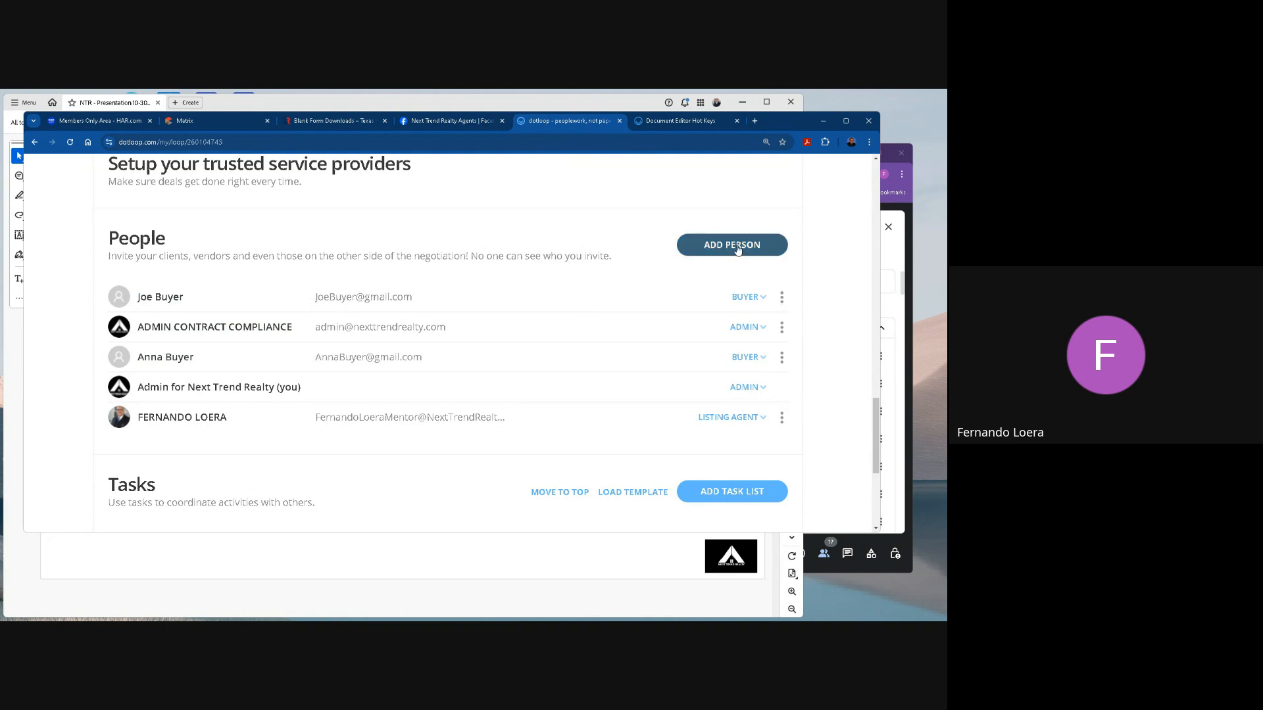
{"action": "left_click", "coordinate": [782, 297]}
{"action": "left_click", "coordinate": [762, 313]}
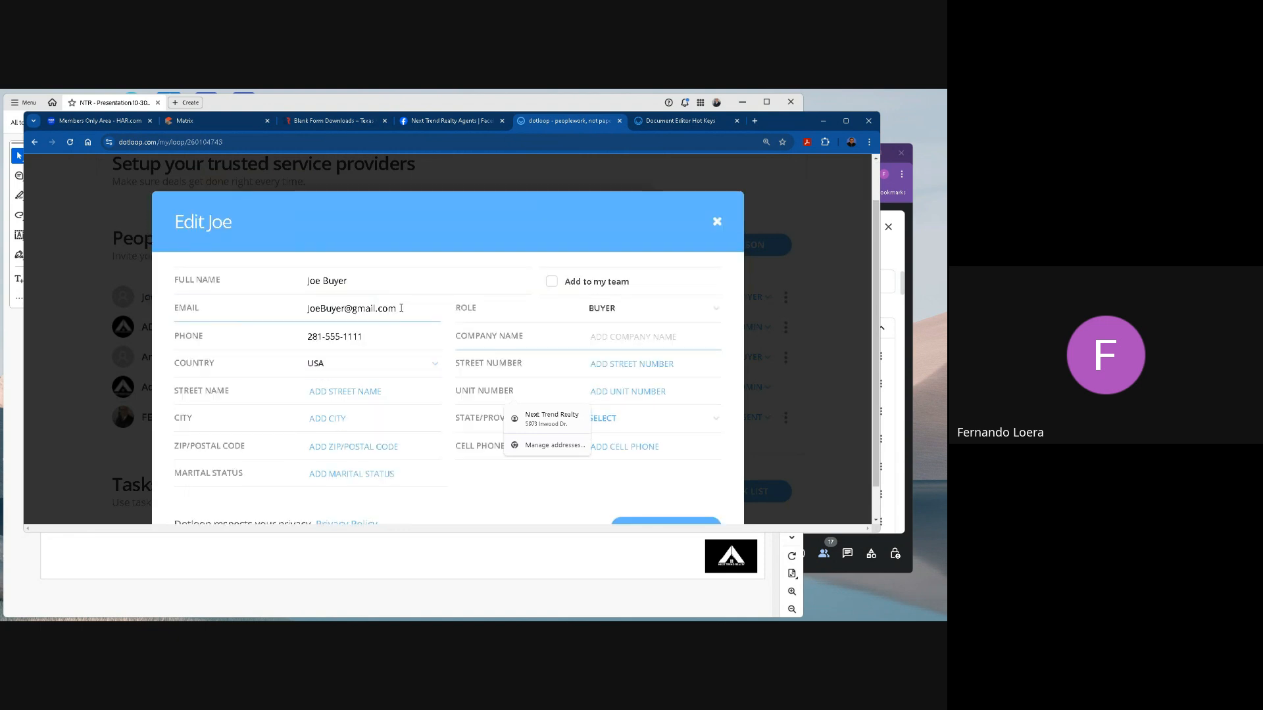
{"action": "left_click_drag", "start_coordinate": [401, 308], "coordinate": [281, 311]}
{"action": "left_click_drag", "start_coordinate": [365, 338], "coordinate": [304, 337]}
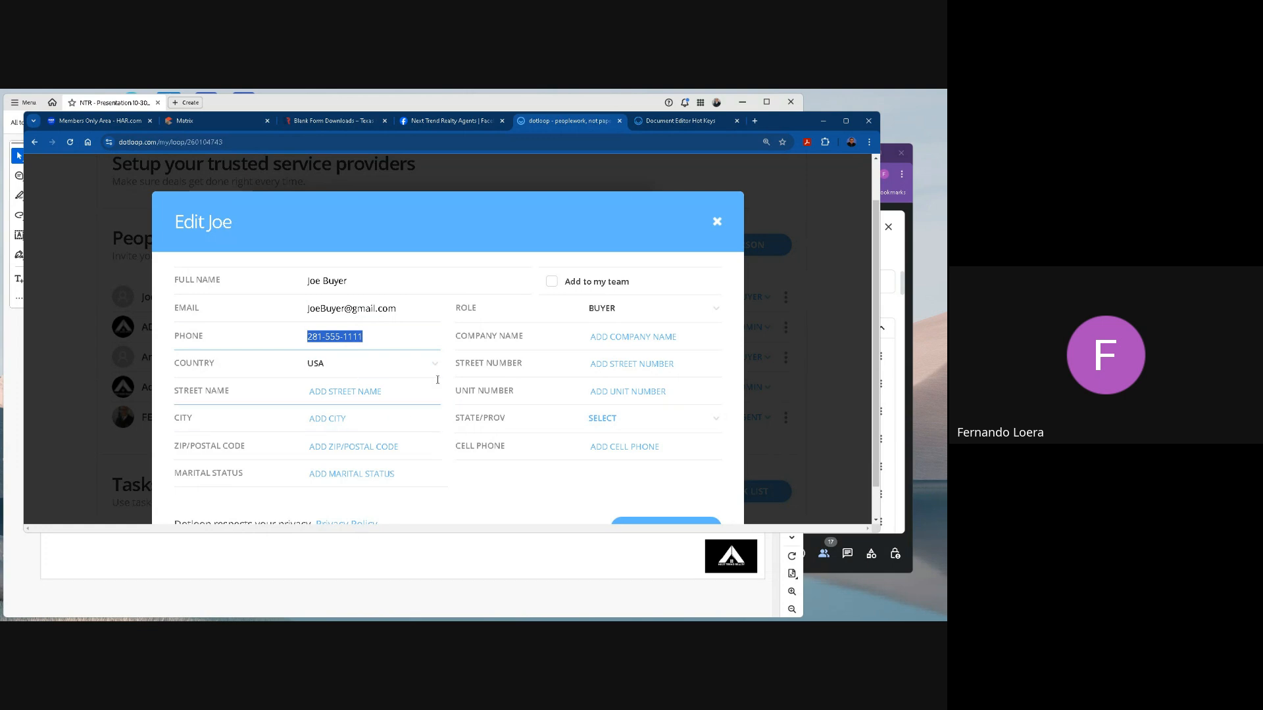
{"action": "scroll", "coordinate": [537, 447], "scroll_direction": "down", "scroll_amount": 1}
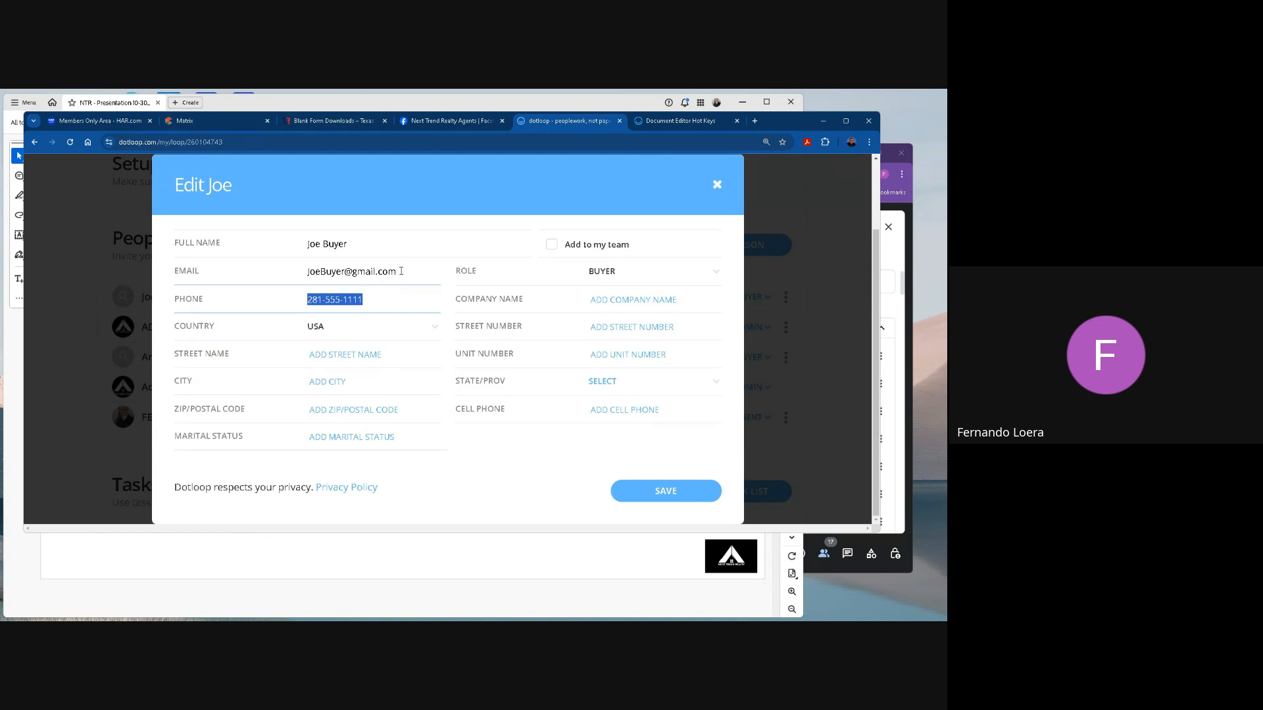
{"action": "left_click_drag", "start_coordinate": [401, 271], "coordinate": [263, 274]}
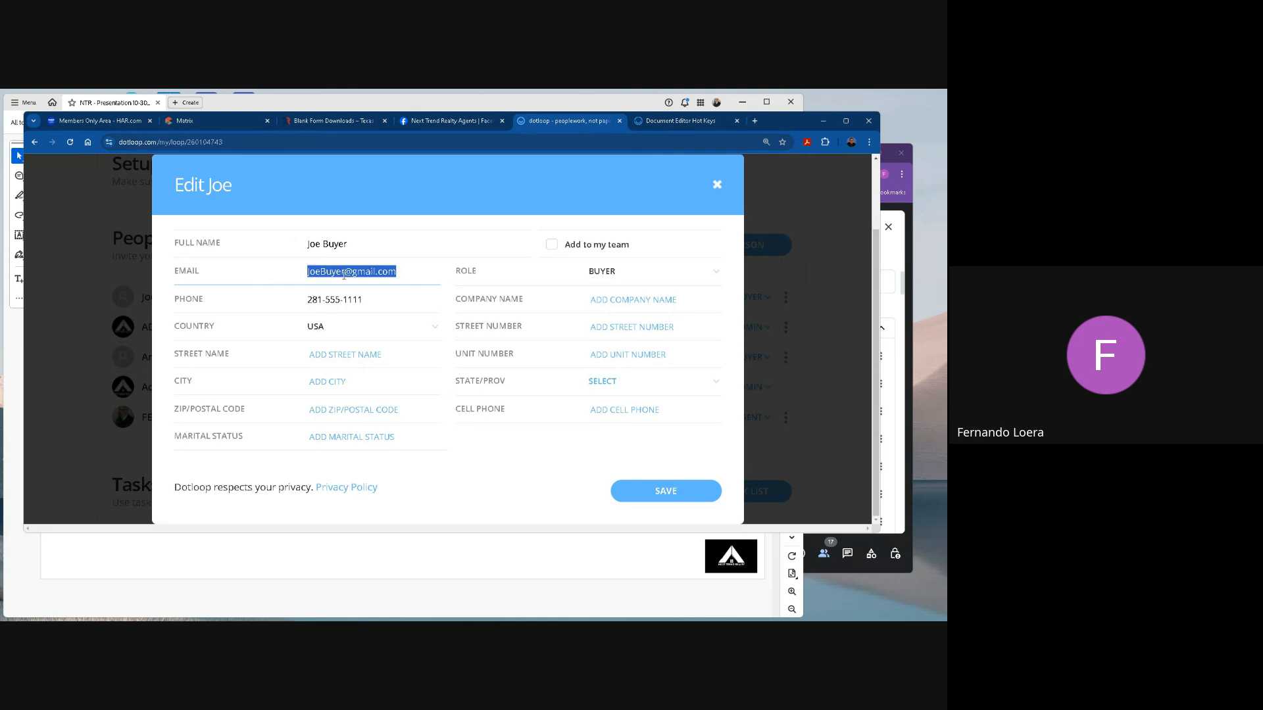
{"action": "left_click", "coordinate": [662, 498]}
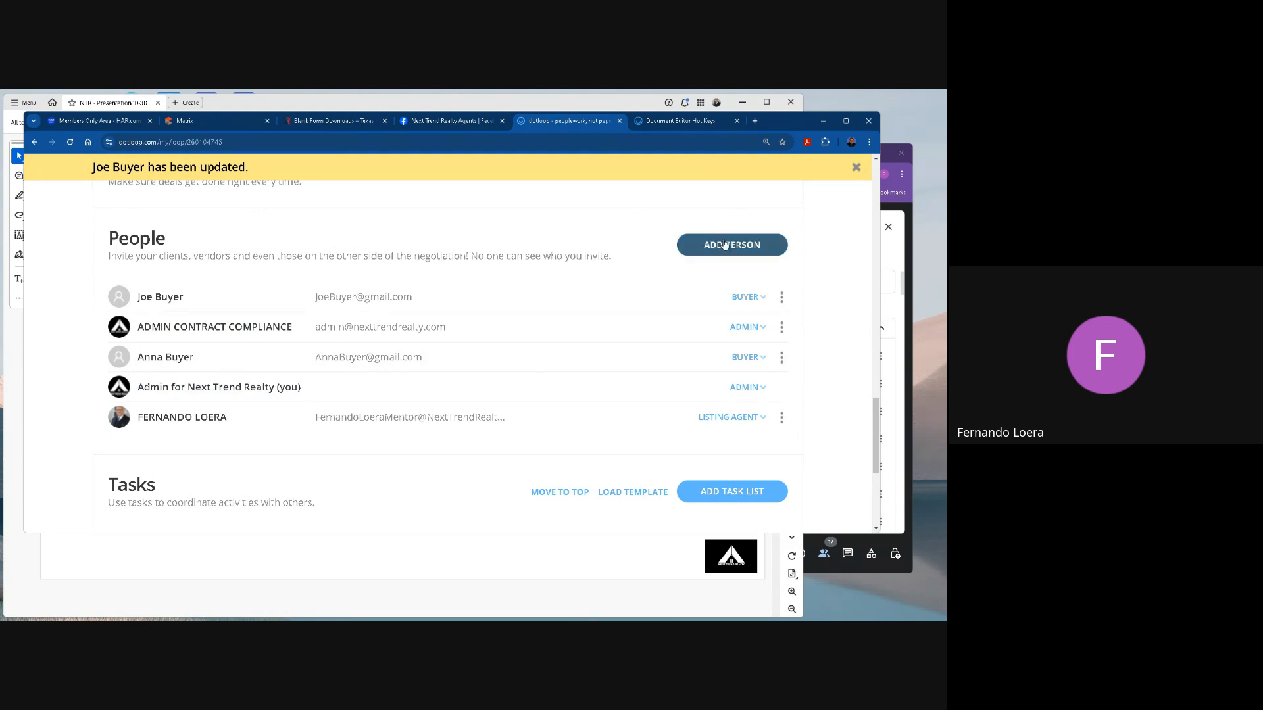
Open the second buyer's details, look through the available roles, choose Buyer, and save the record.
{"action": "left_click", "coordinate": [781, 357]}
{"action": "left_click", "coordinate": [765, 372]}
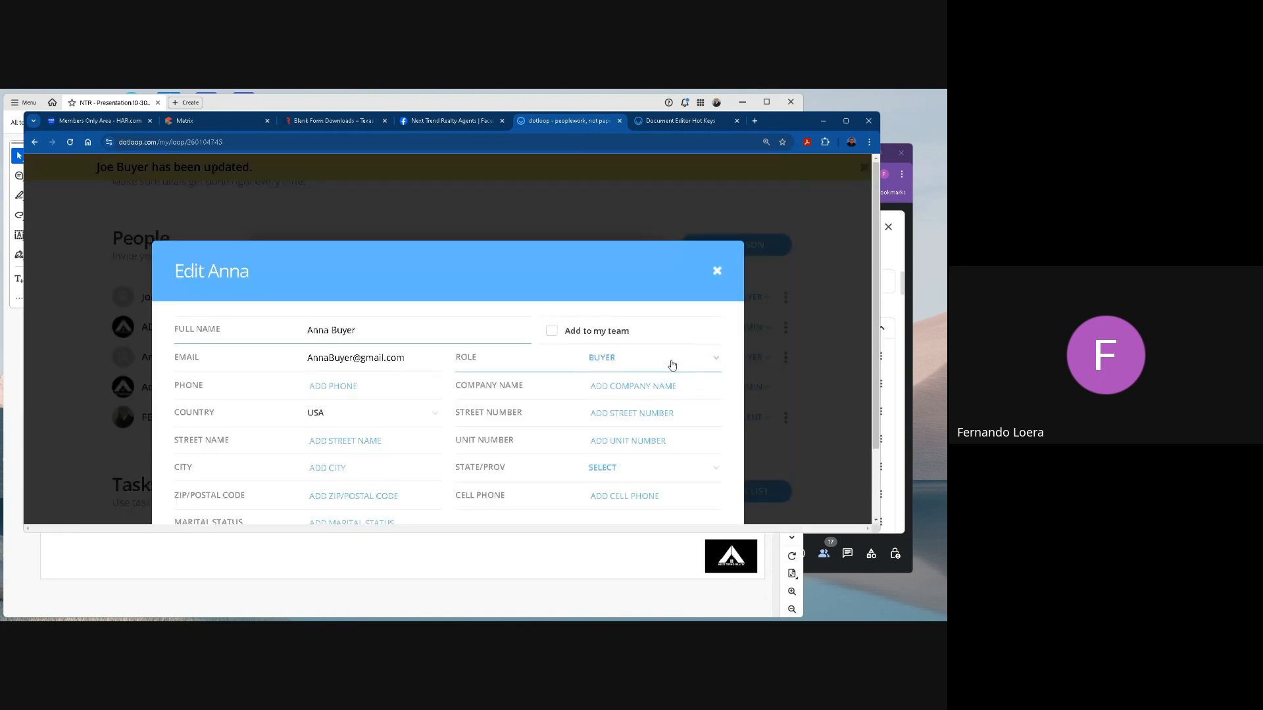
{"action": "scroll", "coordinate": [672, 366], "scroll_direction": "down", "scroll_amount": 2}
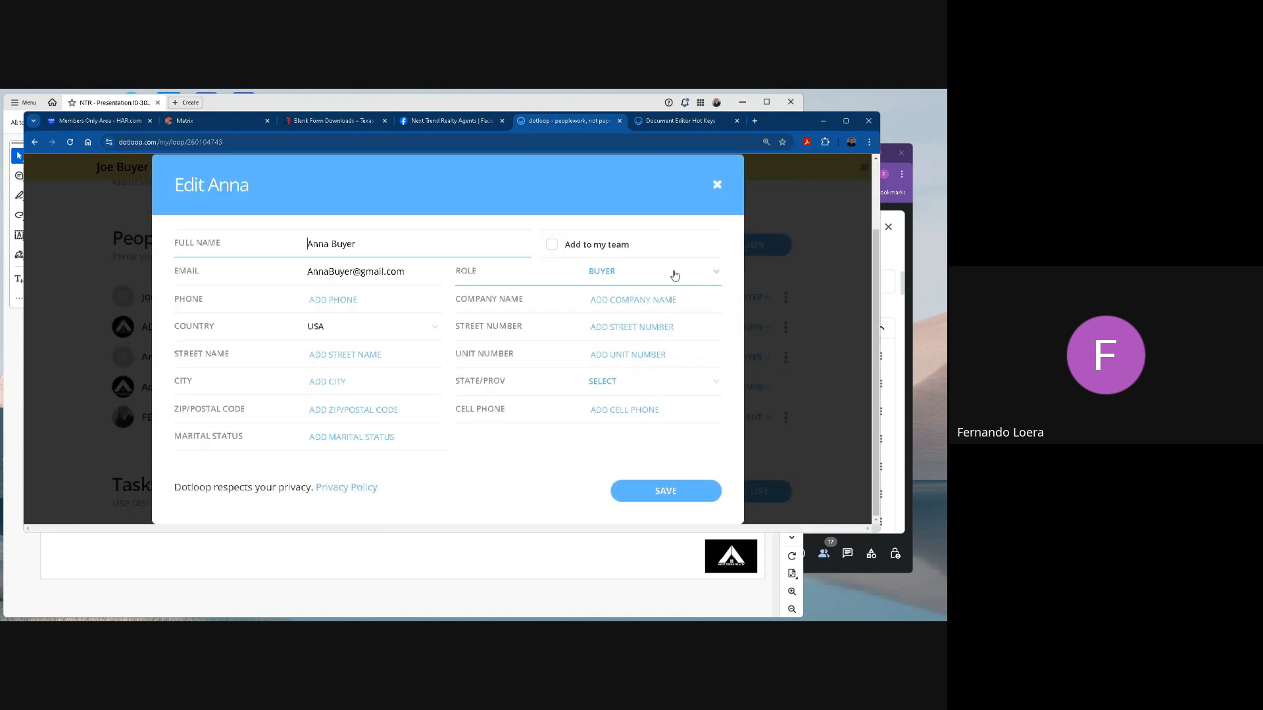
{"action": "left_click", "coordinate": [718, 273]}
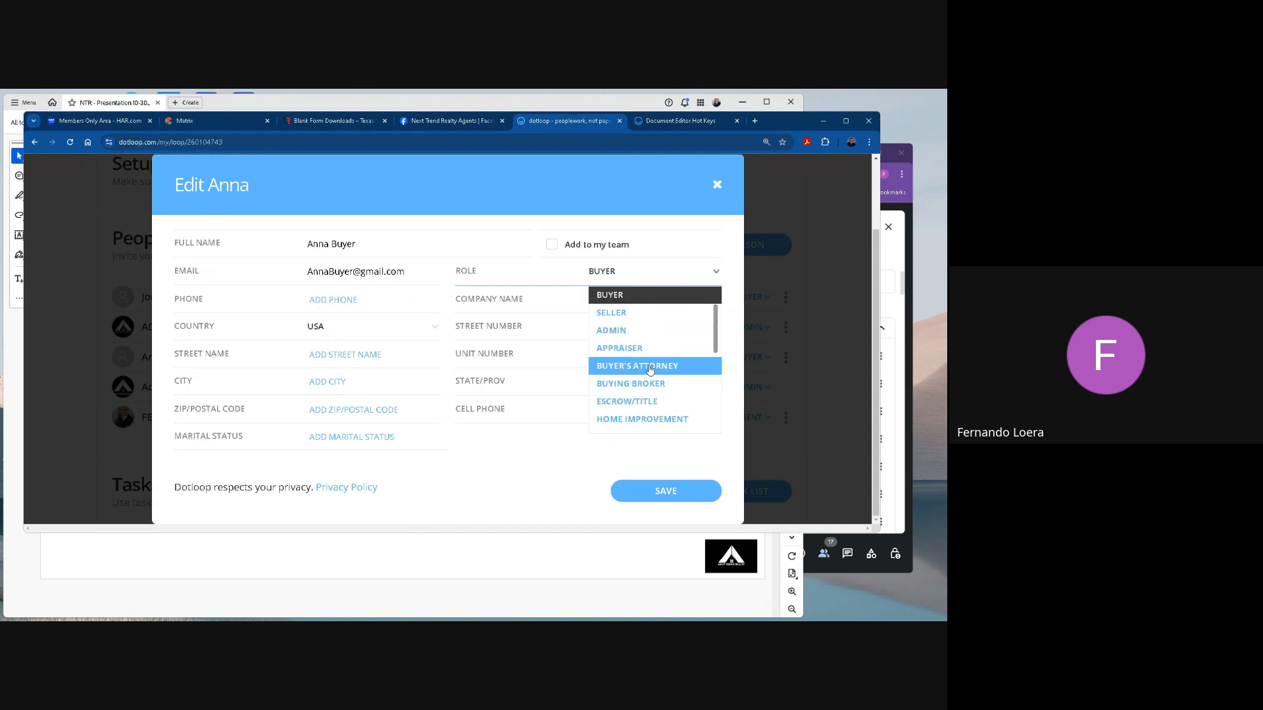
{"action": "left_click", "coordinate": [465, 274]}
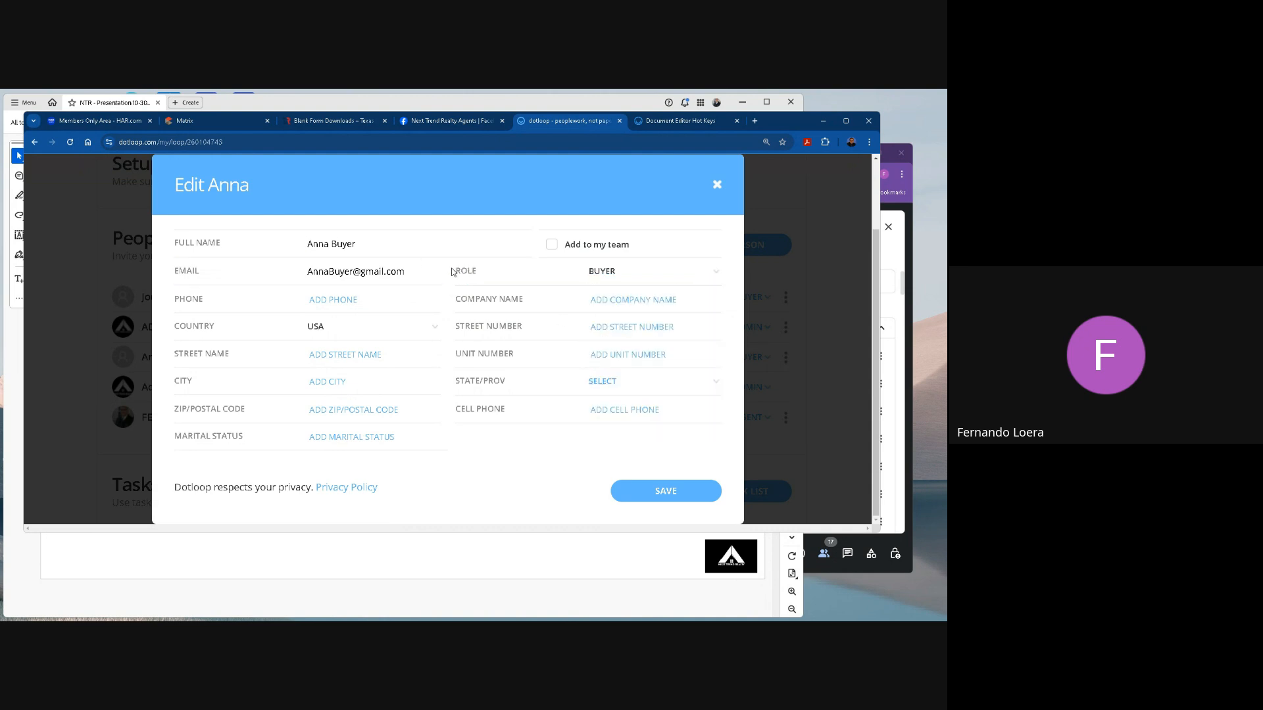
{"action": "left_click", "coordinate": [606, 272]}
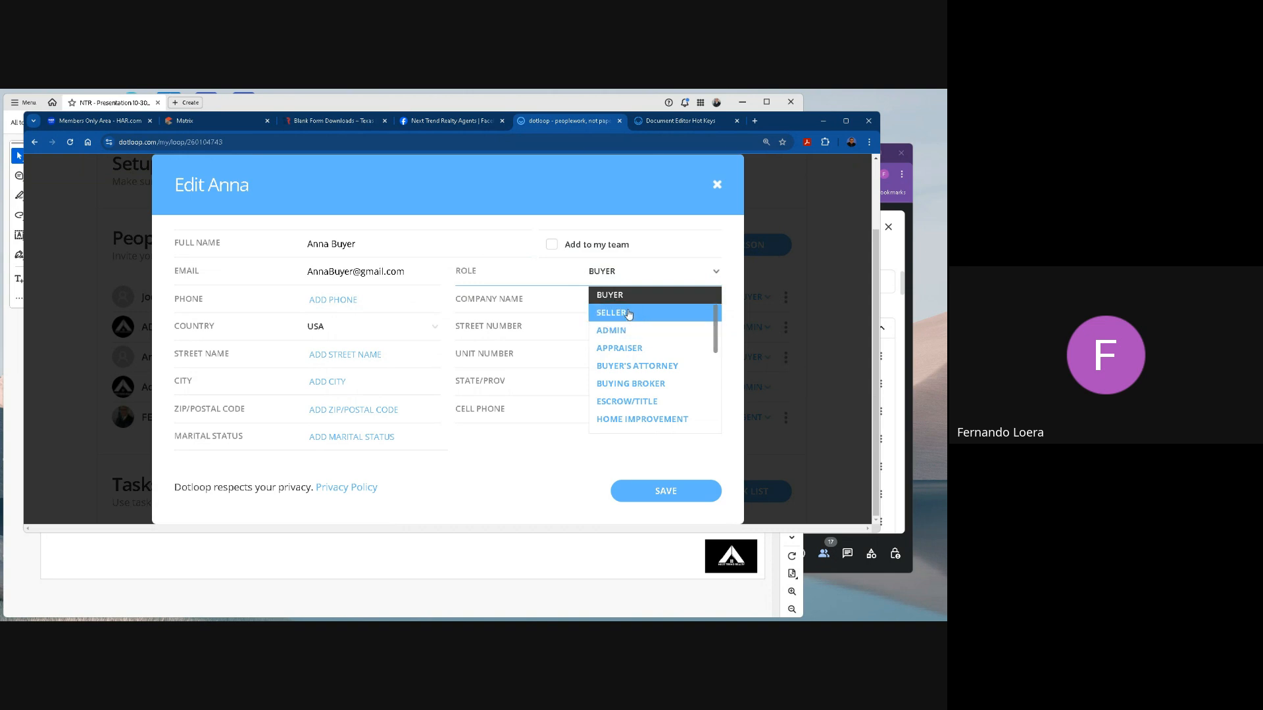
{"action": "scroll", "coordinate": [658, 380], "scroll_direction": "down", "scroll_amount": 4}
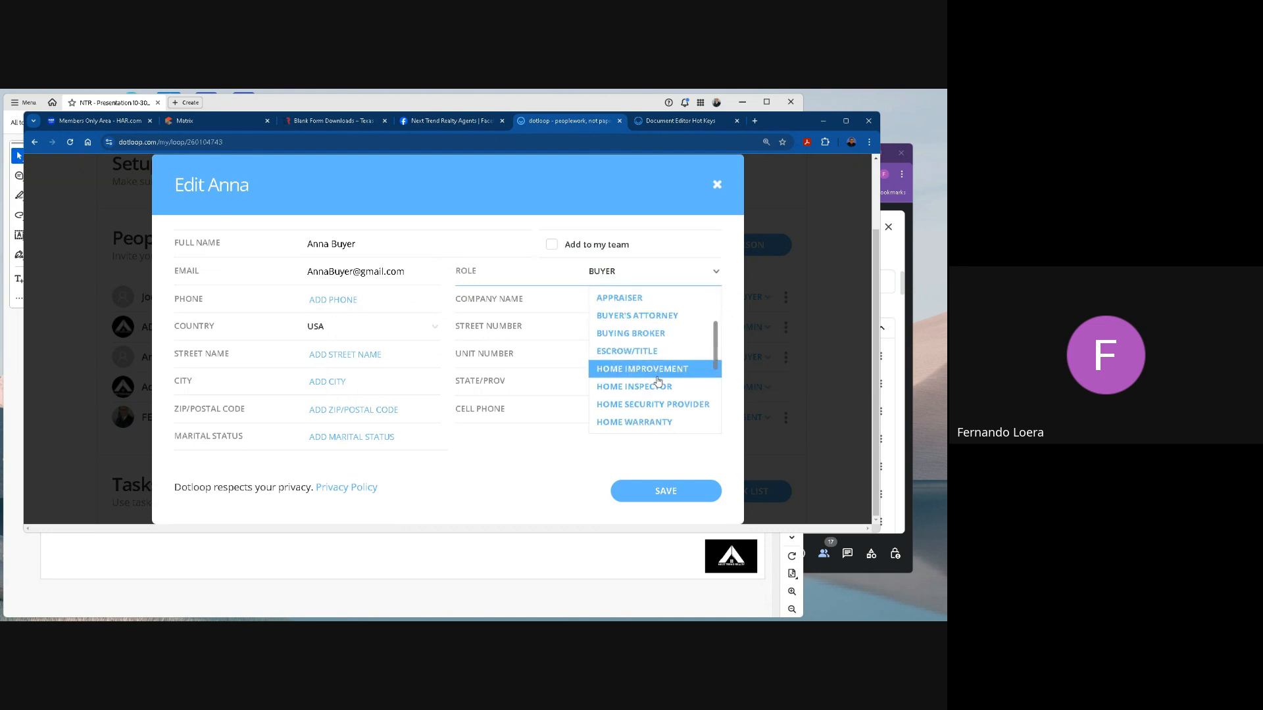
{"action": "scroll", "coordinate": [658, 381], "scroll_direction": "down", "scroll_amount": 2}
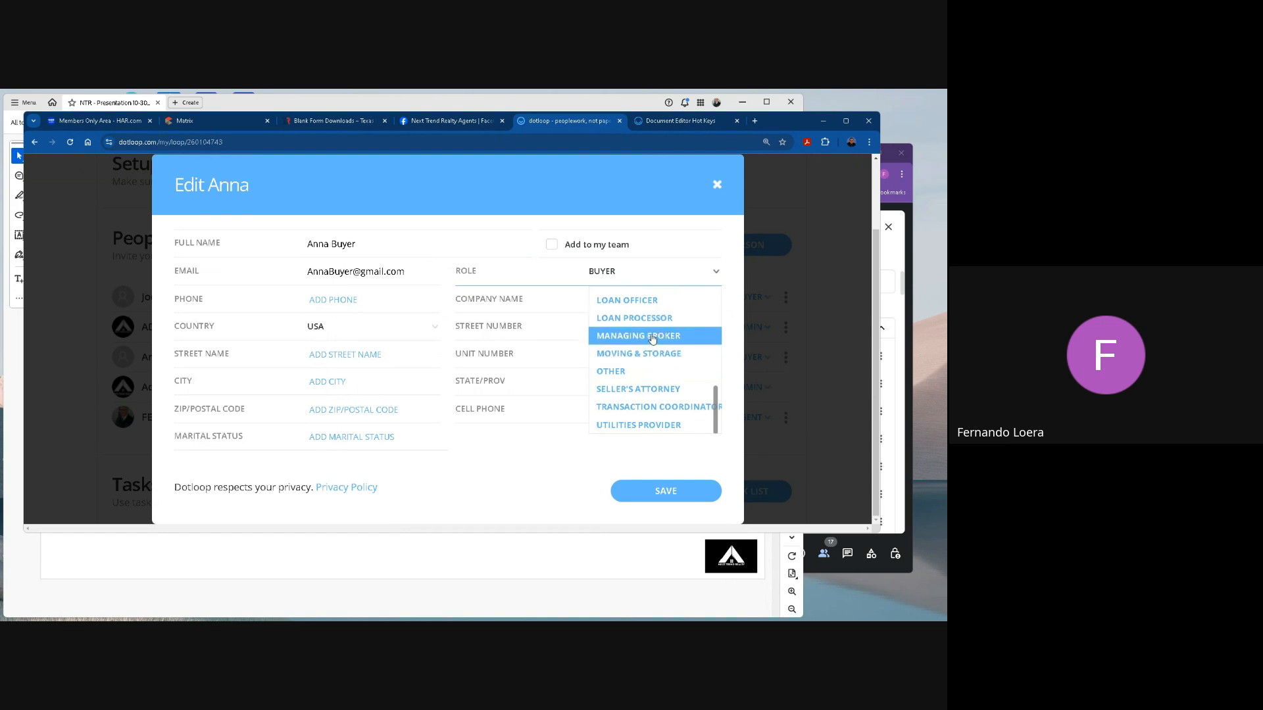
{"action": "scroll", "coordinate": [652, 337], "scroll_direction": "up", "scroll_amount": 7}
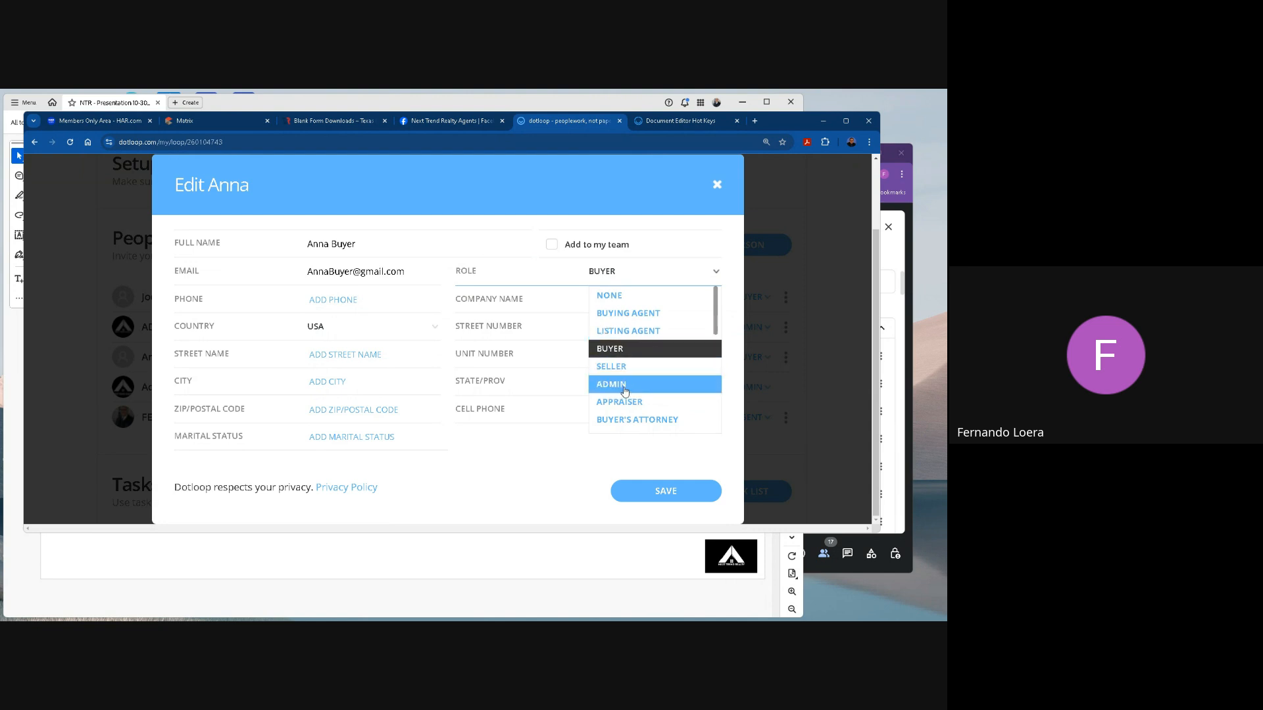
{"action": "left_click", "coordinate": [621, 349]}
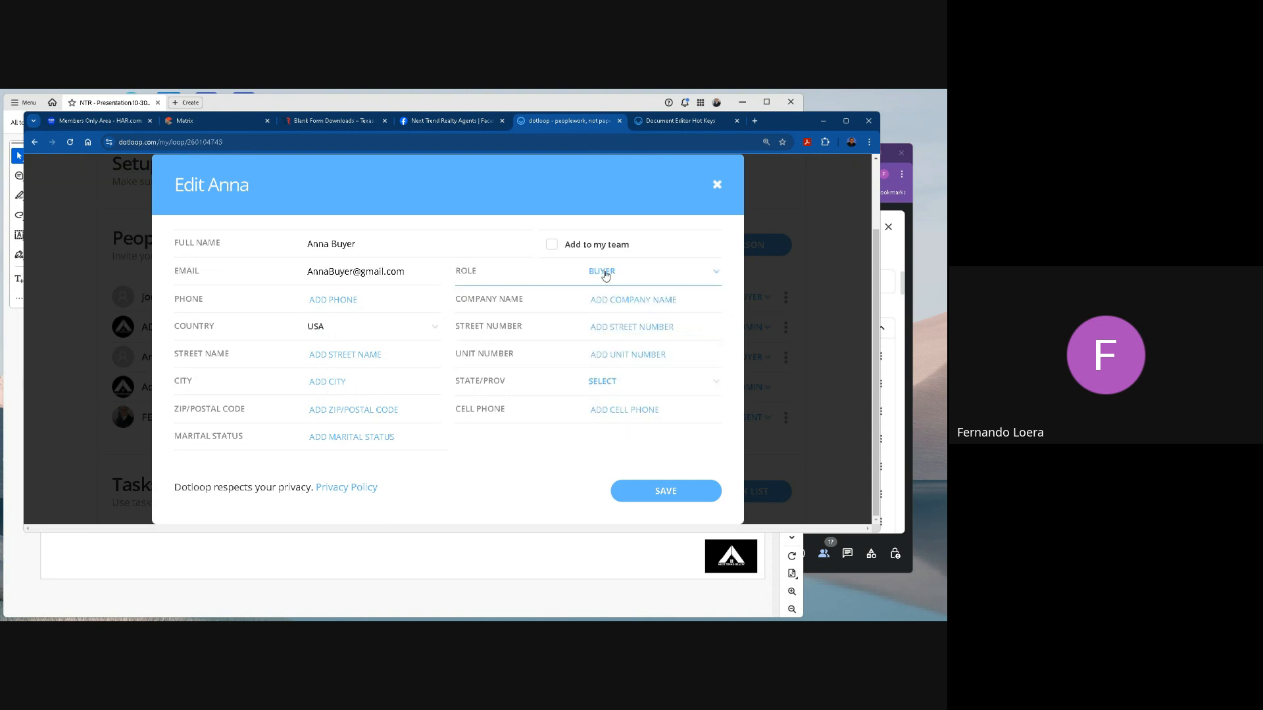
{"action": "left_click", "coordinate": [676, 492]}
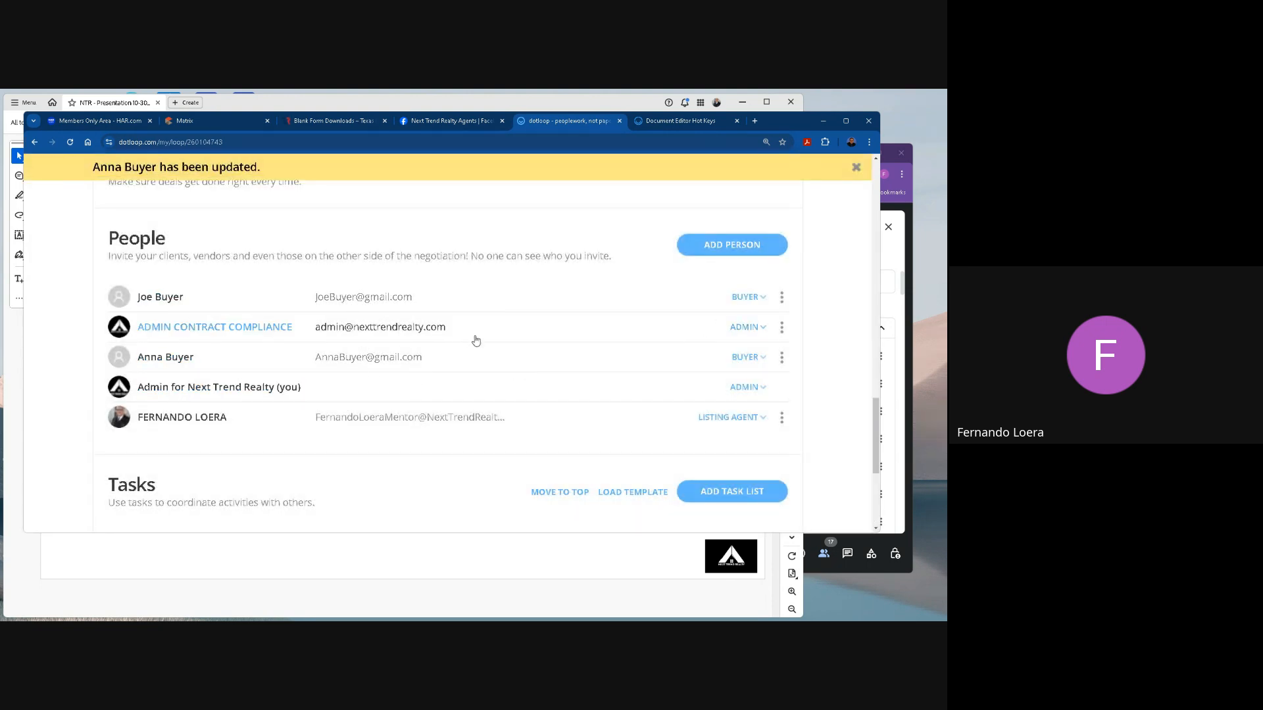
Open the Buyer: Information About Brokerage Services form, assign the second buyer initials field to the second buyer by name, and save the form.
{"action": "scroll", "coordinate": [474, 338], "scroll_direction": "up", "scroll_amount": 15}
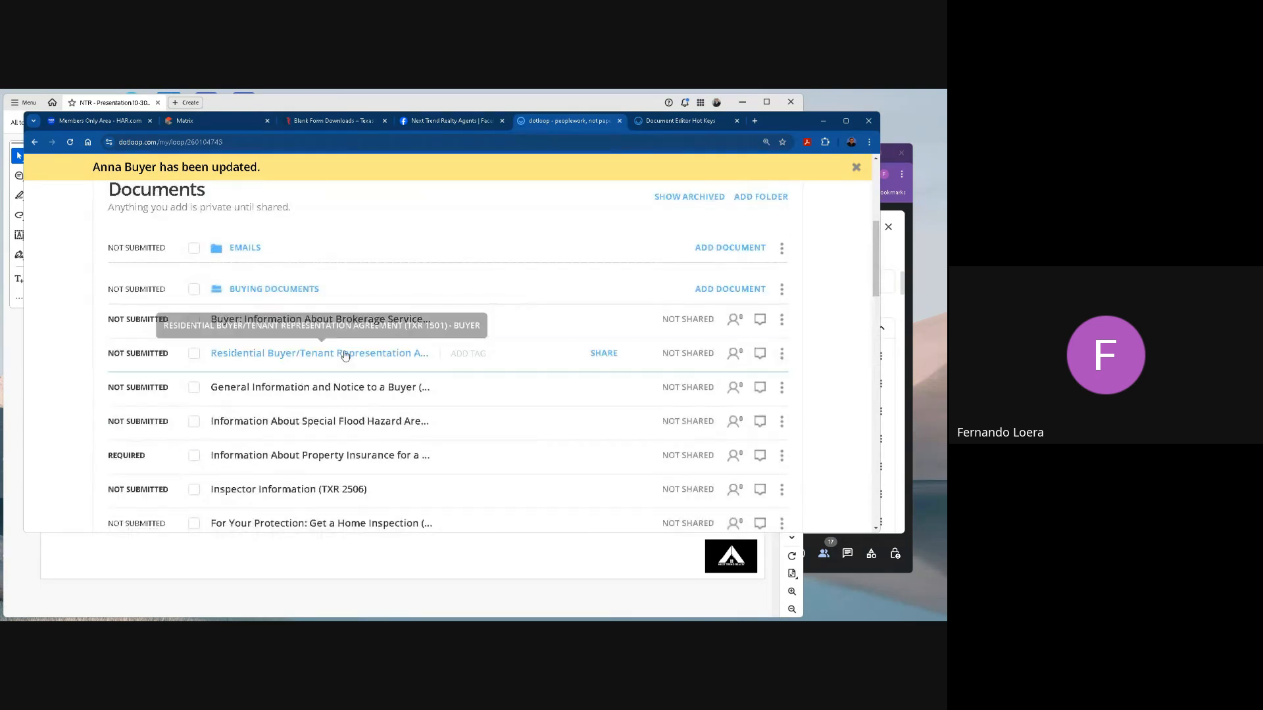
{"action": "left_click", "coordinate": [331, 321]}
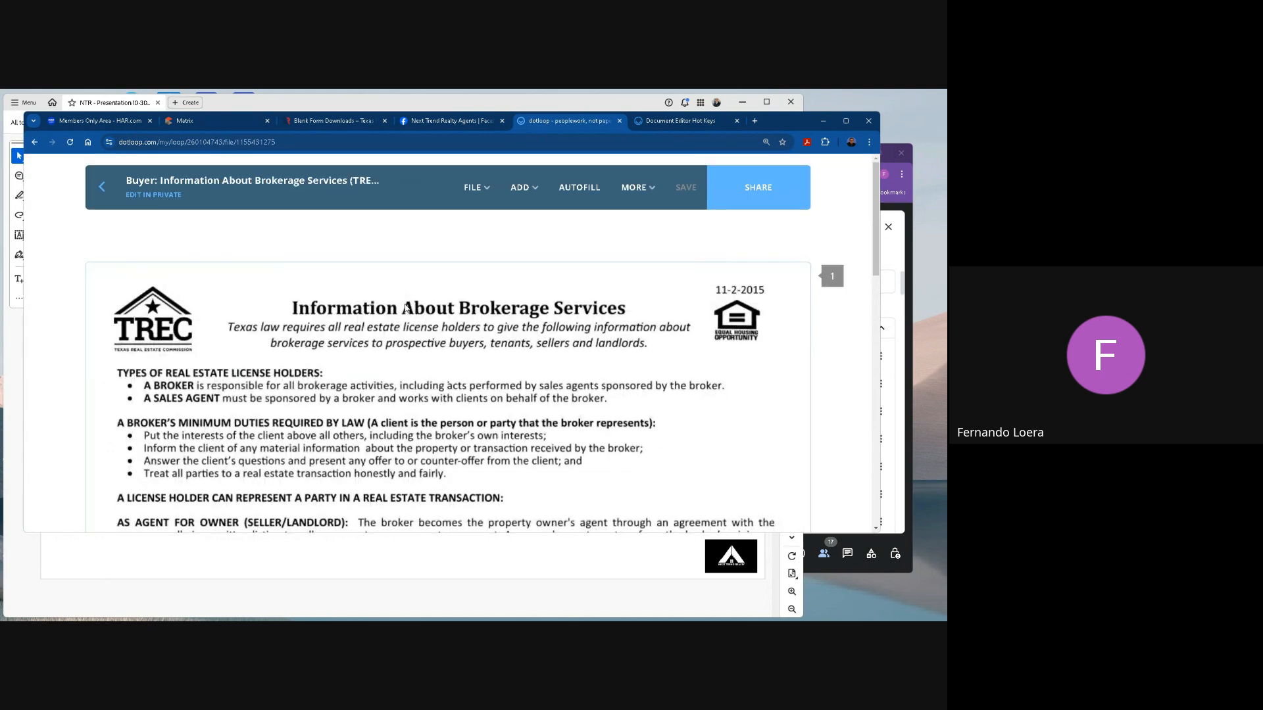
{"action": "scroll", "coordinate": [441, 400], "scroll_direction": "down", "scroll_amount": 10}
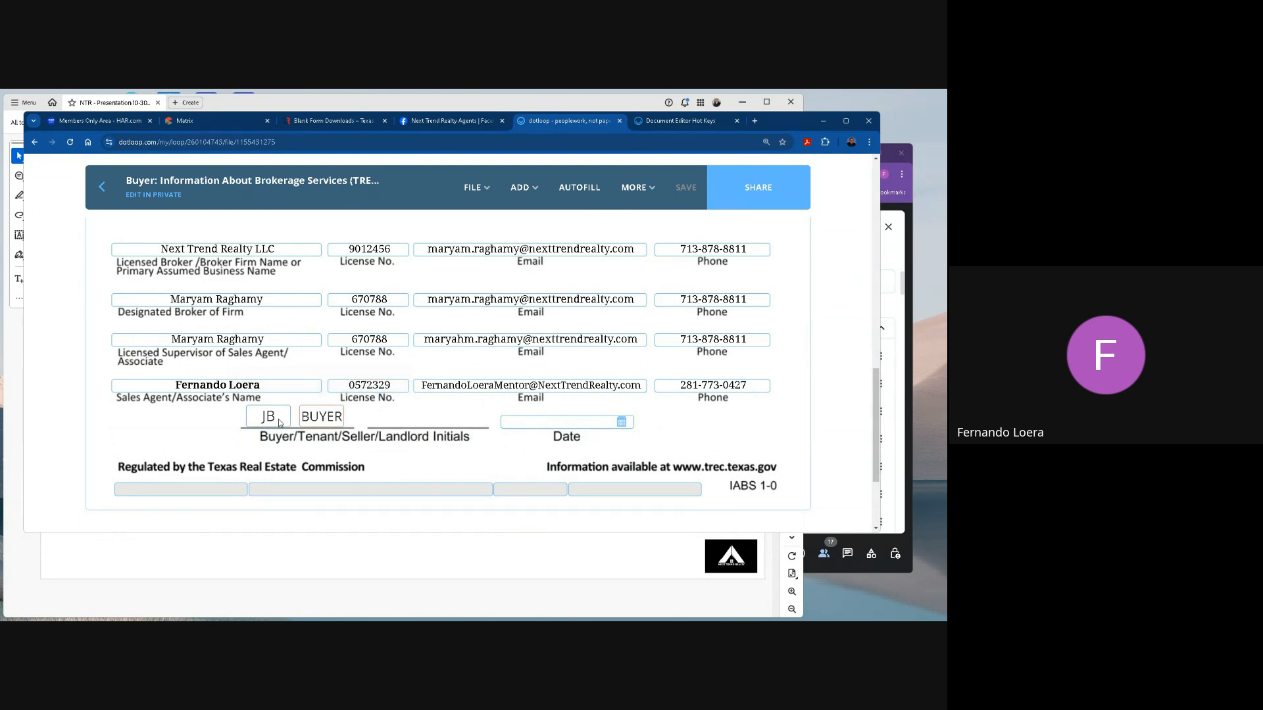
{"action": "left_click", "coordinate": [322, 417]}
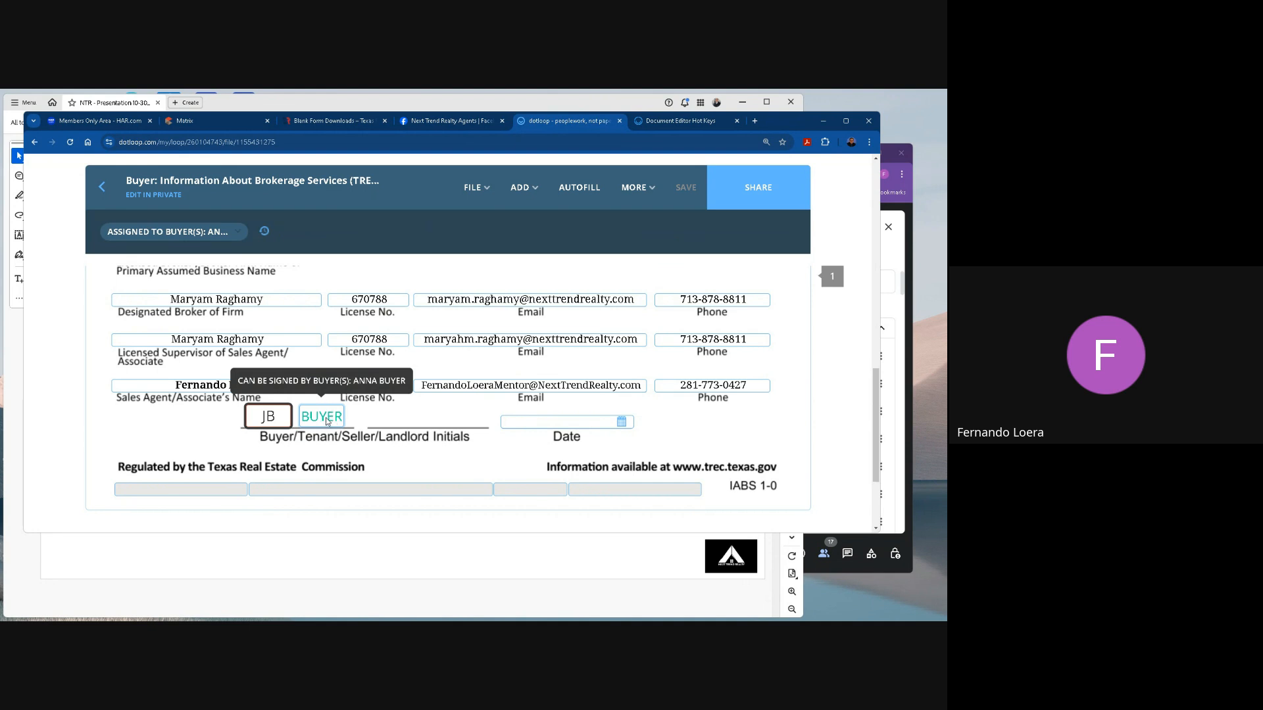
{"action": "left_click", "coordinate": [154, 236]}
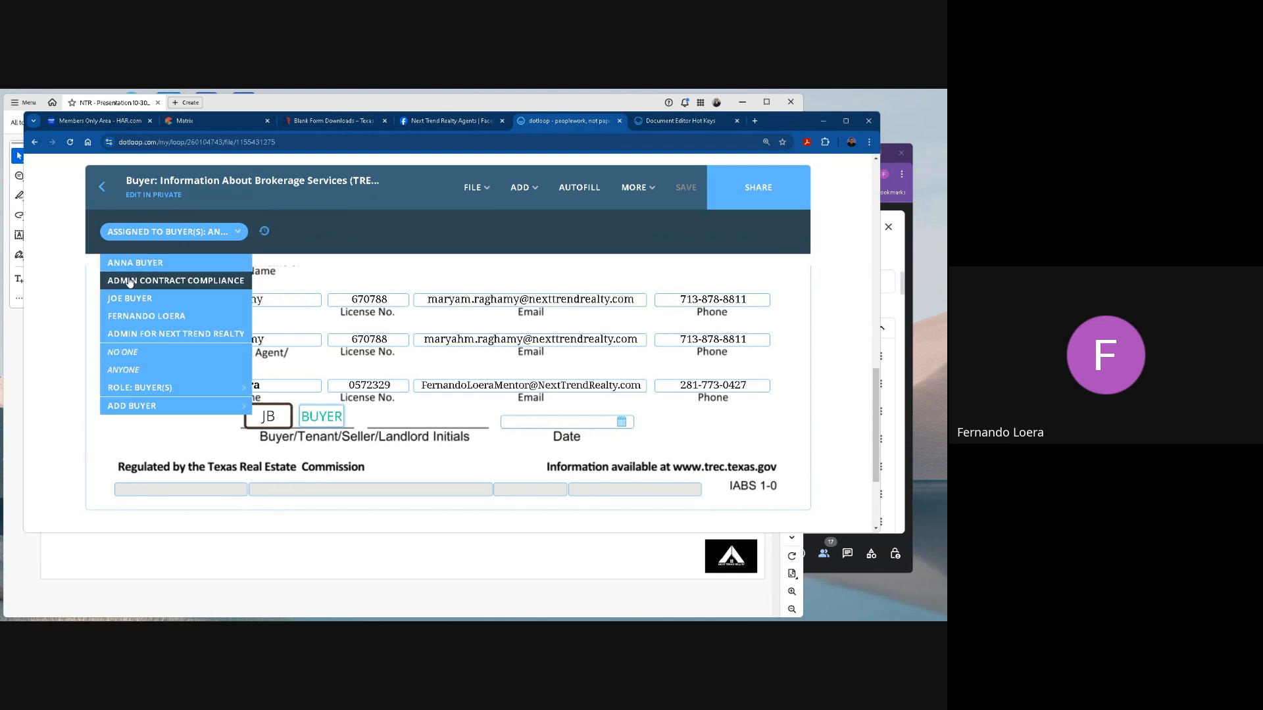
{"action": "left_click", "coordinate": [135, 270]}
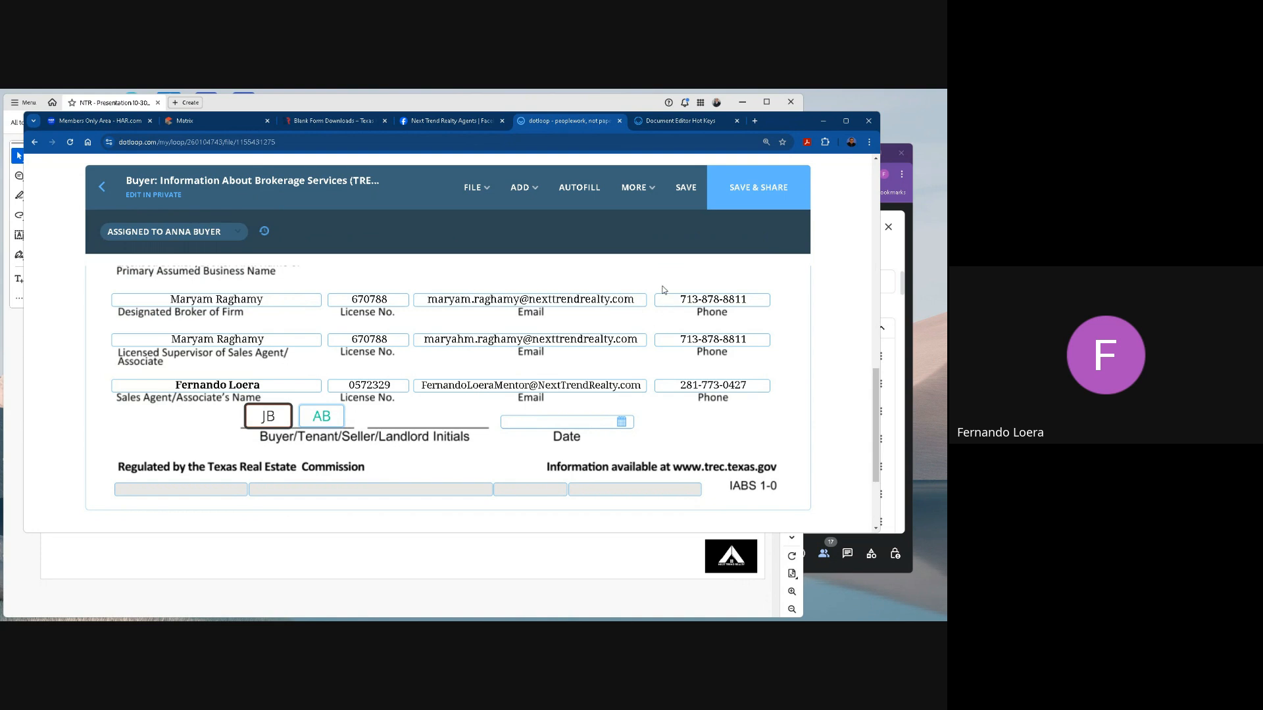
{"action": "left_click", "coordinate": [687, 188]}
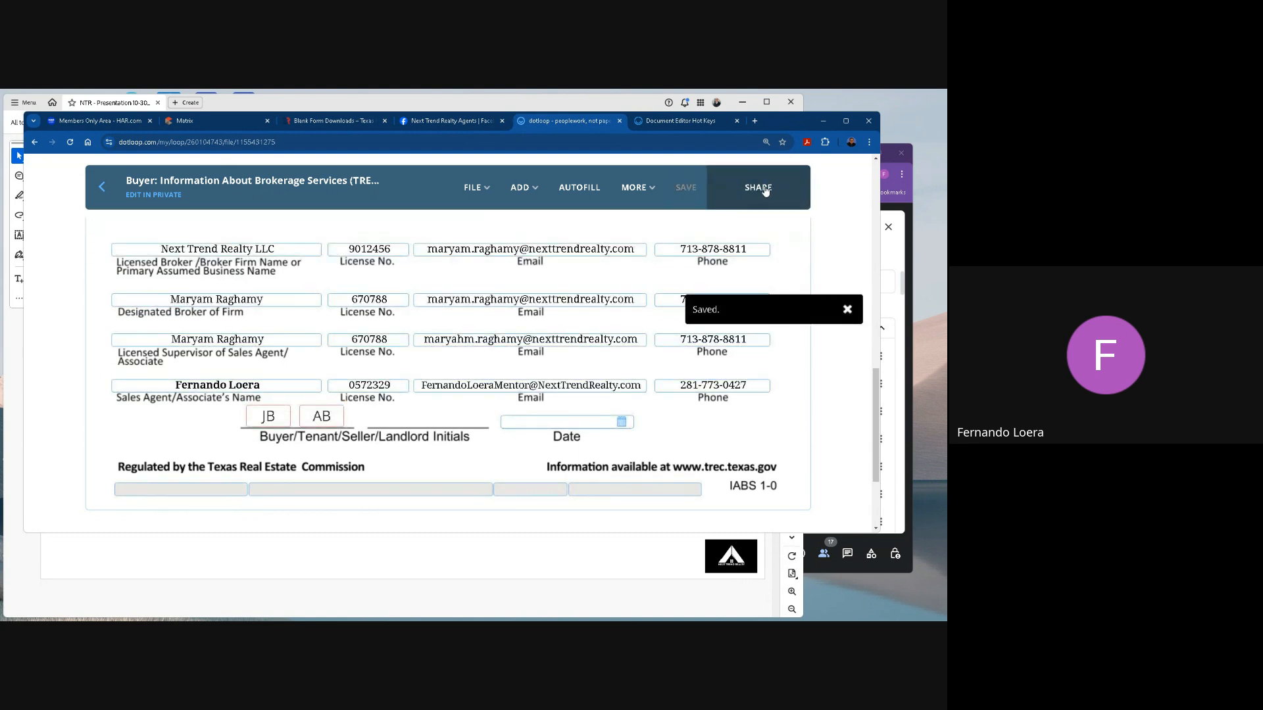
Open the sharing options for the brokerage services form and review the permission levels available for a buyer.
{"action": "left_click", "coordinate": [764, 187]}
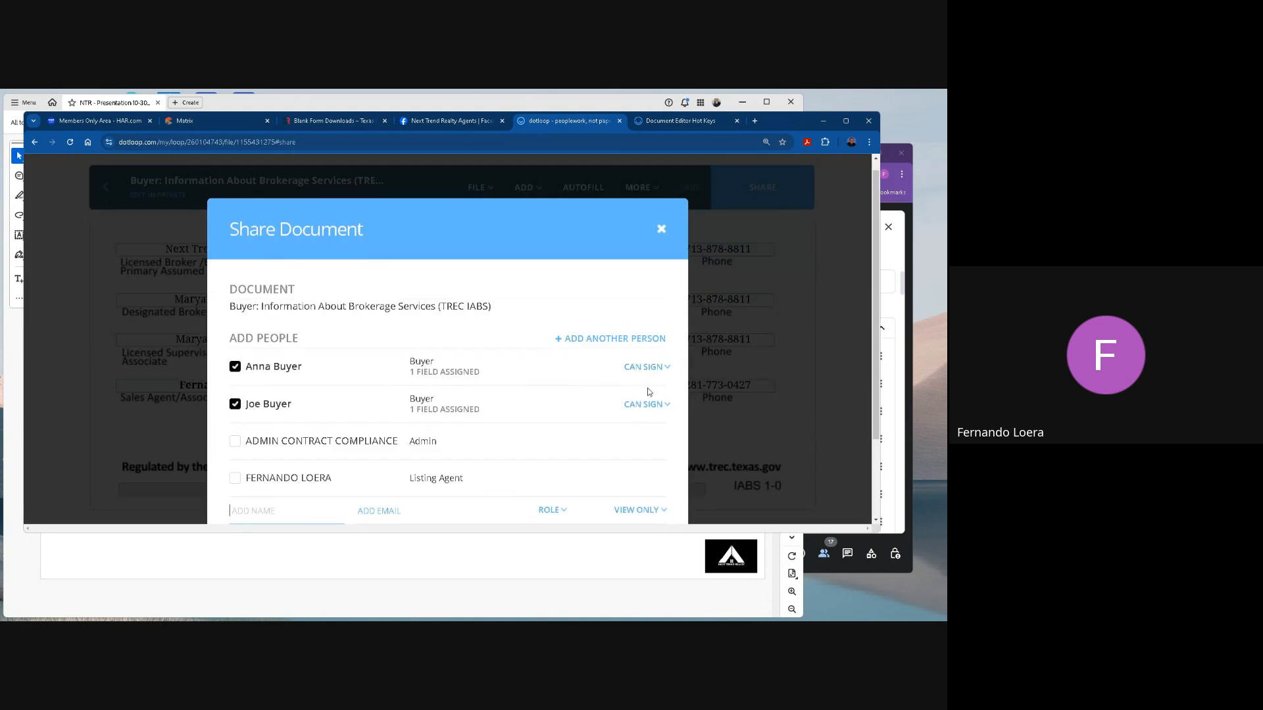
{"action": "scroll", "coordinate": [649, 392], "scroll_direction": "down", "scroll_amount": 1}
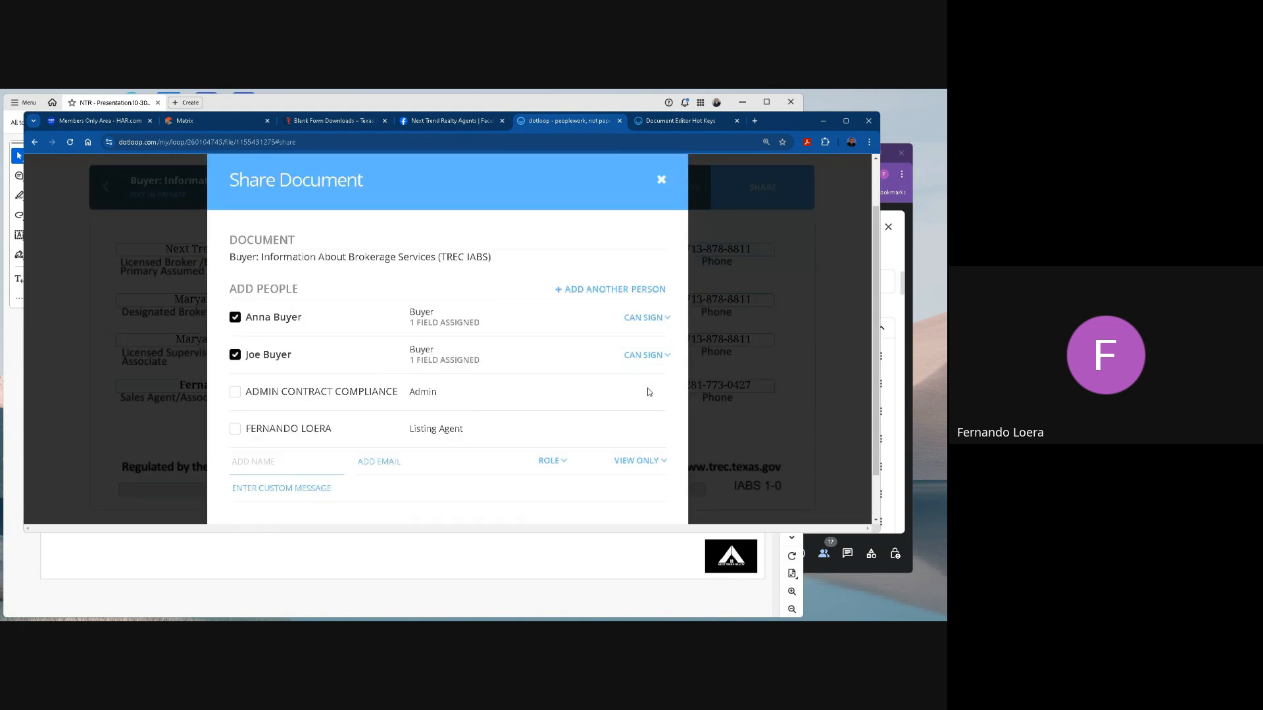
{"action": "left_click", "coordinate": [648, 317]}
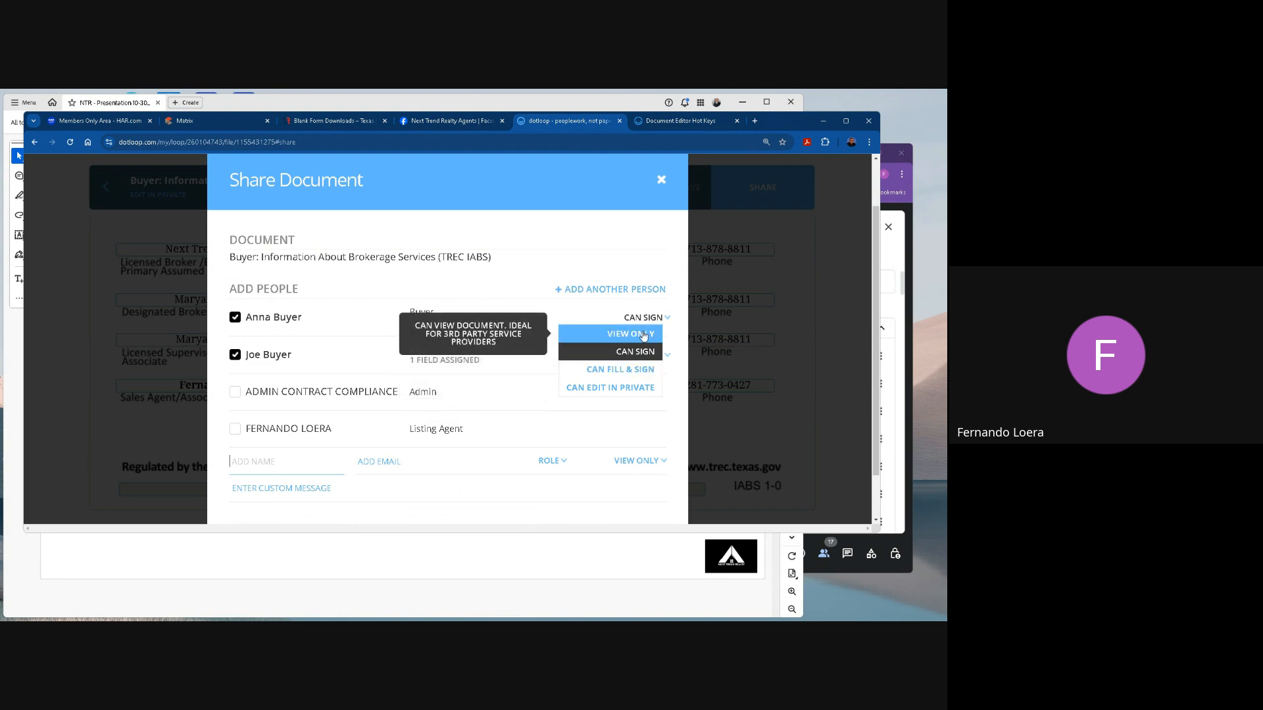
{"action": "scroll", "coordinate": [483, 416], "scroll_direction": "down", "scroll_amount": 1}
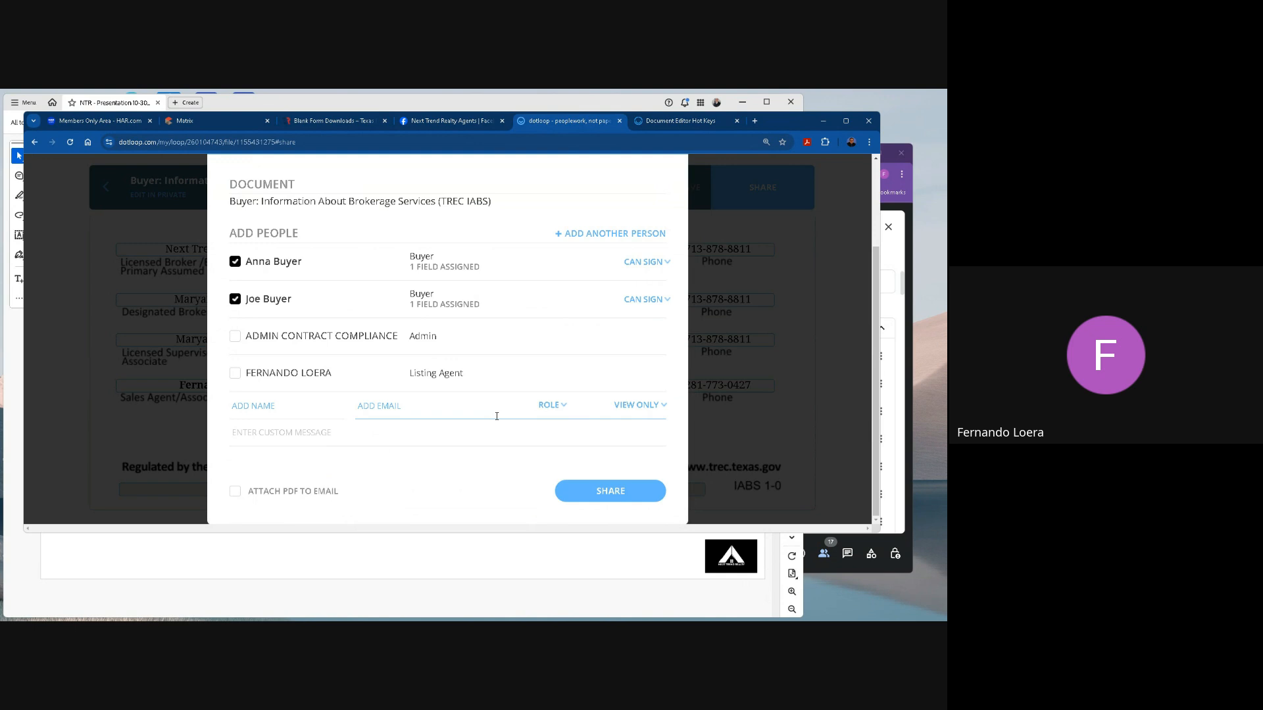
Add the message "Attached is the IABS form to sign.", attach the PDF to the email, and share the form with both buyers.
{"action": "type", "text": "Attached is the IABS form to sign."}
{"action": "left_click", "coordinate": [266, 498]}
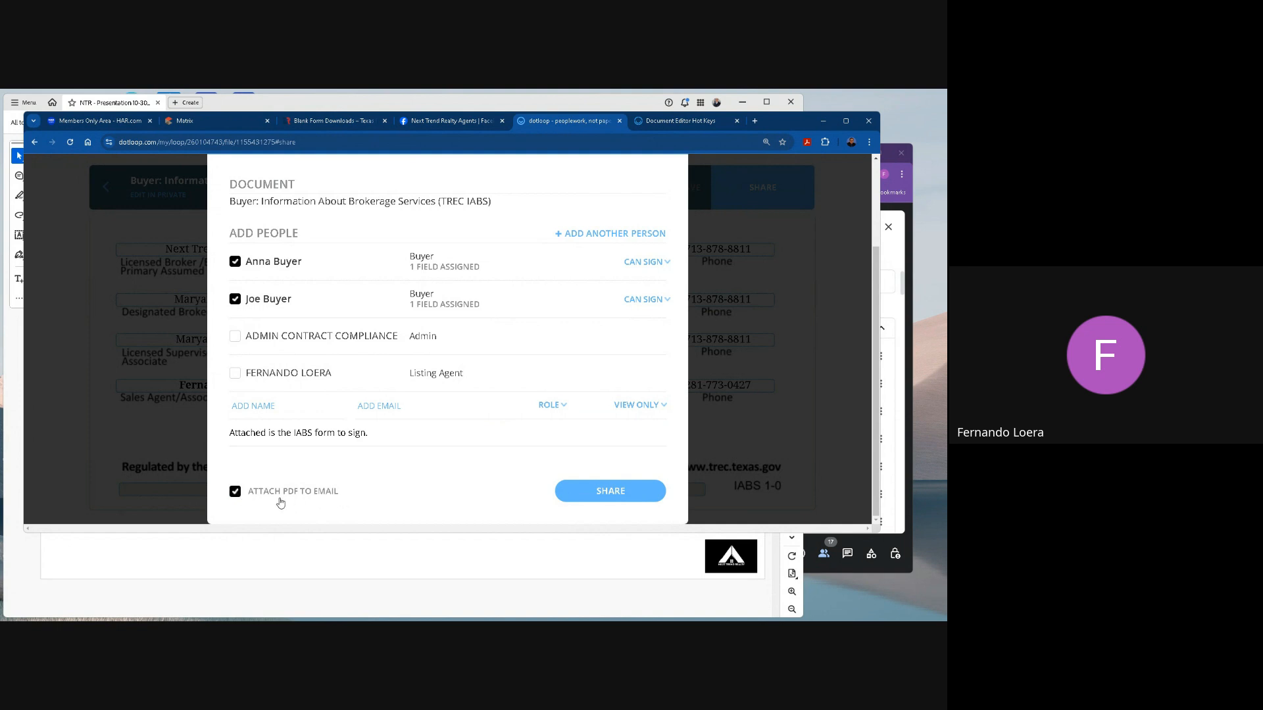
{"action": "left_click_drag", "start_coordinate": [249, 492], "coordinate": [296, 492]}
{"action": "left_click", "coordinate": [350, 486]}
{"action": "left_click", "coordinate": [610, 494]}
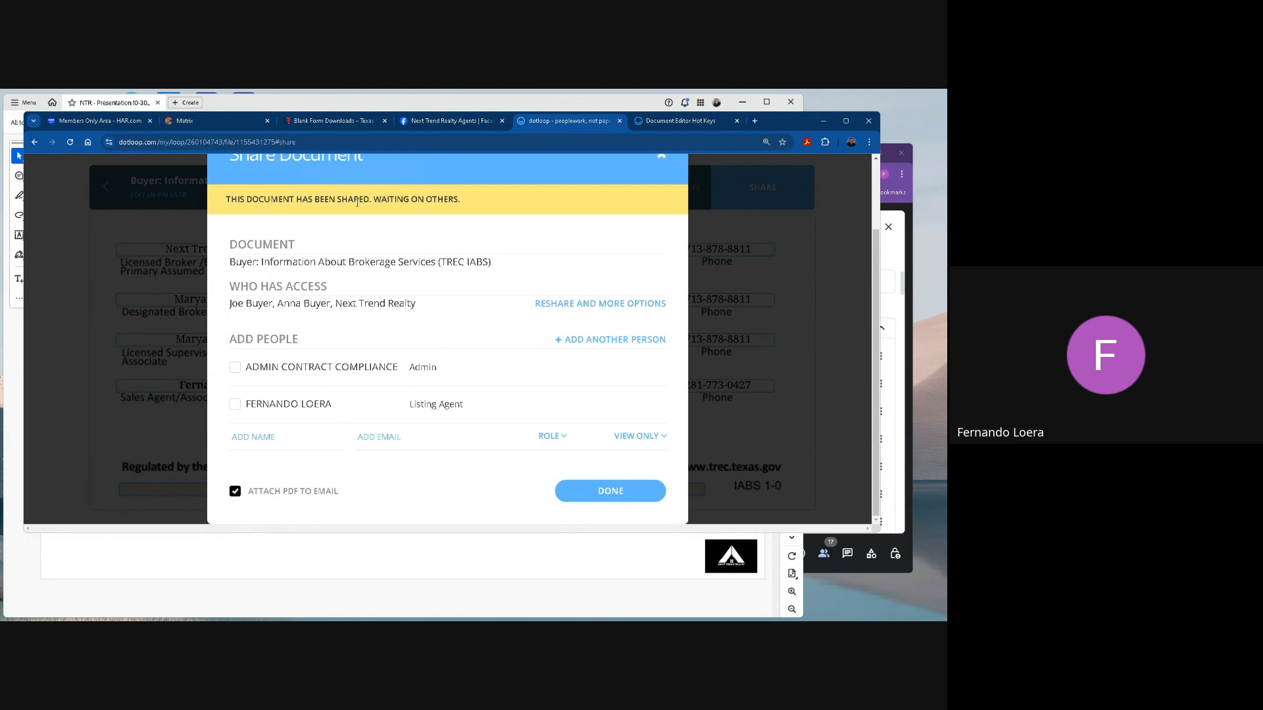
{"action": "left_click", "coordinate": [628, 491]}
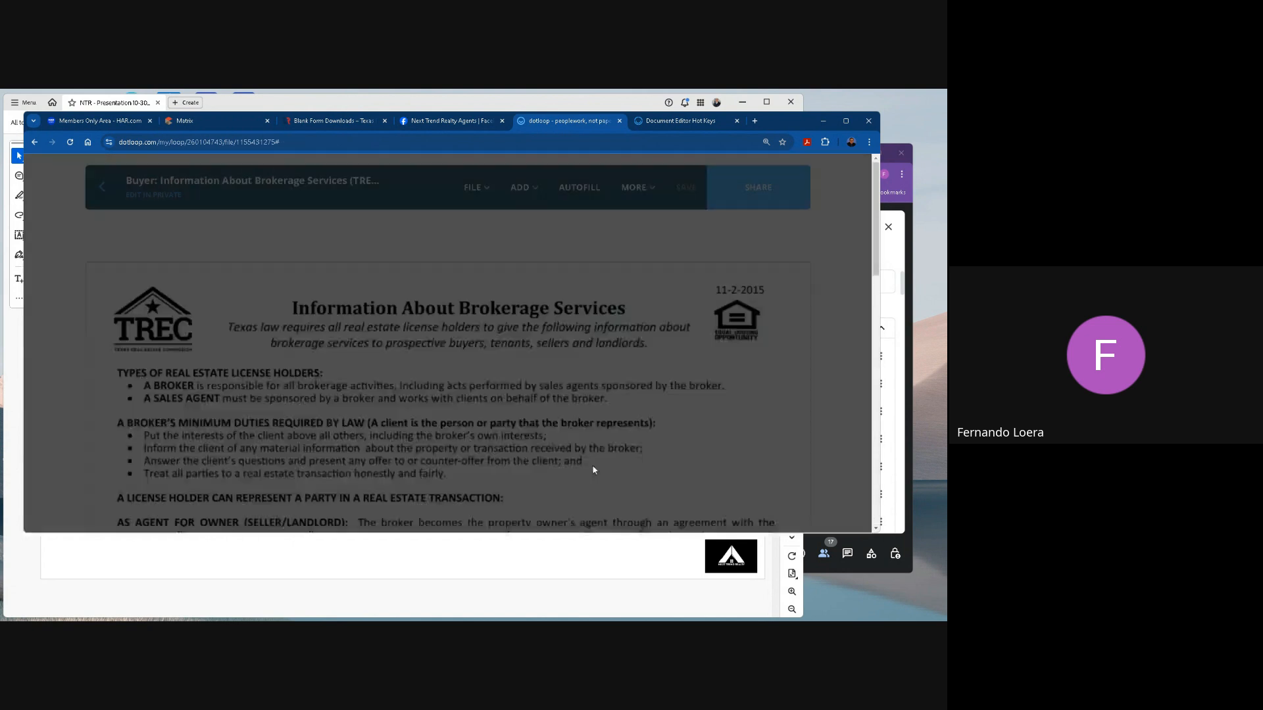
Return to the loop and check the shared brokerage services form's signing status in the document list.
{"action": "left_click", "coordinate": [102, 187]}
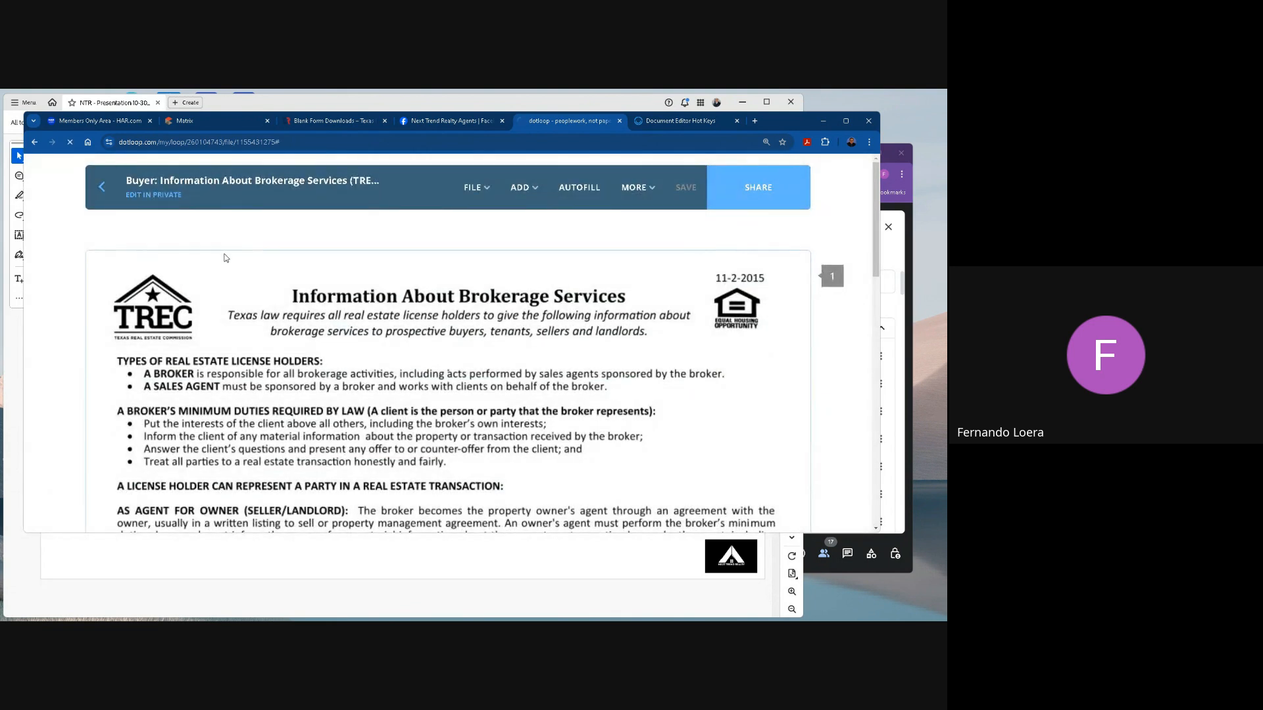
{"action": "scroll", "coordinate": [542, 325], "scroll_direction": "down", "scroll_amount": 5}
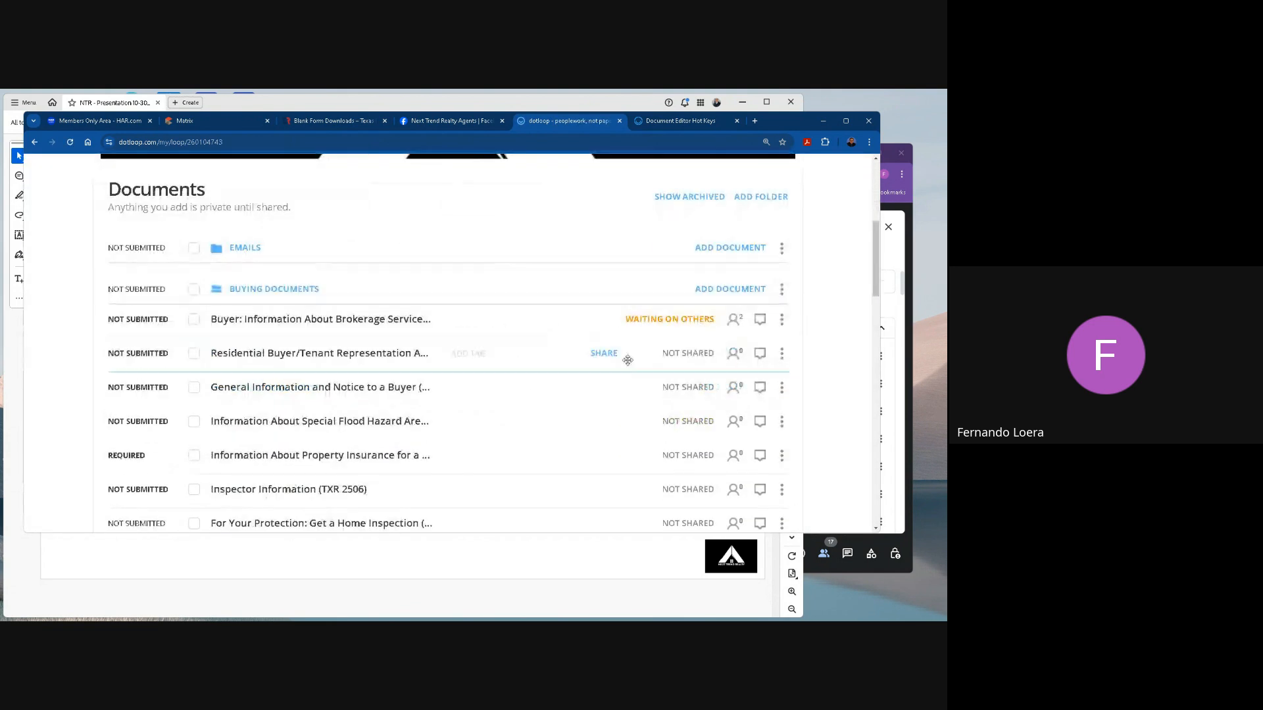
{"action": "scroll", "coordinate": [656, 319], "scroll_direction": "down", "scroll_amount": 1}
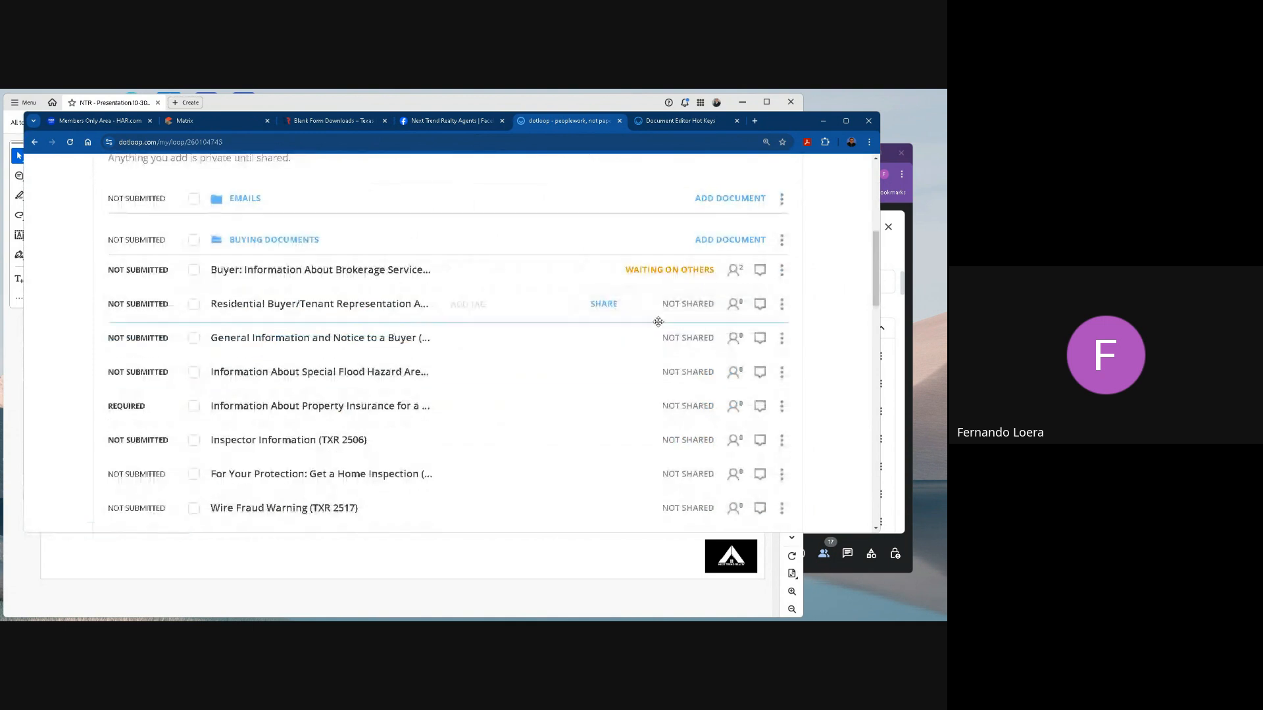
{"action": "mouse_move", "coordinate": [666, 271]}
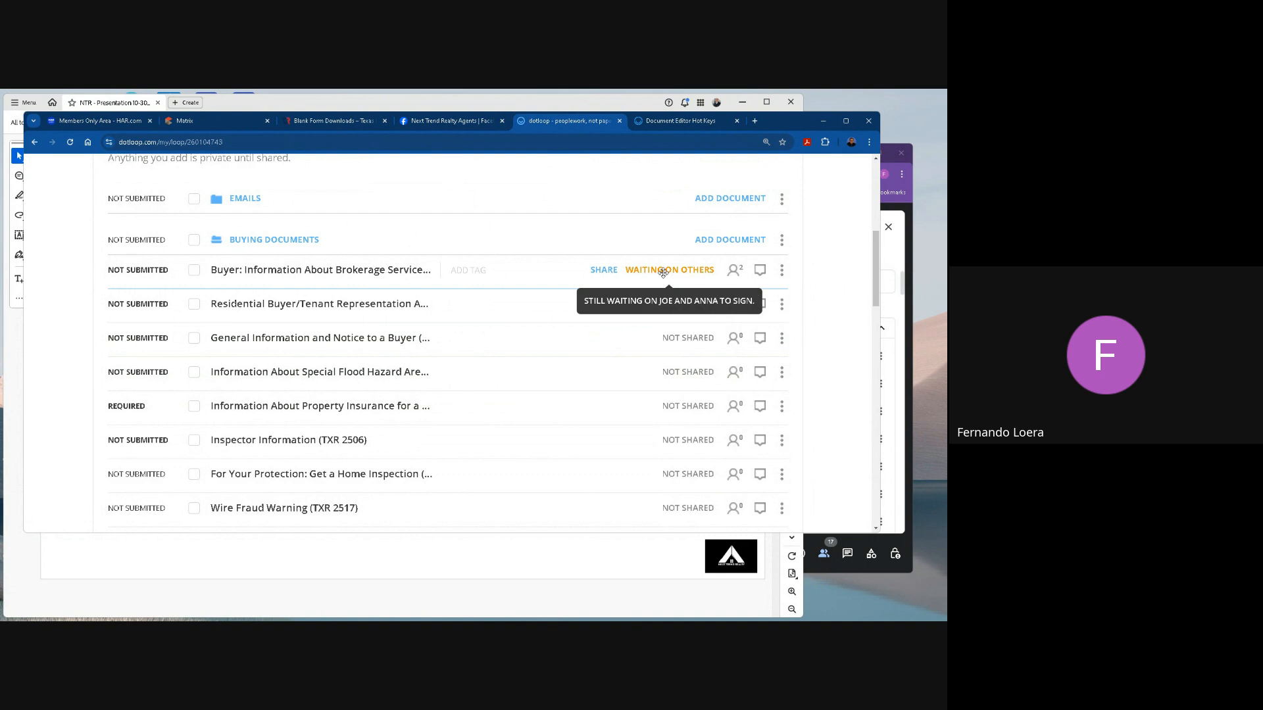
{"action": "scroll", "coordinate": [664, 276], "scroll_direction": "down", "scroll_amount": 7}
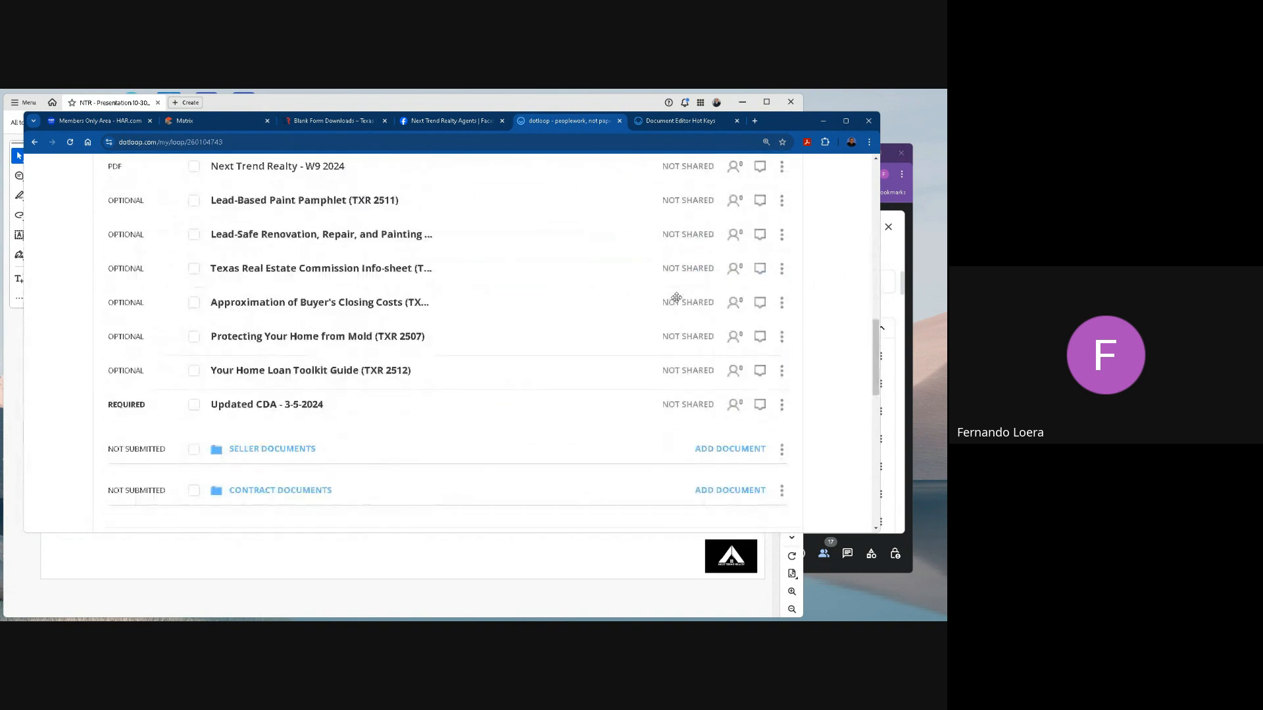
{"action": "scroll", "coordinate": [676, 297], "scroll_direction": "up", "scroll_amount": 7}
{"action": "mouse_move", "coordinate": [669, 325]}
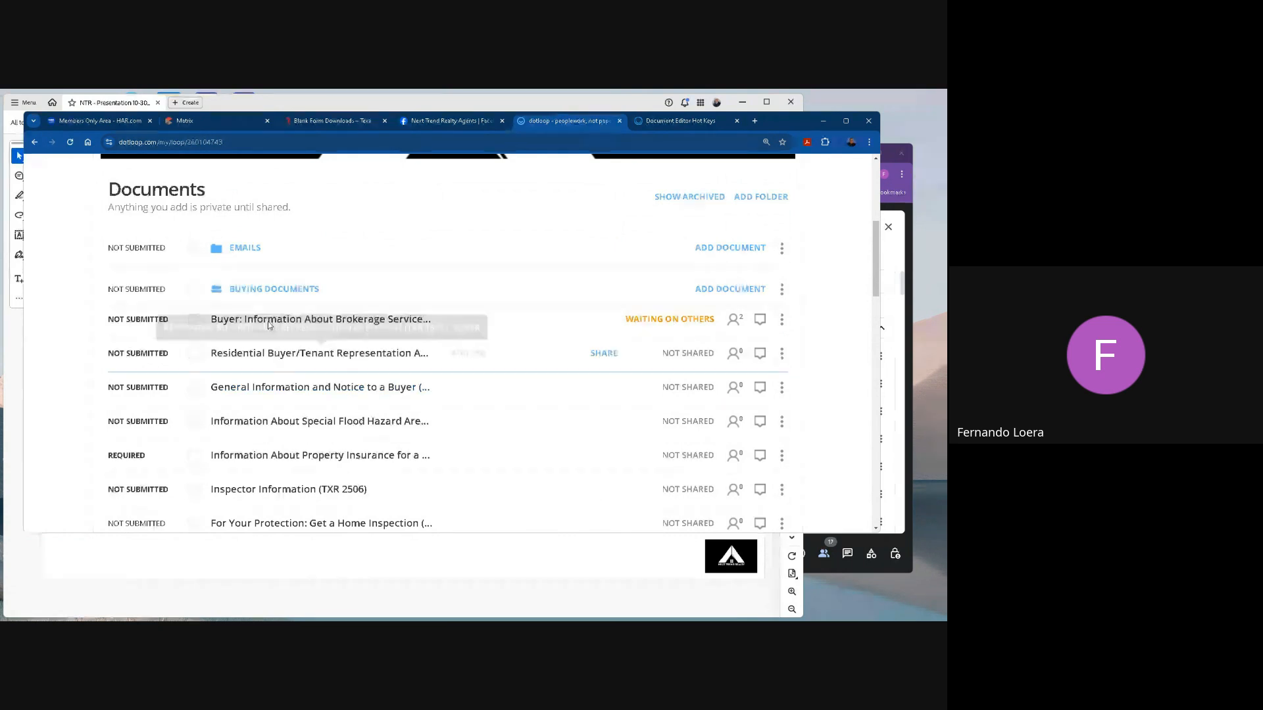
Select the brokerage services, buyer/tenant representation and General Information and Notice forms, and review the documents and recipients in their combined sharing options.
{"action": "left_click", "coordinate": [194, 319]}
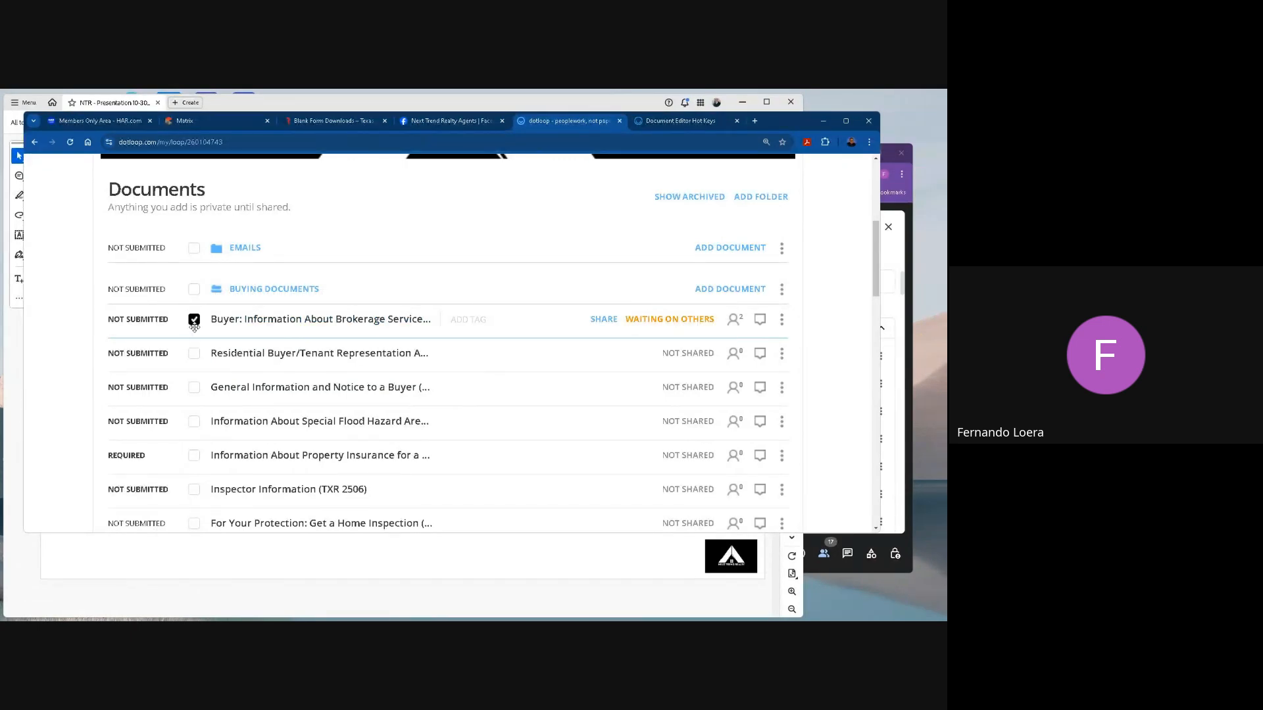
{"action": "left_click", "coordinate": [194, 354]}
{"action": "left_click", "coordinate": [194, 388]}
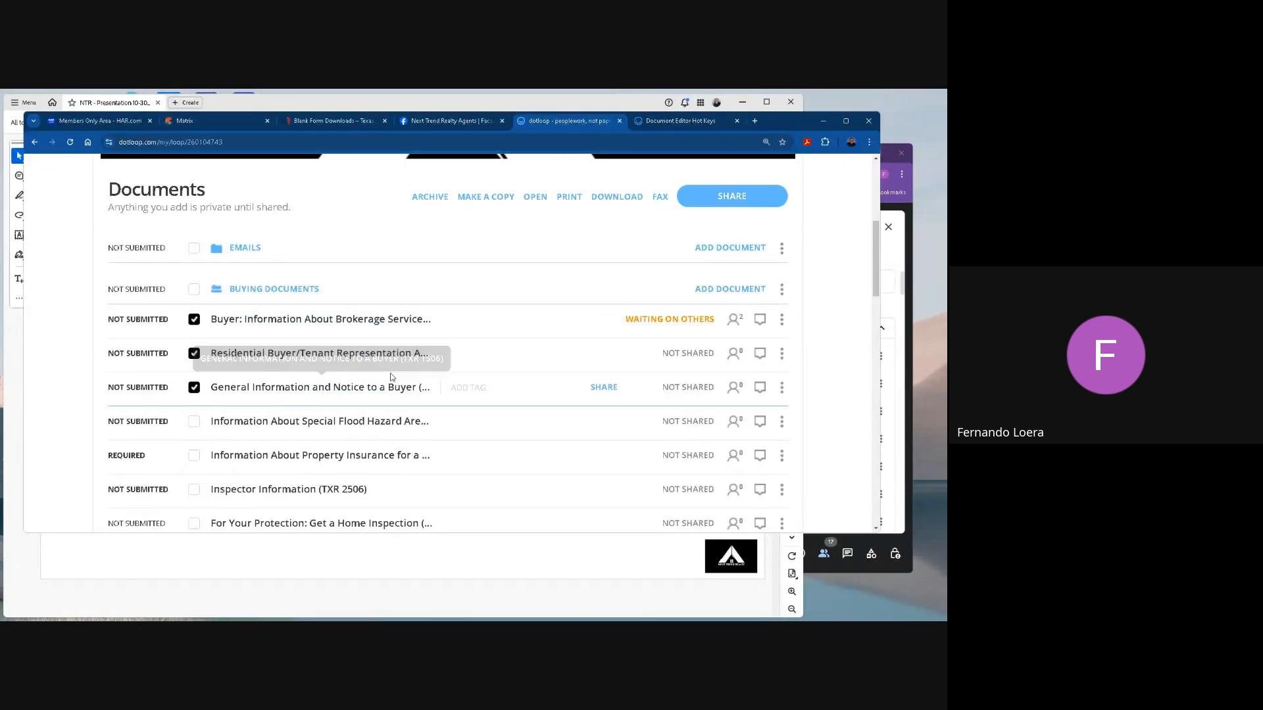
{"action": "left_click", "coordinate": [730, 196]}
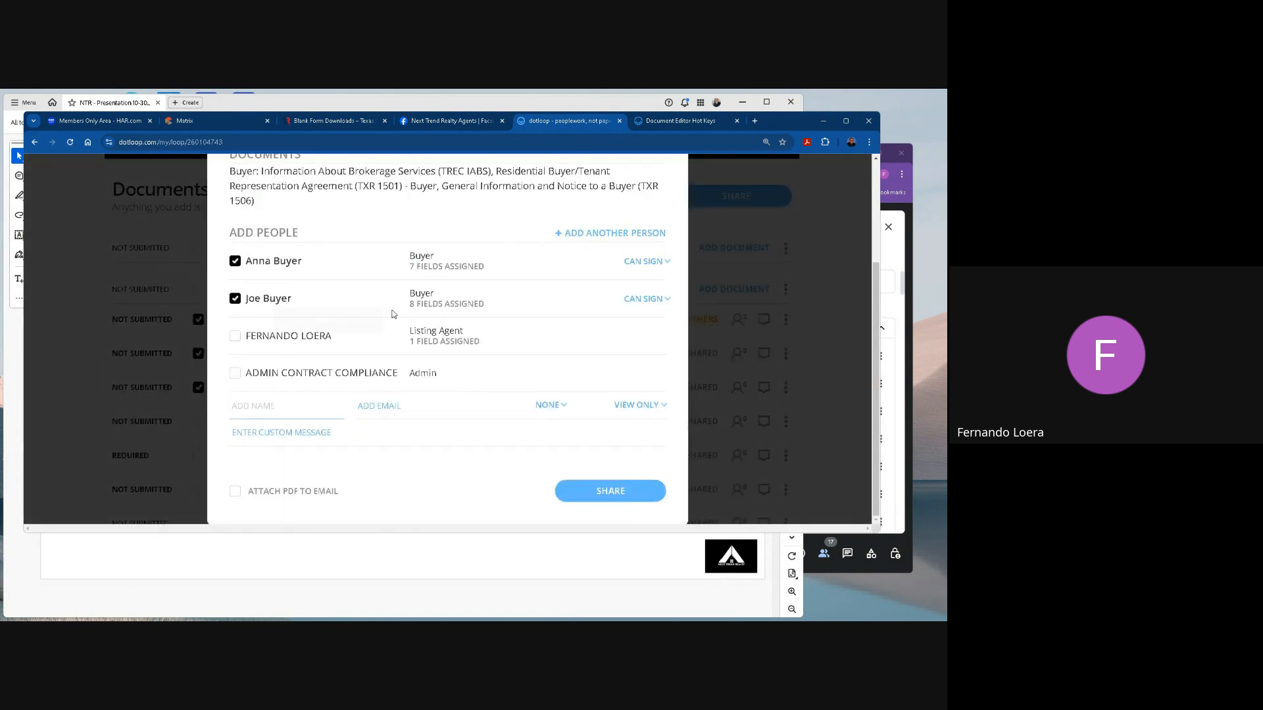
{"action": "scroll", "coordinate": [314, 281], "scroll_direction": "up", "scroll_amount": 2}
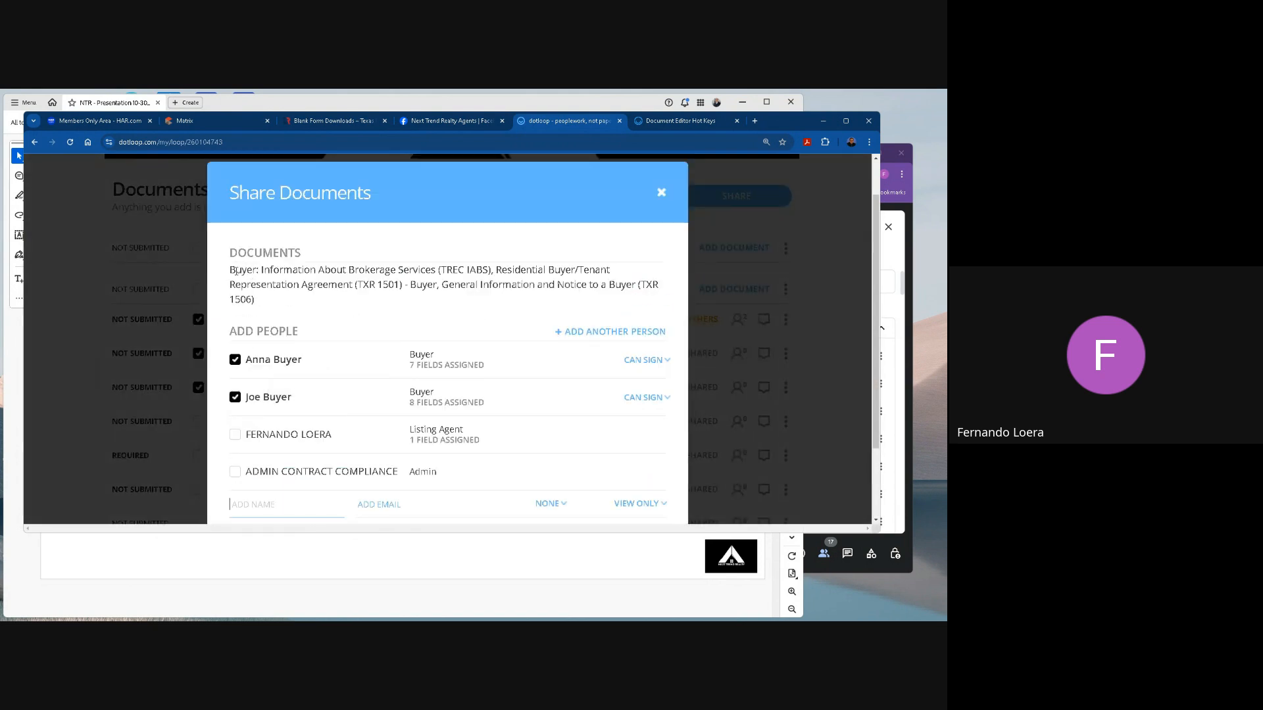
{"action": "left_click_drag", "start_coordinate": [236, 270], "coordinate": [479, 301]}
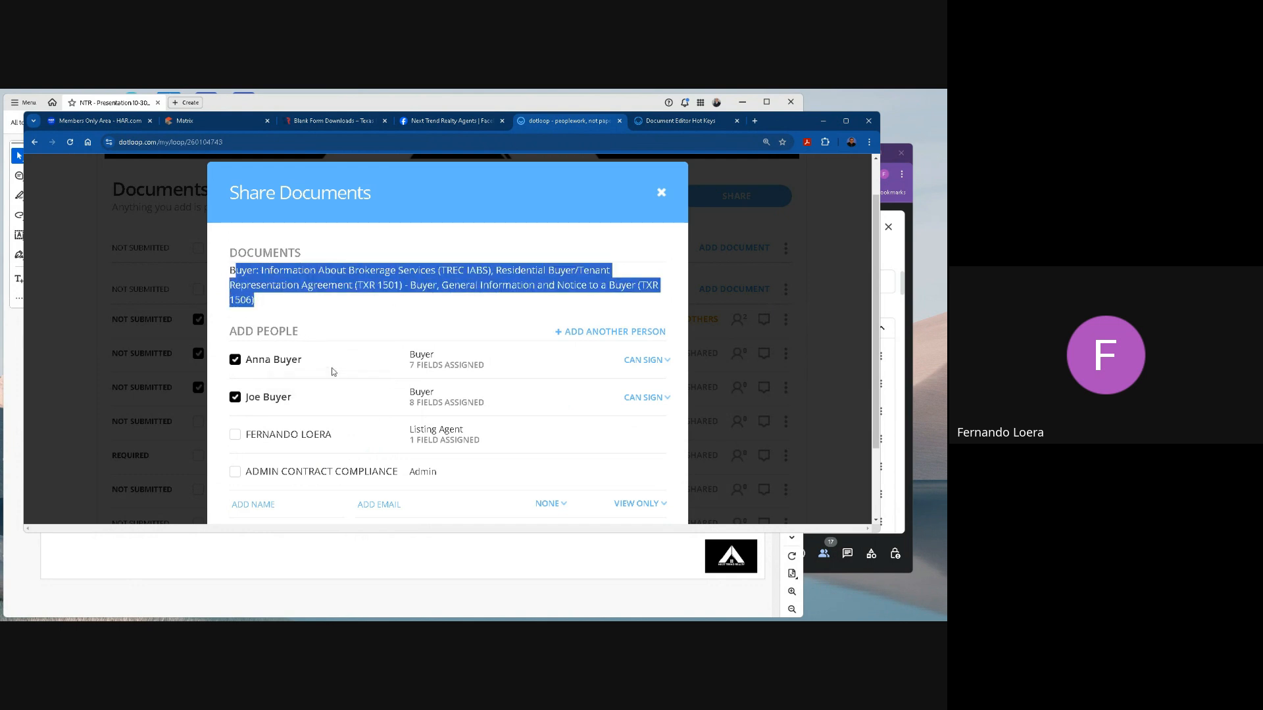
{"action": "scroll", "coordinate": [332, 372], "scroll_direction": "down", "scroll_amount": 1}
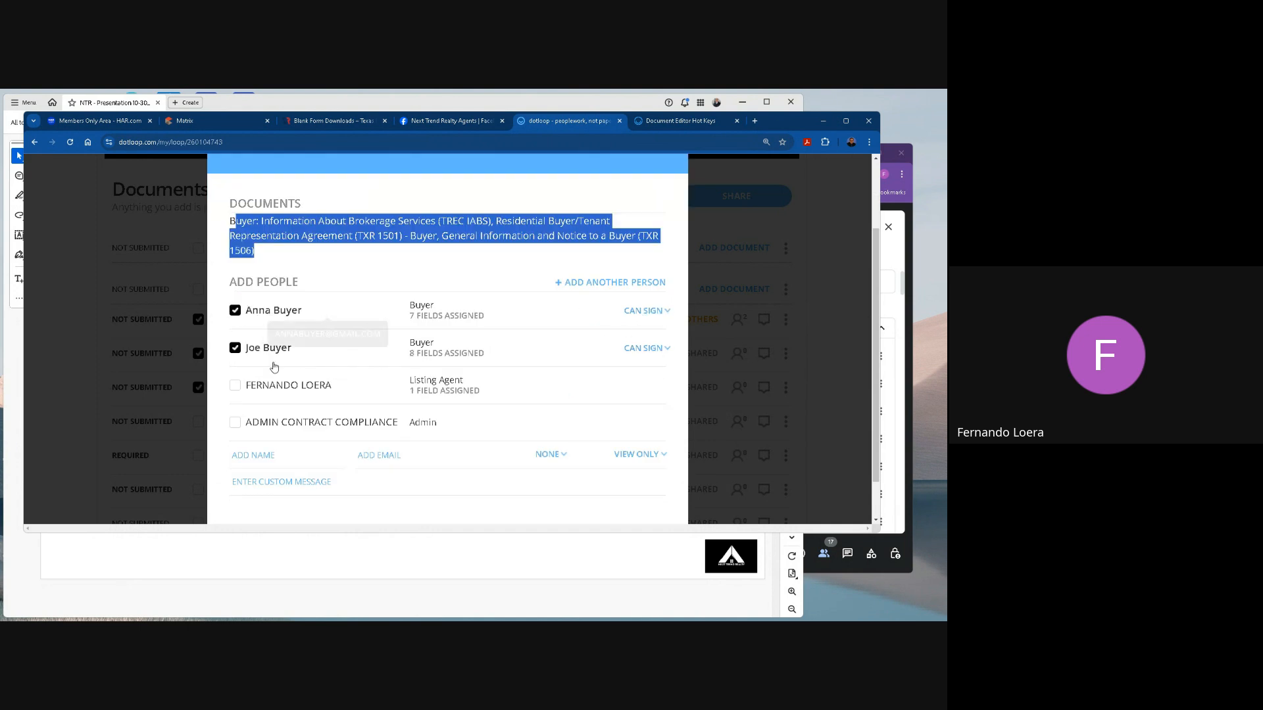
{"action": "scroll", "coordinate": [434, 405], "scroll_direction": "down", "scroll_amount": 1}
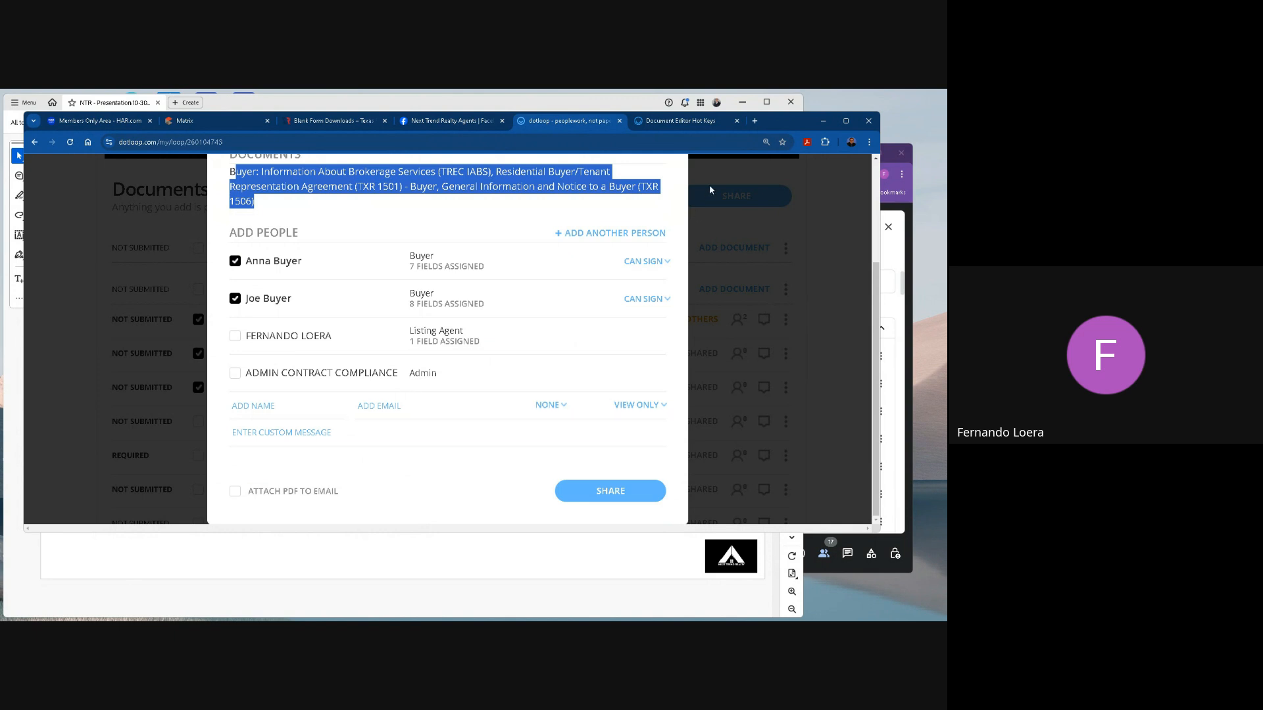
{"action": "scroll", "coordinate": [608, 401], "scroll_direction": "up", "scroll_amount": 3}
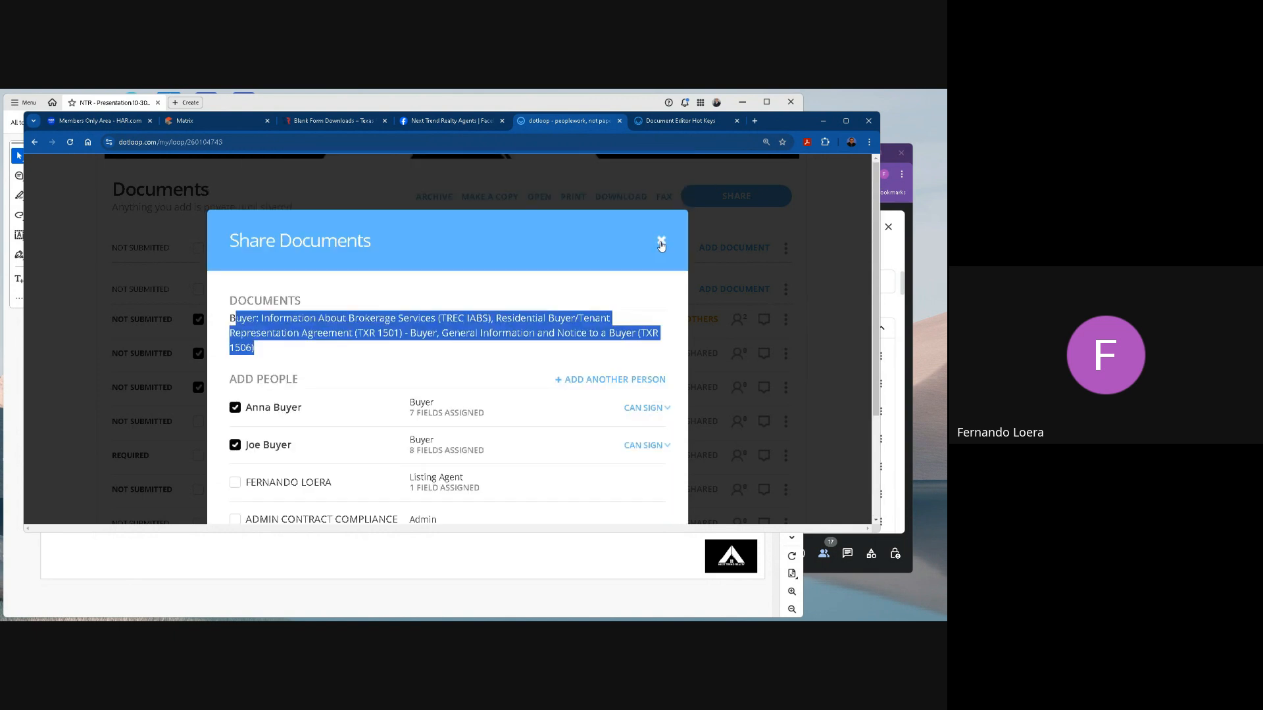
{"action": "left_click", "coordinate": [659, 241]}
Clear the selection of the three forms, and select and deselect the representation agreement and the General Information and Notice form individually.
{"action": "left_click", "coordinate": [194, 353]}
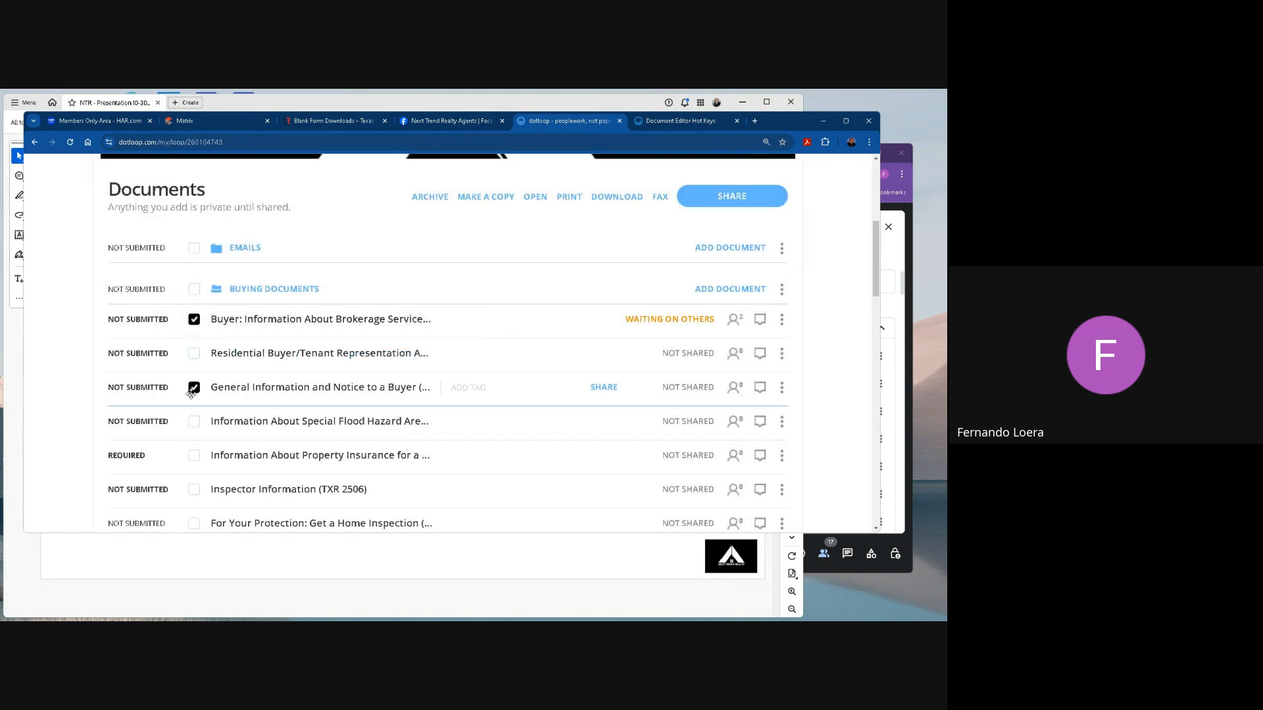
{"action": "left_click", "coordinate": [194, 388]}
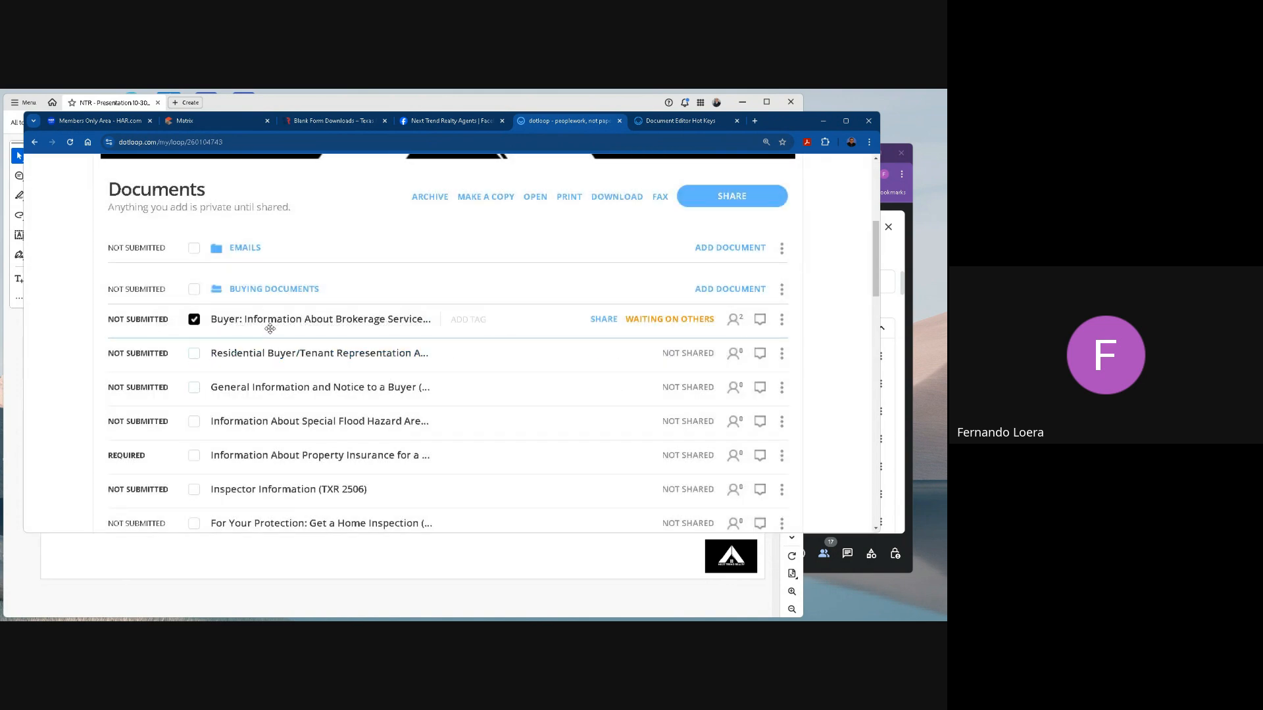
{"action": "left_click", "coordinate": [194, 320]}
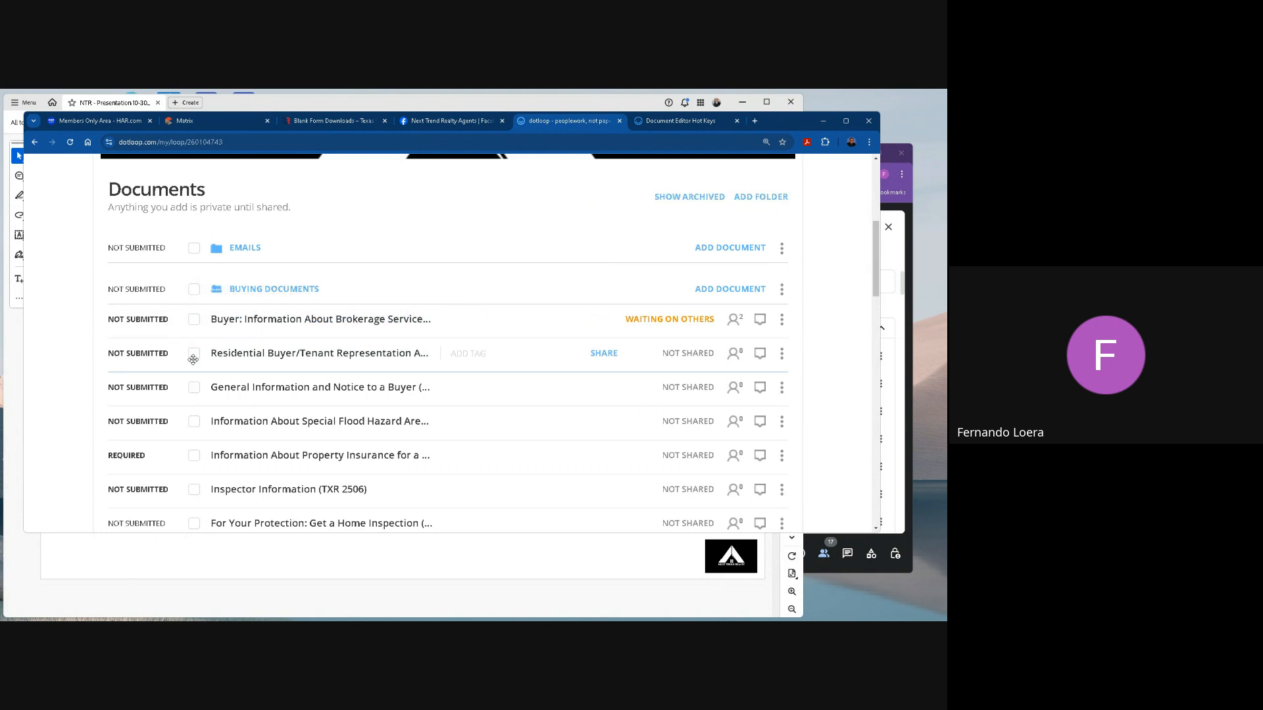
{"action": "left_click", "coordinate": [196, 355]}
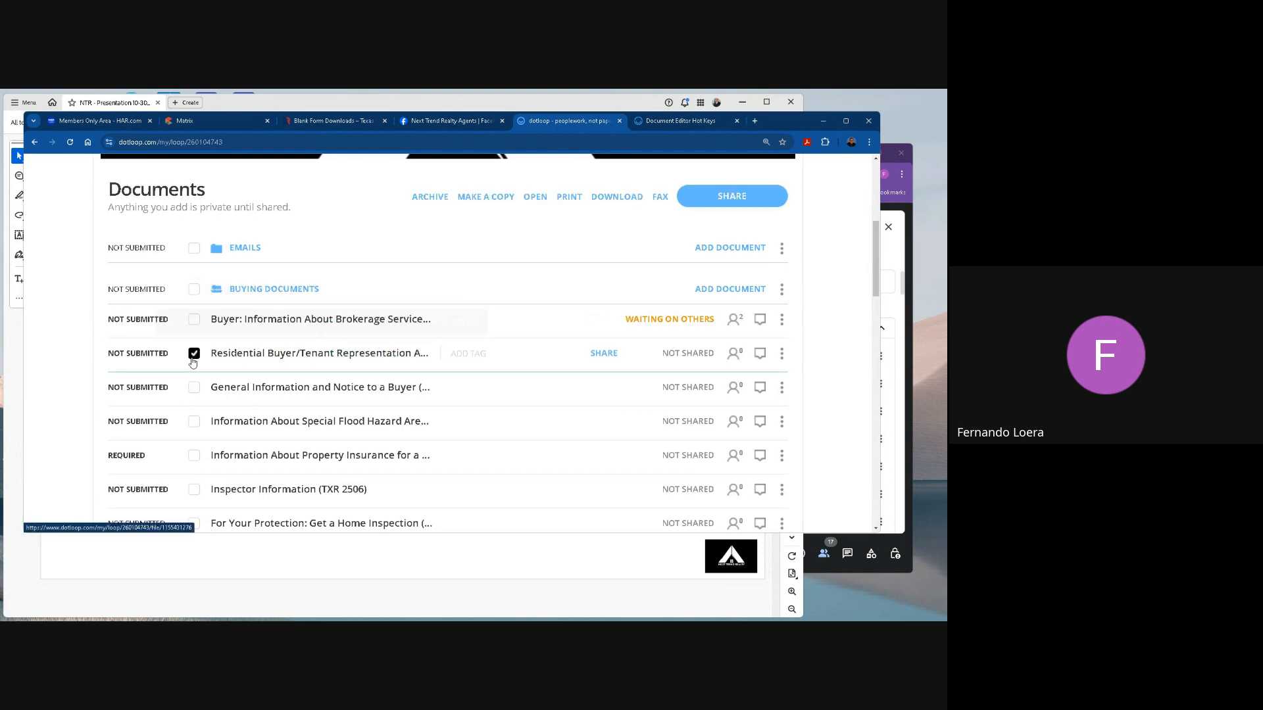
{"action": "left_click", "coordinate": [194, 356]}
{"action": "left_click", "coordinate": [194, 387]}
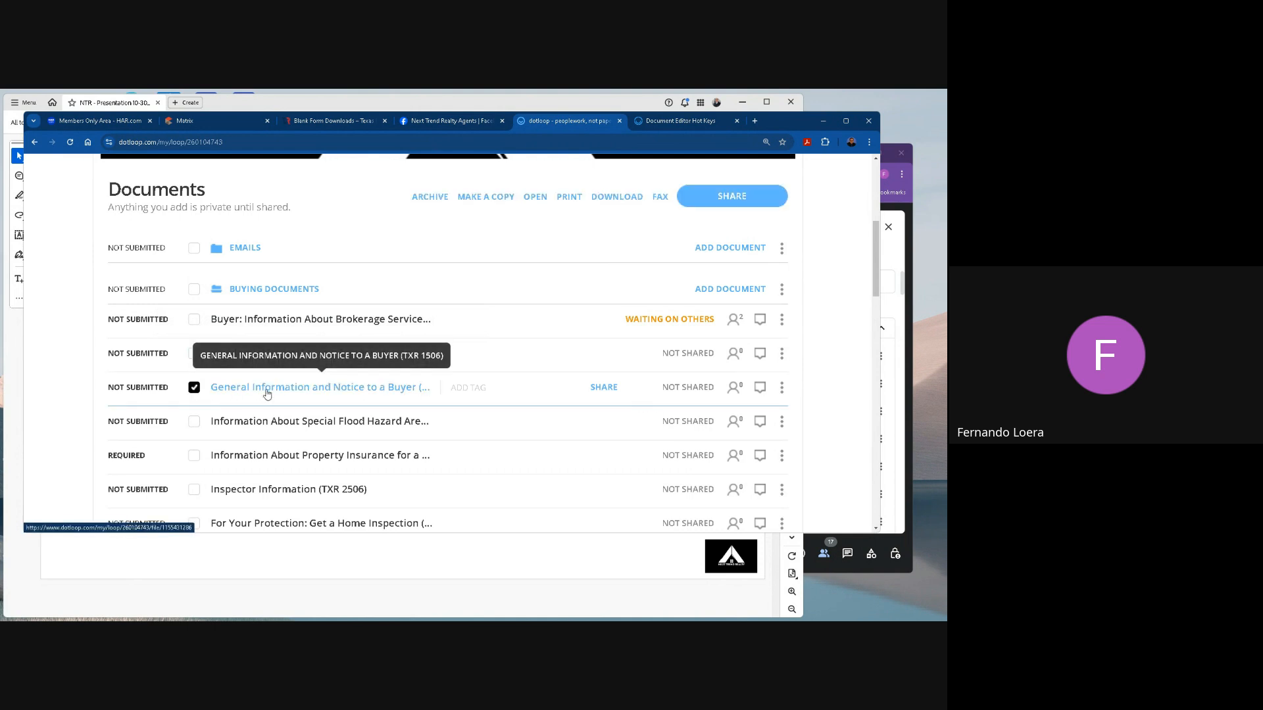
{"action": "left_click", "coordinate": [194, 387]}
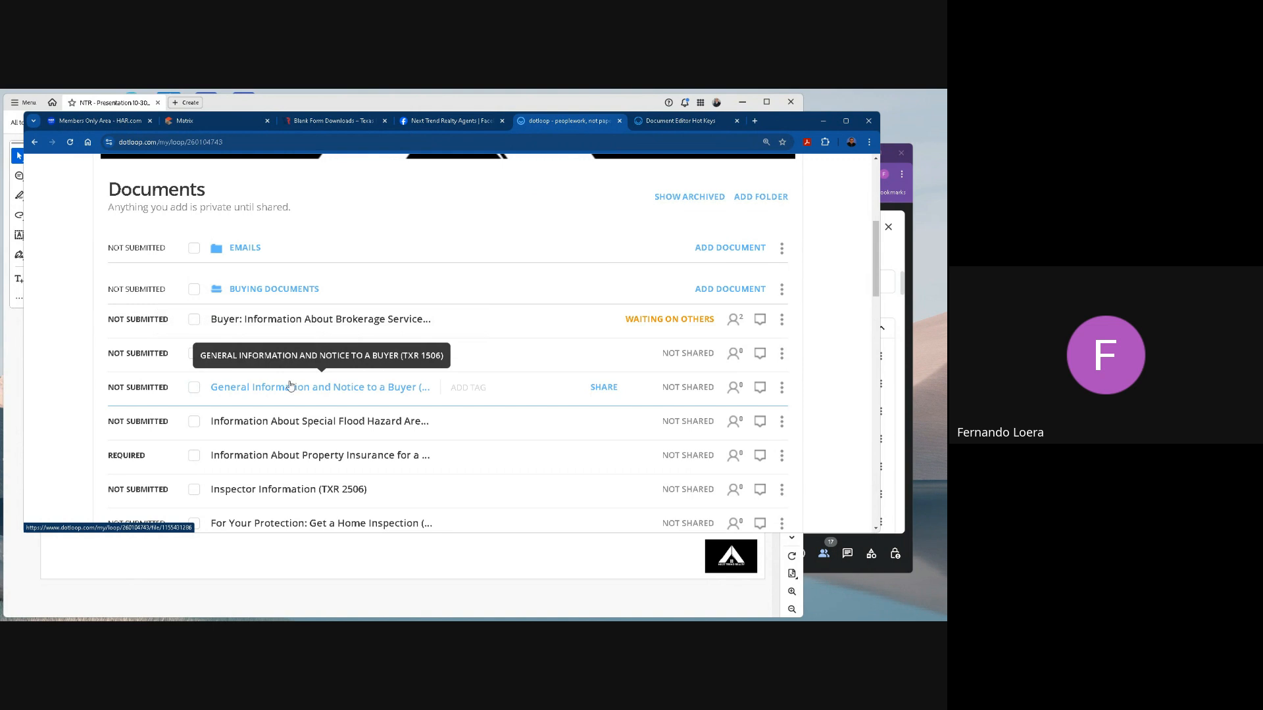
Select every buying form from Buyer: Information About Brokerage Services through Wire Fraud Warning (TXR 2517).
{"action": "scroll", "coordinate": [294, 386], "scroll_direction": "down", "scroll_amount": 1}
{"action": "left_click", "coordinate": [194, 270]}
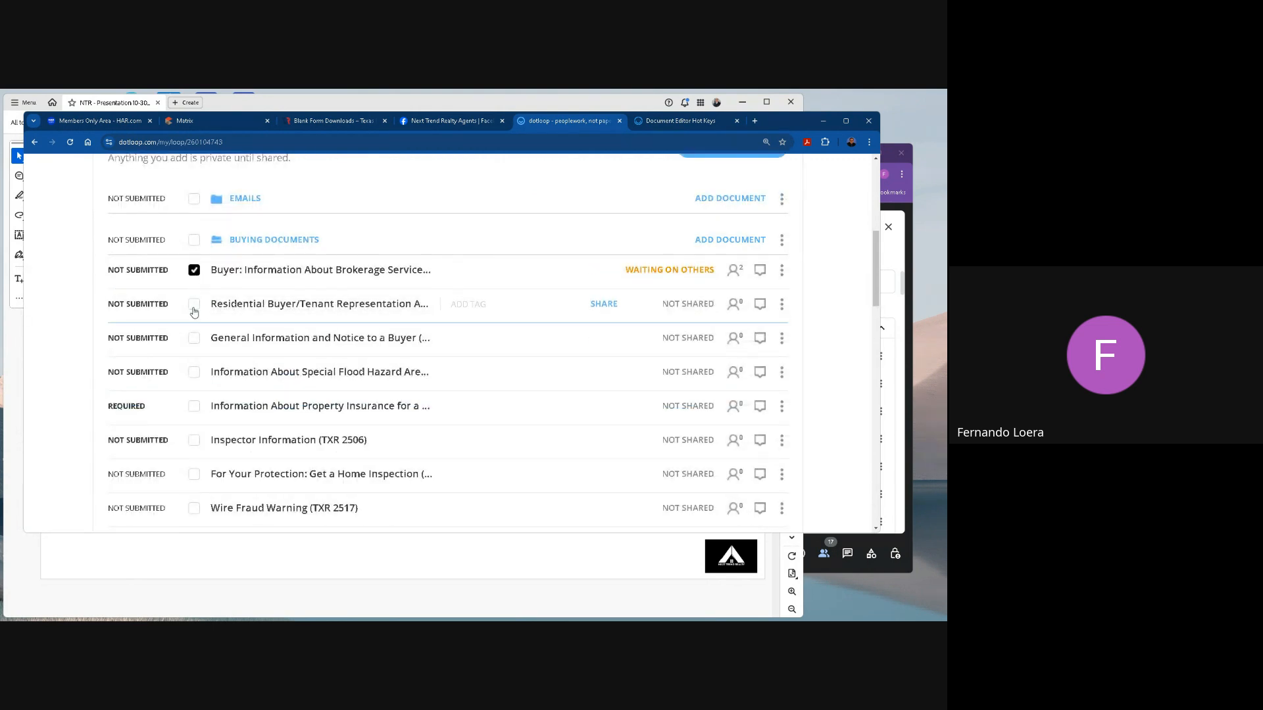
{"action": "left_click", "coordinate": [194, 304]}
{"action": "left_click", "coordinate": [194, 338]}
{"action": "left_click", "coordinate": [192, 373]}
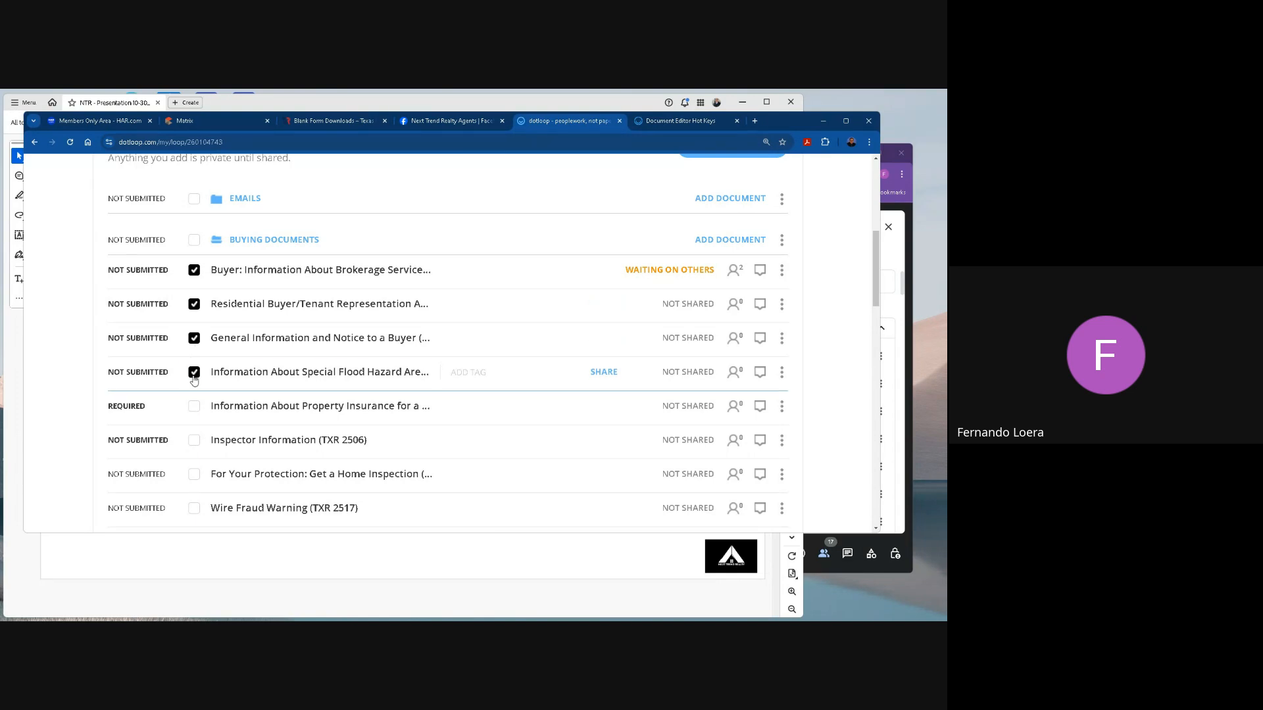
{"action": "left_click", "coordinate": [194, 406]}
{"action": "left_click", "coordinate": [196, 441]}
{"action": "left_click", "coordinate": [194, 474]}
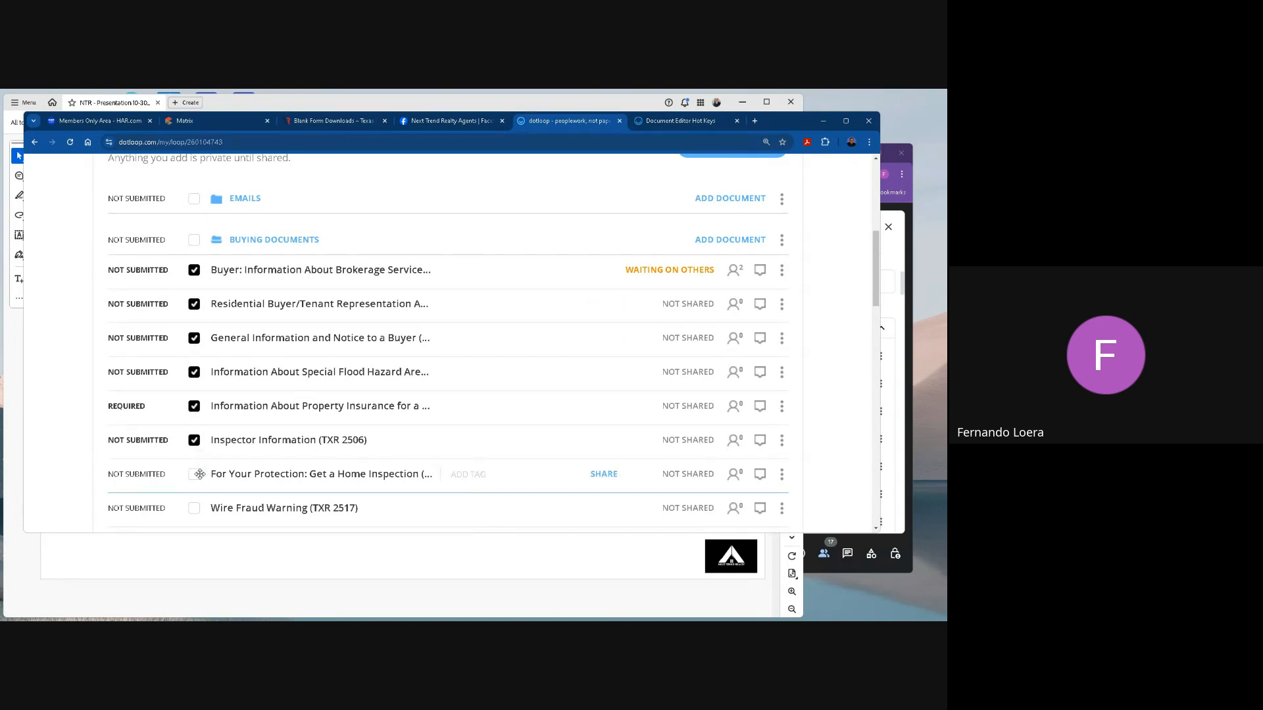
{"action": "left_click", "coordinate": [196, 508]}
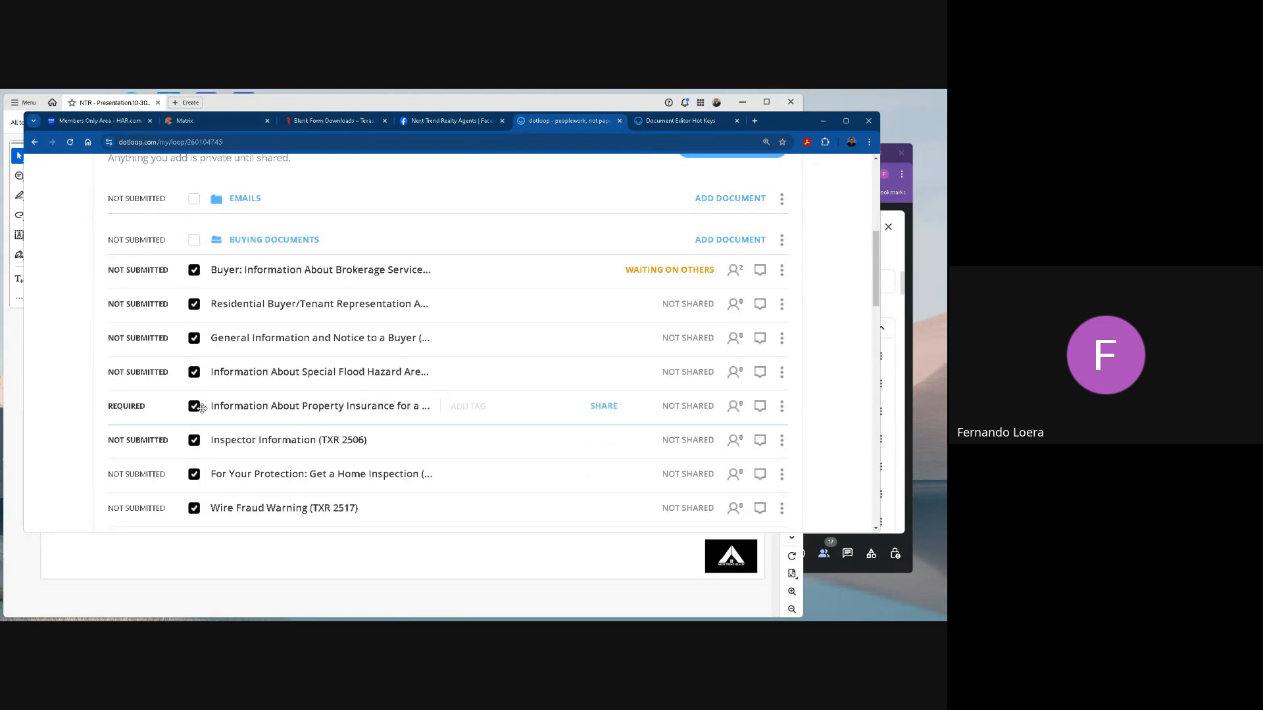
Review the document list in the sharing options for all selected buying forms, close them without sharing, and clear the folder's selection.
{"action": "scroll", "coordinate": [256, 448], "scroll_direction": "down", "scroll_amount": 2}
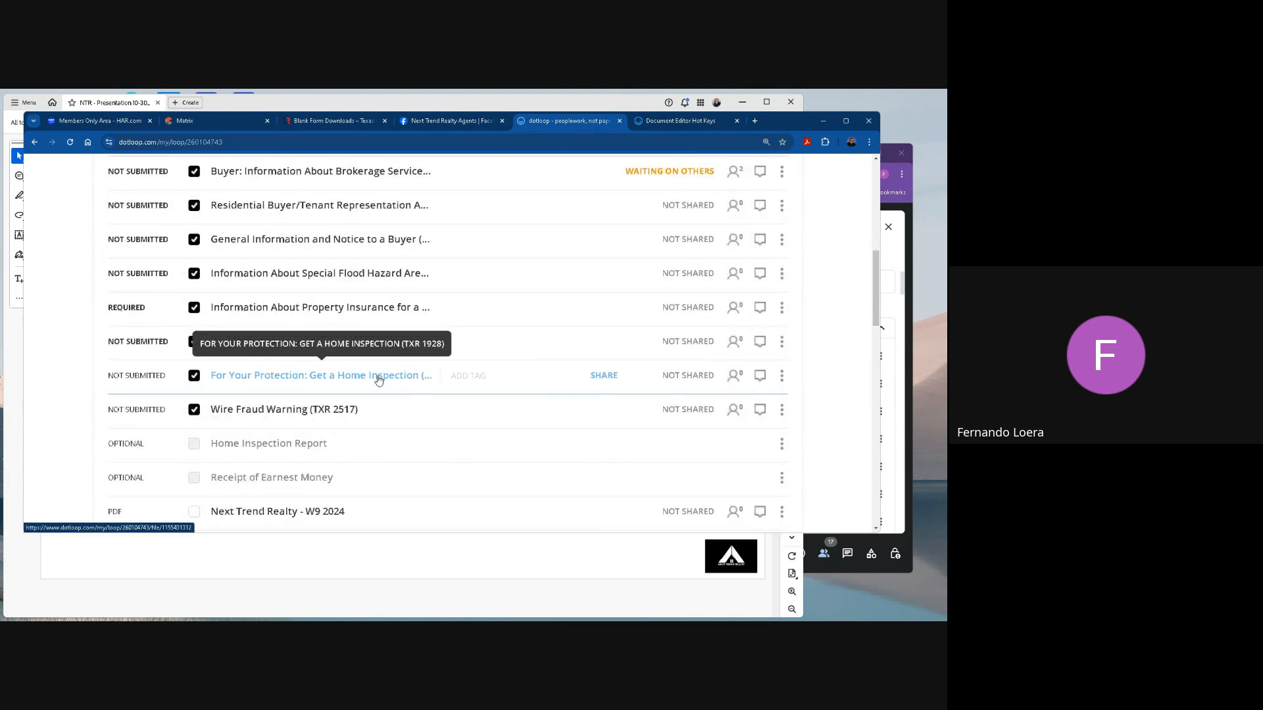
{"action": "scroll", "coordinate": [427, 347], "scroll_direction": "up", "scroll_amount": 1}
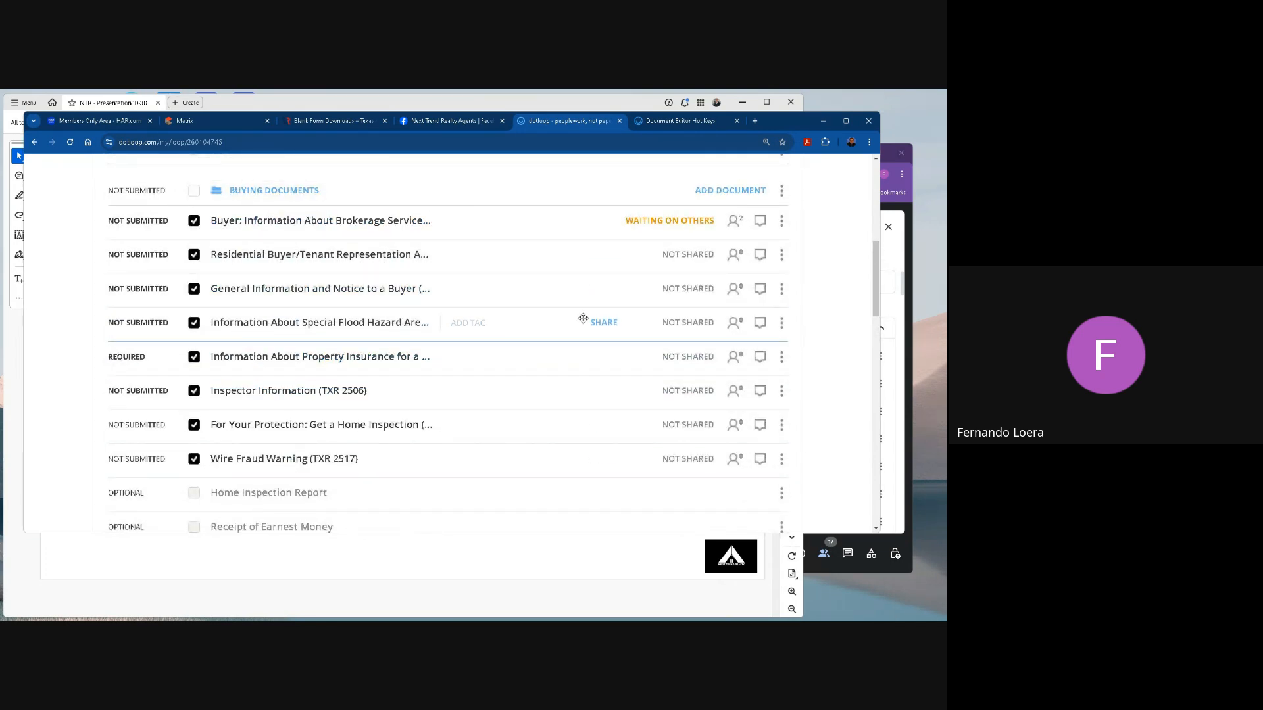
{"action": "scroll", "coordinate": [583, 318], "scroll_direction": "up", "scroll_amount": 3}
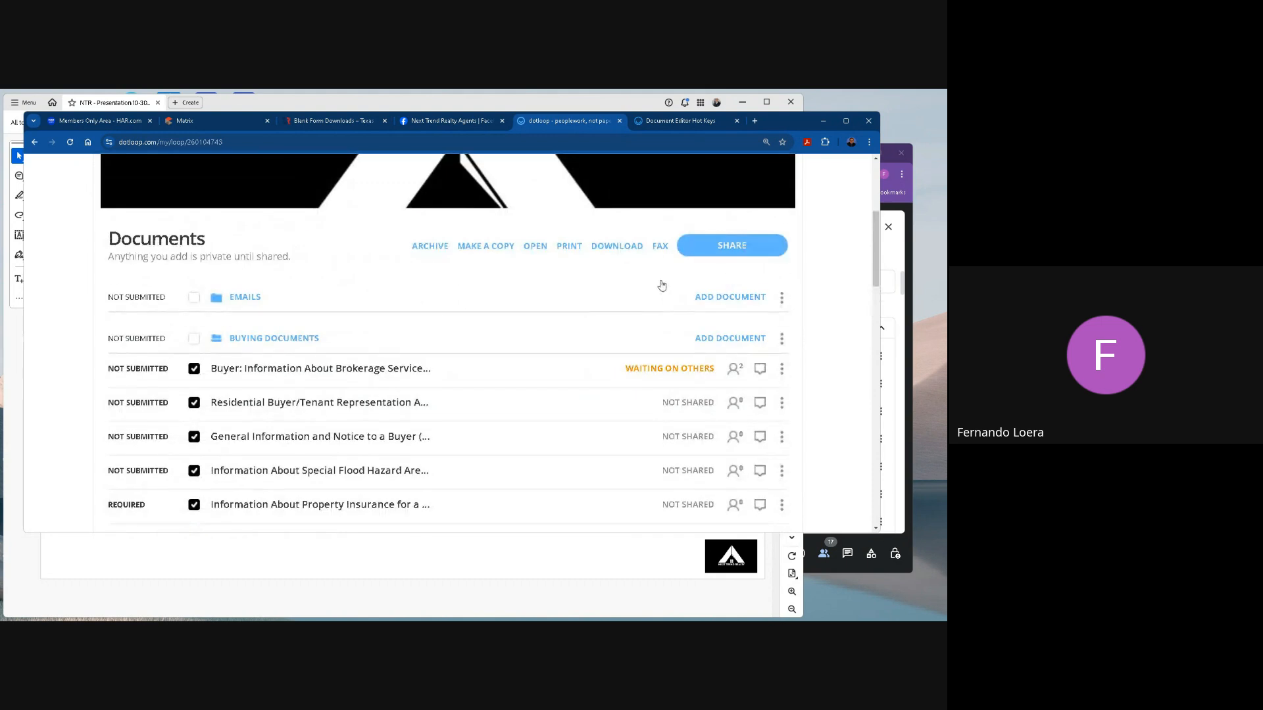
{"action": "left_click", "coordinate": [729, 248]}
{"action": "scroll", "coordinate": [462, 224], "scroll_direction": "up", "scroll_amount": 2}
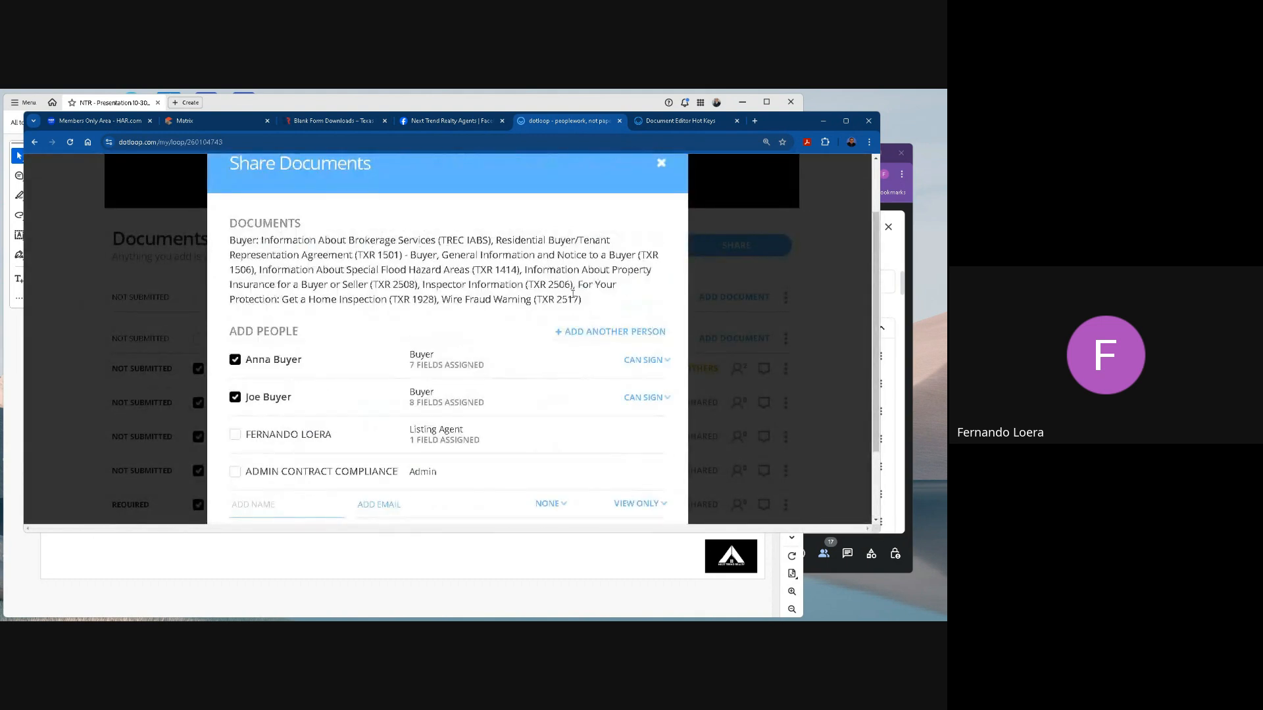
{"action": "left_click_drag", "start_coordinate": [587, 303], "coordinate": [178, 244]}
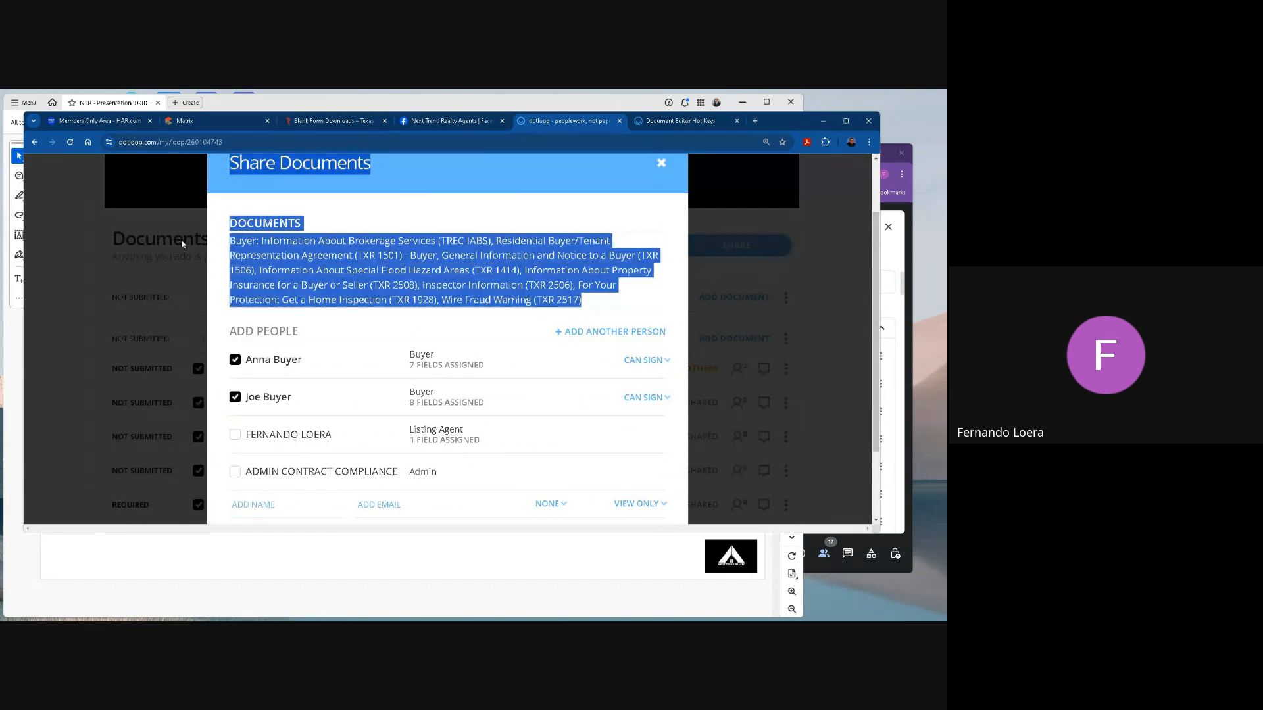
{"action": "left_click", "coordinate": [663, 164]}
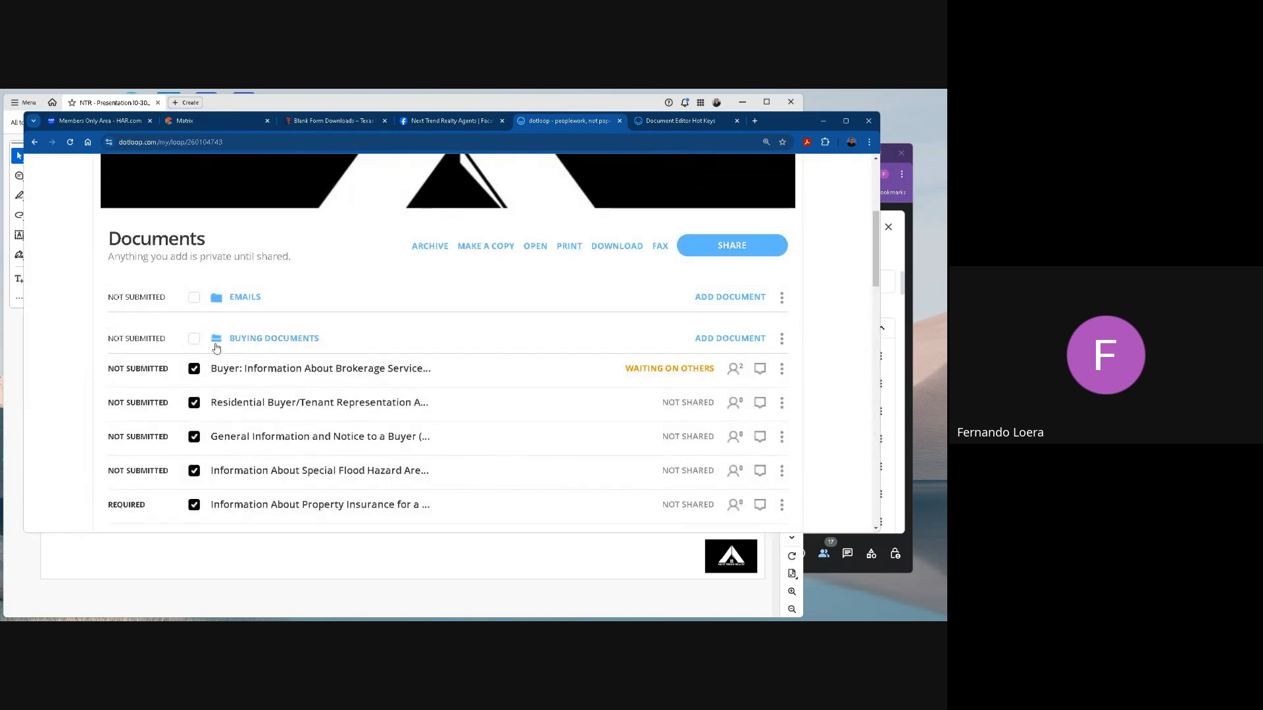
{"action": "left_click", "coordinate": [195, 341]}
{"action": "left_click", "coordinate": [195, 340]}
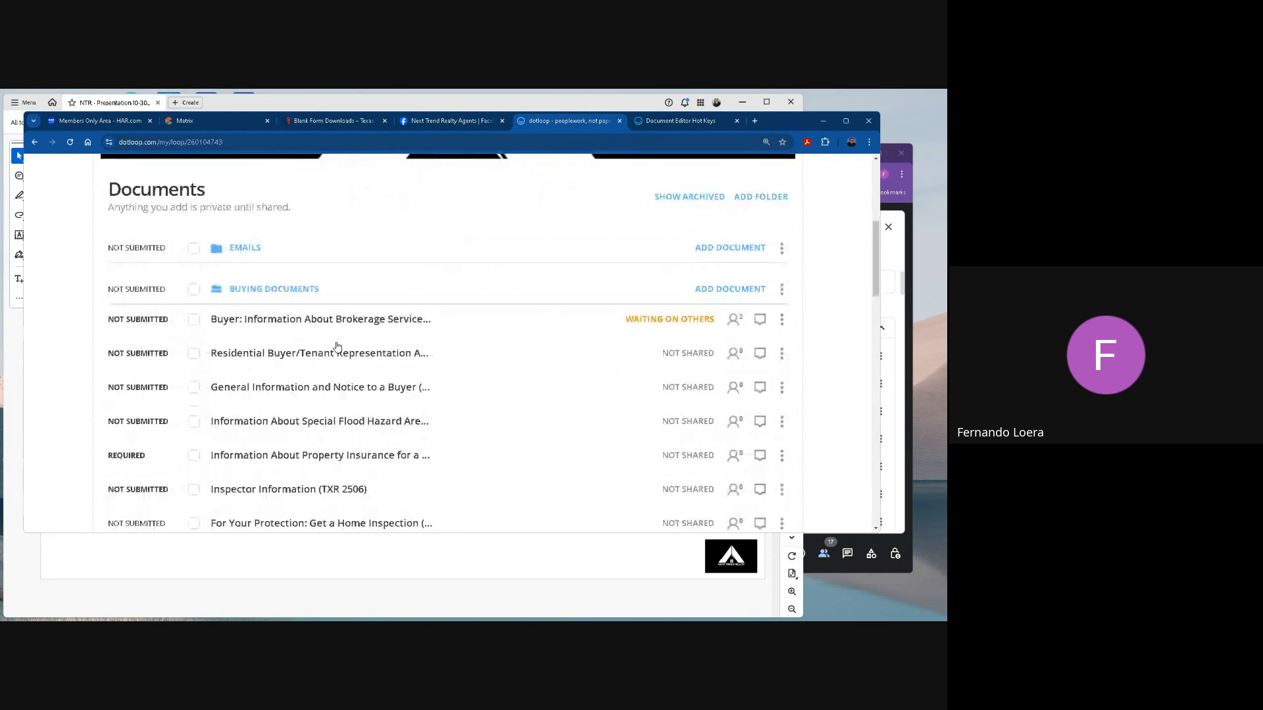
Select the brokerage services, buyer/tenant representation and General Information and Notice forms, and download them to the Downloads folder as Multiple Documents (1).
{"action": "scroll", "coordinate": [276, 343], "scroll_direction": "down", "scroll_amount": 2}
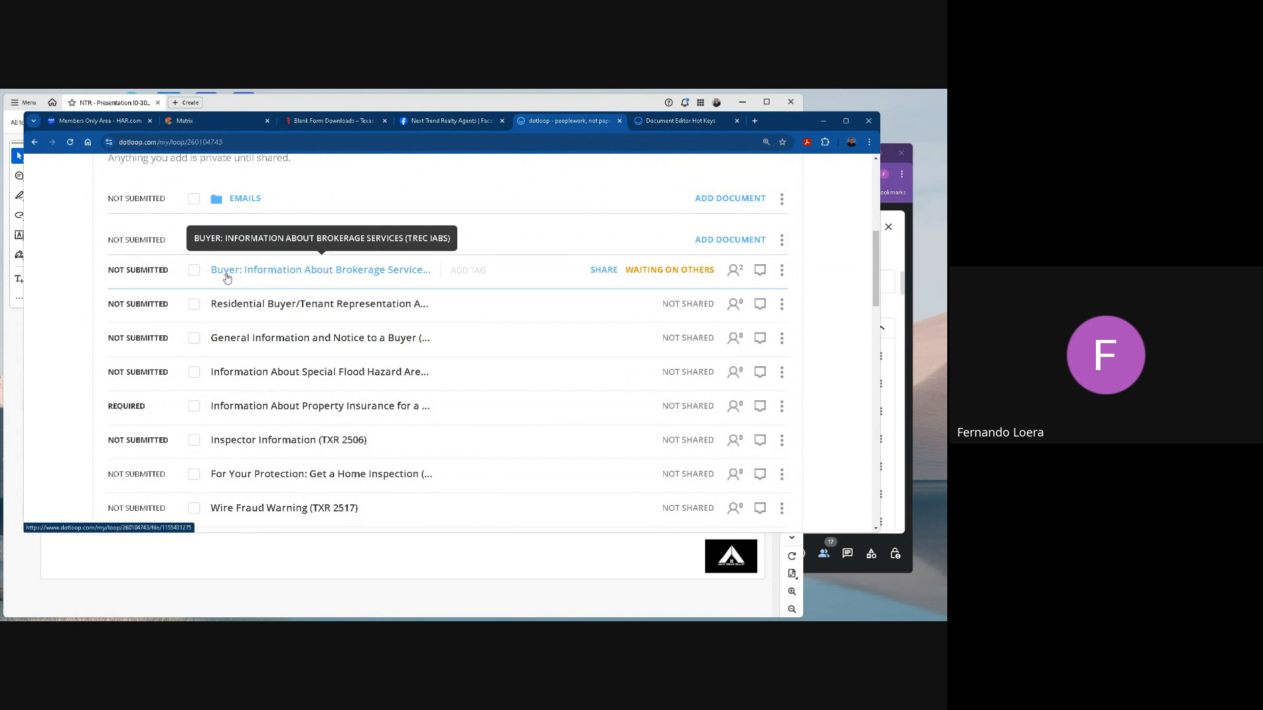
{"action": "left_click", "coordinate": [194, 271]}
{"action": "left_click", "coordinate": [194, 304]}
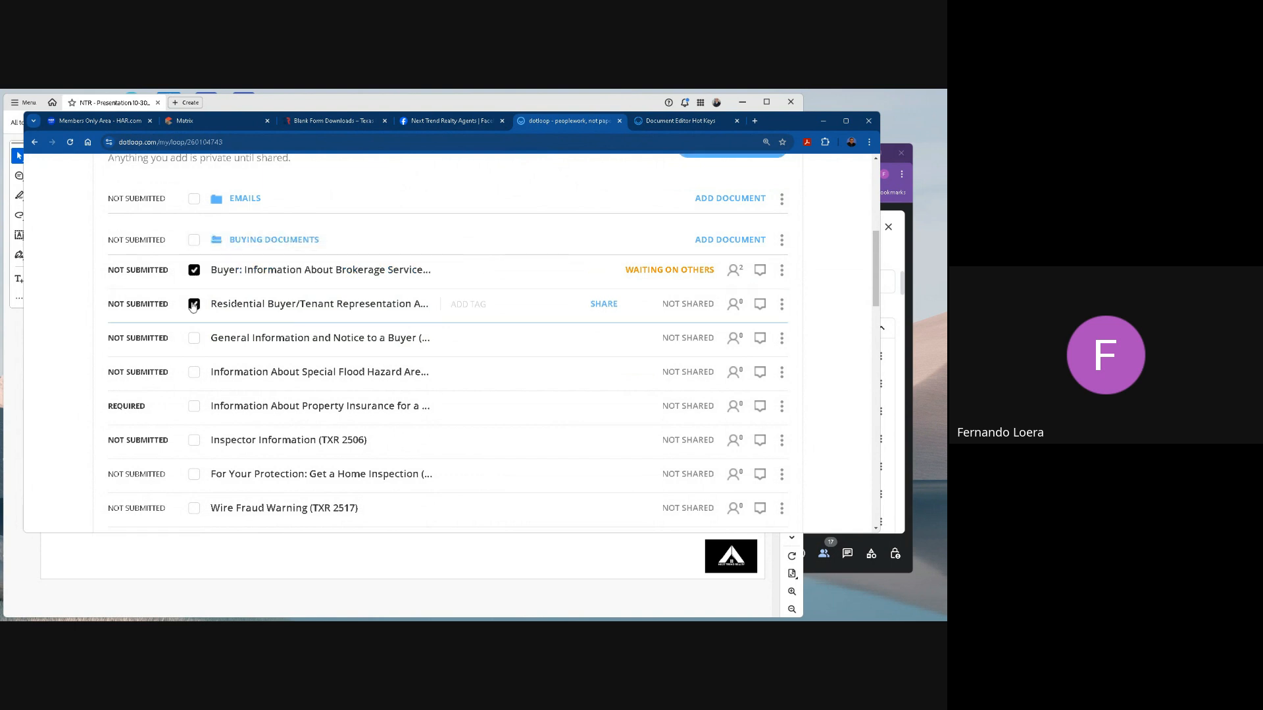
{"action": "left_click", "coordinate": [194, 338]}
{"action": "scroll", "coordinate": [474, 307], "scroll_direction": "up", "scroll_amount": 1}
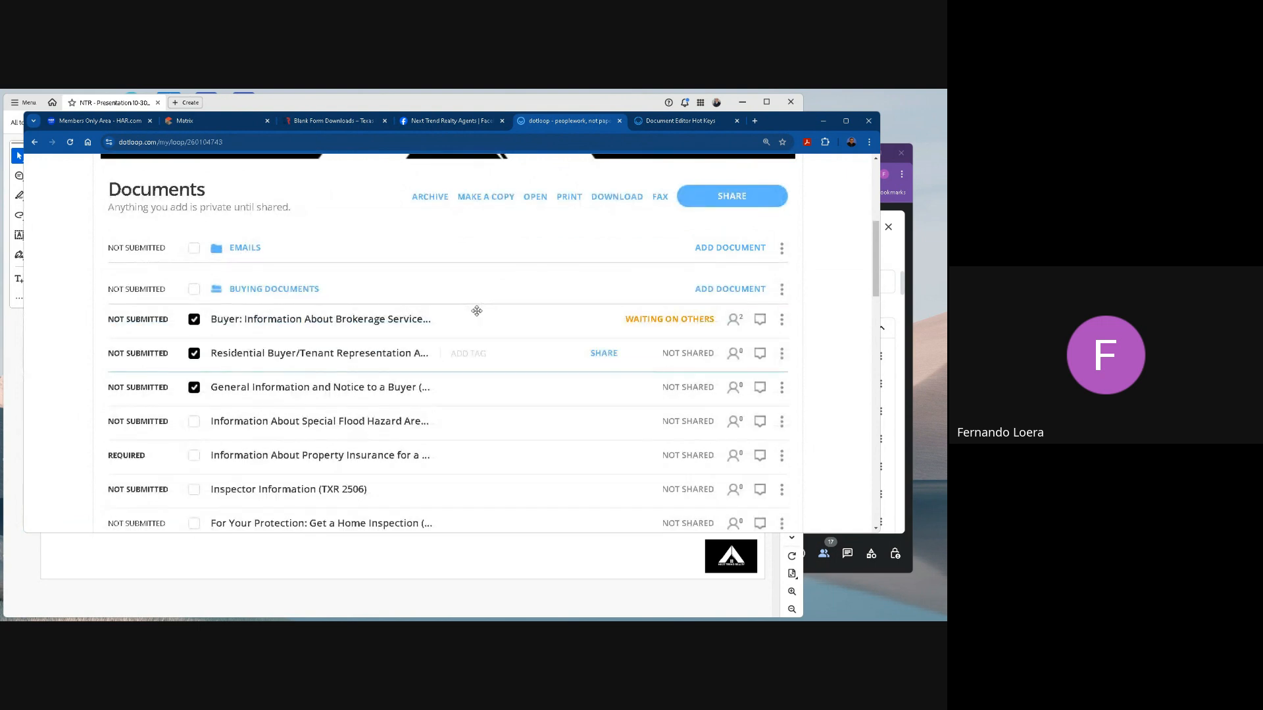
{"action": "left_click", "coordinate": [618, 198]}
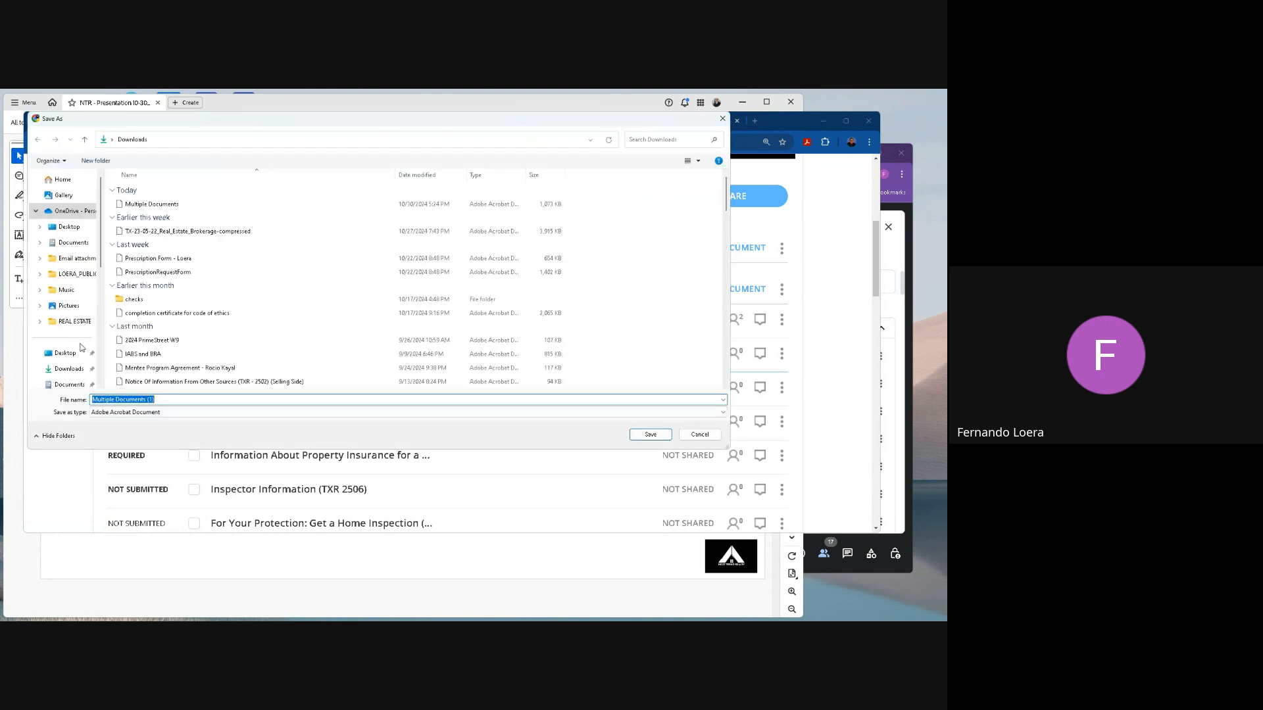
{"action": "left_click", "coordinate": [76, 336]}
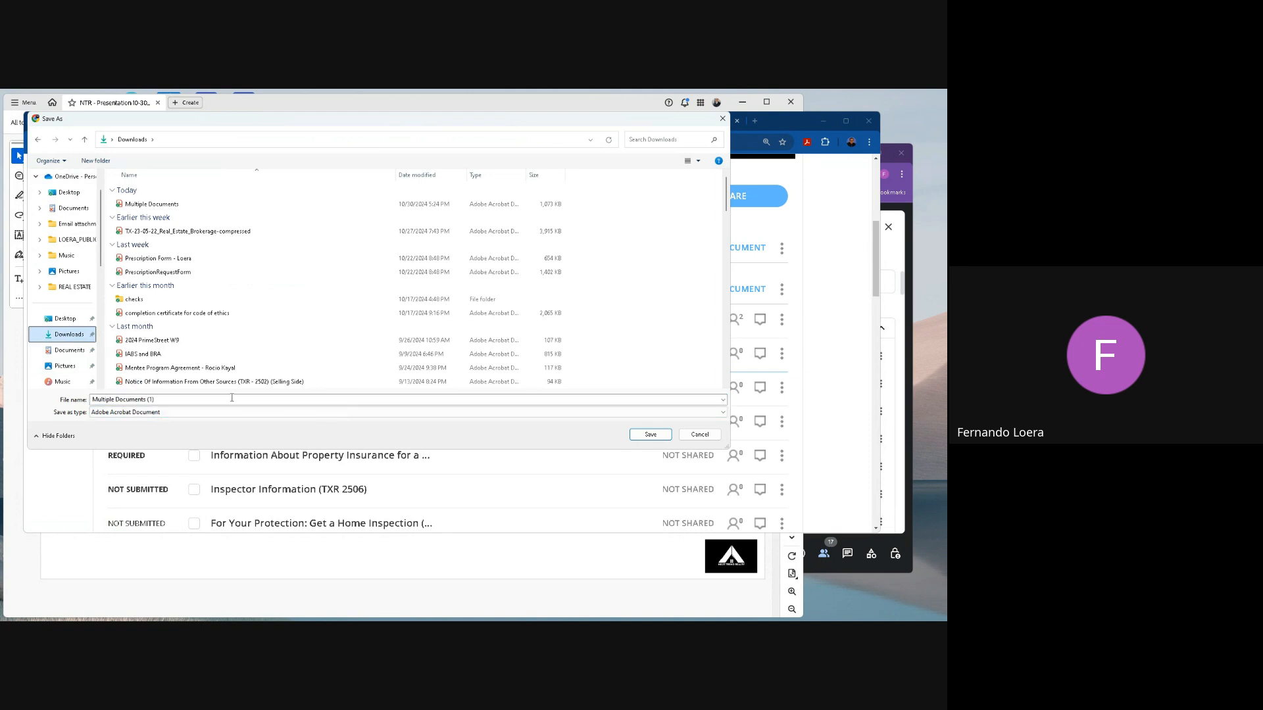
{"action": "left_click", "coordinate": [650, 435]}
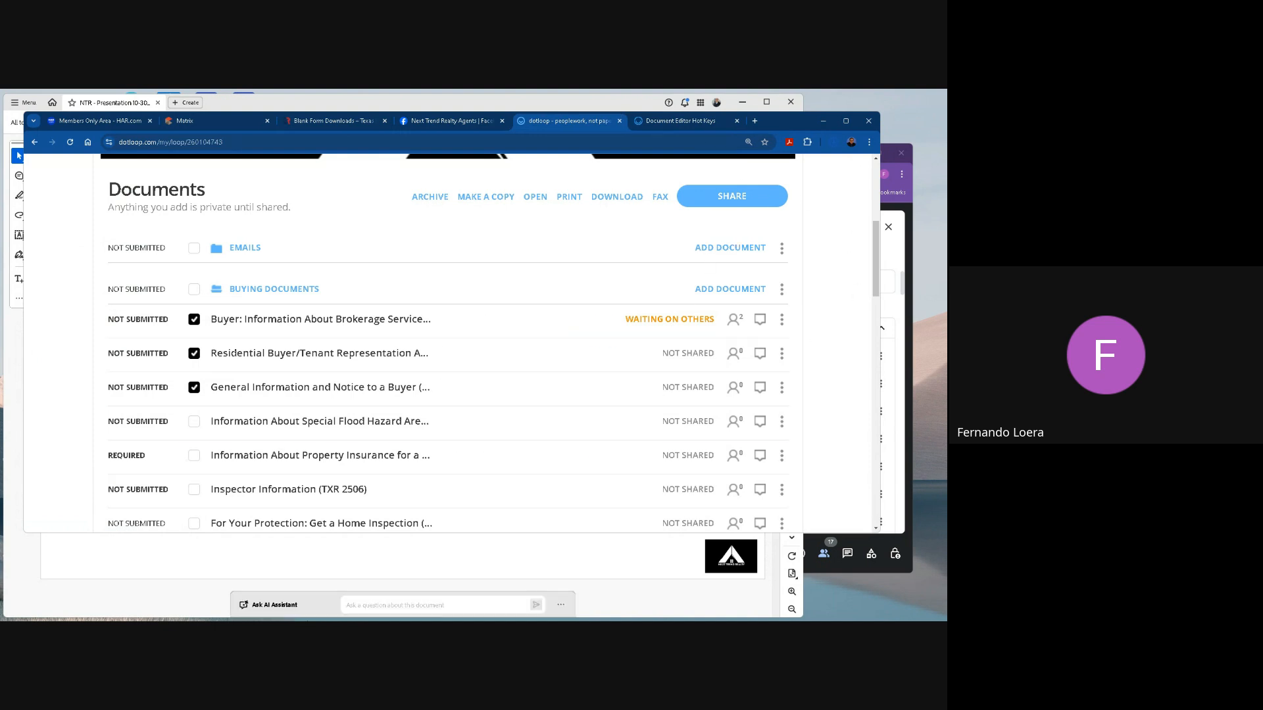
Open the downloaded Multiple Documents (1) PDF in the browser to examine the combined forms.
{"action": "left_click", "coordinate": [146, 610]}
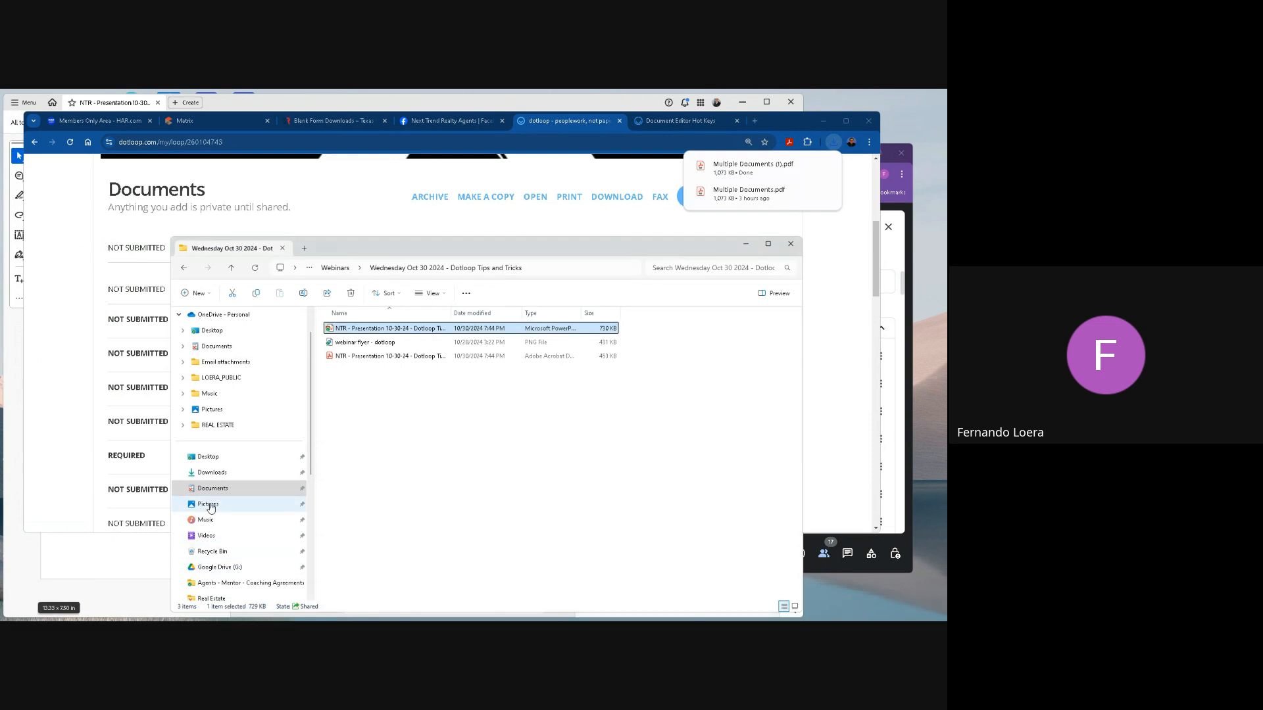
{"action": "left_click", "coordinate": [734, 172]}
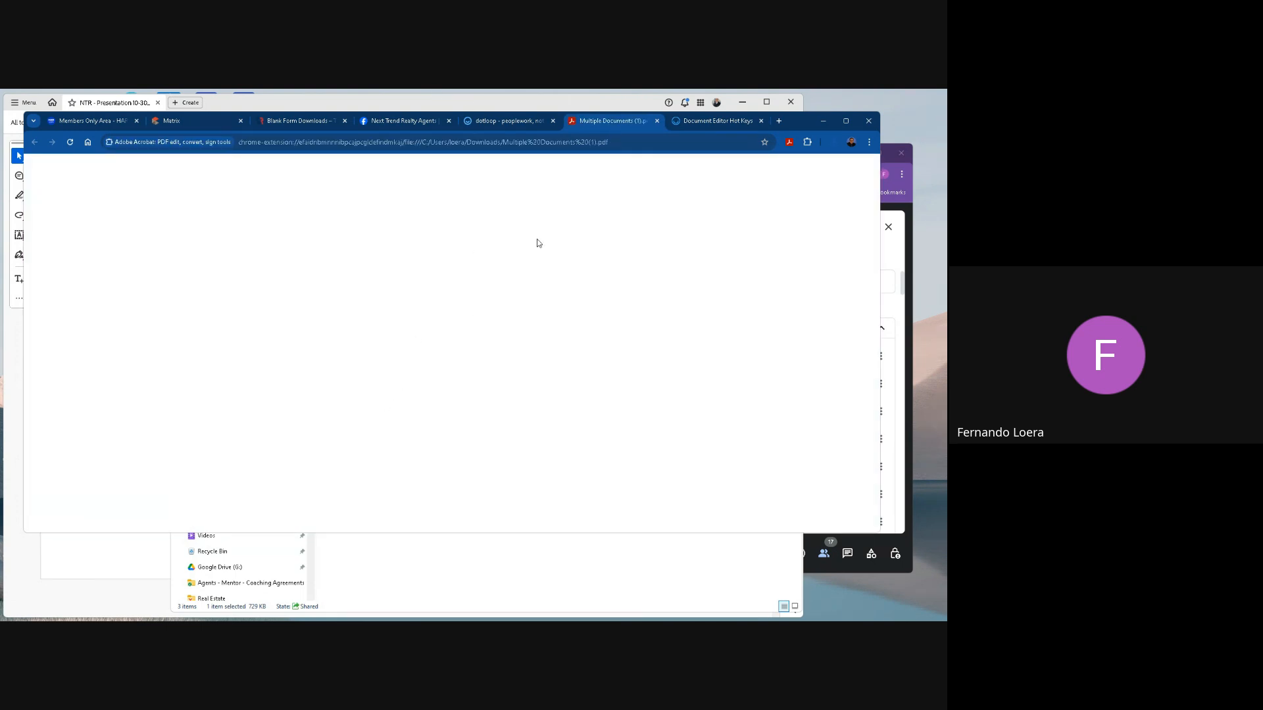
{"action": "left_click", "coordinate": [518, 103]}
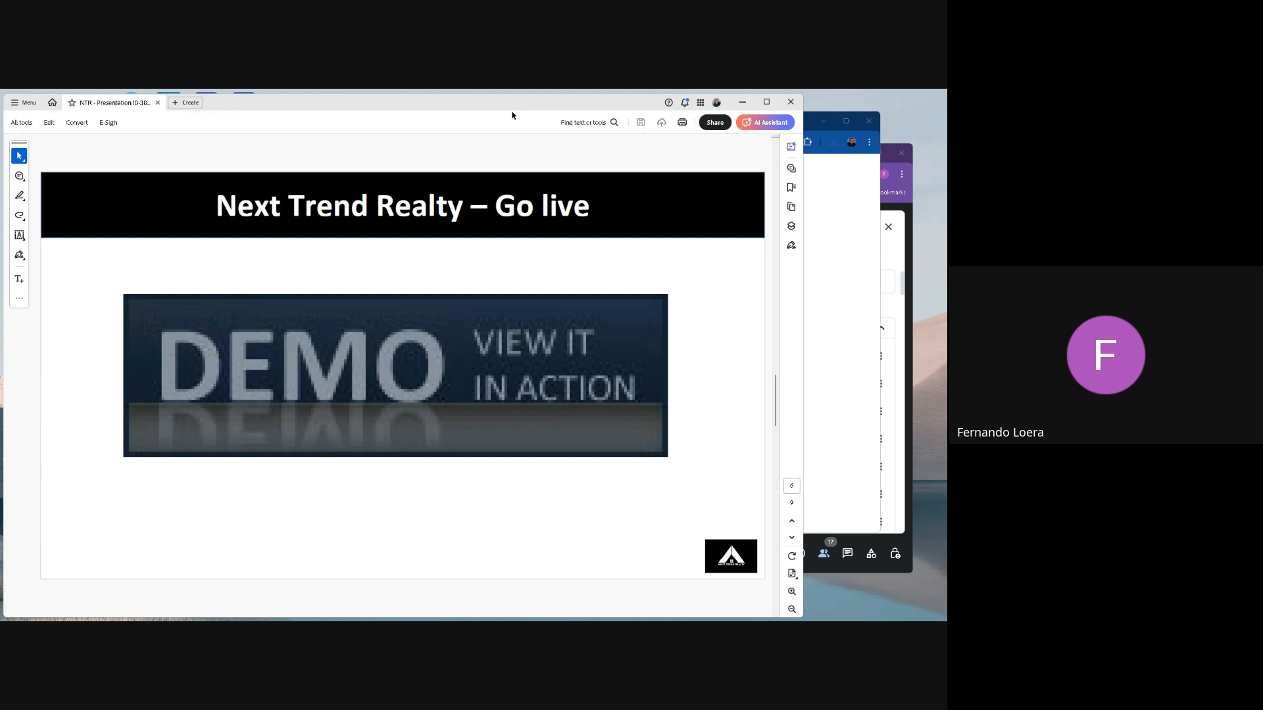
{"action": "left_click", "coordinate": [818, 239]}
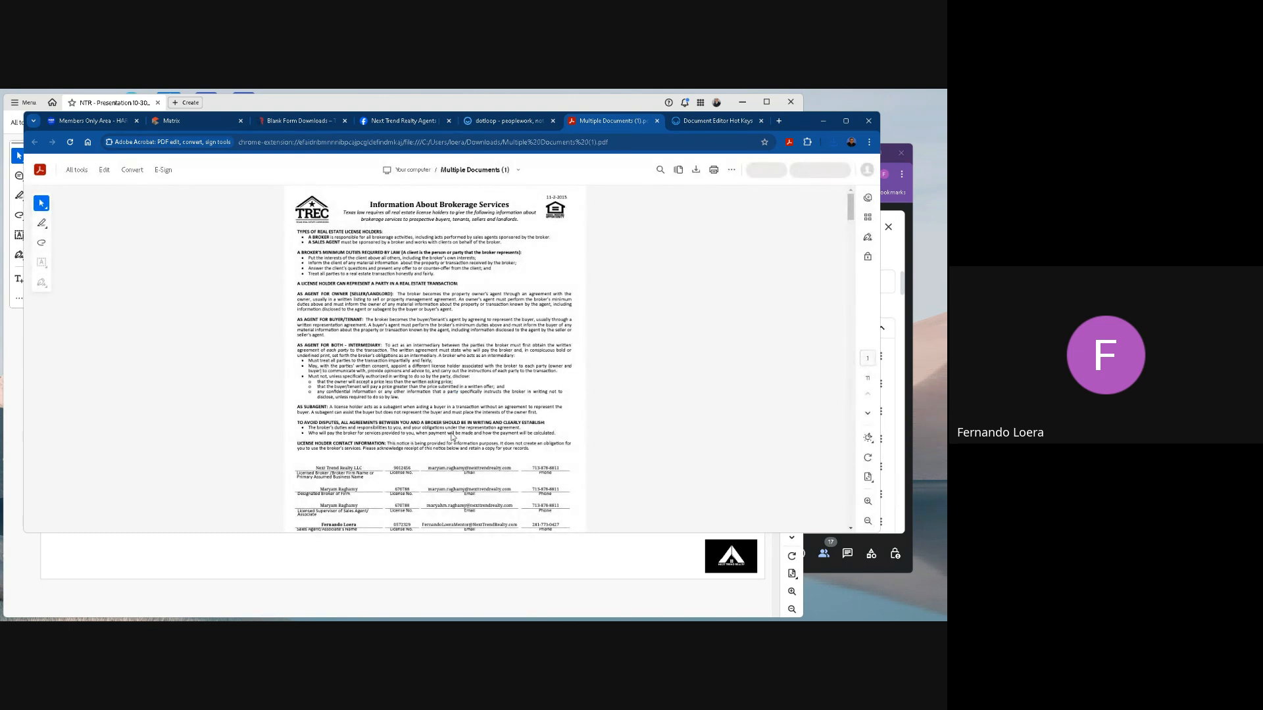
Examine the combined PDF from the brokerage services form through the representation agreement to the General Information and Notice form.
{"action": "left_click", "coordinate": [869, 502]}
{"action": "left_click", "coordinate": [868, 502]}
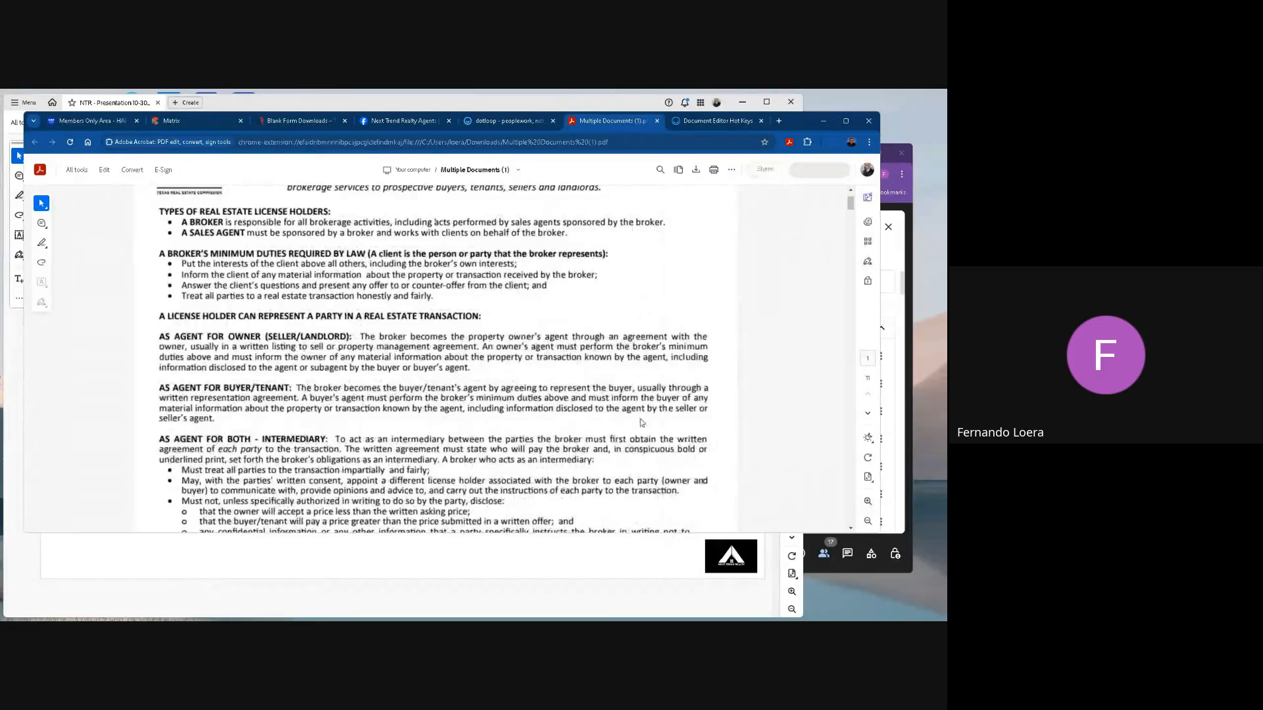
{"action": "scroll", "coordinate": [642, 422], "scroll_direction": "down", "scroll_amount": 10}
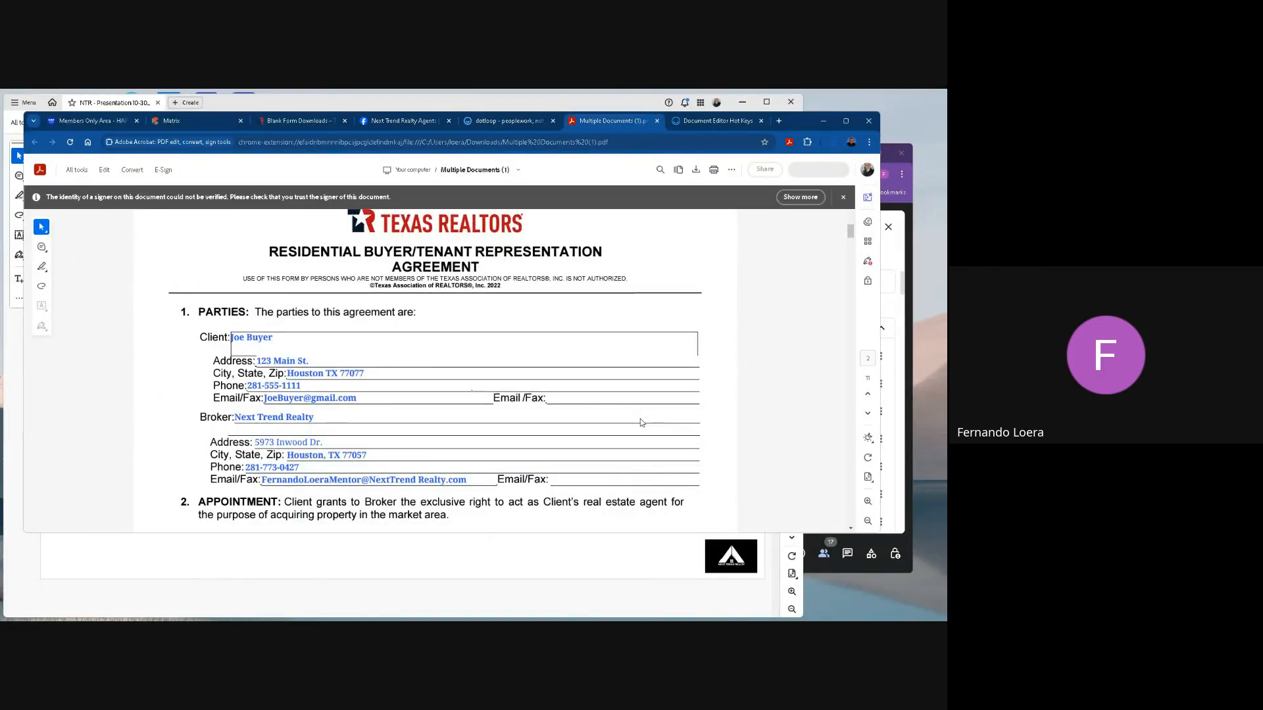
{"action": "scroll", "coordinate": [642, 423], "scroll_direction": "down", "scroll_amount": 15}
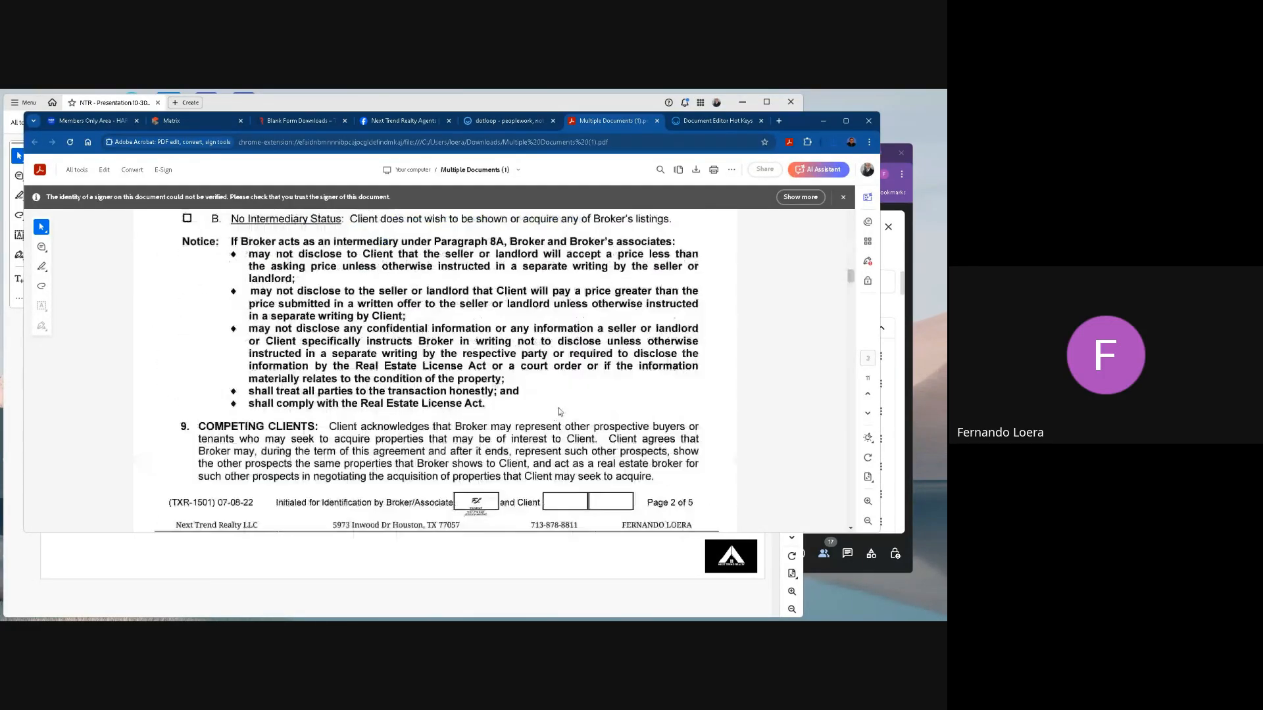
{"action": "scroll", "coordinate": [559, 412], "scroll_direction": "down", "scroll_amount": 20}
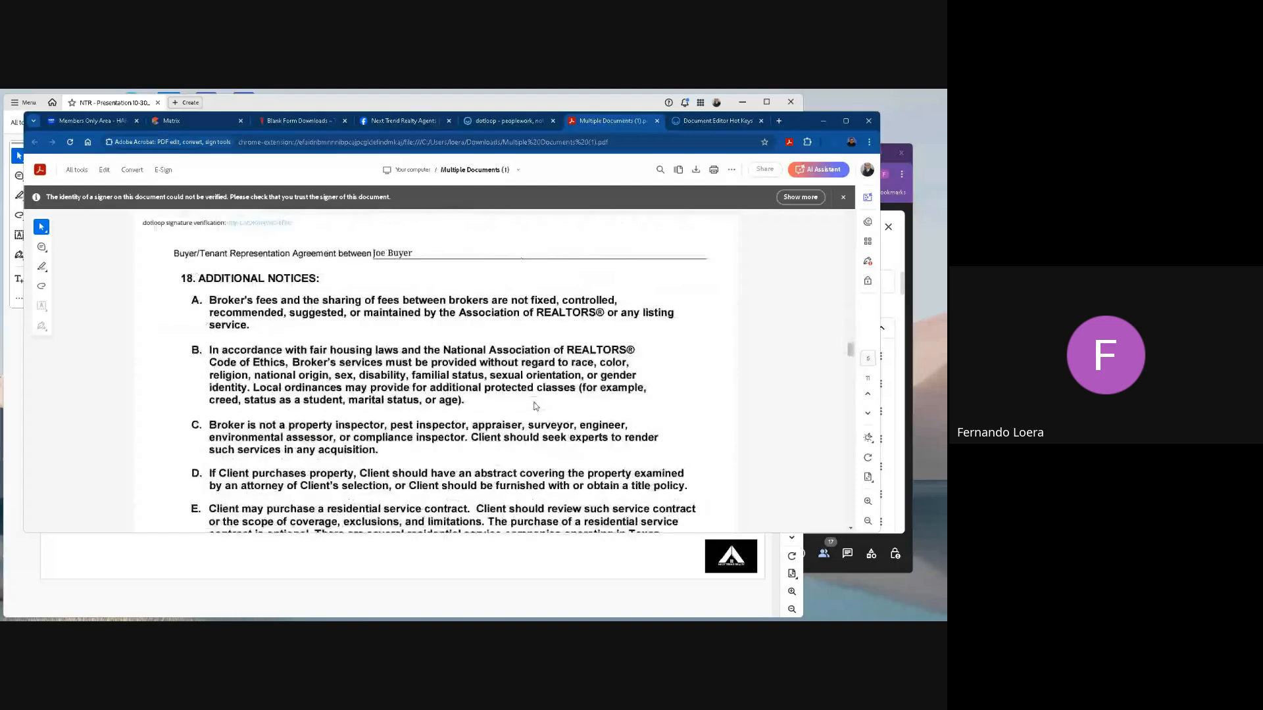
{"action": "scroll", "coordinate": [536, 406], "scroll_direction": "down", "scroll_amount": 10}
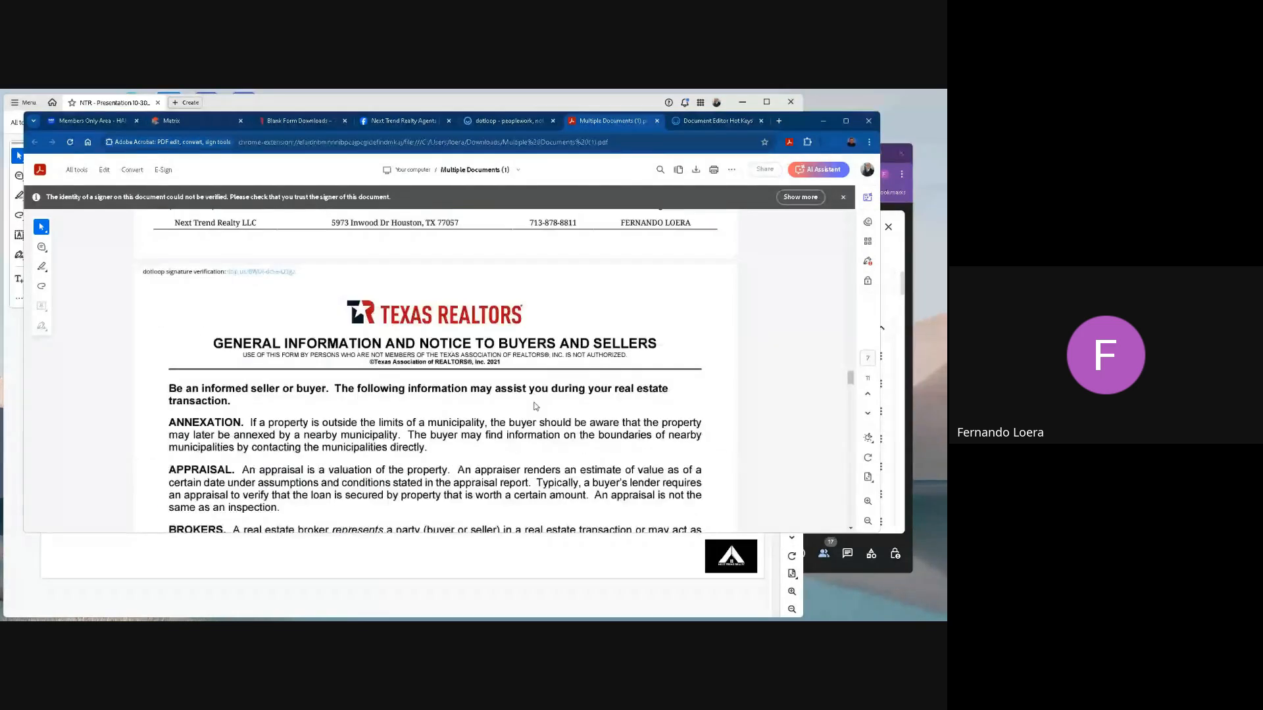
{"action": "scroll", "coordinate": [536, 406], "scroll_direction": "down", "scroll_amount": 2}
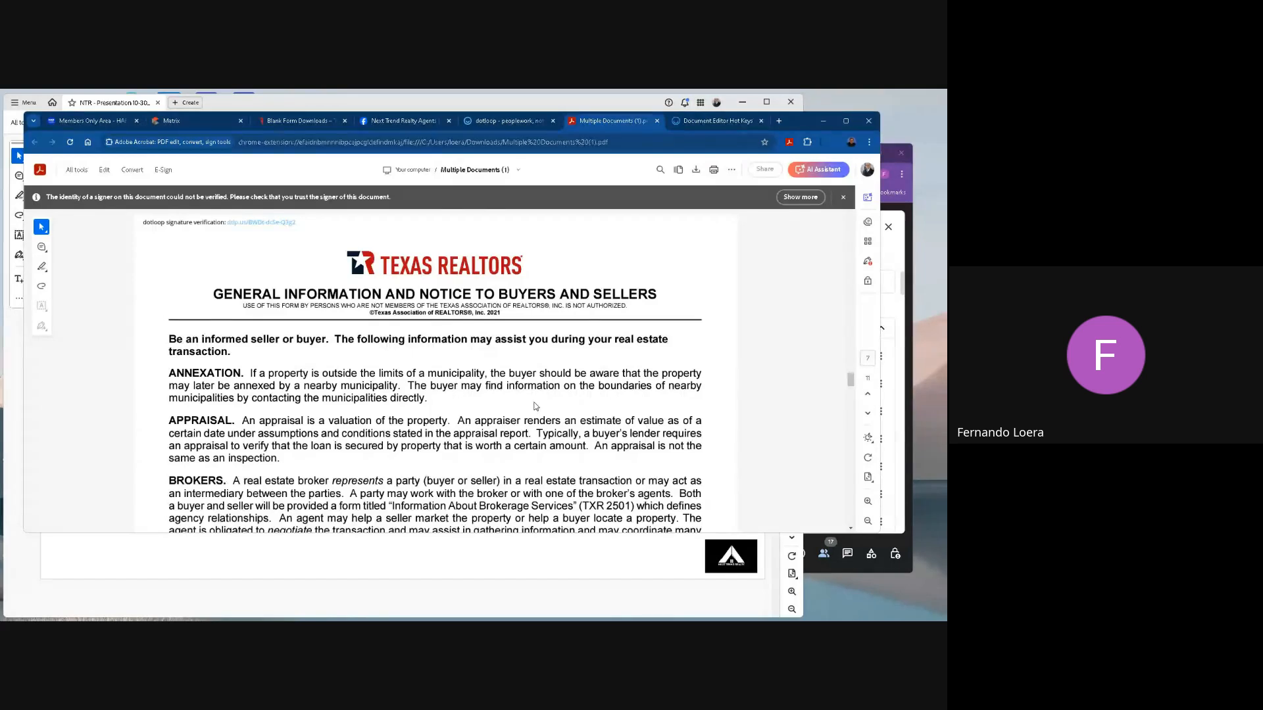
{"action": "scroll", "coordinate": [536, 406], "scroll_direction": "down", "scroll_amount": 6}
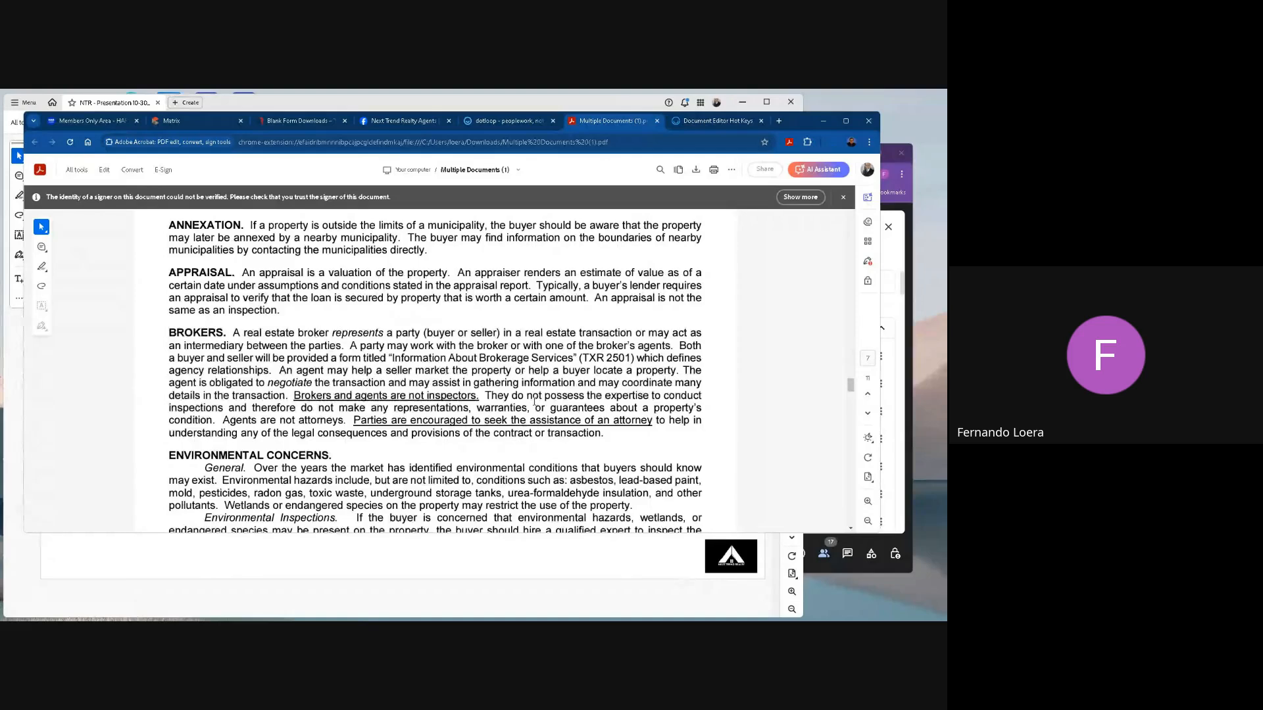
{"action": "scroll", "coordinate": [535, 401], "scroll_direction": "down", "scroll_amount": 12}
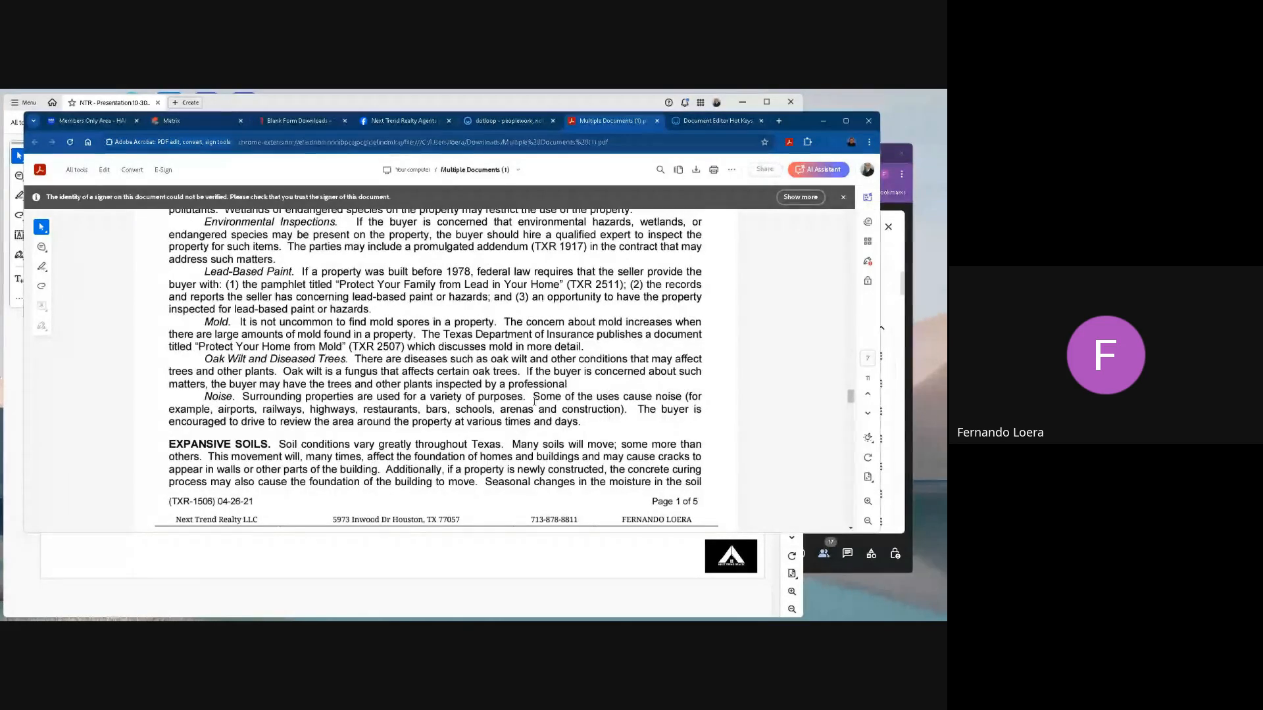
Switch to Gmail and start a message to the listing agent, with the property address followed by "- contract offer" as subject.
{"action": "key", "text": "alt+Tab"}
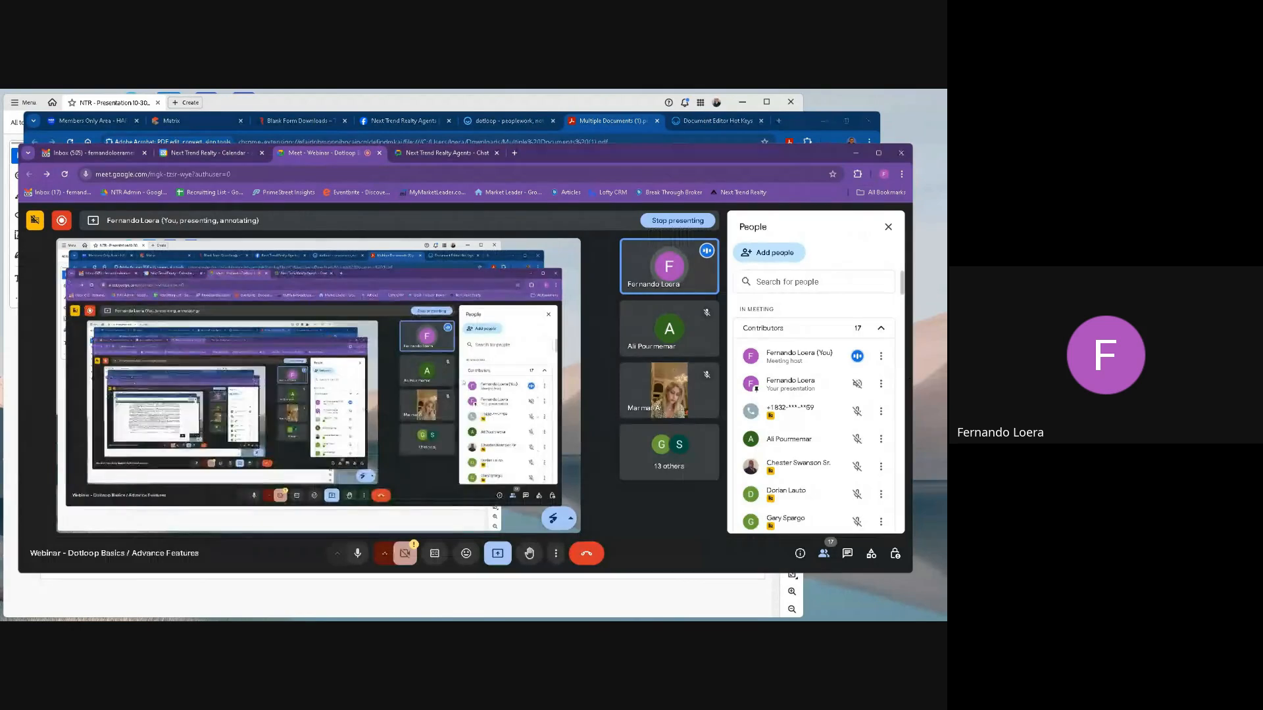
{"action": "left_click", "coordinate": [95, 154]}
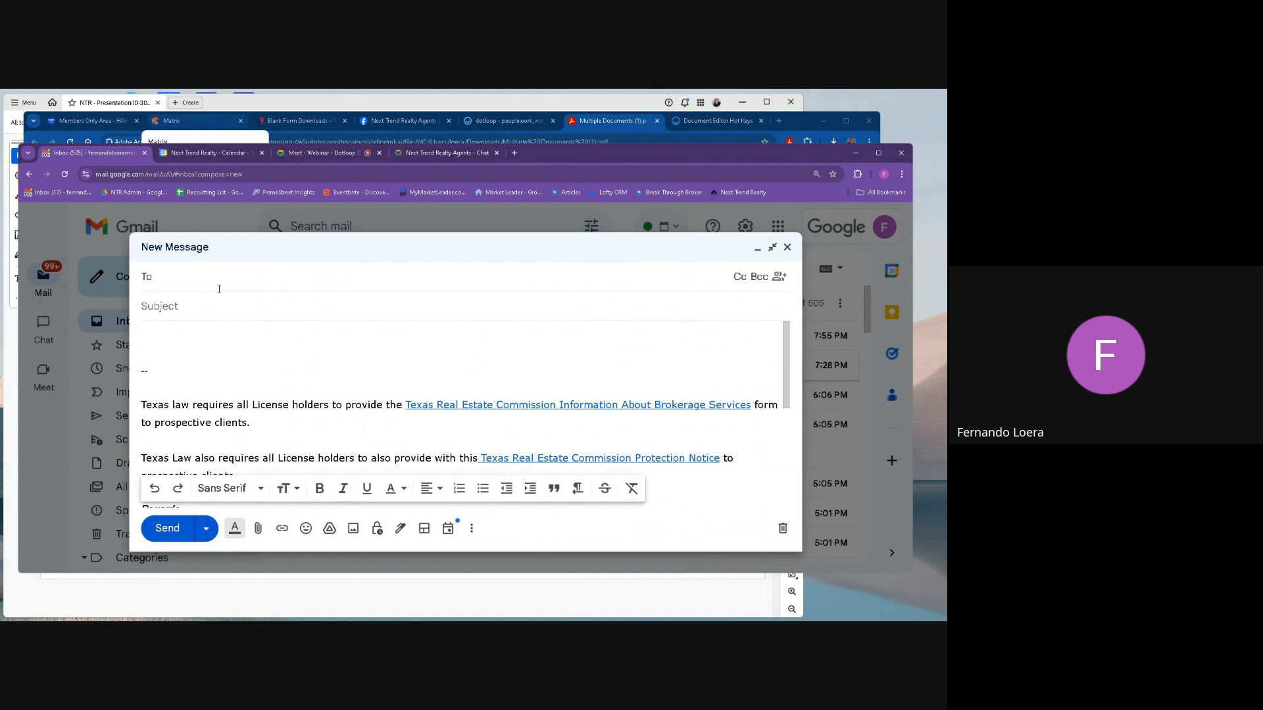
{"action": "type", "text": "Fernando"}
{"action": "left_click", "coordinate": [199, 315]}
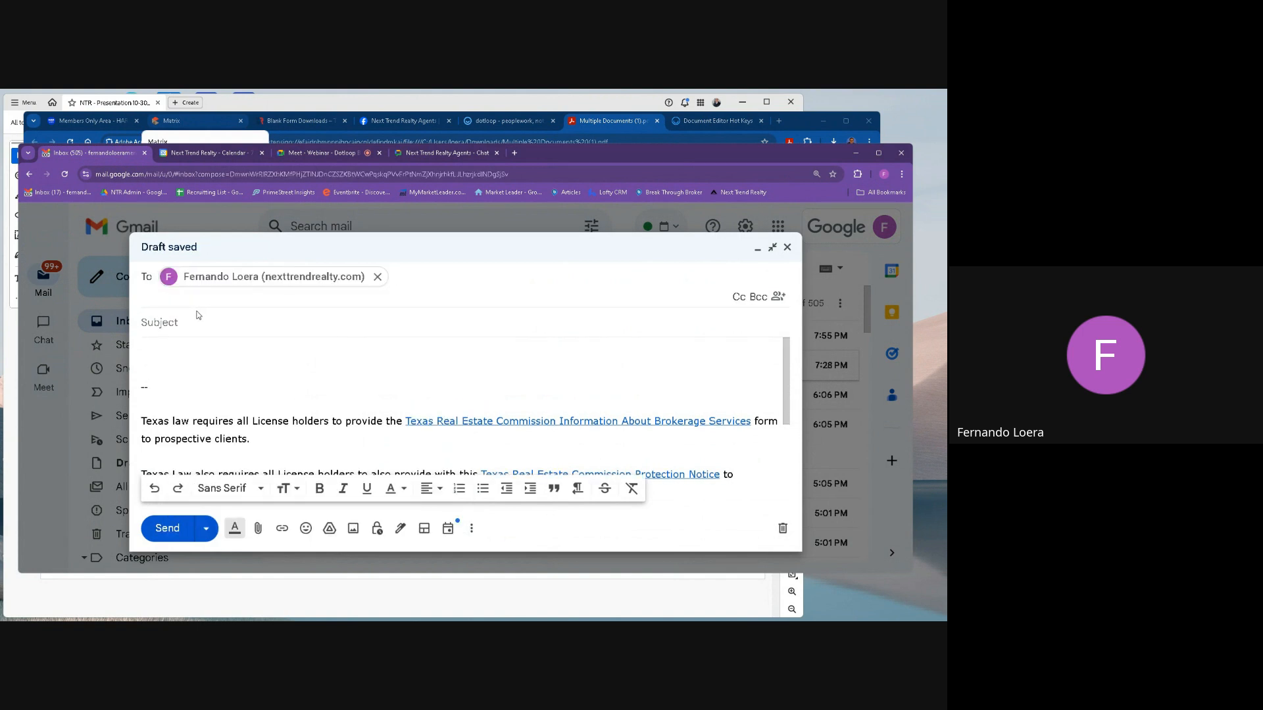
{"action": "type", "text": "123 "}
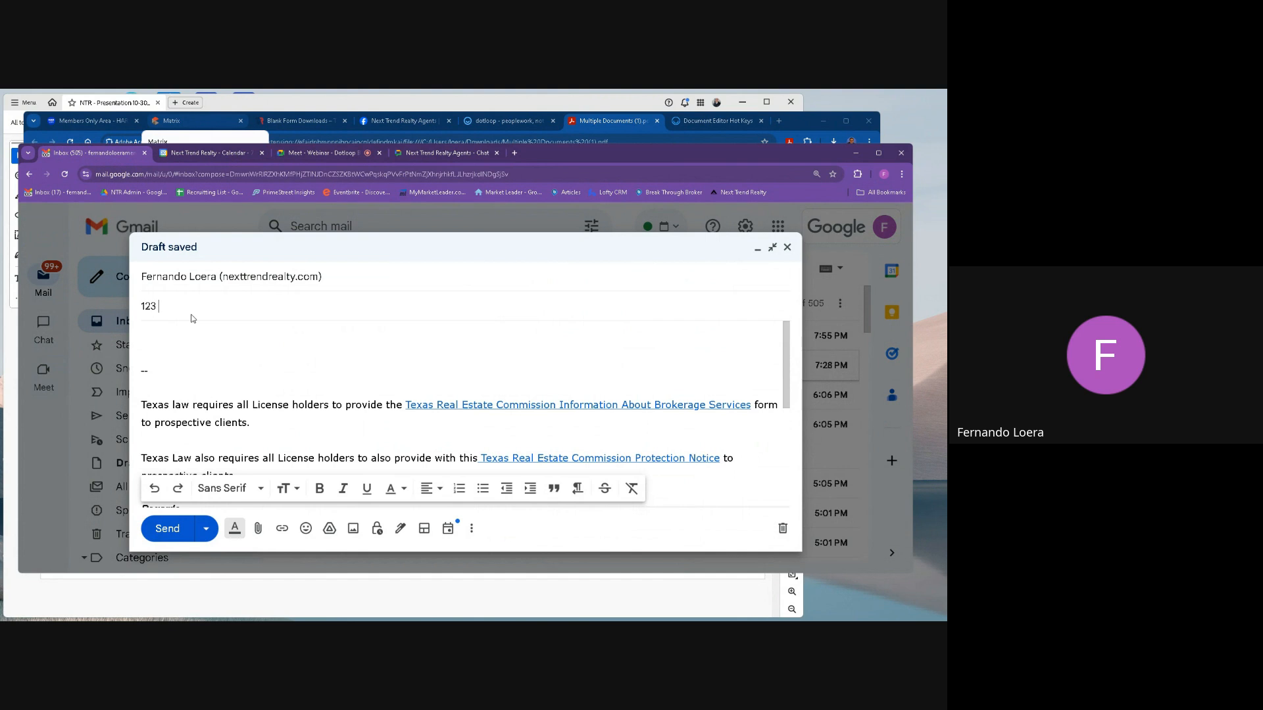
{"action": "type", "text": "Main St. - contract offer"}
Write the recipient's first name as greeting, then "Attached is the contract offer from my client regarding" followed by the property address.
{"action": "left_click", "coordinate": [207, 338]}
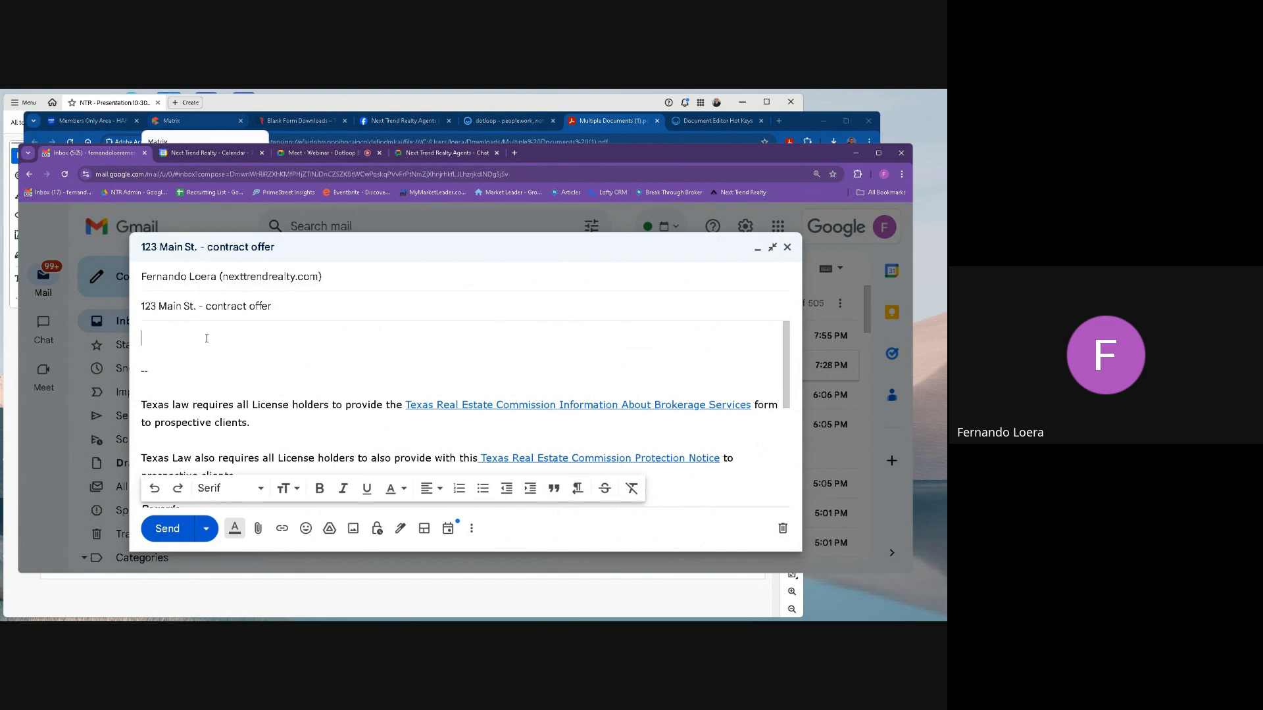
{"action": "type", "text": "H"}
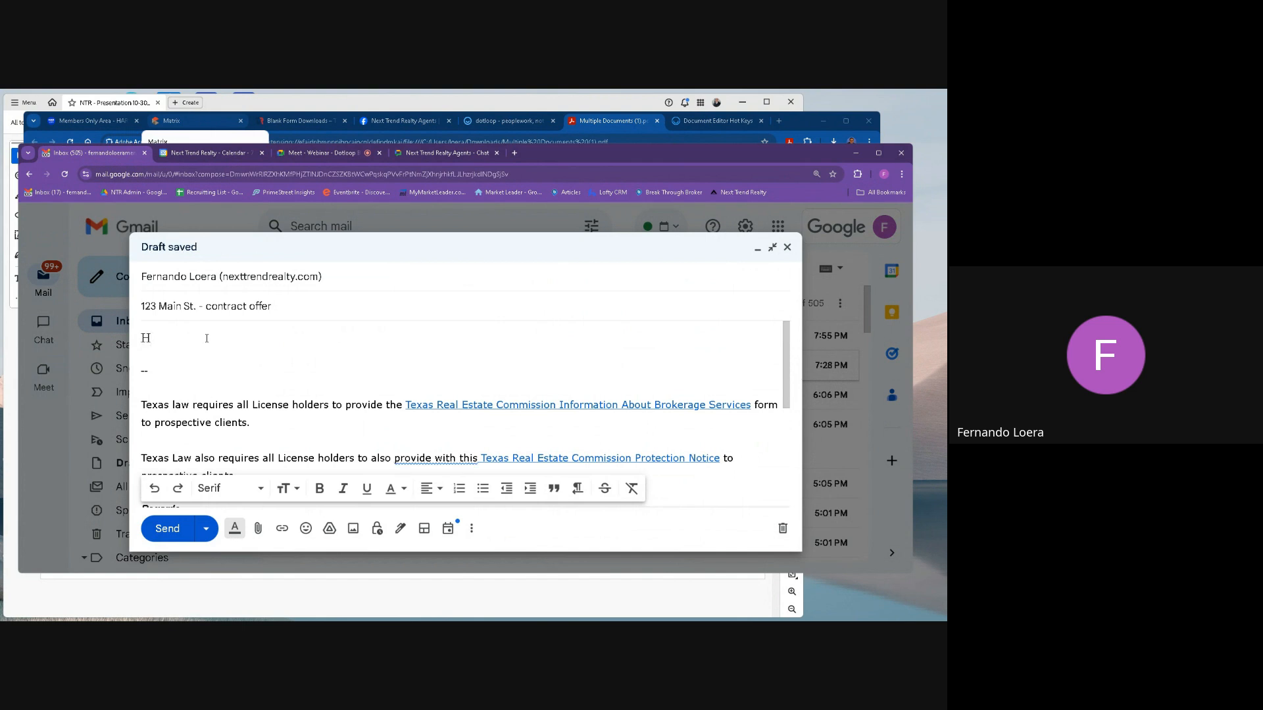
{"action": "key", "text": "BackSpace"}
{"action": "type", "text": "Fernando,"}
{"action": "key", "text": "Return"}
{"action": "key", "text": "Return"}
{"action": "type", "text": "Atta"}
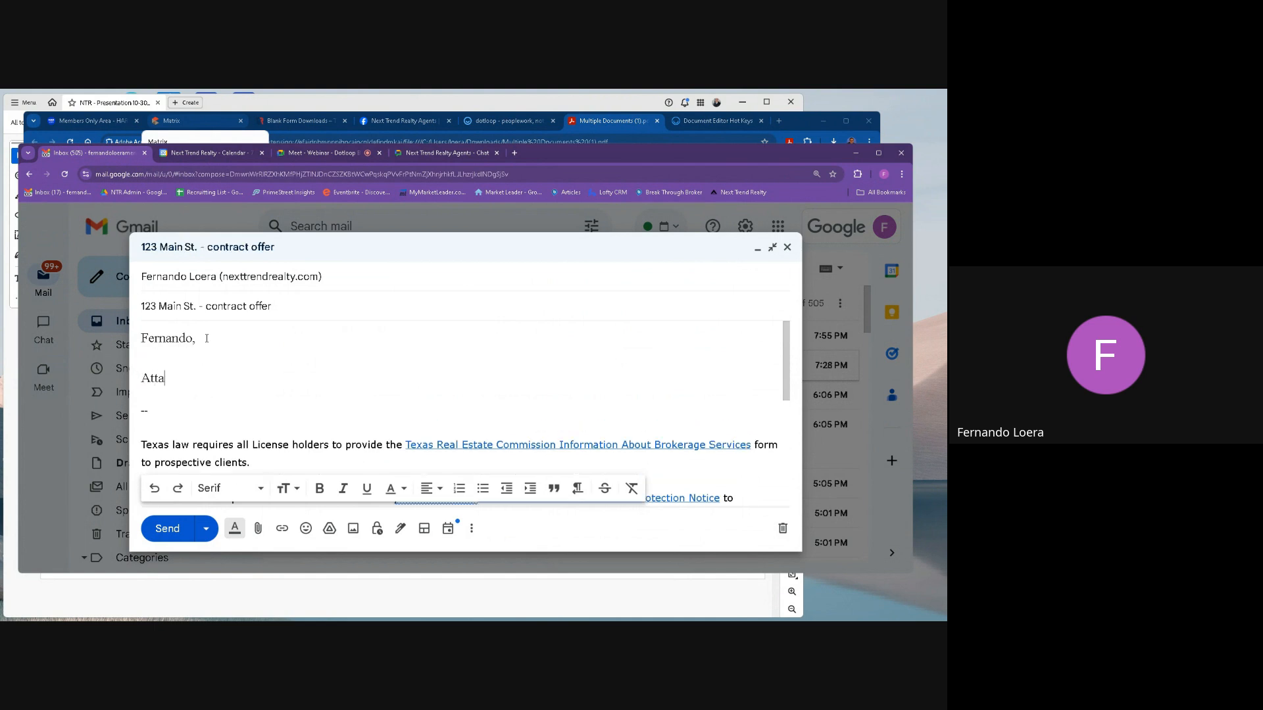
{"action": "type", "text": "ched is the contract ooffer from my c"}
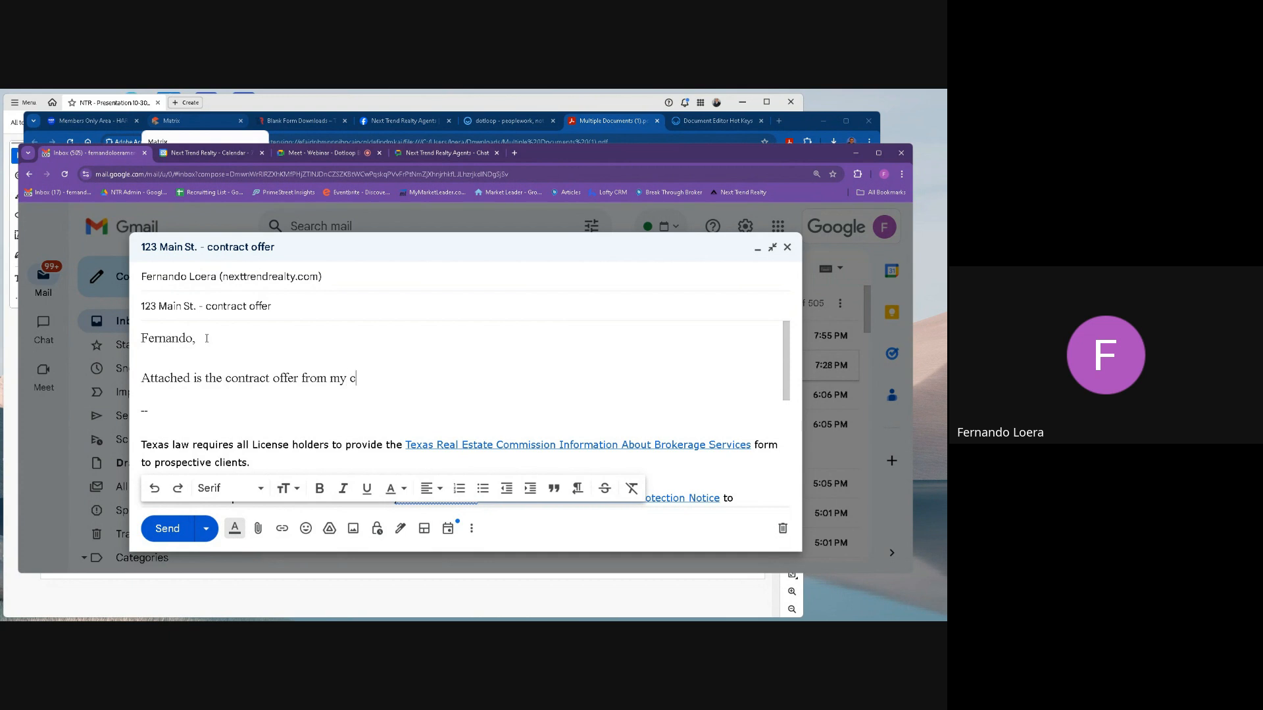
{"action": "type", "text": "lient regarding 123 Main"}
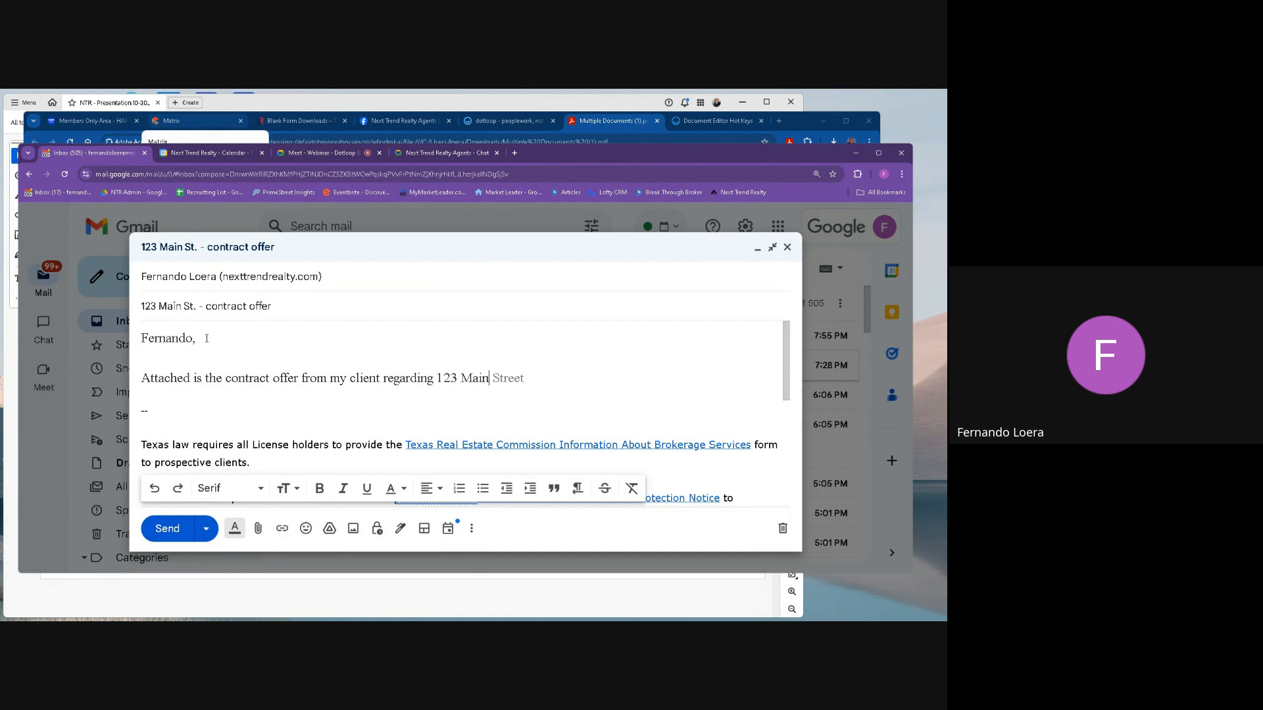
{"action": "type", "text": "St."}
Add the line "Please confirm receipt of this email offer." to the message body, followed by a blank line.
{"action": "key", "text": "Return"}
{"action": "type", "text": "Ple"}
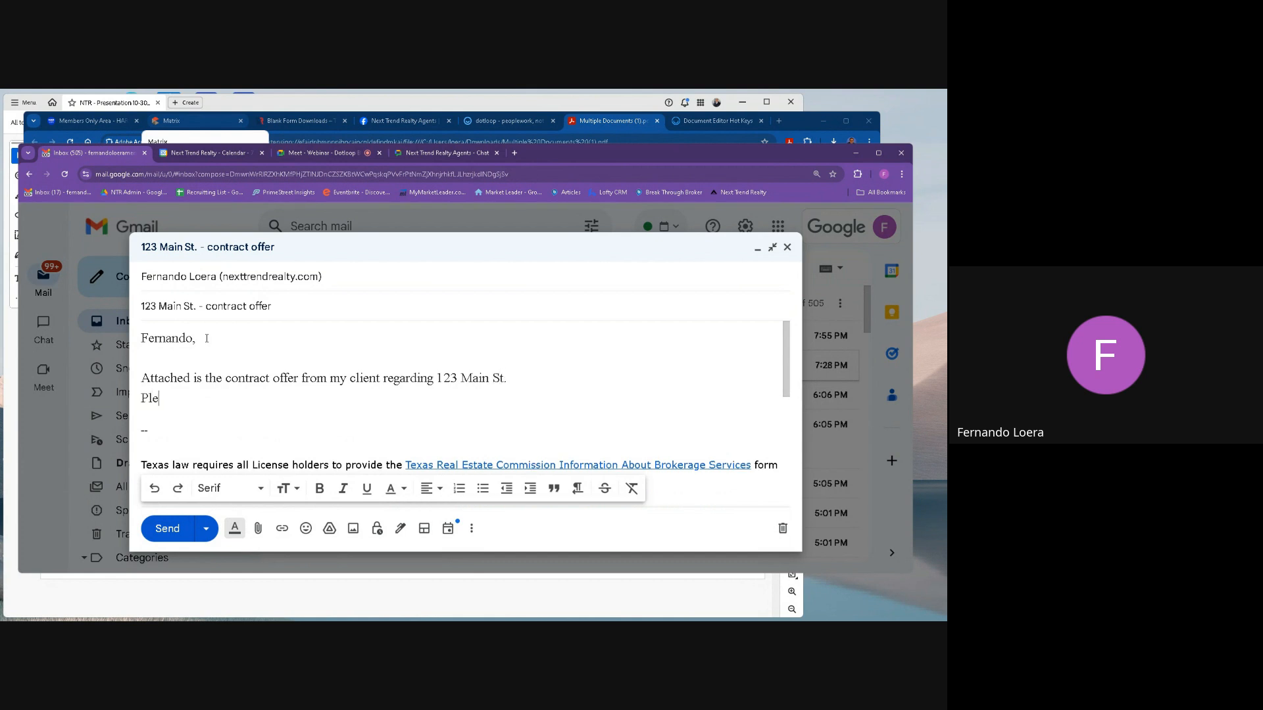
{"action": "type", "text": "ase confirm"}
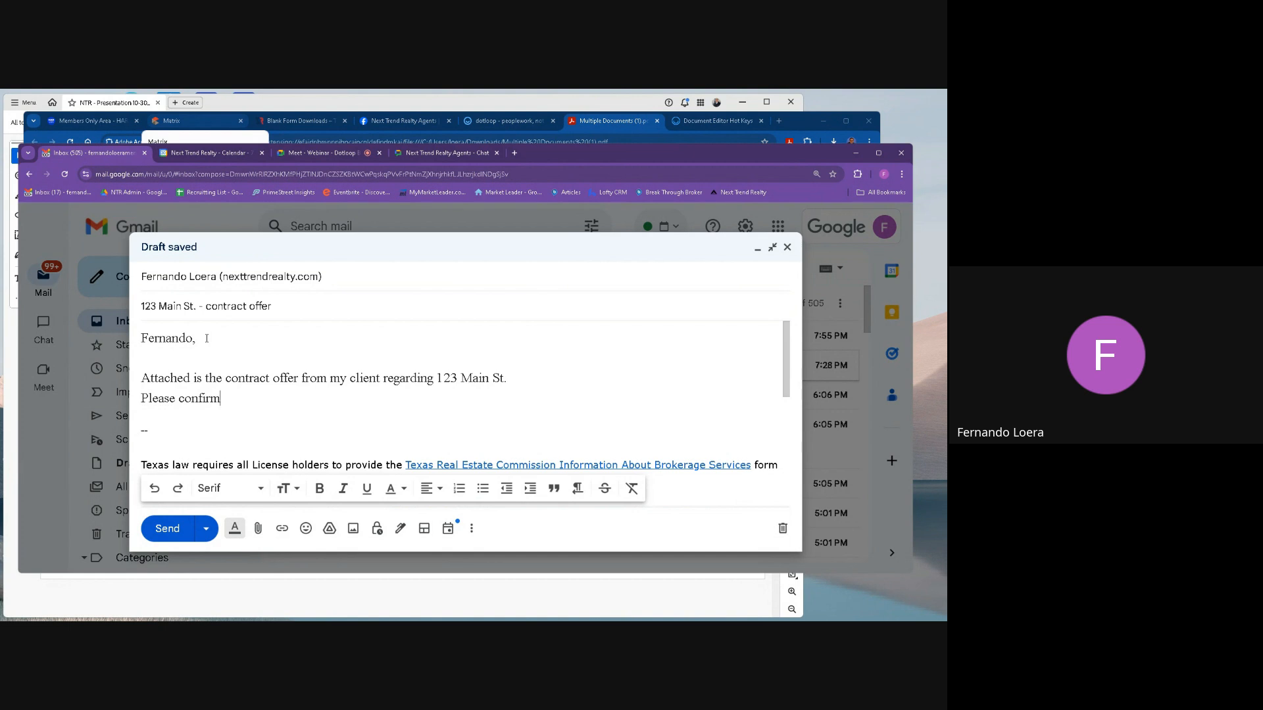
{"action": "type", "text": " re"}
{"action": "key", "text": "BackSpace"}
{"action": "type", "text": "re"}
{"action": "key", "text": "Tab"}
{"action": "type", "text": "offer."}
{"action": "key", "text": "Return"}
{"action": "key", "text": "Return"}
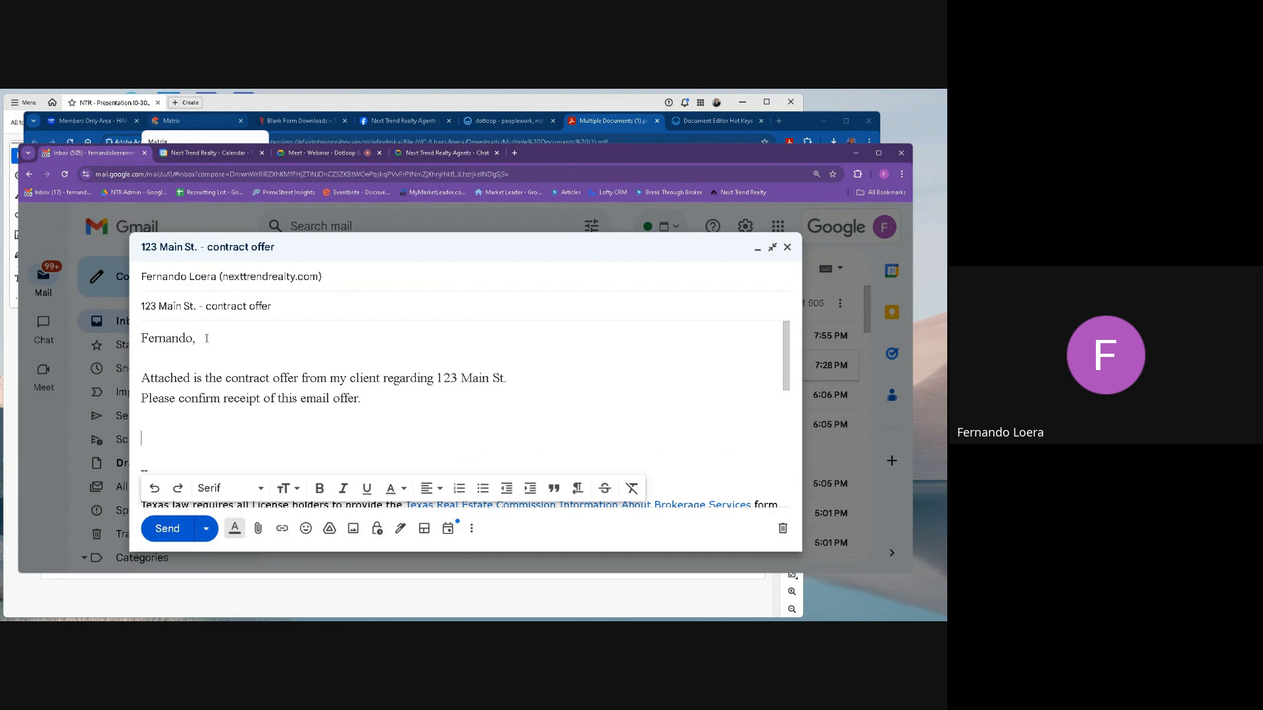
Attach Multiple Documents (1) from the Downloads folder to the contract offer email and send it.
{"action": "left_click", "coordinate": [258, 529]}
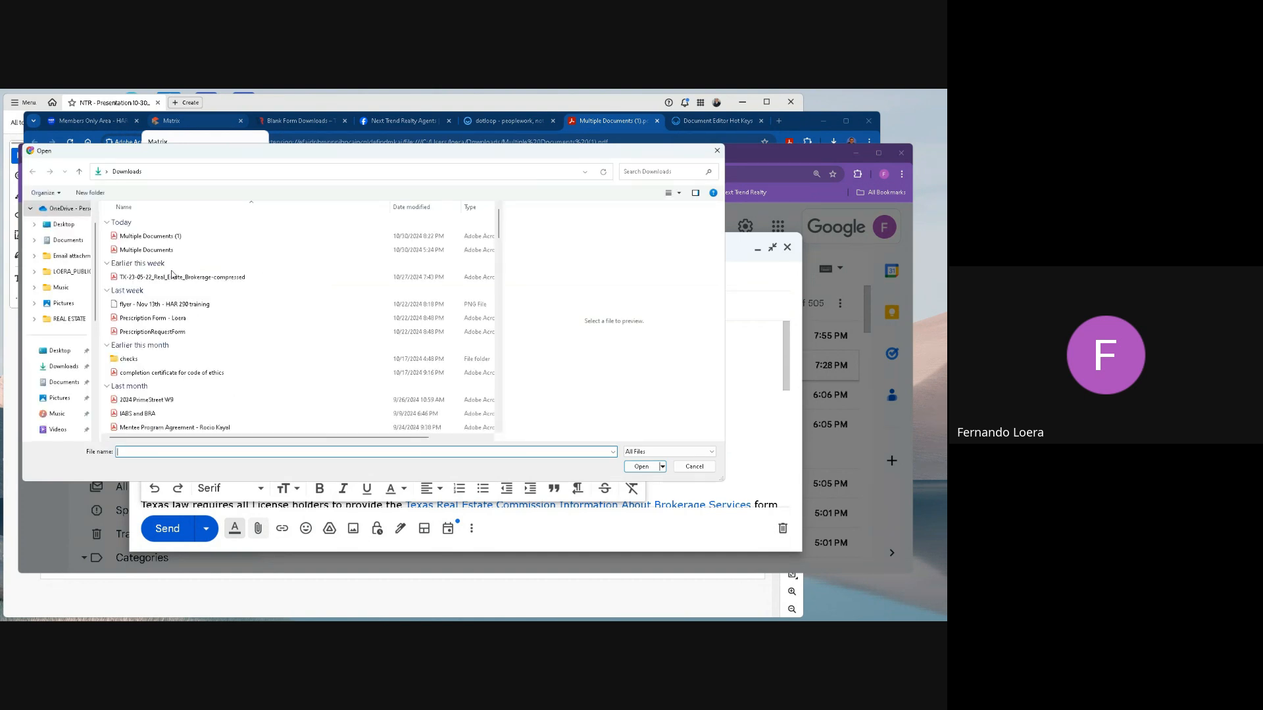
{"action": "left_click", "coordinate": [170, 237]}
{"action": "left_click", "coordinate": [647, 464]}
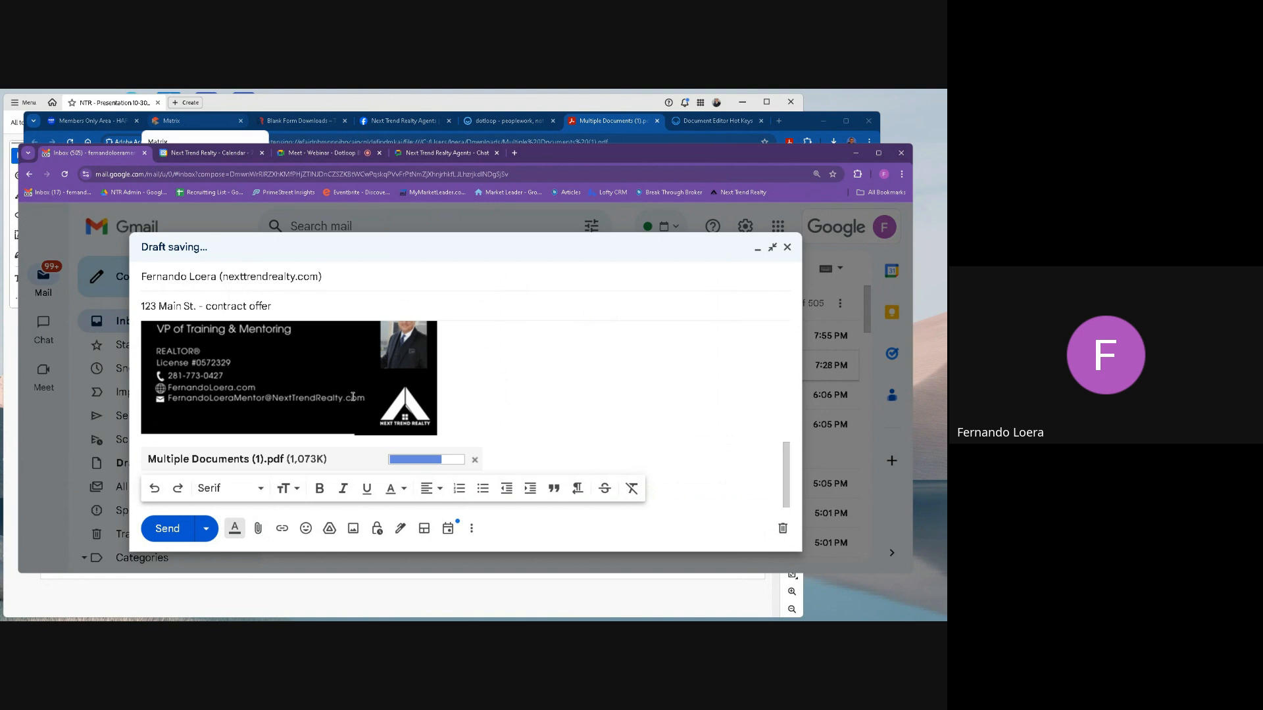
{"action": "left_click", "coordinate": [170, 529]}
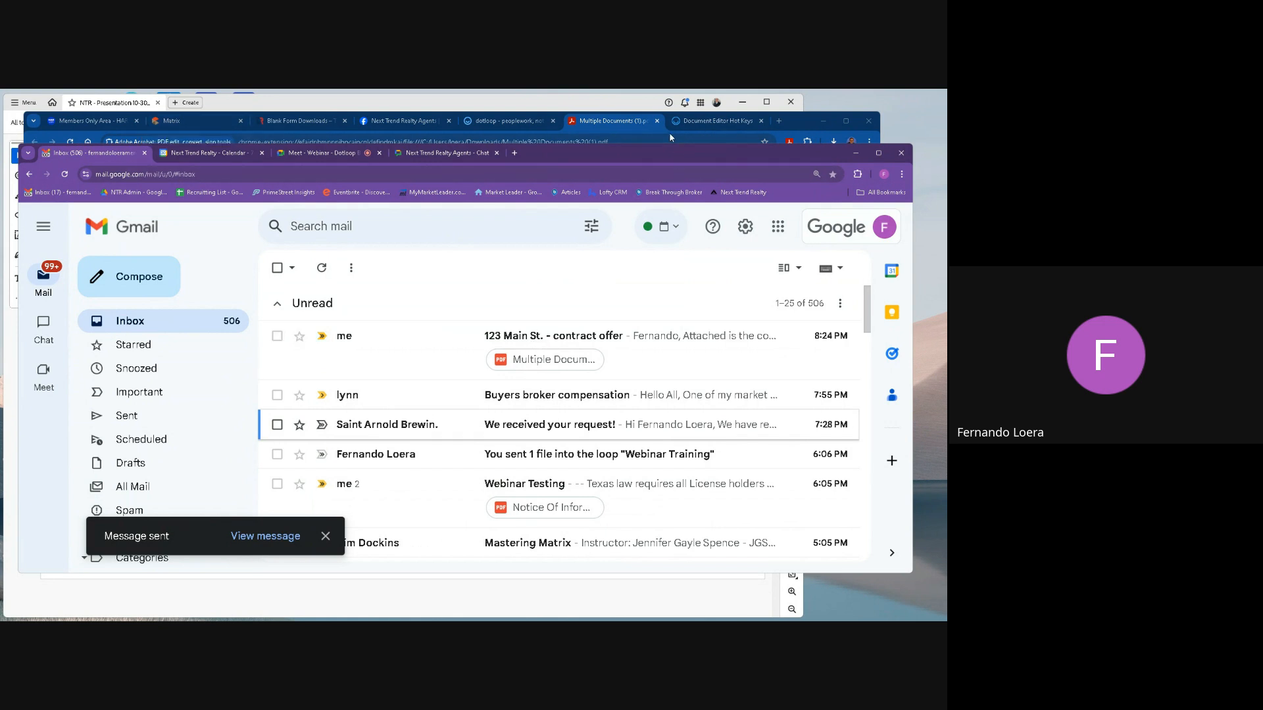
Back in dotloop, set the three selected forms to be shared only with the listing agent as Can Edit in Private, with the PDF attached.
{"action": "left_click", "coordinate": [510, 122]}
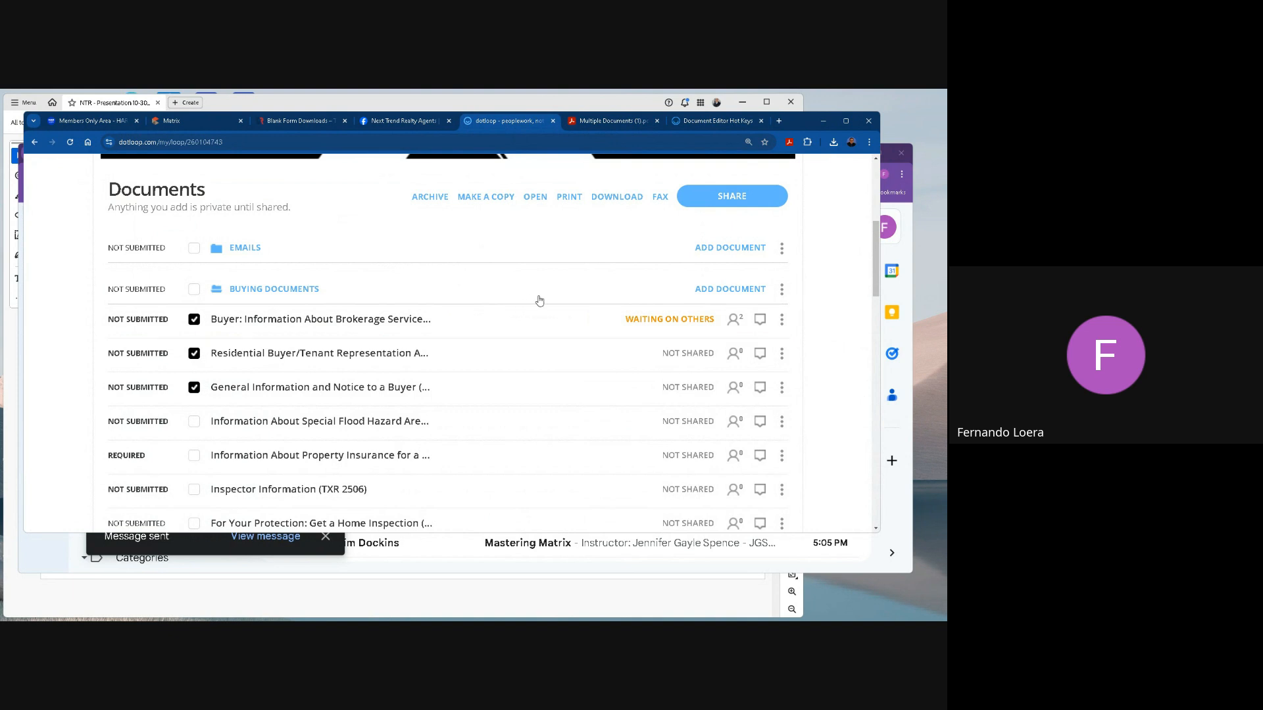
{"action": "left_click", "coordinate": [727, 198]}
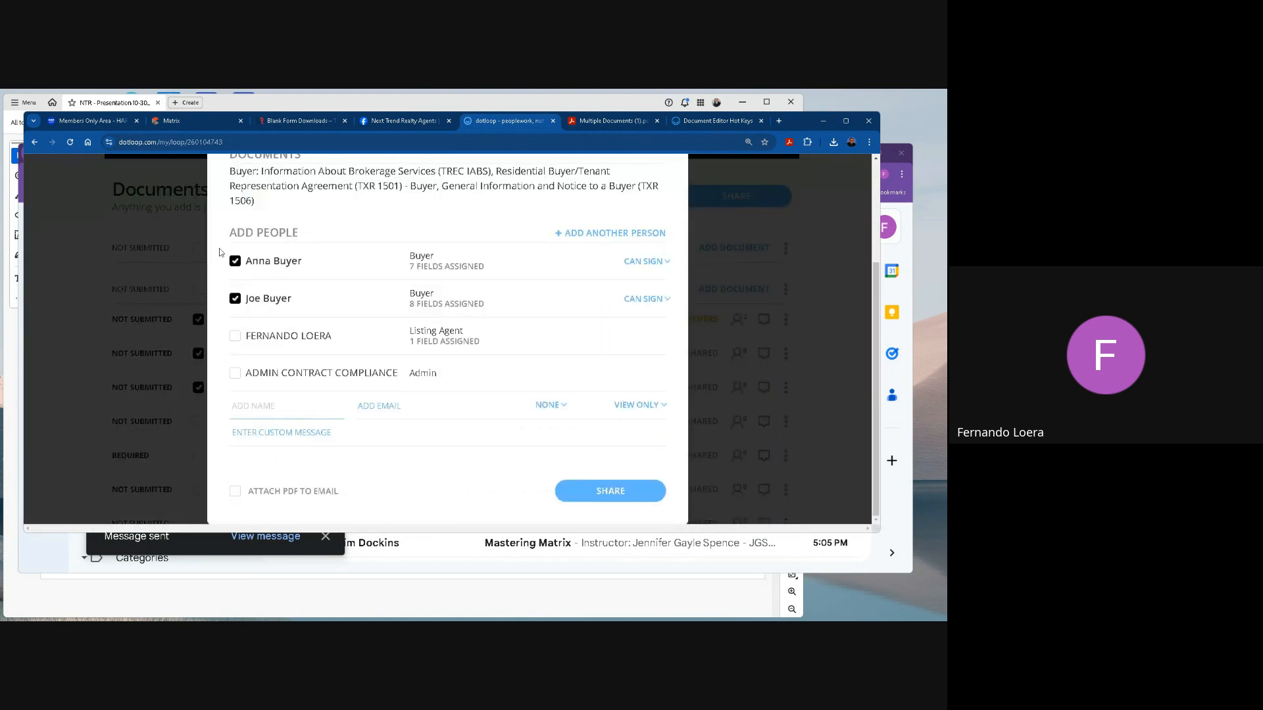
{"action": "left_click", "coordinate": [235, 261]}
{"action": "left_click", "coordinate": [235, 298]}
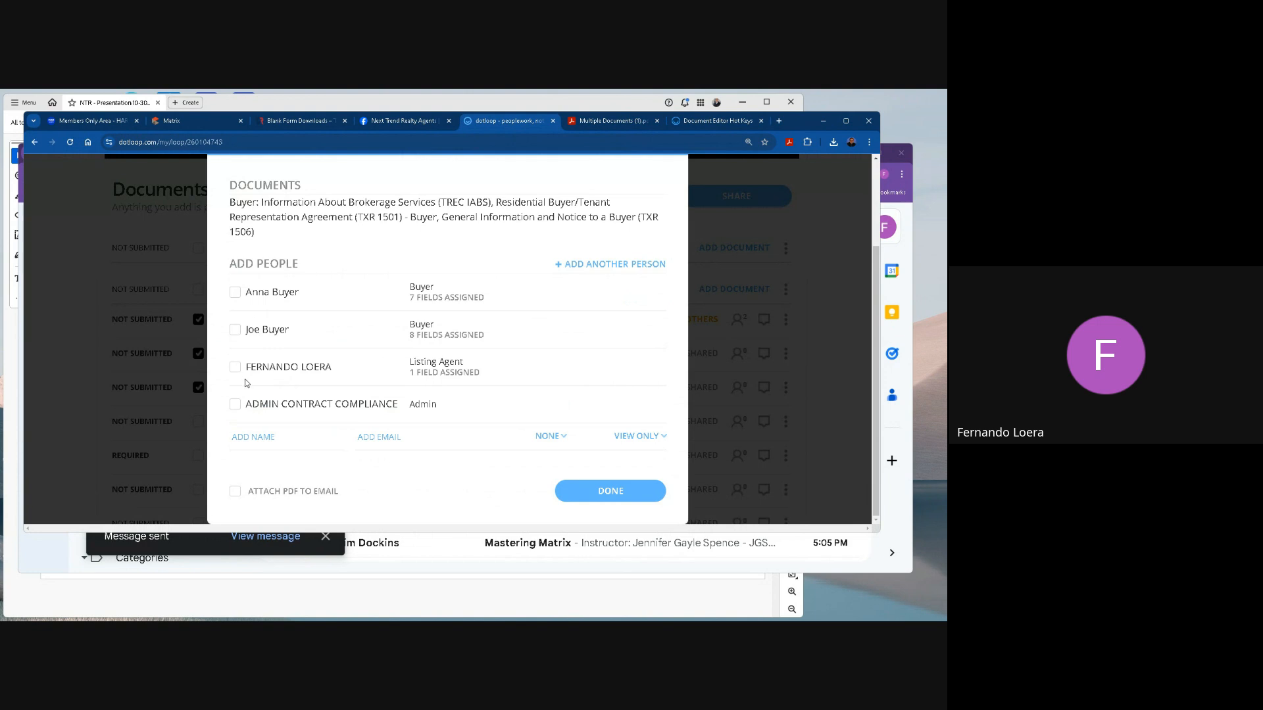
{"action": "left_click", "coordinate": [237, 370]}
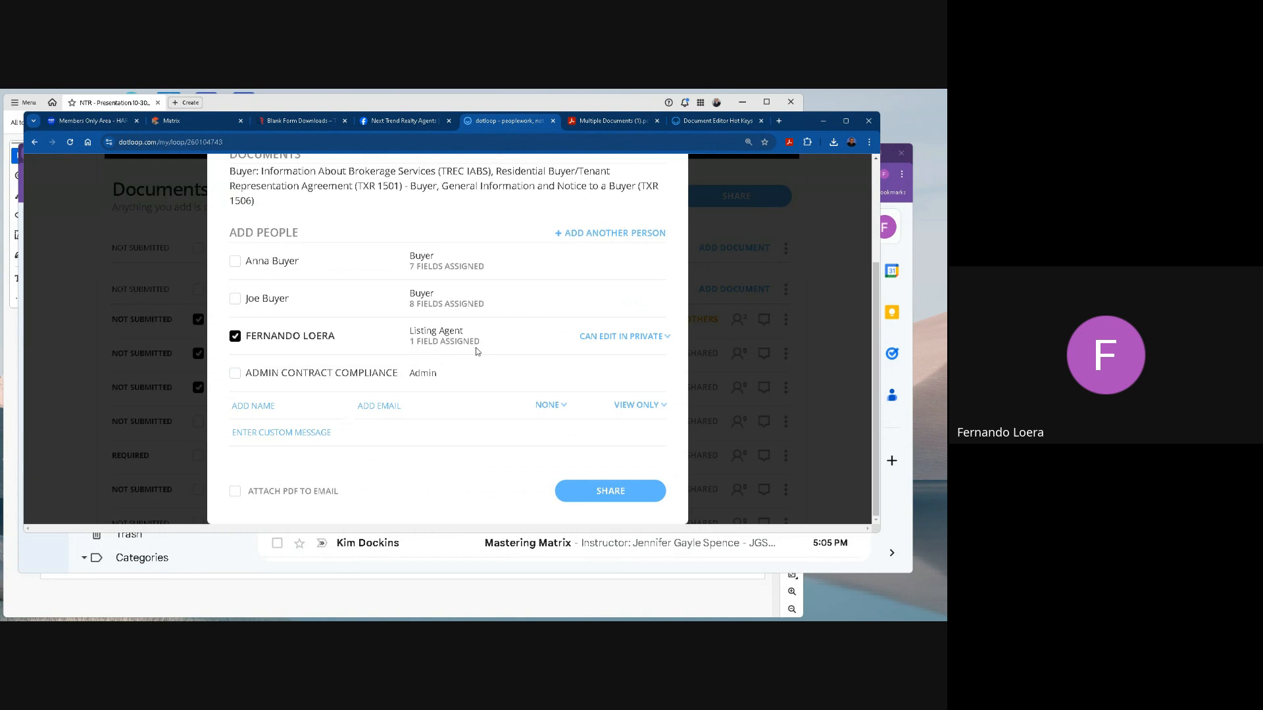
{"action": "left_click", "coordinate": [633, 337]}
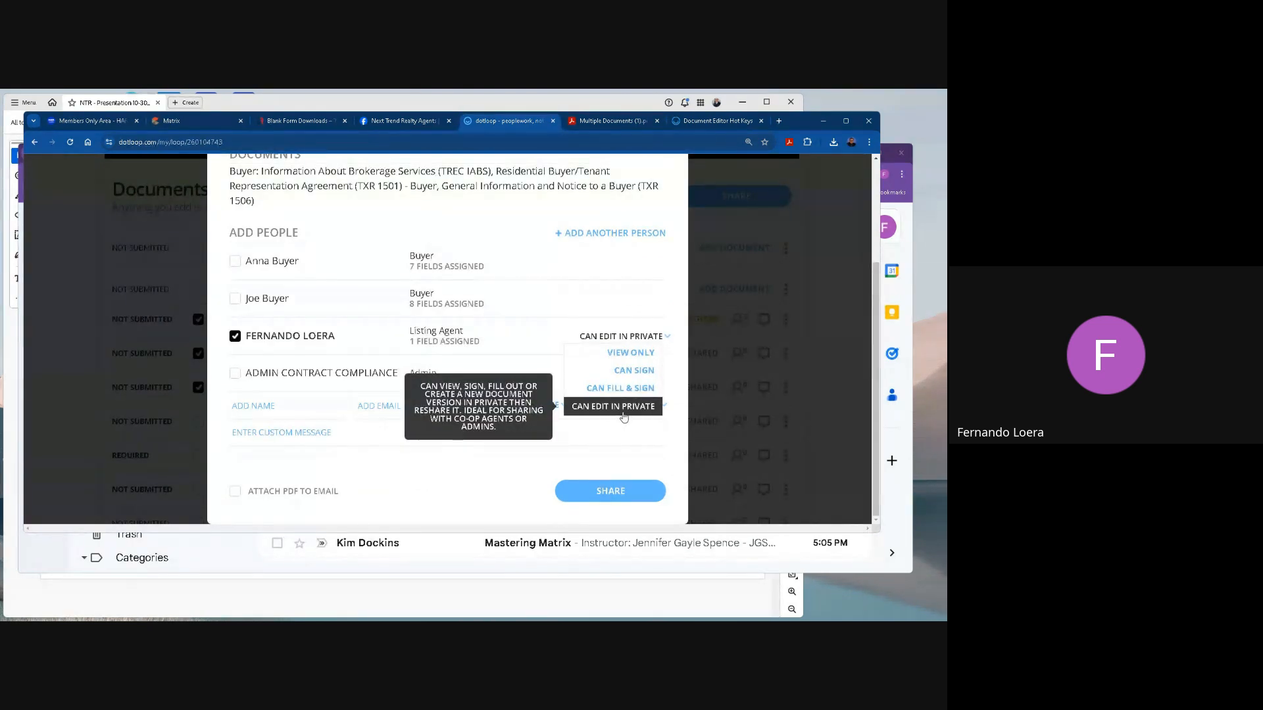
{"action": "left_click", "coordinate": [235, 492]}
{"action": "left_click", "coordinate": [235, 492]}
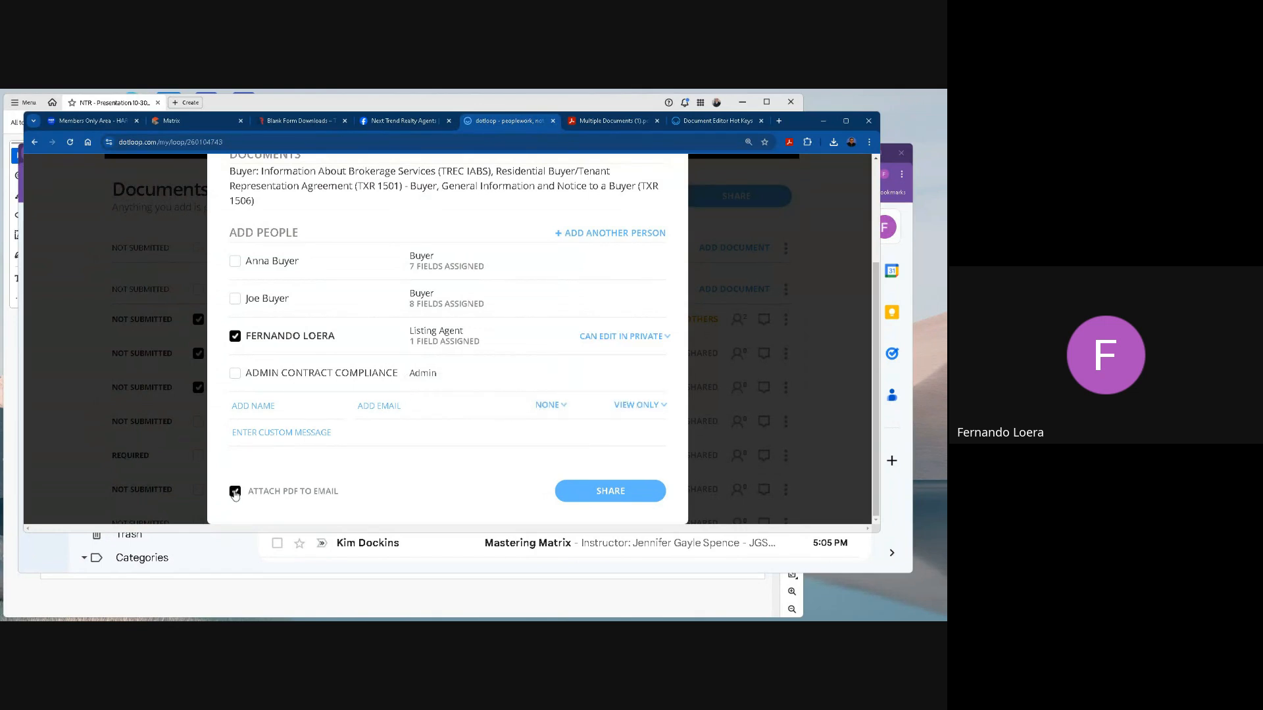
Enter a custom message with the agent's first name, "- attached is the contract offer from my client regarding" and the property address.
{"action": "left_click", "coordinate": [275, 434]}
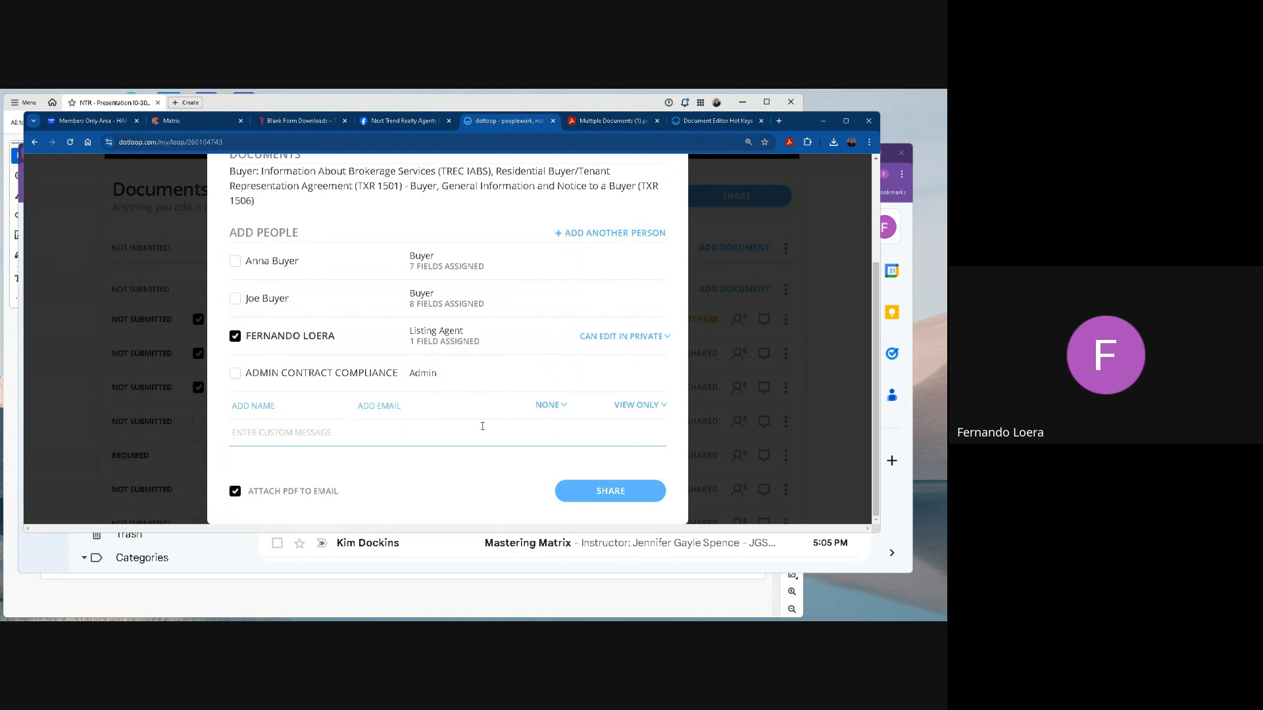
{"action": "type", "text": "Frern"}
{"action": "key", "text": "BackSpace"}
{"action": "key", "text": "BackSpace"}
{"action": "type", "text": "ernando - attached is the contrac"}
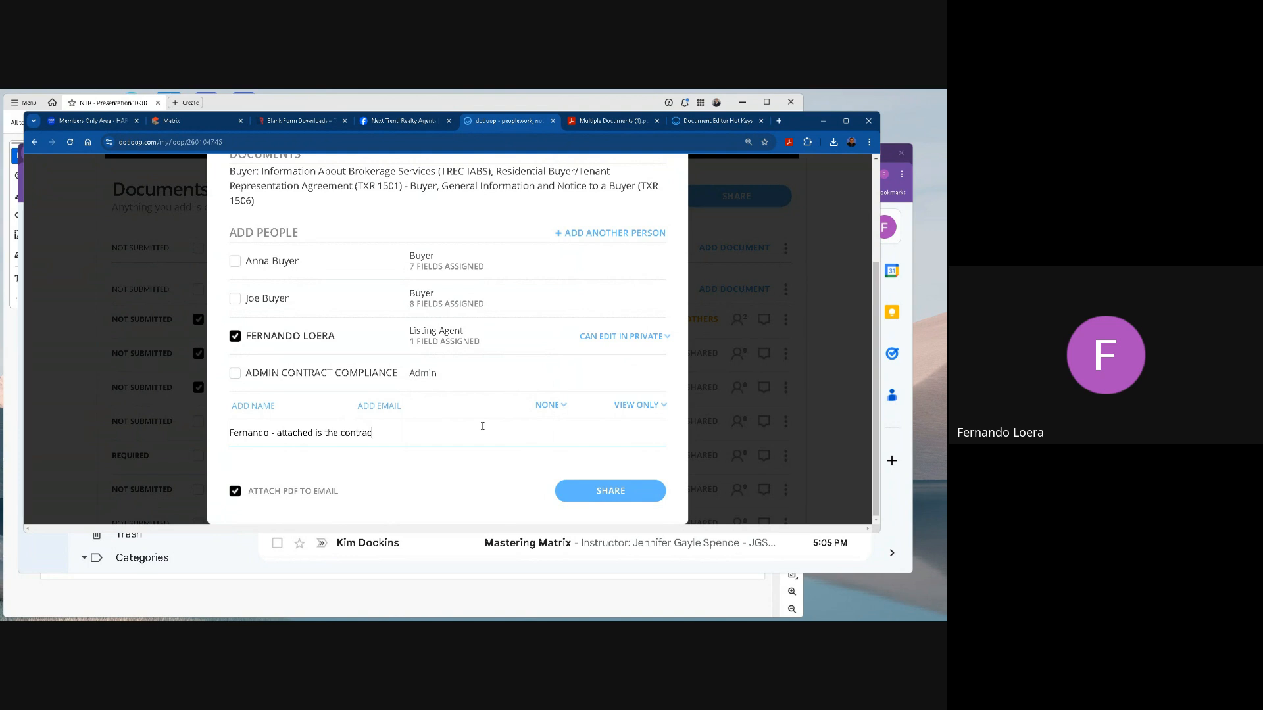
{"action": "type", "text": "t offer from my client regarding 123 mainst."}
Share the three forms with the listing agent and finish the sharing dialog.
{"action": "left_click", "coordinate": [610, 492]}
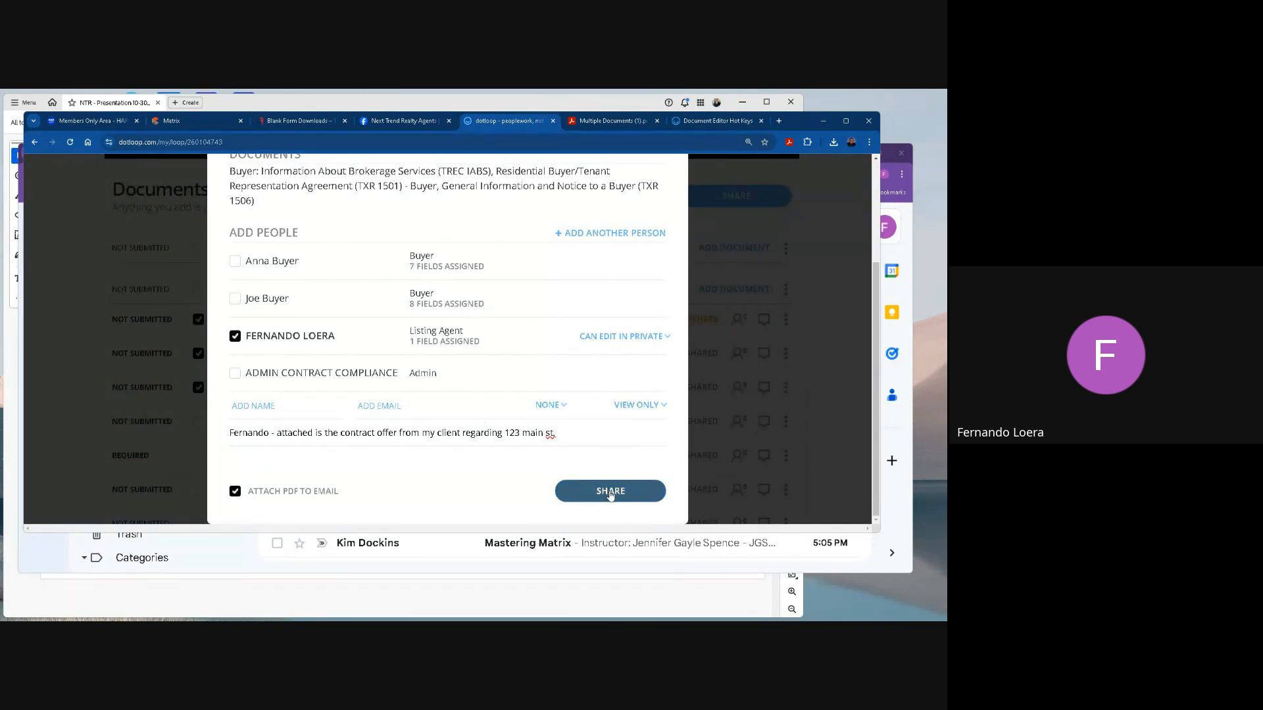
{"action": "left_click", "coordinate": [613, 494]}
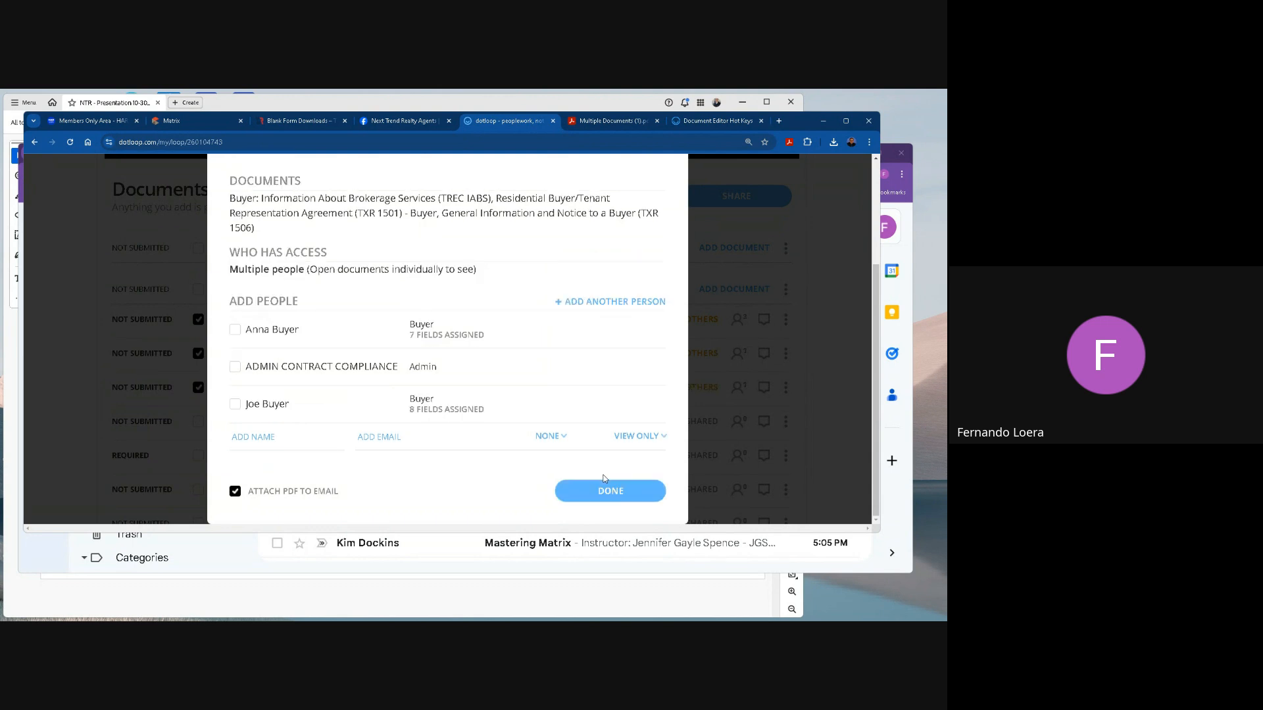
{"action": "left_click", "coordinate": [606, 486]}
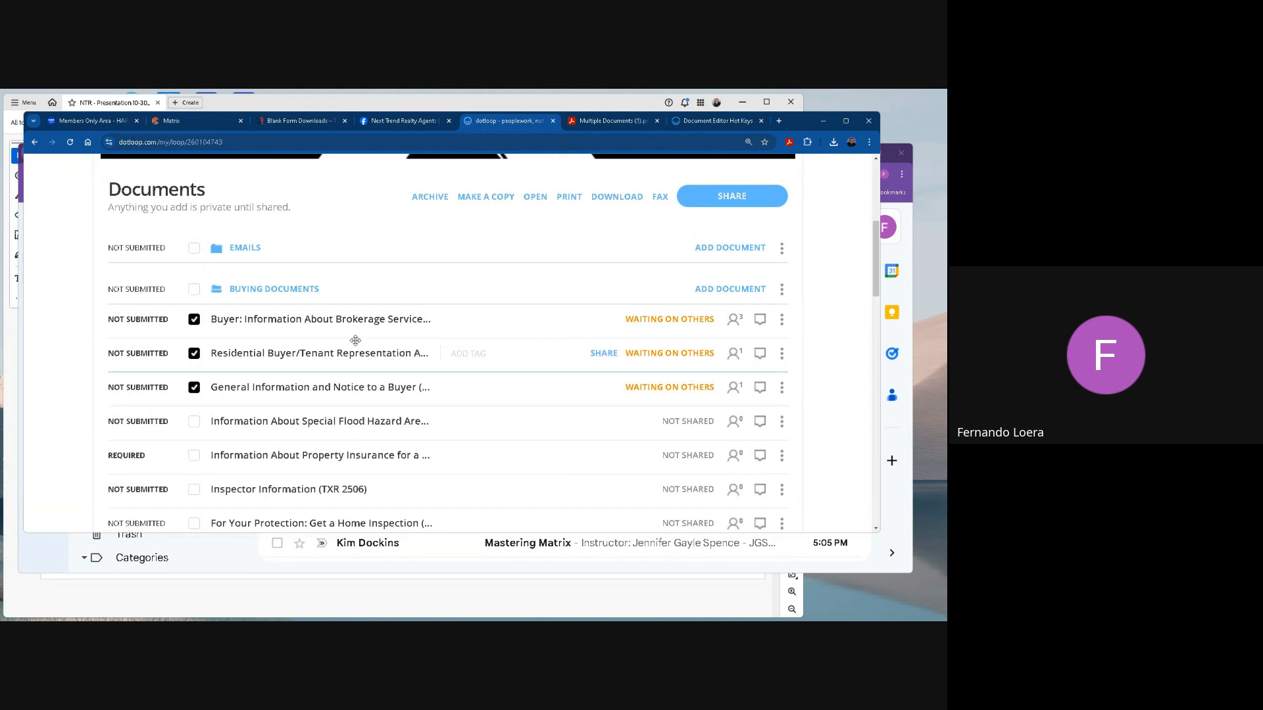
Clear the selection of the three shared buying forms and return to the open Multiple Documents (1) PDF.
{"action": "left_click", "coordinate": [194, 320]}
{"action": "left_click", "coordinate": [194, 355]}
{"action": "left_click", "coordinate": [194, 387]}
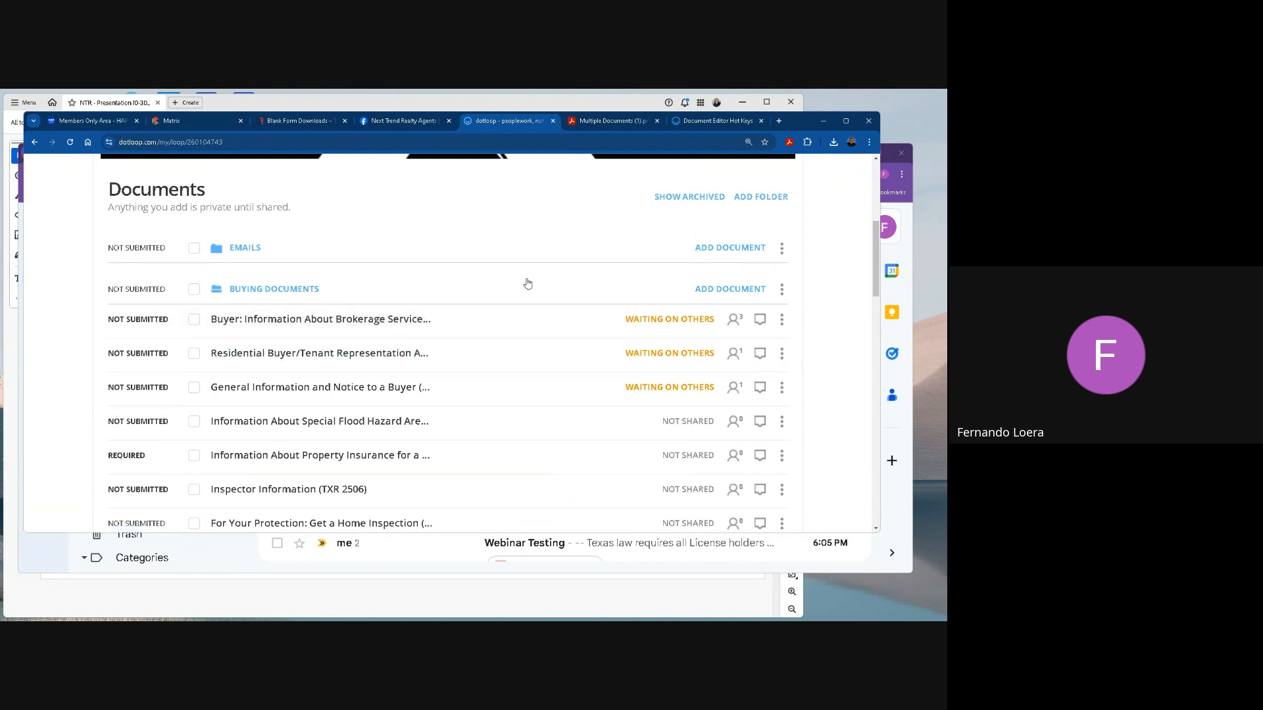
{"action": "left_click", "coordinate": [608, 123]}
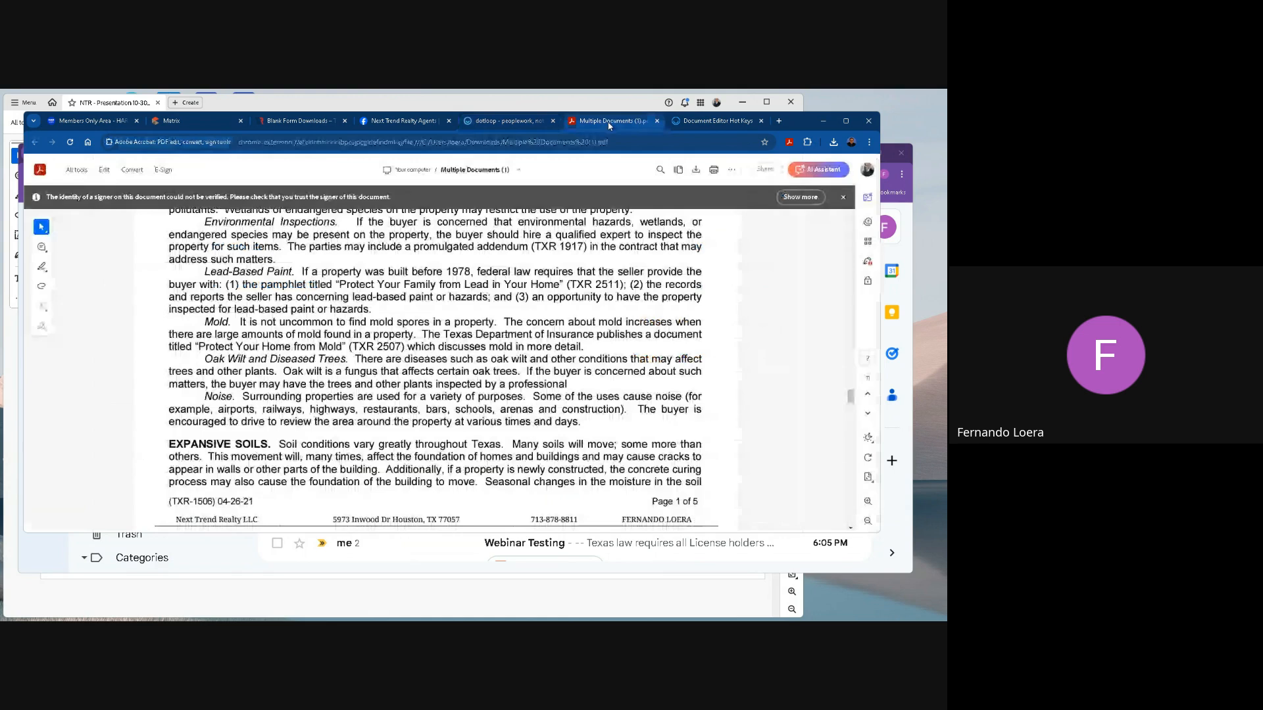
Close the combined PDF, switch to Gmail and open the received contract offer email from the inbox.
{"action": "left_click", "coordinate": [657, 121]}
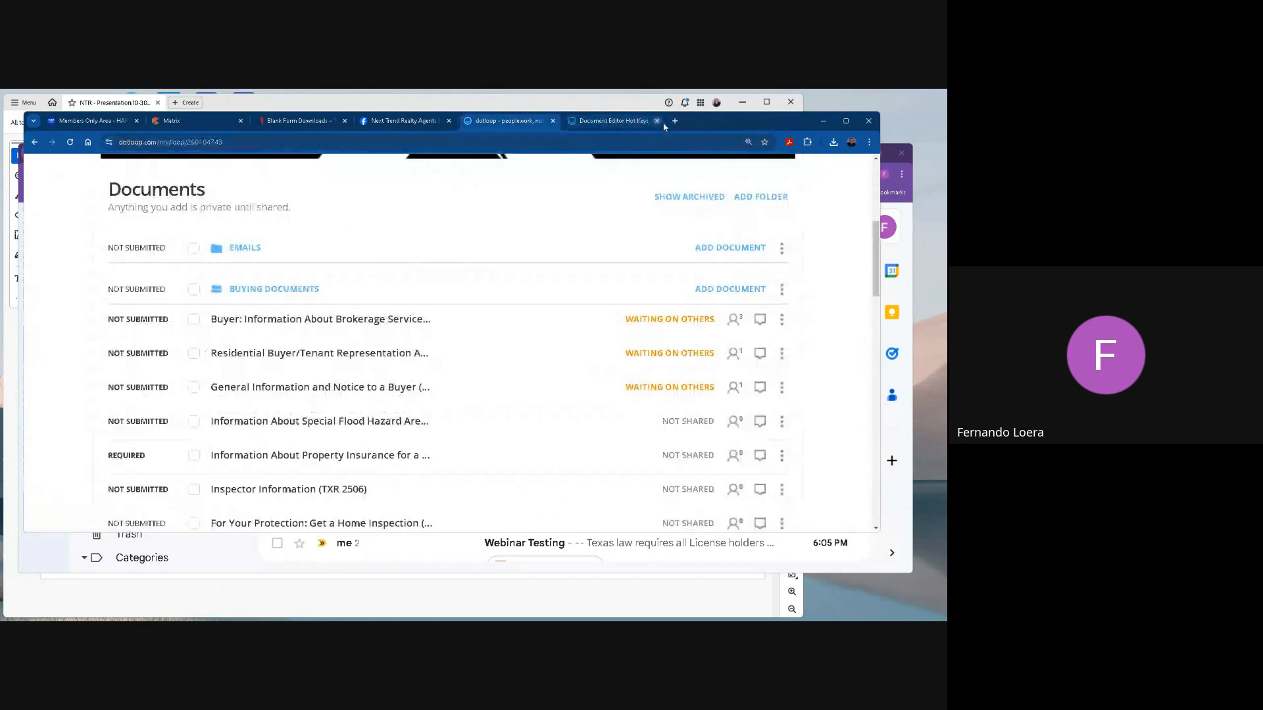
{"action": "left_click", "coordinate": [912, 409]}
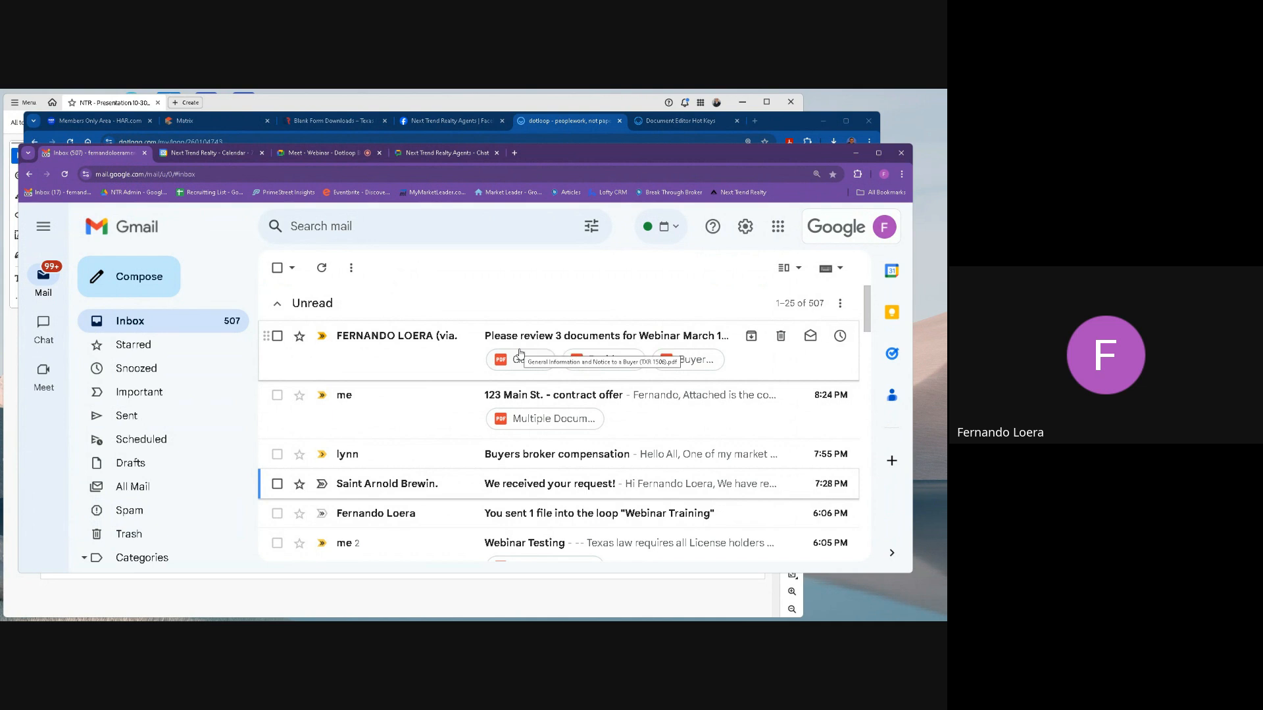
{"action": "left_click", "coordinate": [525, 398]}
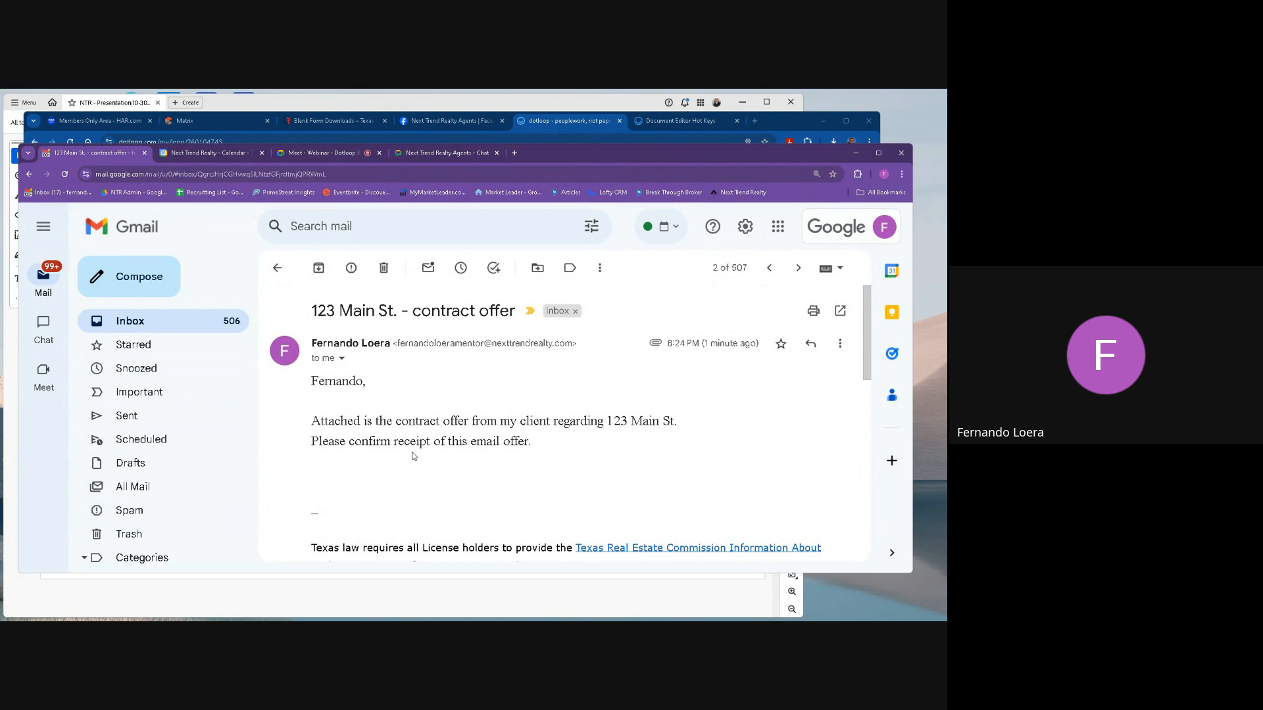
Read through the contract offer email and download its attachment Multiple Documents (1).pdf.
{"action": "scroll", "coordinate": [413, 456], "scroll_direction": "down", "scroll_amount": 3}
{"action": "scroll", "coordinate": [414, 454], "scroll_direction": "up", "scroll_amount": 3}
{"action": "scroll", "coordinate": [416, 447], "scroll_direction": "down", "scroll_amount": 3}
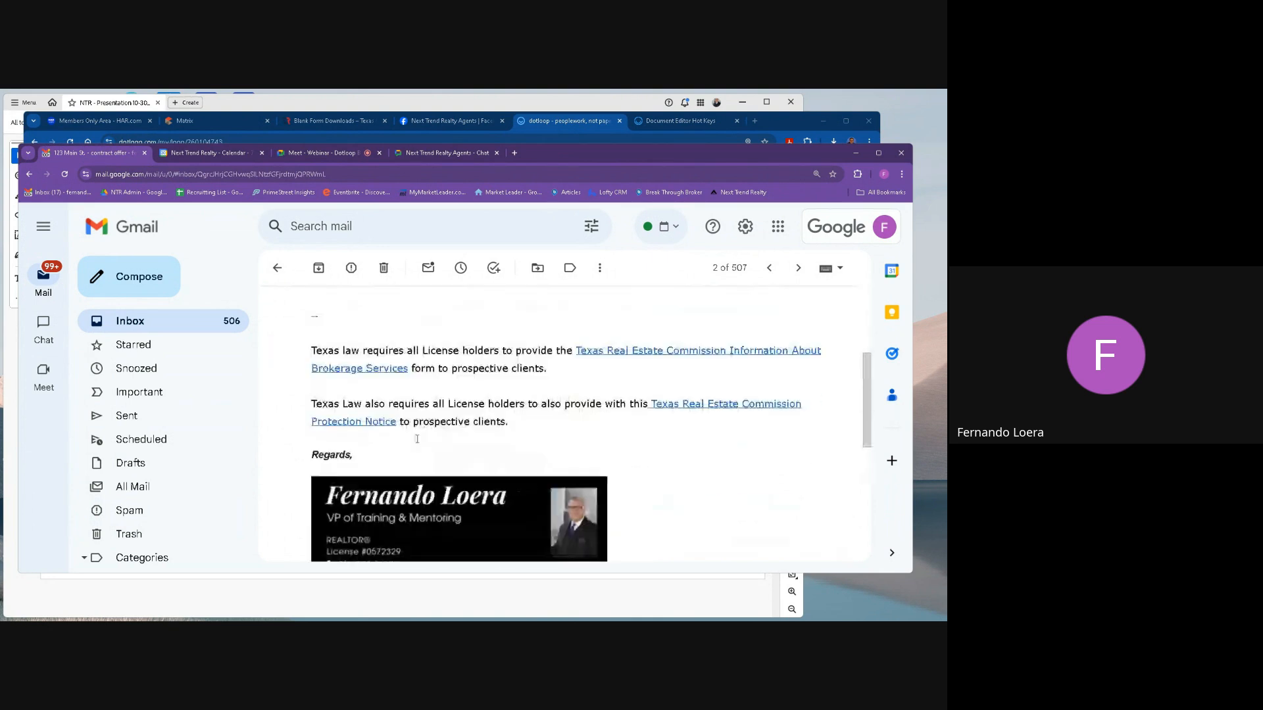
{"action": "scroll", "coordinate": [417, 437], "scroll_direction": "down", "scroll_amount": 5}
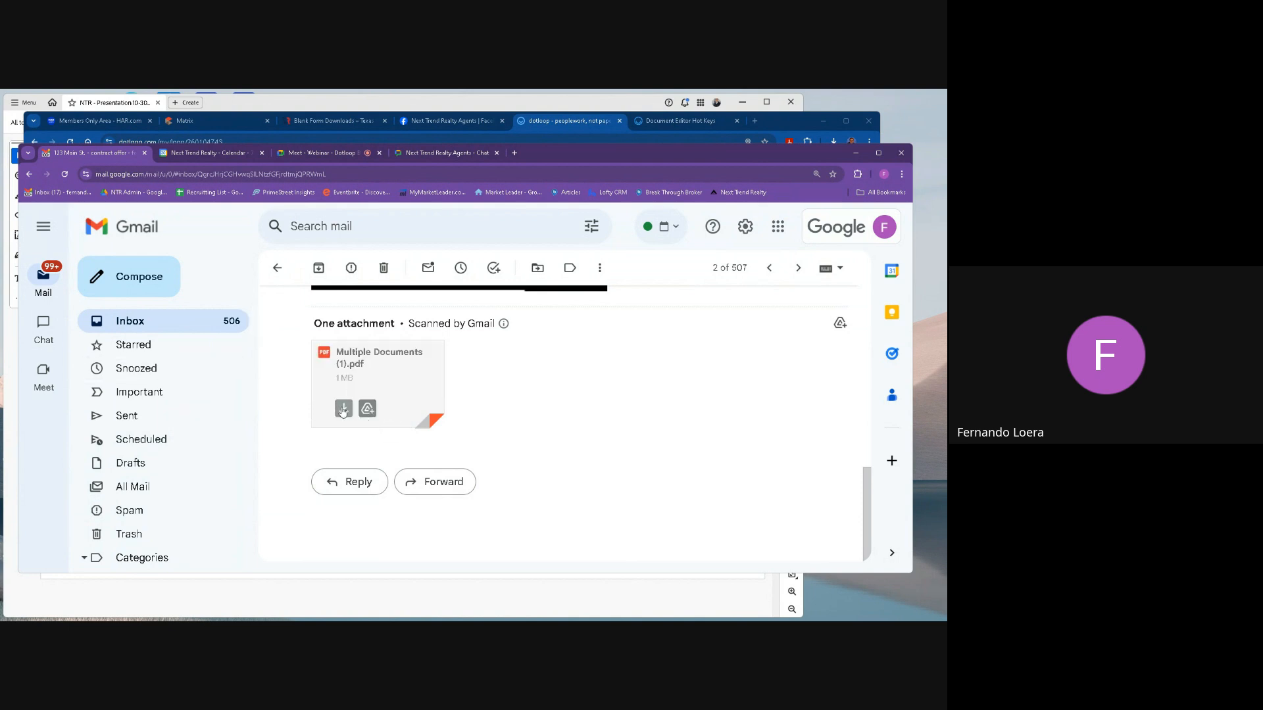
{"action": "left_click", "coordinate": [343, 409]}
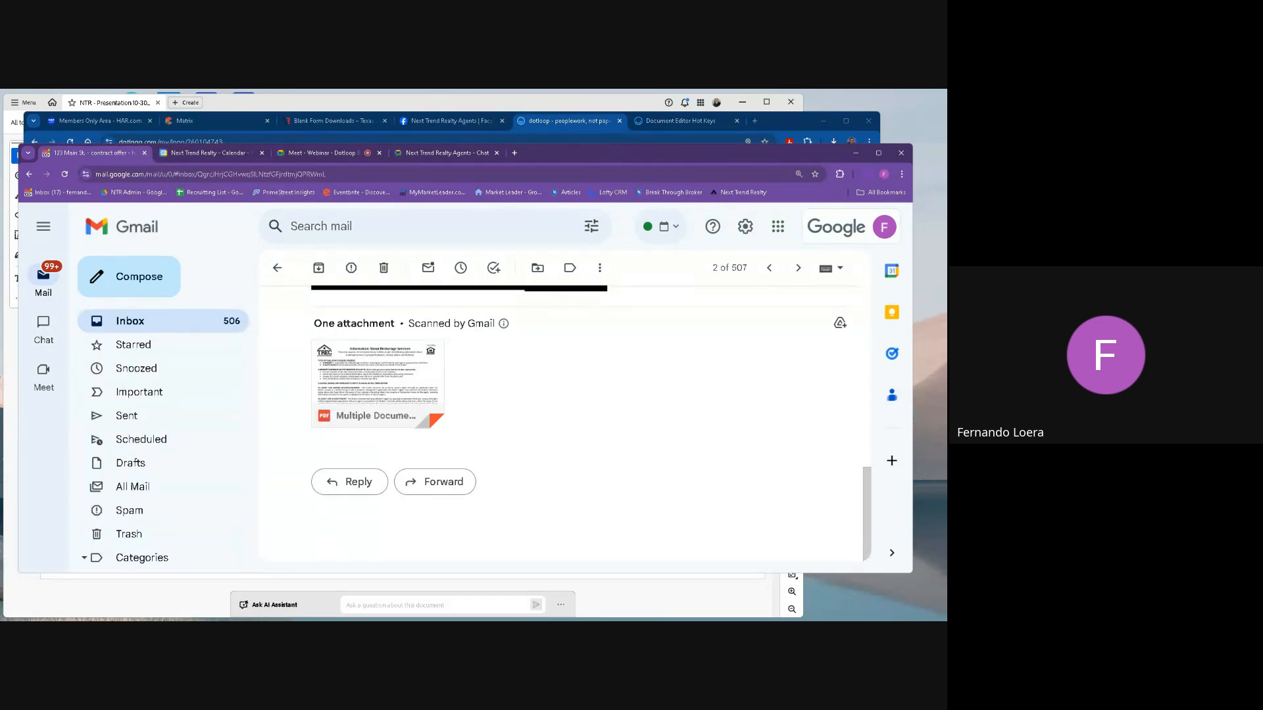
In File Explorer, locate the downloaded file Multiple Documents (1) (1) in the Downloads folder.
{"action": "left_click", "coordinate": [146, 610]}
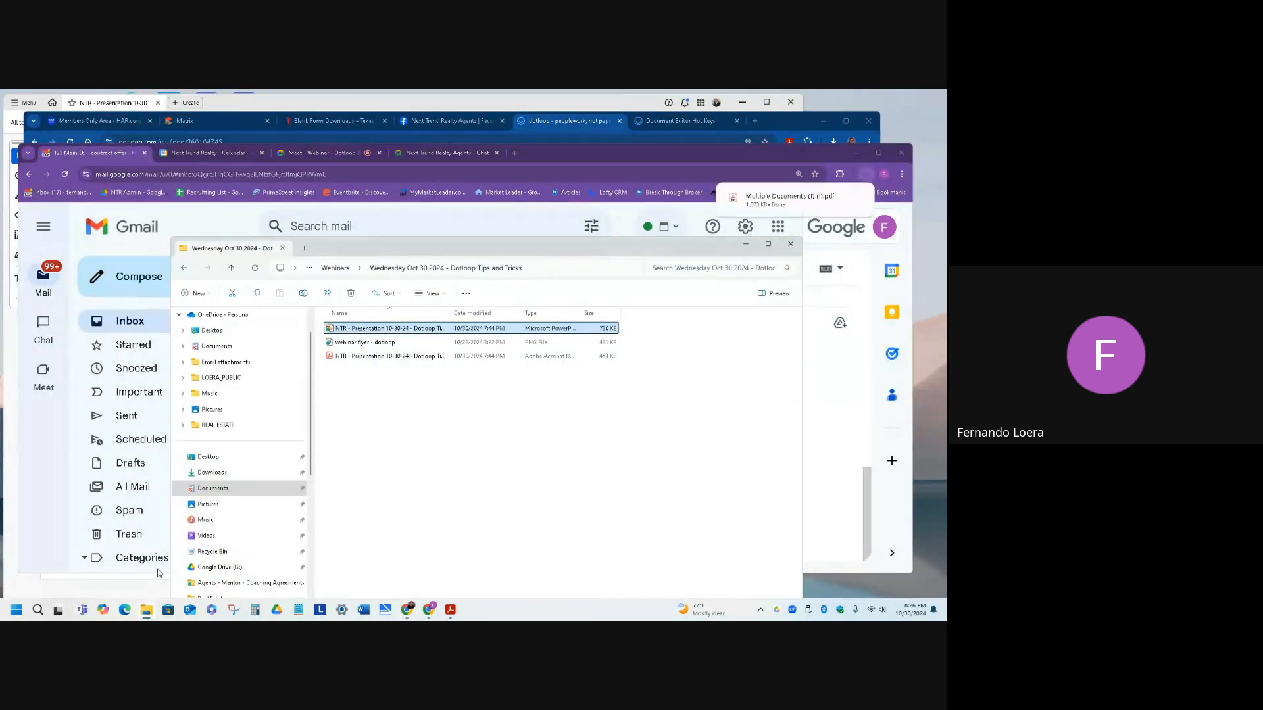
{"action": "left_click", "coordinate": [212, 473]}
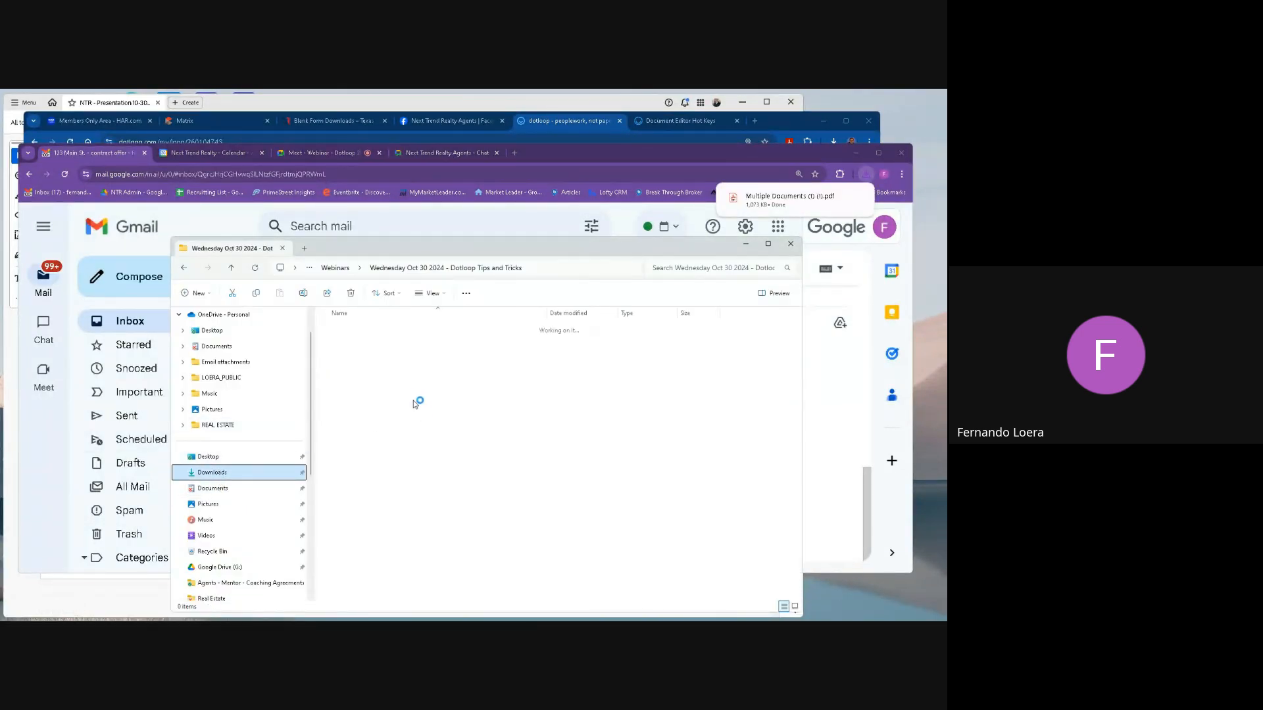
{"action": "left_click", "coordinate": [398, 344]}
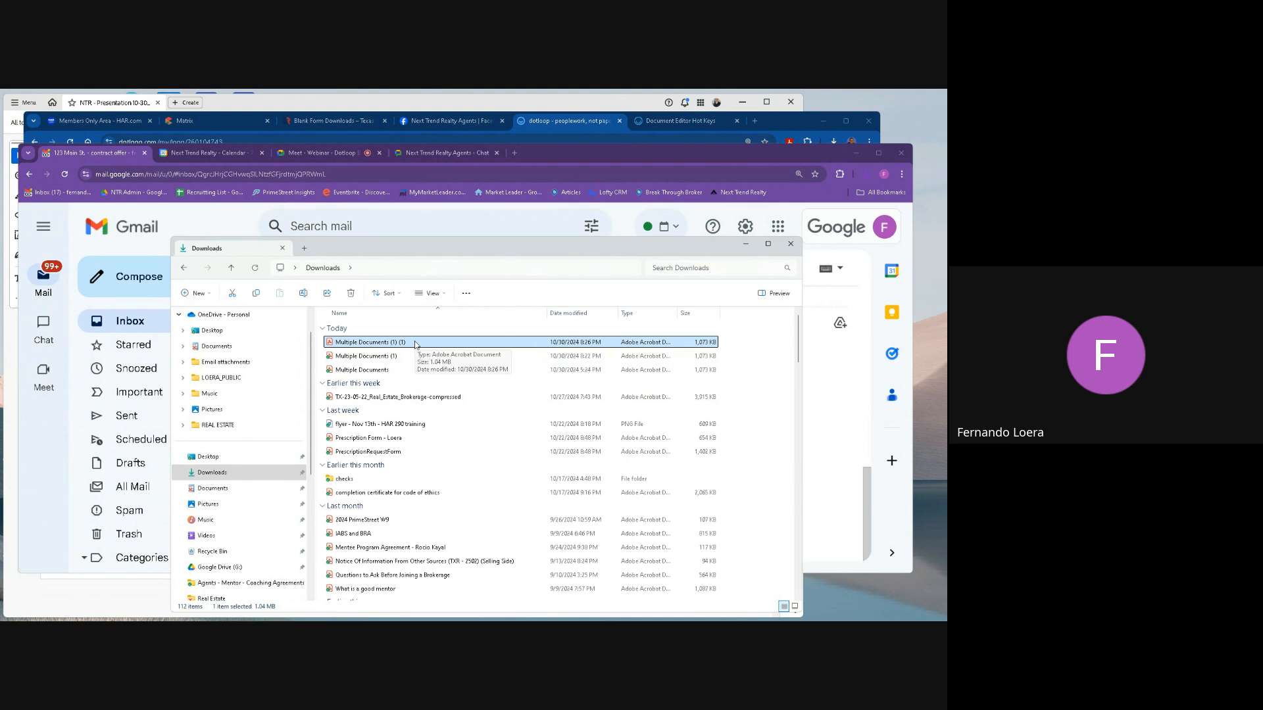
Back in dotloop, upload Multiple Documents (1) (1) from Downloads into the Buying Documents folder, previewing its pages before adding it.
{"action": "left_click", "coordinate": [550, 153]}
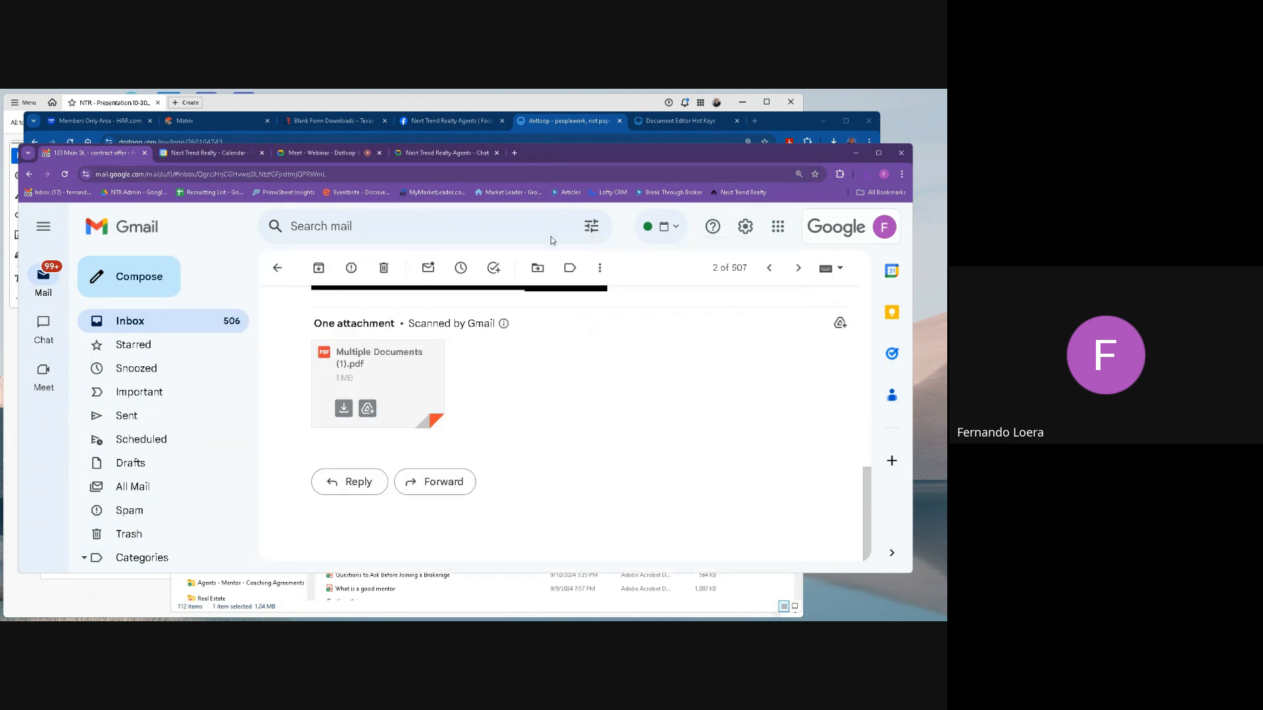
{"action": "left_click", "coordinate": [536, 122]}
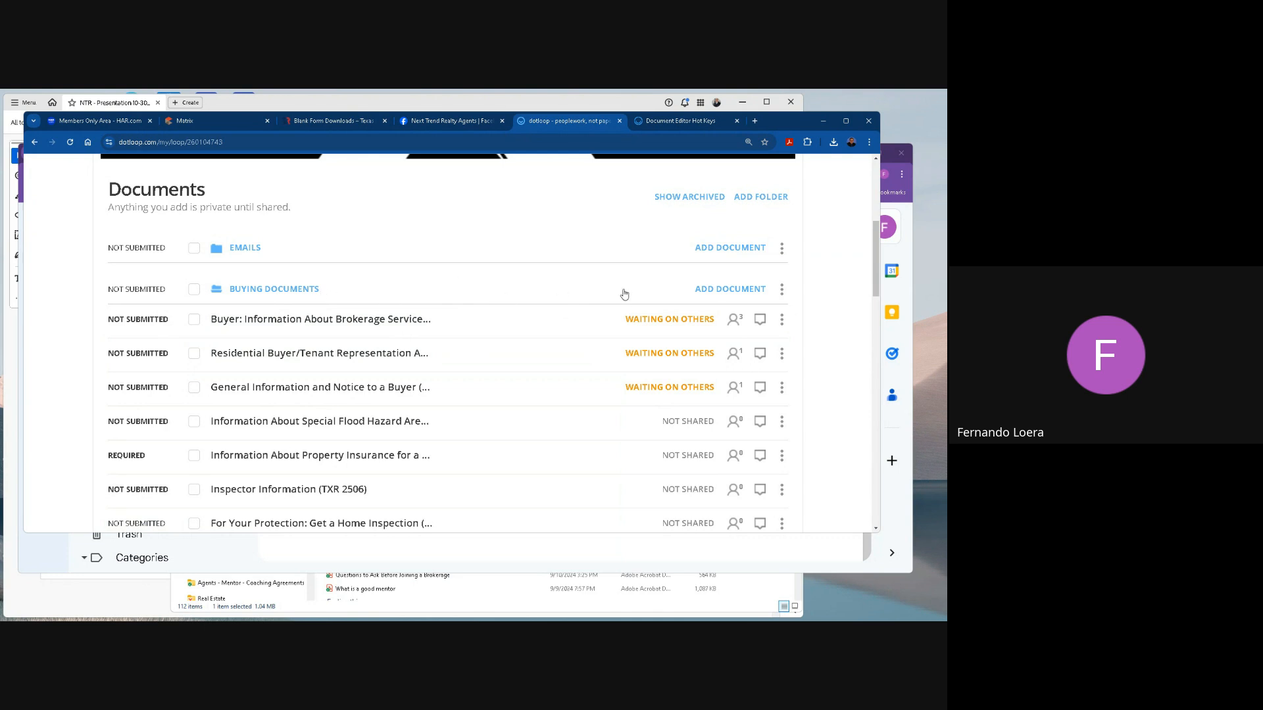
{"action": "left_click", "coordinate": [726, 292]}
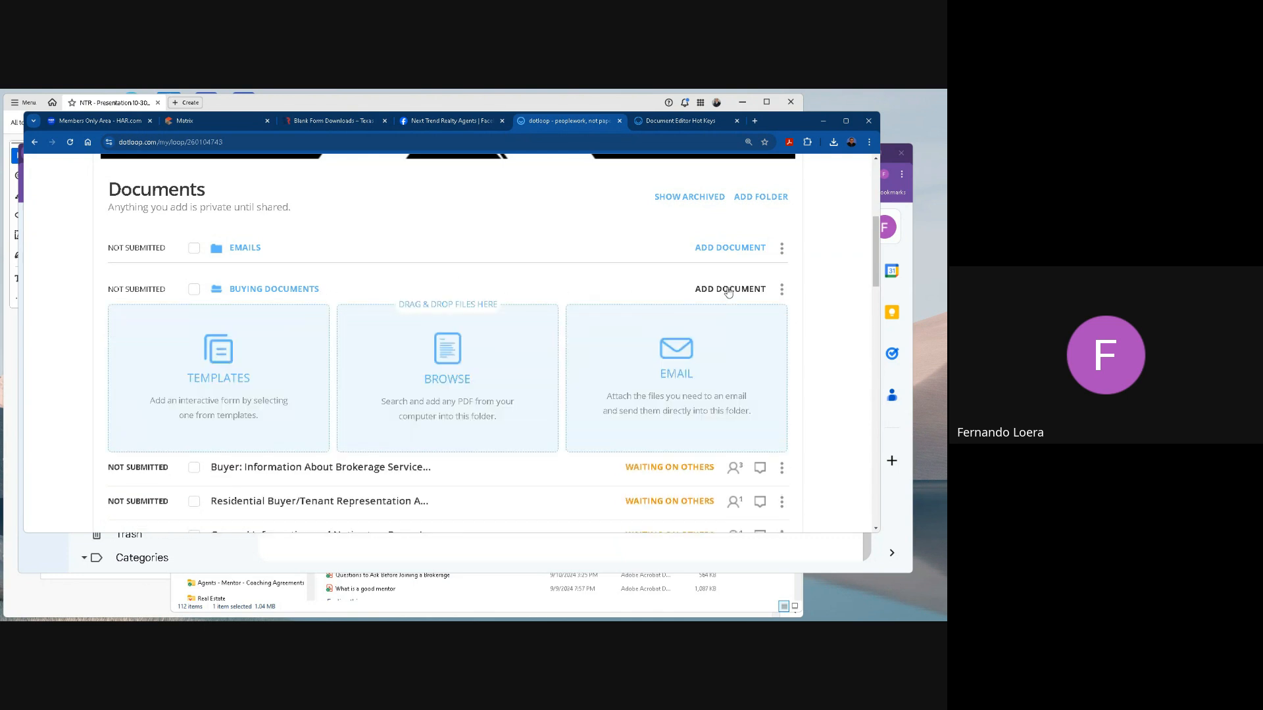
{"action": "left_click", "coordinate": [451, 362]}
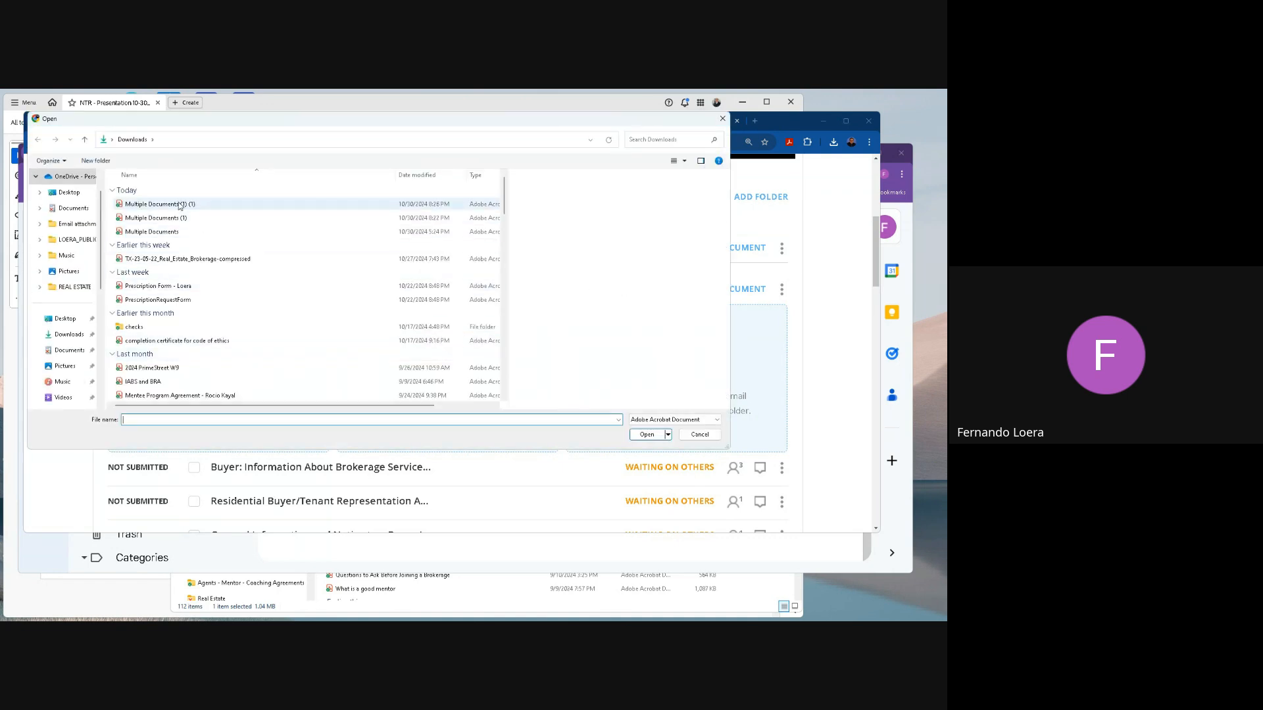
{"action": "left_click", "coordinate": [194, 204]}
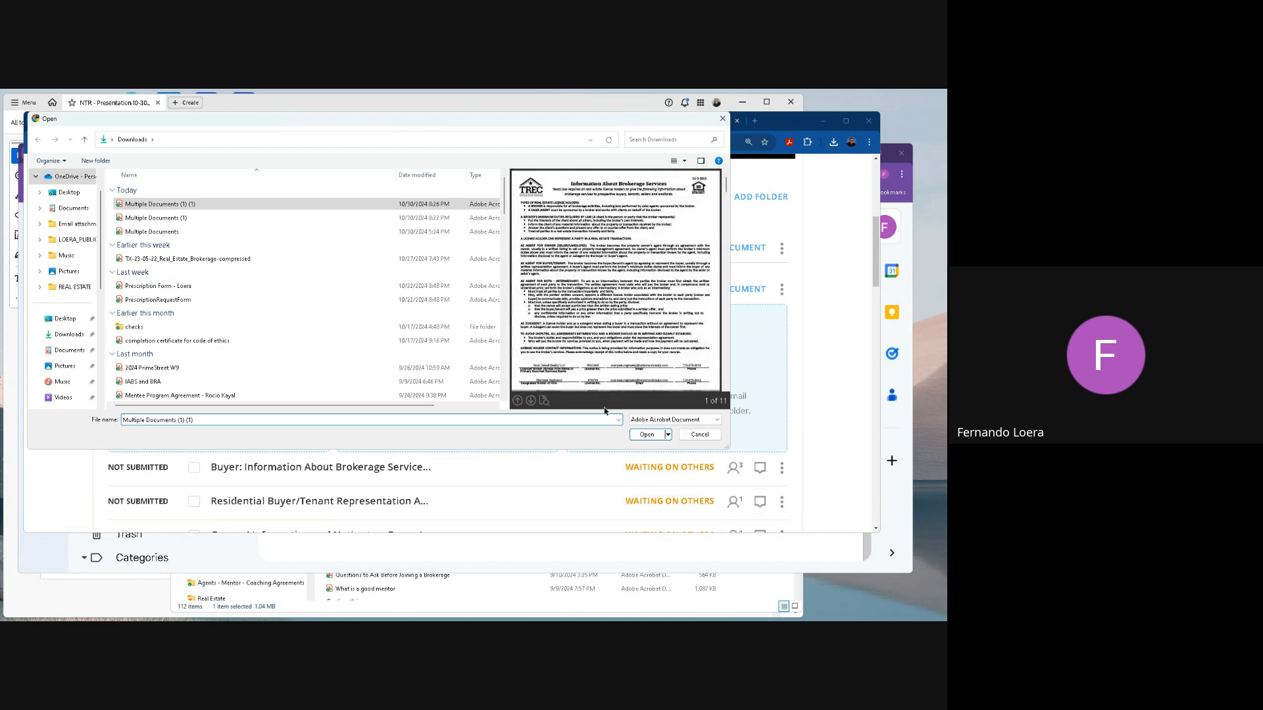
{"action": "left_click", "coordinate": [648, 435]}
{"action": "scroll", "coordinate": [625, 278], "scroll_direction": "down", "scroll_amount": 15}
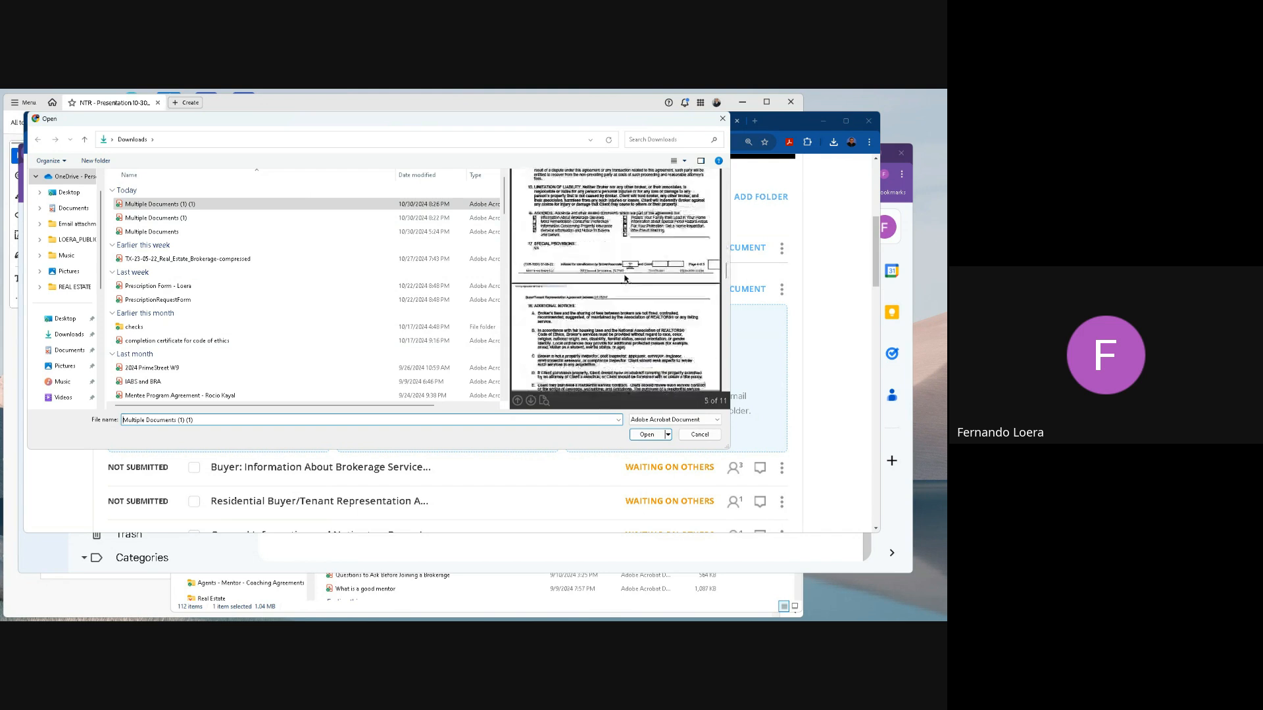
{"action": "scroll", "coordinate": [625, 279], "scroll_direction": "down", "scroll_amount": 10}
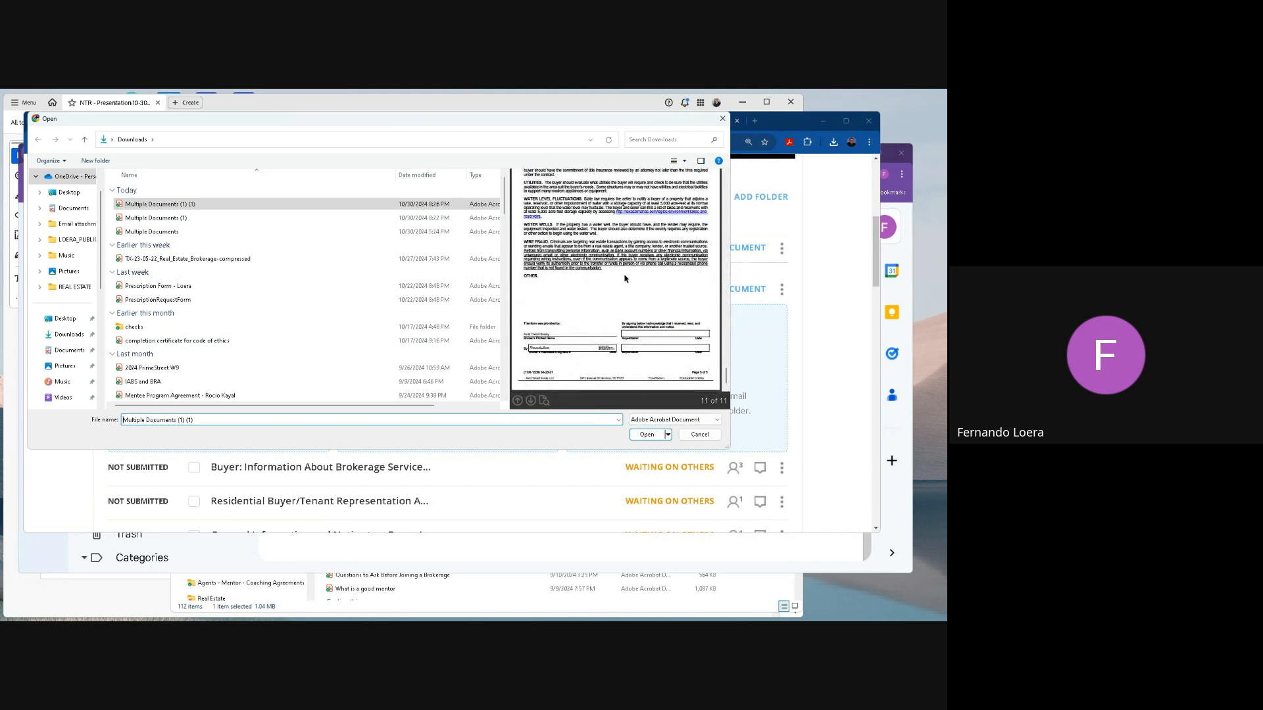
{"action": "left_click", "coordinate": [648, 434]}
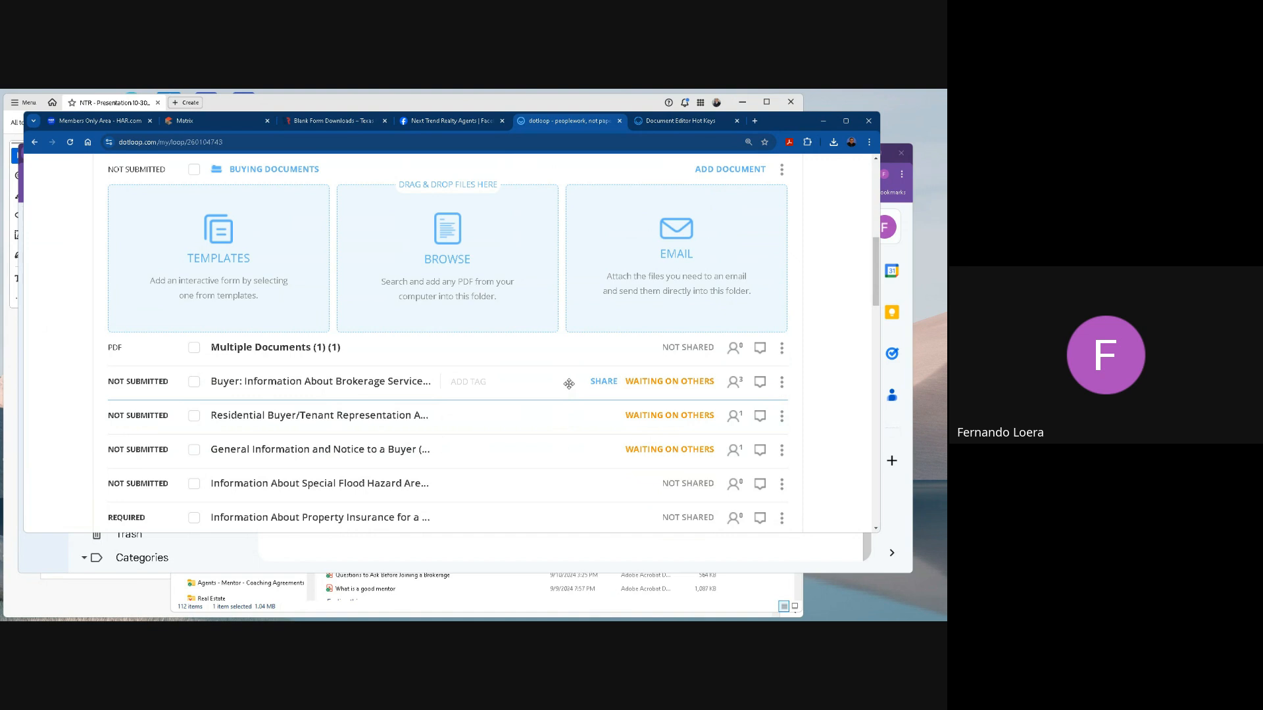
Open the uploaded Multiple Documents (1) (1) and look through the pages of the combined forms.
{"action": "scroll", "coordinate": [301, 361], "scroll_direction": "down", "scroll_amount": 1}
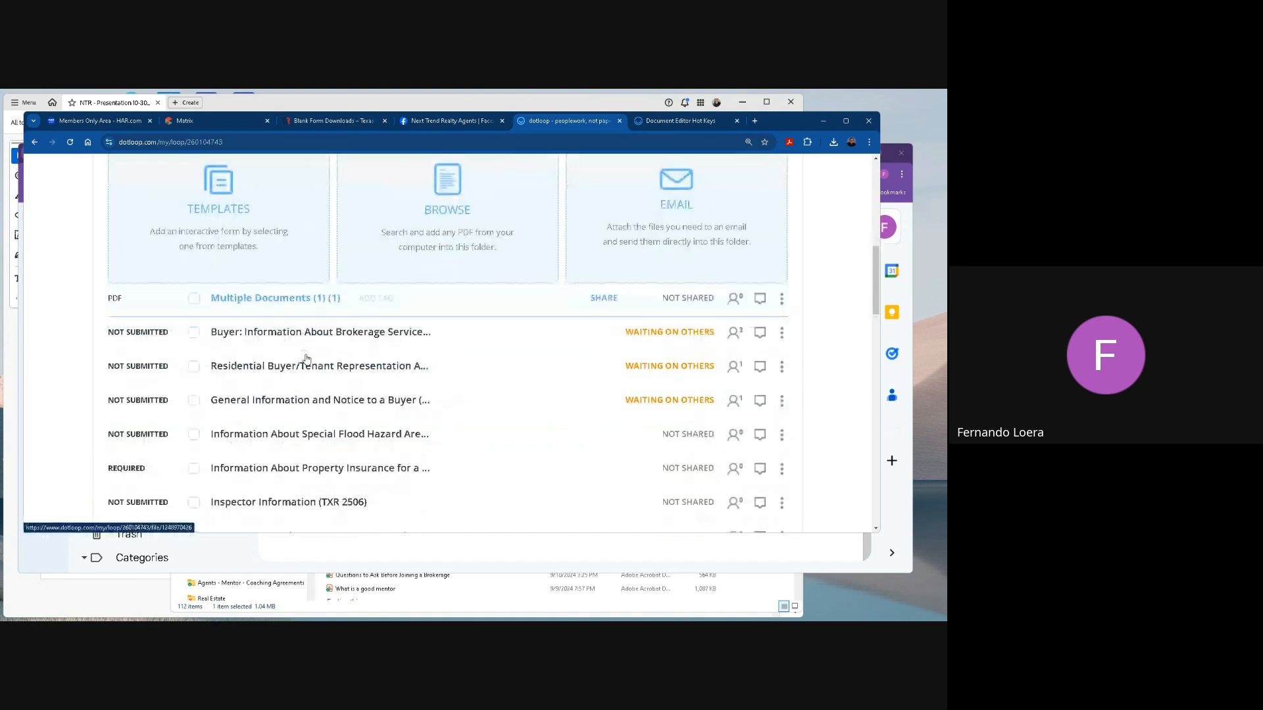
{"action": "left_click", "coordinate": [296, 299]}
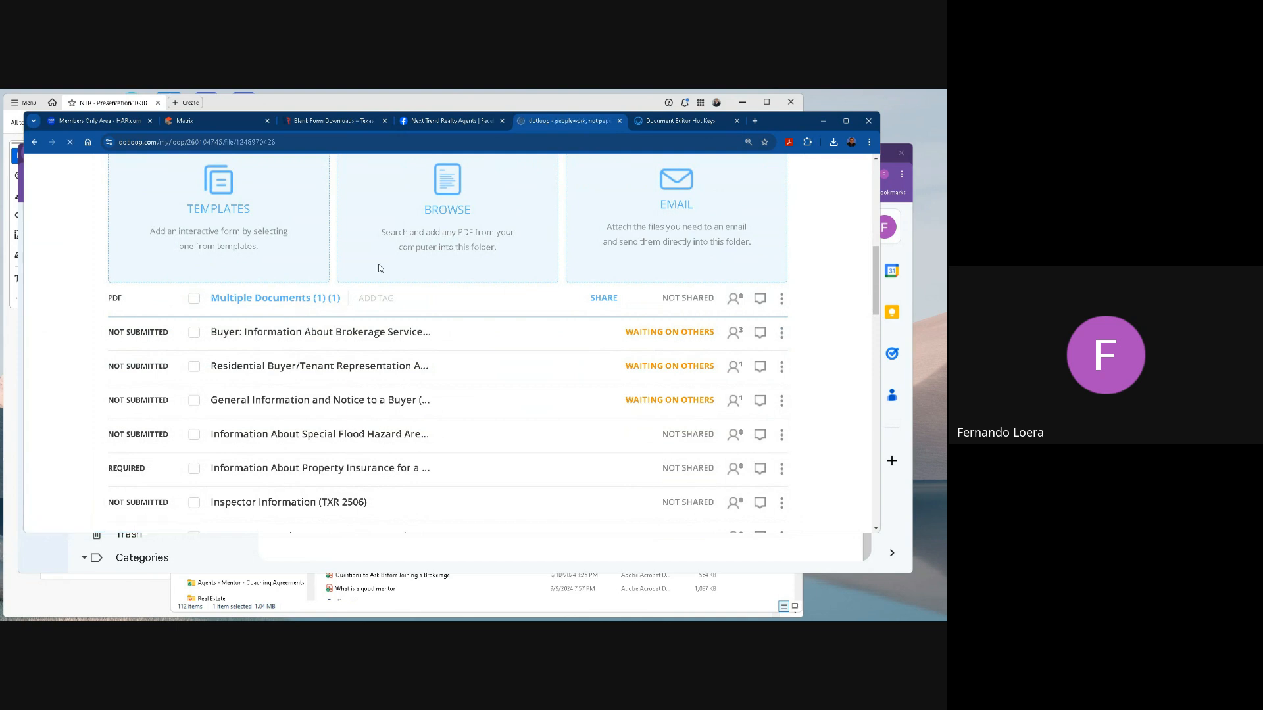
{"action": "scroll", "coordinate": [420, 331], "scroll_direction": "down", "scroll_amount": 15}
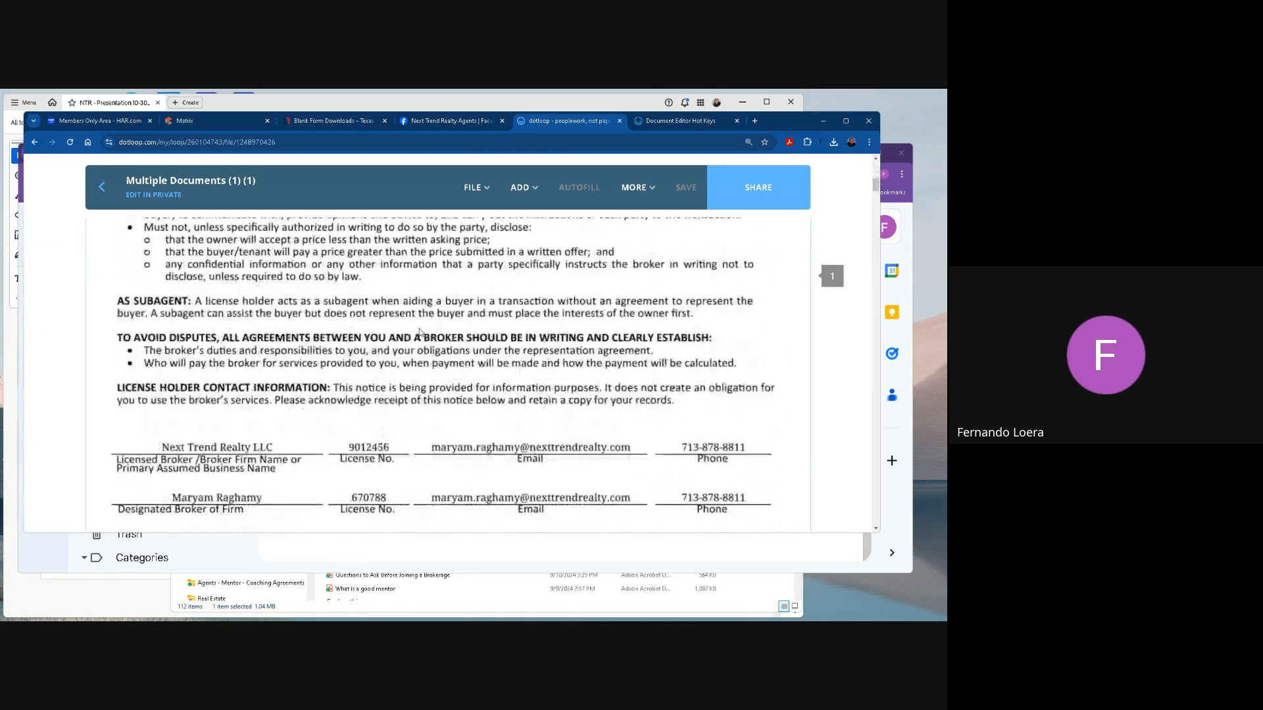
{"action": "scroll", "coordinate": [419, 332], "scroll_direction": "down", "scroll_amount": 20}
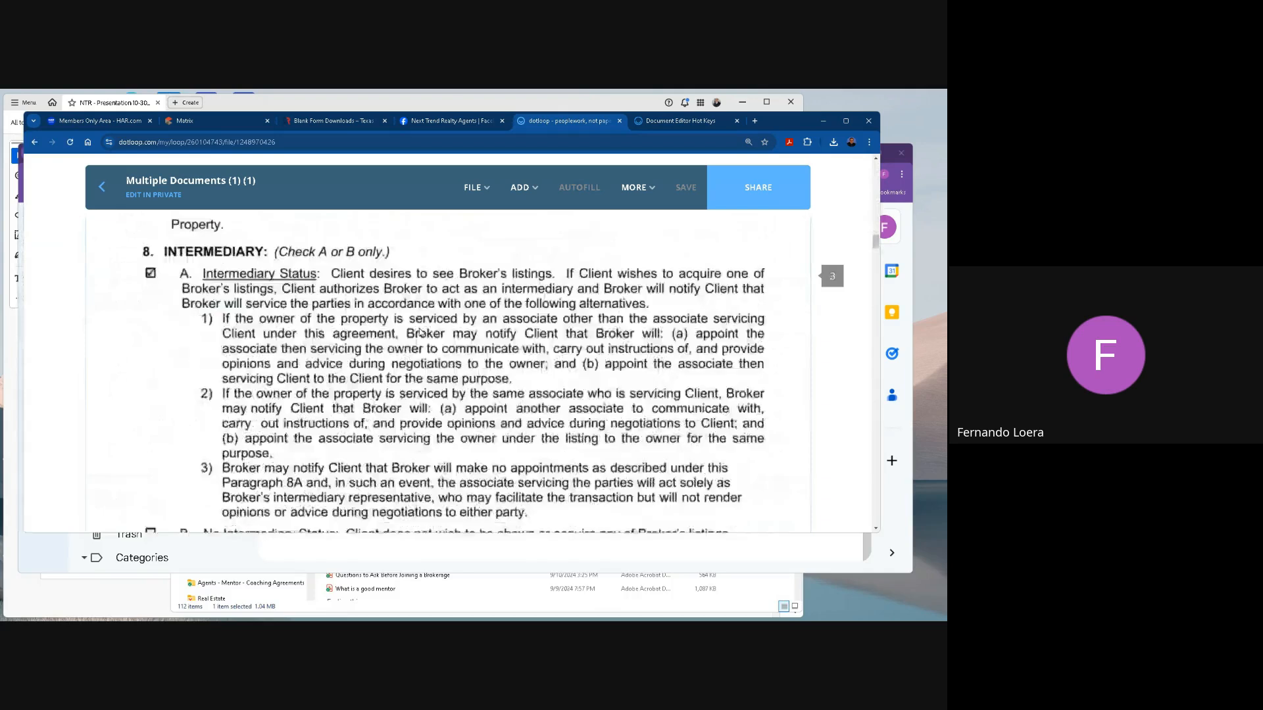
{"action": "scroll", "coordinate": [420, 332], "scroll_direction": "down", "scroll_amount": 10}
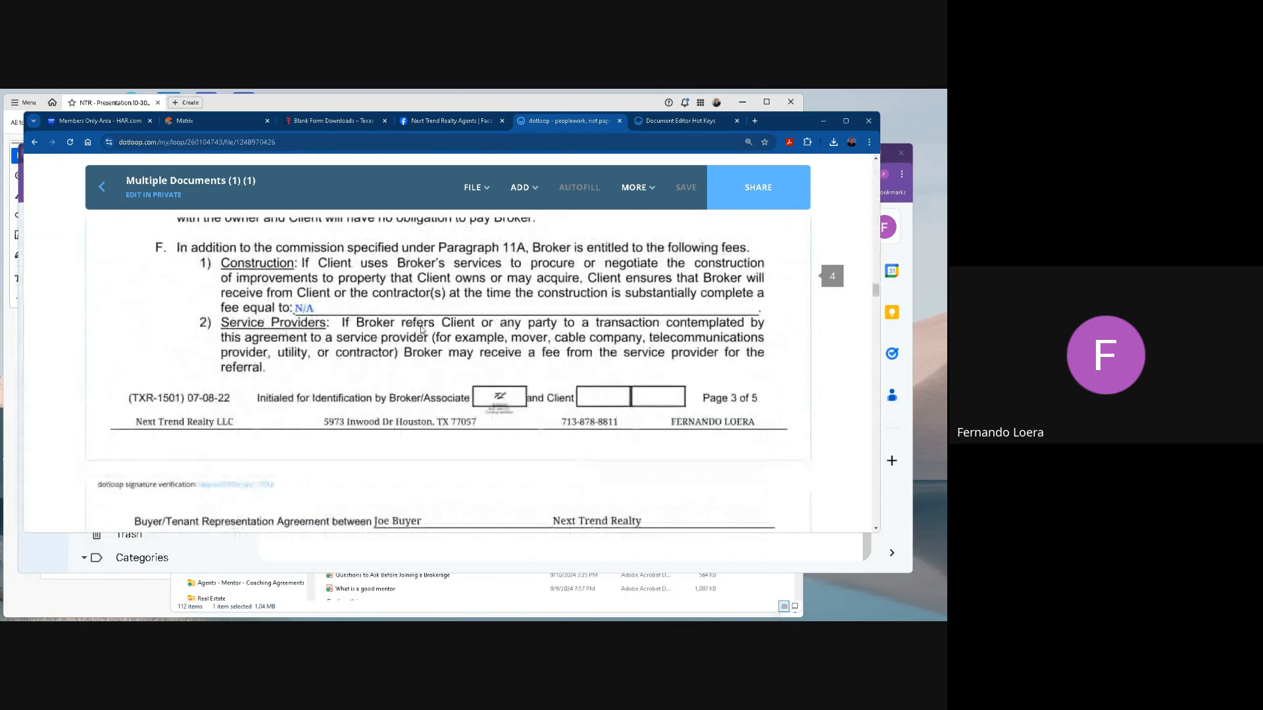
{"action": "scroll", "coordinate": [422, 329], "scroll_direction": "down", "scroll_amount": 8}
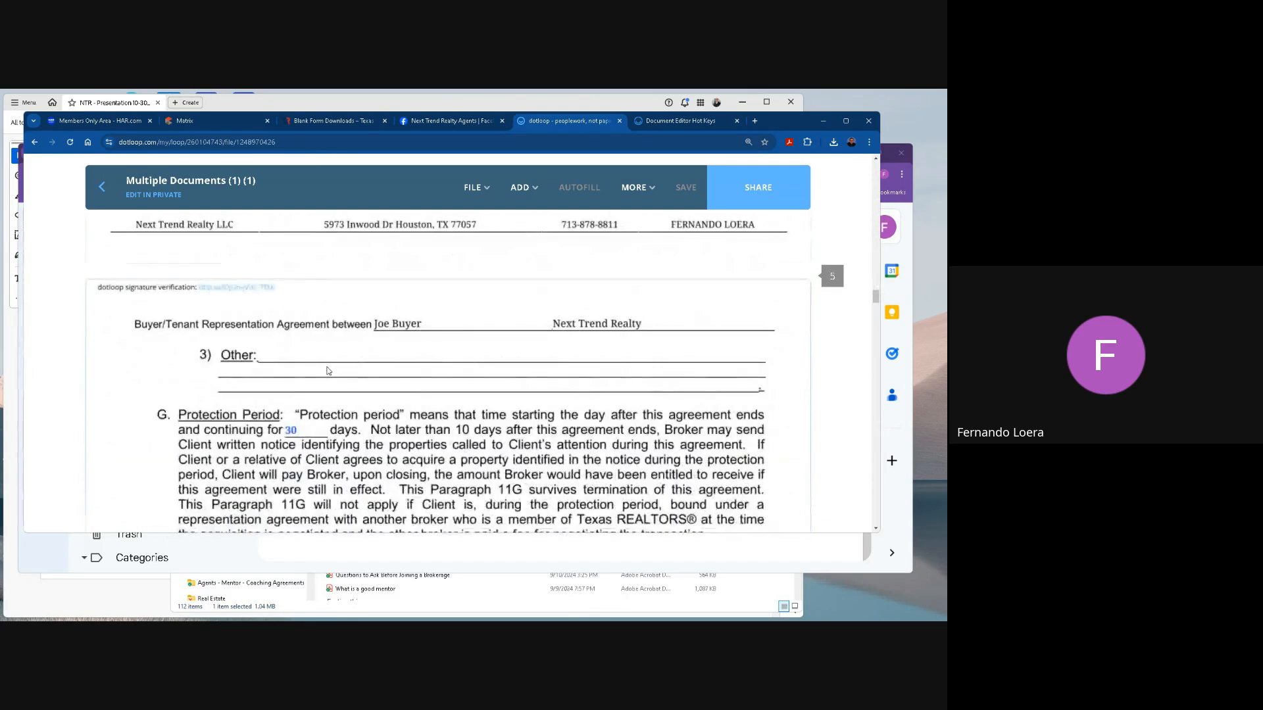
{"action": "scroll", "coordinate": [336, 369], "scroll_direction": "down", "scroll_amount": 15}
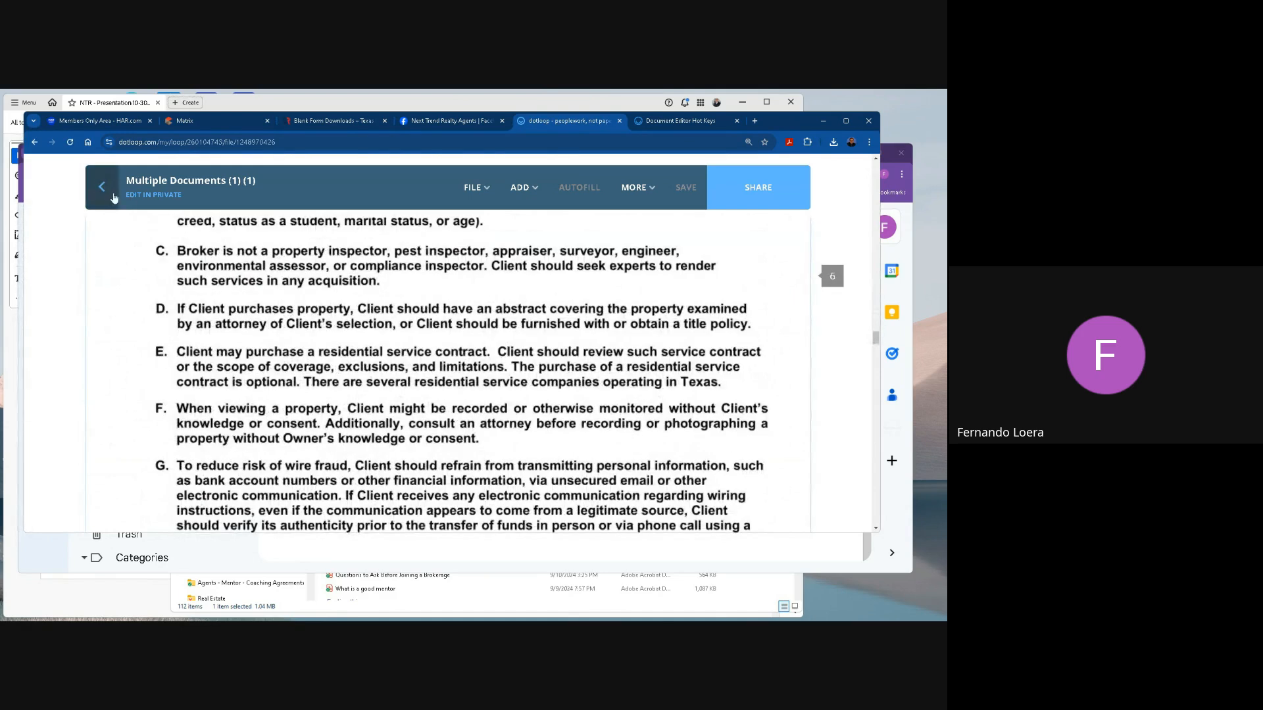
{"action": "scroll", "coordinate": [419, 433], "scroll_direction": "down", "scroll_amount": 10}
{"action": "scroll", "coordinate": [417, 431], "scroll_direction": "down", "scroll_amount": 15}
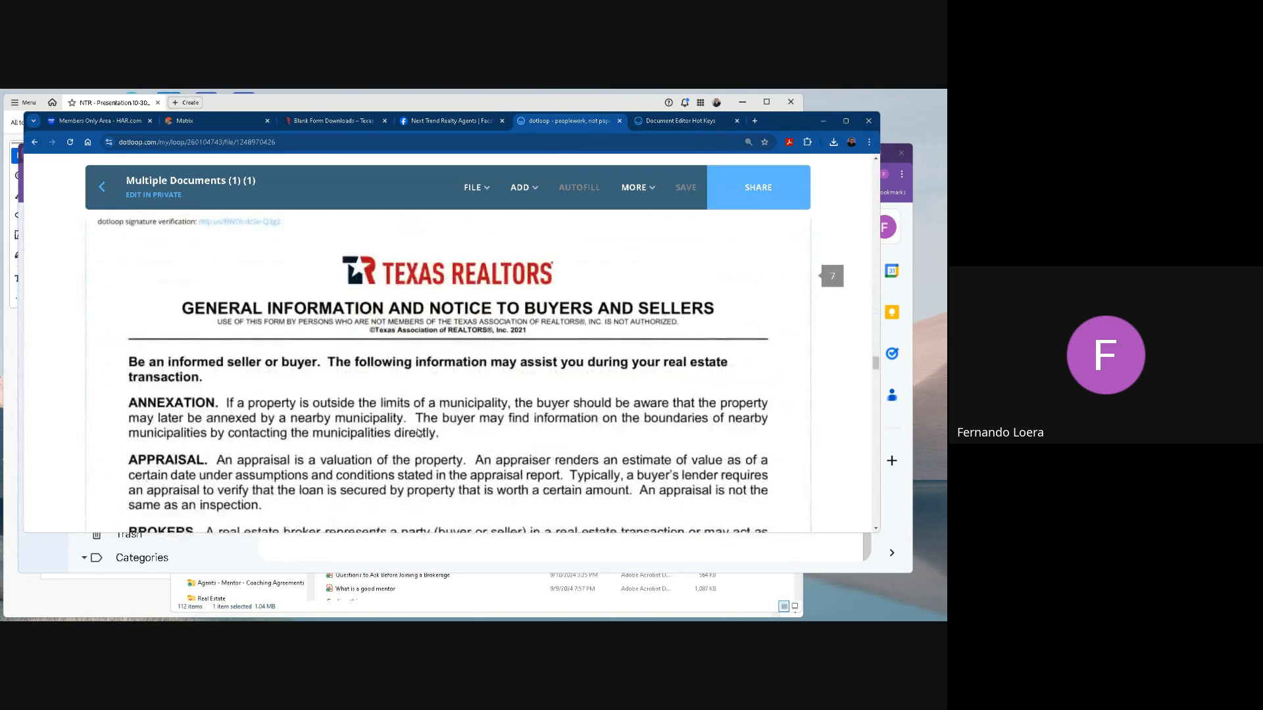
{"action": "scroll", "coordinate": [417, 432], "scroll_direction": "down", "scroll_amount": 15}
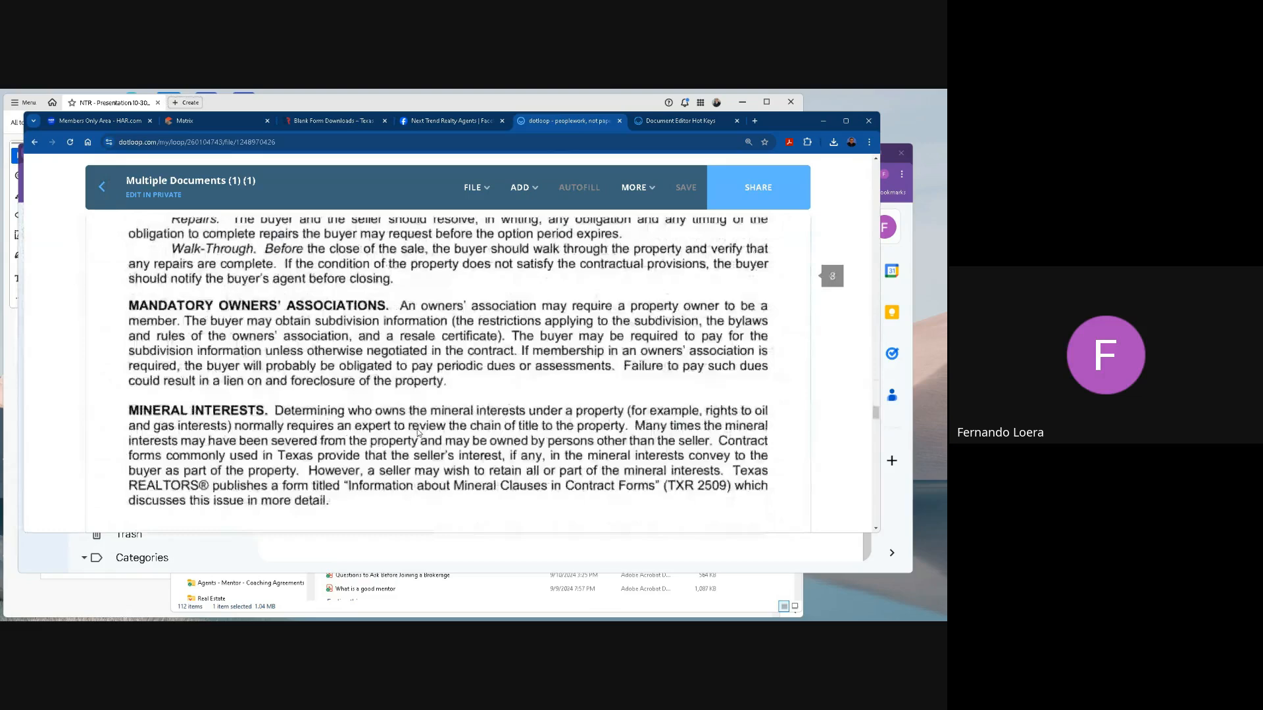
{"action": "scroll", "coordinate": [417, 432], "scroll_direction": "down", "scroll_amount": 7}
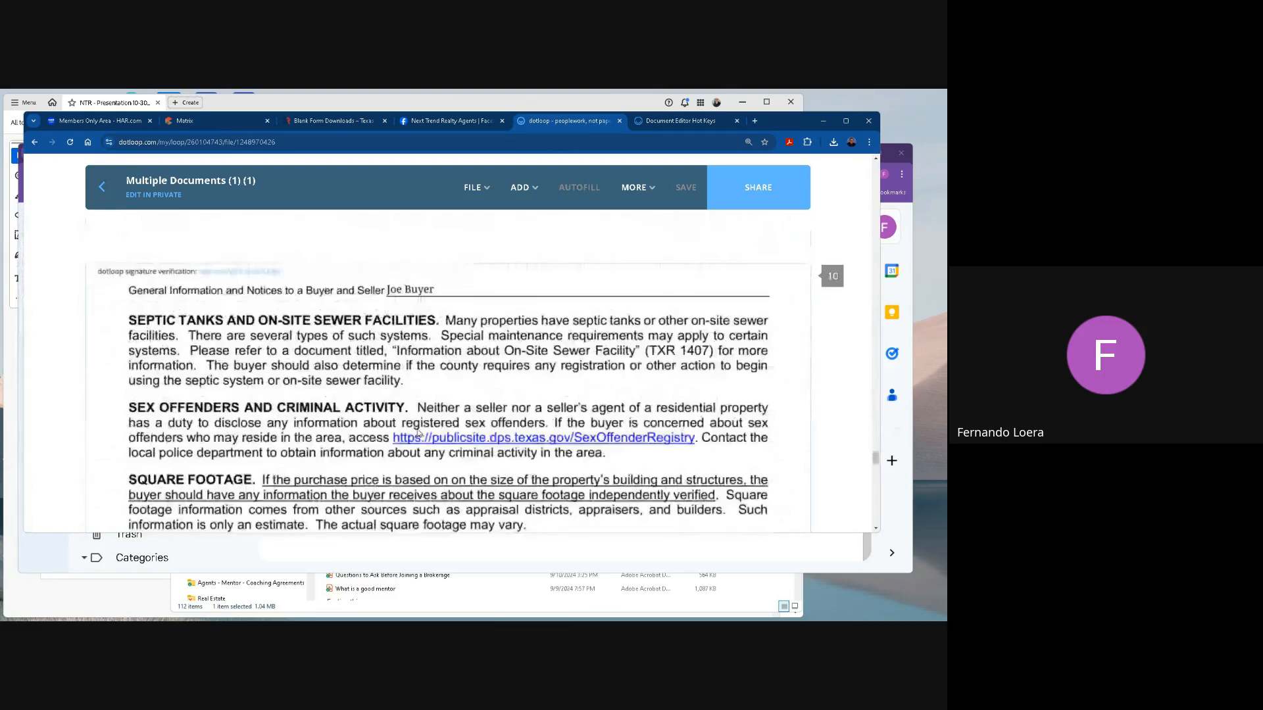
{"action": "scroll", "coordinate": [443, 448], "scroll_direction": "up", "scroll_amount": 10}
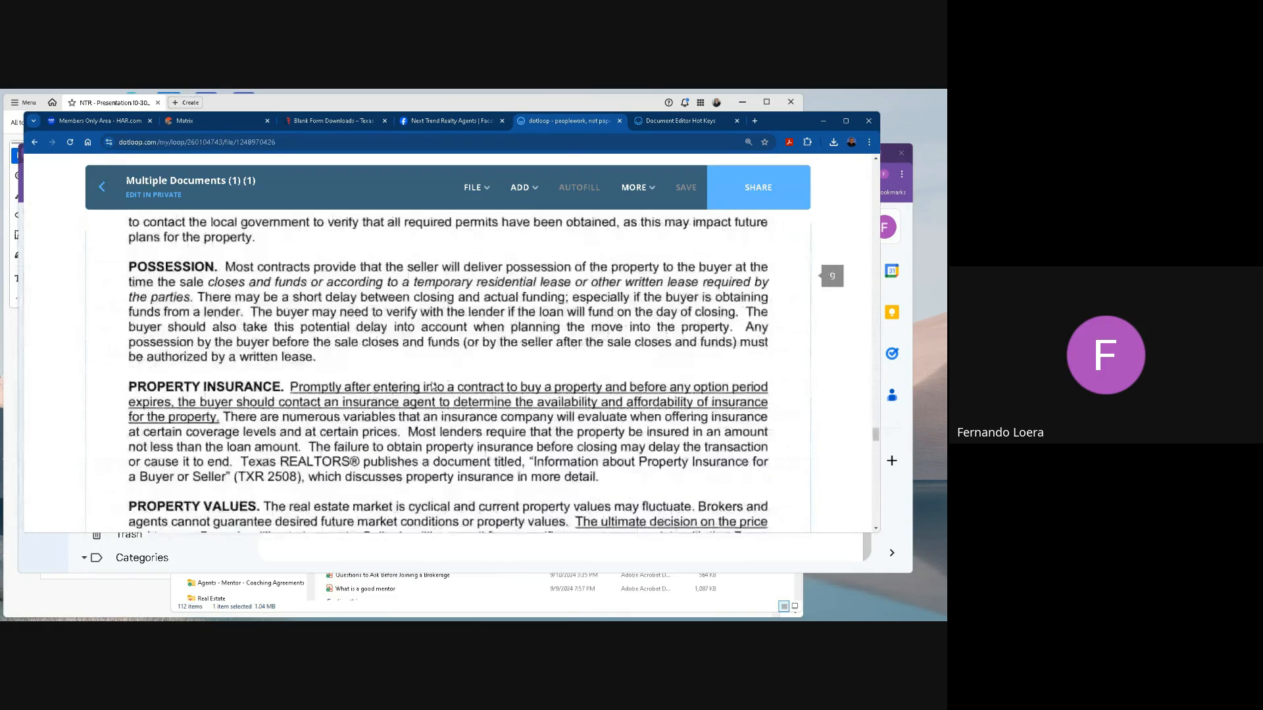
Go back to page 1 of the combined PDF and examine where each of the three forms begins.
{"action": "left_click_drag", "start_coordinate": [881, 413], "coordinate": [866, 173]}
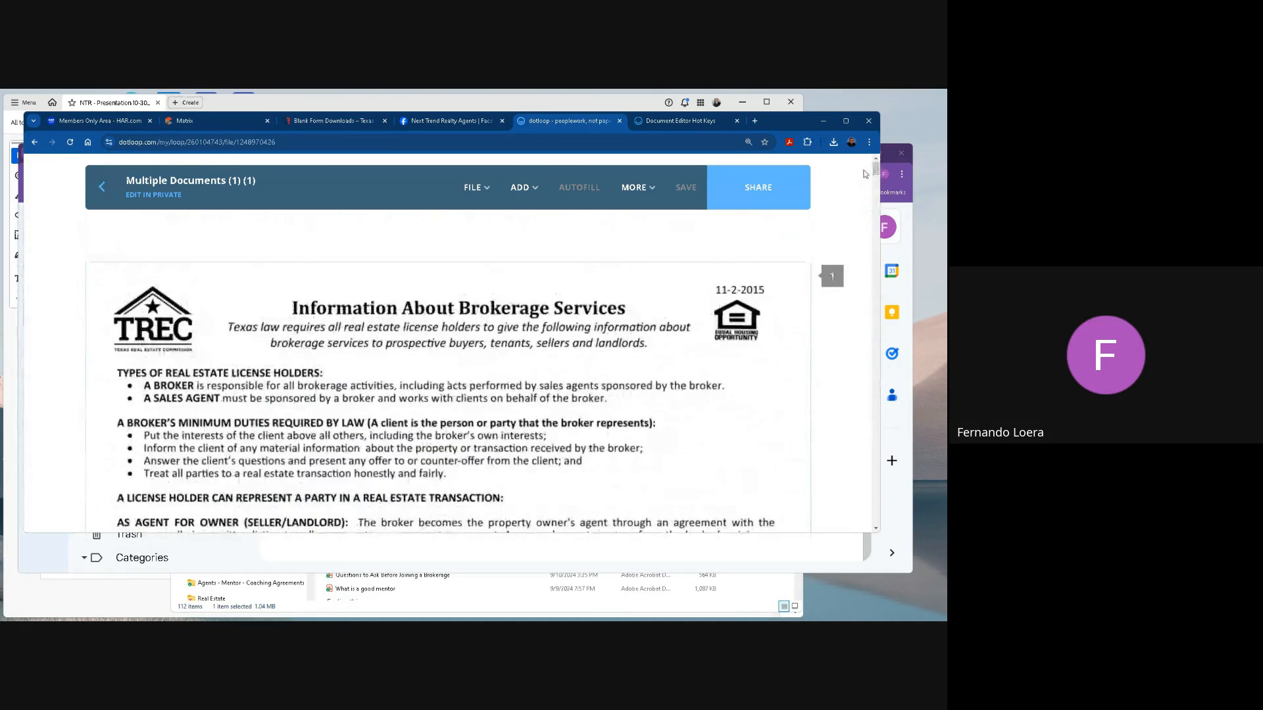
{"action": "scroll", "coordinate": [474, 381], "scroll_direction": "down", "scroll_amount": 10}
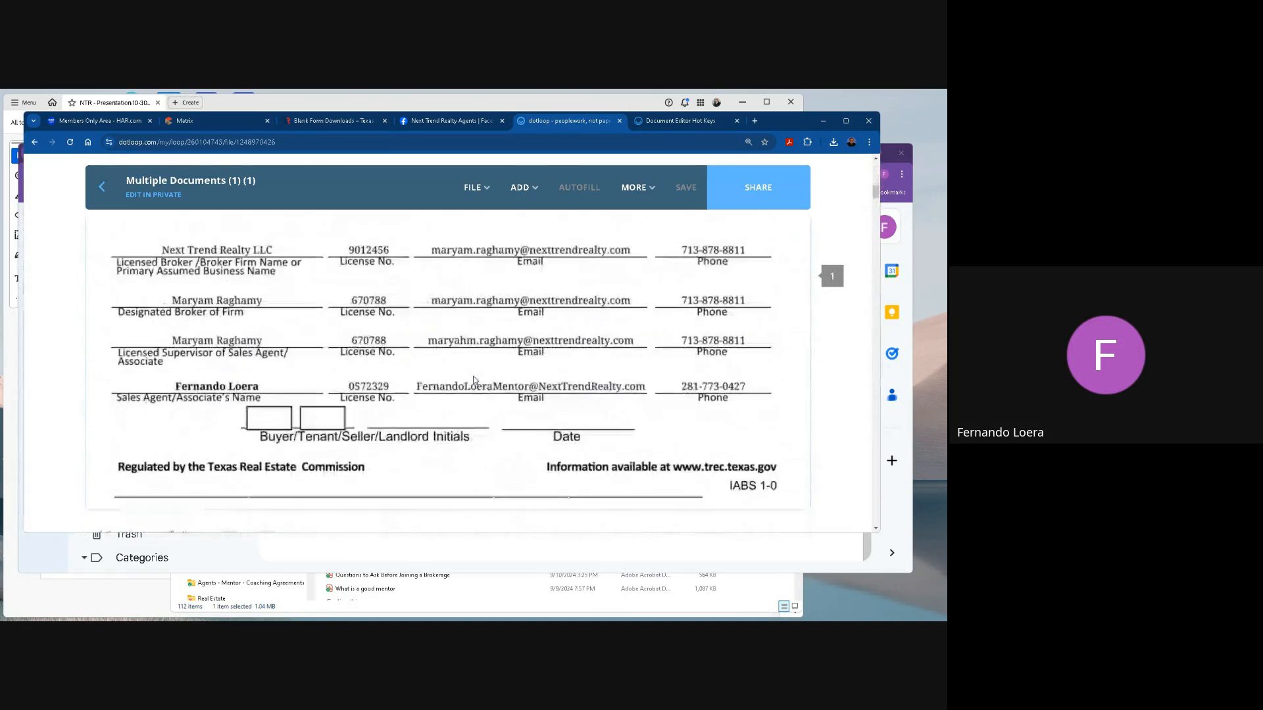
{"action": "scroll", "coordinate": [474, 381], "scroll_direction": "down", "scroll_amount": 5}
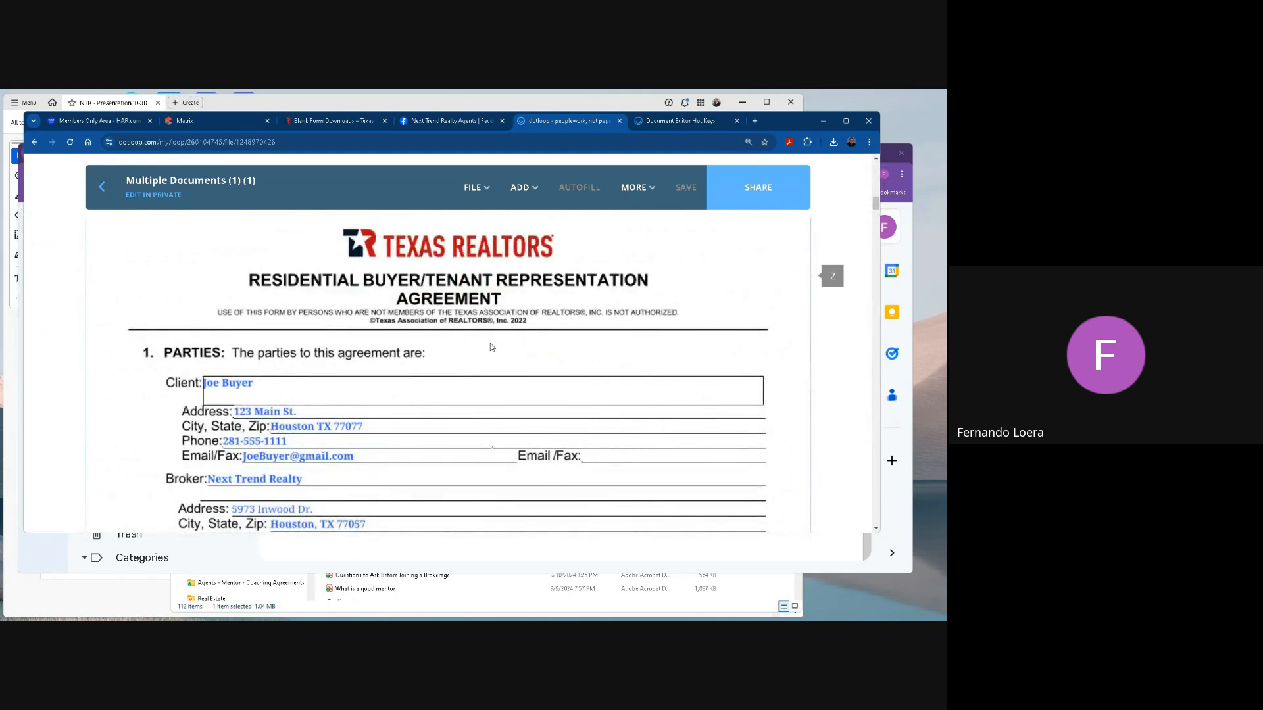
{"action": "scroll", "coordinate": [478, 357], "scroll_direction": "down", "scroll_amount": 20}
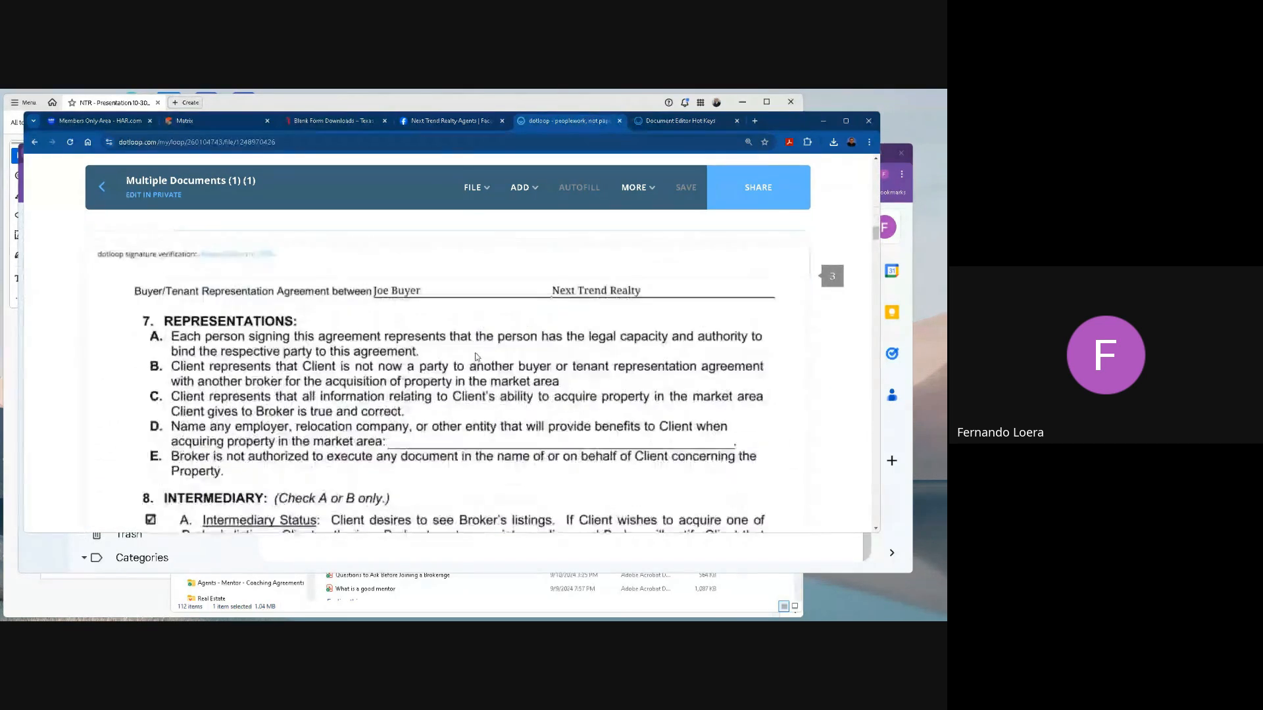
{"action": "scroll", "coordinate": [478, 357], "scroll_direction": "down", "scroll_amount": 20}
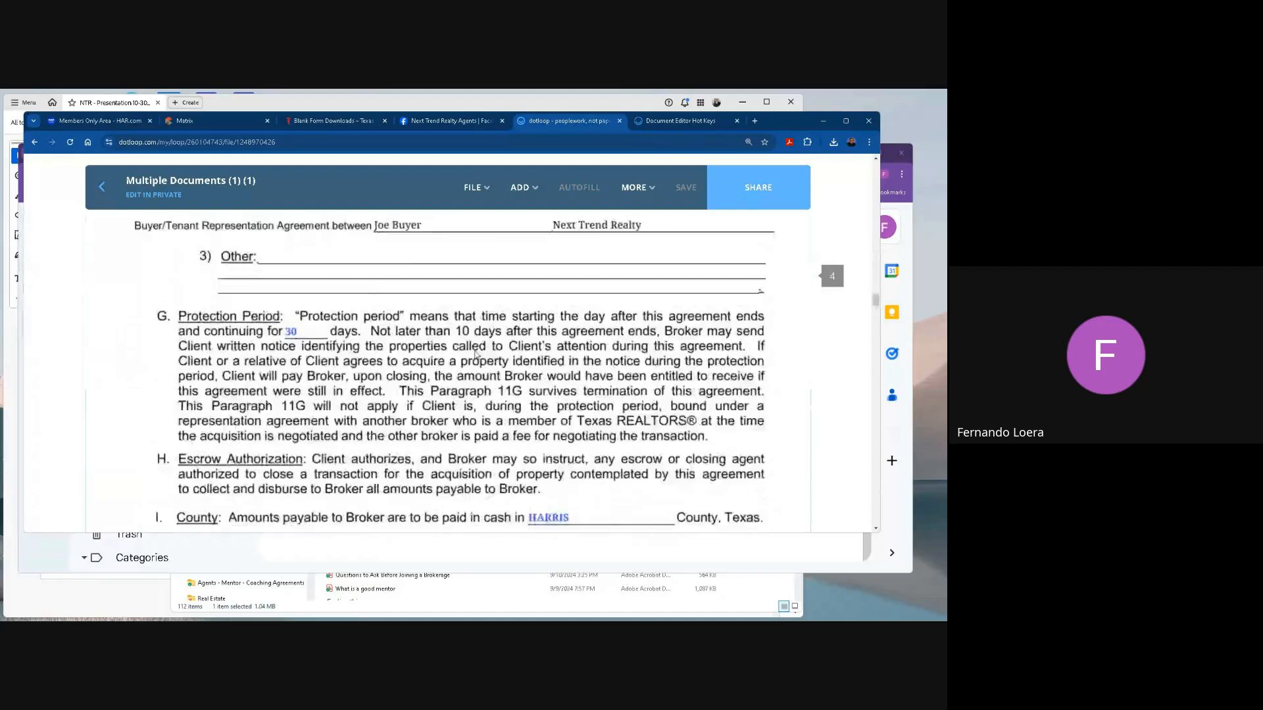
{"action": "scroll", "coordinate": [477, 355], "scroll_direction": "down", "scroll_amount": 4}
{"action": "scroll", "coordinate": [477, 355], "scroll_direction": "up", "scroll_amount": 5}
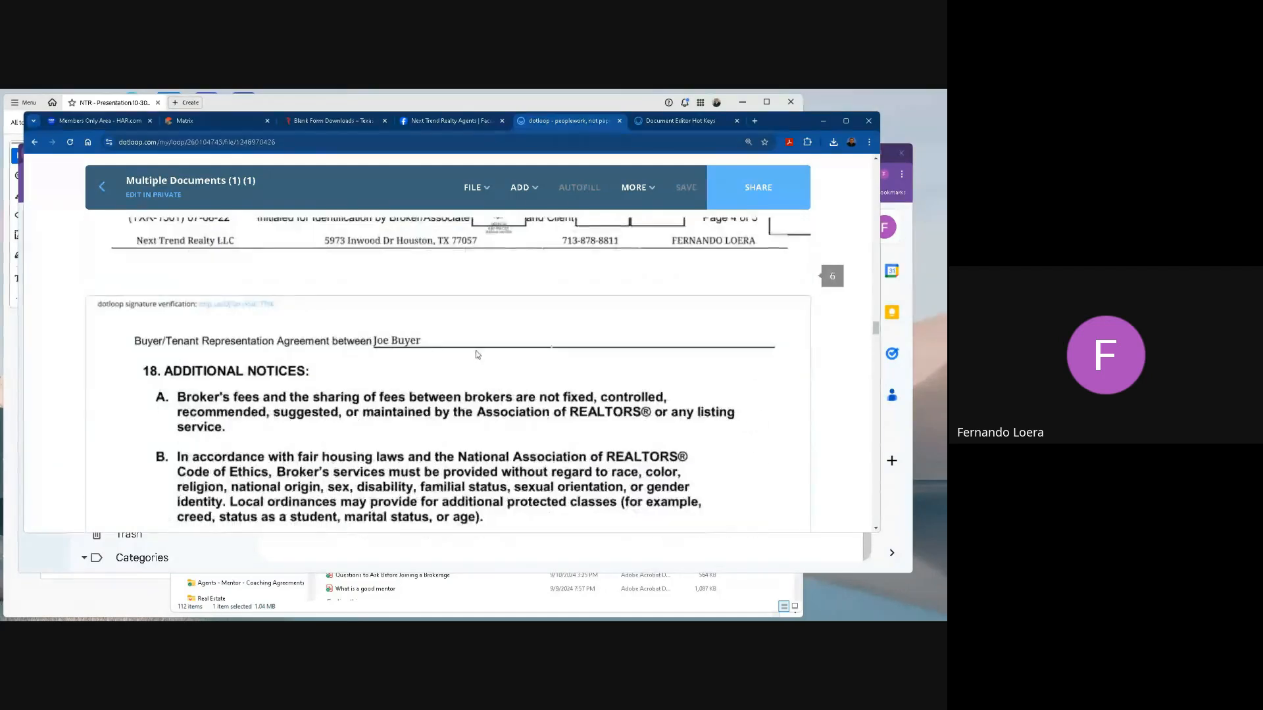
{"action": "scroll", "coordinate": [478, 355], "scroll_direction": "down", "scroll_amount": 12}
{"action": "scroll", "coordinate": [478, 355], "scroll_direction": "down", "scroll_amount": 3}
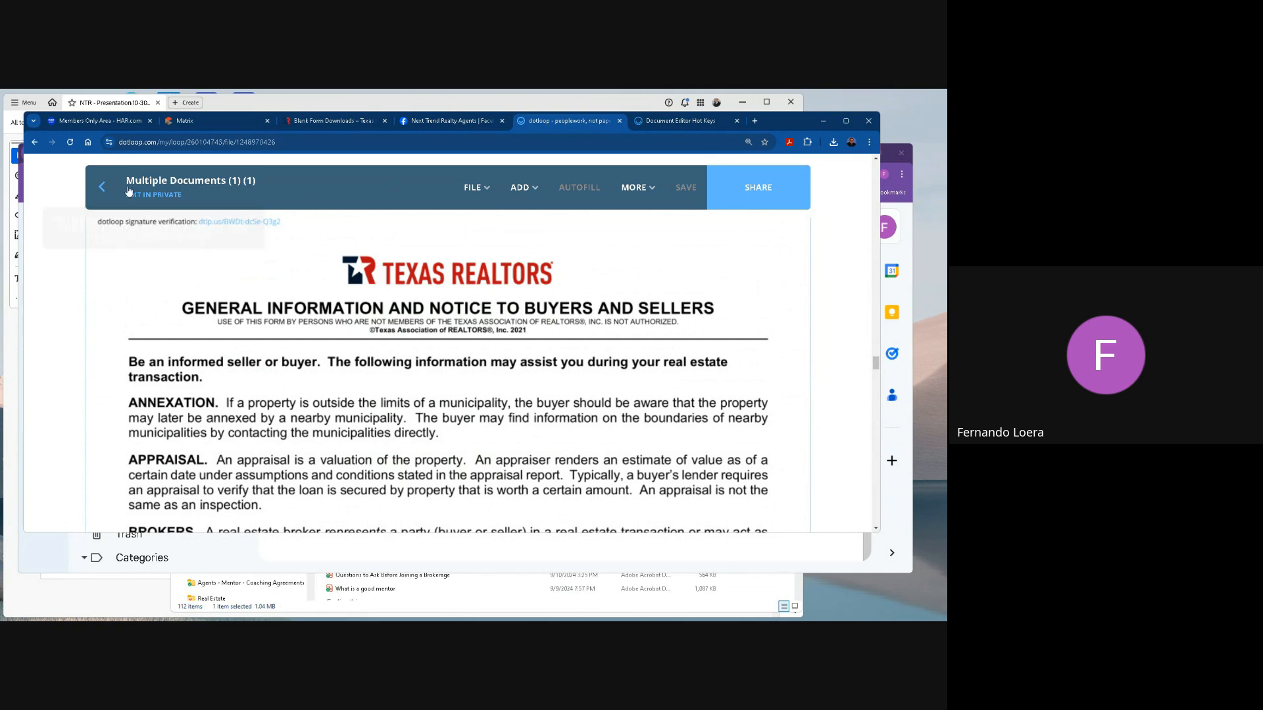
Return to the loop's document list and highlight the PDF label beside Multiple Documents (1) (1).
{"action": "left_click", "coordinate": [102, 187]}
{"action": "scroll", "coordinate": [204, 419], "scroll_direction": "down", "scroll_amount": 3}
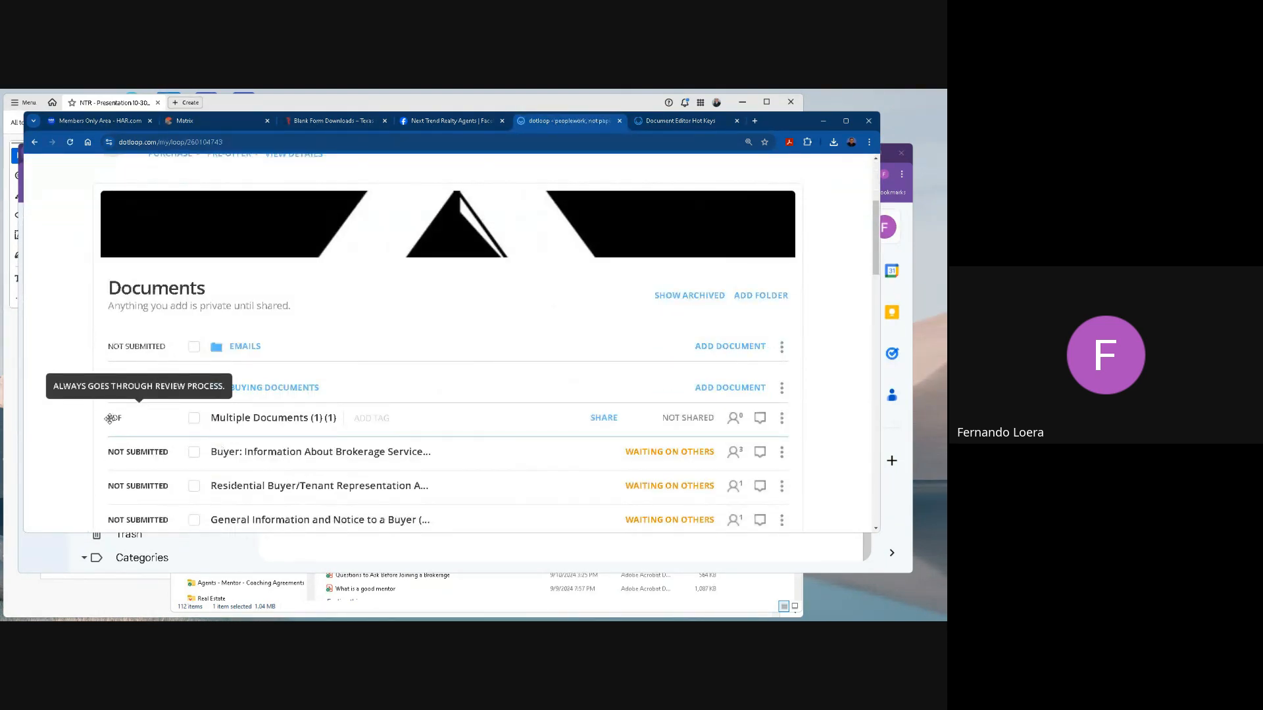
{"action": "double_click", "coordinate": [125, 417]}
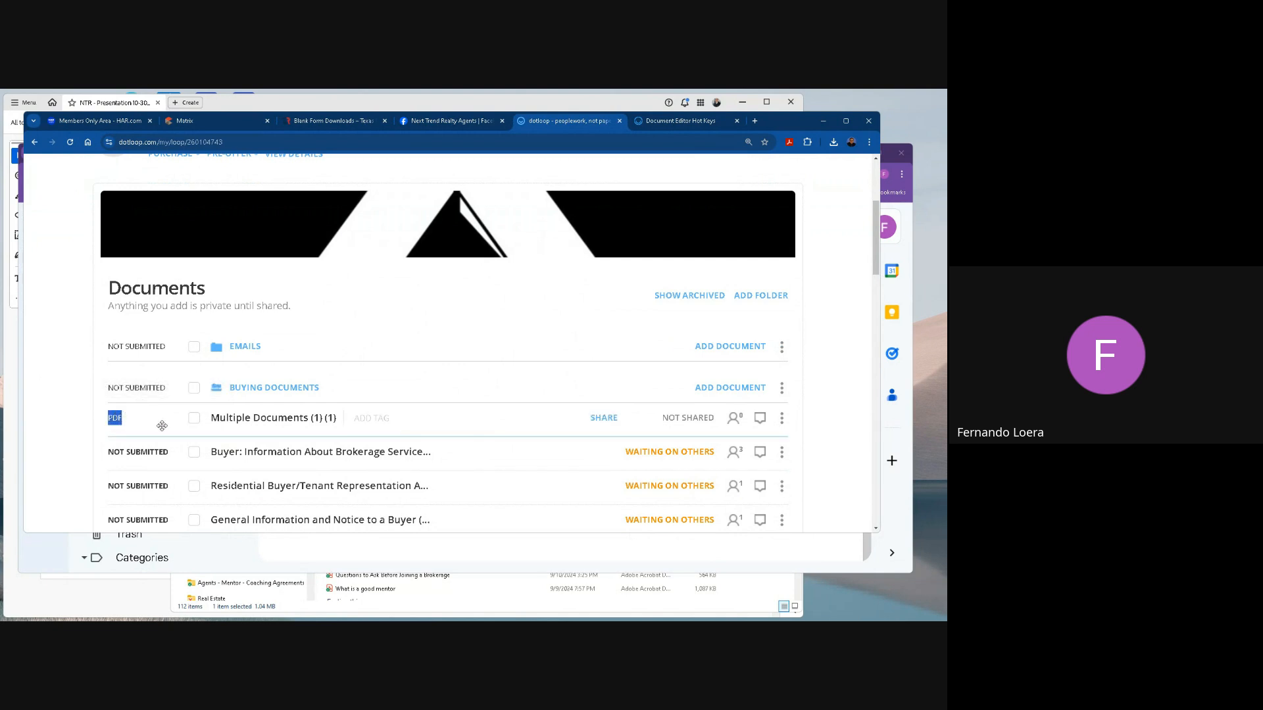
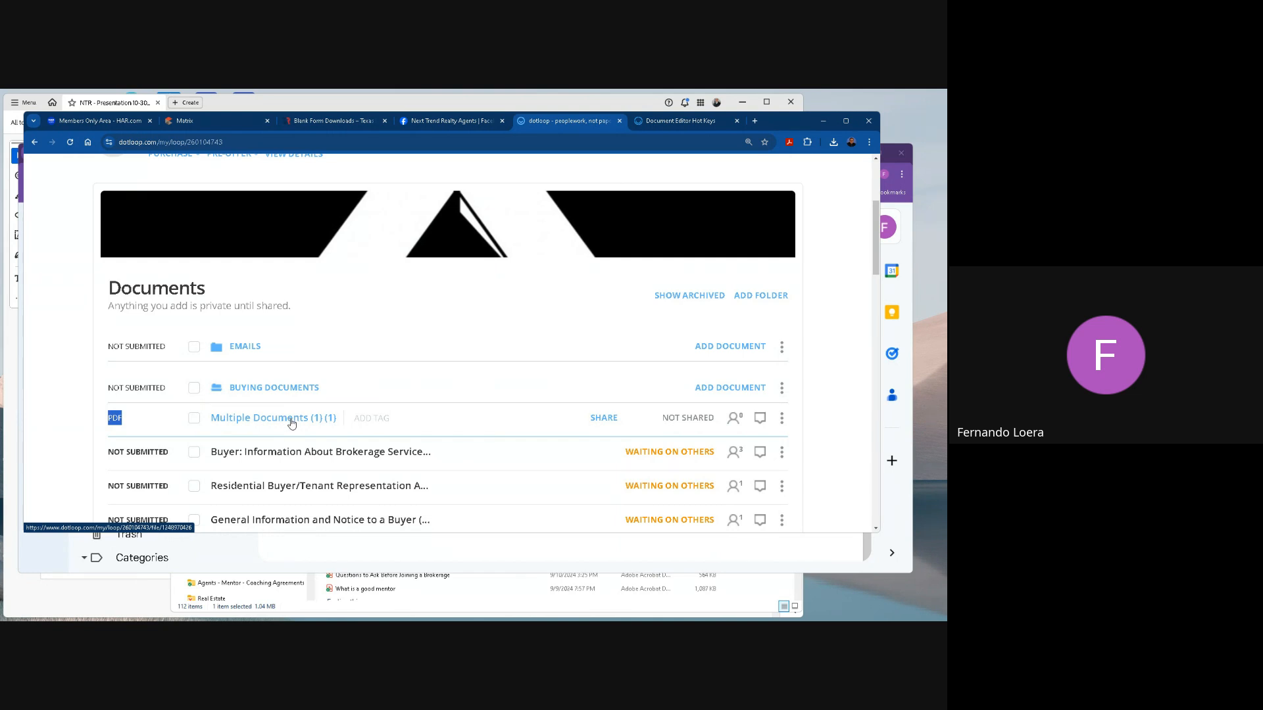
Open Multiple Documents (1) (1) from the loop and set up a document split into 3 files.
{"action": "left_click", "coordinate": [292, 421]}
{"action": "left_click", "coordinate": [537, 190]}
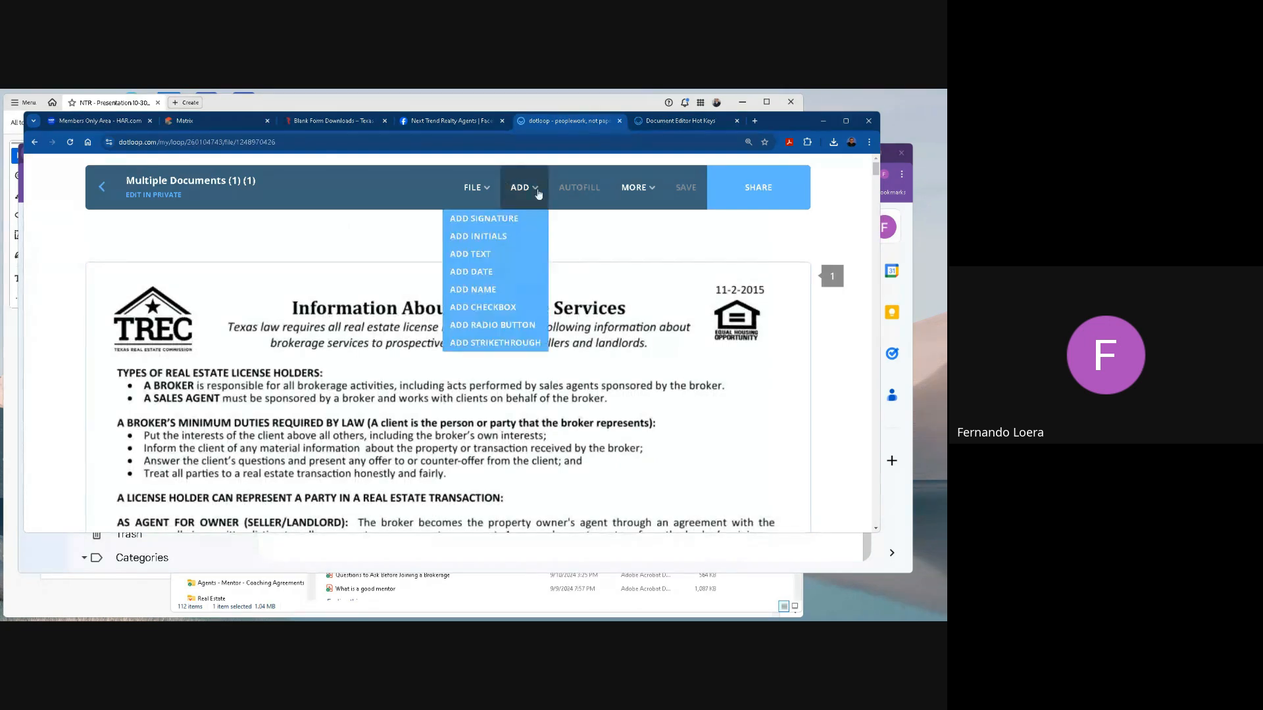
{"action": "left_click", "coordinate": [472, 189]}
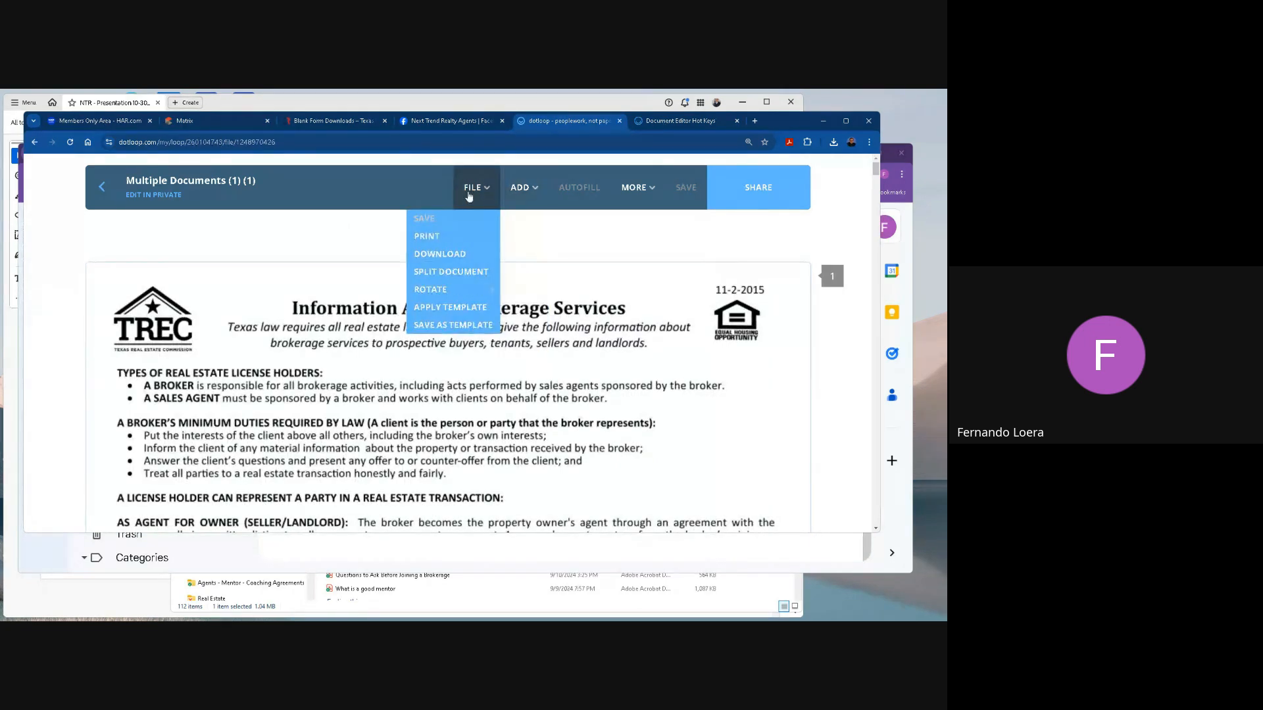
{"action": "left_click", "coordinate": [466, 273]}
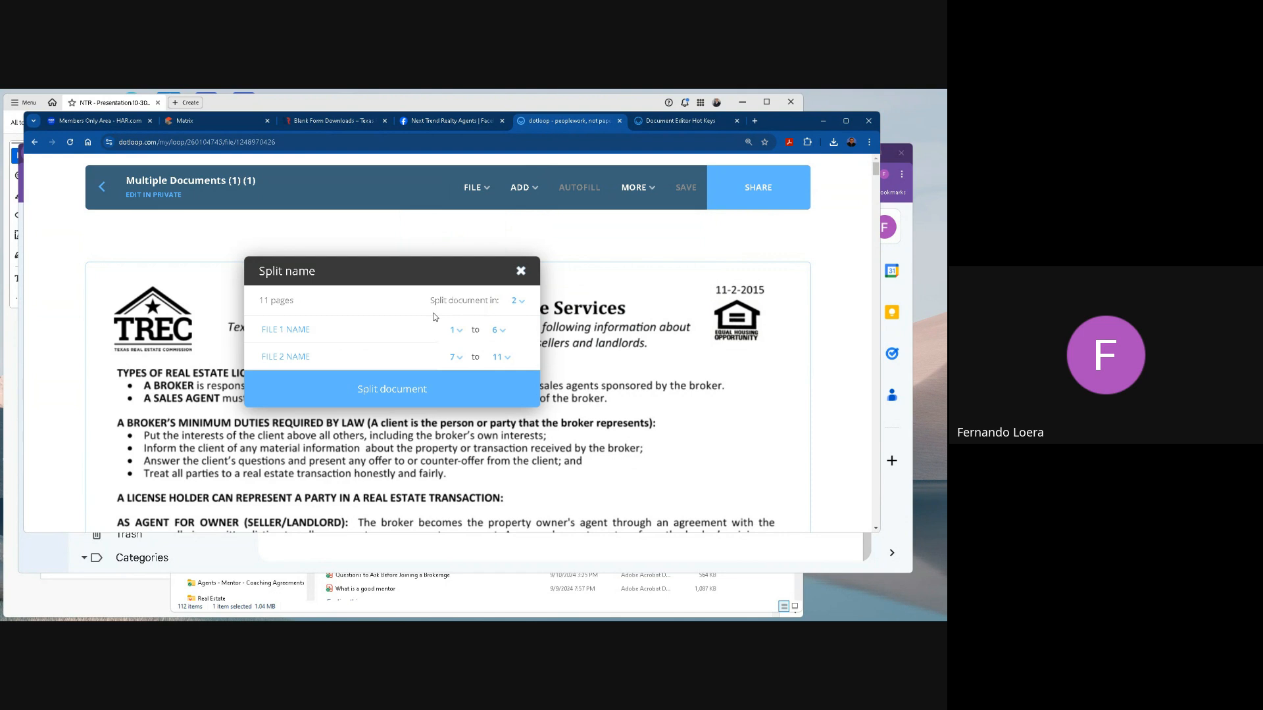
{"action": "left_click", "coordinate": [515, 302]}
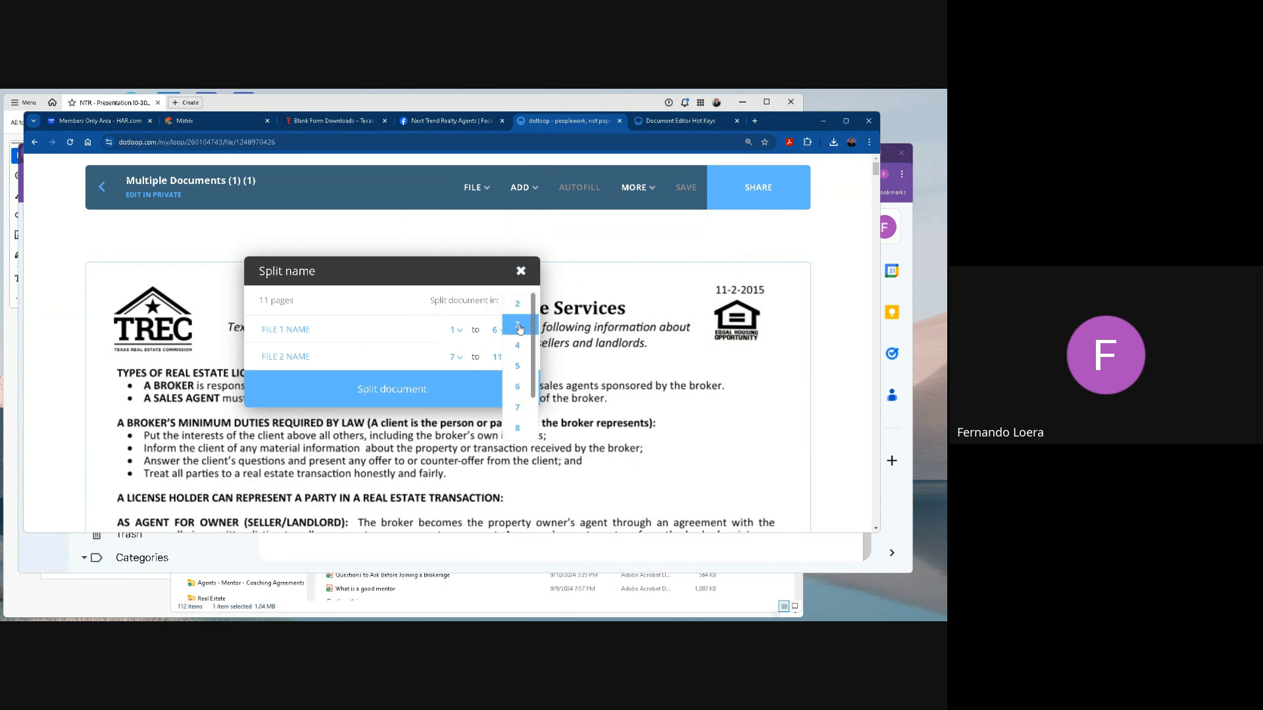
{"action": "left_click", "coordinate": [518, 324]}
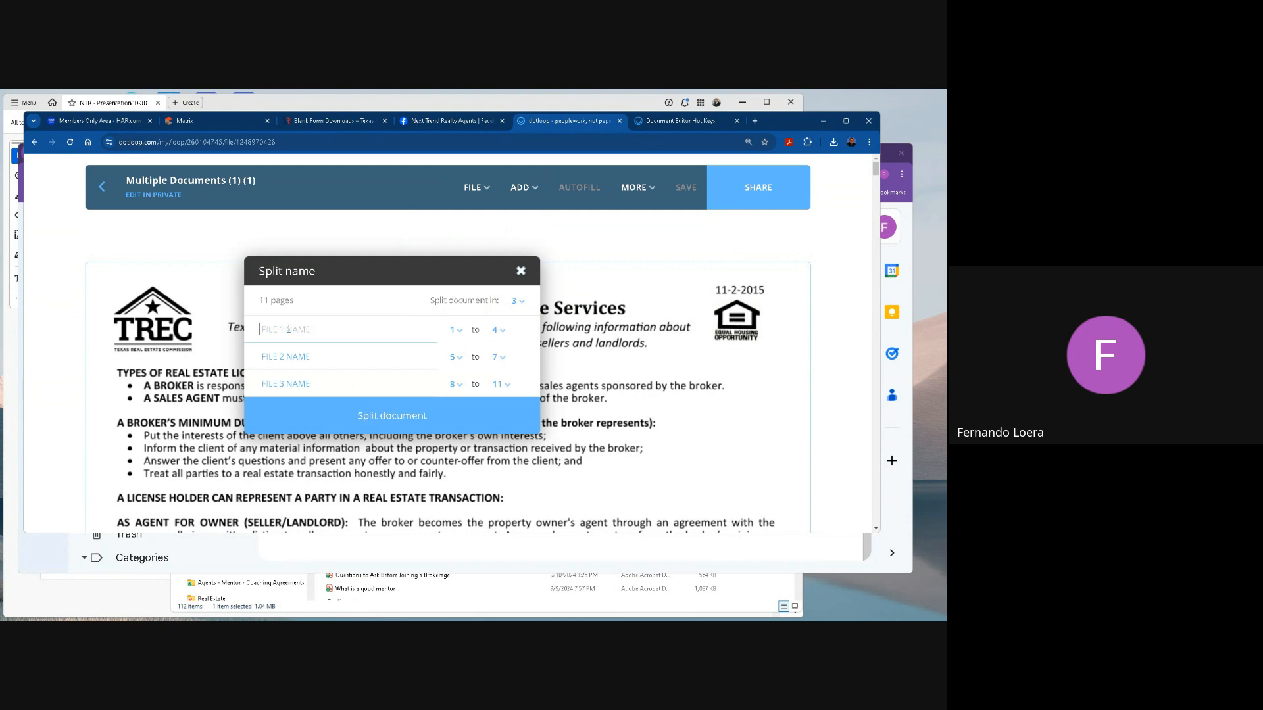
Name the first split file IABS and limit it to page 1.
{"action": "left_click", "coordinate": [379, 336]}
{"action": "left_click", "coordinate": [499, 332]}
{"action": "left_click", "coordinate": [498, 328]}
Check the form title on page 2 and name the second split file Buyer Rep Agreement.
{"action": "scroll", "coordinate": [721, 360], "scroll_direction": "down", "scroll_amount": 8}
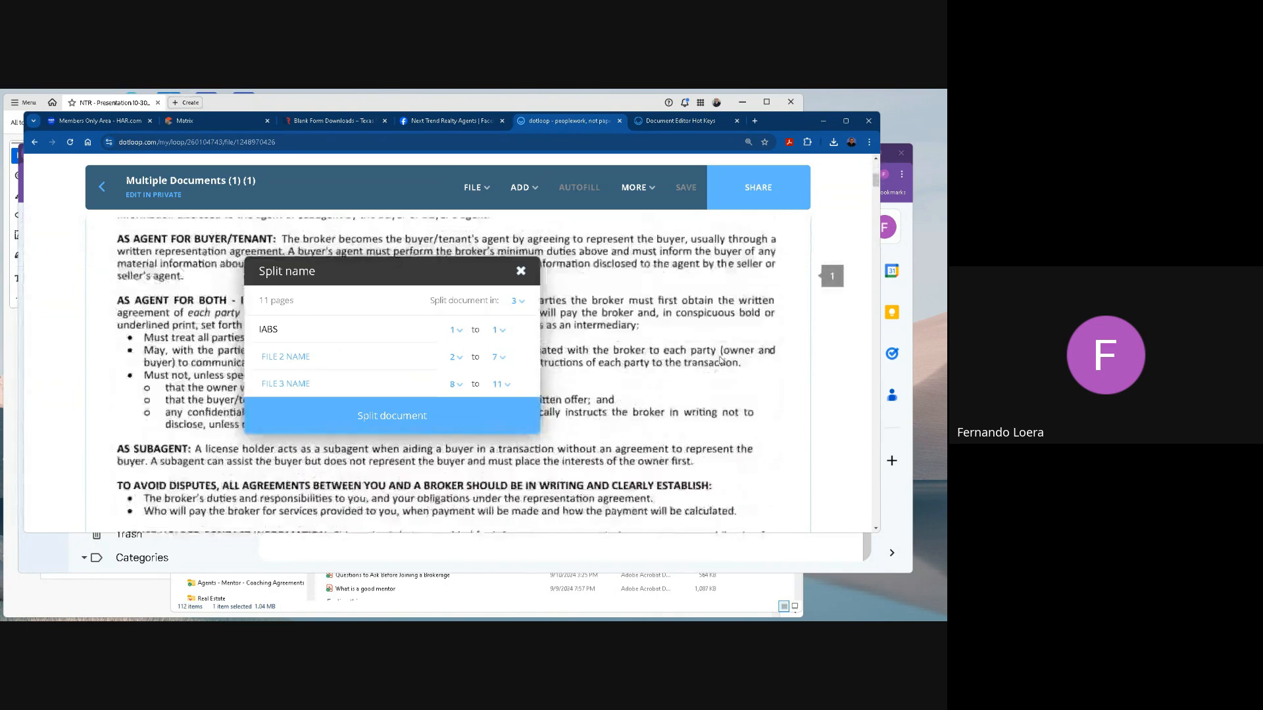
{"action": "scroll", "coordinate": [721, 361], "scroll_direction": "down", "scroll_amount": 10}
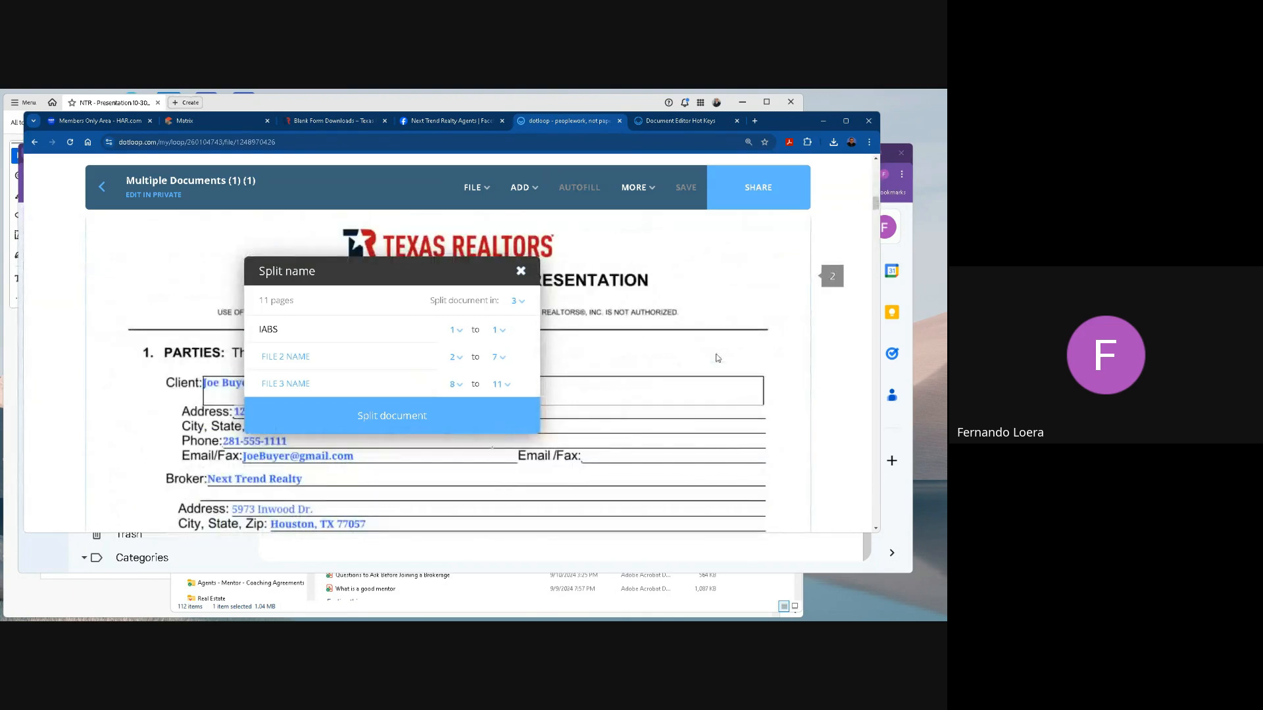
{"action": "scroll", "coordinate": [718, 358], "scroll_direction": "down", "scroll_amount": 1}
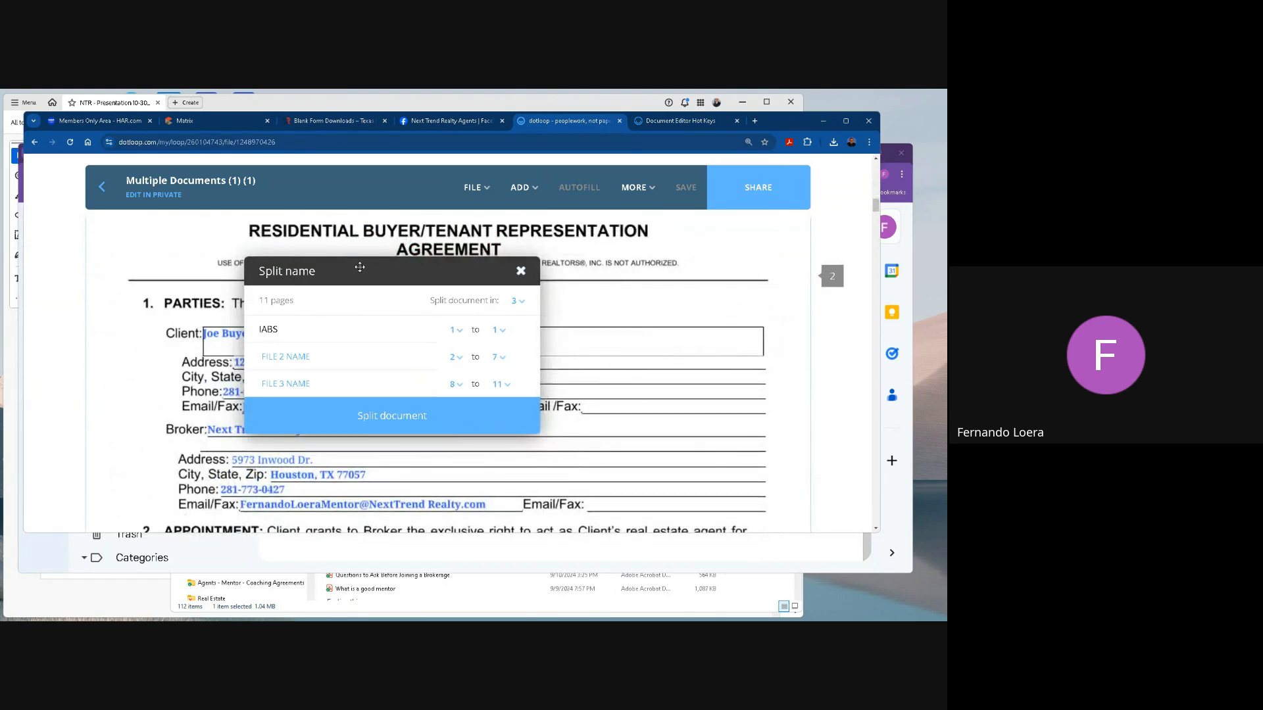
{"action": "left_click_drag", "start_coordinate": [360, 267], "coordinate": [435, 320]}
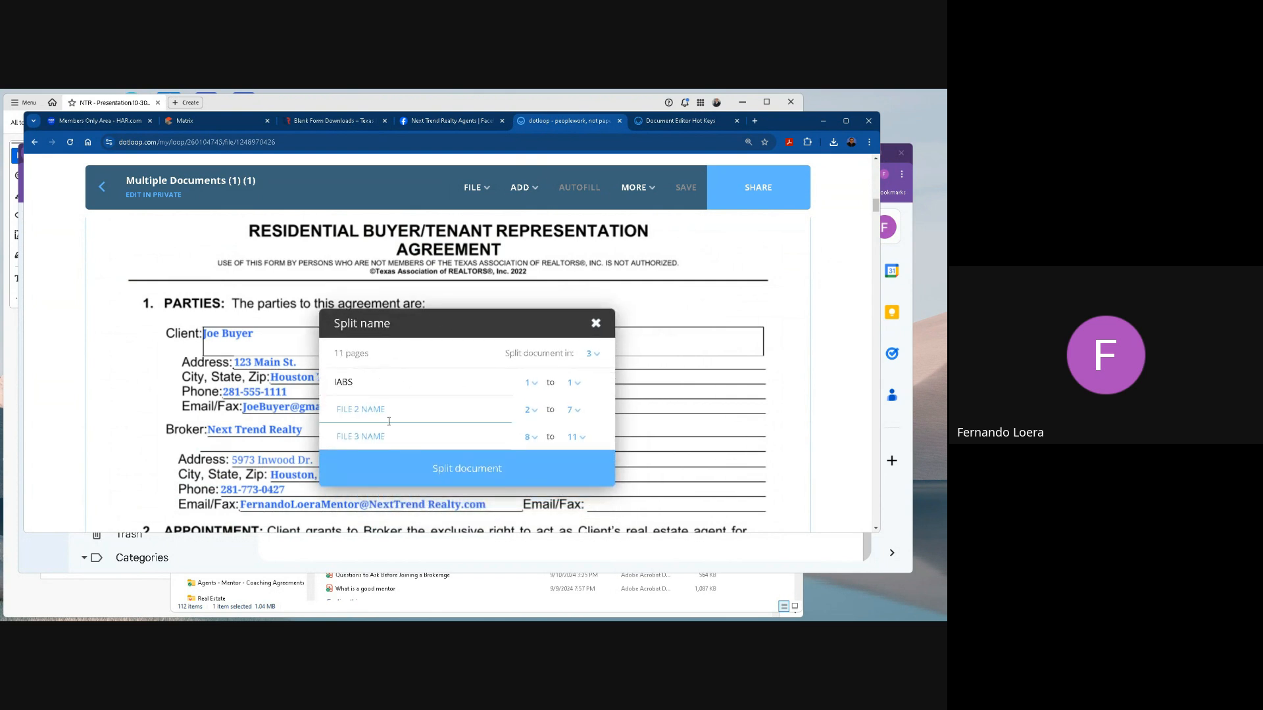
{"action": "type", "text": "Buyer Rep Agreement"}
Find the last page of the buyer representation form and set the second file's range to pages 2 to 6.
{"action": "scroll", "coordinate": [710, 380], "scroll_direction": "down", "scroll_amount": 20}
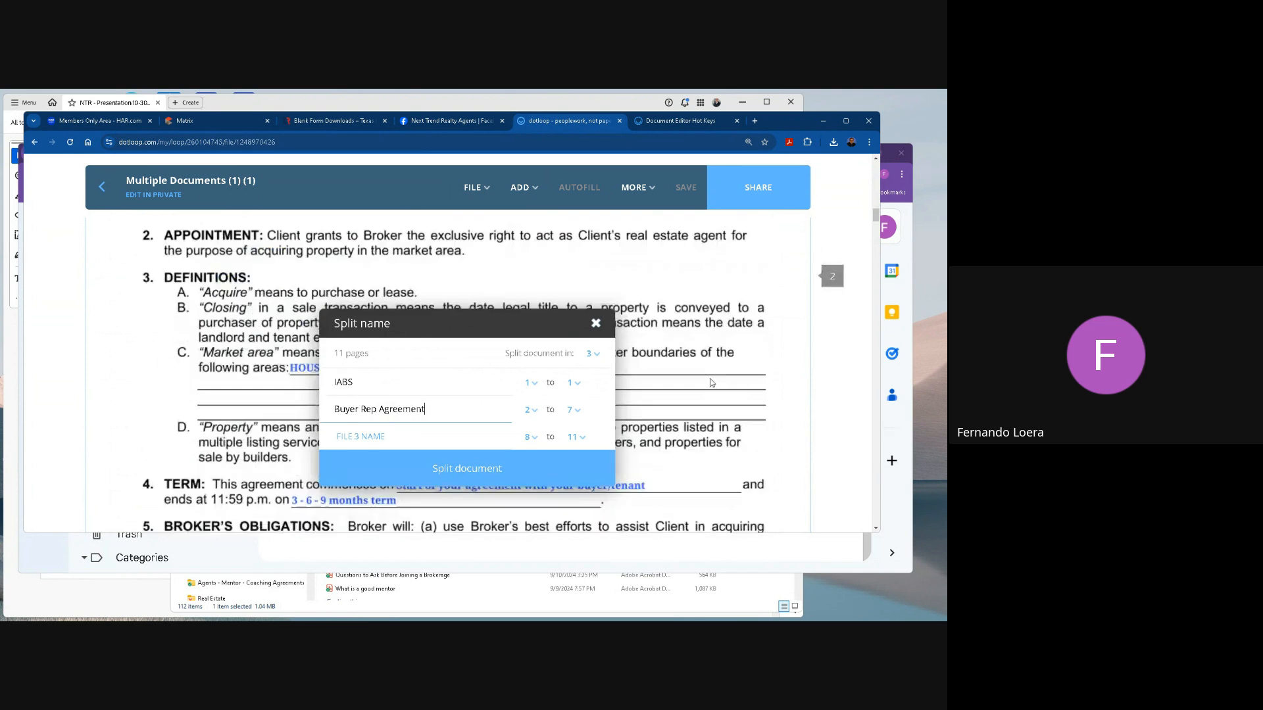
{"action": "scroll", "coordinate": [710, 381], "scroll_direction": "down", "scroll_amount": 10}
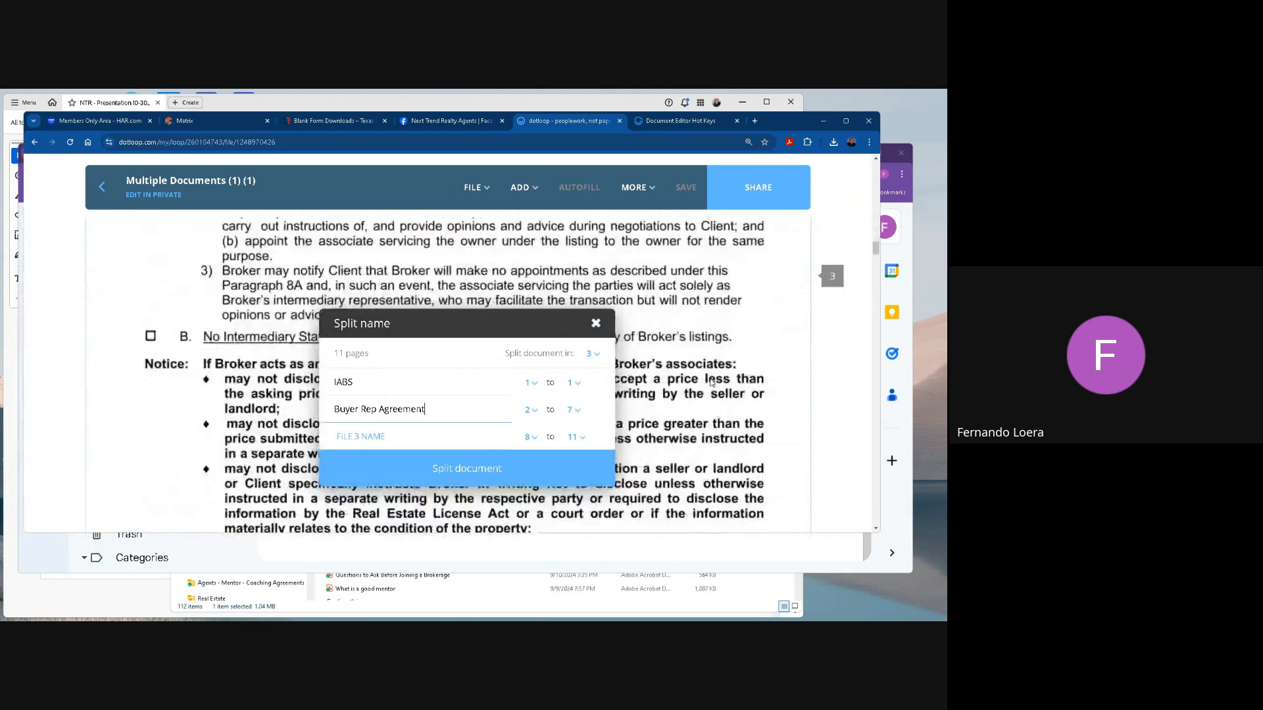
{"action": "scroll", "coordinate": [710, 381], "scroll_direction": "down", "scroll_amount": 10}
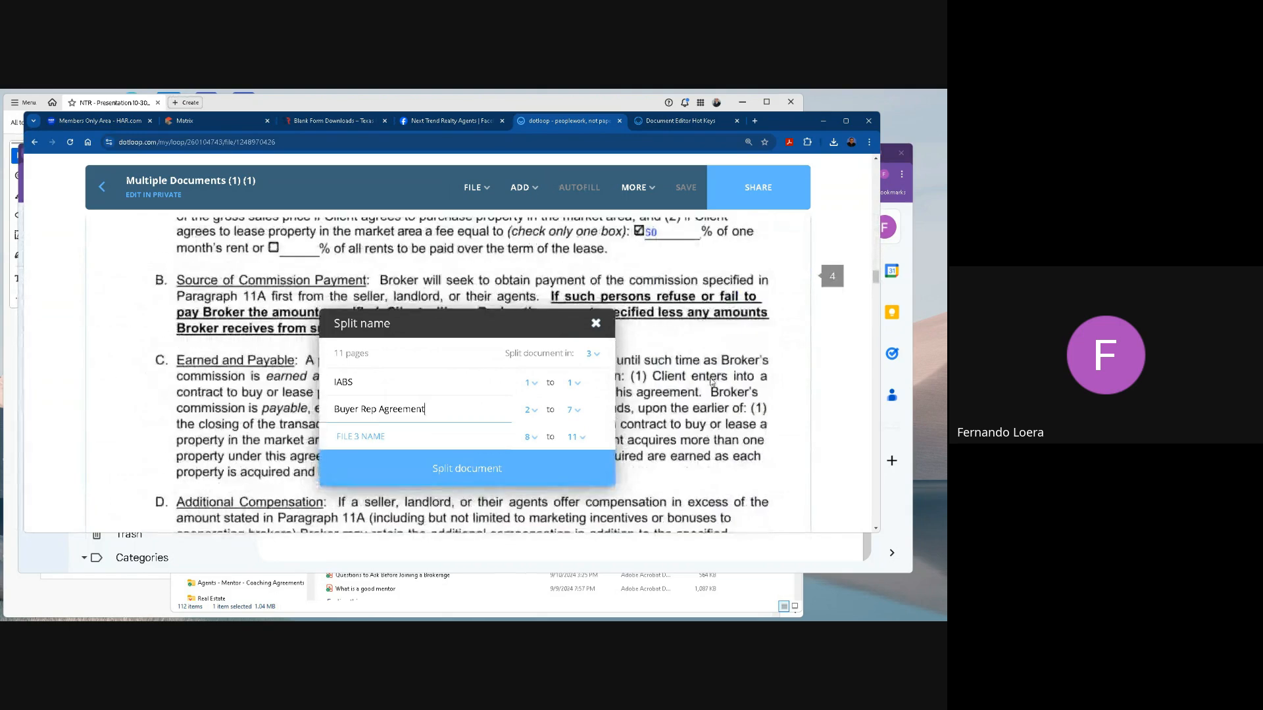
{"action": "scroll", "coordinate": [710, 381], "scroll_direction": "down", "scroll_amount": 10}
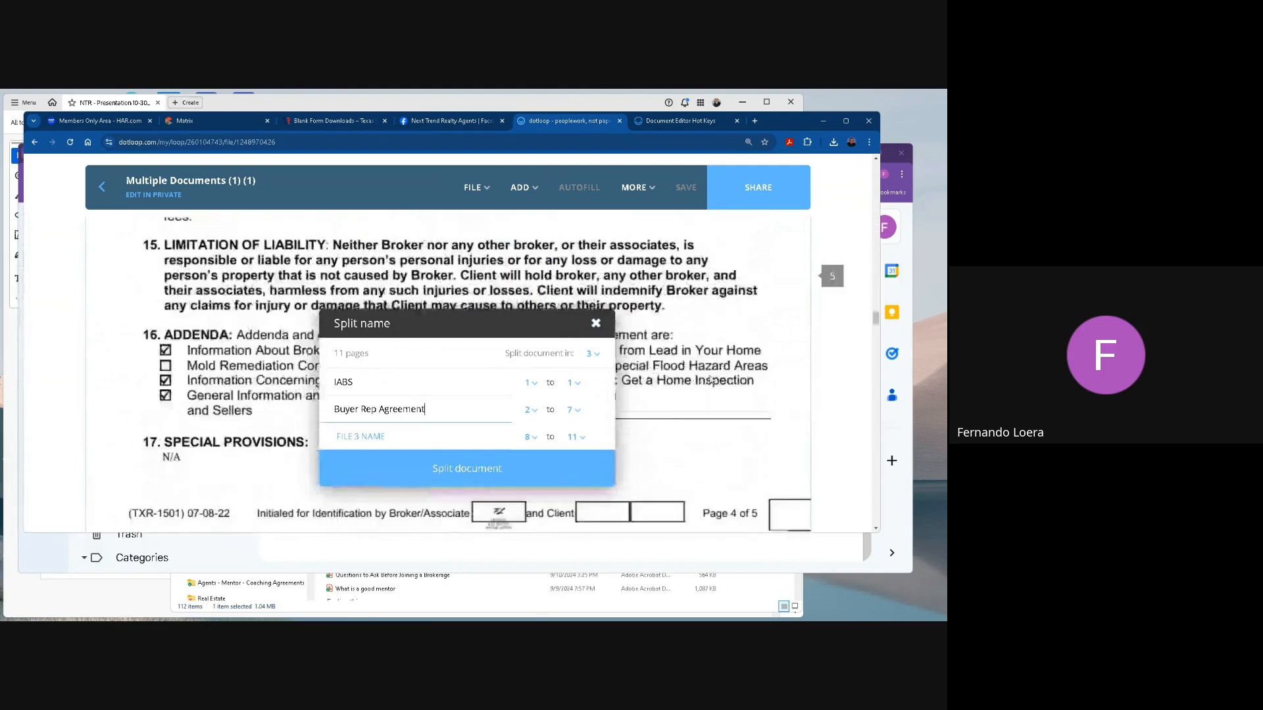
{"action": "scroll", "coordinate": [710, 379], "scroll_direction": "down", "scroll_amount": 5}
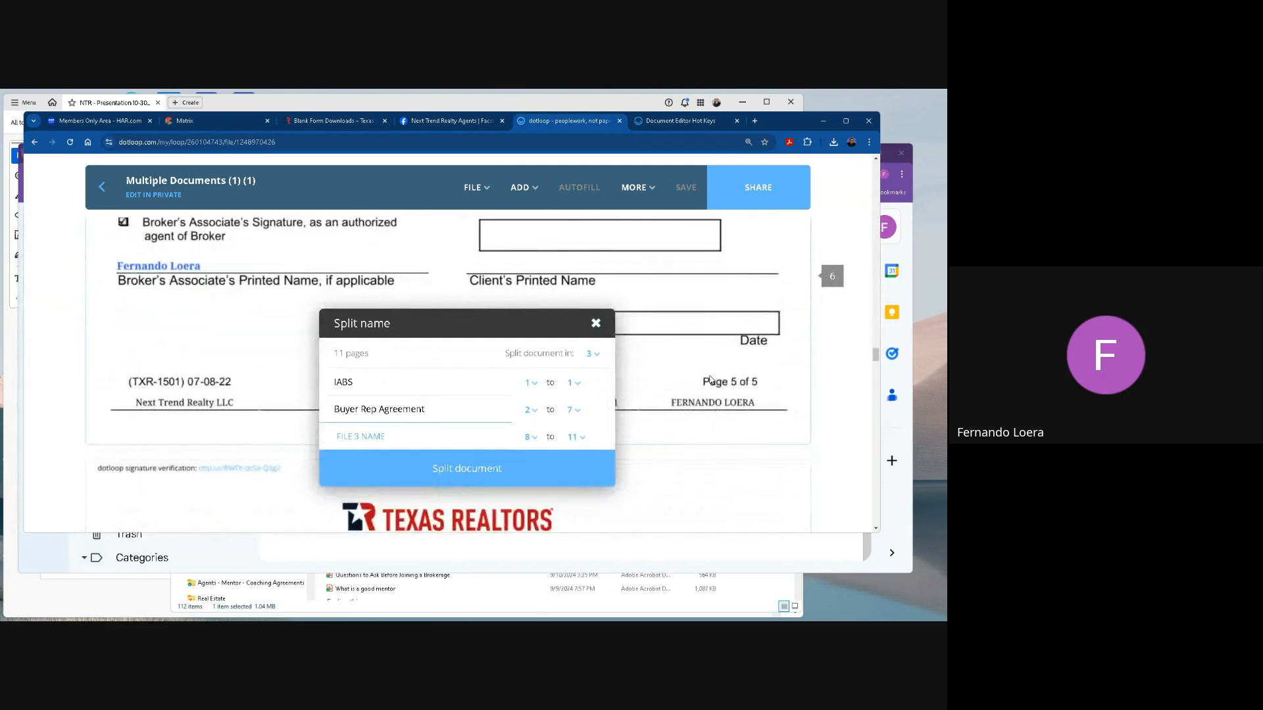
{"action": "scroll", "coordinate": [711, 380], "scroll_direction": "up", "scroll_amount": 5}
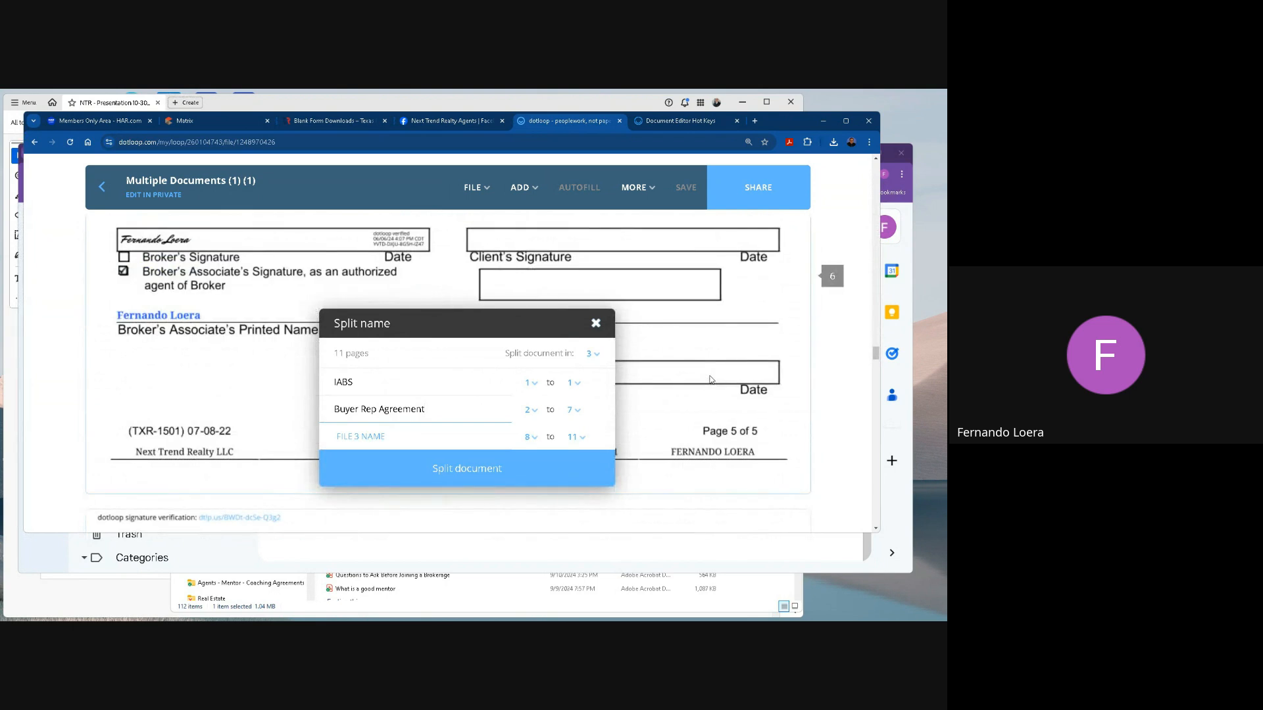
{"action": "left_click", "coordinate": [571, 409]}
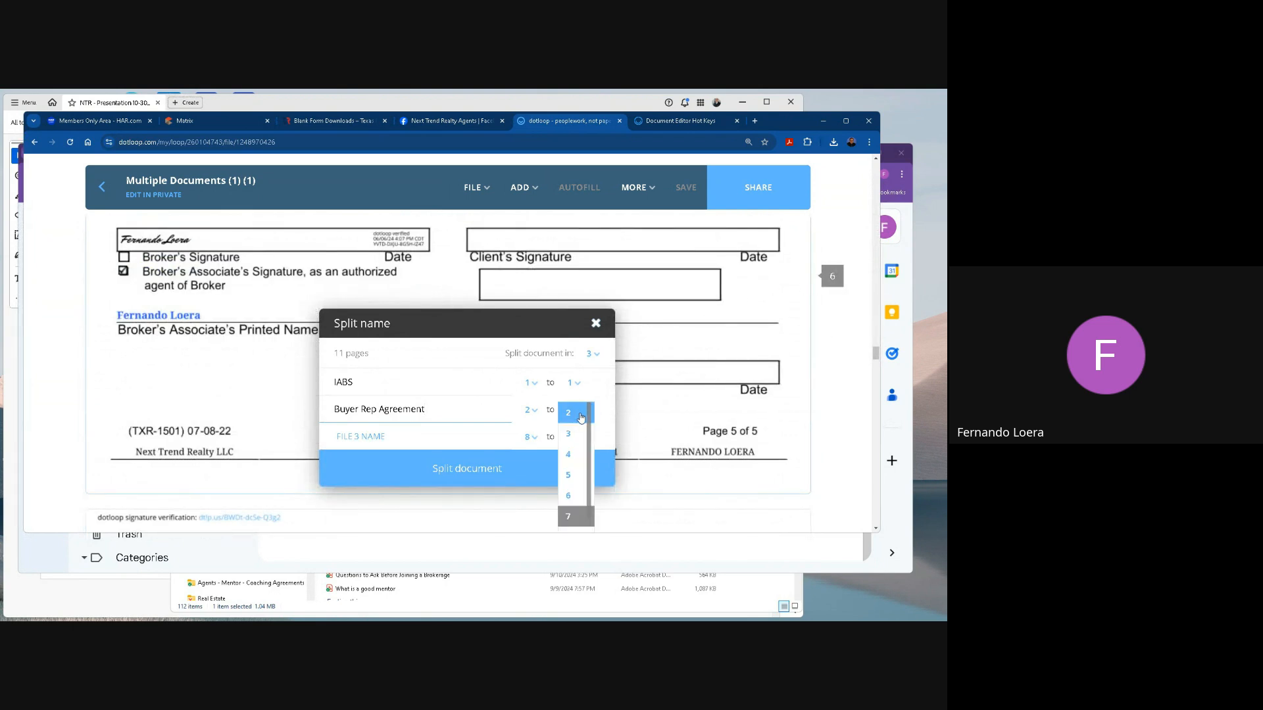
{"action": "left_click", "coordinate": [574, 498]}
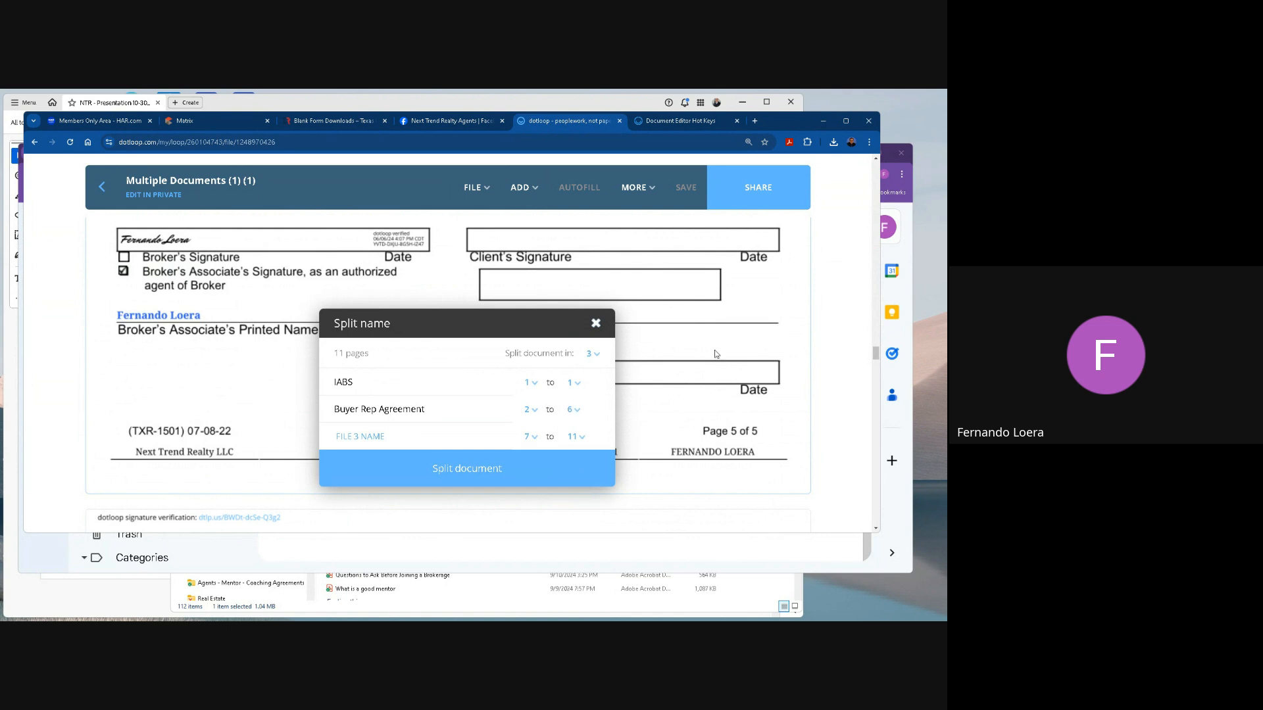
Check the form title on page 7 and name the third split file General Information to Buyer.
{"action": "scroll", "coordinate": [715, 353], "scroll_direction": "down", "scroll_amount": 5}
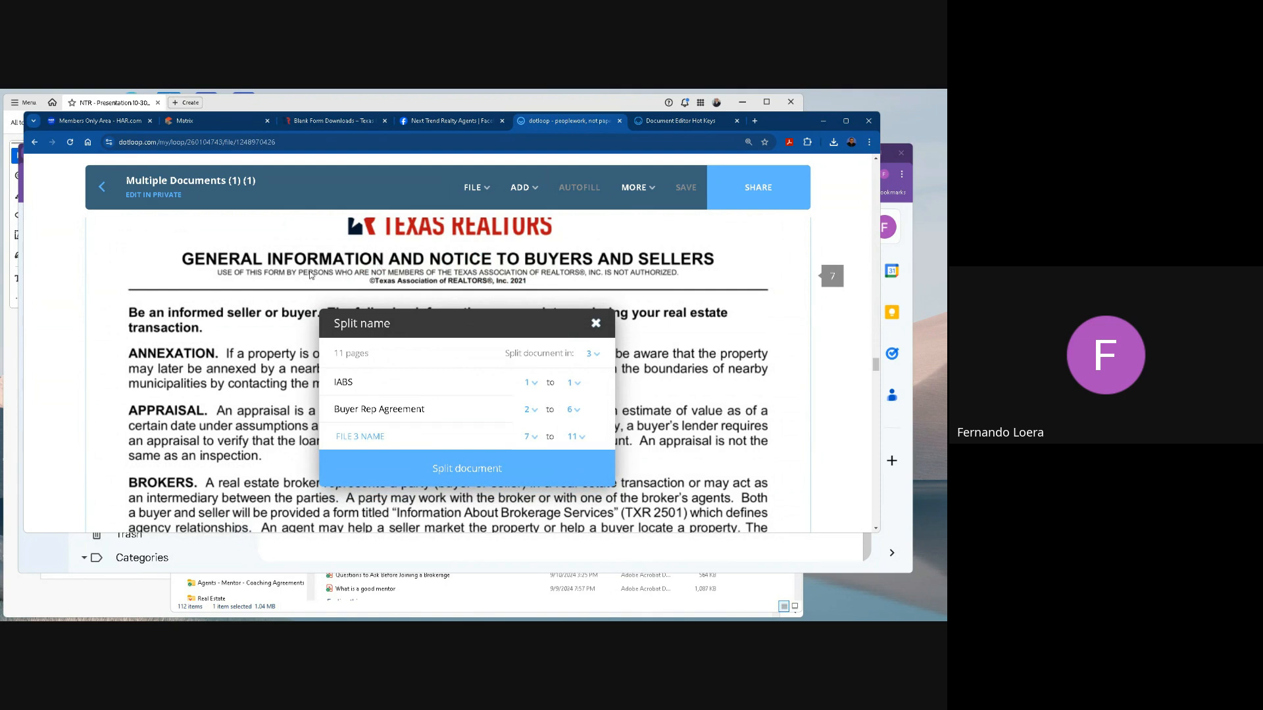
{"action": "left_click", "coordinate": [385, 437]}
{"action": "type", "text": "General Information to Buyer"}
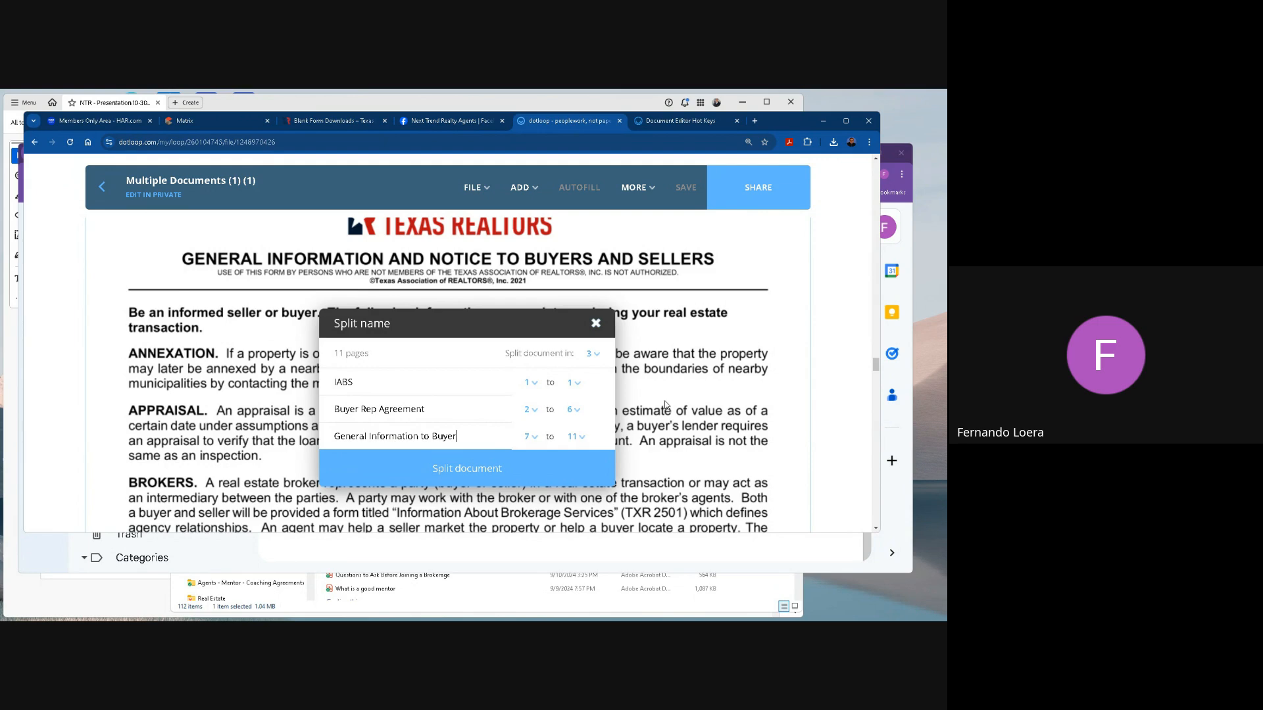
Check the third form's pages through page 11, split the combined PDF into the three files, and close the split dialog.
{"action": "scroll", "coordinate": [666, 406], "scroll_direction": "down", "scroll_amount": 15}
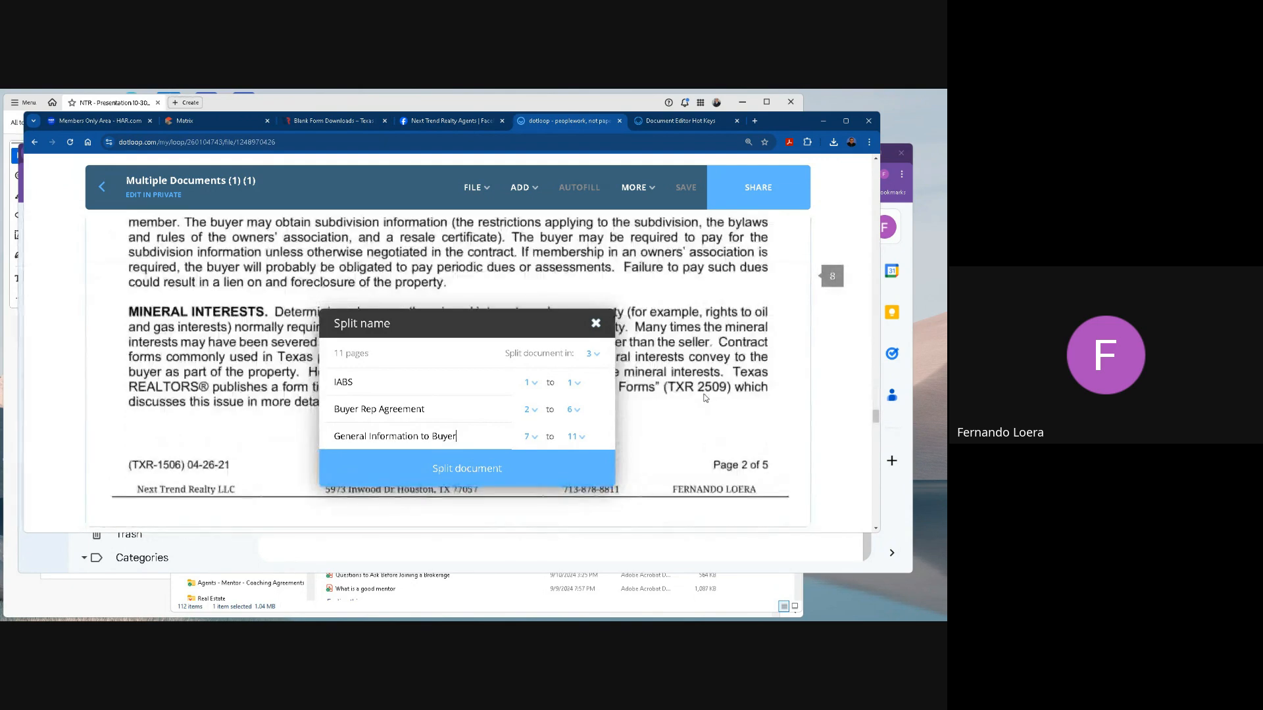
{"action": "scroll", "coordinate": [705, 397], "scroll_direction": "down", "scroll_amount": 15}
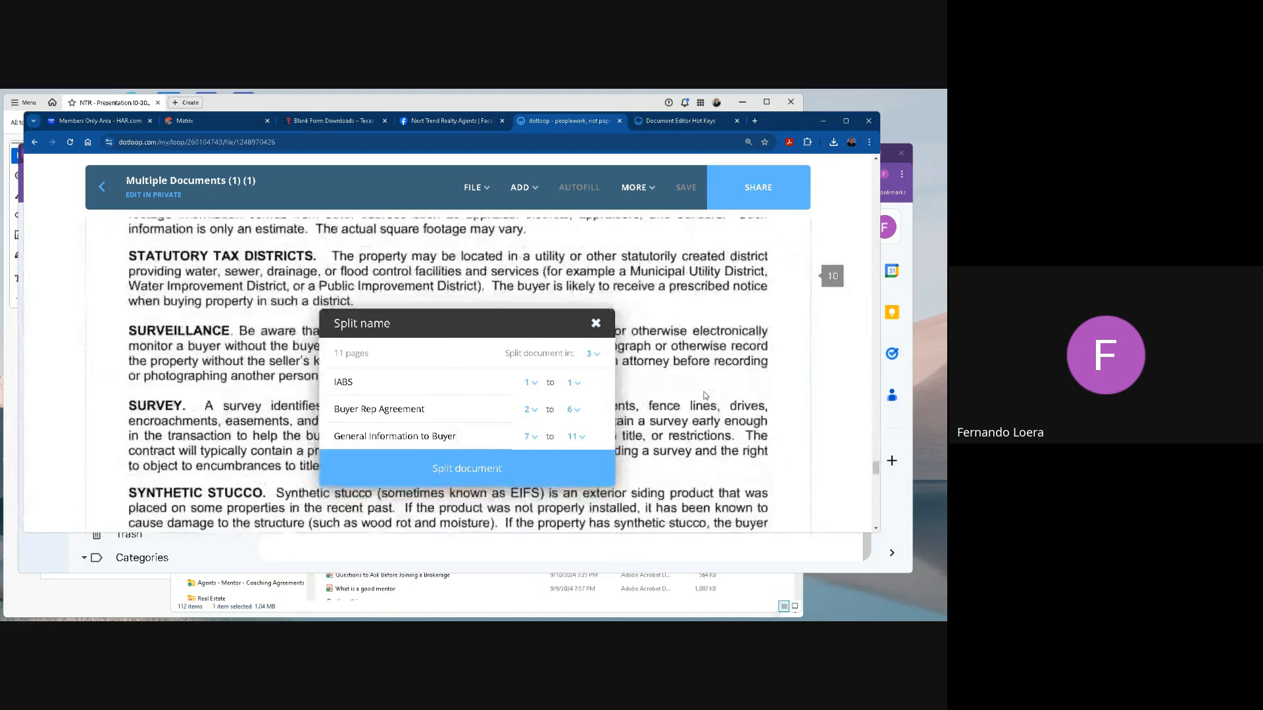
{"action": "scroll", "coordinate": [705, 395], "scroll_direction": "down", "scroll_amount": 8}
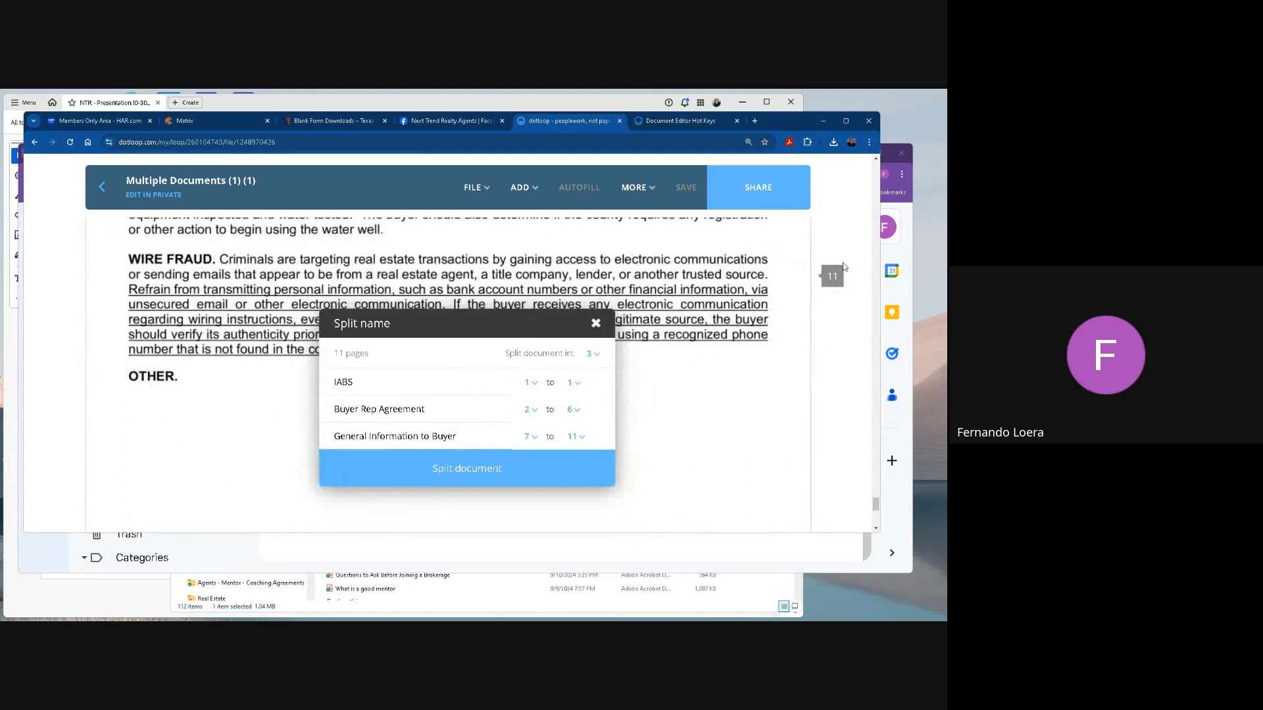
{"action": "scroll", "coordinate": [803, 351], "scroll_direction": "down", "scroll_amount": 4}
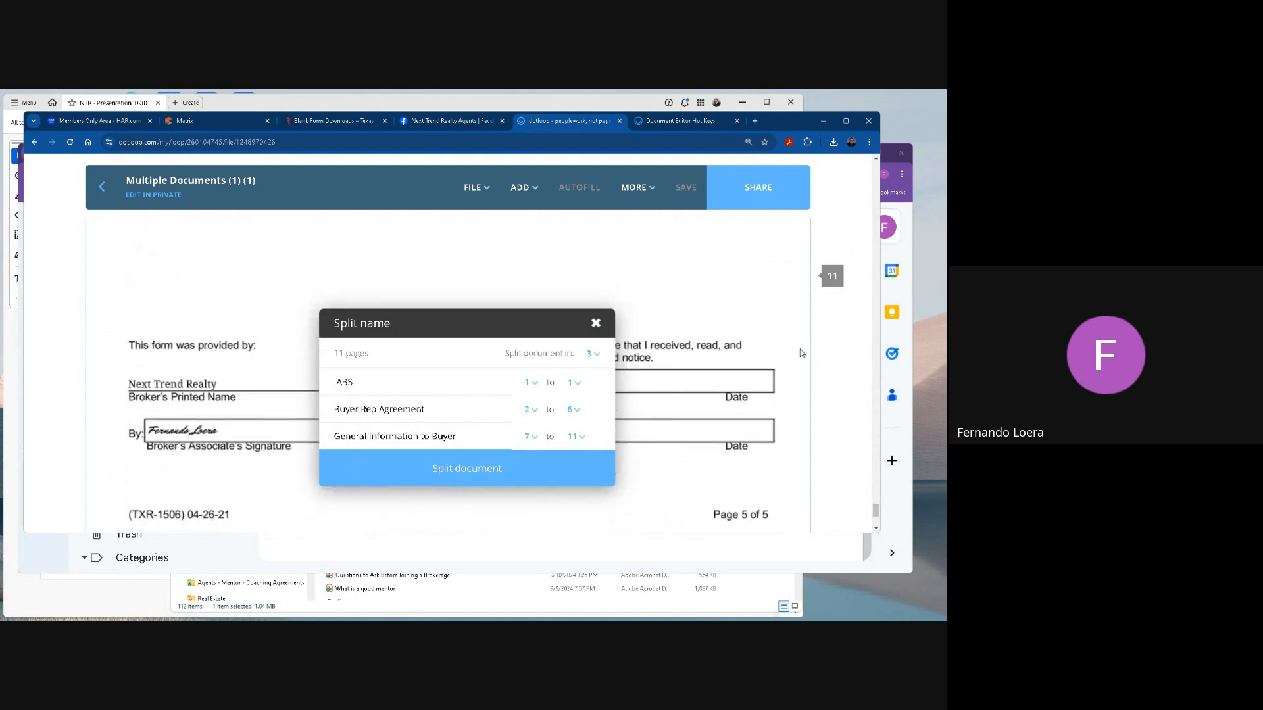
{"action": "scroll", "coordinate": [802, 353], "scroll_direction": "down", "scroll_amount": 3}
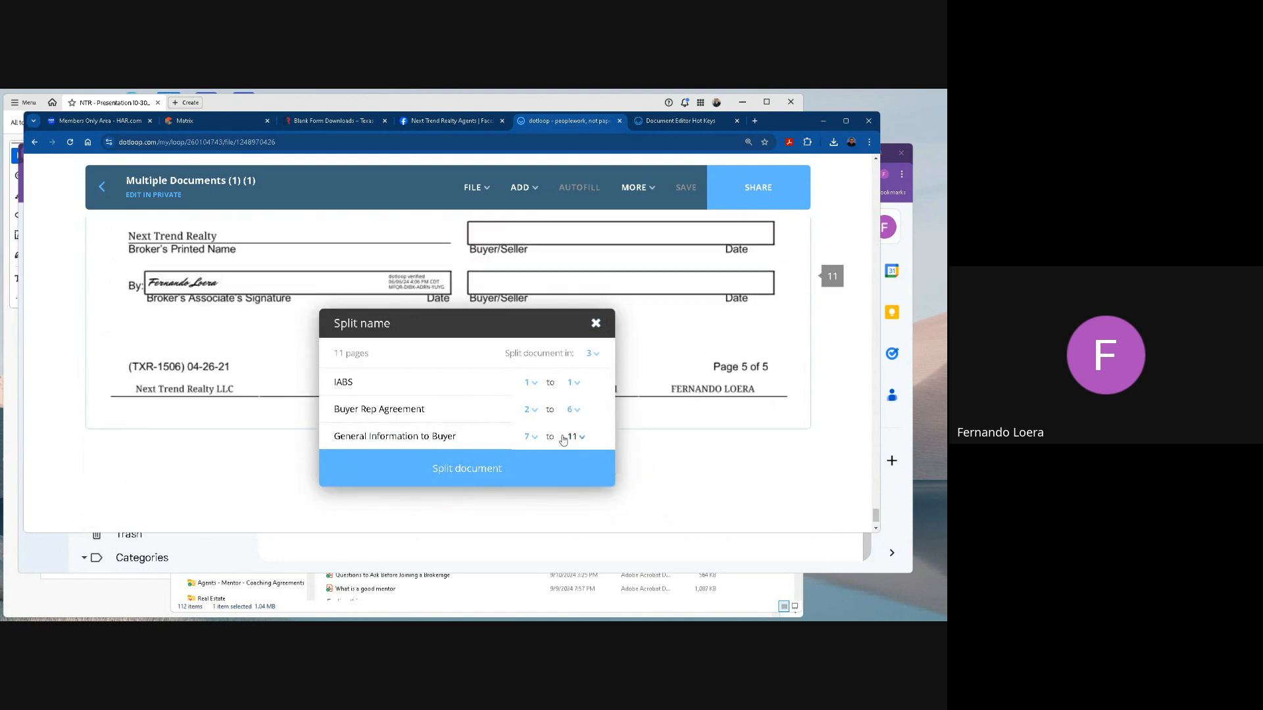
{"action": "left_click", "coordinate": [470, 472]}
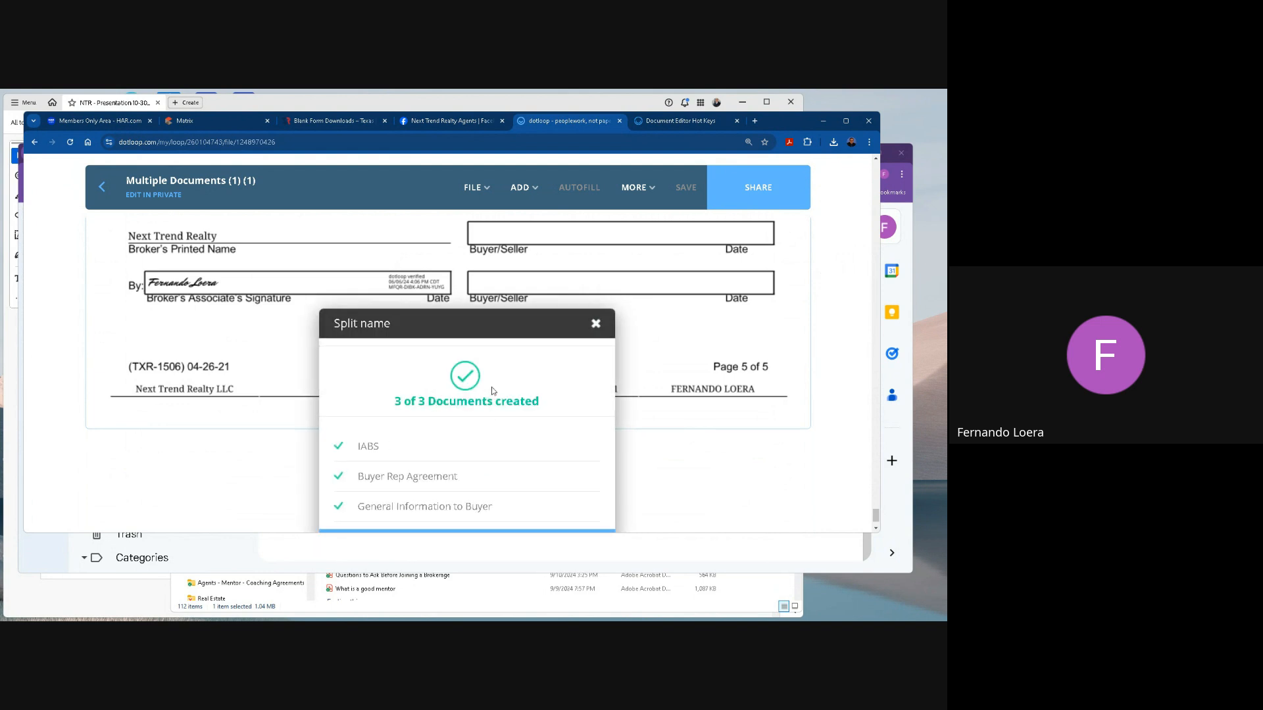
{"action": "left_click", "coordinate": [596, 324]}
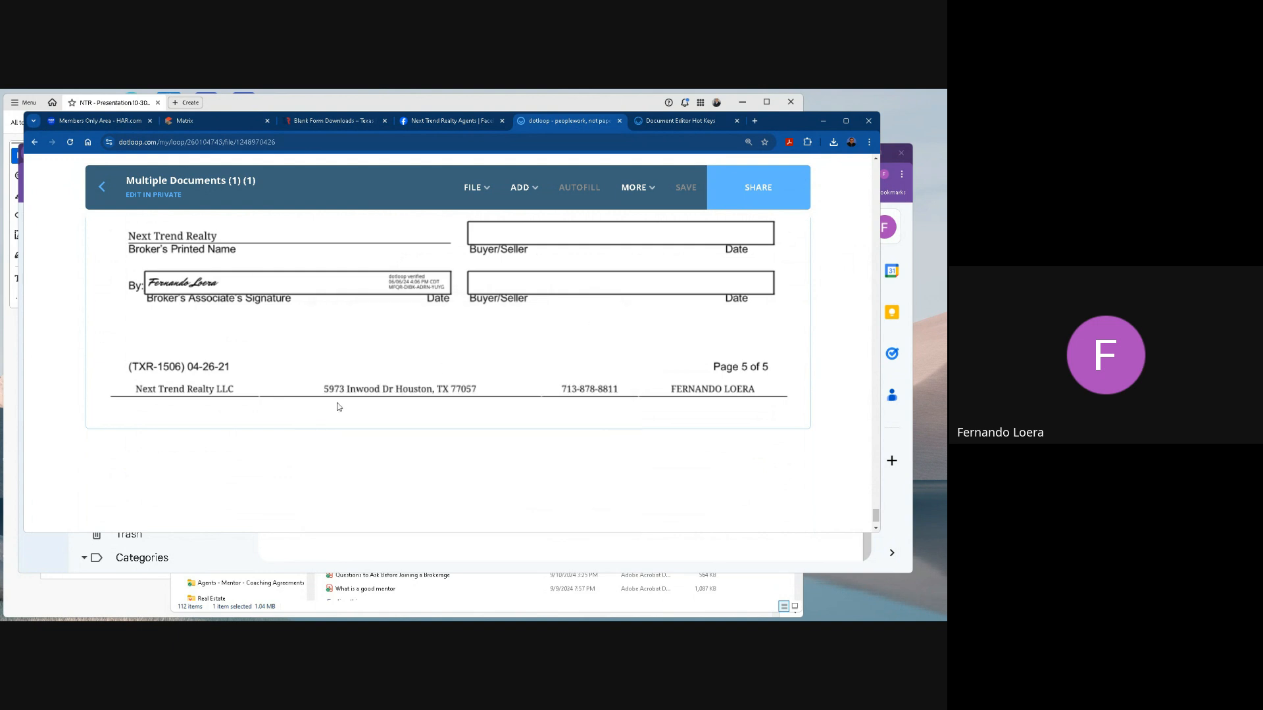
Return to the loop's document list and select IABS 01, Buyer Rep Agreement and General Information to Buyer.
{"action": "left_click", "coordinate": [103, 189]}
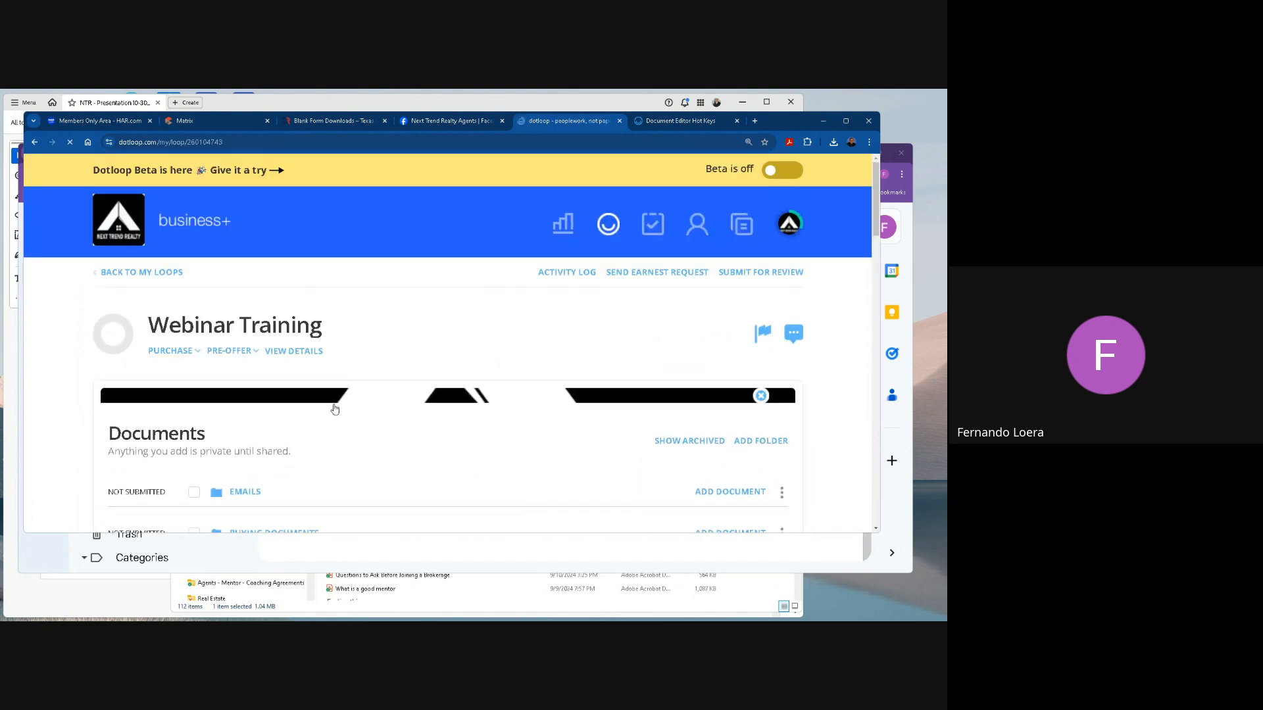
{"action": "scroll", "coordinate": [320, 418], "scroll_direction": "down", "scroll_amount": 4}
{"action": "scroll", "coordinate": [320, 421], "scroll_direction": "down", "scroll_amount": 2}
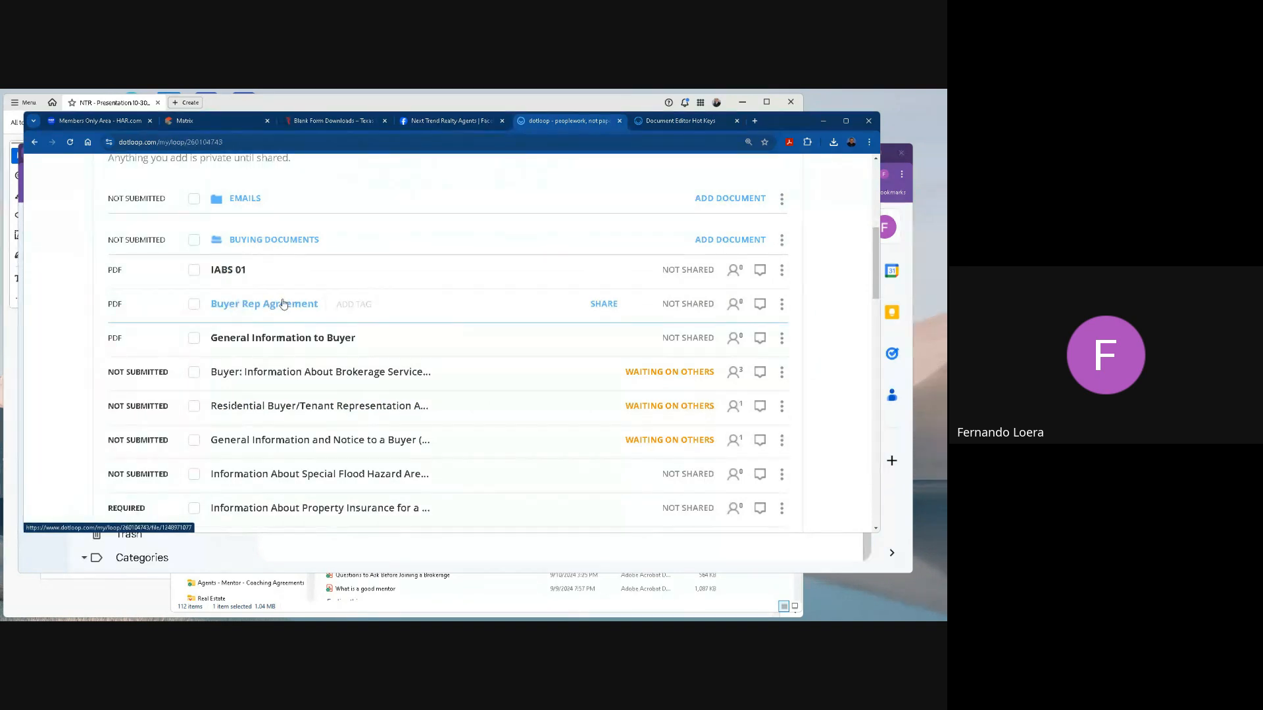
{"action": "left_click", "coordinate": [194, 269]}
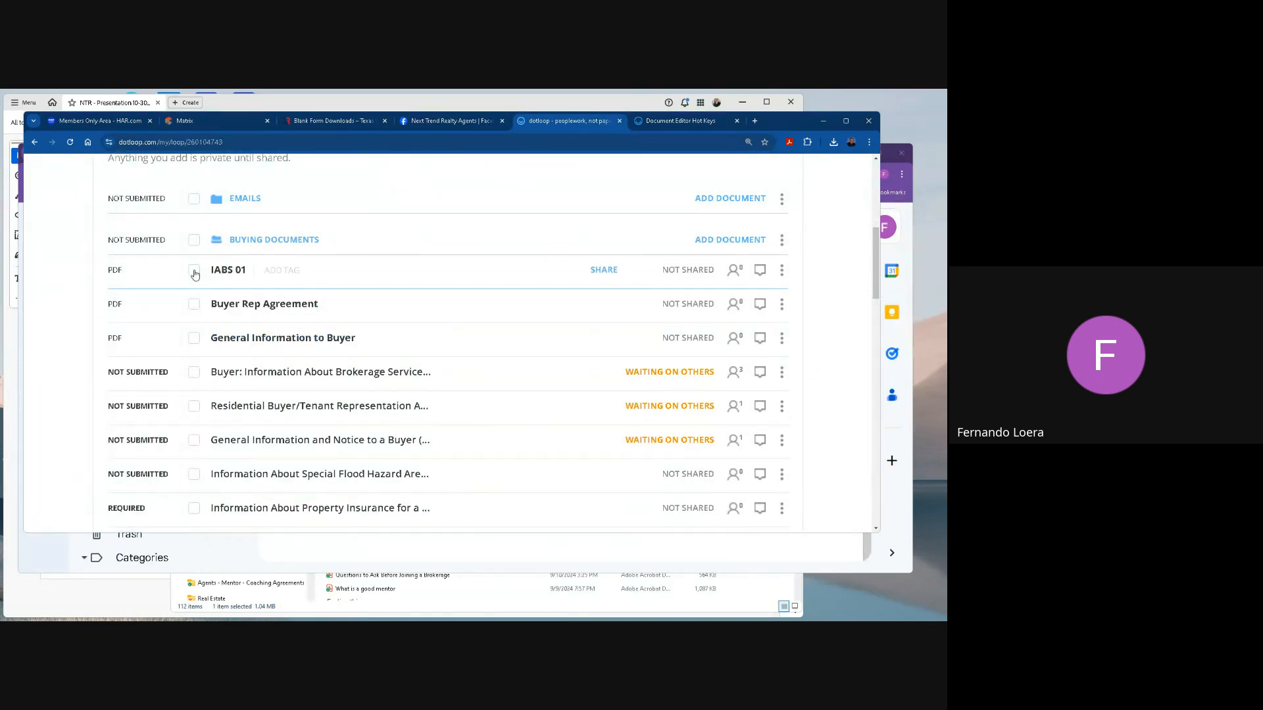
{"action": "left_click", "coordinate": [194, 304]}
{"action": "left_click", "coordinate": [193, 339]}
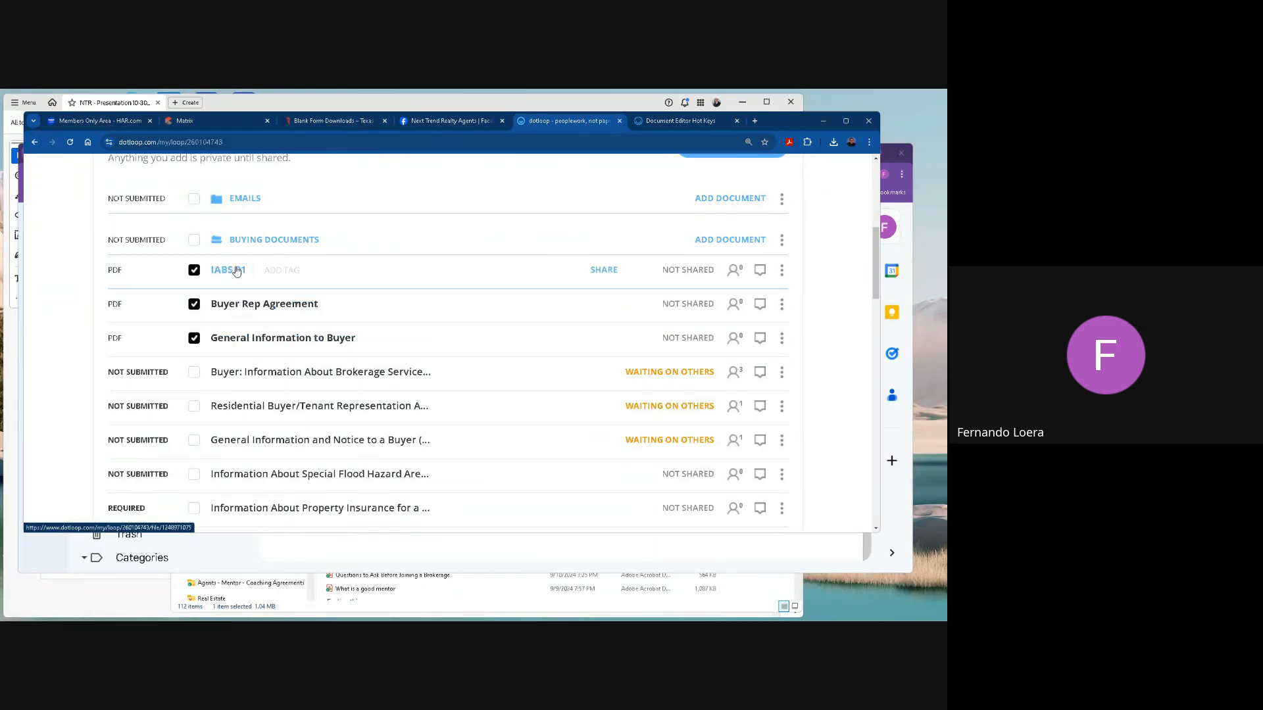
Open IABS 01, look through the form down to the initials fields, and return to the document list.
{"action": "left_click", "coordinate": [298, 304]}
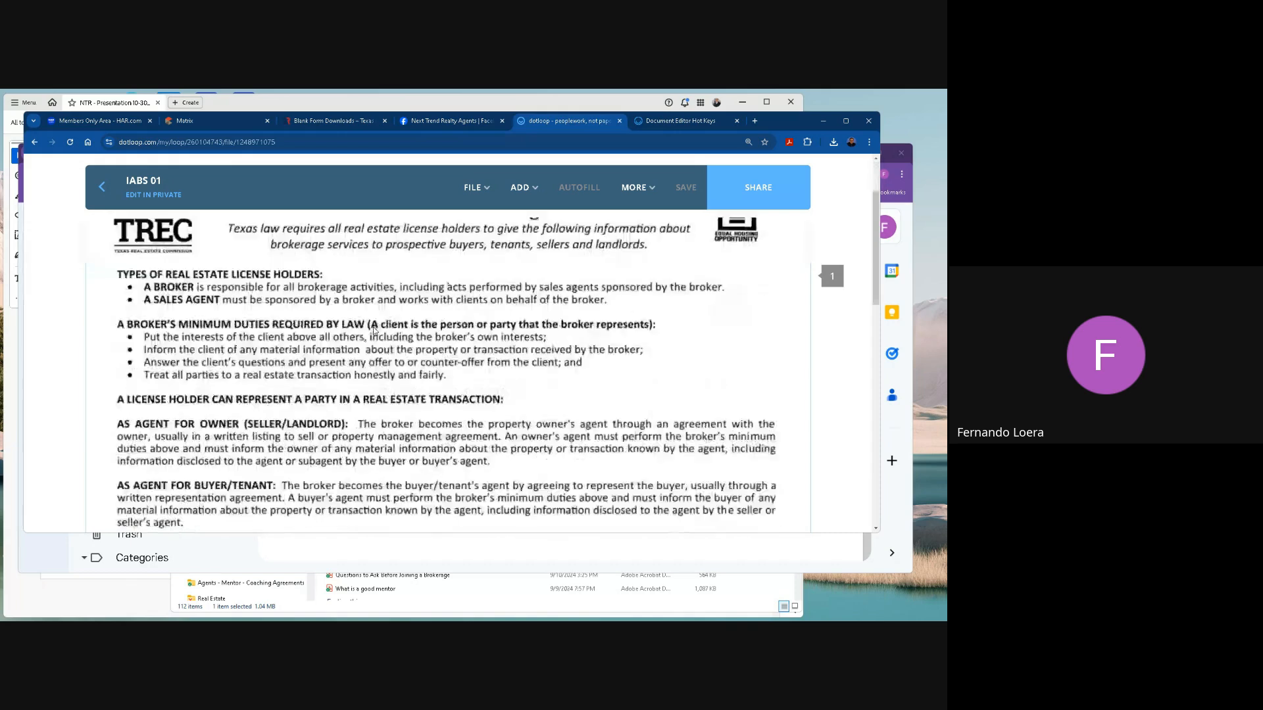
{"action": "scroll", "coordinate": [373, 330], "scroll_direction": "down", "scroll_amount": 10}
{"action": "scroll", "coordinate": [304, 399], "scroll_direction": "down", "scroll_amount": 3}
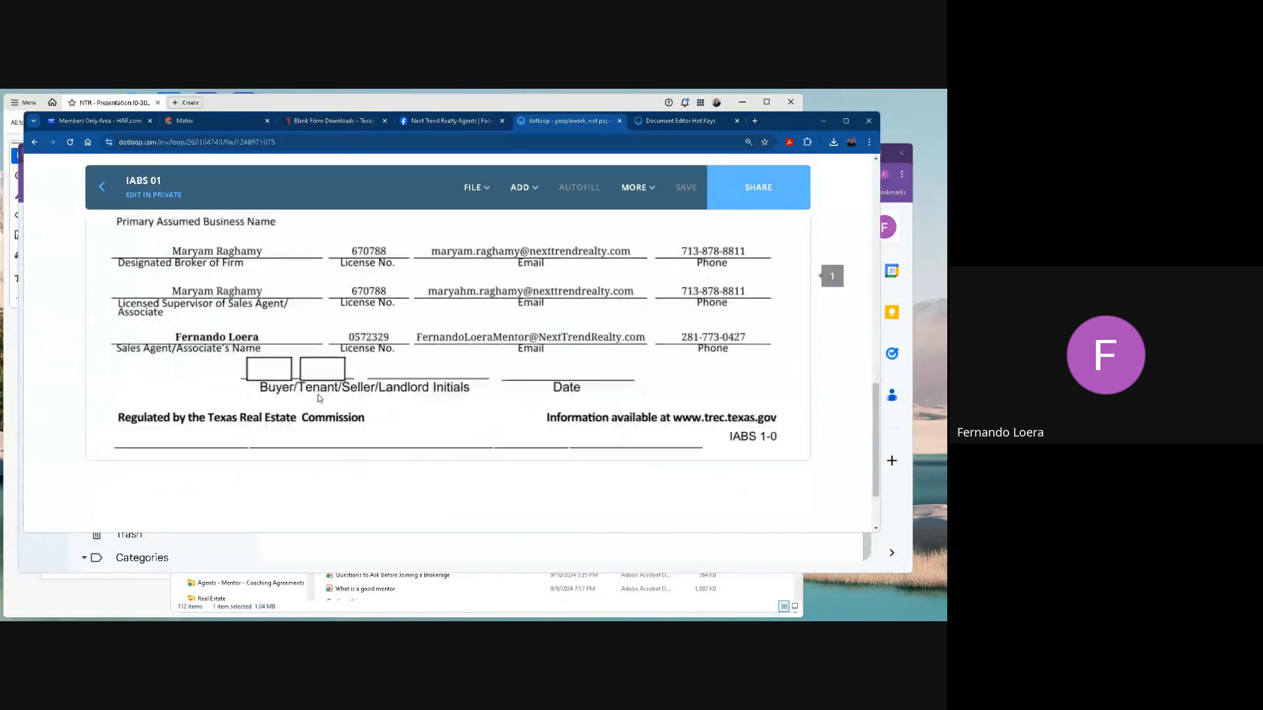
{"action": "left_click", "coordinate": [100, 190]}
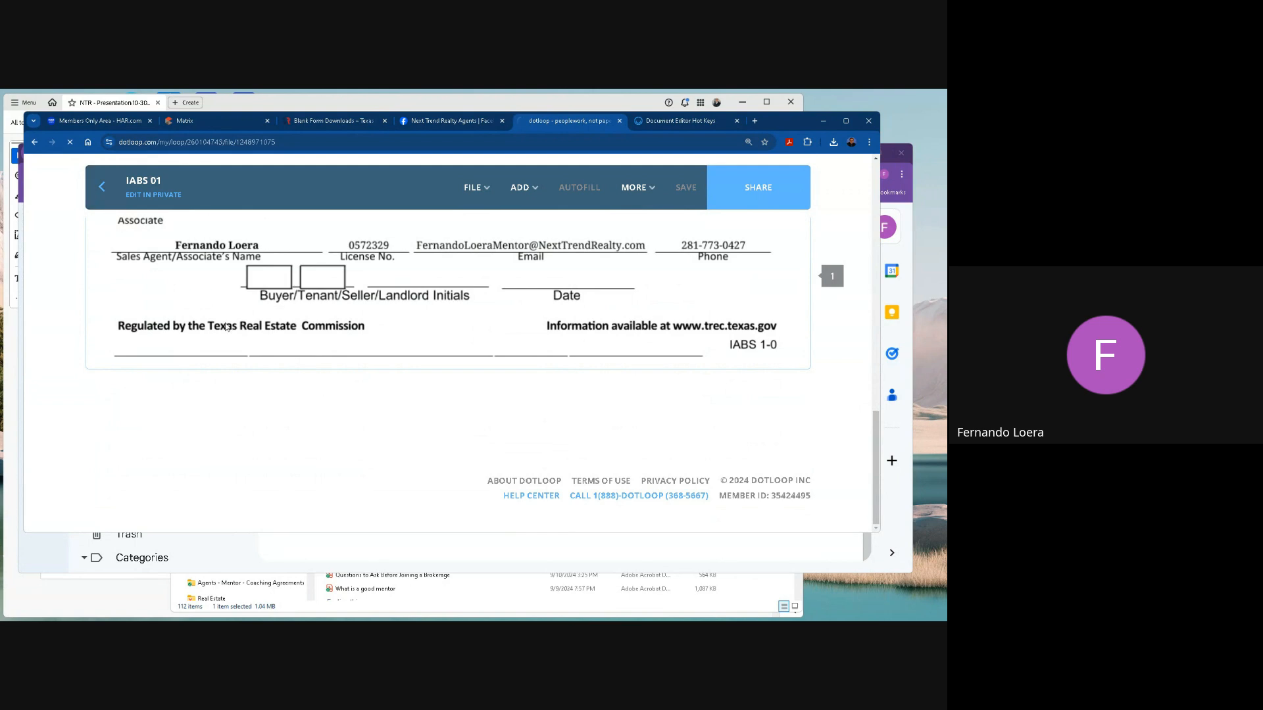
Open Buyer Rep Agreement from the loop's documents, look over its first pages, and return to the document list.
{"action": "scroll", "coordinate": [242, 455], "scroll_direction": "down", "scroll_amount": 3}
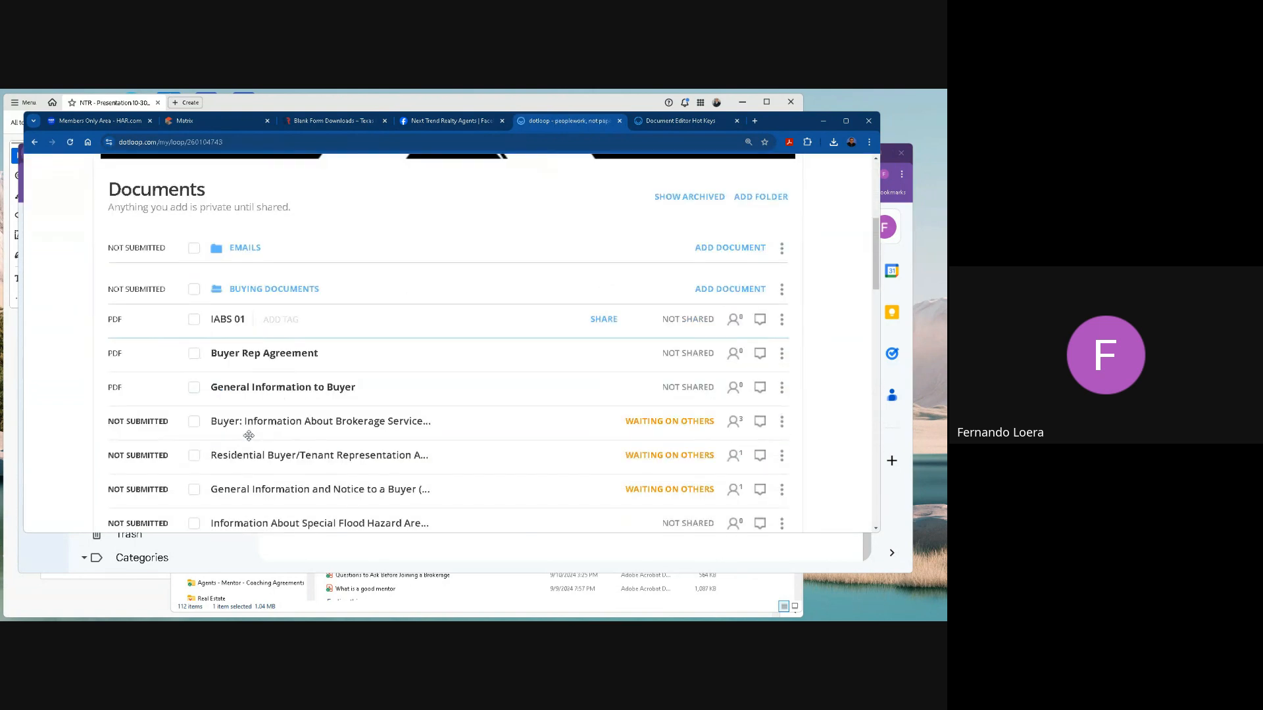
{"action": "scroll", "coordinate": [250, 428], "scroll_direction": "up", "scroll_amount": 1}
{"action": "left_click", "coordinate": [319, 402]}
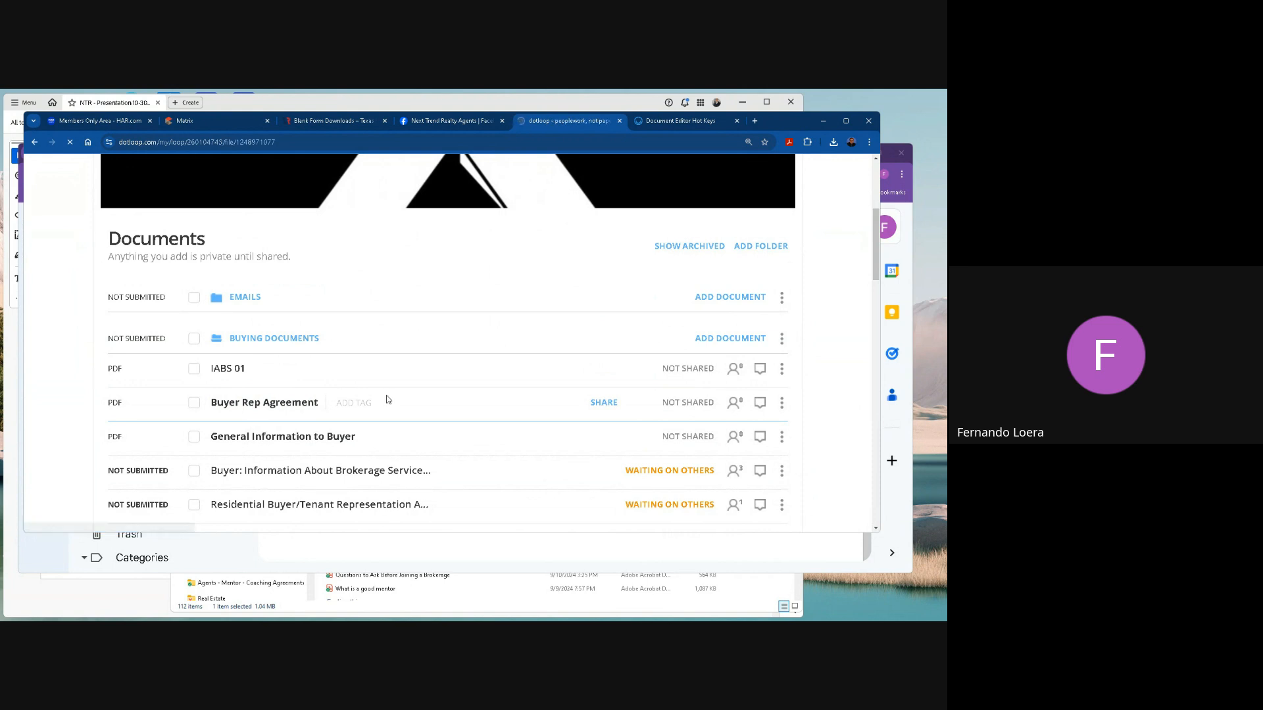
{"action": "scroll", "coordinate": [387, 399], "scroll_direction": "down", "scroll_amount": 10}
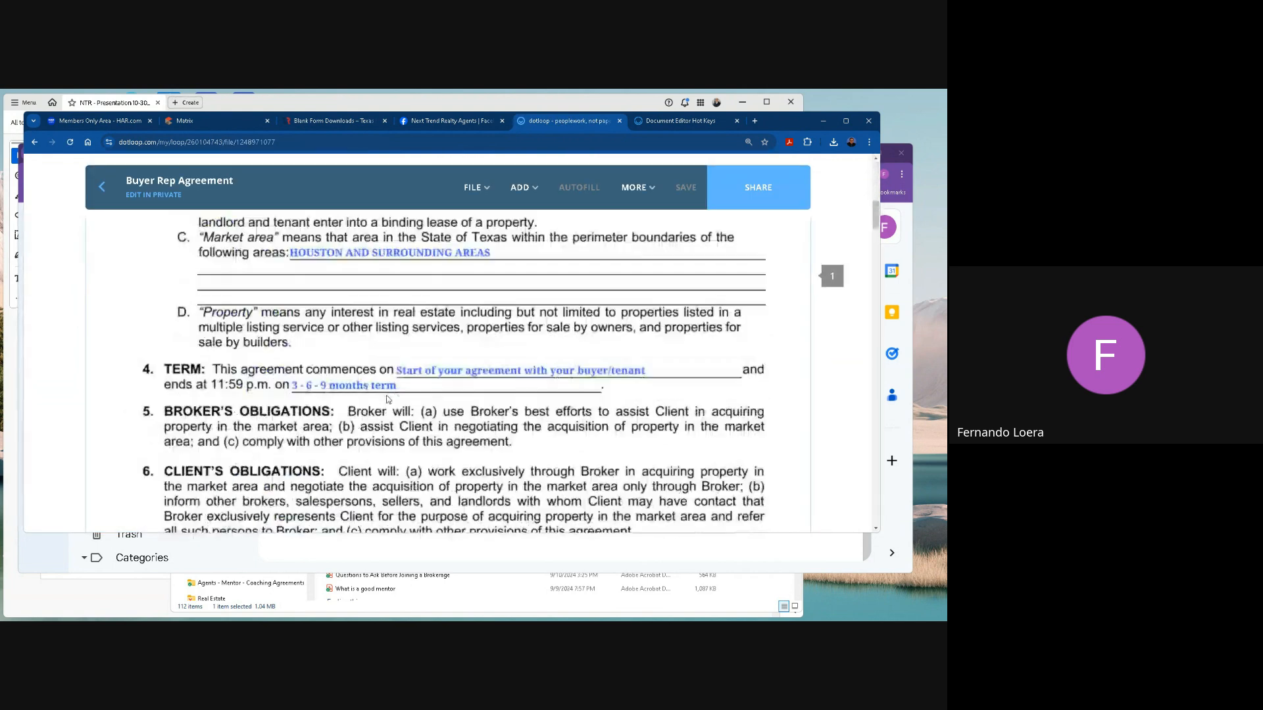
{"action": "left_click", "coordinate": [100, 190]}
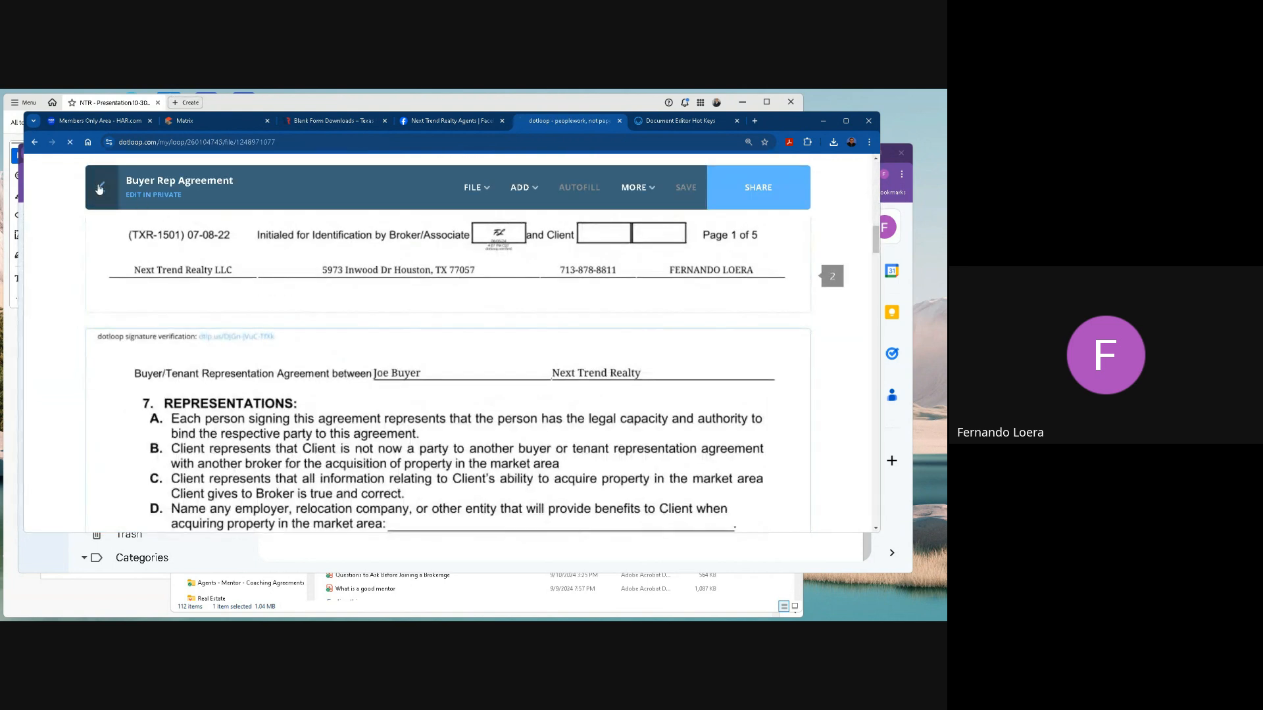
Open General Information to Buyer, look over the form, and return to the loop's document list.
{"action": "left_click", "coordinate": [262, 380]}
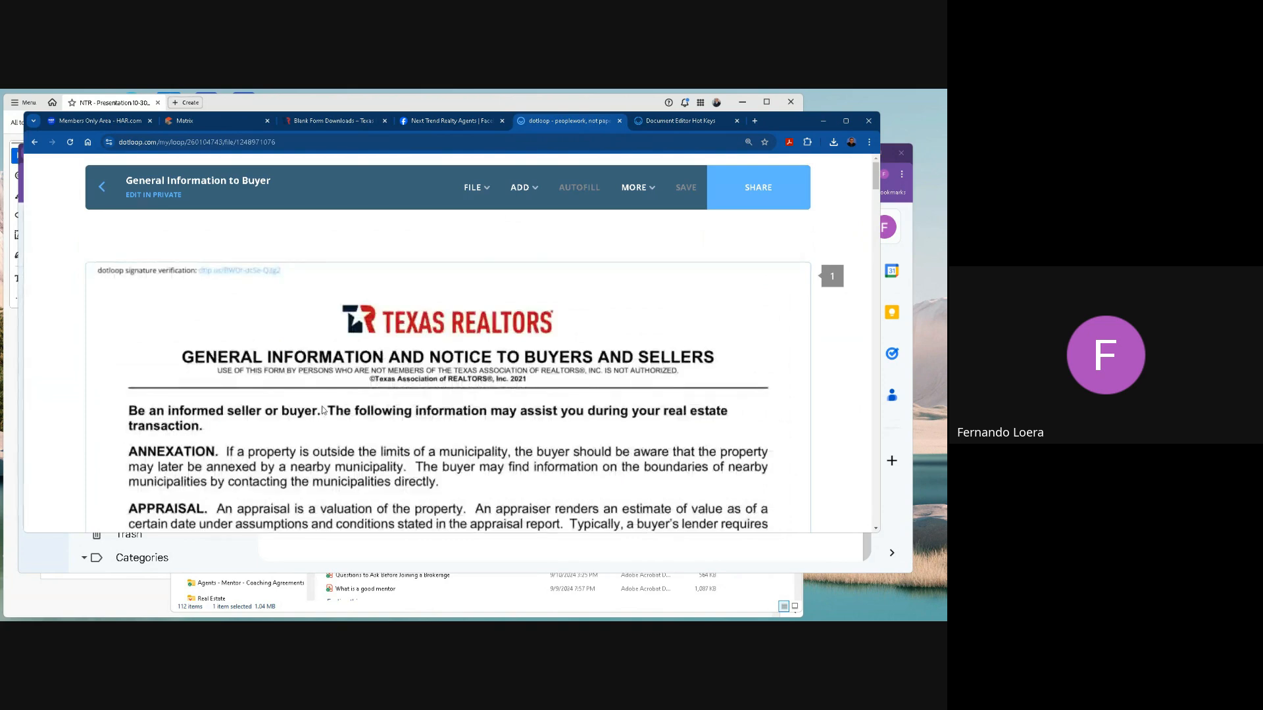
{"action": "scroll", "coordinate": [321, 414], "scroll_direction": "down", "scroll_amount": 3}
{"action": "left_click", "coordinate": [110, 200]}
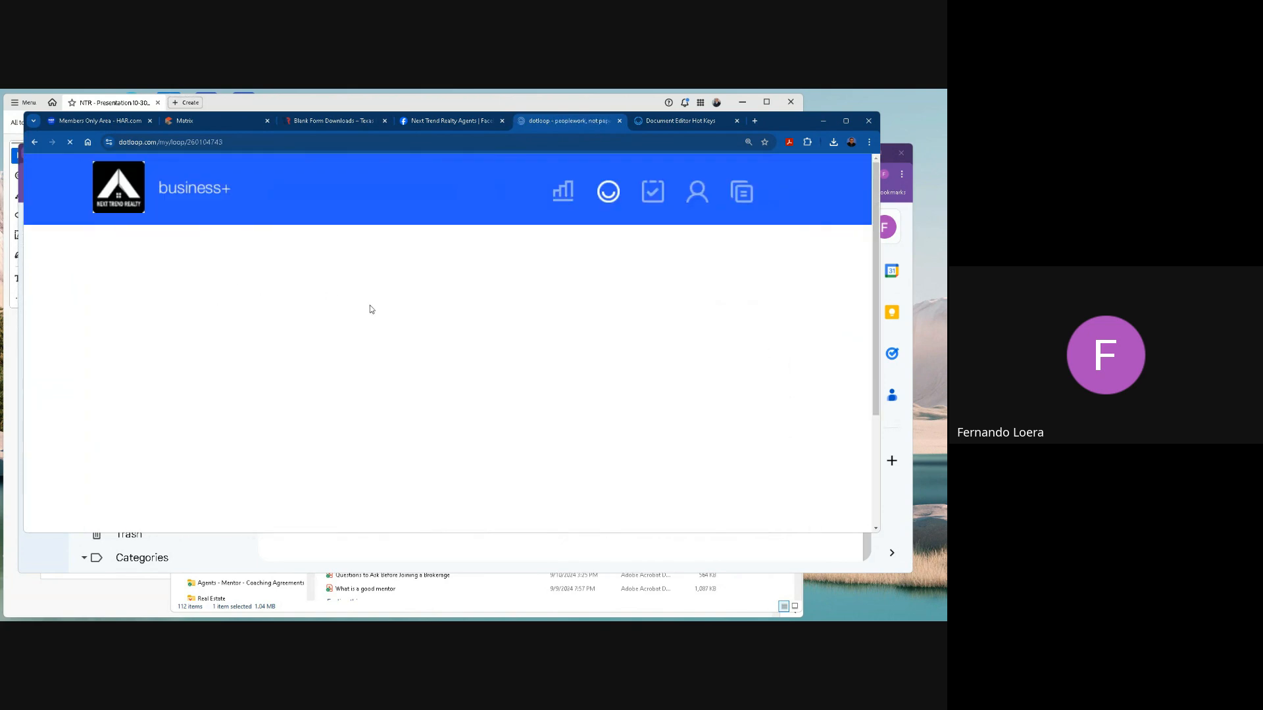
{"action": "scroll", "coordinate": [437, 338], "scroll_direction": "down", "scroll_amount": 4}
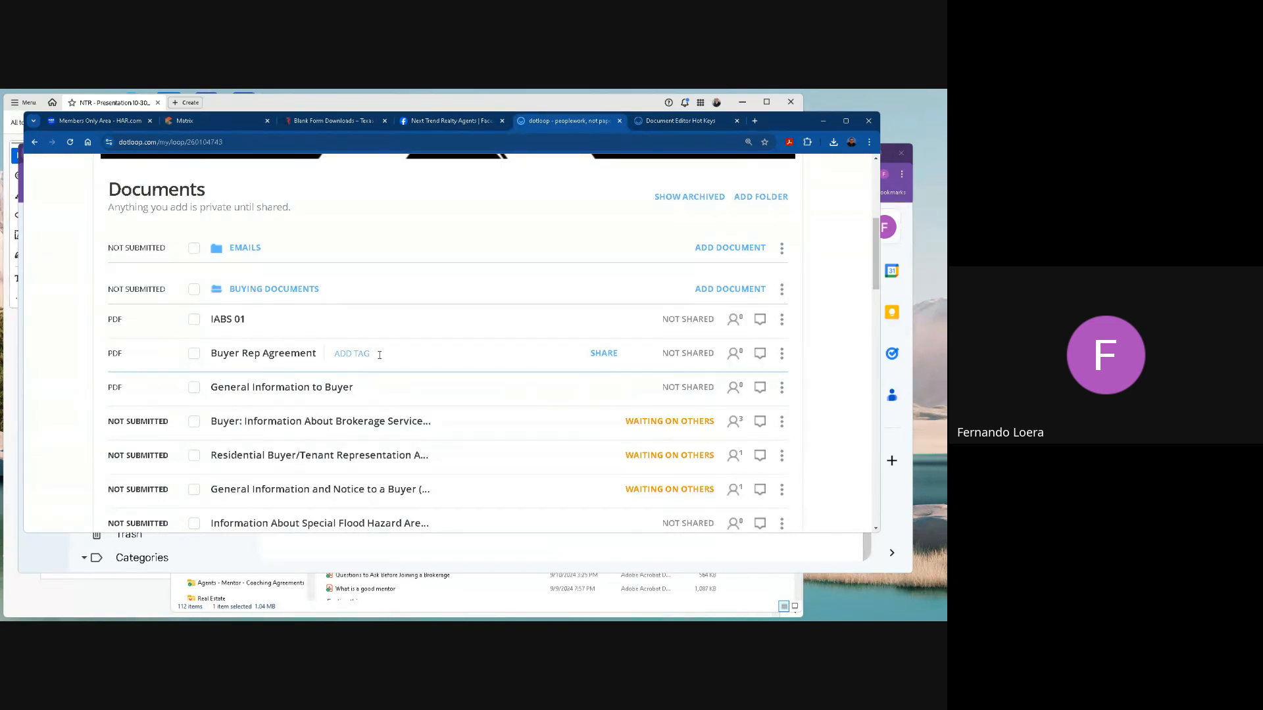
Open Buyer Rep Agreement again and look through it to the compensation paragraphs on page 3.
{"action": "left_click", "coordinate": [194, 355]}
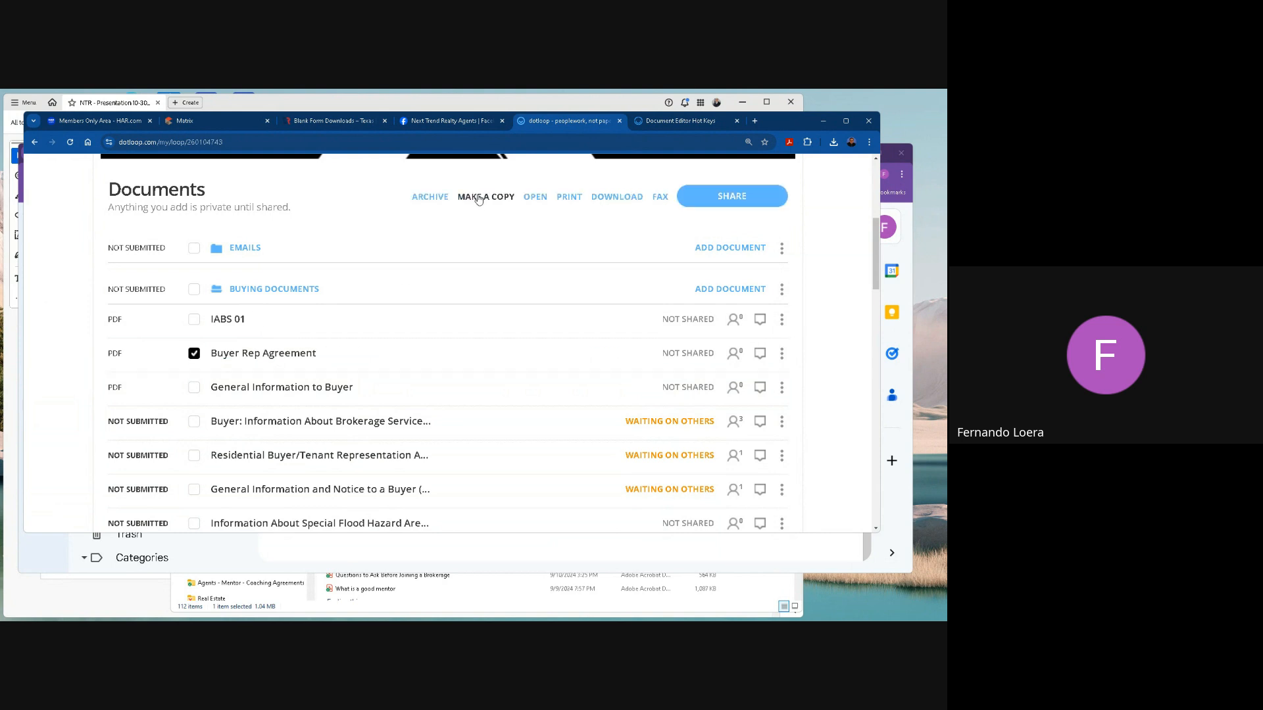
{"action": "left_click", "coordinate": [278, 355]}
{"action": "scroll", "coordinate": [458, 301], "scroll_direction": "down", "scroll_amount": 20}
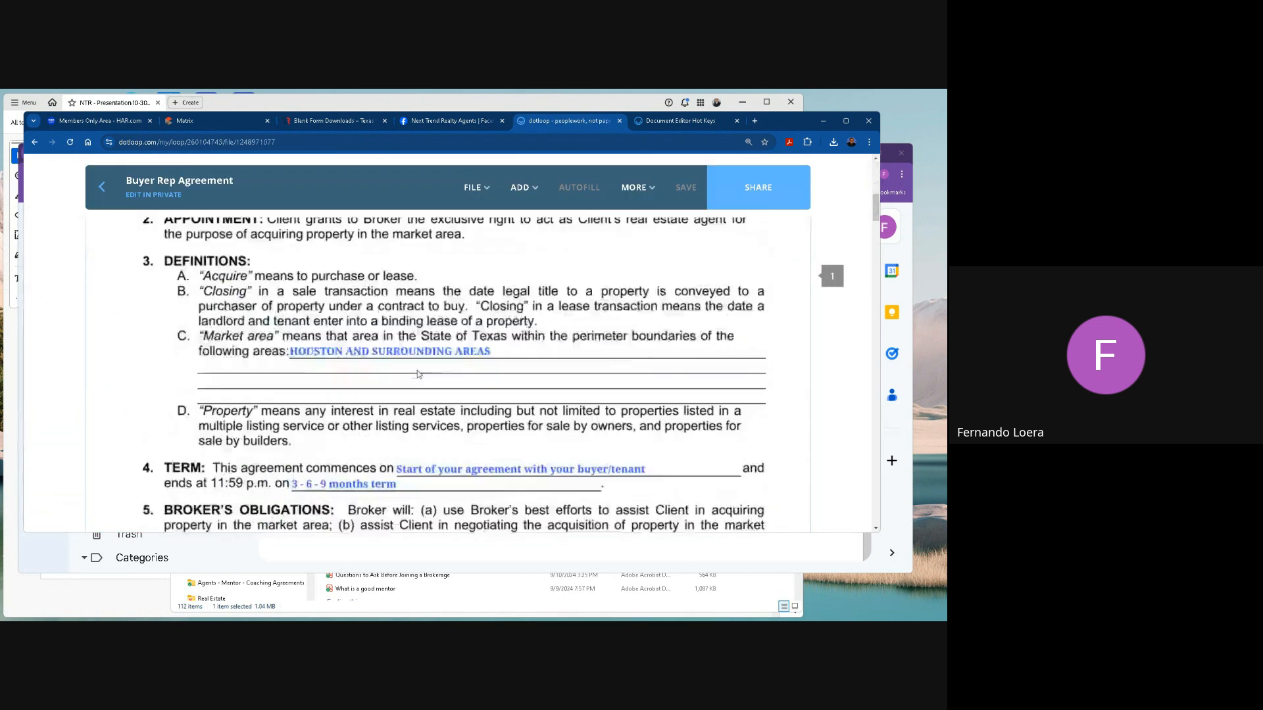
{"action": "scroll", "coordinate": [419, 372], "scroll_direction": "down", "scroll_amount": 10}
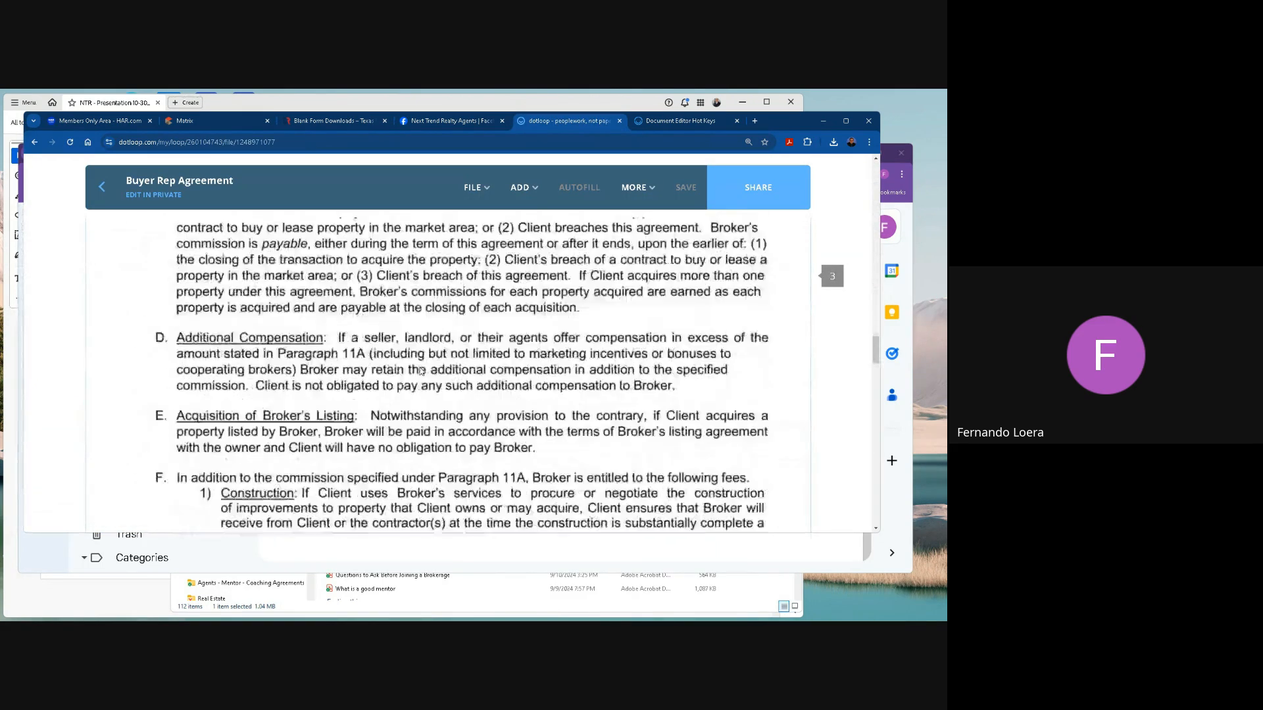
{"action": "scroll", "coordinate": [425, 371], "scroll_direction": "up", "scroll_amount": 2}
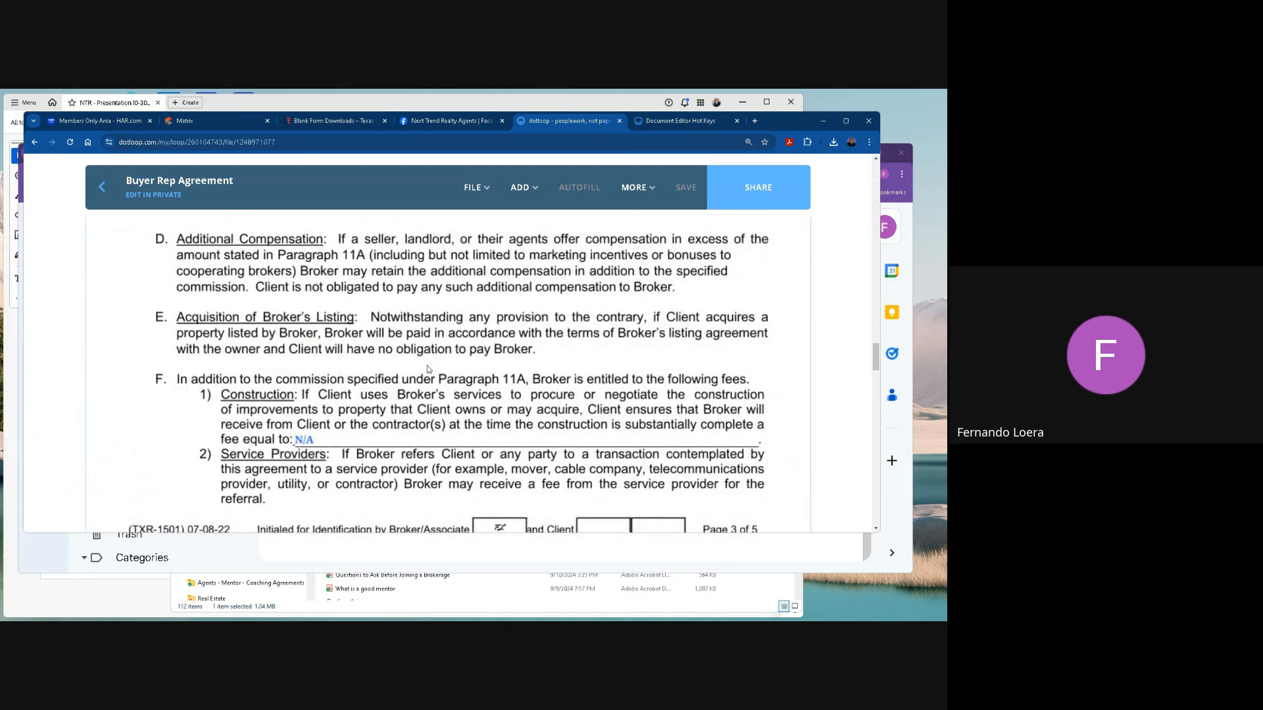
{"action": "scroll", "coordinate": [450, 390], "scroll_direction": "up", "scroll_amount": 5}
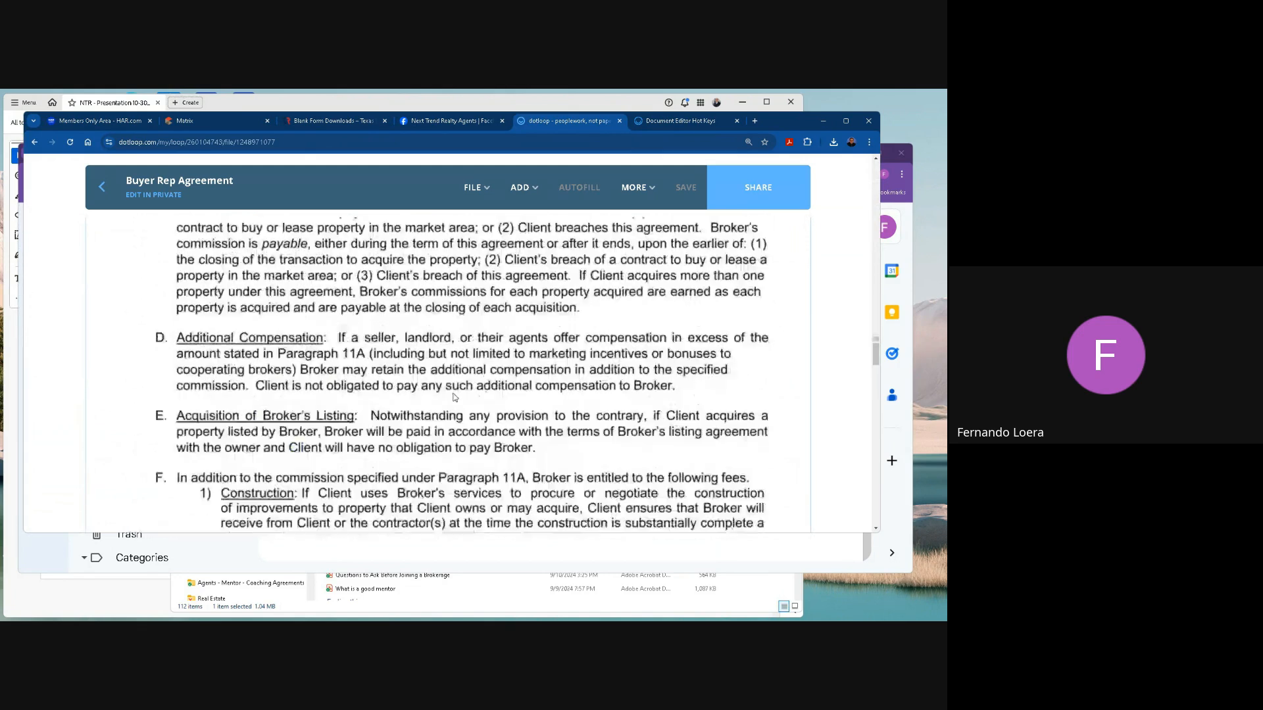
Set up a split of Buyer Rep Agreement with files Buyer Rep Agmt, covering pages 1 to 2, and Bad page.
{"action": "left_click", "coordinate": [475, 188]}
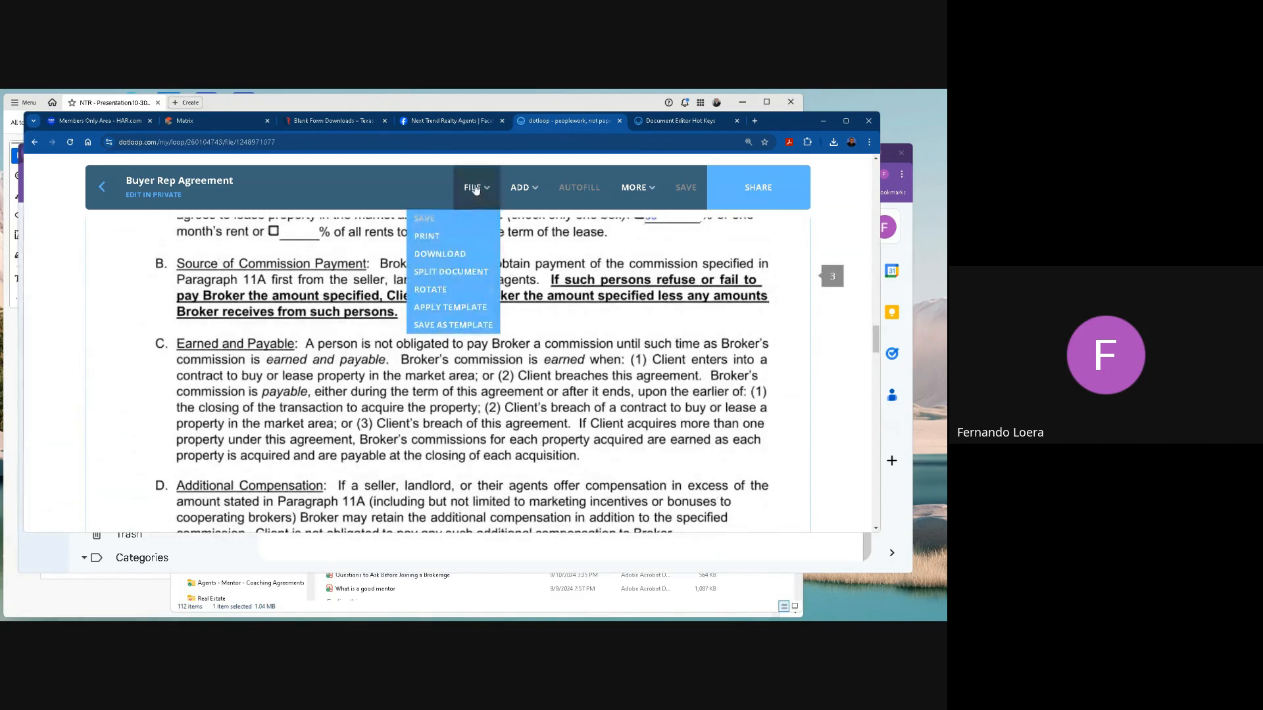
{"action": "left_click", "coordinate": [451, 272]}
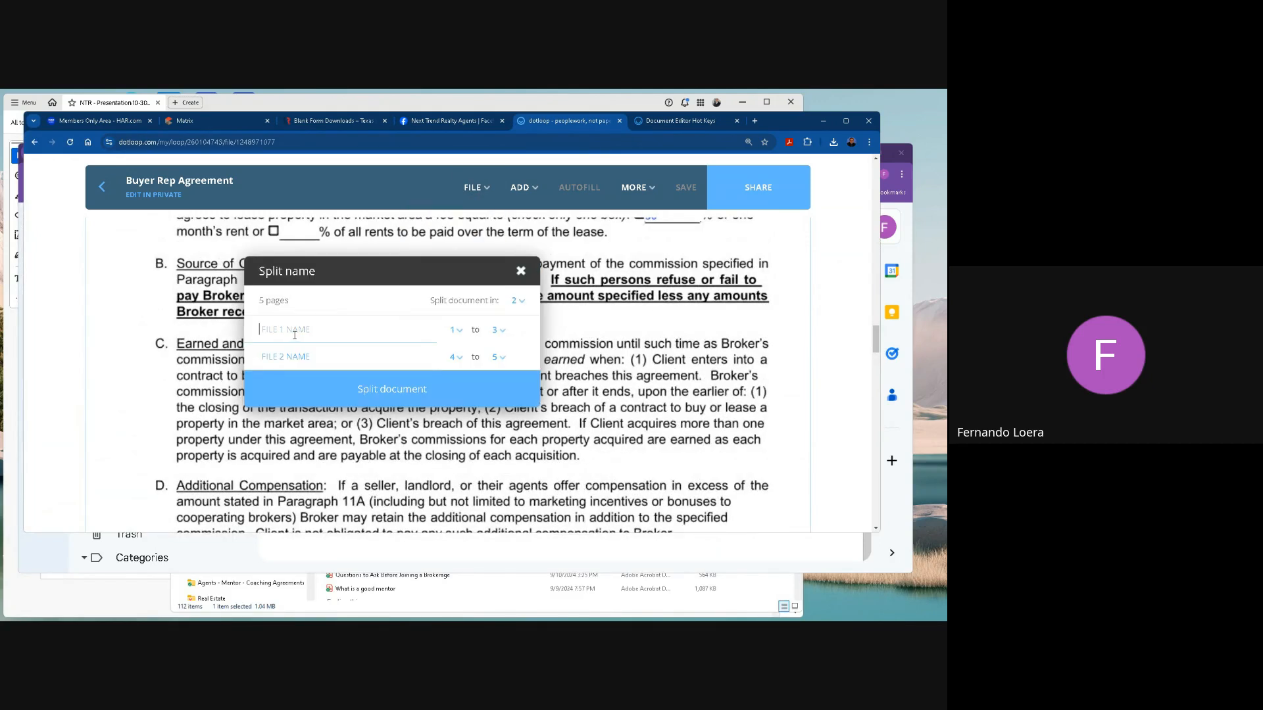
{"action": "type", "text": "Buyer RE"}
{"action": "left_click", "coordinate": [368, 360]}
{"action": "left_click", "coordinate": [355, 359]}
{"action": "type", "text": "Bad page"}
{"action": "left_click", "coordinate": [494, 329]}
{"action": "left_click", "coordinate": [498, 343]}
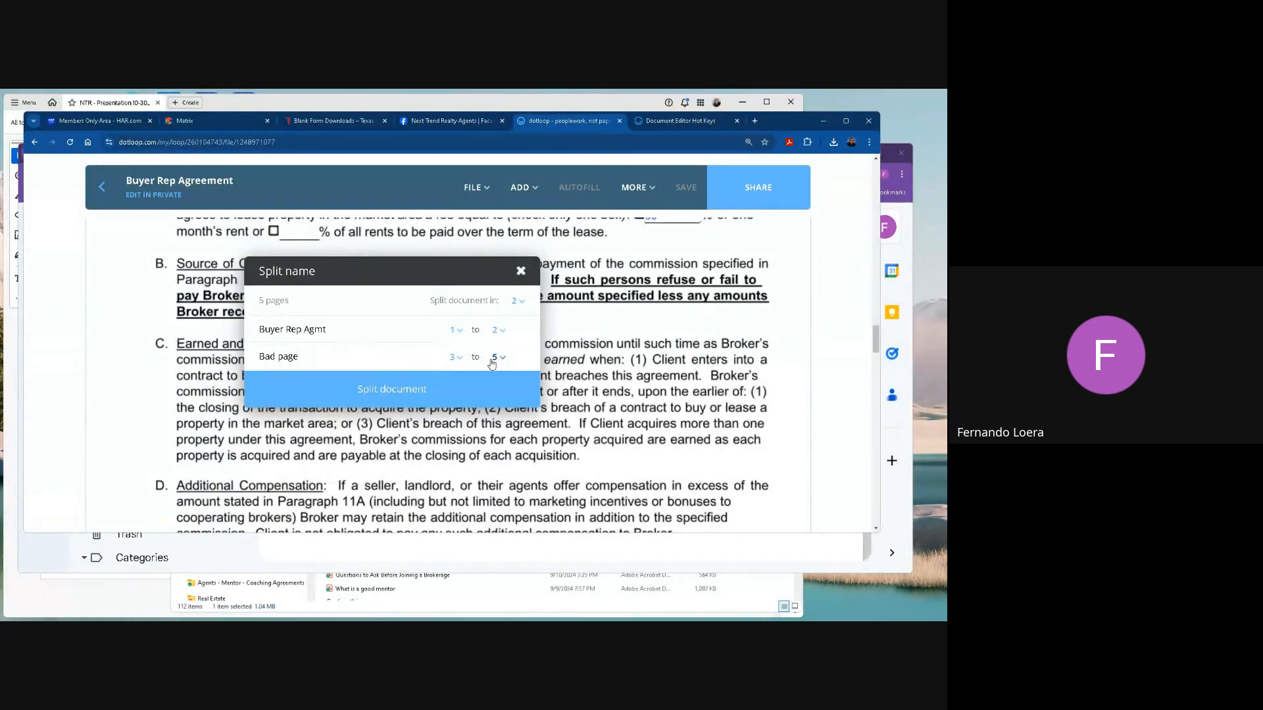
Set the split to 3 files named "Buyer Rep Agmt (pages 1-2)", "Bad page 3" and "Buyer Rep Agmt (pages 4-5".
{"action": "left_click", "coordinate": [519, 301]}
{"action": "left_click", "coordinate": [517, 324]}
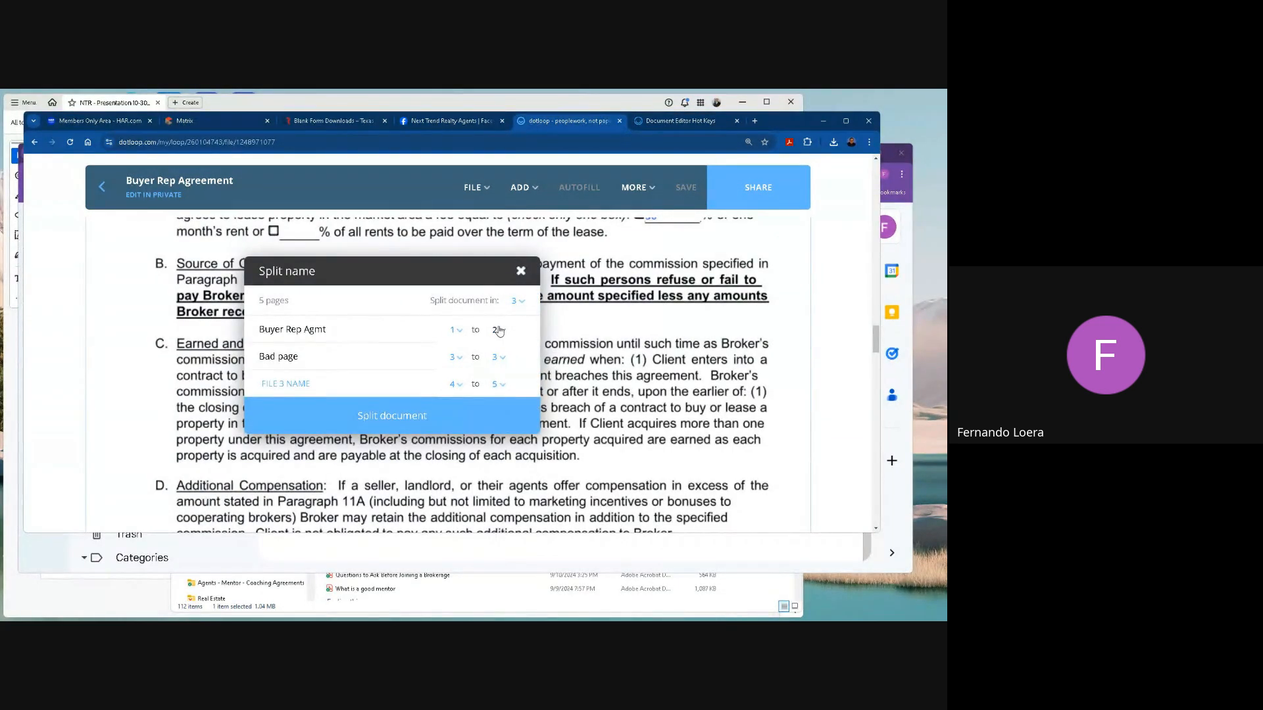
{"action": "left_click", "coordinate": [342, 331]}
{"action": "left_click", "coordinate": [324, 364]}
{"action": "left_click", "coordinate": [345, 387]}
{"action": "type", "text": "Buyer Rep Agmt"}
{"action": "left_click", "coordinate": [323, 317]}
{"action": "left_click", "coordinate": [343, 384]}
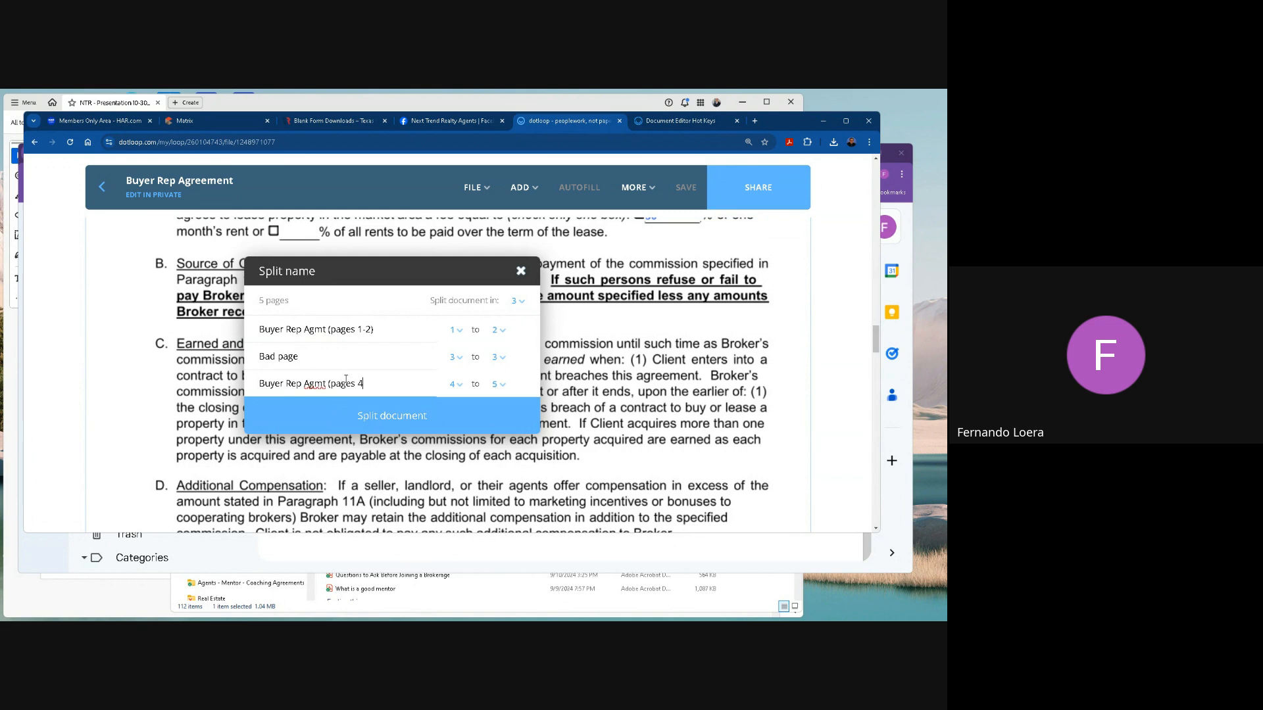
{"action": "left_click", "coordinate": [315, 357]}
{"action": "type", "text": "3"}
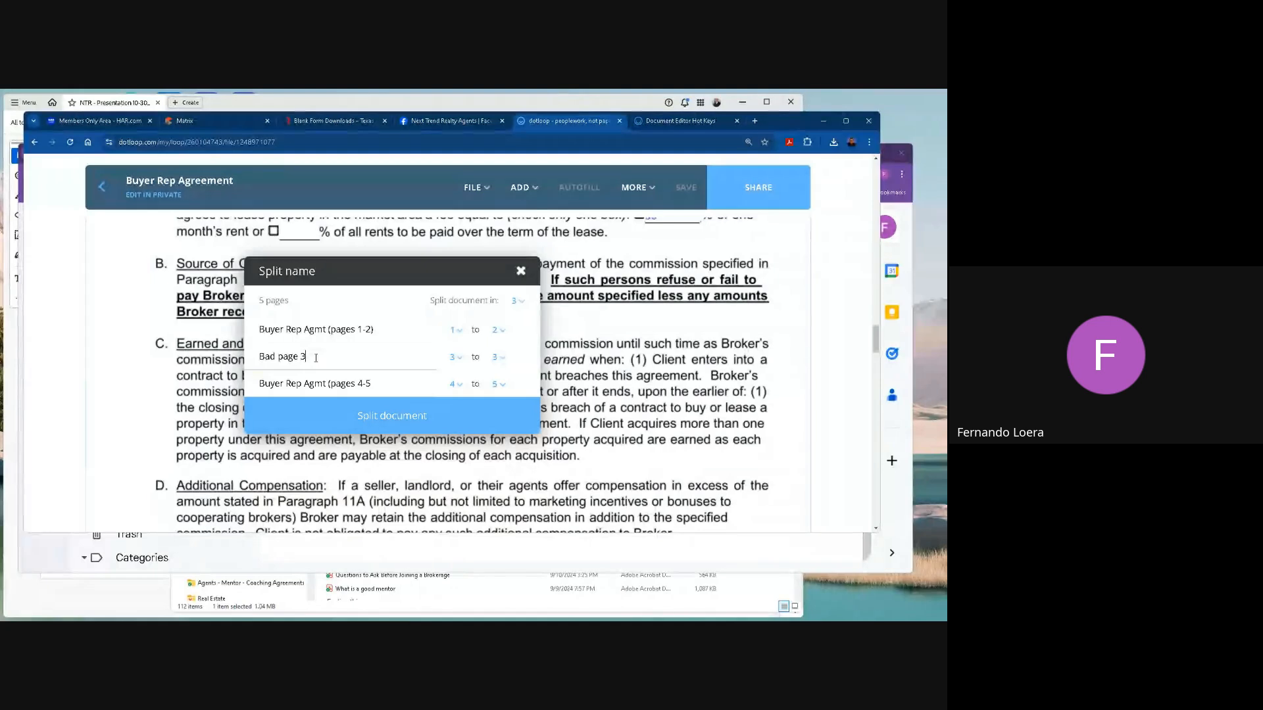
Split Buyer Rep Agreement into the three named files and return to the loop's document list.
{"action": "left_click", "coordinate": [392, 419]}
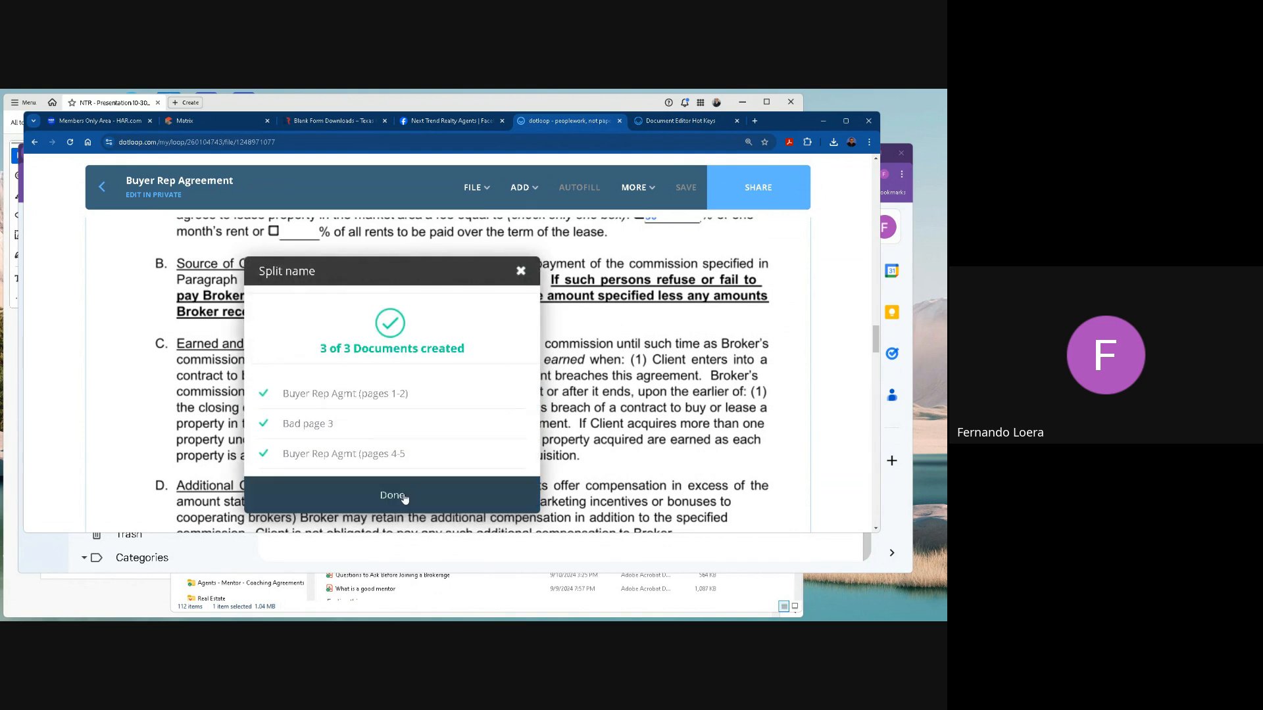
{"action": "left_click", "coordinate": [402, 504]}
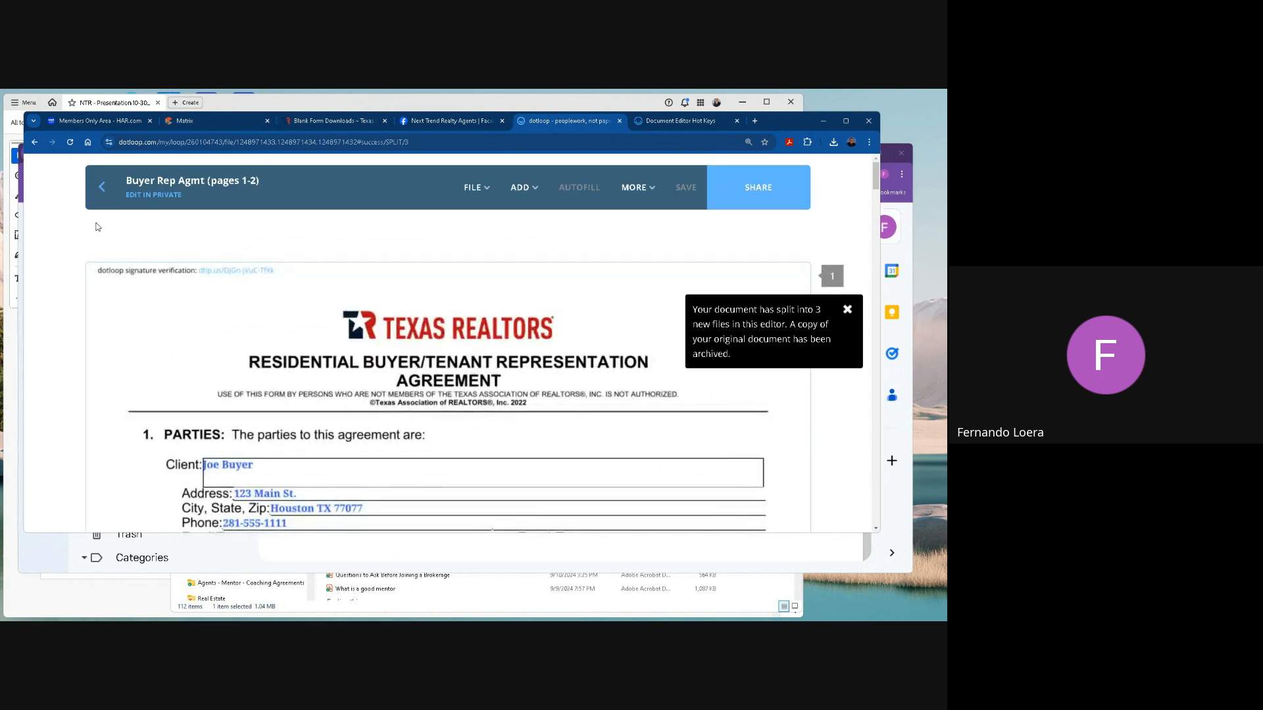
{"action": "left_click", "coordinate": [102, 187]}
{"action": "scroll", "coordinate": [348, 379], "scroll_direction": "down", "scroll_amount": 4}
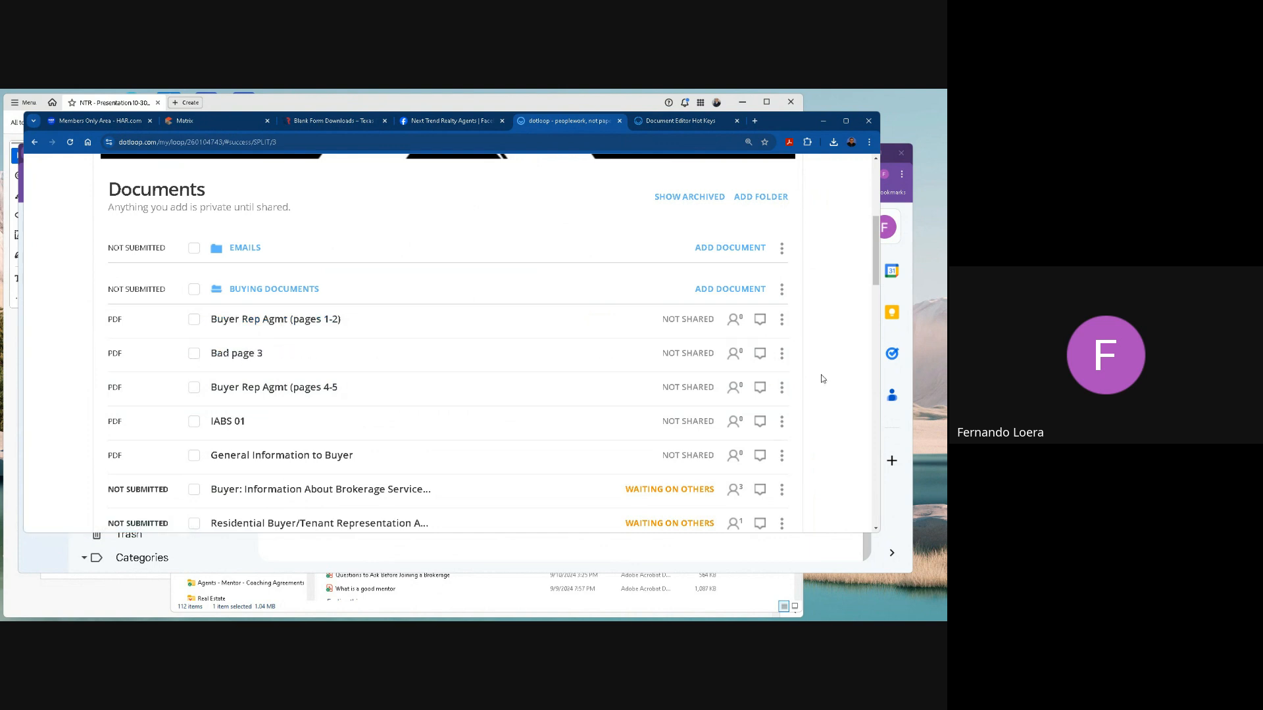
Rename the Bad page 3 document as Good Page 3.
{"action": "left_click", "coordinate": [781, 353]}
{"action": "left_click", "coordinate": [757, 387]}
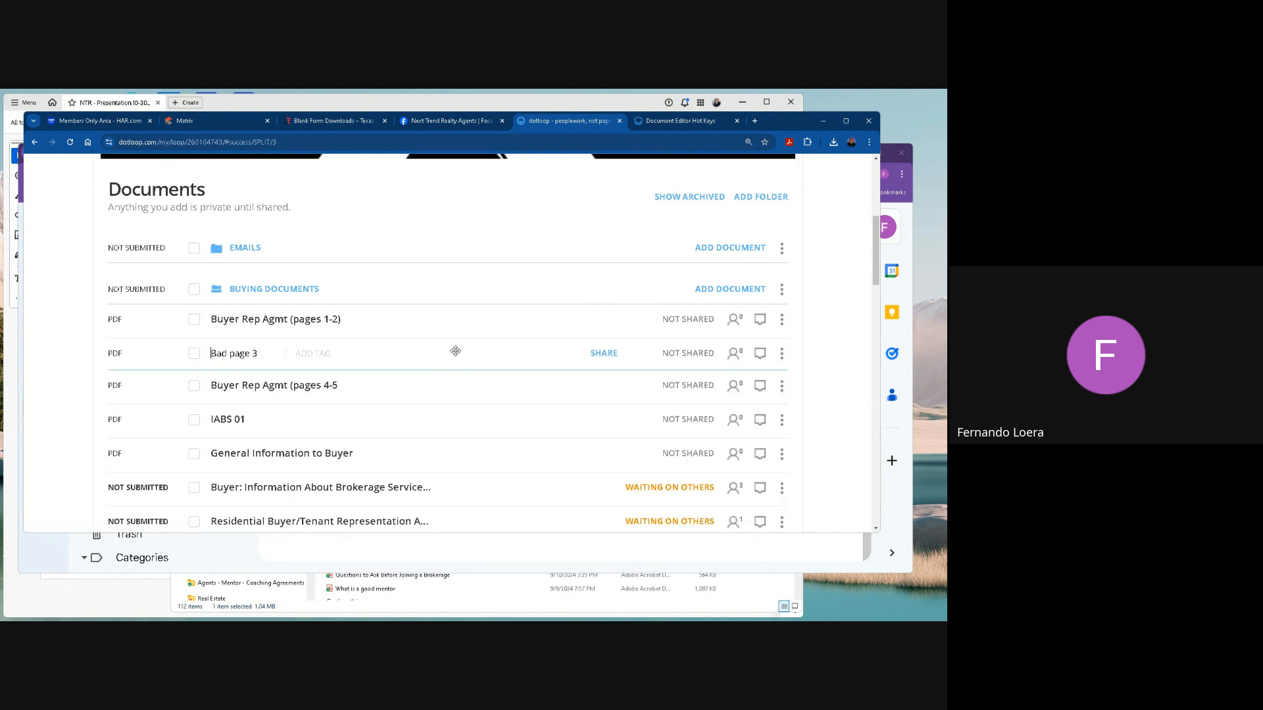
{"action": "key", "text": "BackSpace"}
{"action": "key", "text": "BackSpace"}
{"action": "key", "text": "BackSpace"}
{"action": "key", "text": "BackSpace"}
{"action": "key", "text": "BackSpace"}
{"action": "key", "text": "BackSpace"}
{"action": "key", "text": "BackSpace"}
{"action": "key", "text": "BackSpace"}
{"action": "key", "text": "BackSpace"}
{"action": "type", "text": "Good Page"}
{"action": "key", "text": "Return"}
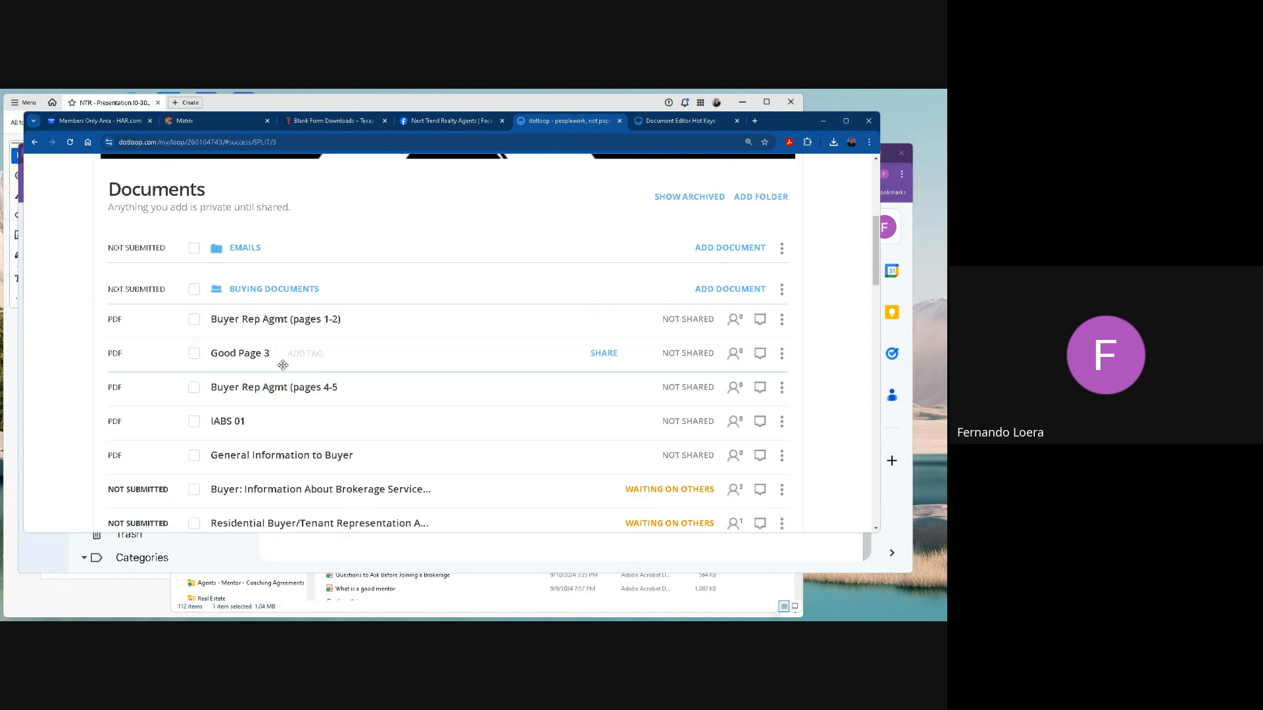
Download Buyer Rep Agmt (pages 1-2), Good Page 3 and Buyer Rep Agmt (pages 4-5 together as one PDF named buyer rep agmt.
{"action": "left_click", "coordinate": [194, 319]}
{"action": "left_click", "coordinate": [194, 353]}
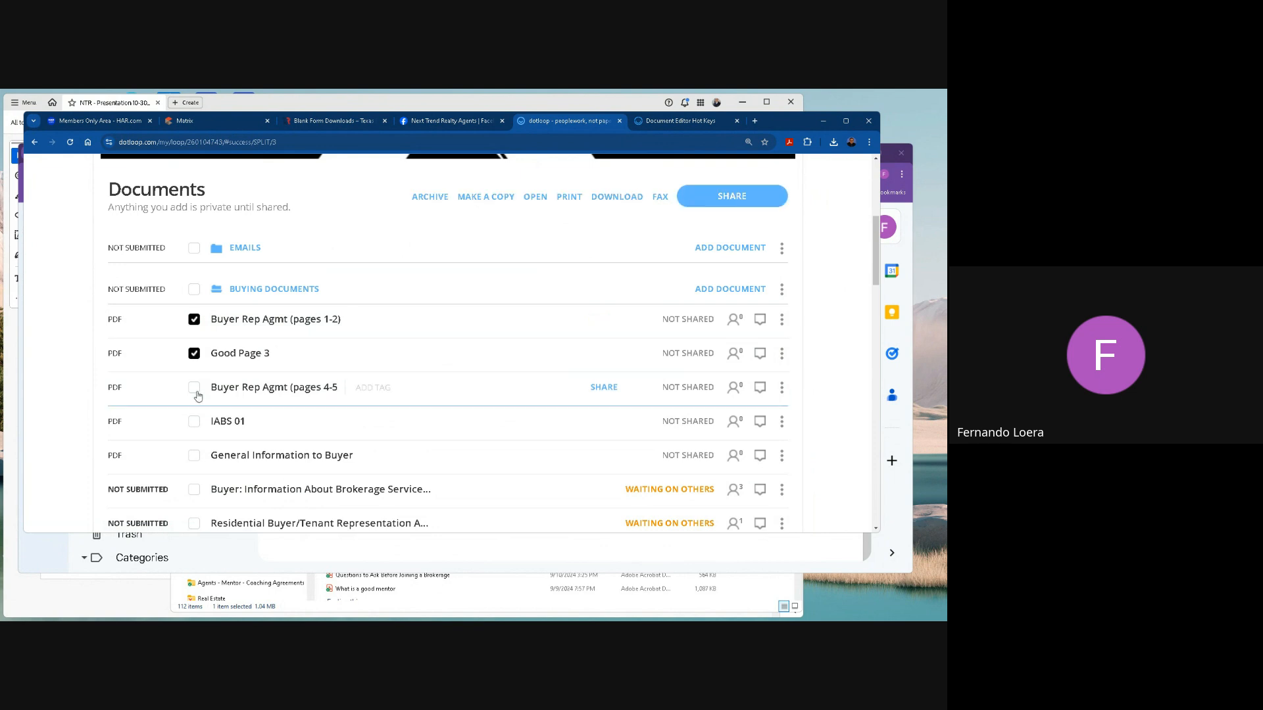
{"action": "left_click", "coordinate": [194, 387]}
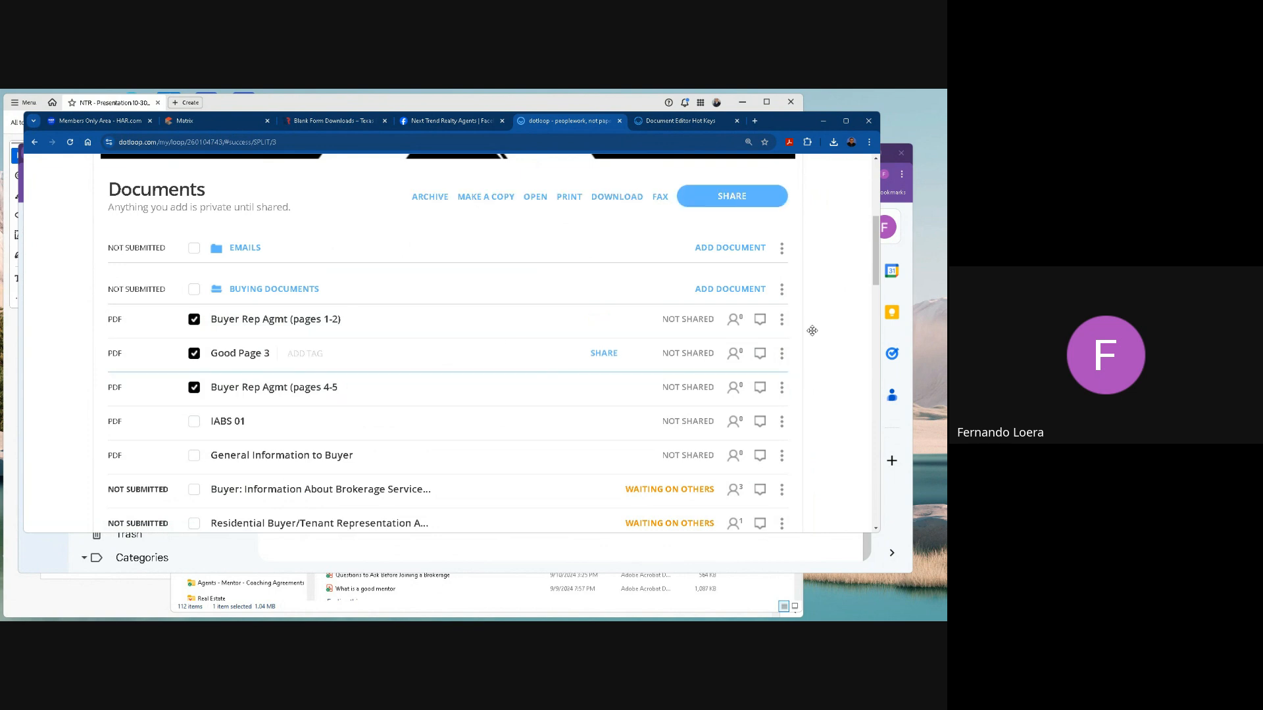
{"action": "left_click", "coordinate": [620, 197]}
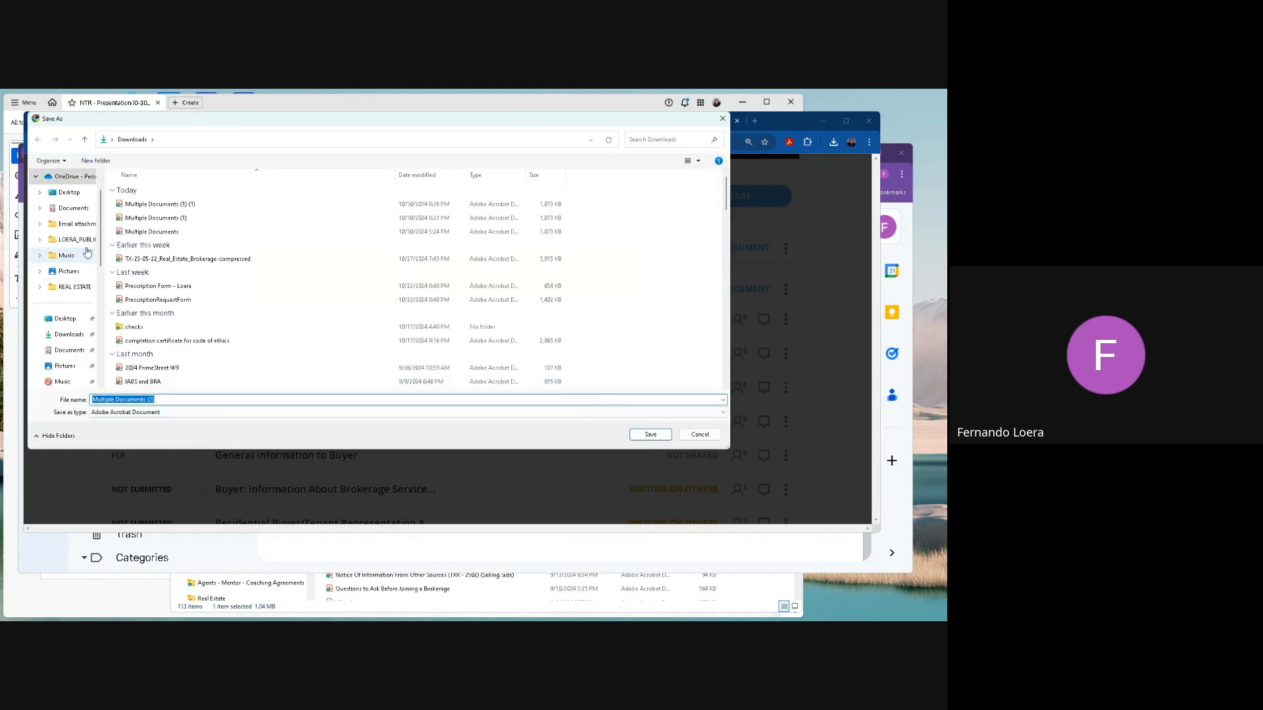
{"action": "type", "text": "buyer rep agmt"}
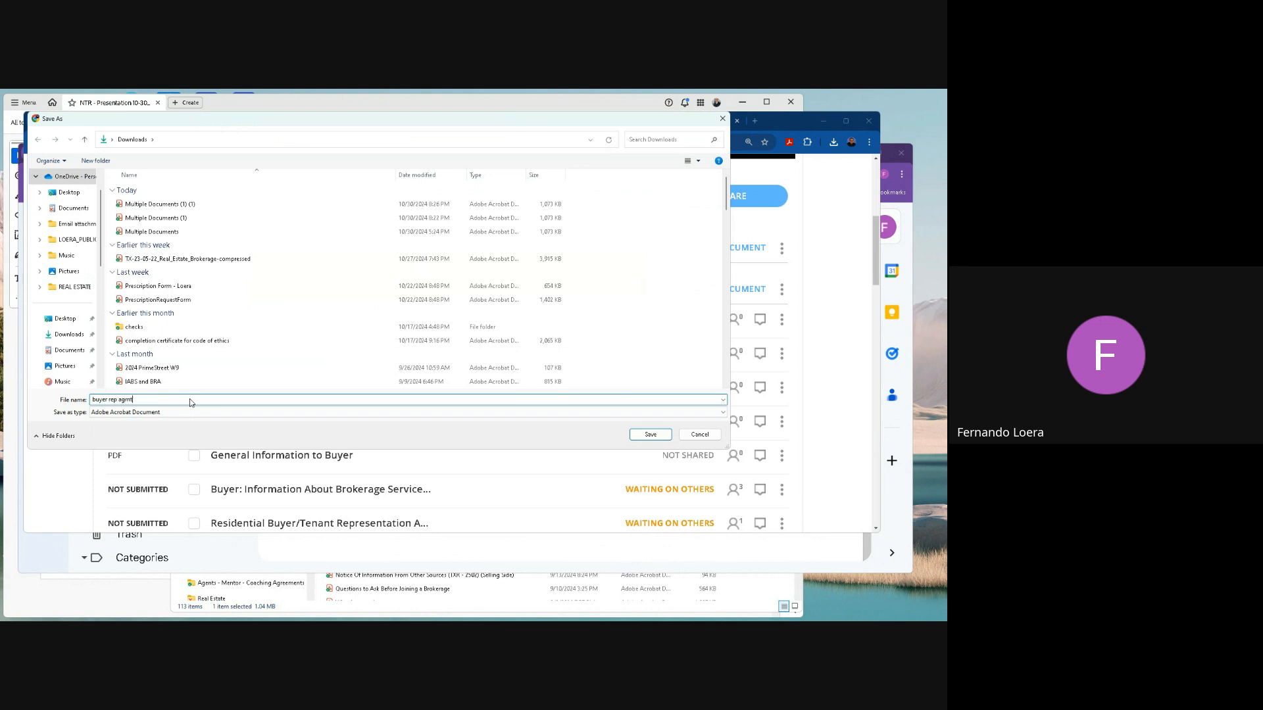
{"action": "left_click", "coordinate": [651, 434]}
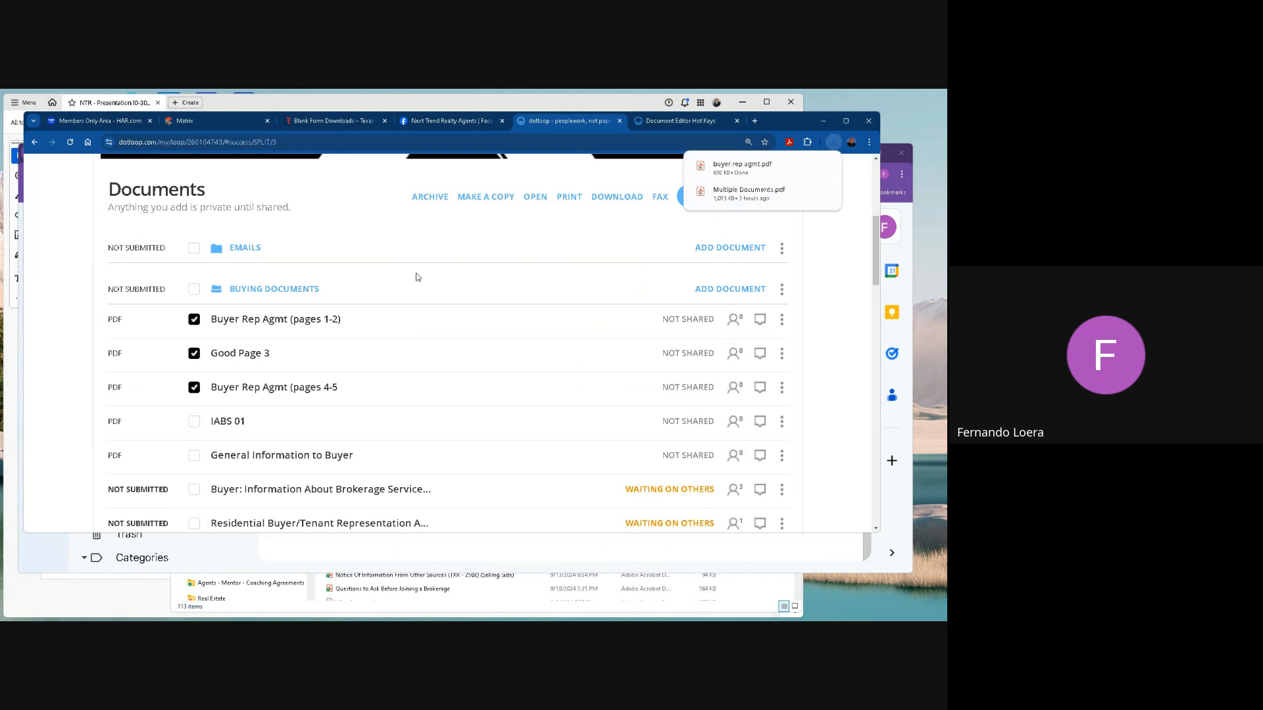
Clear the document selection and upload the buyer rep agmt PDF from Downloads into the Buying Documents folder.
{"action": "left_click", "coordinate": [194, 290]}
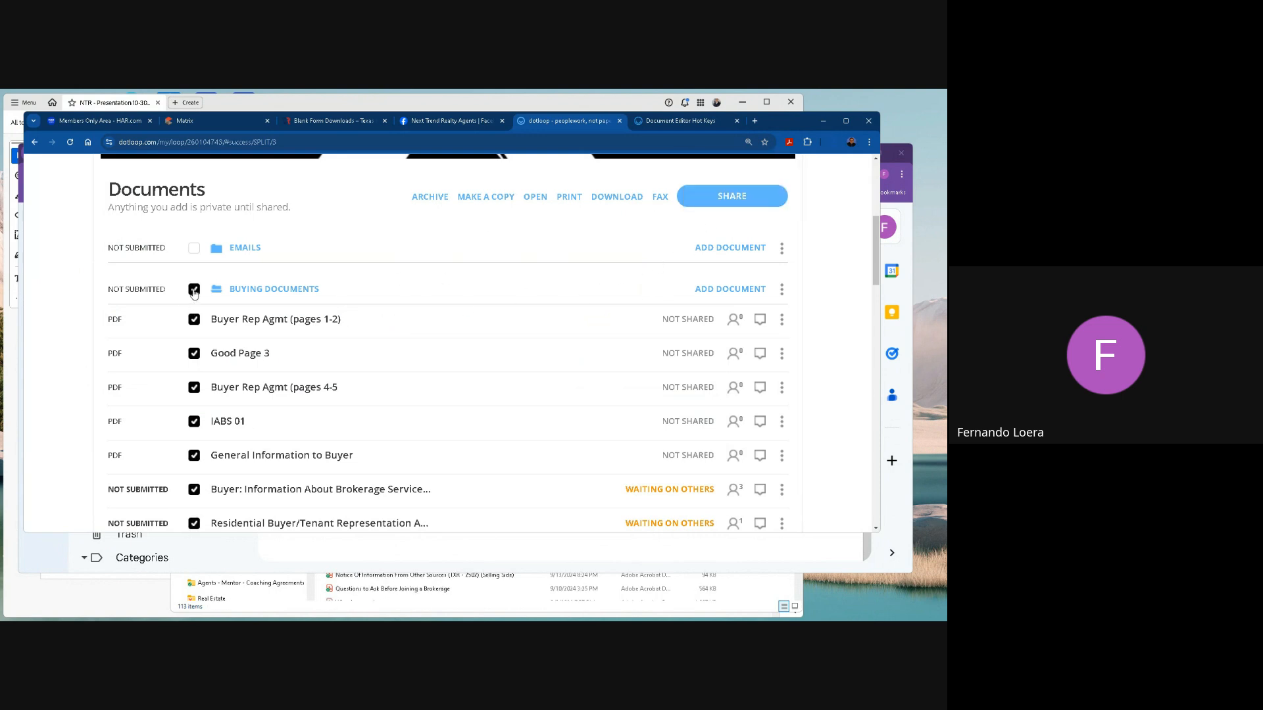
{"action": "left_click", "coordinate": [195, 289]}
{"action": "left_click", "coordinate": [736, 289]}
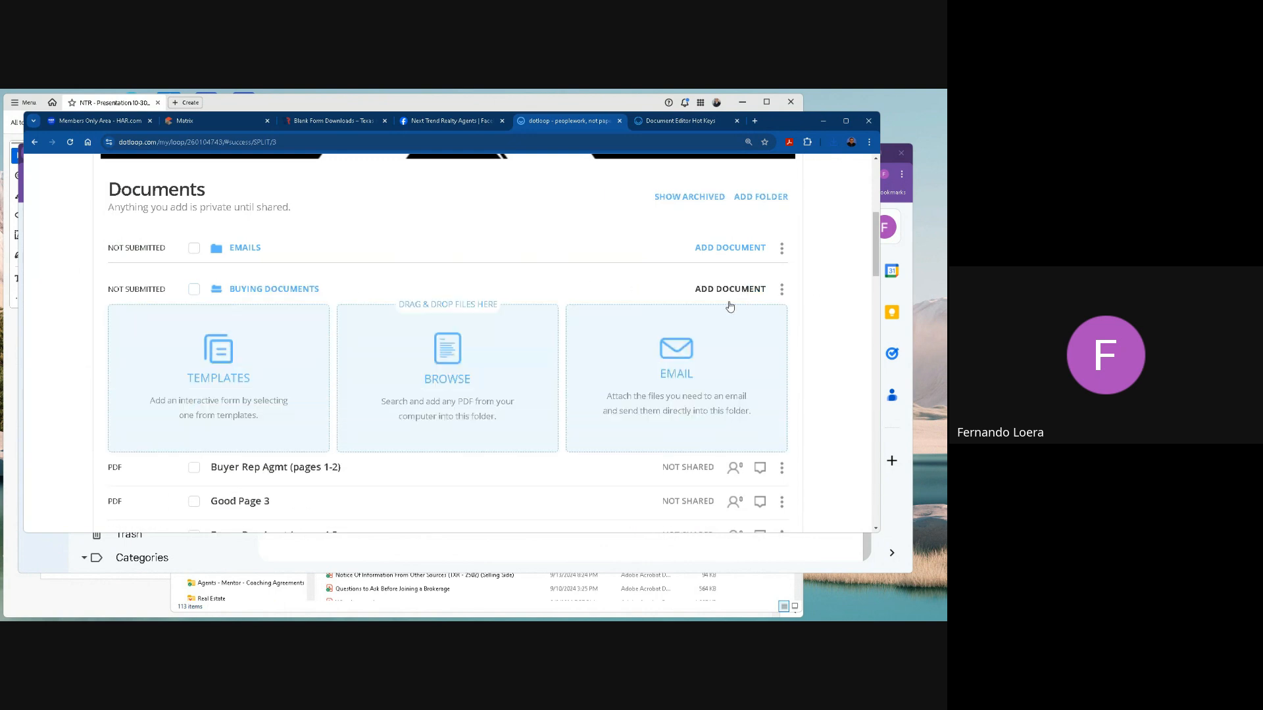
{"action": "left_click", "coordinate": [425, 356]}
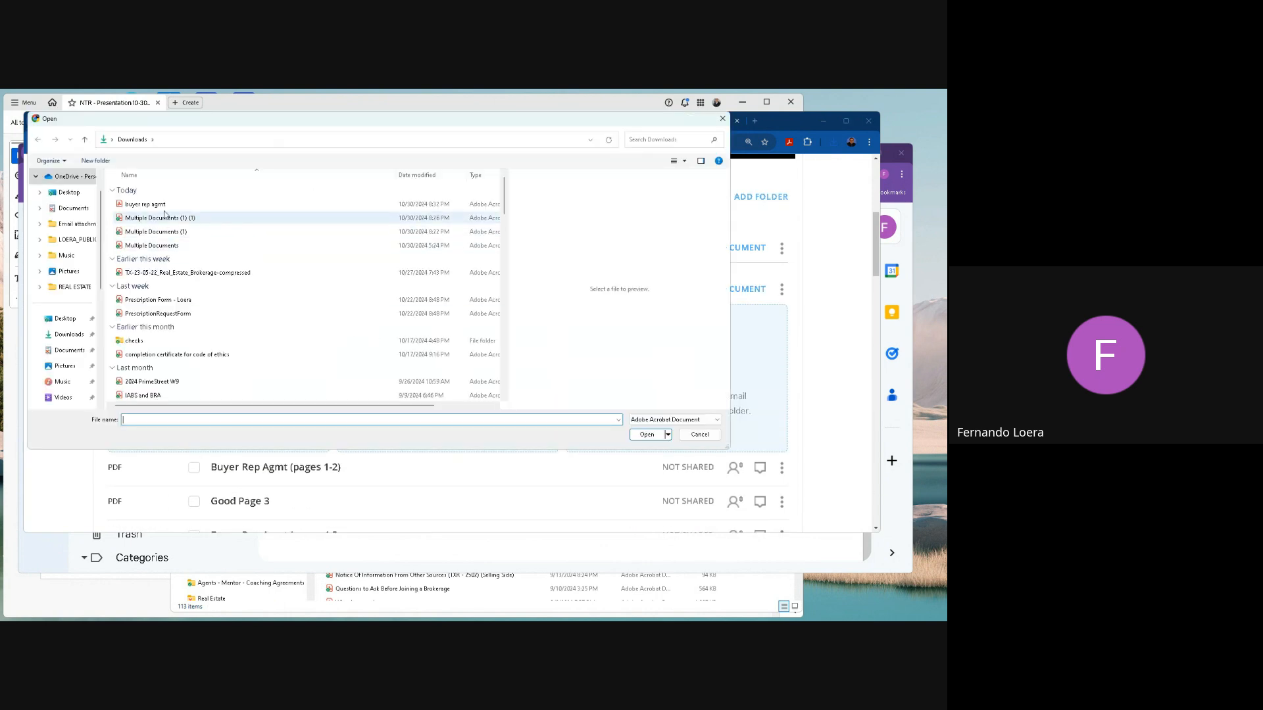
{"action": "left_click", "coordinate": [156, 207]}
{"action": "left_click", "coordinate": [647, 434]}
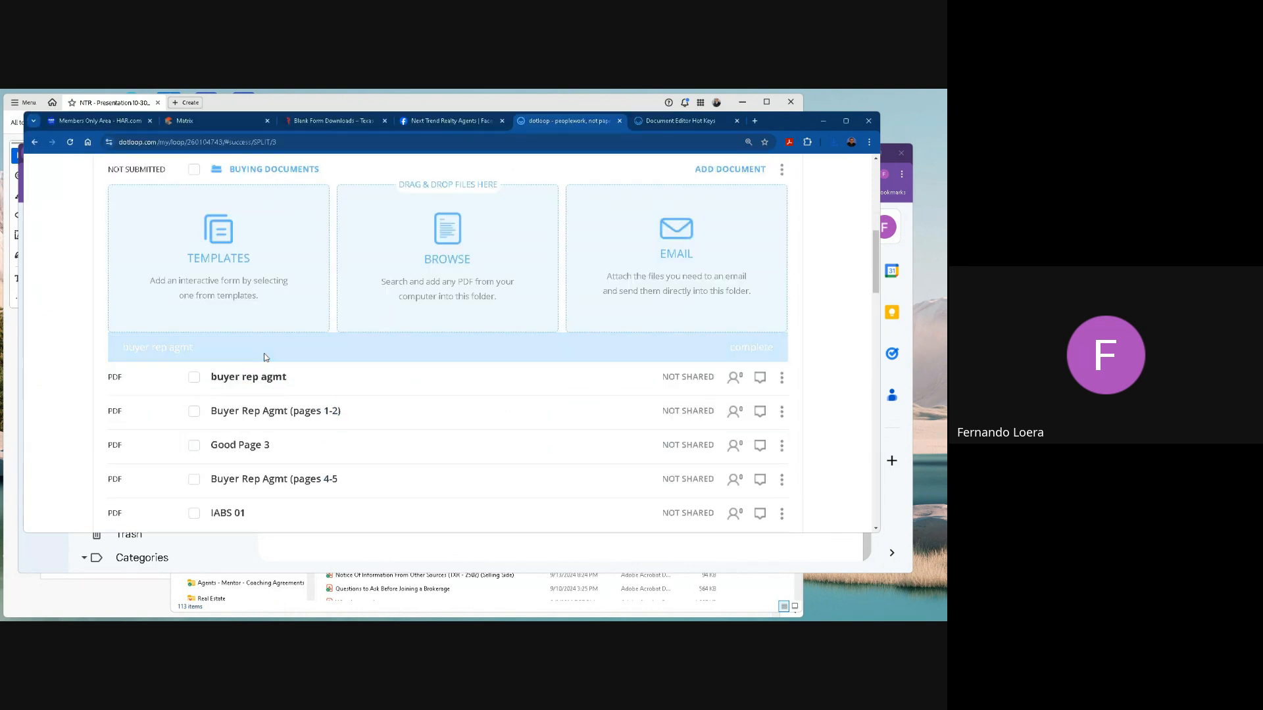
{"action": "scroll", "coordinate": [264, 289], "scroll_direction": "up", "scroll_amount": 2}
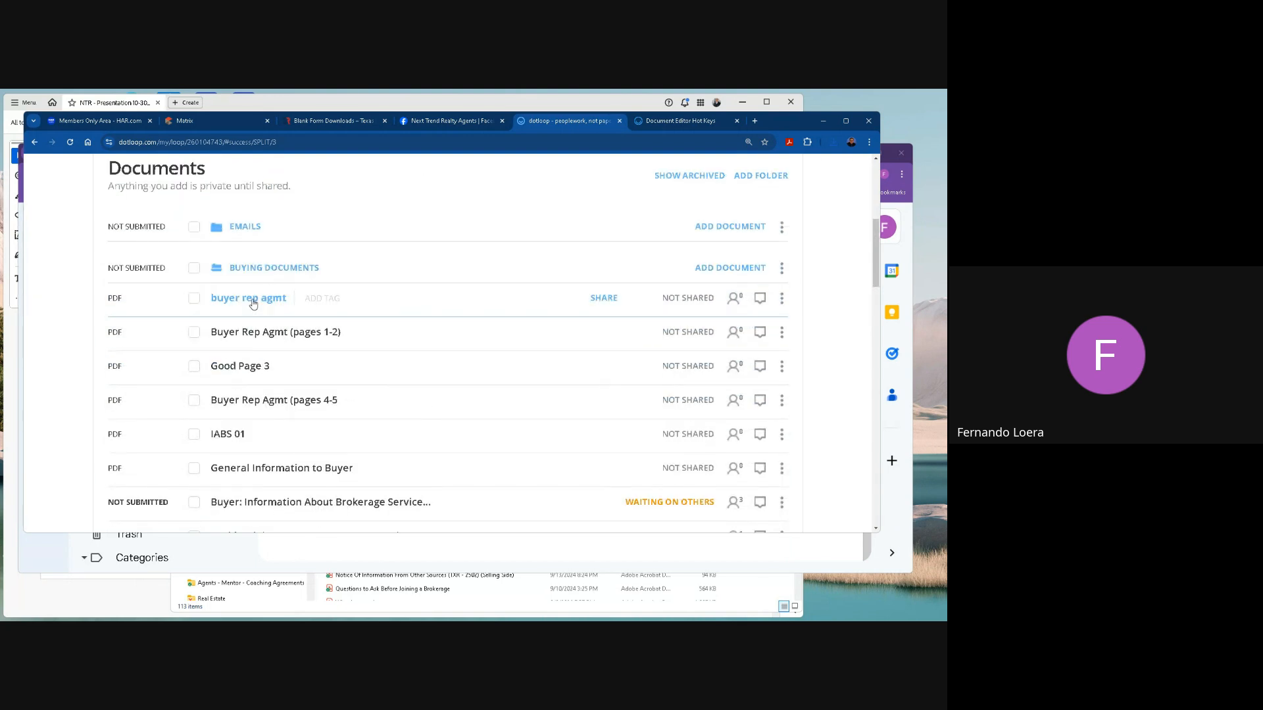
Open the uploaded buyer rep agmt document, review all its pages through page 5, and return to the loop's document list.
{"action": "left_click", "coordinate": [254, 299]}
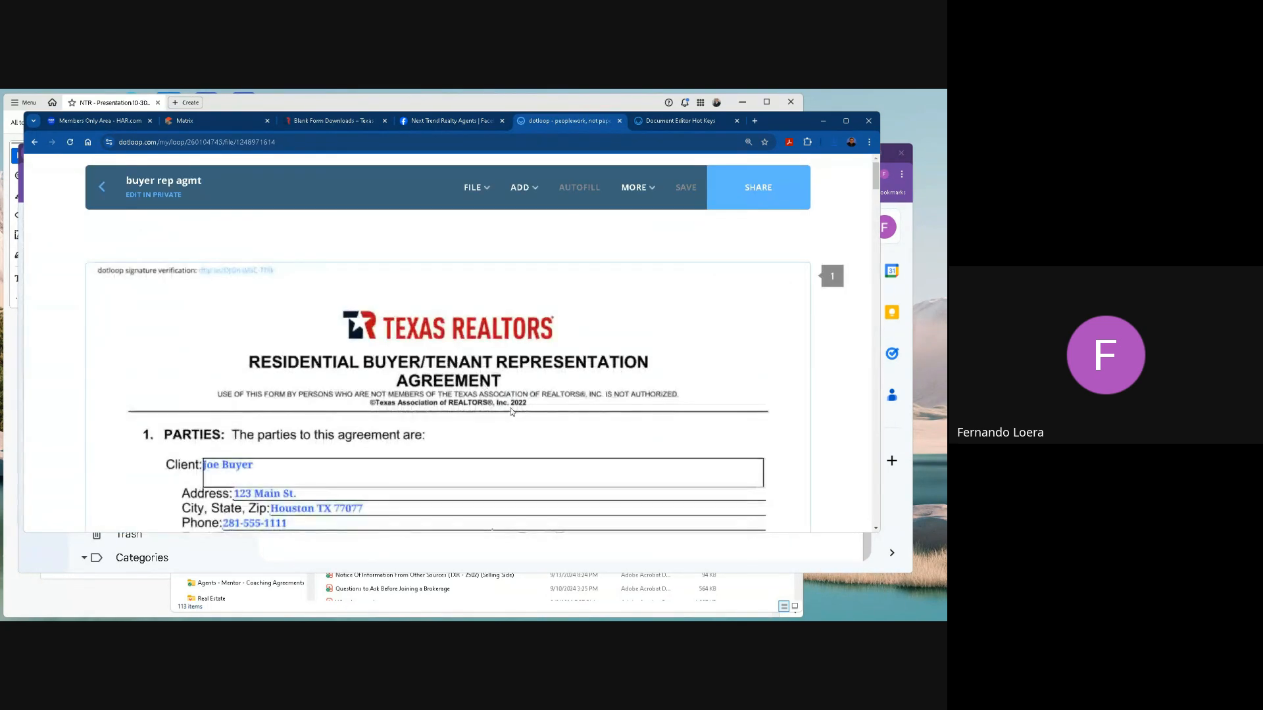
{"action": "scroll", "coordinate": [512, 411], "scroll_direction": "down", "scroll_amount": 15}
{"action": "scroll", "coordinate": [512, 412], "scroll_direction": "down", "scroll_amount": 15}
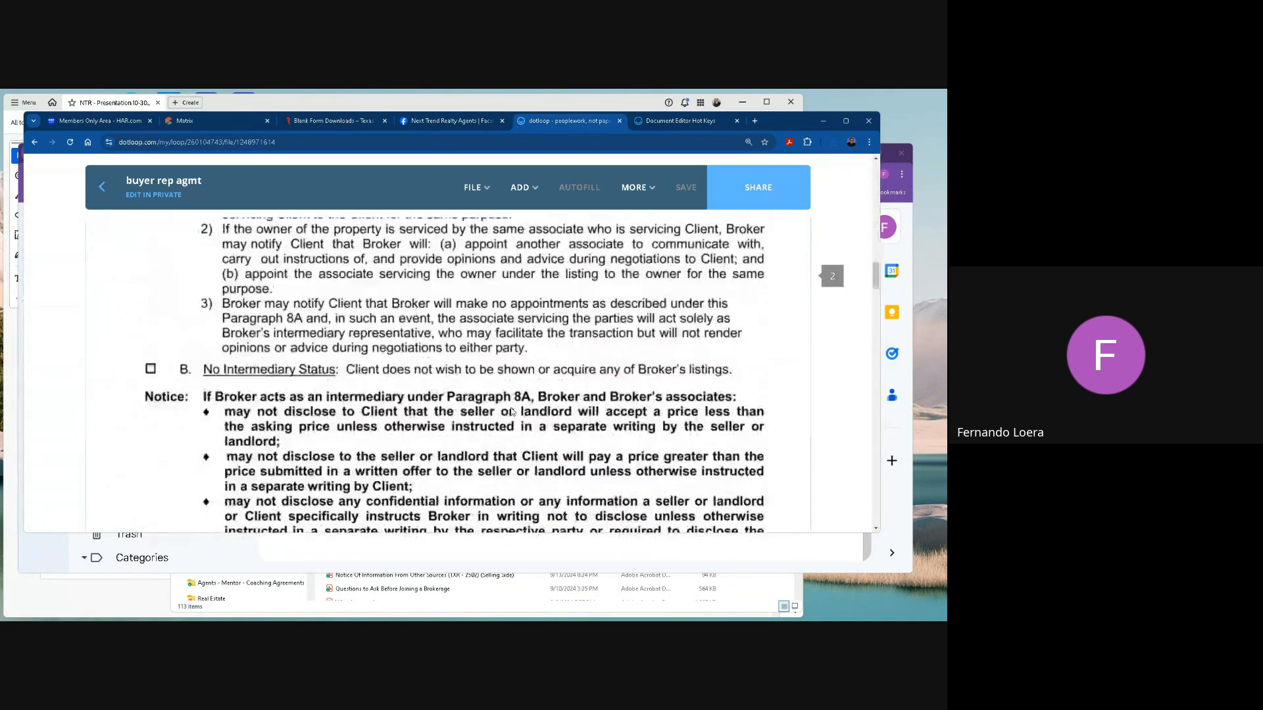
{"action": "scroll", "coordinate": [512, 412], "scroll_direction": "down", "scroll_amount": 20}
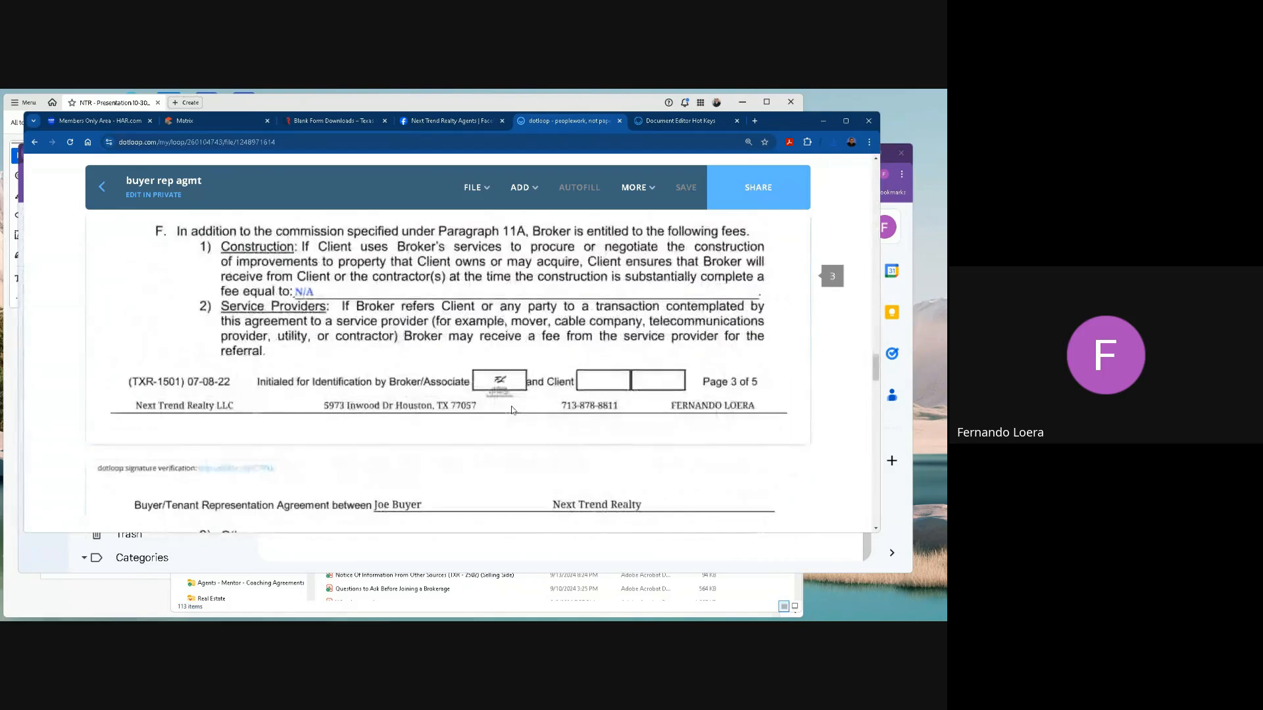
{"action": "scroll", "coordinate": [514, 411], "scroll_direction": "down", "scroll_amount": 20}
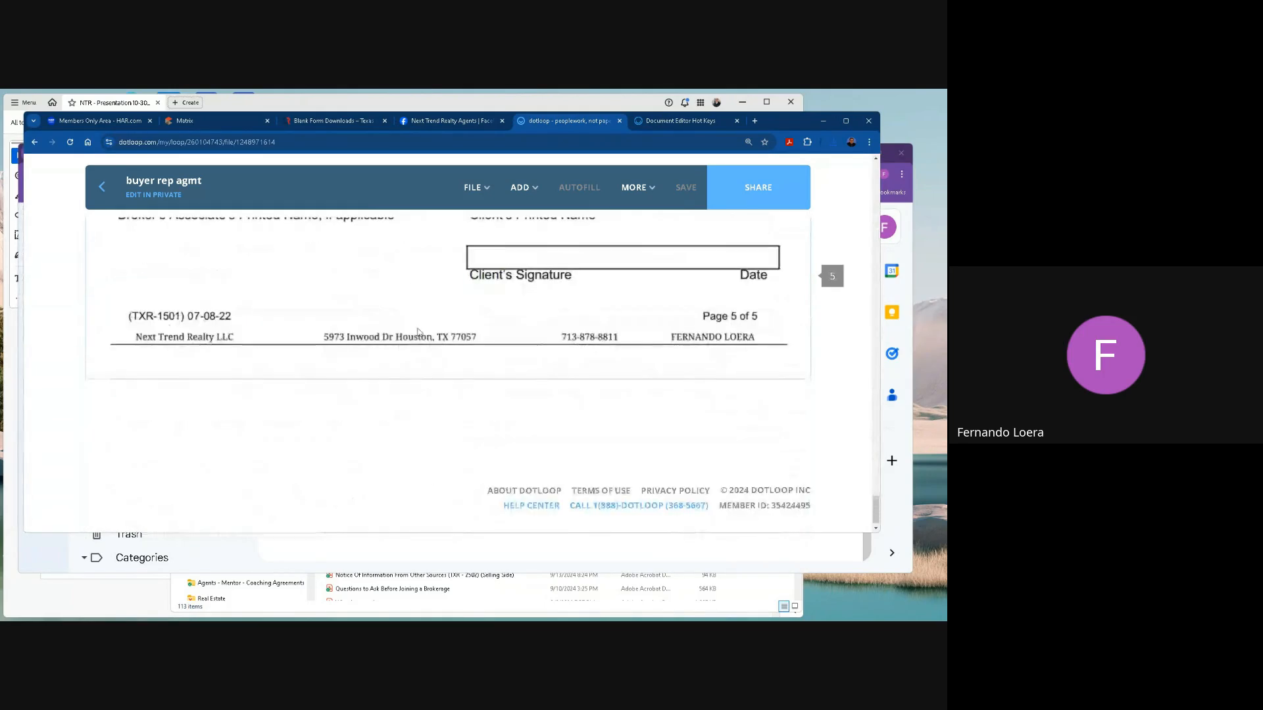
{"action": "left_click", "coordinate": [97, 191]}
{"action": "scroll", "coordinate": [500, 455], "scroll_direction": "down", "scroll_amount": 4}
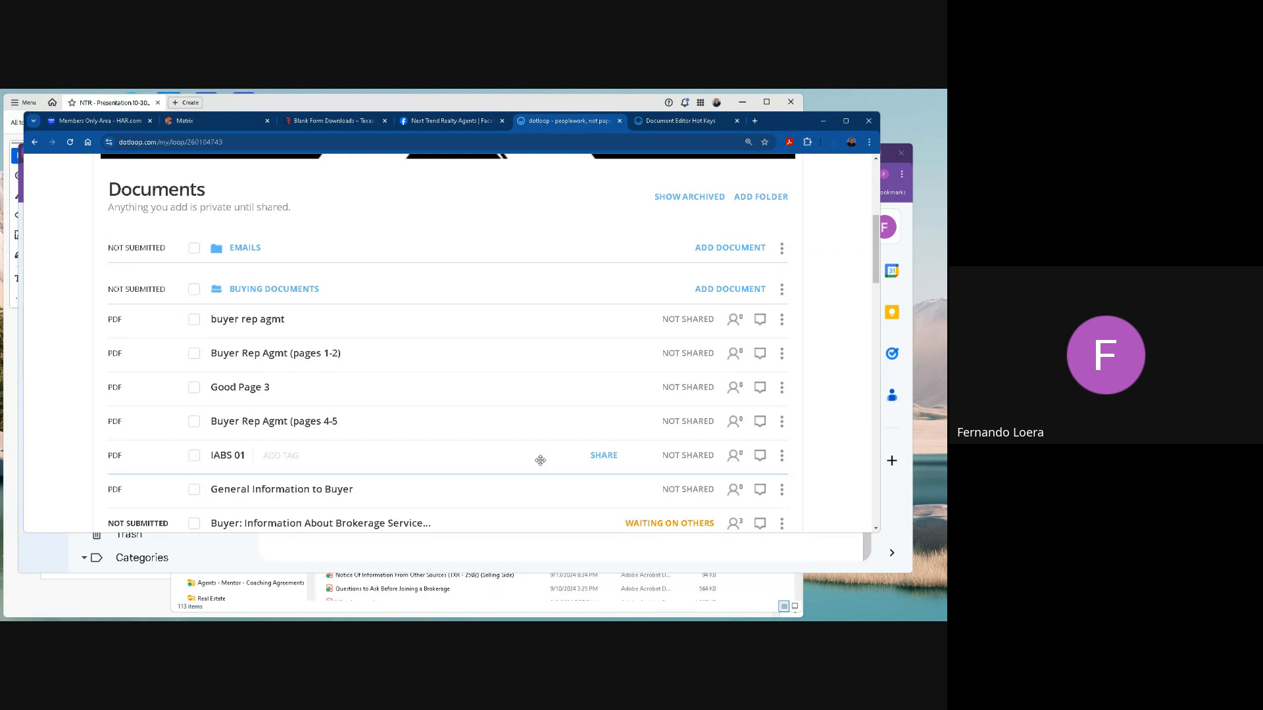
{"action": "scroll", "coordinate": [540, 461], "scroll_direction": "down", "scroll_amount": 3}
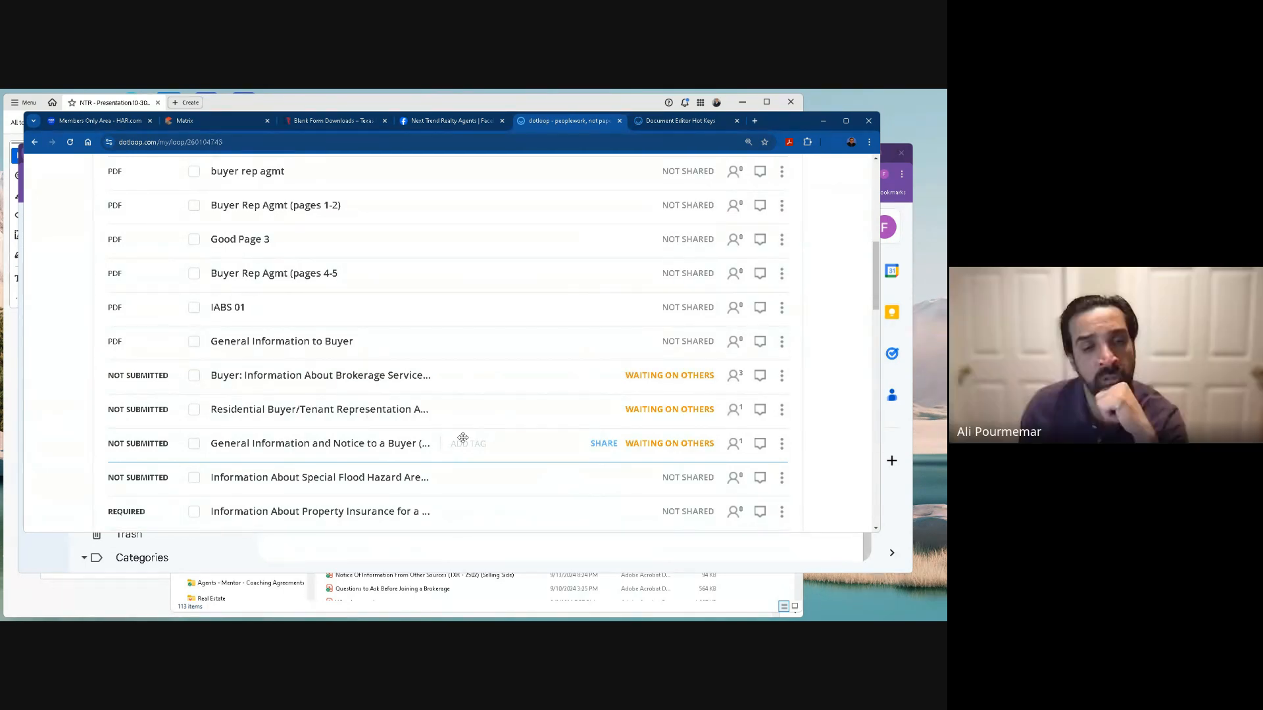
Check the Gmail inbox and the Google Meet participant list, and switch back to the dotloop document list.
{"action": "left_click", "coordinate": [913, 292]}
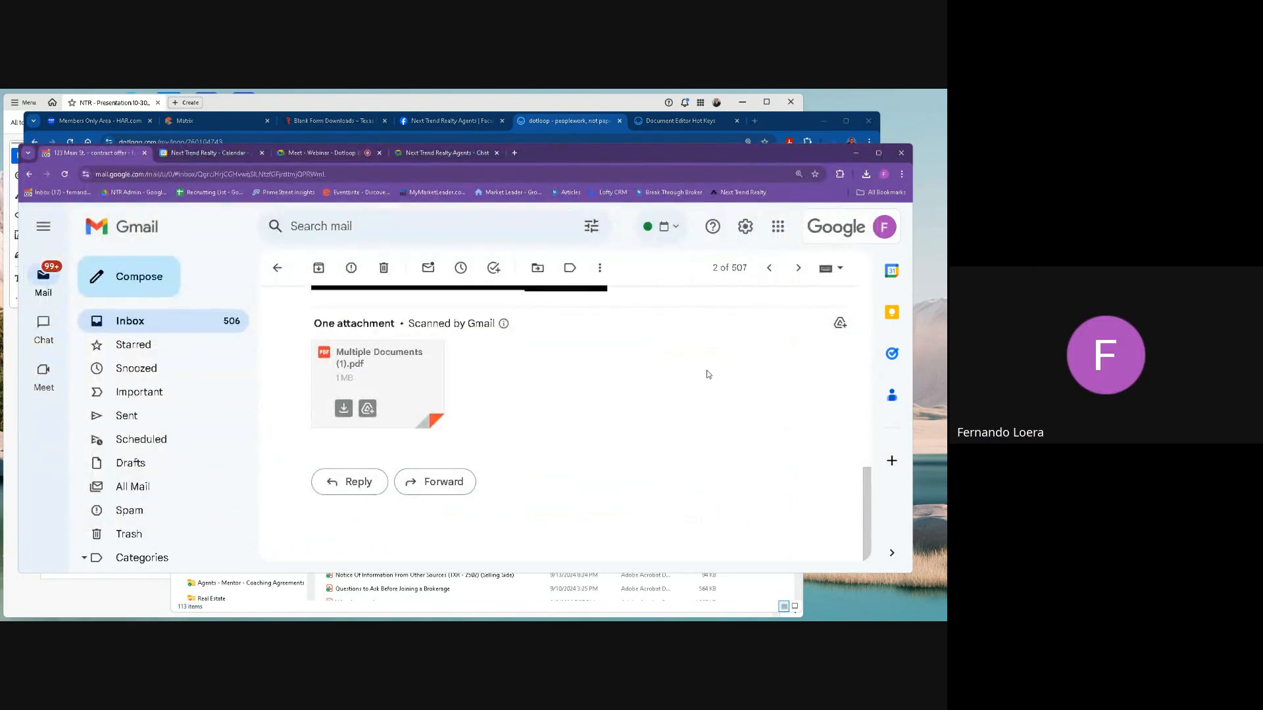
{"action": "left_click", "coordinate": [138, 327]}
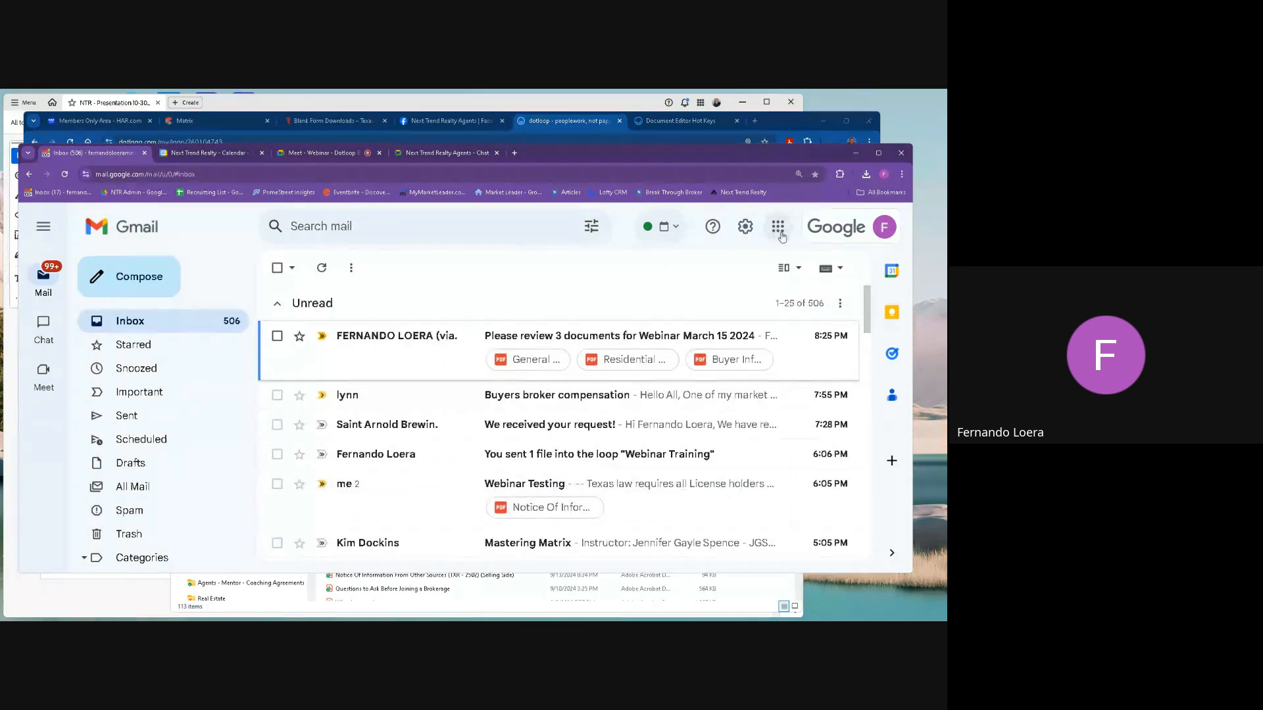
{"action": "left_click", "coordinate": [342, 154]}
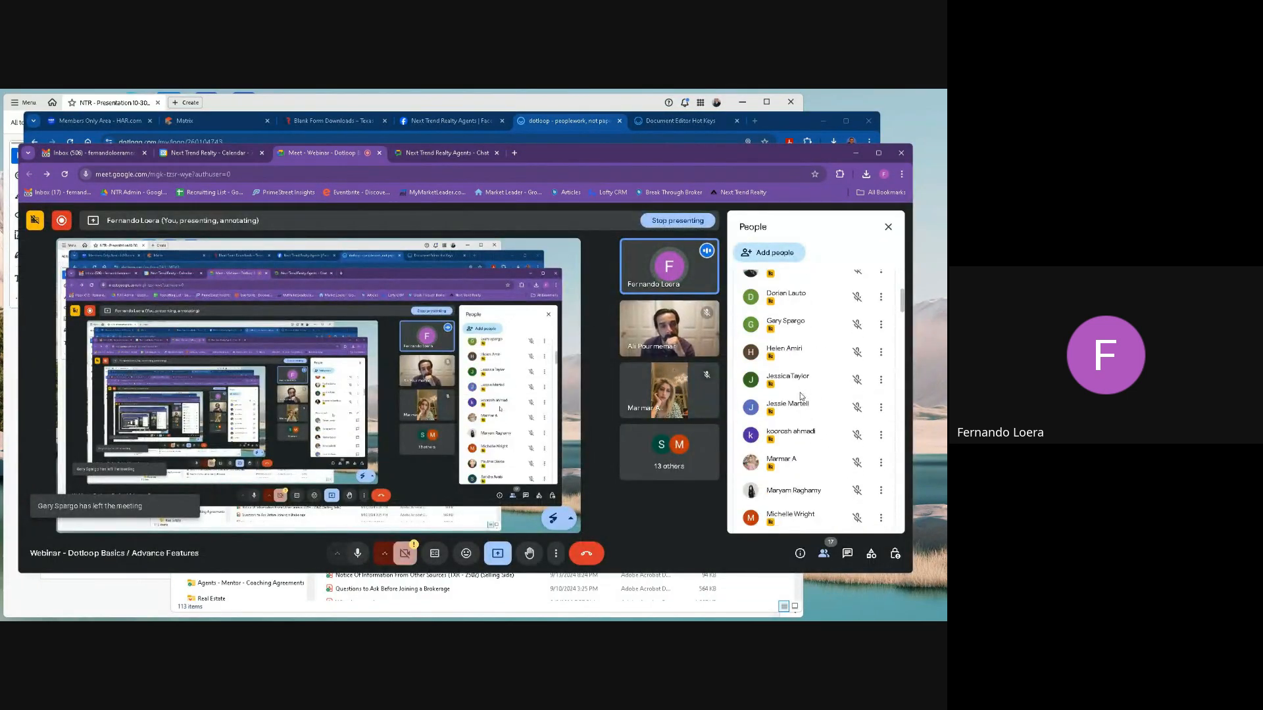
{"action": "left_click", "coordinate": [607, 101]}
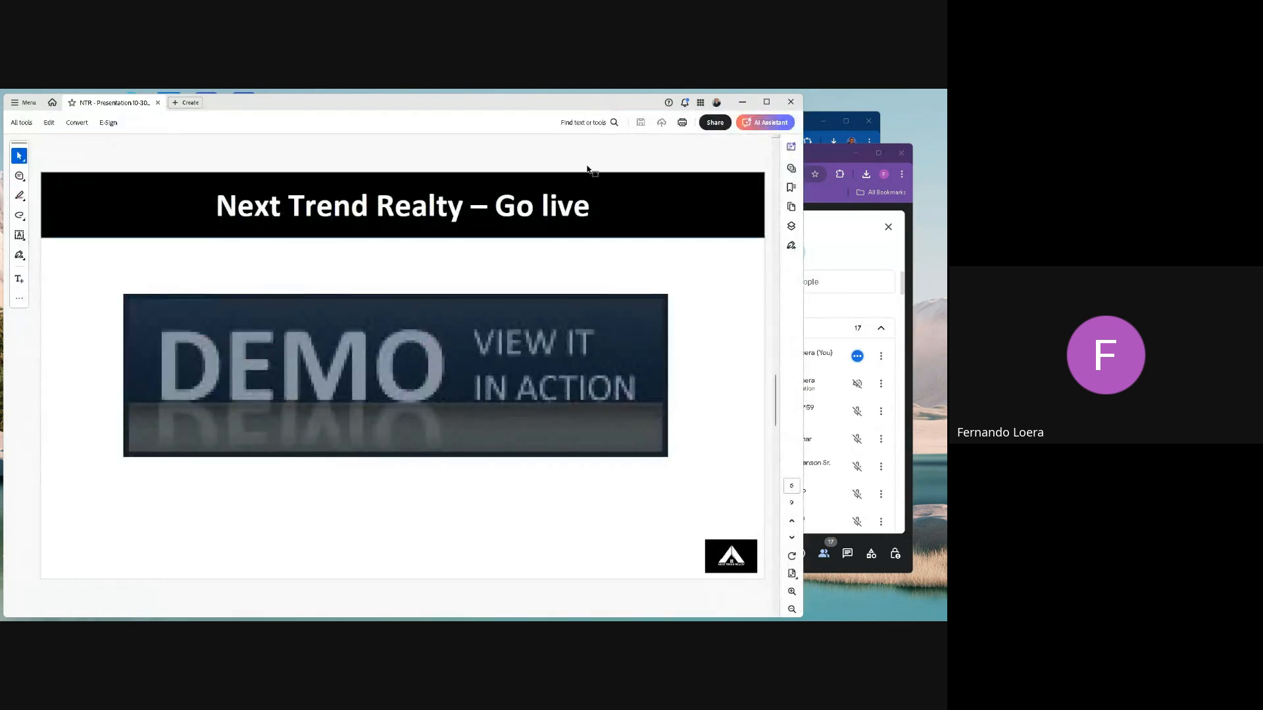
{"action": "left_click", "coordinate": [810, 125]}
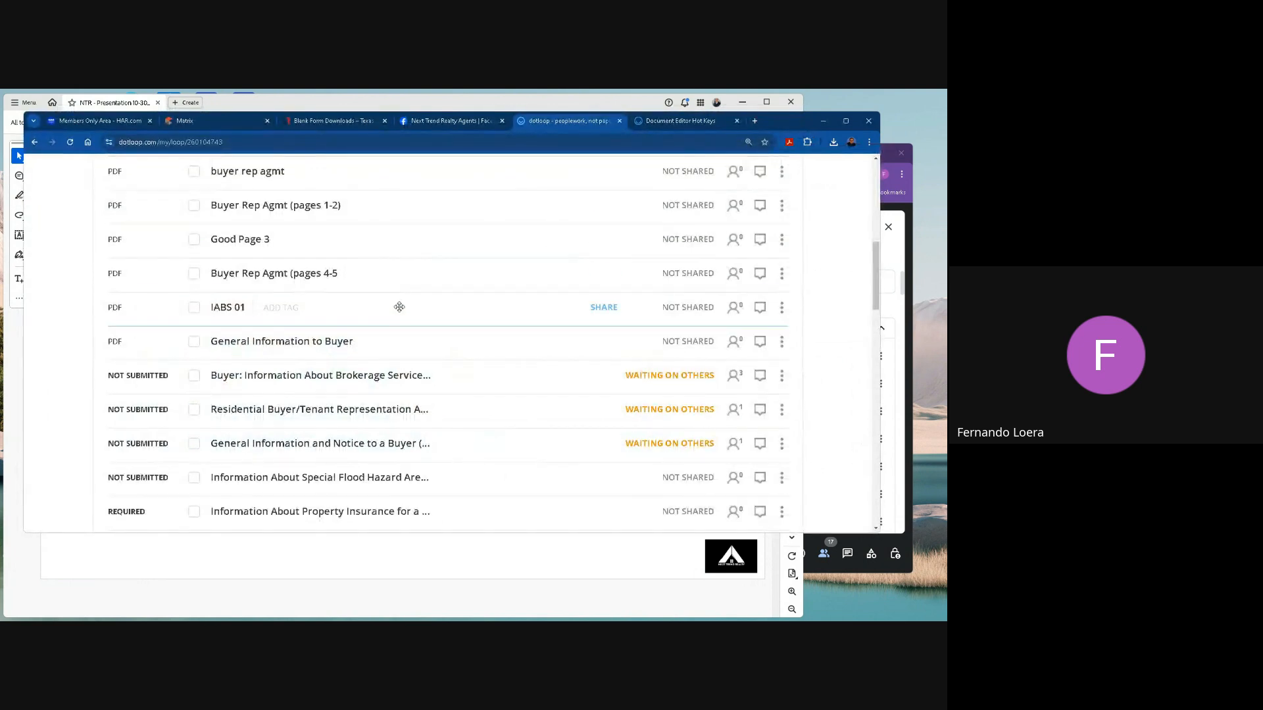
Open the Residential Buyer/Tenant Representation Agreement (TXR 1501) from the Buying Documents folder and go to the initials at the end of page 1.
{"action": "scroll", "coordinate": [399, 307], "scroll_direction": "up", "scroll_amount": 3}
{"action": "scroll", "coordinate": [388, 319], "scroll_direction": "down", "scroll_amount": 2}
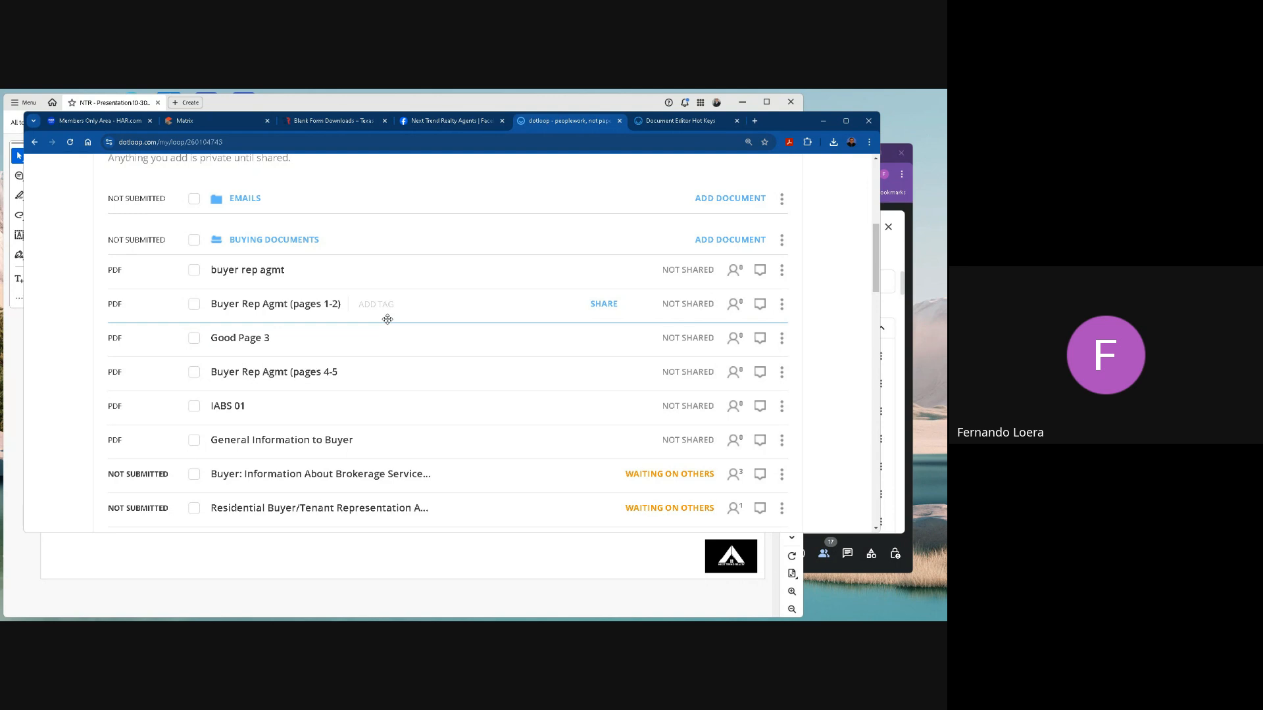
{"action": "scroll", "coordinate": [387, 320], "scroll_direction": "down", "scroll_amount": 2}
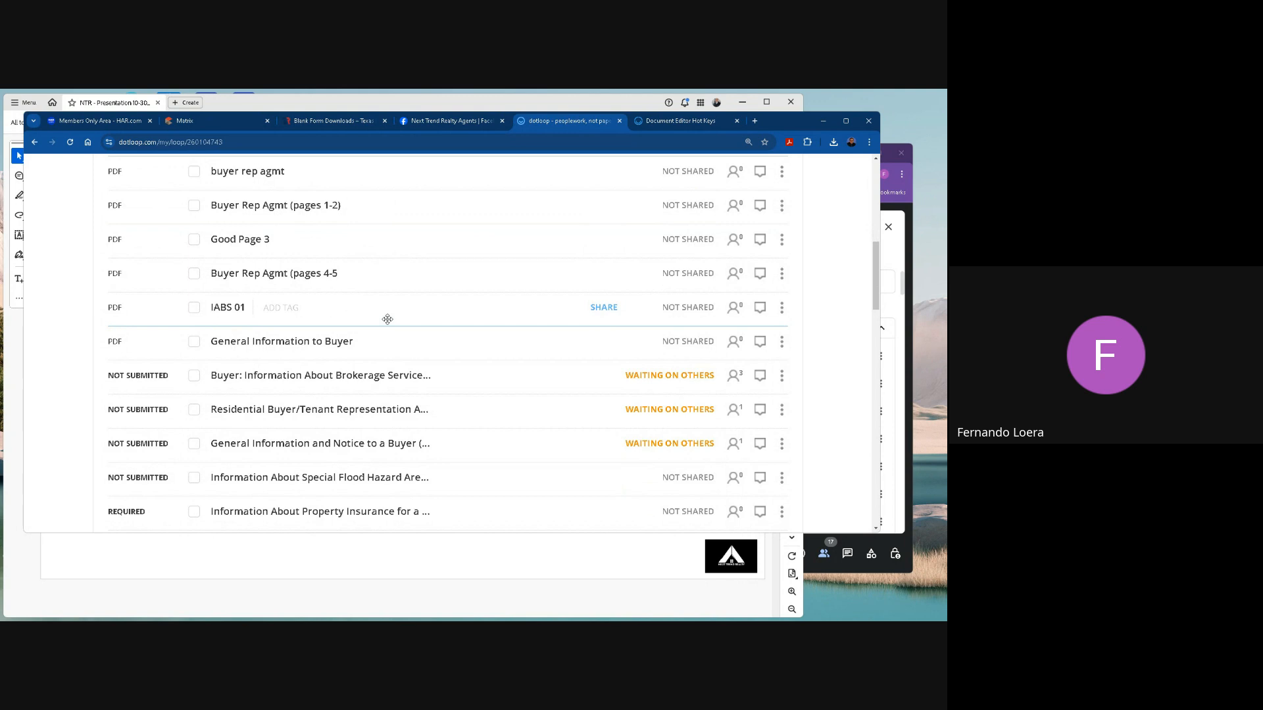
{"action": "scroll", "coordinate": [386, 369], "scroll_direction": "down", "scroll_amount": 1}
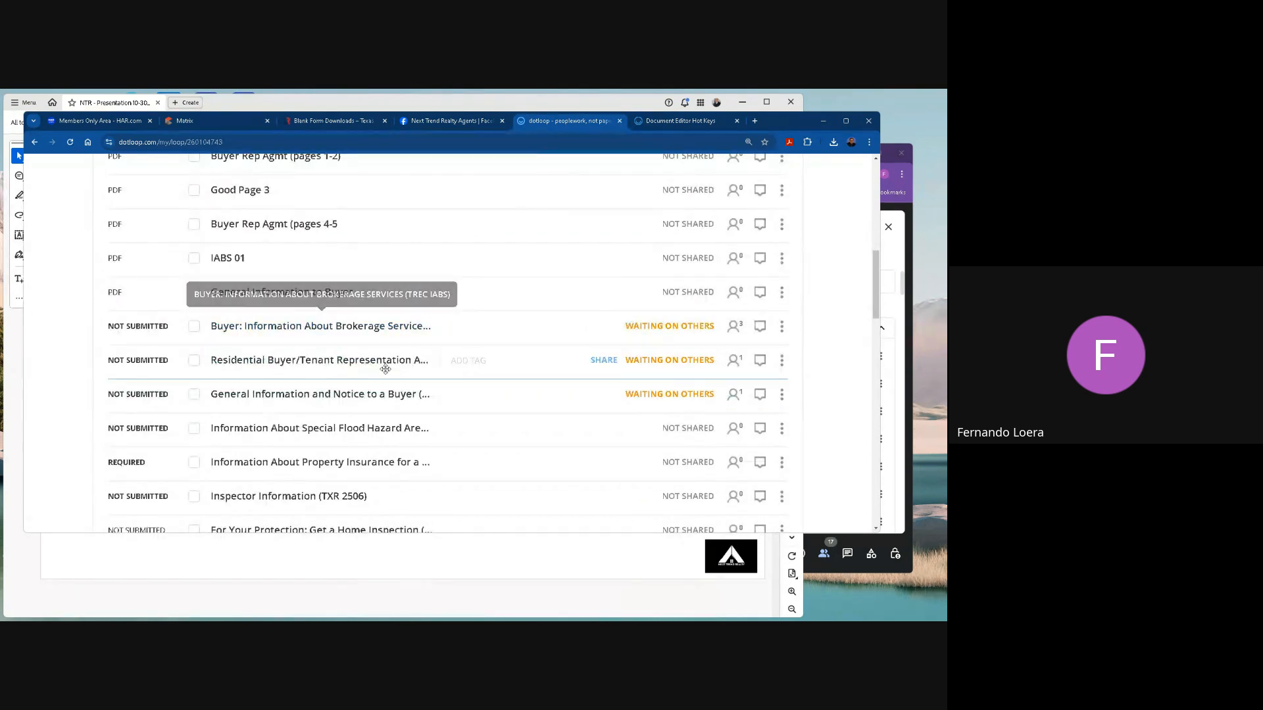
{"action": "scroll", "coordinate": [386, 369], "scroll_direction": "down", "scroll_amount": 2}
{"action": "scroll", "coordinate": [428, 366], "scroll_direction": "up", "scroll_amount": 2}
{"action": "scroll", "coordinate": [432, 365], "scroll_direction": "down", "scroll_amount": 2}
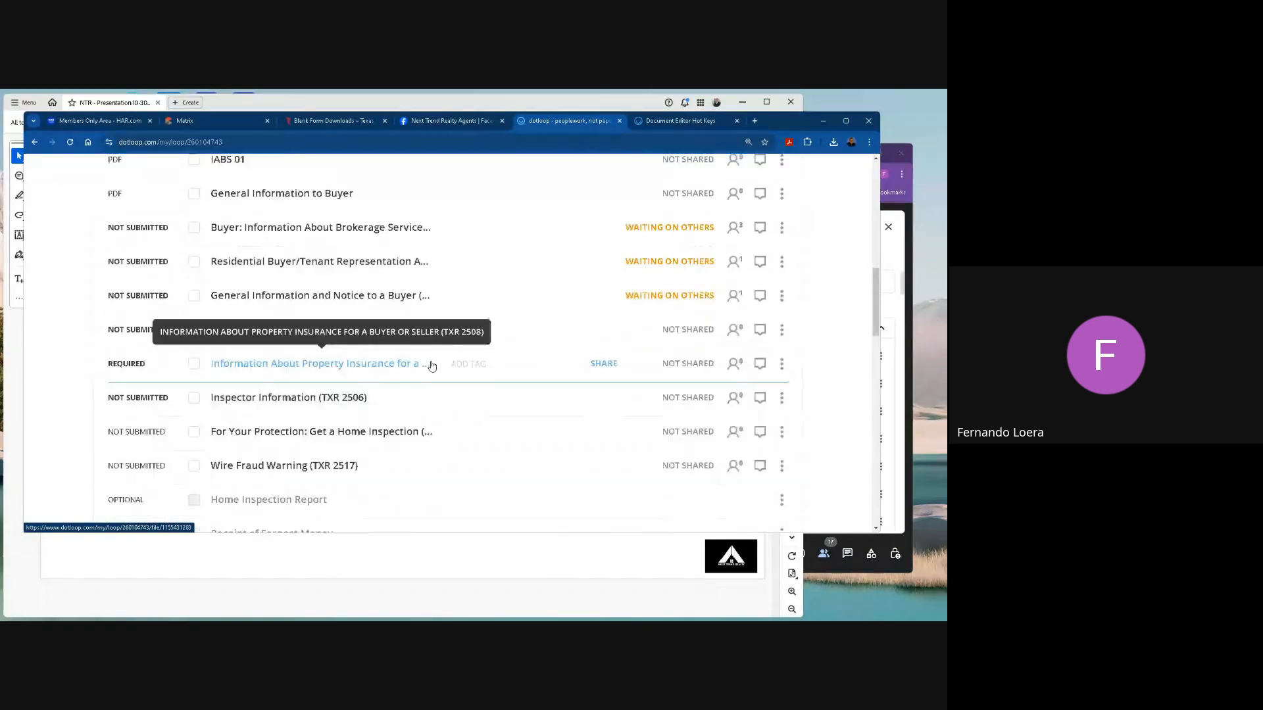
{"action": "scroll", "coordinate": [432, 365], "scroll_direction": "up", "scroll_amount": 2}
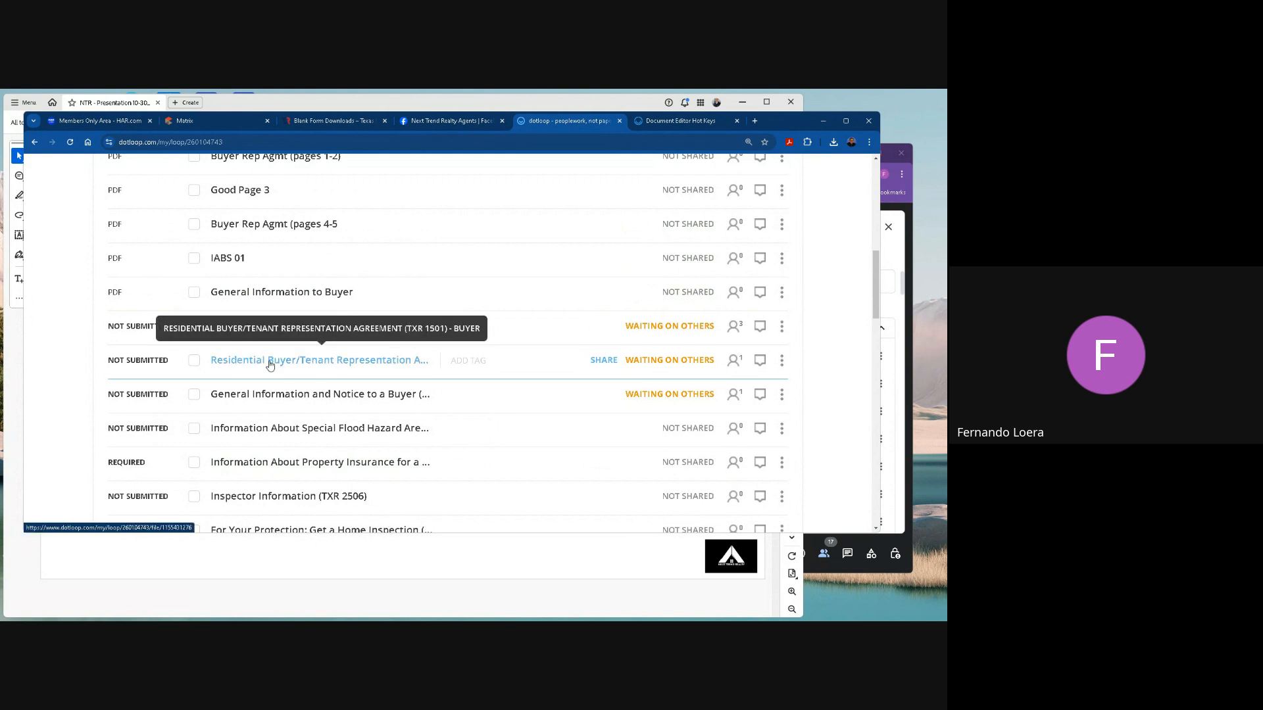
{"action": "left_click", "coordinate": [385, 360]}
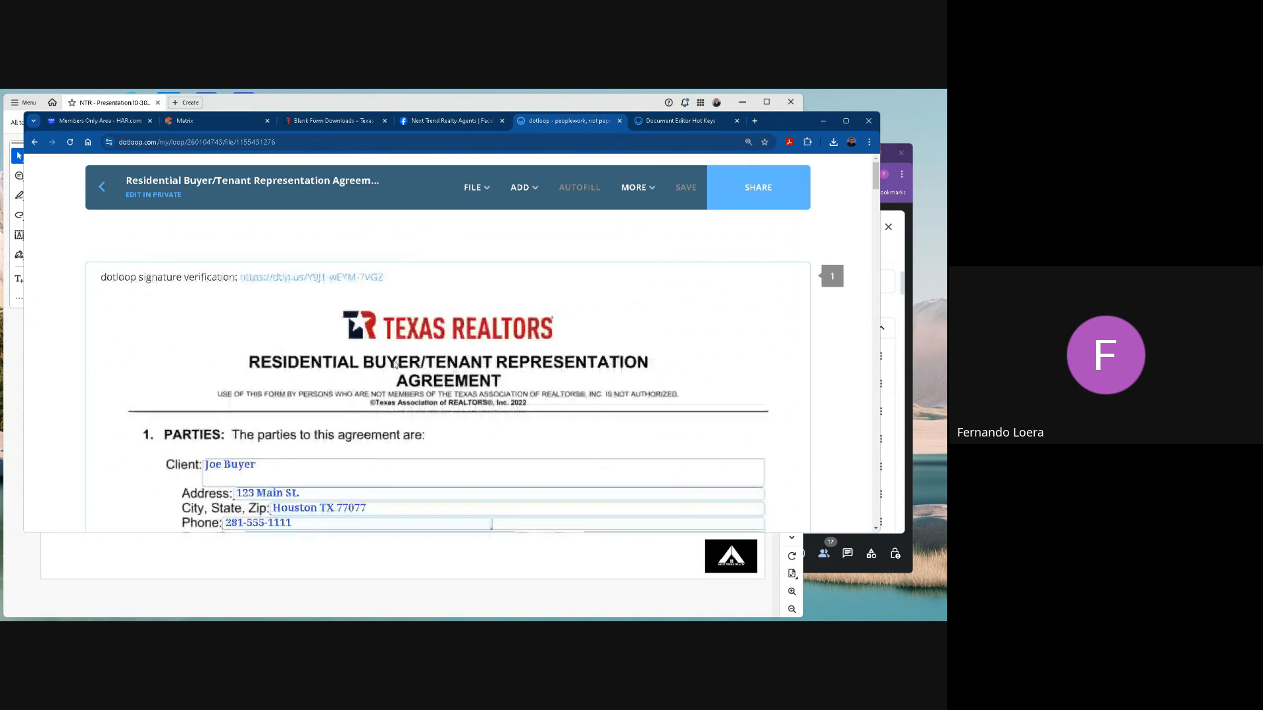
{"action": "scroll", "coordinate": [395, 365], "scroll_direction": "down", "scroll_amount": 3}
{"action": "scroll", "coordinate": [394, 364], "scroll_direction": "down", "scroll_amount": 10}
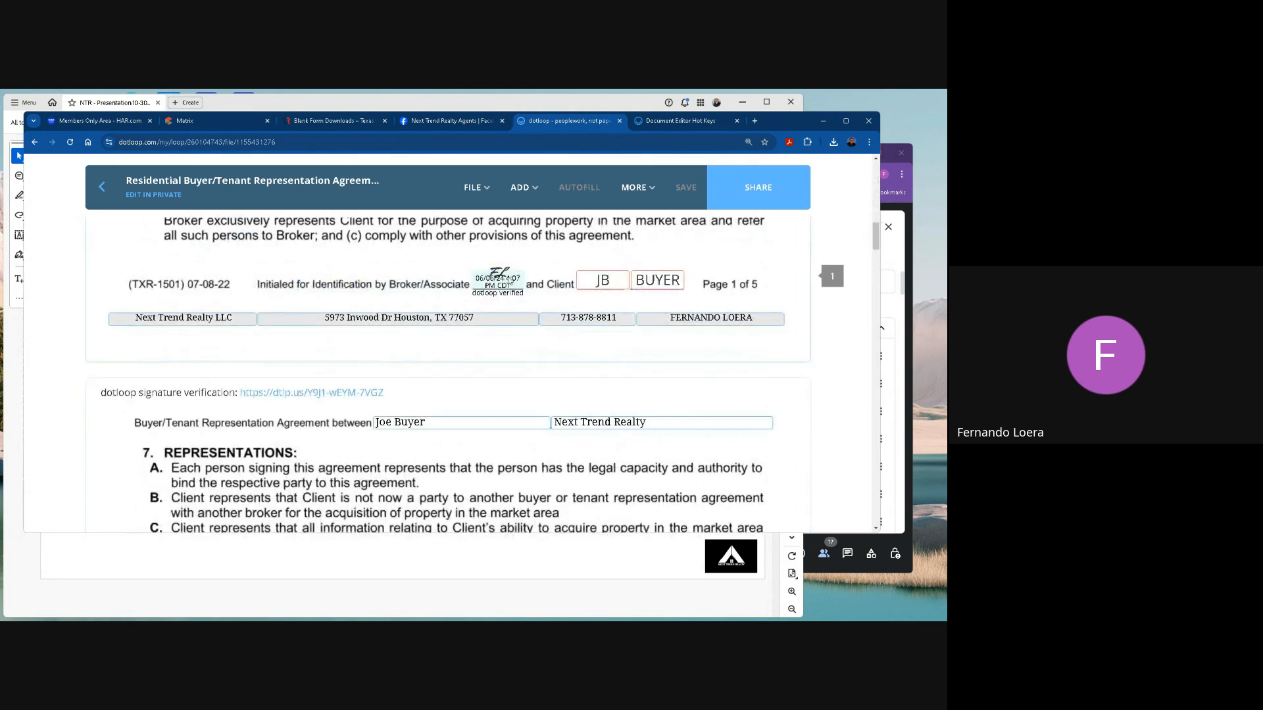
Try to edit the client name field at the start of page 2 and dismiss the form-edit confirmation.
{"action": "left_click", "coordinate": [607, 286]}
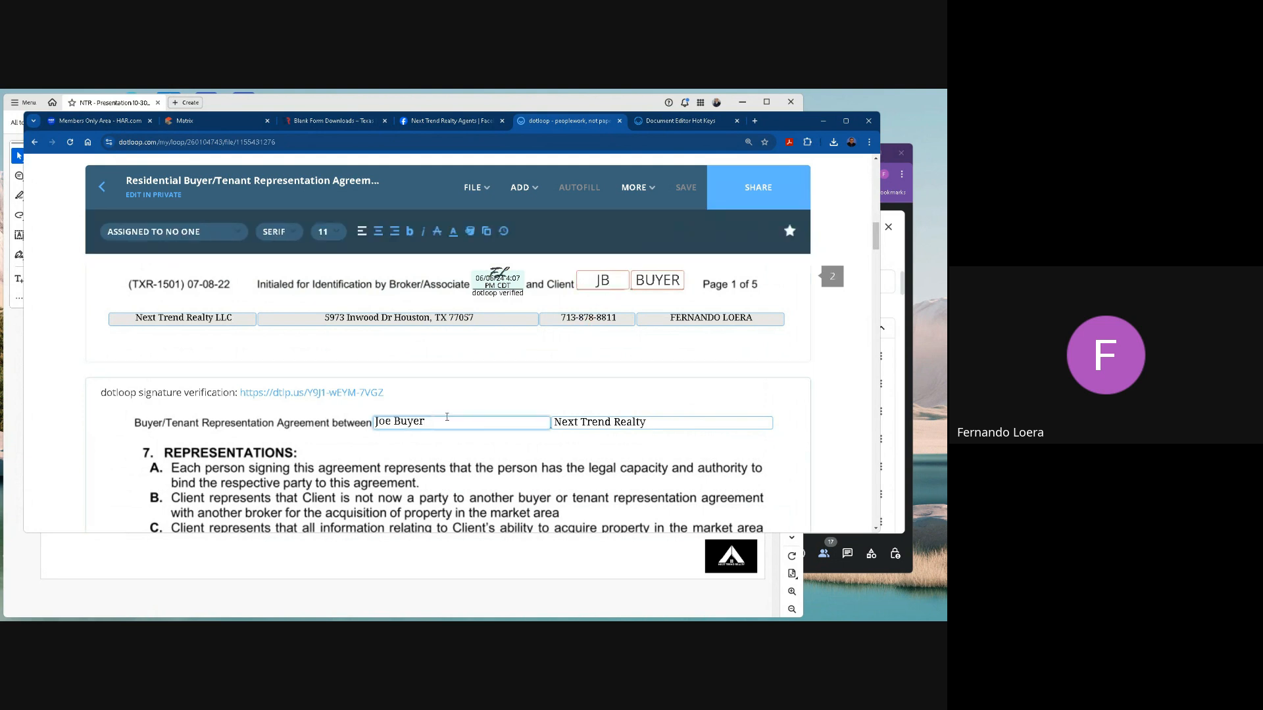
{"action": "left_click", "coordinate": [446, 417]}
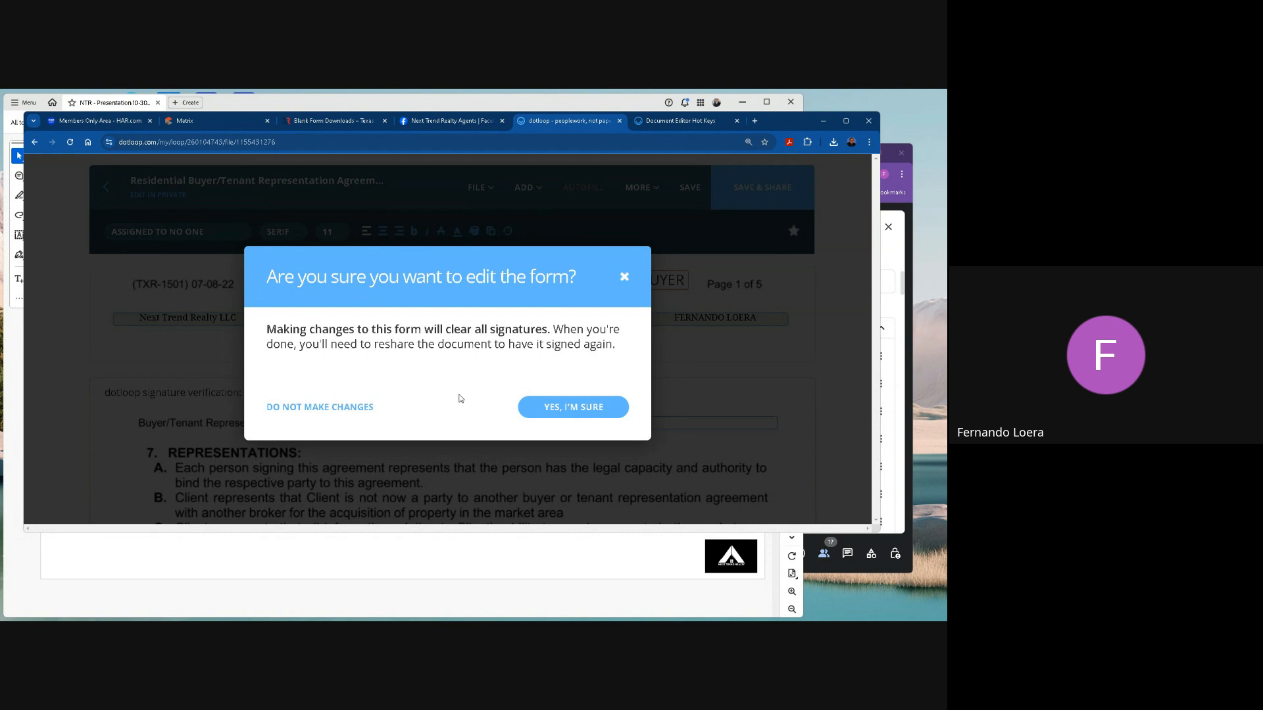
{"action": "left_click", "coordinate": [624, 277]}
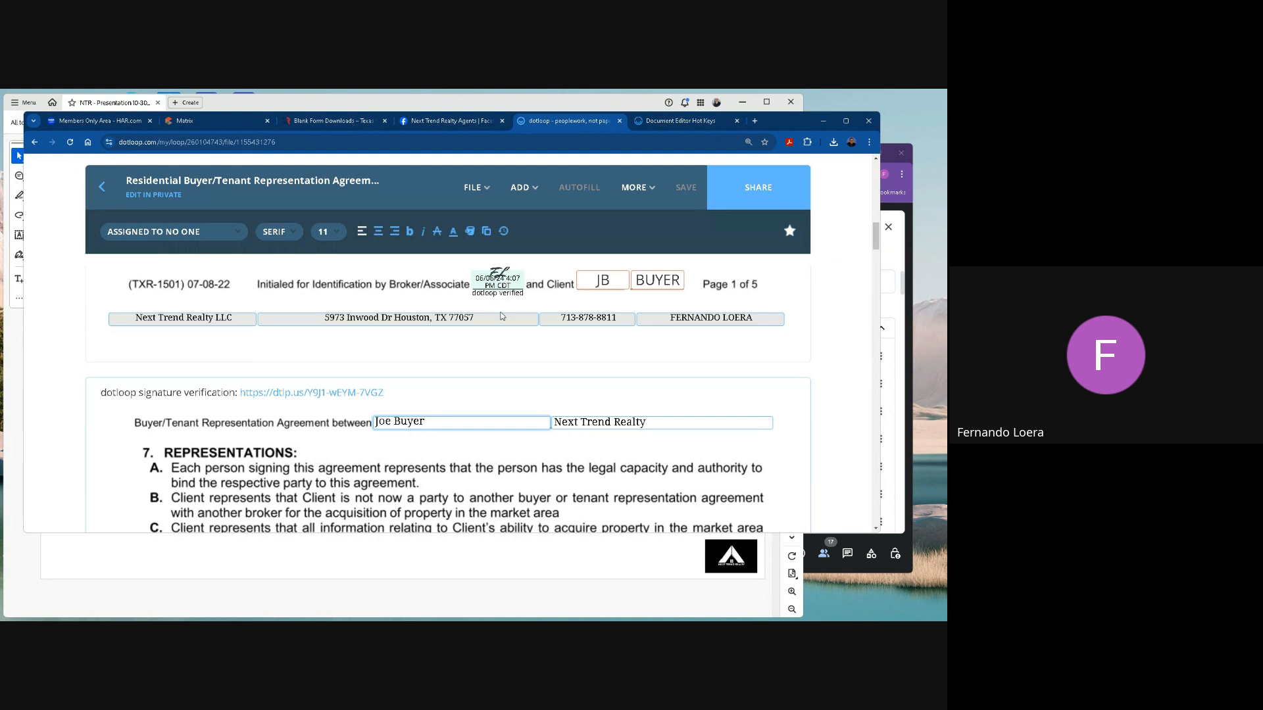
Download the open representation agreement to the Downloads folder as a PDF named Buyer Rep Agmt - corrections.
{"action": "scroll", "coordinate": [501, 316], "scroll_direction": "up", "scroll_amount": 1}
{"action": "left_click", "coordinate": [471, 189]}
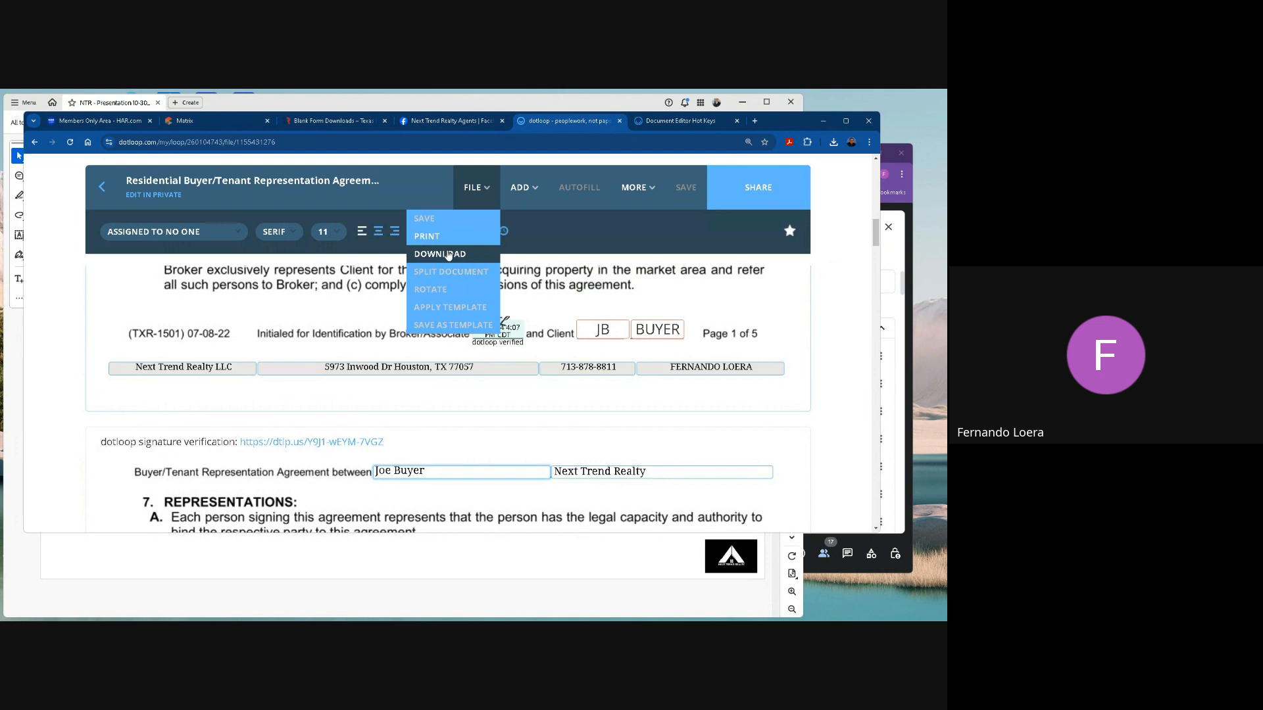
{"action": "left_click", "coordinate": [448, 255]}
{"action": "left_click", "coordinate": [544, 424]}
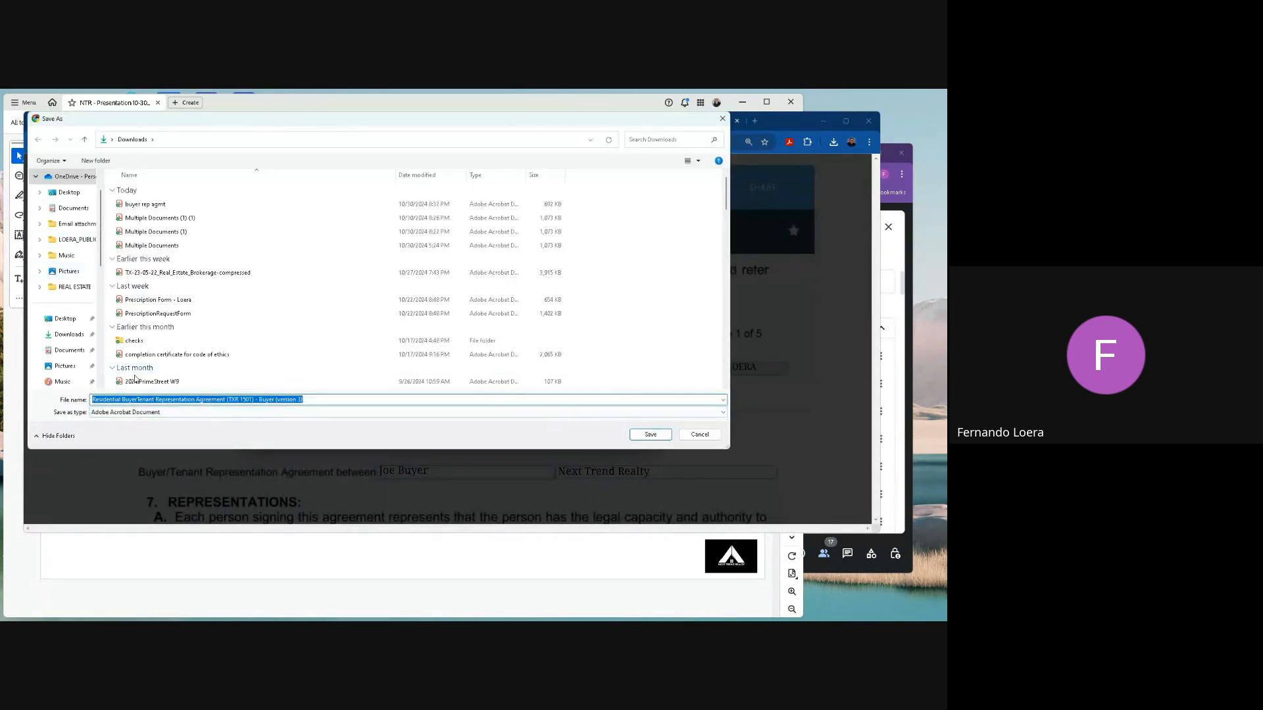
{"action": "type", "text": "Buy"}
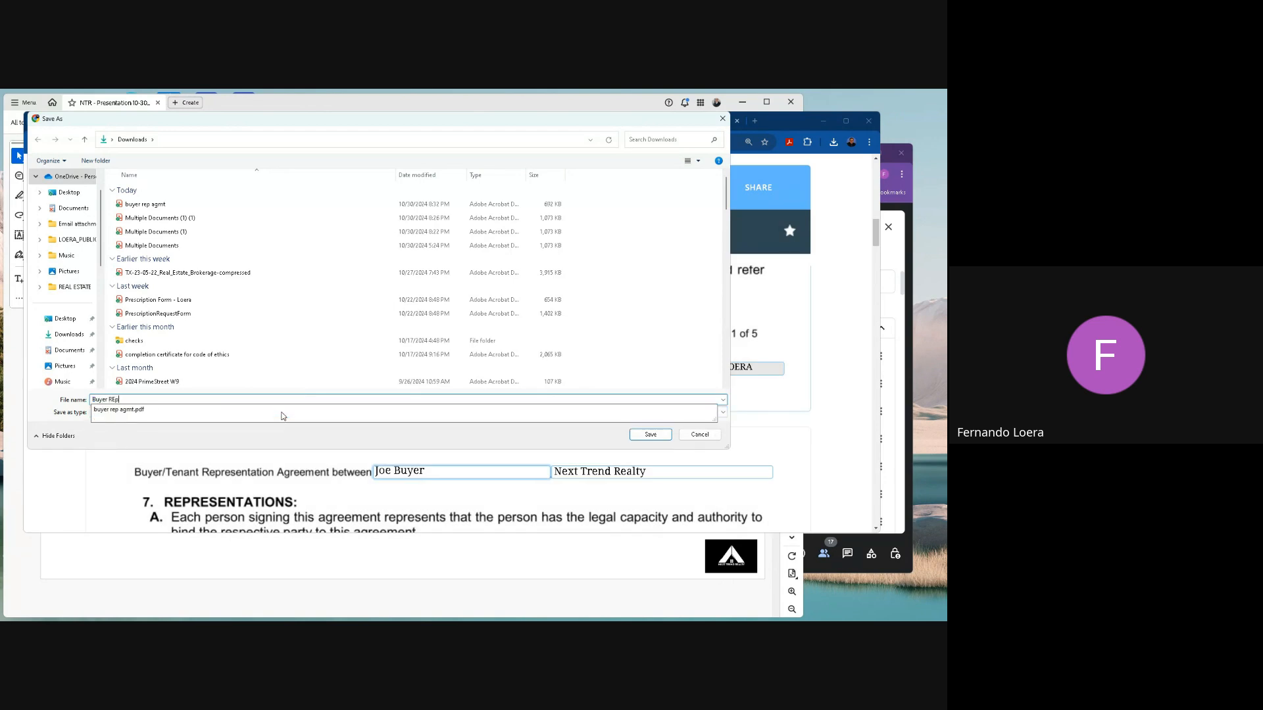
{"action": "type", "text": "er Rep Agmt - corrections"}
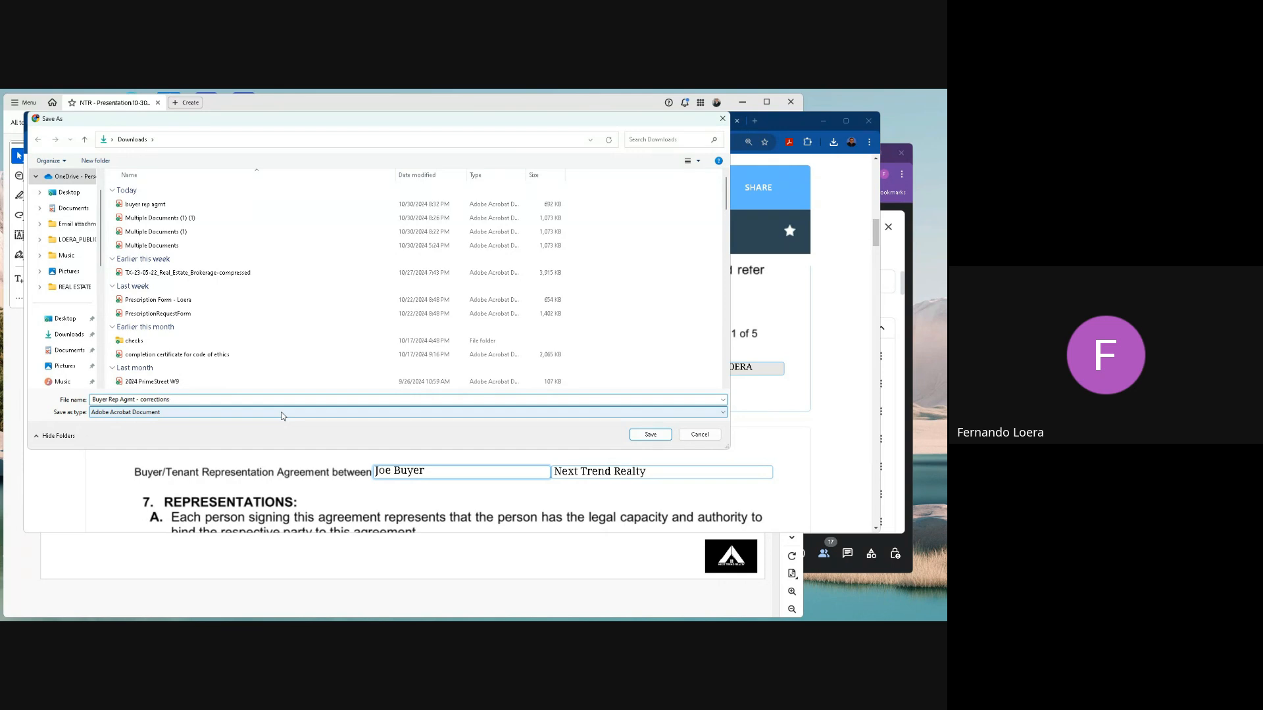
{"action": "left_click", "coordinate": [650, 435]}
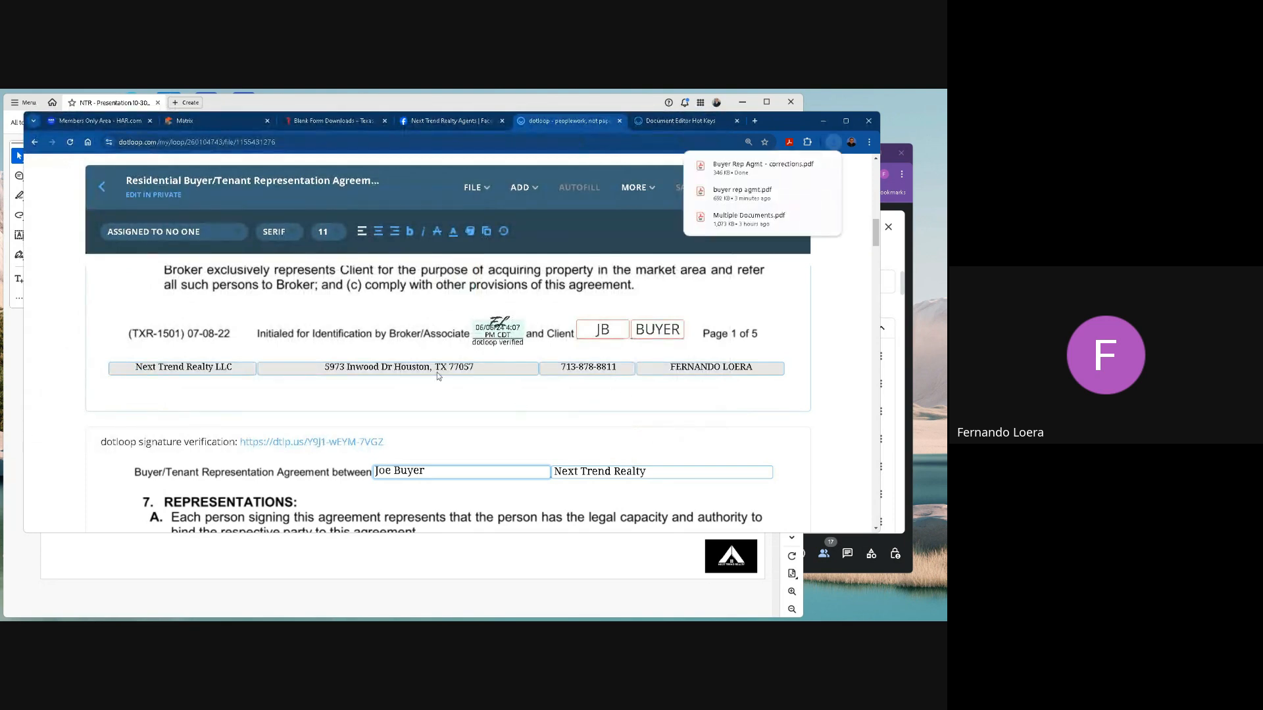
Return to the loop's document list and upload Buyer Rep Agmt - corrections from Downloads into the Buying Documents folder.
{"action": "left_click", "coordinate": [100, 186]}
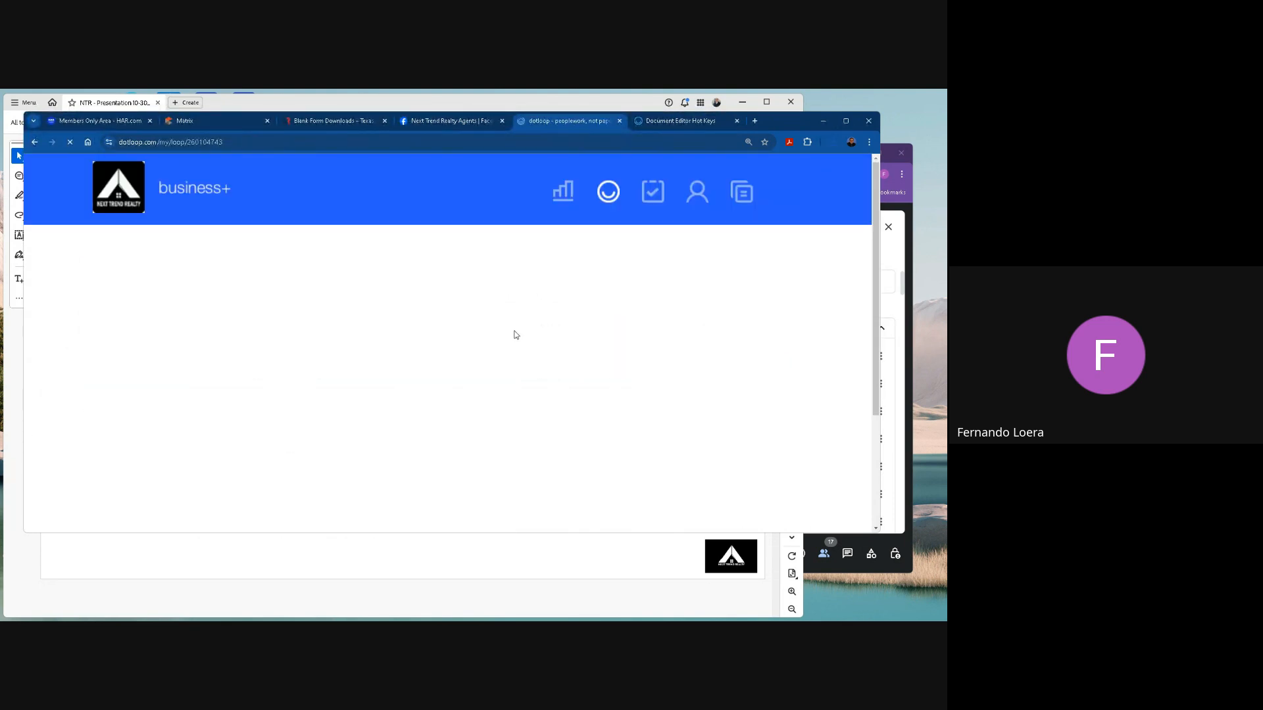
{"action": "scroll", "coordinate": [516, 335], "scroll_direction": "down", "scroll_amount": 3}
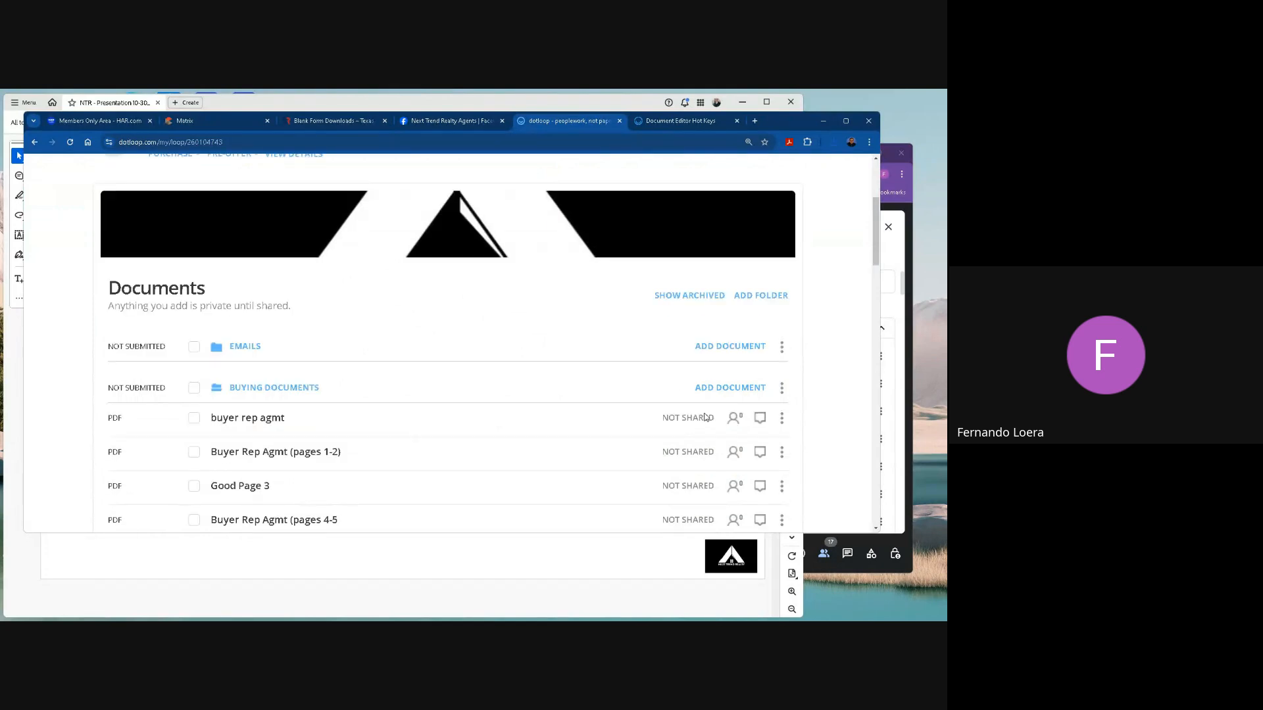
{"action": "left_click", "coordinate": [727, 387]}
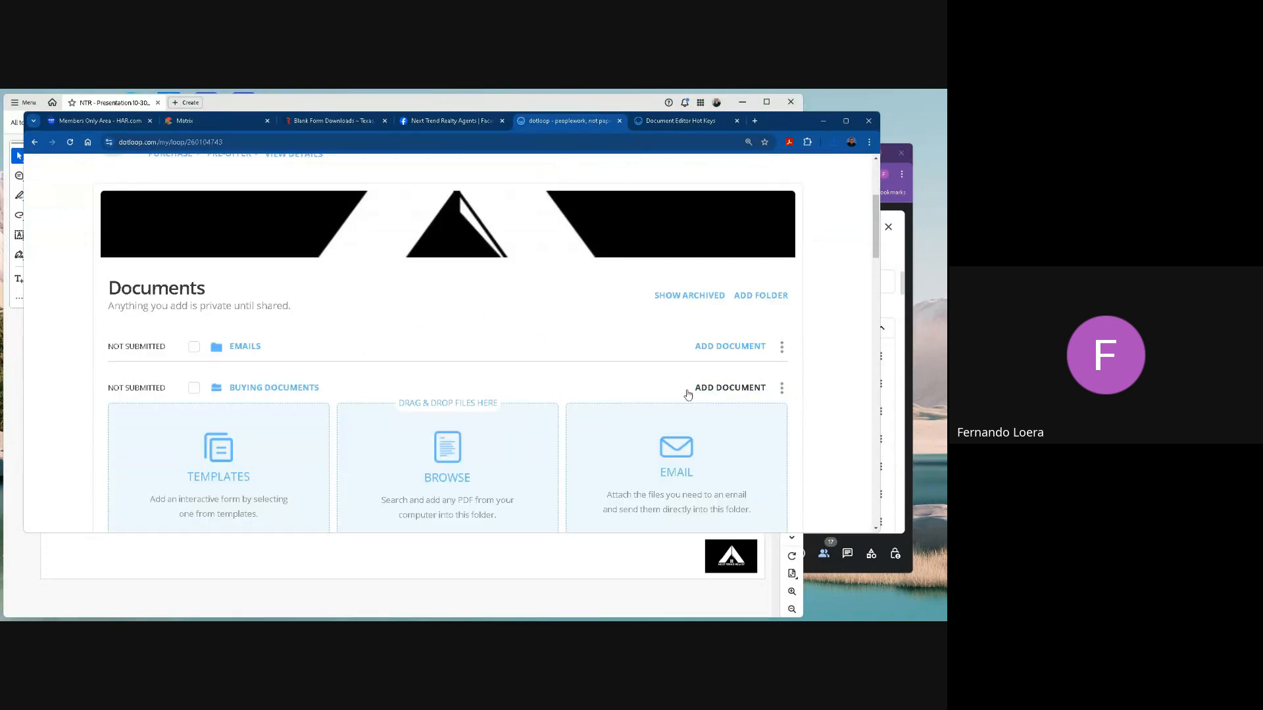
{"action": "left_click", "coordinate": [445, 451]}
{"action": "left_click", "coordinate": [196, 204]}
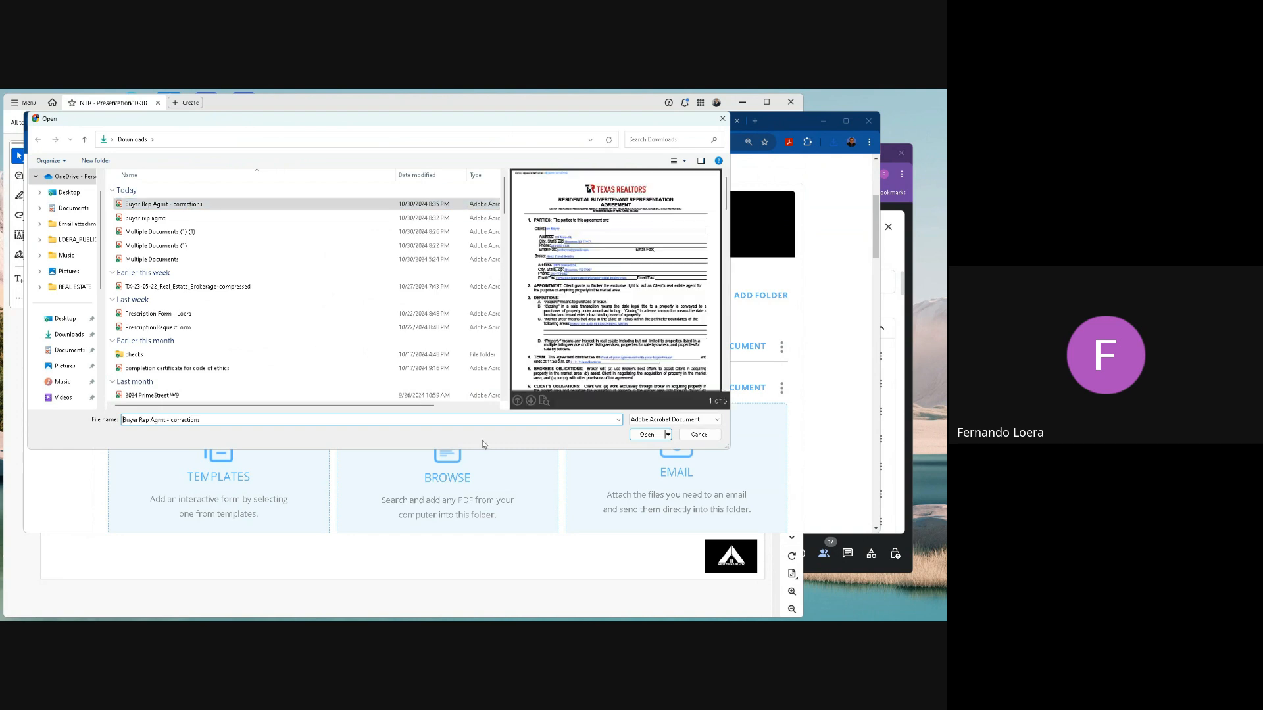
{"action": "left_click", "coordinate": [647, 434]}
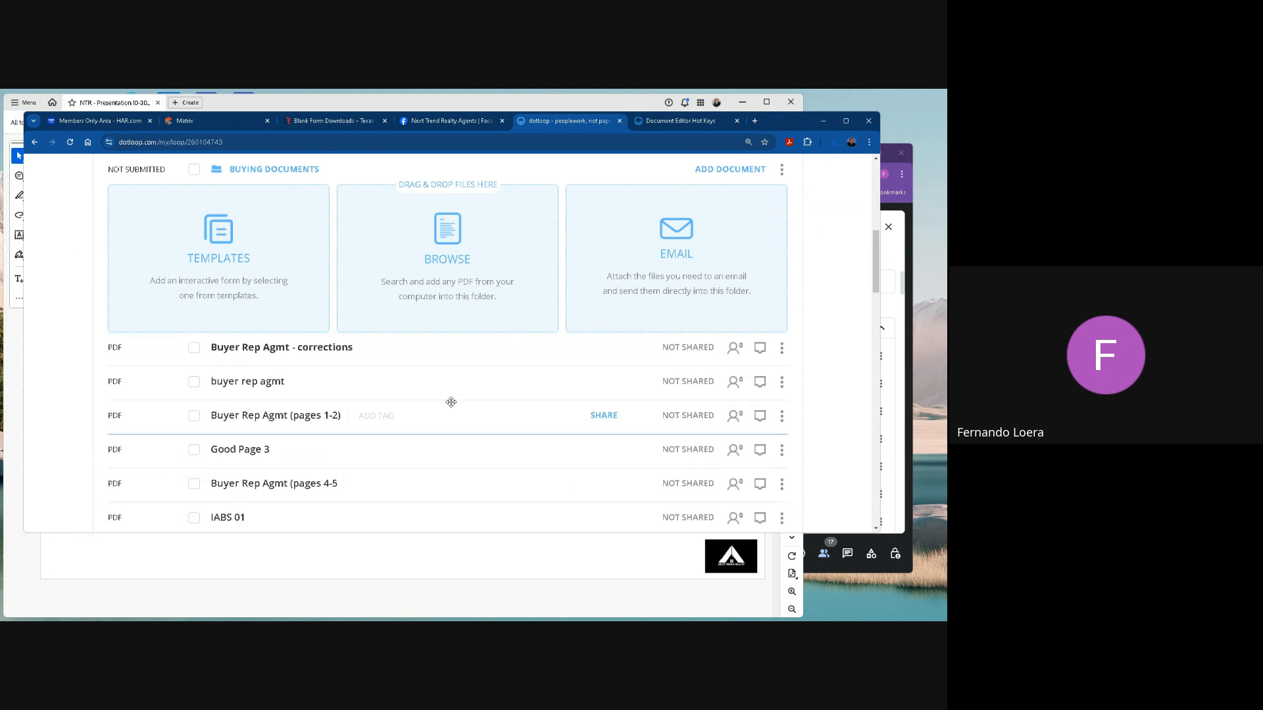
Open the uploaded Buyer Rep Agmt - corrections document and review its pages through page 5.
{"action": "left_click", "coordinate": [318, 351]}
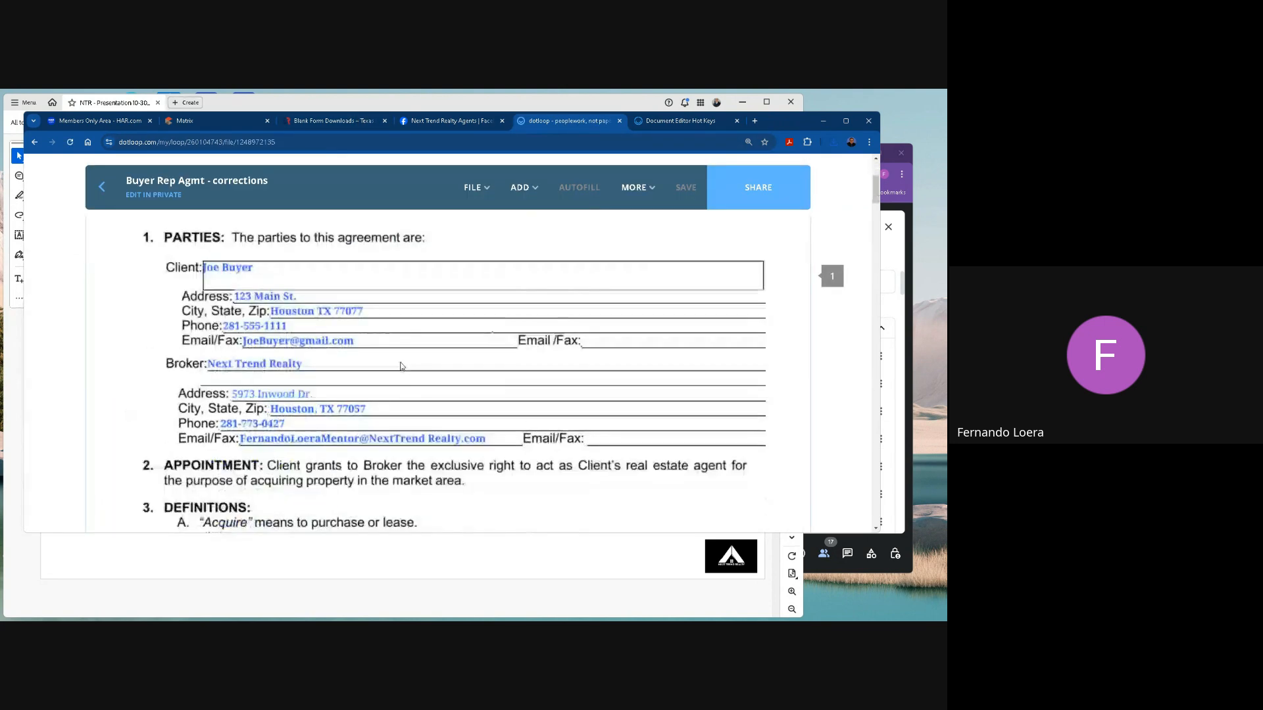
{"action": "scroll", "coordinate": [401, 367], "scroll_direction": "down", "scroll_amount": 5}
{"action": "scroll", "coordinate": [401, 366], "scroll_direction": "down", "scroll_amount": 3}
{"action": "scroll", "coordinate": [512, 437], "scroll_direction": "down", "scroll_amount": 5}
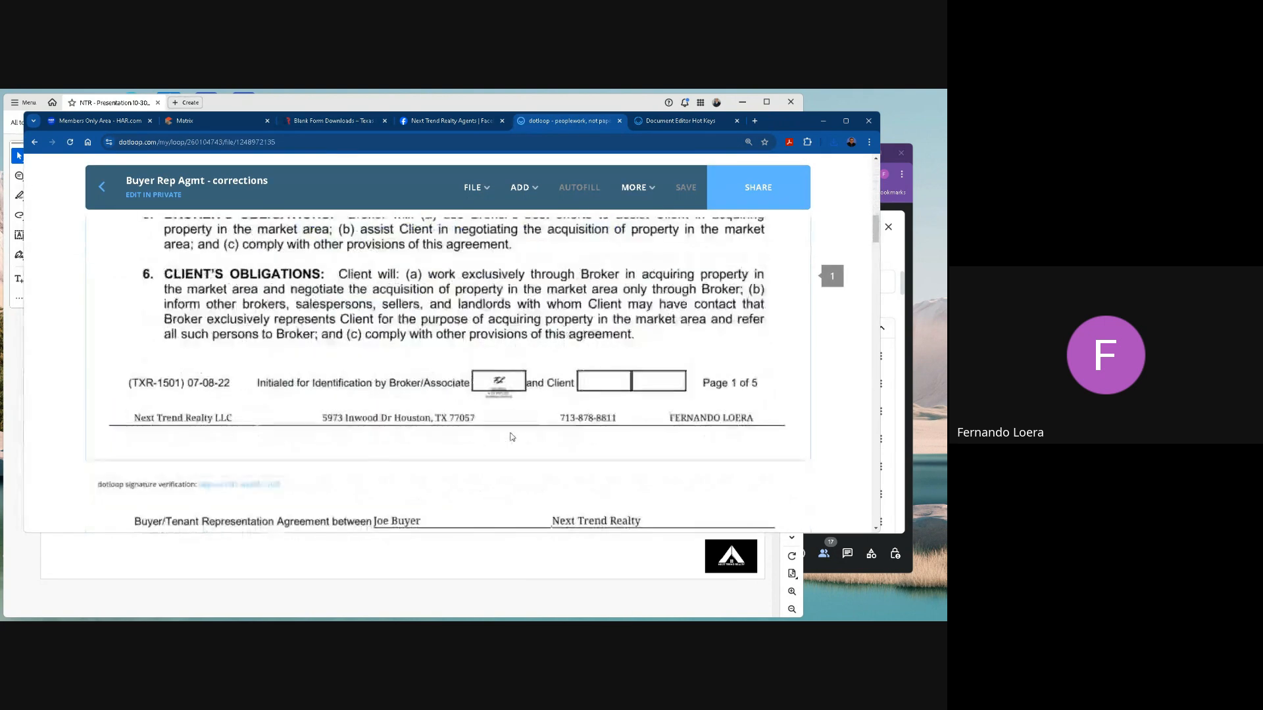
{"action": "scroll", "coordinate": [512, 437], "scroll_direction": "down", "scroll_amount": 15}
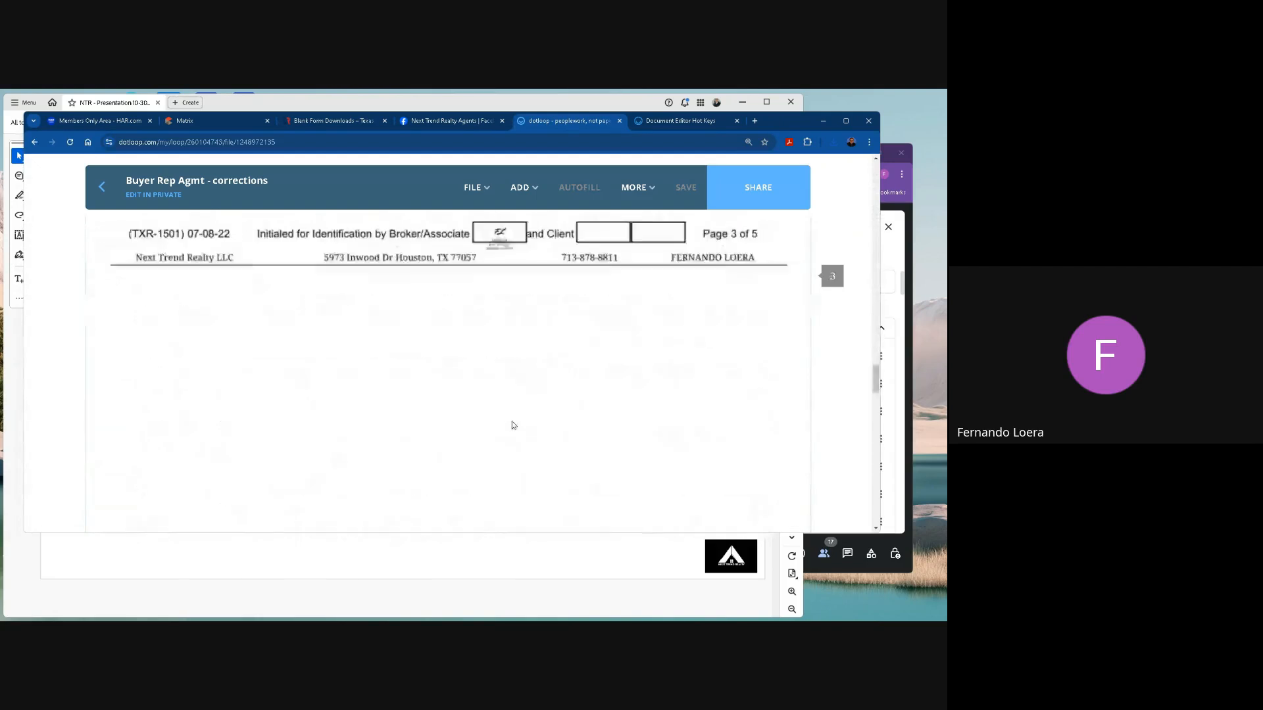
{"action": "scroll", "coordinate": [512, 424], "scroll_direction": "down", "scroll_amount": 15}
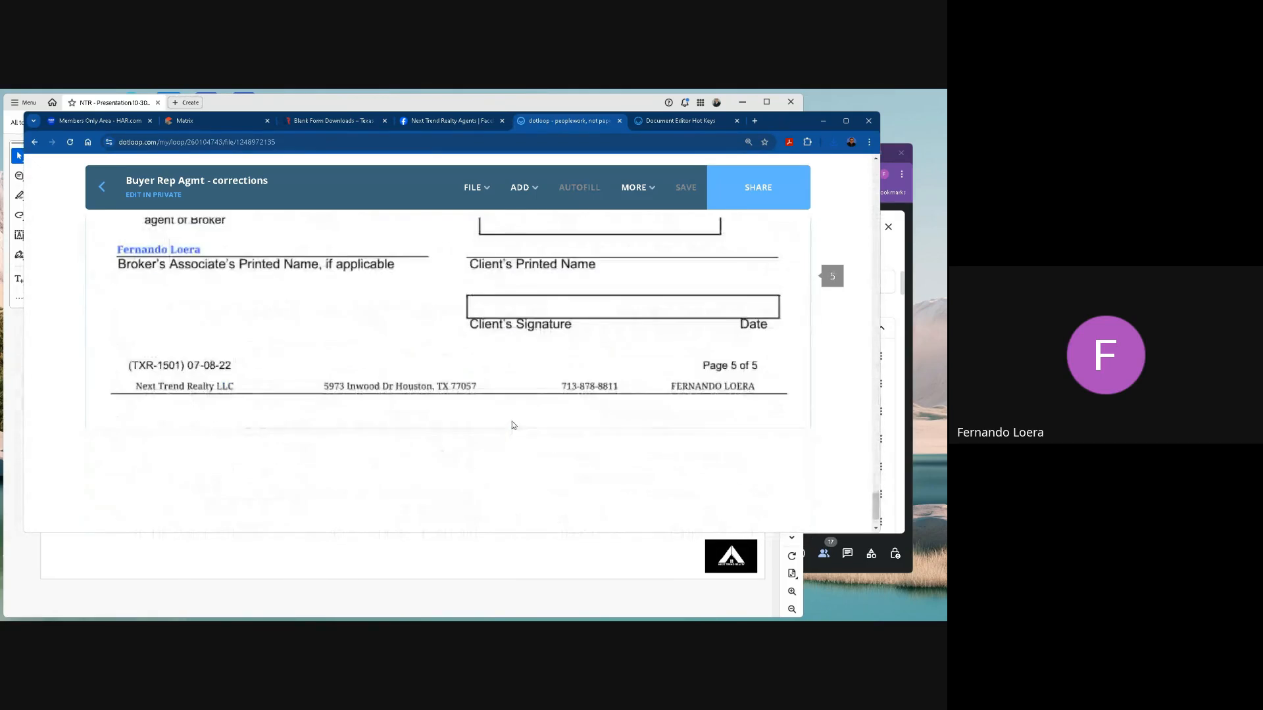
Examine the signature block on page 5 and the addenda and initials areas on page 4, along with the available field types.
{"action": "scroll", "coordinate": [323, 346], "scroll_direction": "up", "scroll_amount": 2}
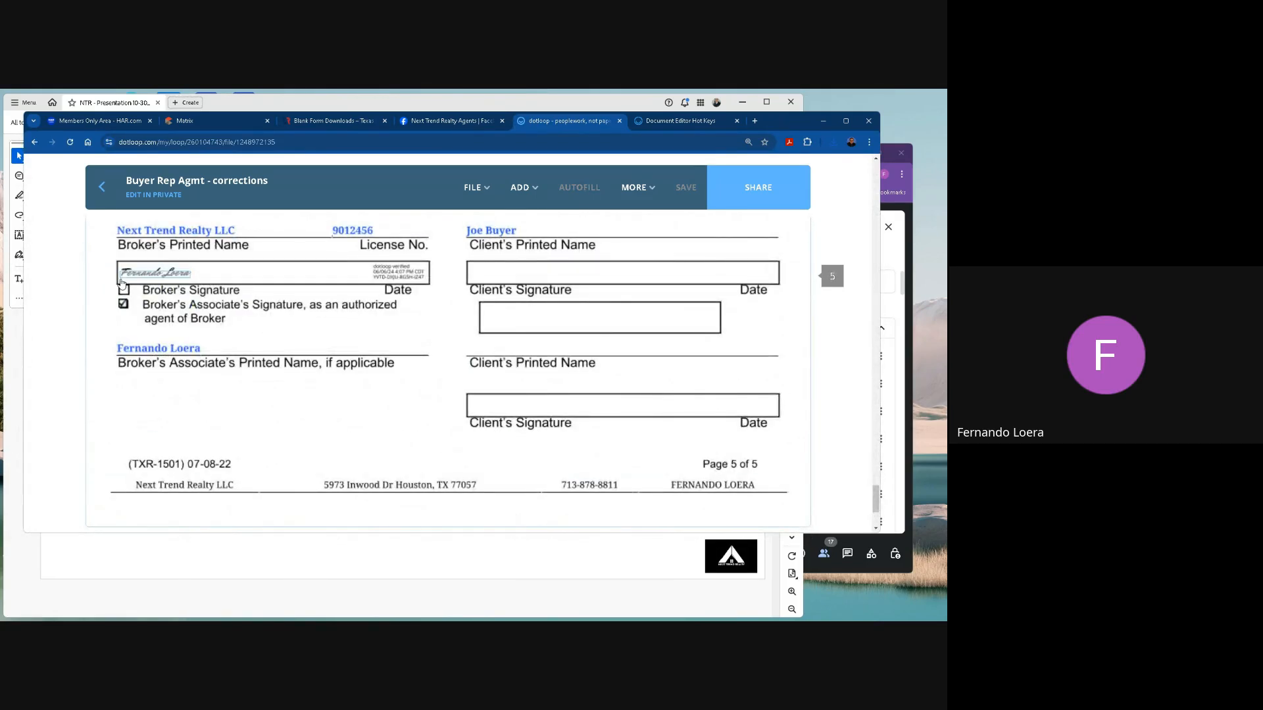
{"action": "scroll", "coordinate": [320, 343], "scroll_direction": "up", "scroll_amount": 1}
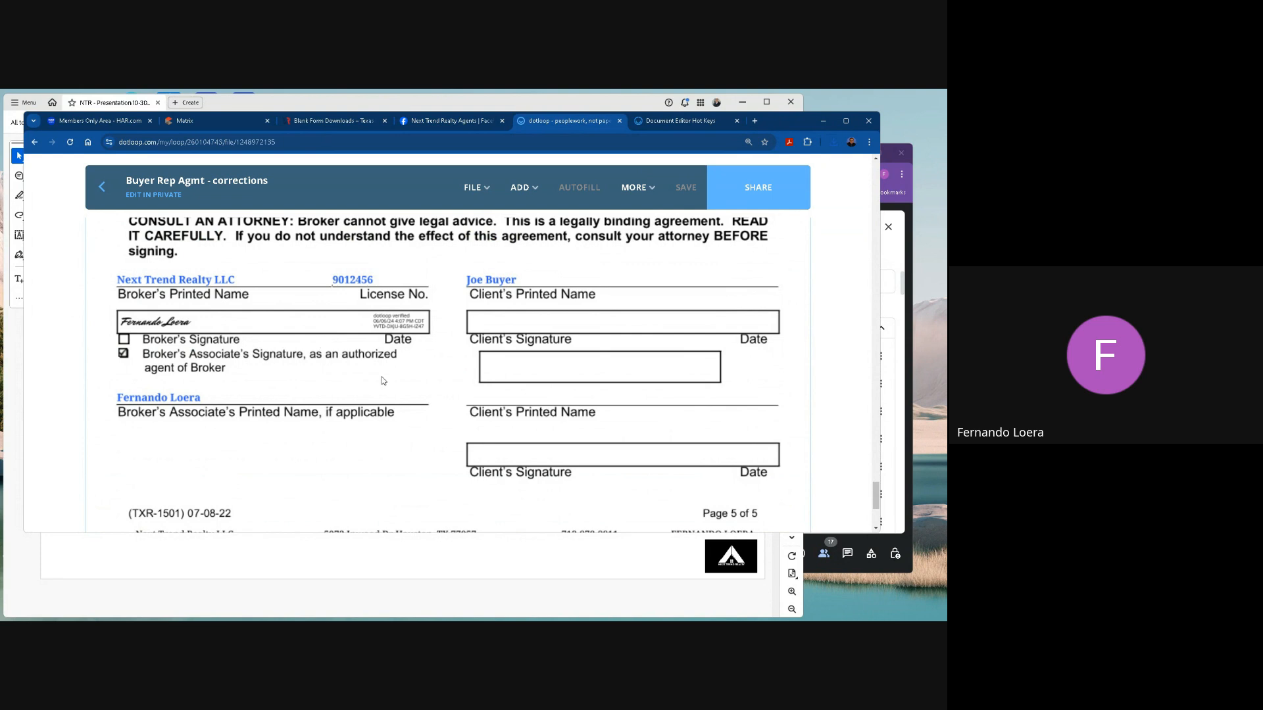
{"action": "scroll", "coordinate": [403, 376], "scroll_direction": "up", "scroll_amount": 5}
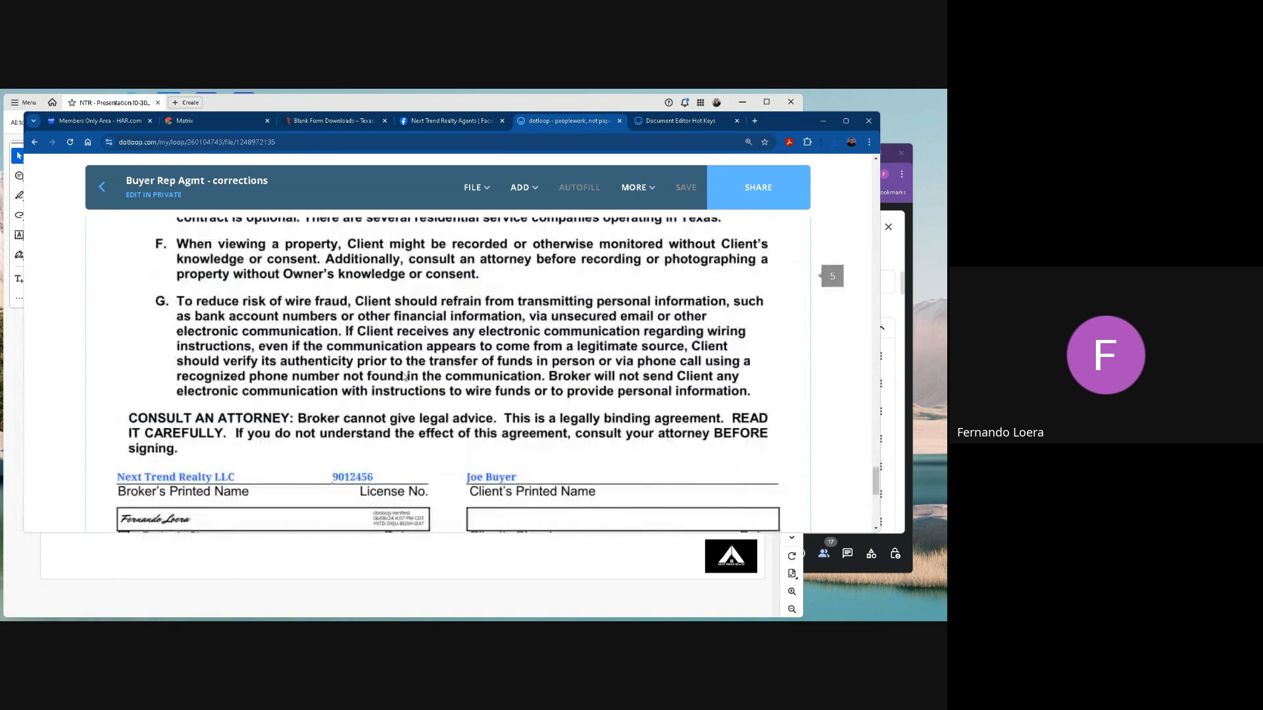
{"action": "scroll", "coordinate": [403, 376], "scroll_direction": "down", "scroll_amount": 3}
{"action": "scroll", "coordinate": [403, 375], "scroll_direction": "up", "scroll_amount": 3}
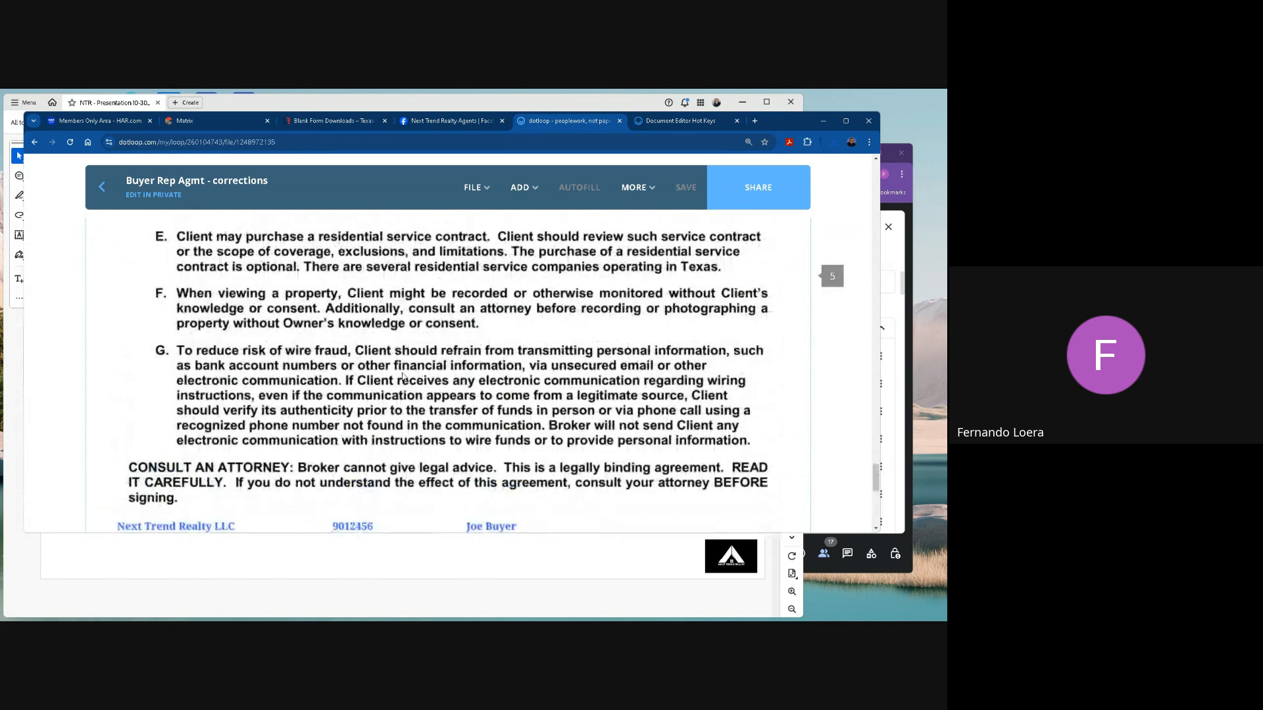
{"action": "scroll", "coordinate": [403, 376], "scroll_direction": "up", "scroll_amount": 15}
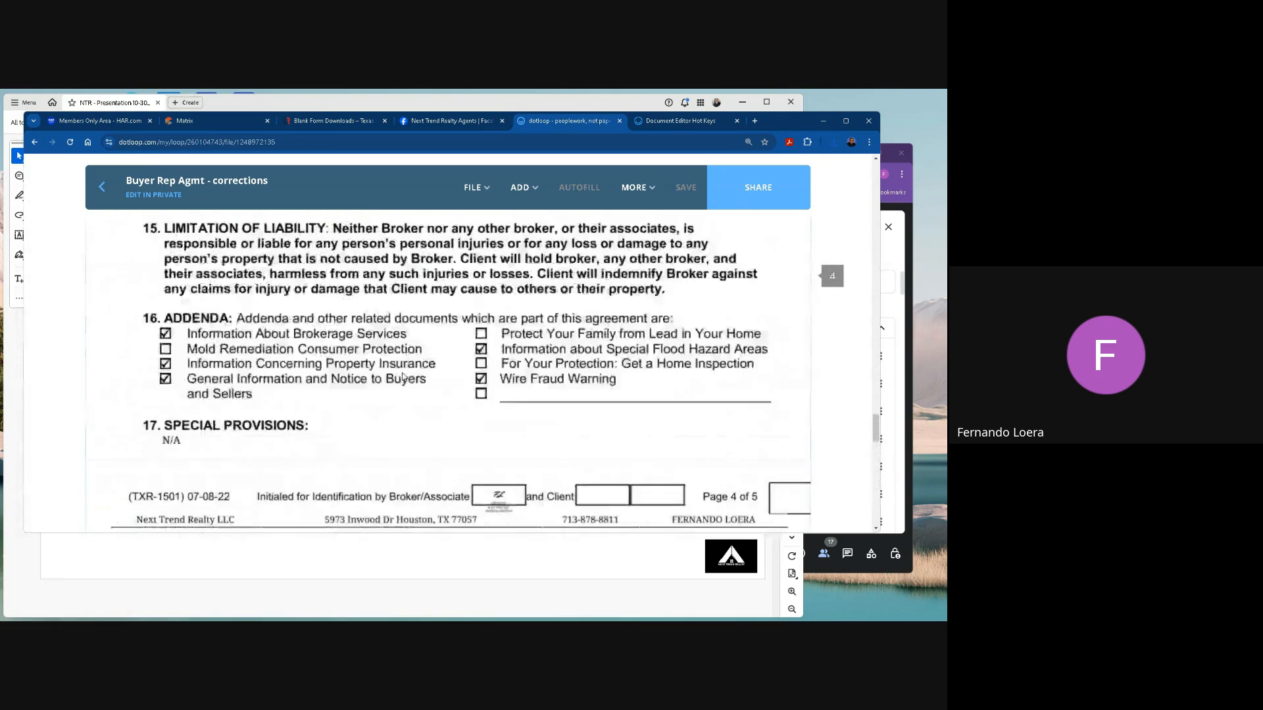
{"action": "scroll", "coordinate": [403, 375], "scroll_direction": "down", "scroll_amount": 3}
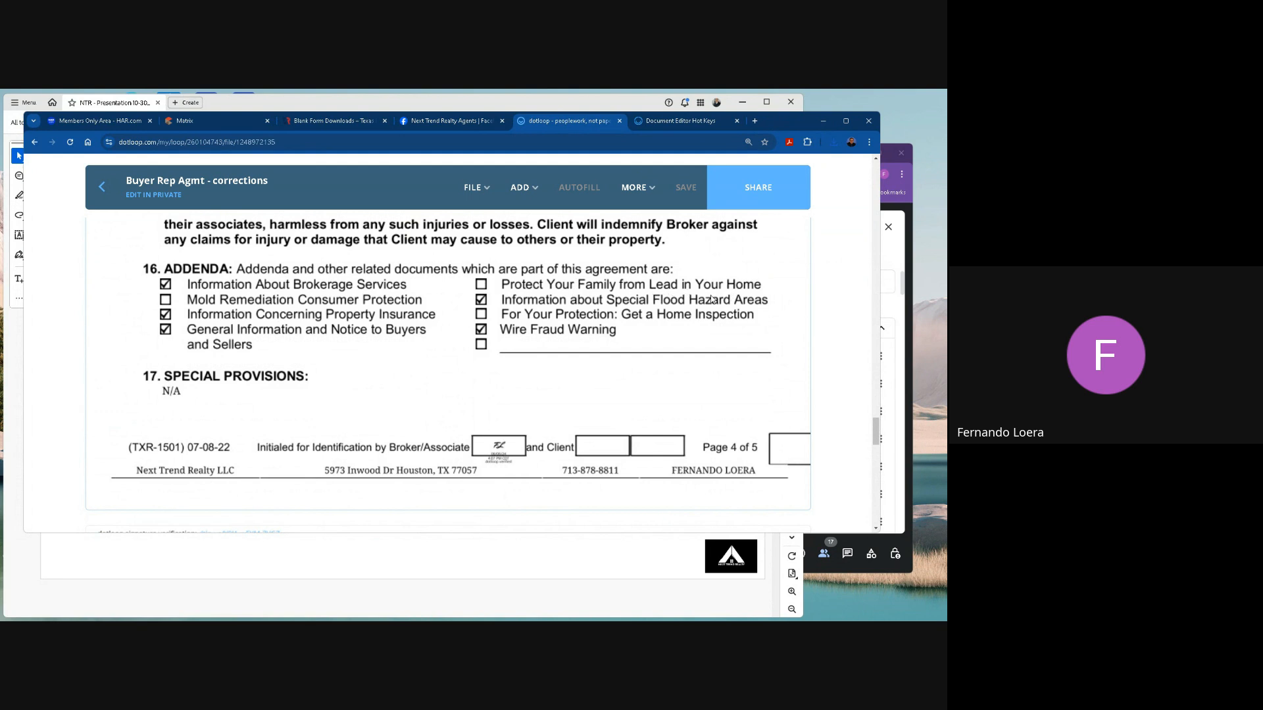
{"action": "mouse_move", "coordinate": [527, 192]}
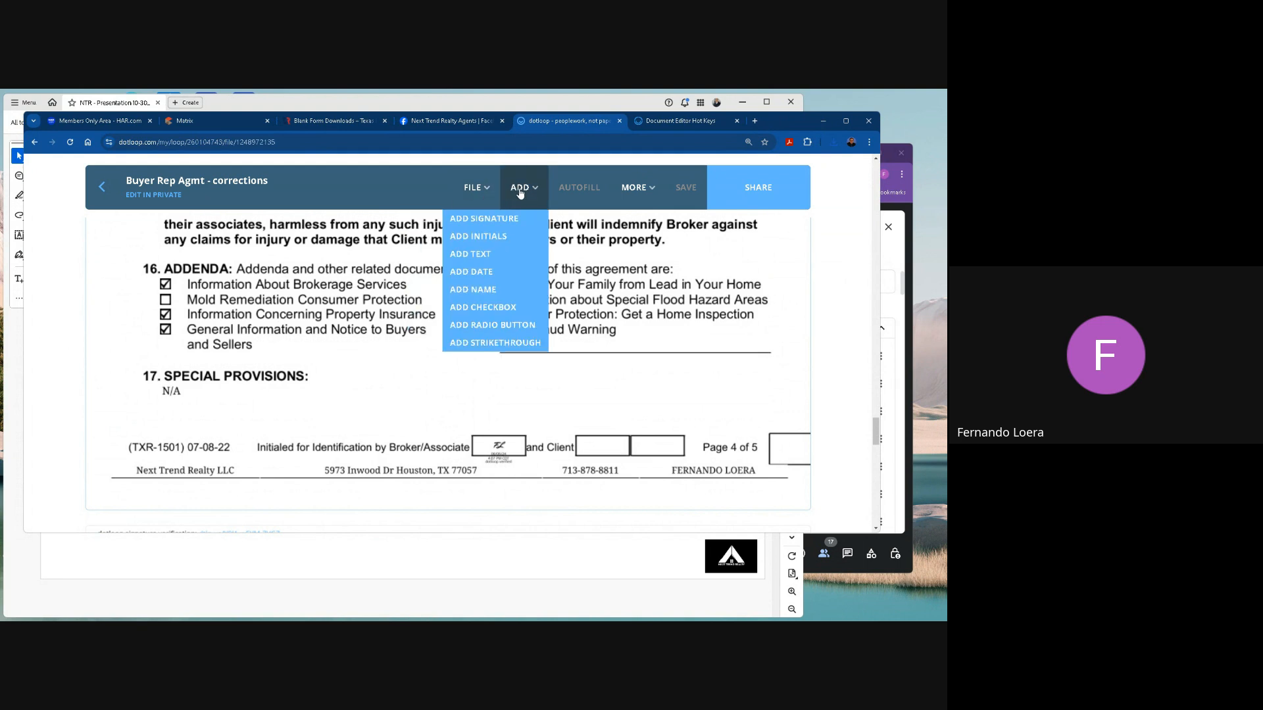
Return to the loop's document list and reopen Buyer Rep Agmt - corrections from the Buying Documents folder.
{"action": "left_click", "coordinate": [121, 191]}
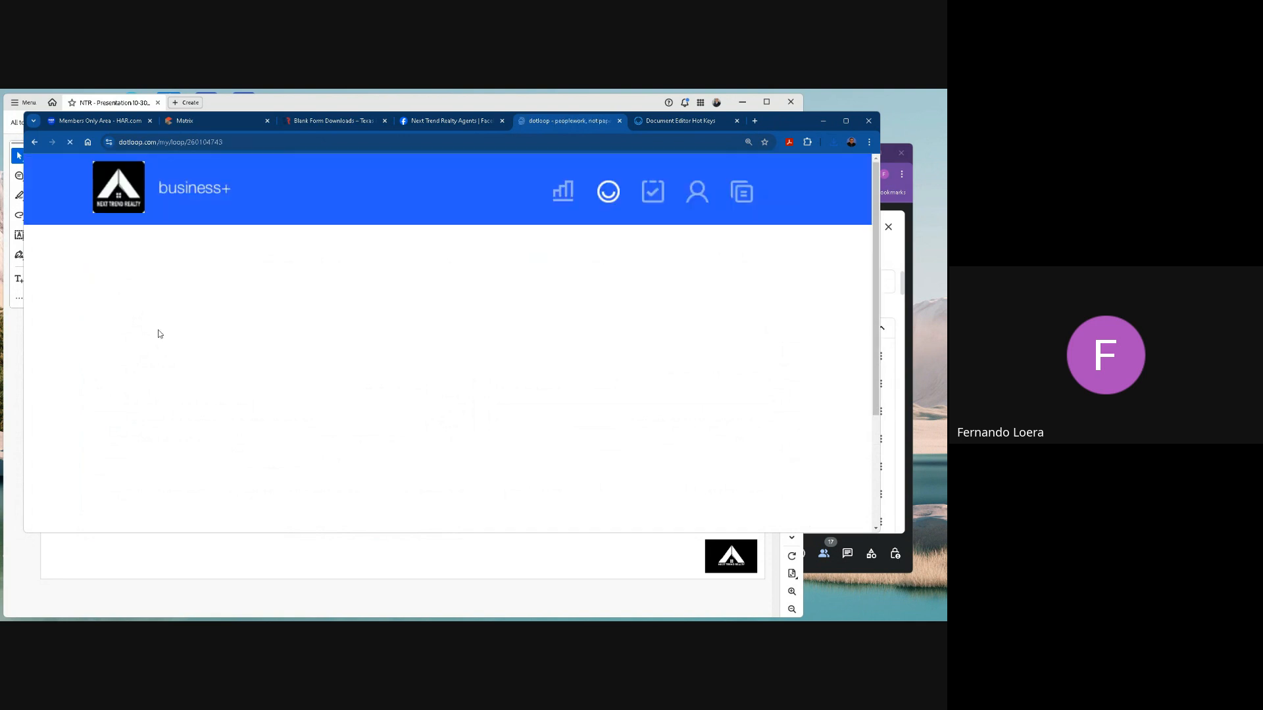
{"action": "scroll", "coordinate": [140, 417], "scroll_direction": "down", "scroll_amount": 3}
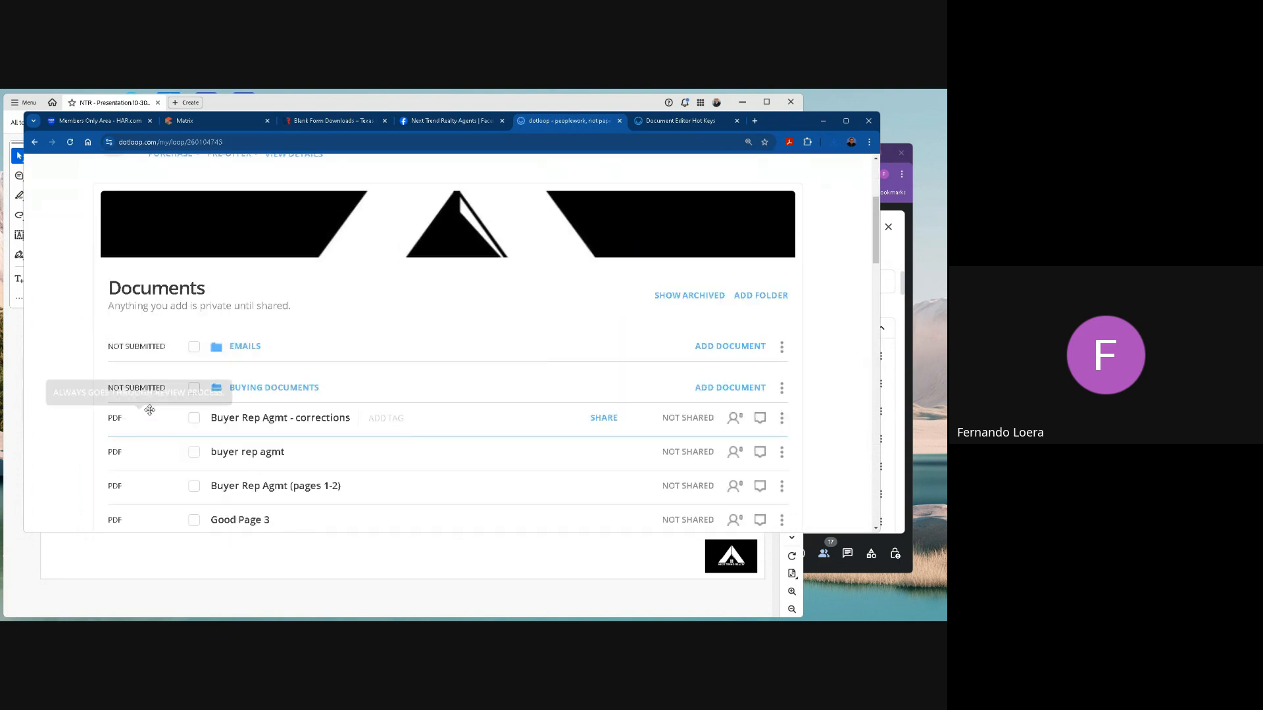
{"action": "left_click_drag", "start_coordinate": [124, 418], "coordinate": [274, 419]}
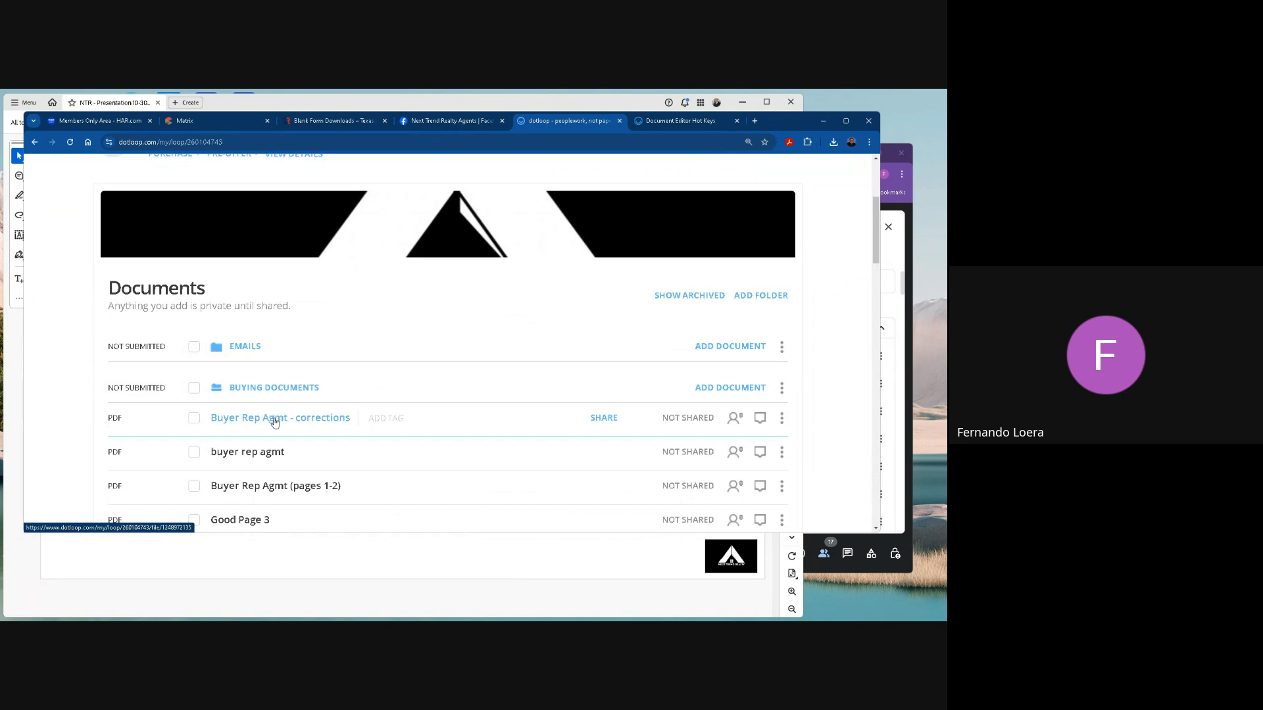
{"action": "left_click", "coordinate": [275, 422]}
Add a checkbox over the Protect Your Family from Lead in Your Home box in the page 4 addenda and tick it.
{"action": "scroll", "coordinate": [564, 421], "scroll_direction": "down", "scroll_amount": 5}
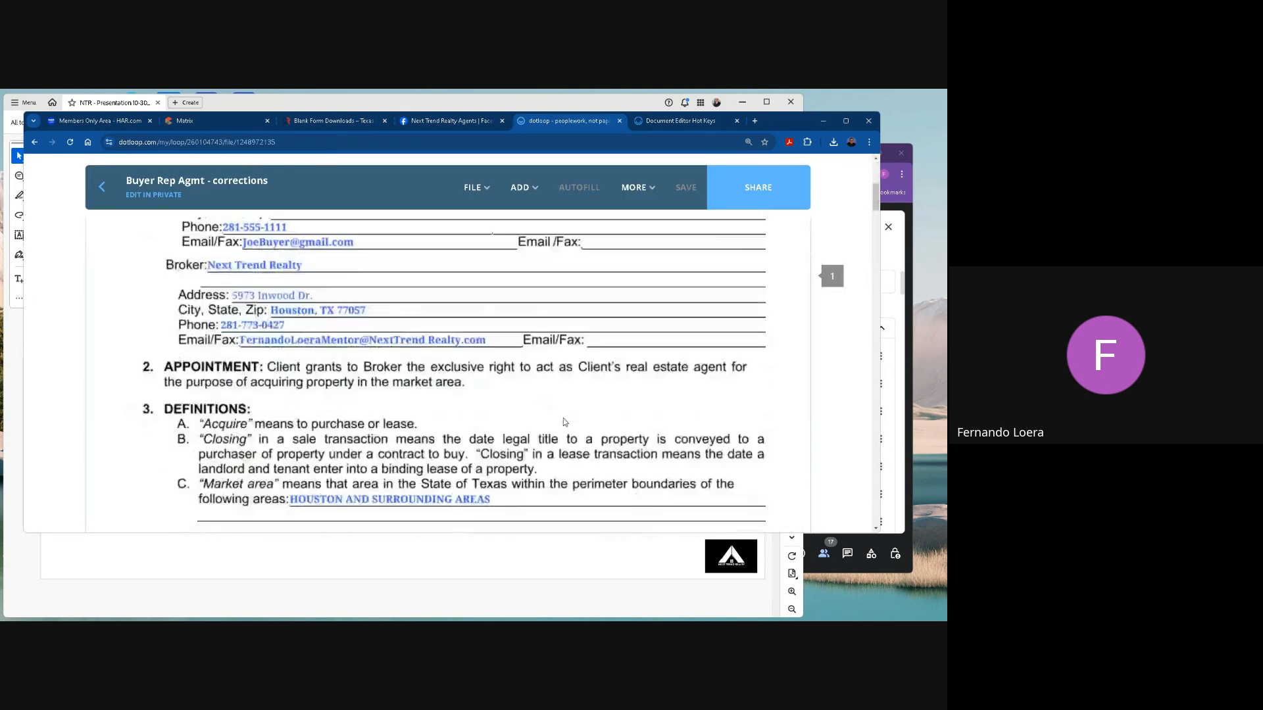
{"action": "scroll", "coordinate": [565, 422], "scroll_direction": "down", "scroll_amount": 15}
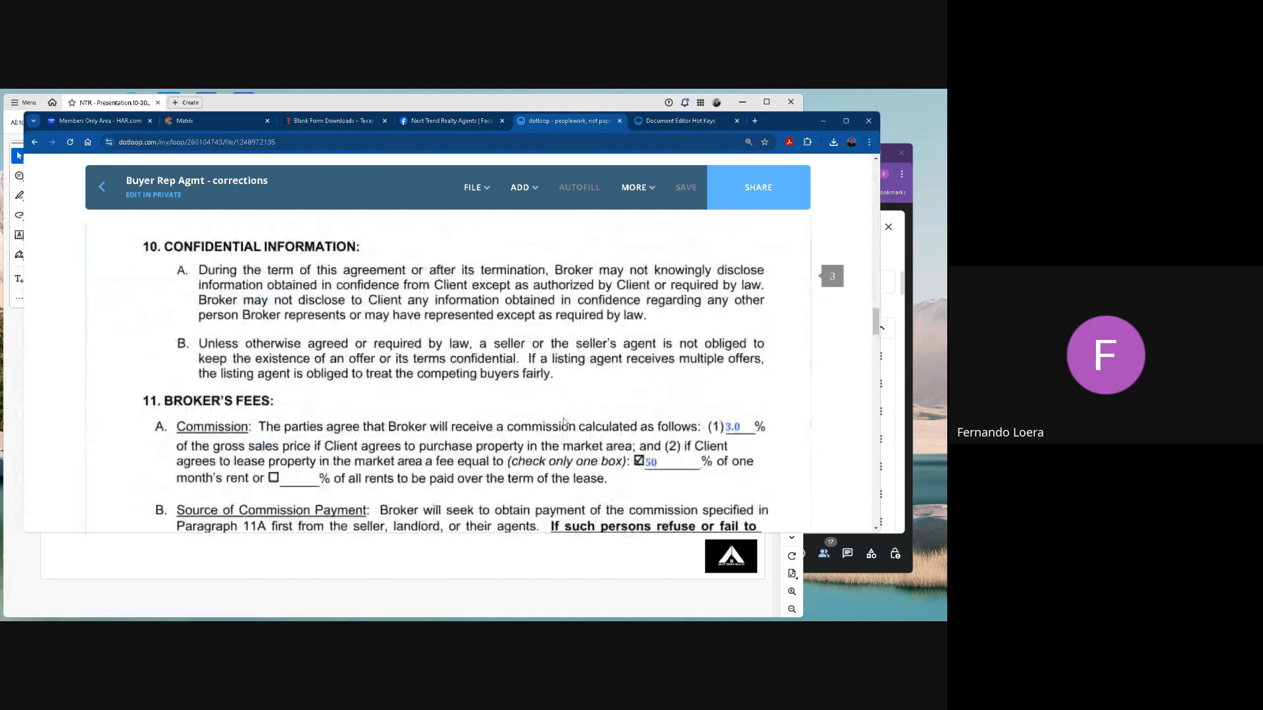
{"action": "scroll", "coordinate": [565, 421], "scroll_direction": "down", "scroll_amount": 15}
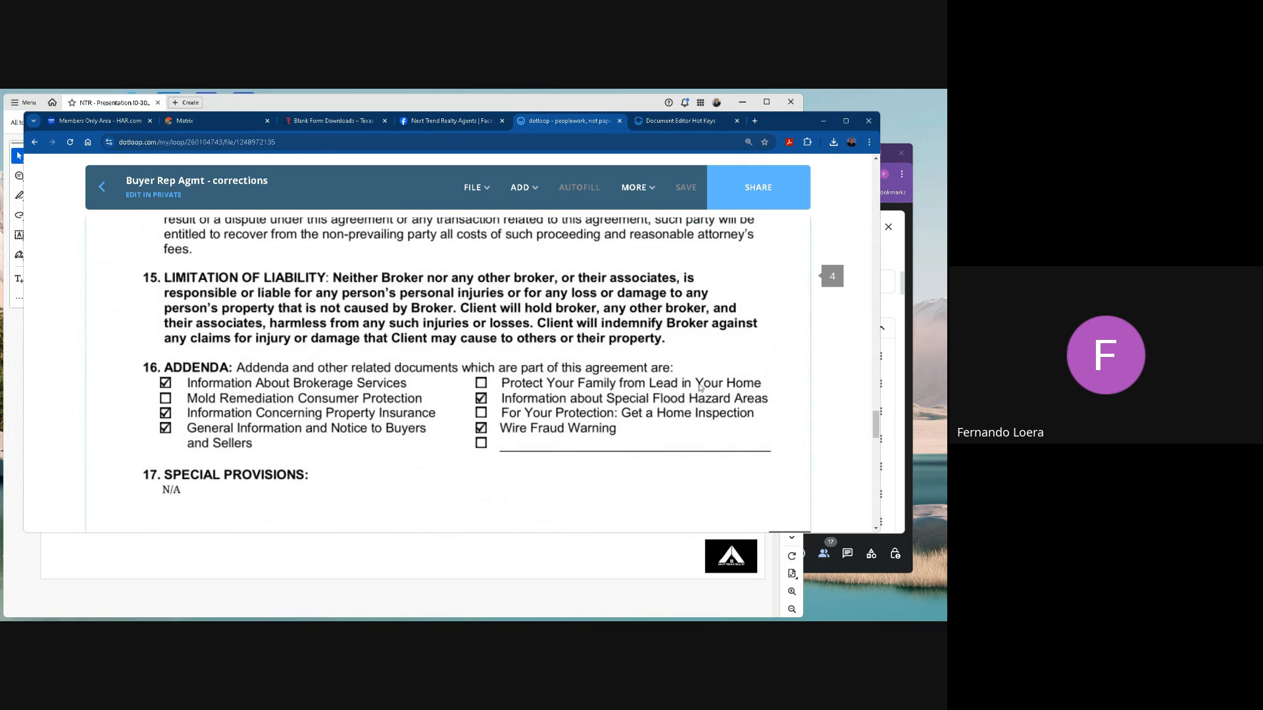
{"action": "left_click", "coordinate": [528, 189]}
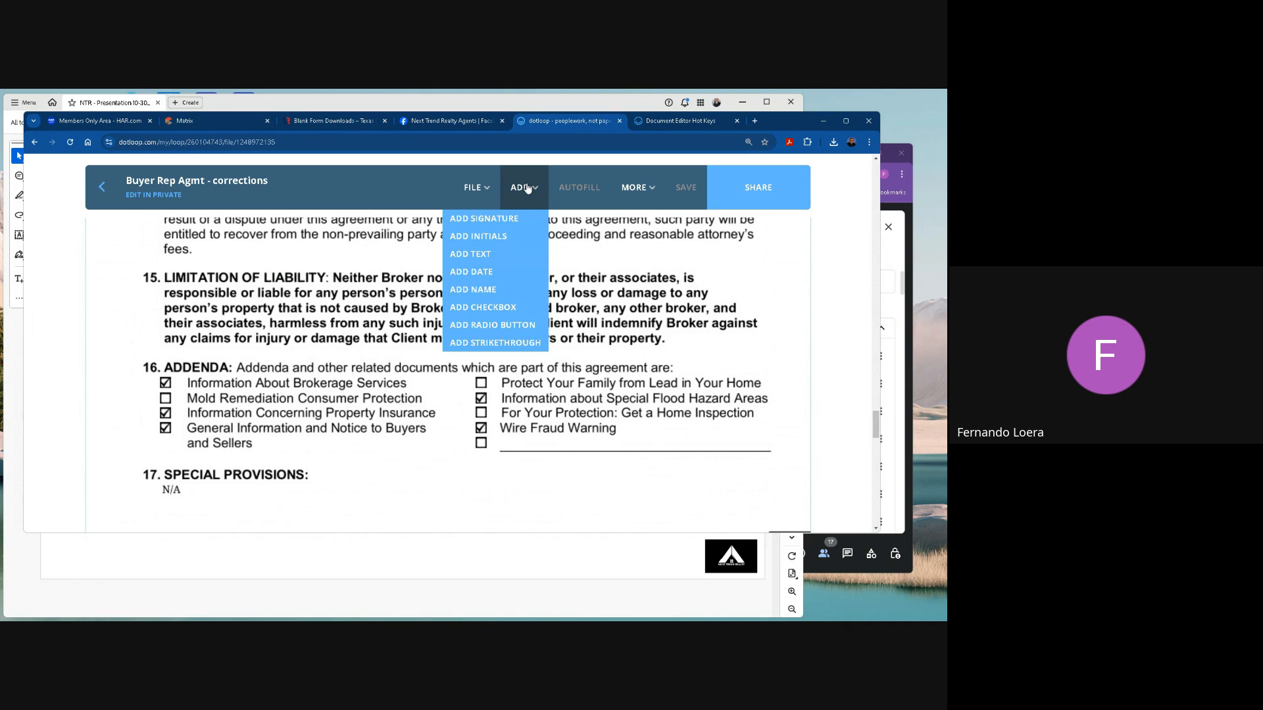
{"action": "left_click", "coordinate": [496, 307]}
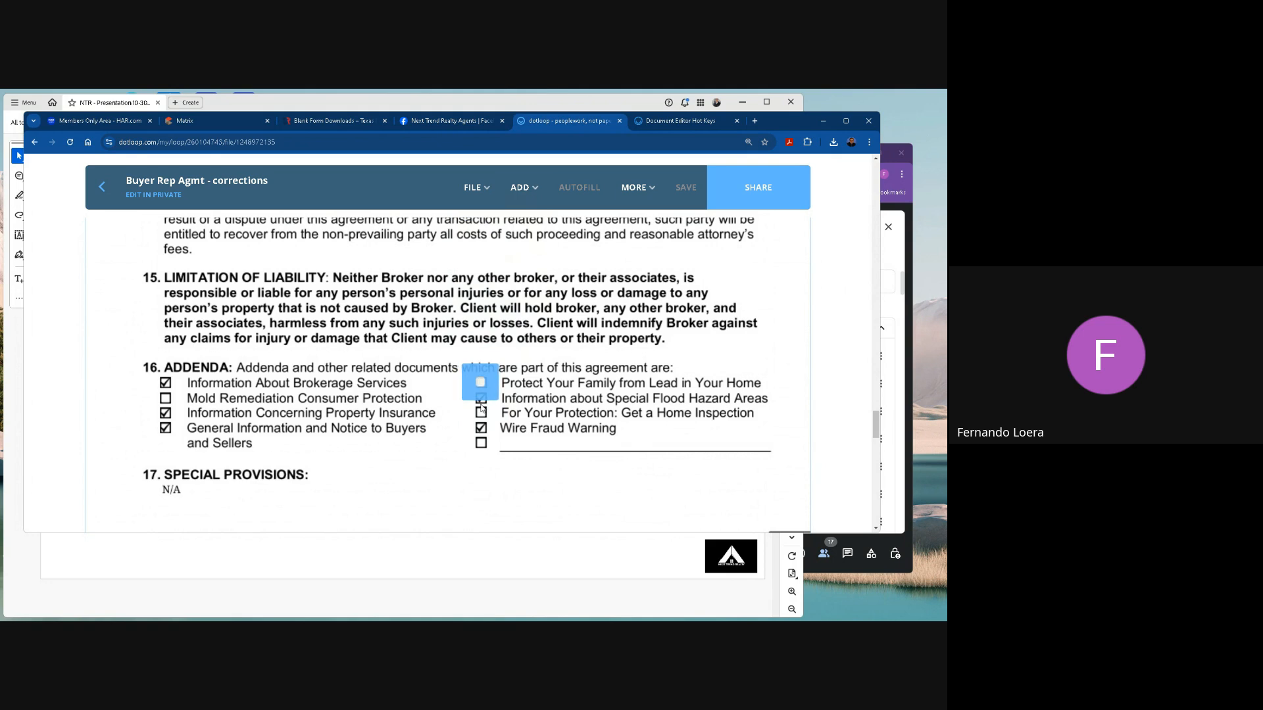
{"action": "left_click", "coordinate": [481, 383]}
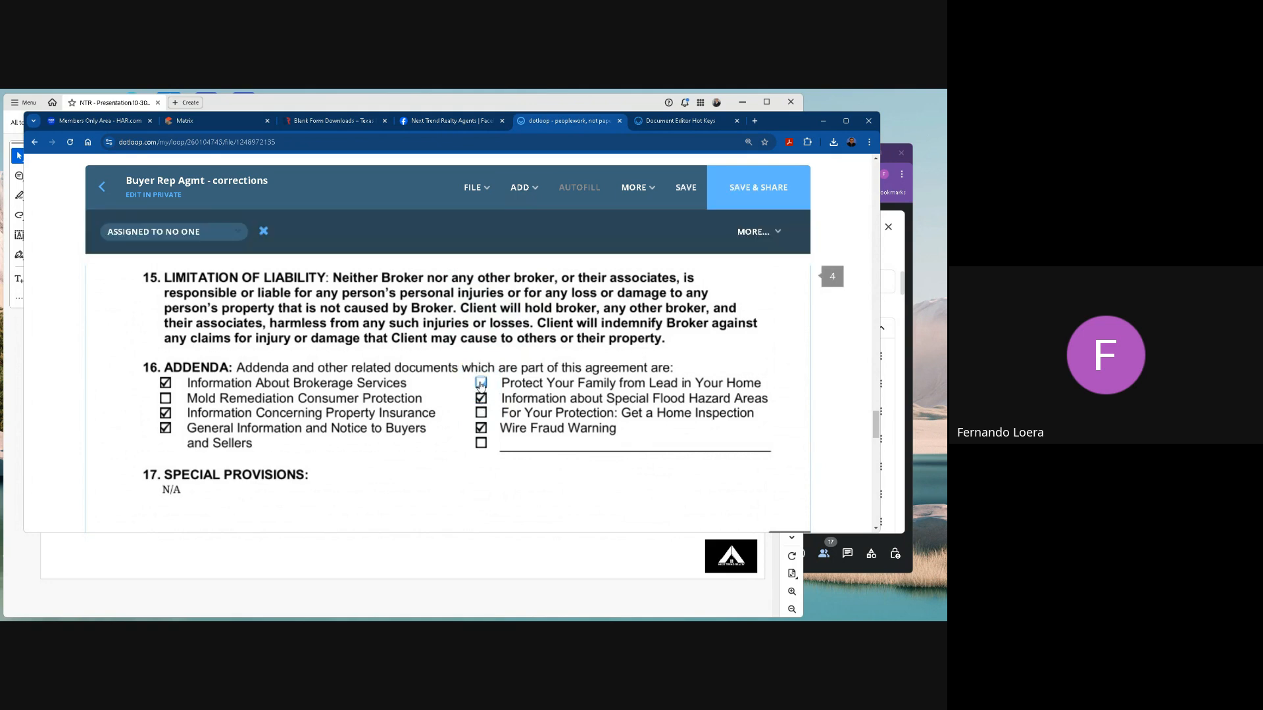
{"action": "left_click", "coordinate": [481, 384]}
Add an initials field below the page 4 addenda list and assign it to the first buyer, initials JB.
{"action": "left_click", "coordinate": [534, 191]}
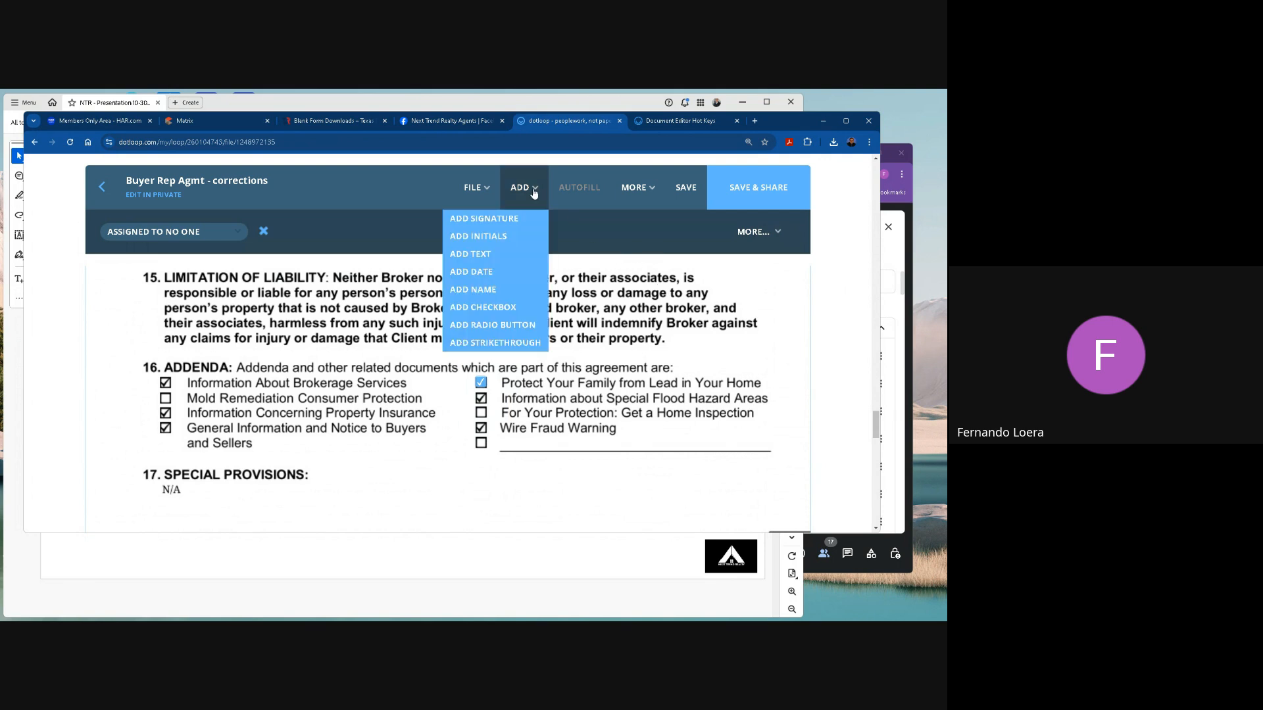
{"action": "left_click", "coordinate": [479, 237]}
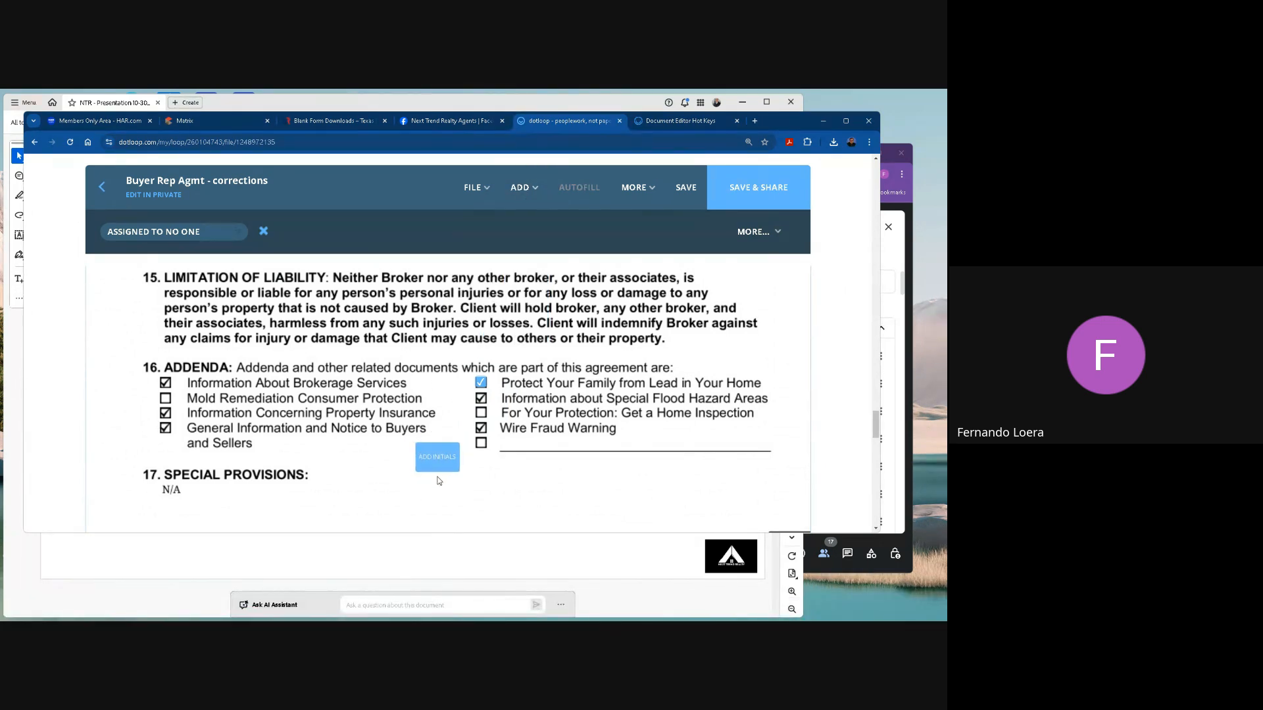
{"action": "left_click", "coordinate": [440, 481]}
{"action": "left_click", "coordinate": [445, 501]}
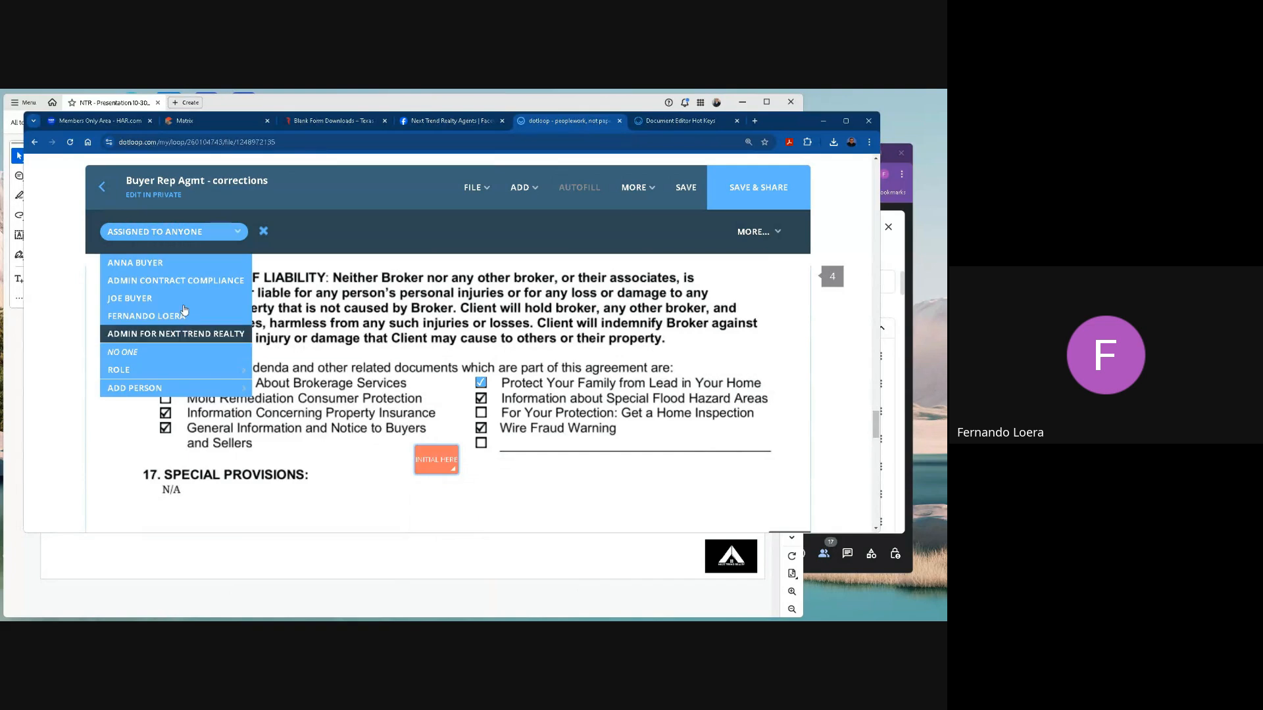
{"action": "left_click", "coordinate": [144, 300]}
Add a second initials field beside the first one and assign it to the second buyer, initials AB.
{"action": "left_click", "coordinate": [520, 189]}
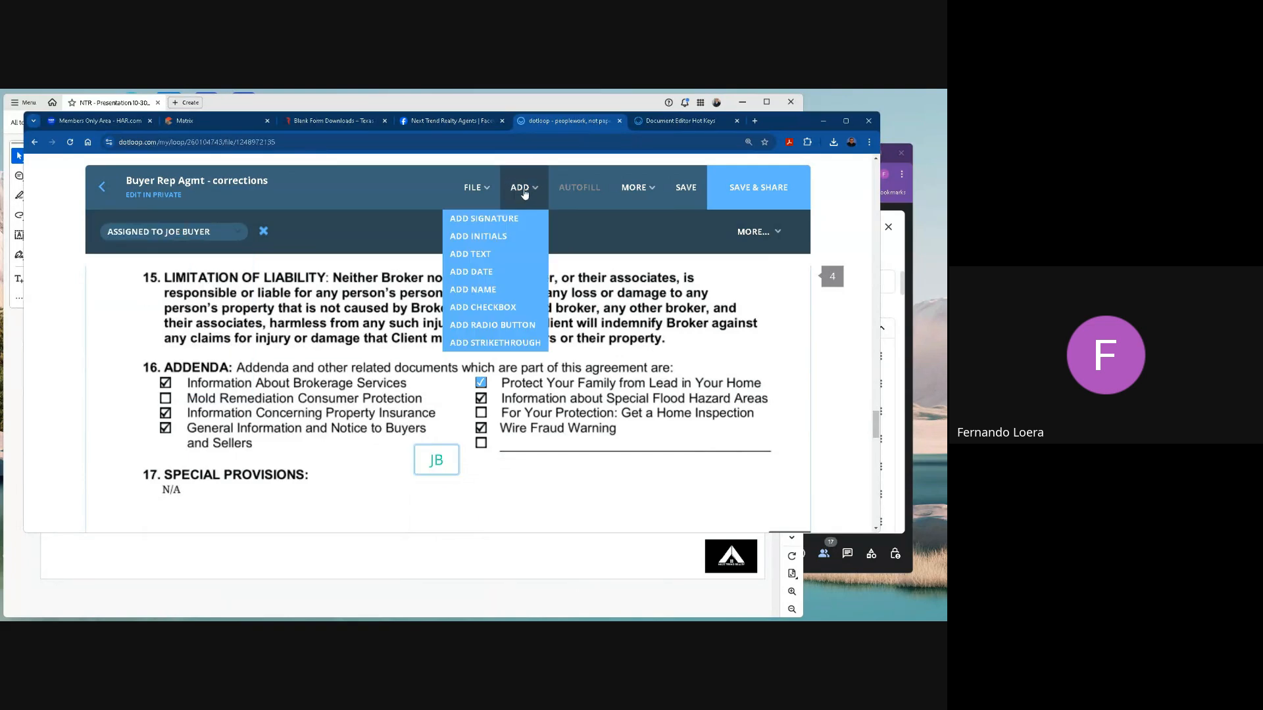
{"action": "left_click", "coordinate": [505, 237]}
{"action": "left_click", "coordinate": [497, 490]}
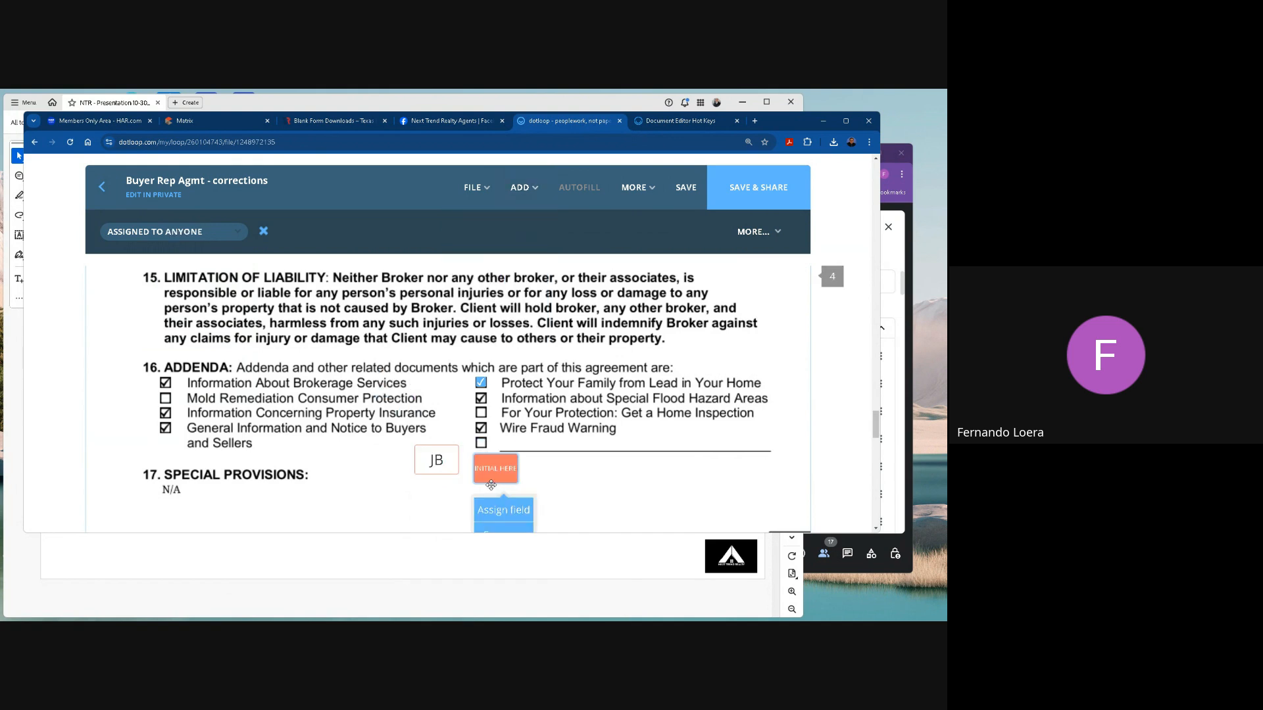
{"action": "left_click", "coordinate": [498, 513]}
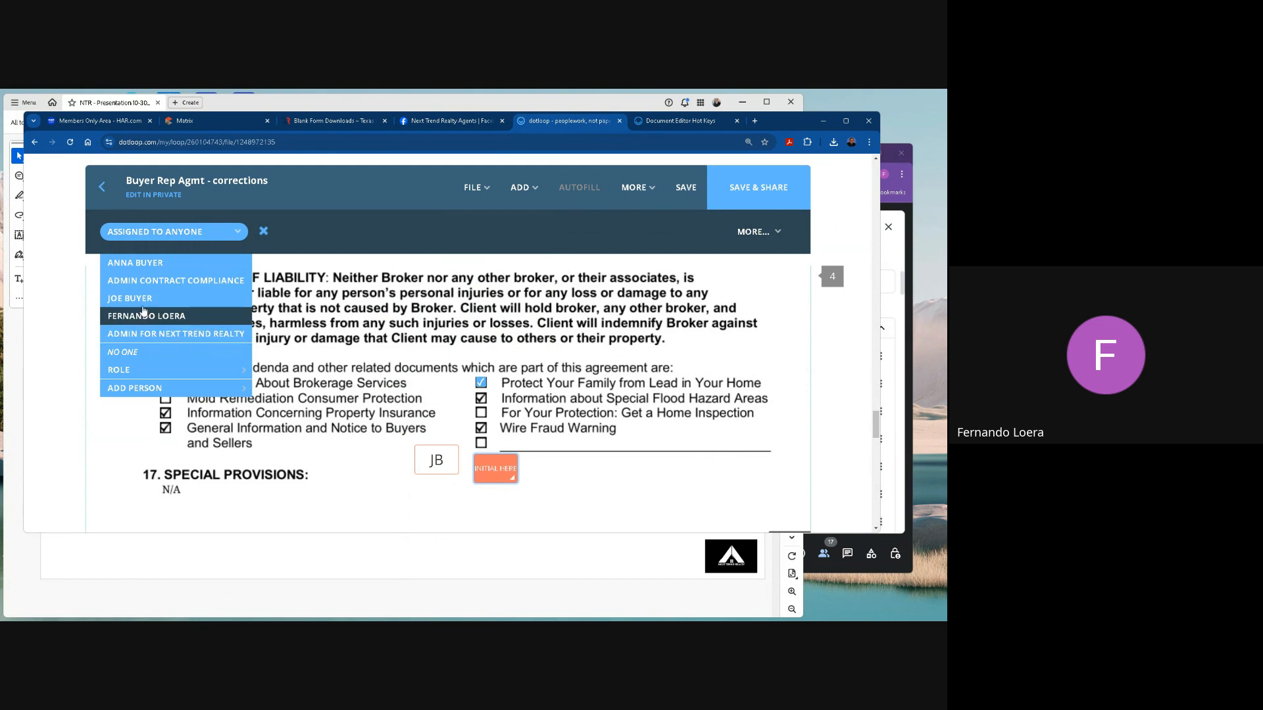
{"action": "left_click", "coordinate": [135, 270]}
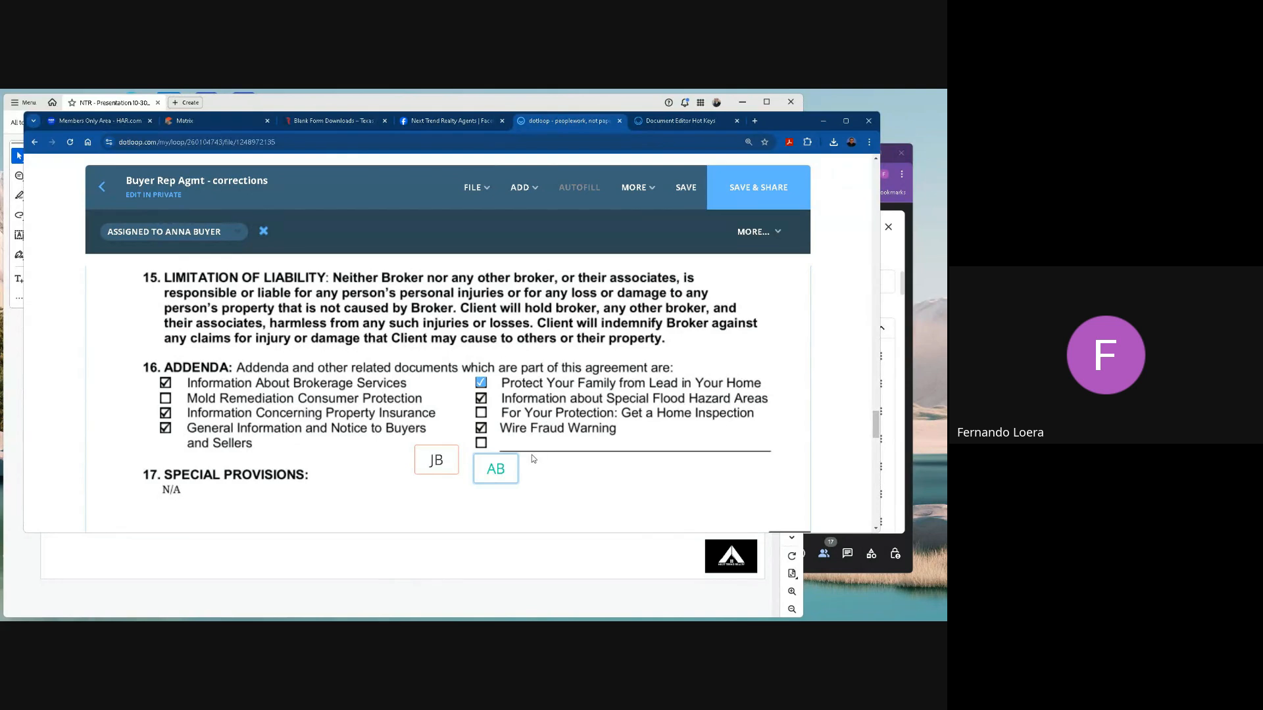
Move both initials fields side by side, closer to the Special Provisions heading and clear of the blank addenda line.
{"action": "left_click_drag", "start_coordinate": [437, 461], "coordinate": [399, 468]}
{"action": "left_click_drag", "start_coordinate": [493, 473], "coordinate": [403, 482]}
{"action": "left_click", "coordinate": [389, 469]}
{"action": "left_click", "coordinate": [424, 495]}
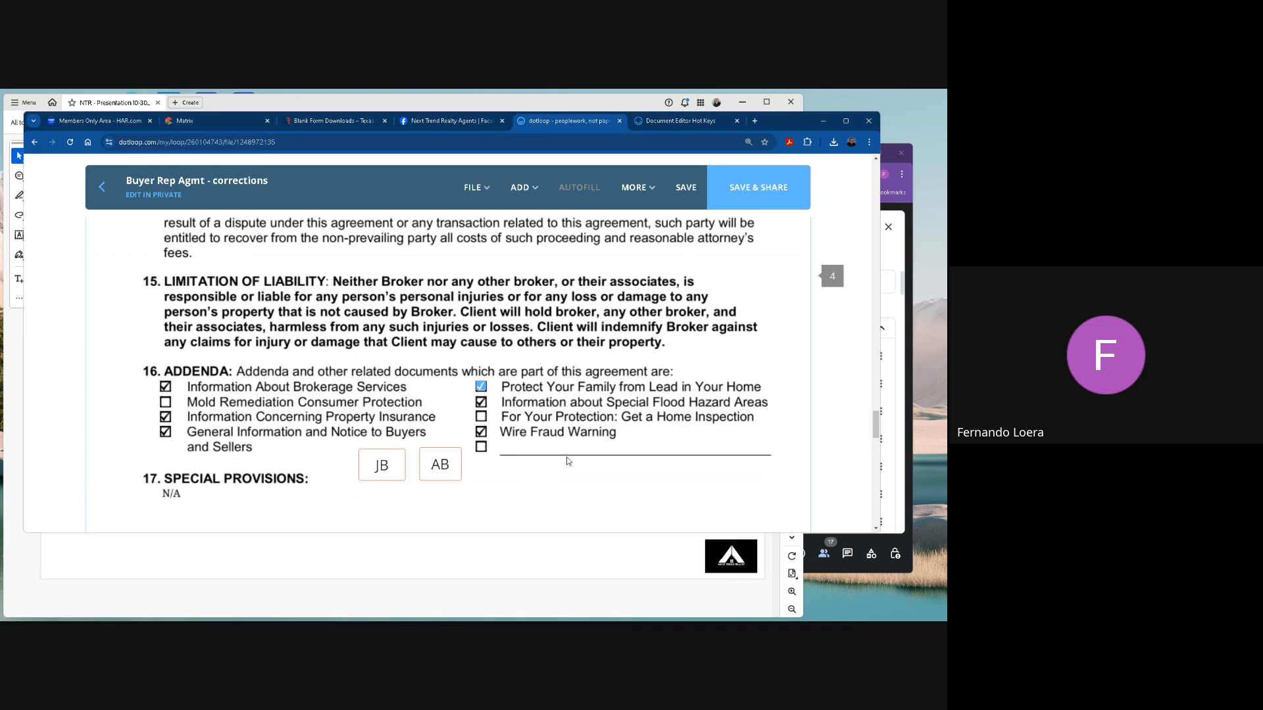
Add a radio button beside the AB initials field and assign it to Anyone.
{"action": "left_click", "coordinate": [525, 189]}
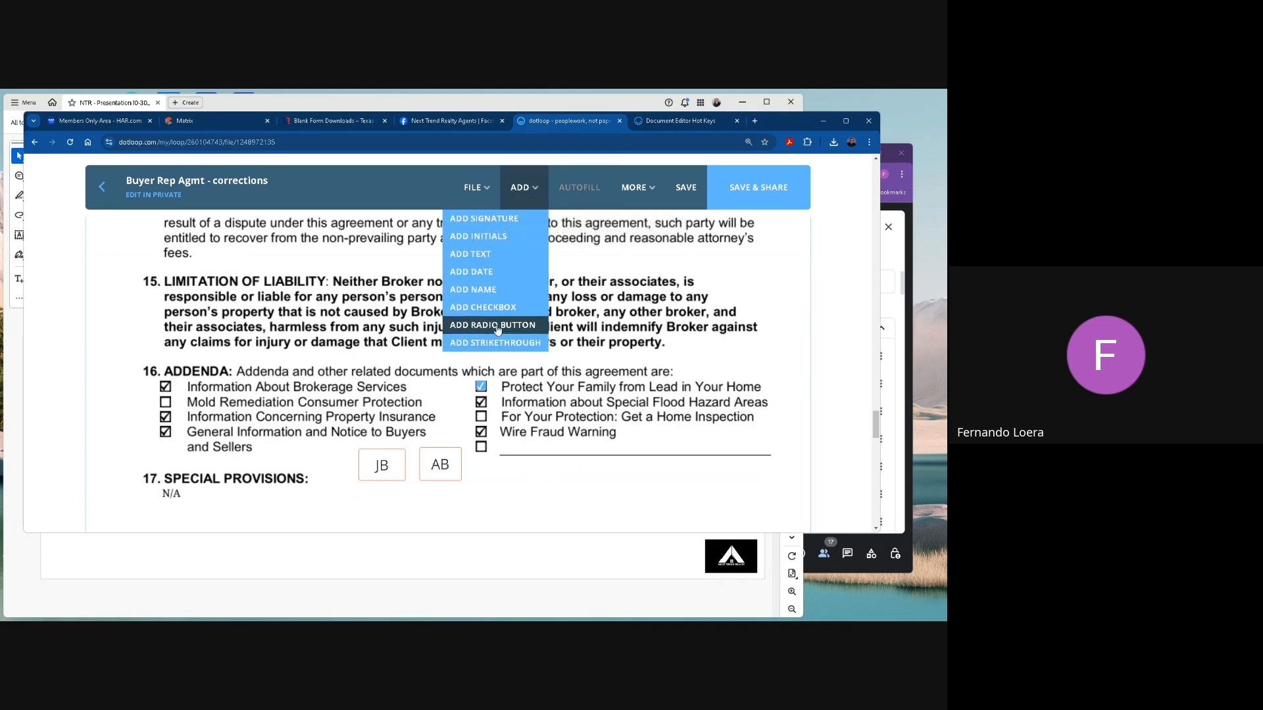
{"action": "left_click", "coordinate": [498, 325]}
{"action": "left_click", "coordinate": [486, 476]}
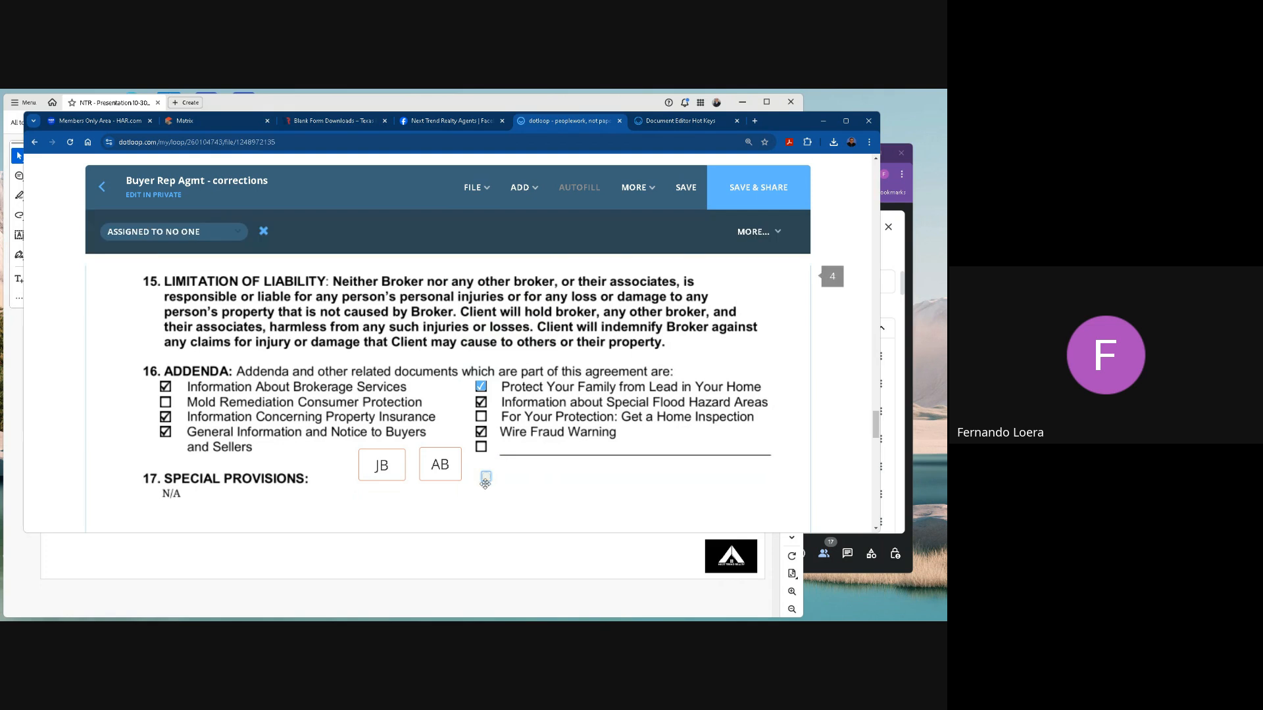
{"action": "left_click", "coordinate": [186, 232]}
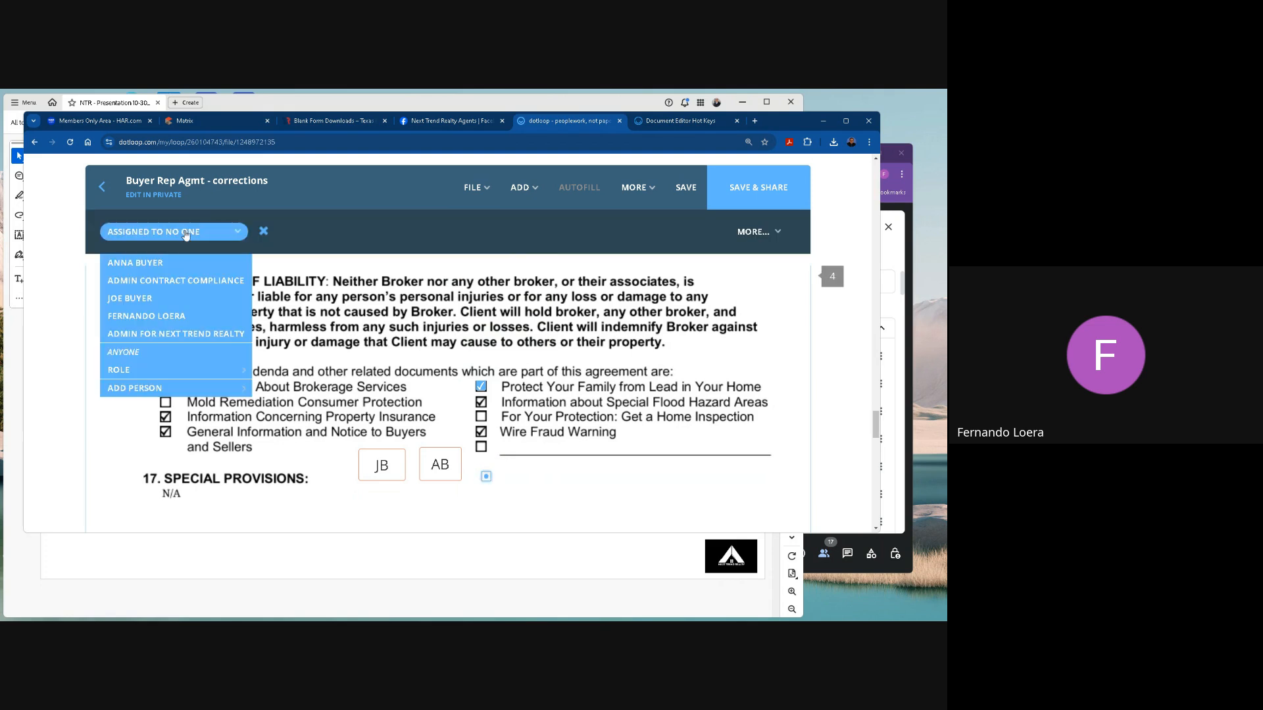
{"action": "left_click", "coordinate": [135, 361]}
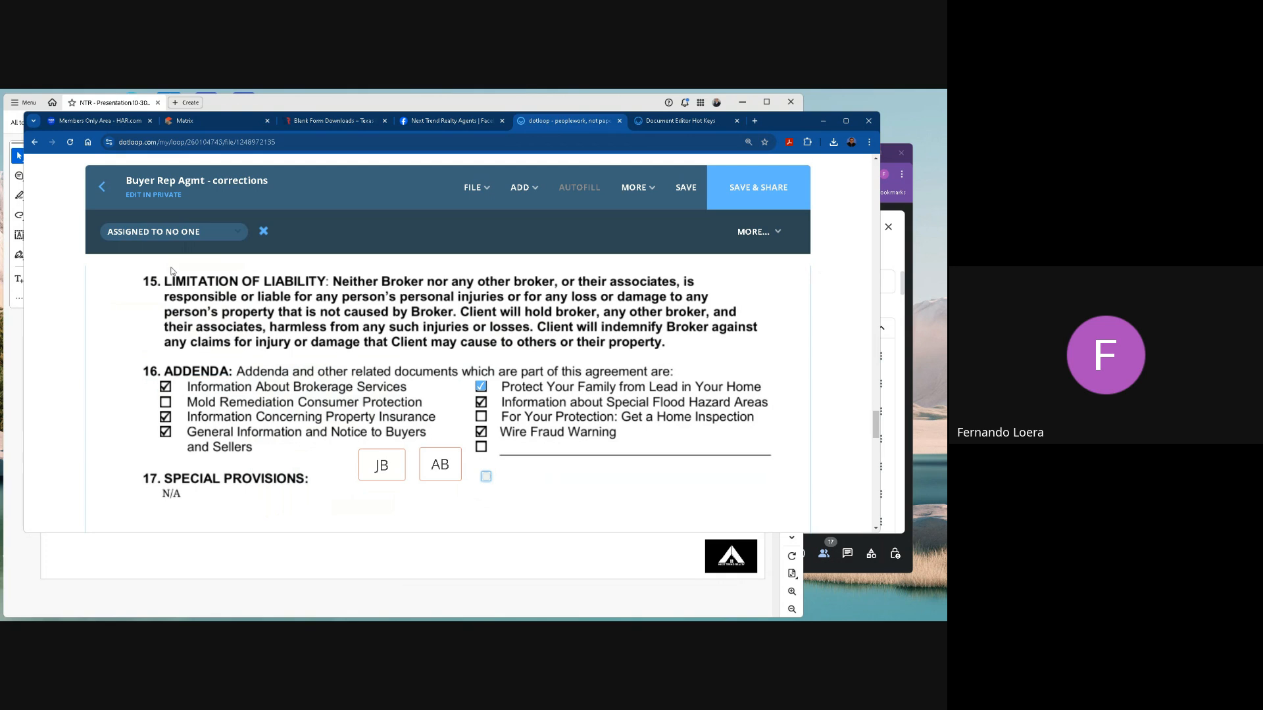
{"action": "left_click", "coordinate": [167, 235]}
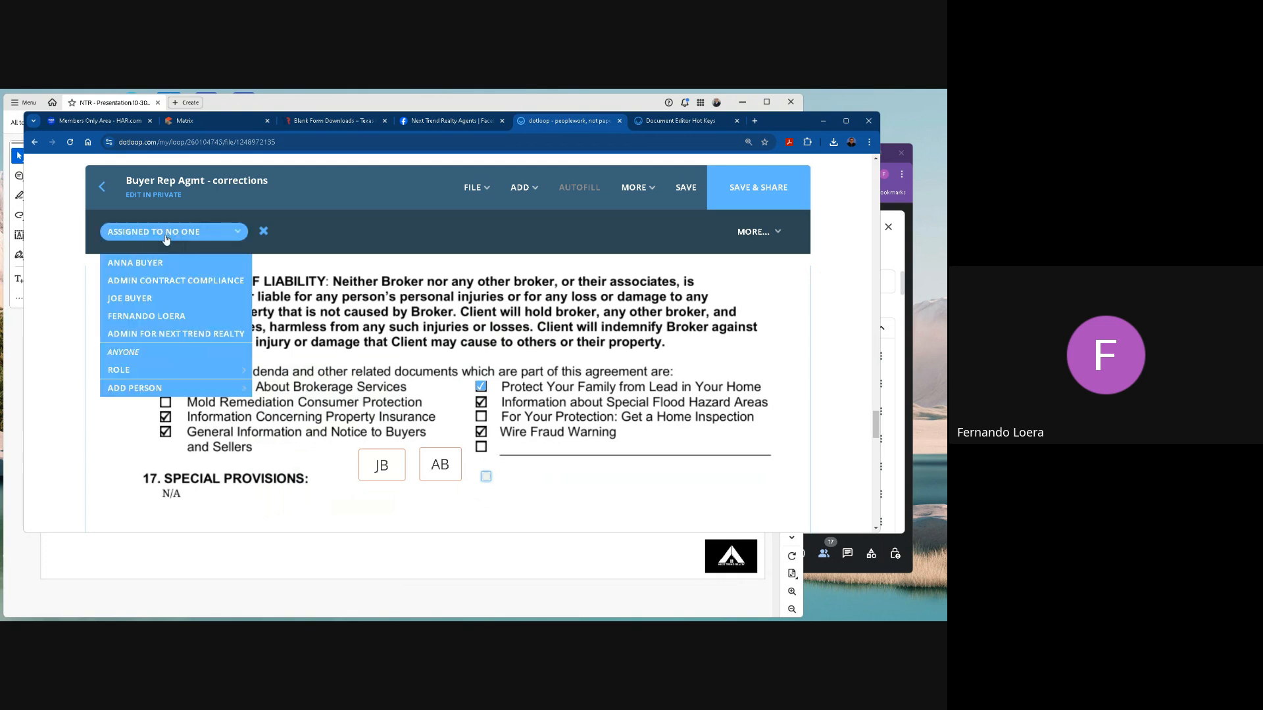
{"action": "left_click", "coordinate": [132, 352]}
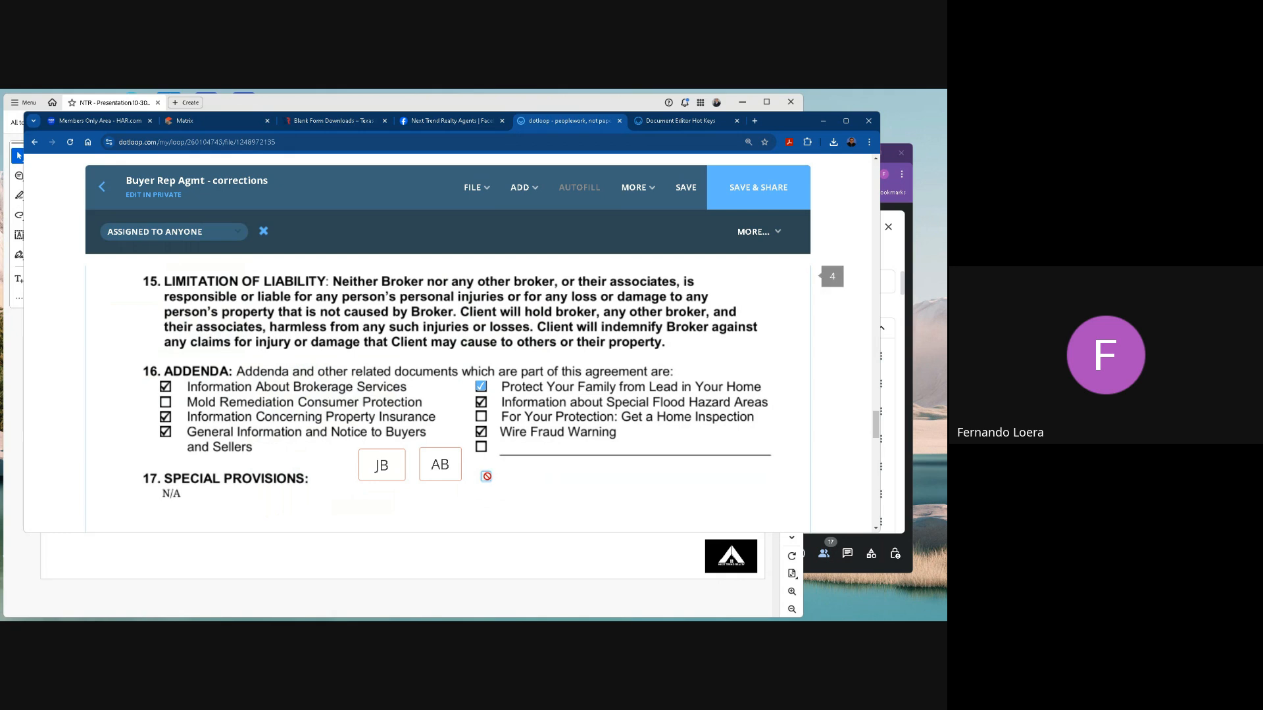
Switch the new radio button's assignment to No One and back to Anyone, and reselect the field.
{"action": "right_click", "coordinate": [487, 476]}
{"action": "left_click", "coordinate": [656, 487]}
{"action": "left_click", "coordinate": [486, 475]}
{"action": "left_click", "coordinate": [173, 232]}
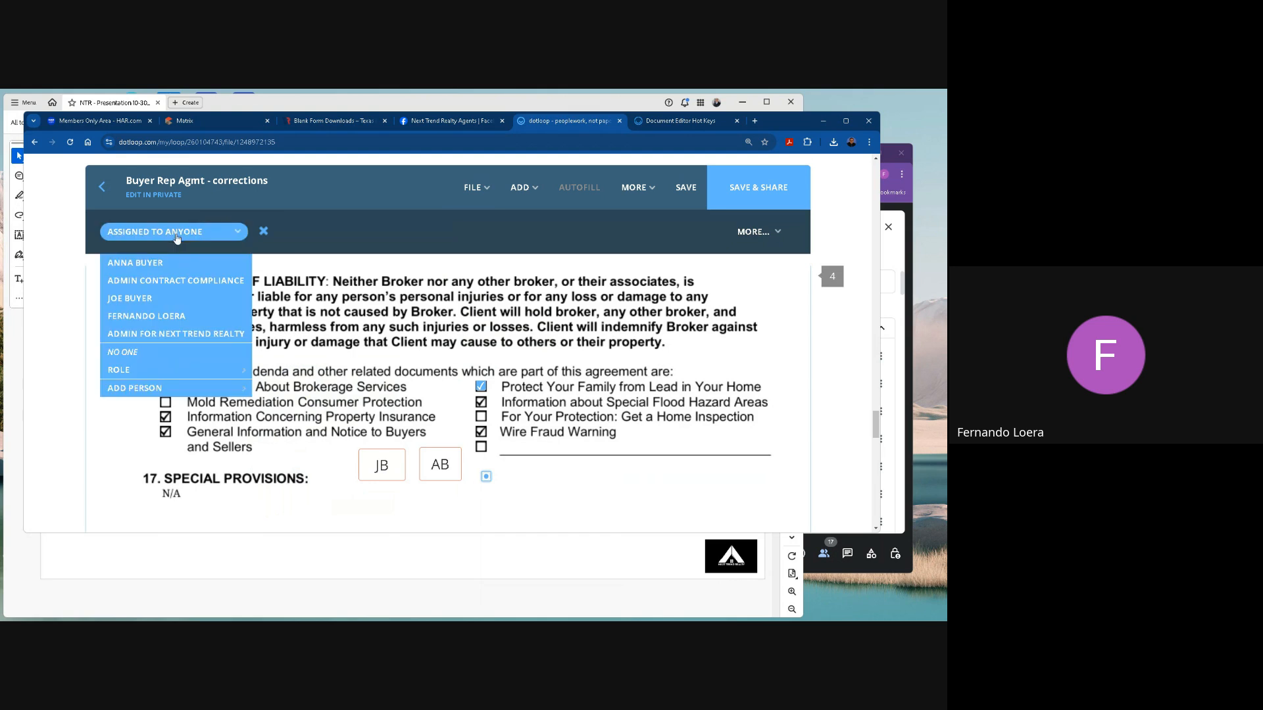
{"action": "left_click", "coordinate": [134, 353]}
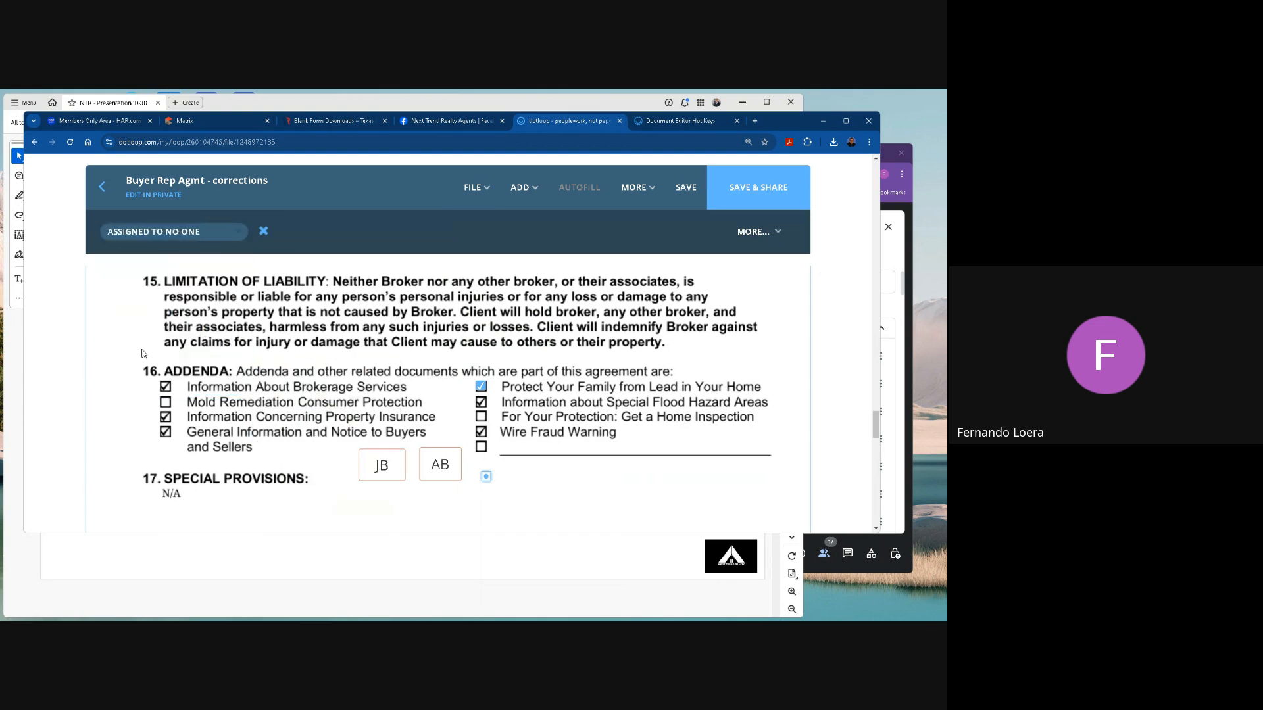
{"action": "left_click", "coordinate": [140, 231]}
{"action": "left_click", "coordinate": [129, 354]}
{"action": "left_click", "coordinate": [502, 491]}
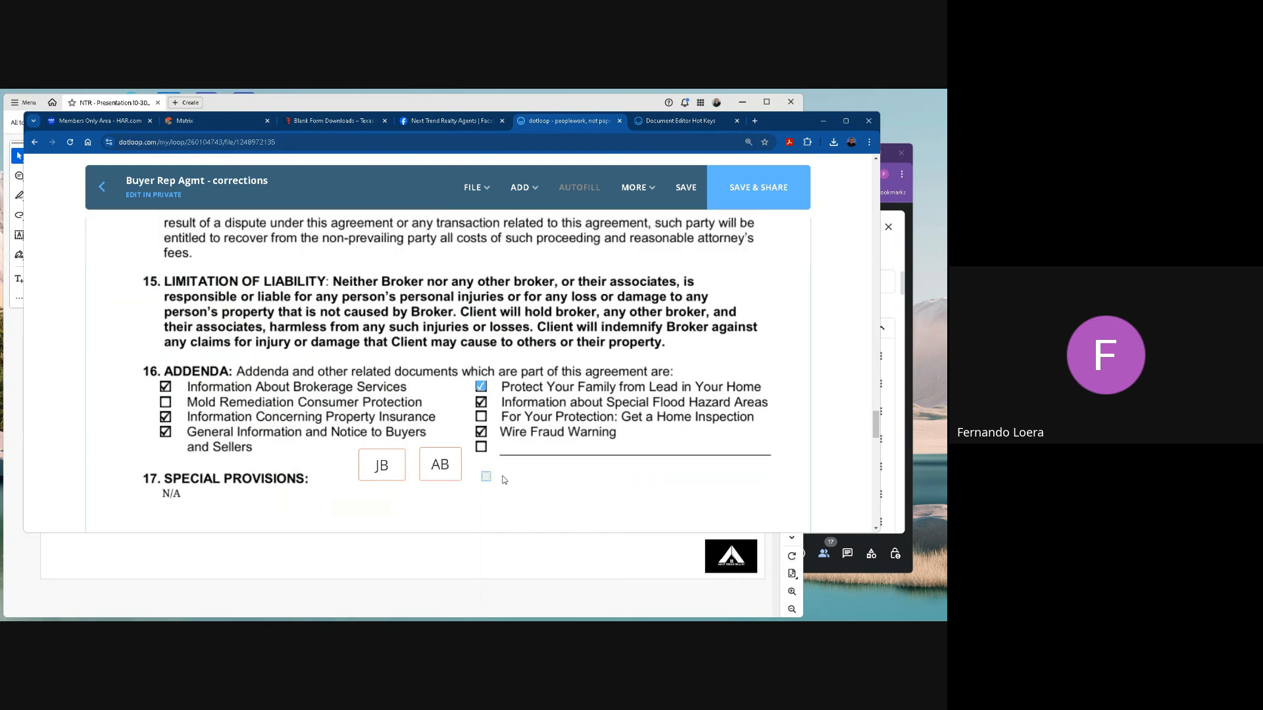
{"action": "scroll", "coordinate": [571, 523], "scroll_direction": "down", "scroll_amount": 2}
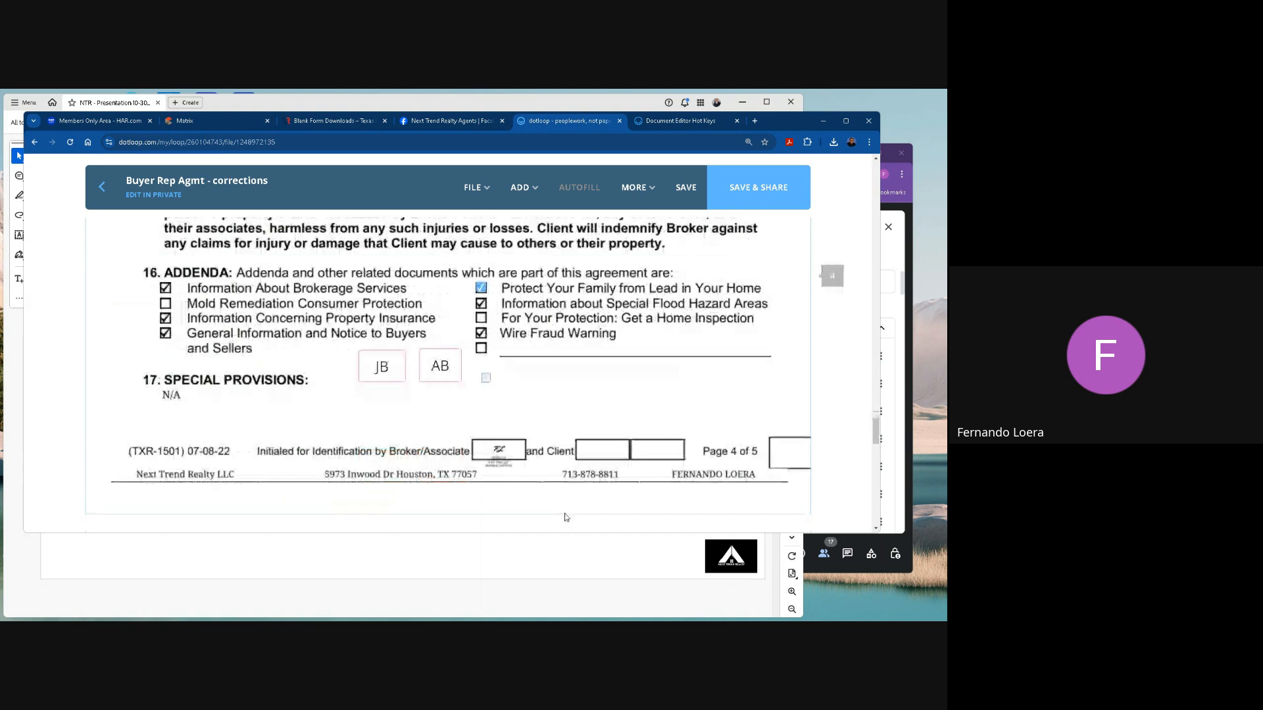
{"action": "left_click", "coordinate": [487, 379]}
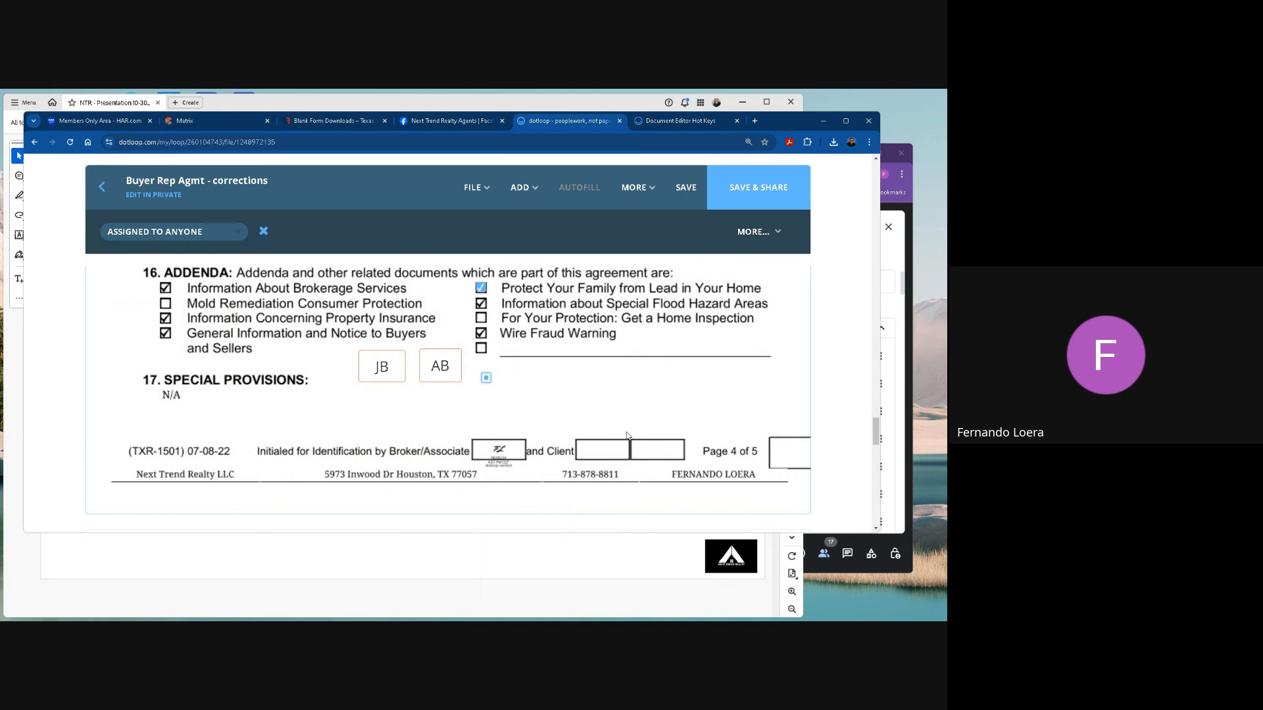
Delete the radio button beside the AB initials field.
{"action": "key", "text": "Delete"}
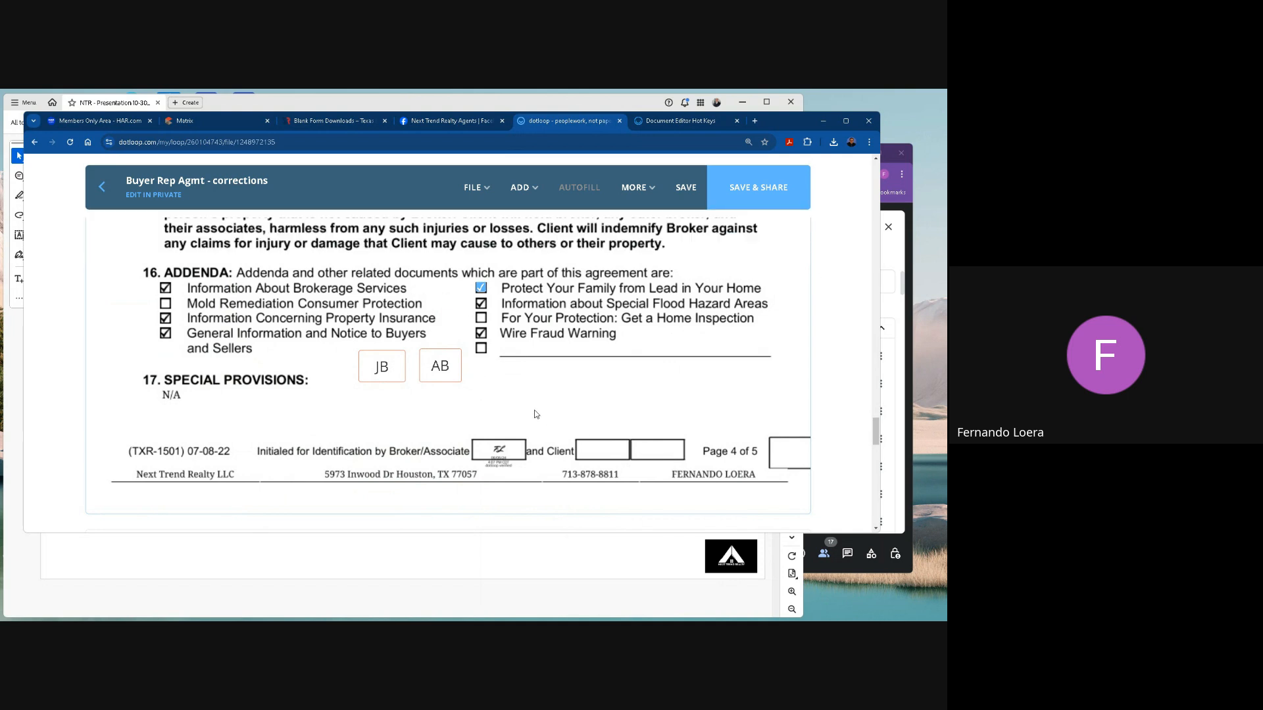
Add an initials field fitted to the first client box in page 1's footer and assign it to the first buyer, initials JB.
{"action": "scroll", "coordinate": [556, 438], "scroll_direction": "up", "scroll_amount": 2}
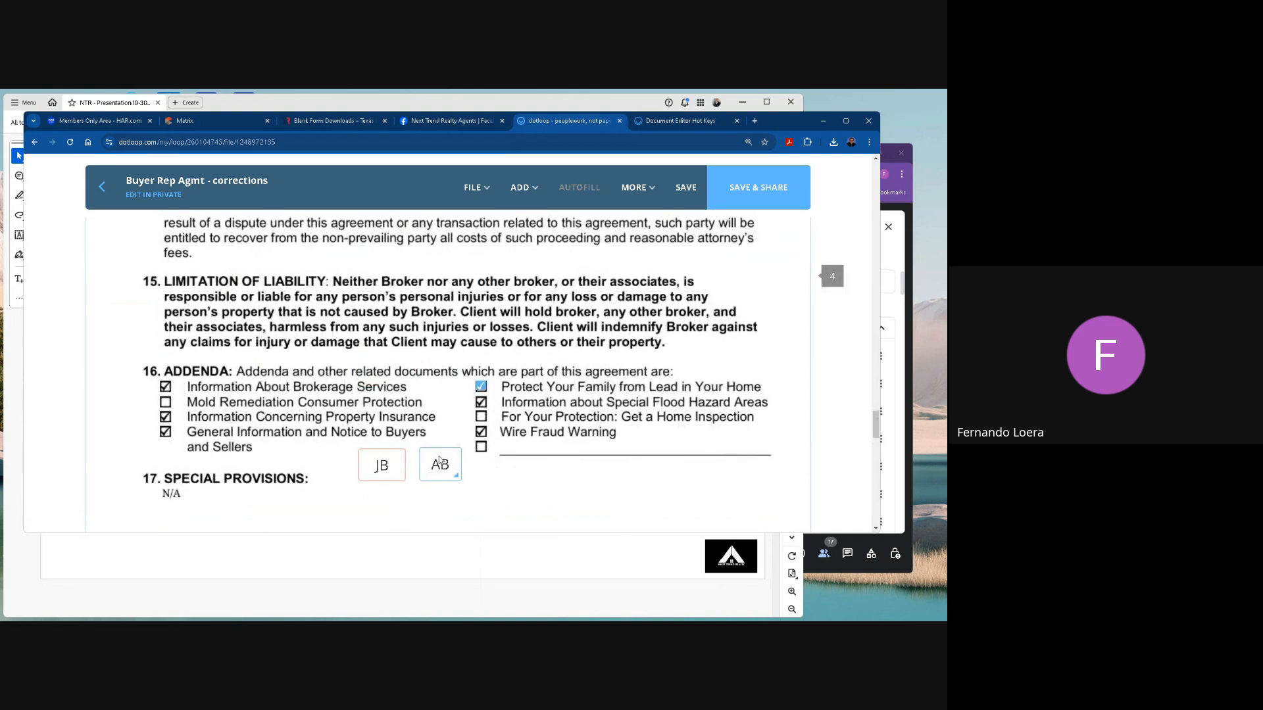
{"action": "scroll", "coordinate": [701, 307], "scroll_direction": "up", "scroll_amount": 5}
{"action": "scroll", "coordinate": [701, 306], "scroll_direction": "up", "scroll_amount": 15}
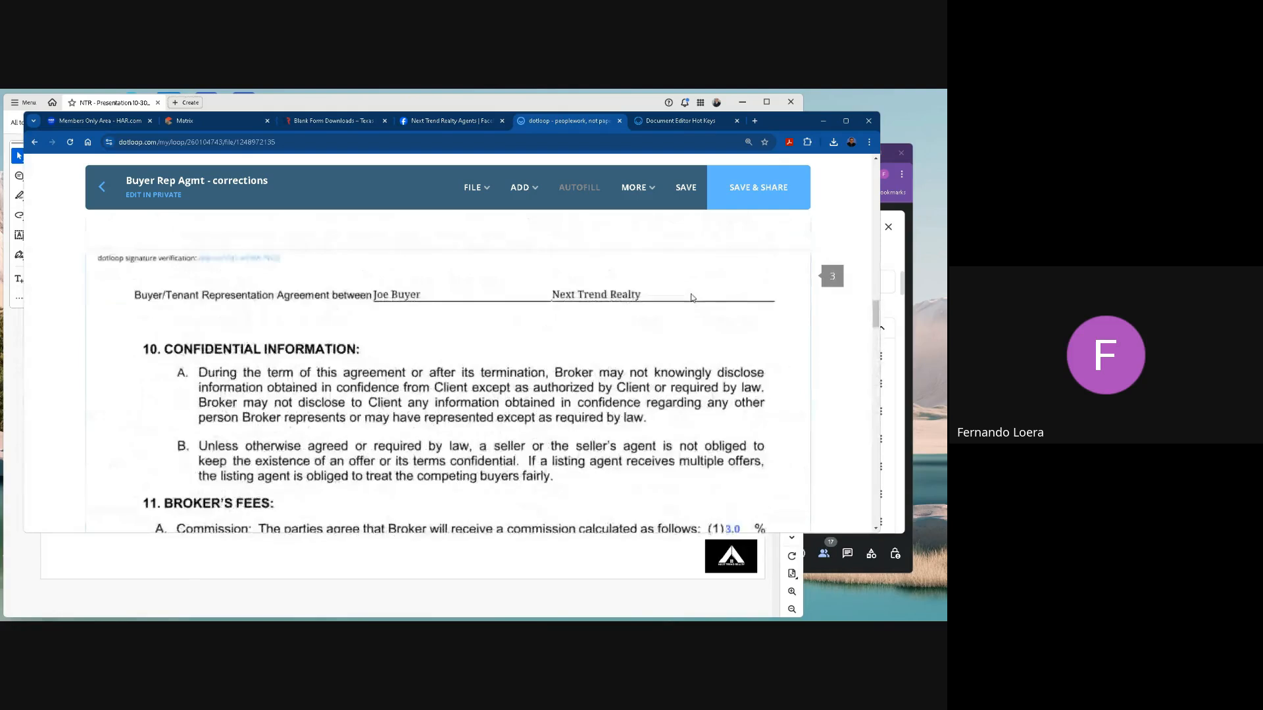
{"action": "scroll", "coordinate": [692, 297], "scroll_direction": "up", "scroll_amount": 10}
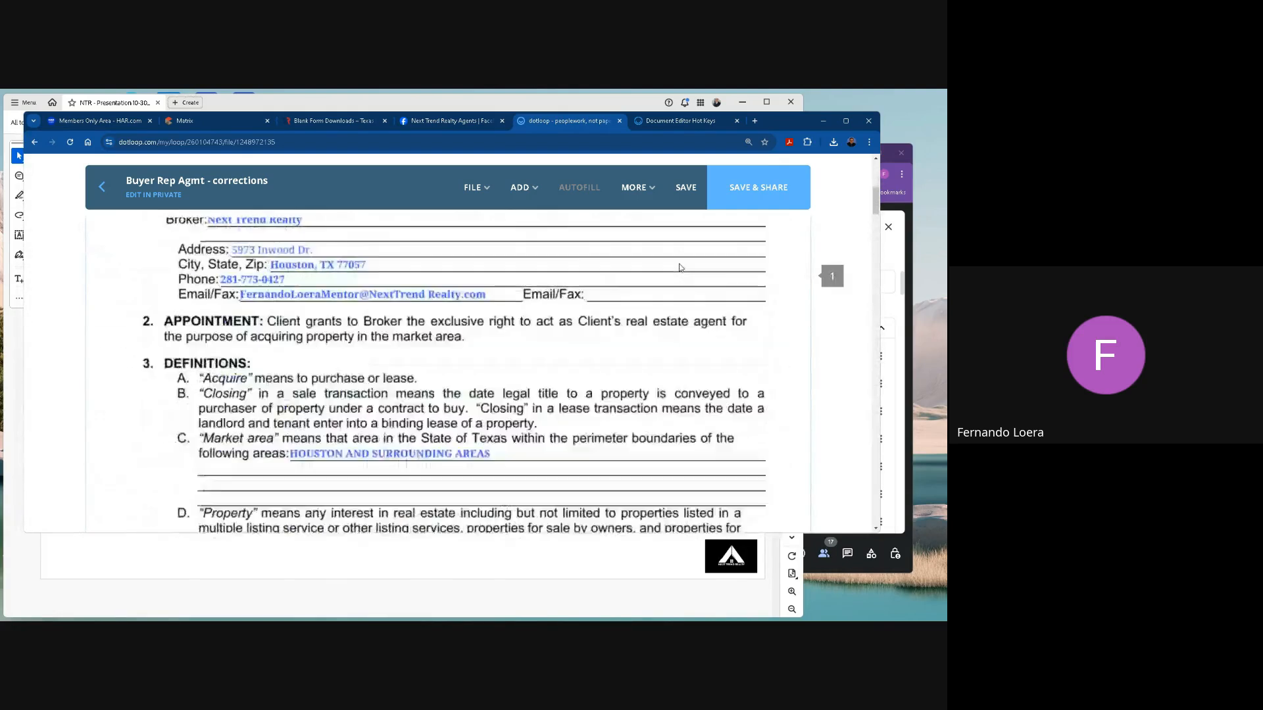
{"action": "scroll", "coordinate": [680, 268], "scroll_direction": "down", "scroll_amount": 6}
{"action": "scroll", "coordinate": [681, 267], "scroll_direction": "down", "scroll_amount": 2}
{"action": "scroll", "coordinate": [681, 267], "scroll_direction": "up", "scroll_amount": 1}
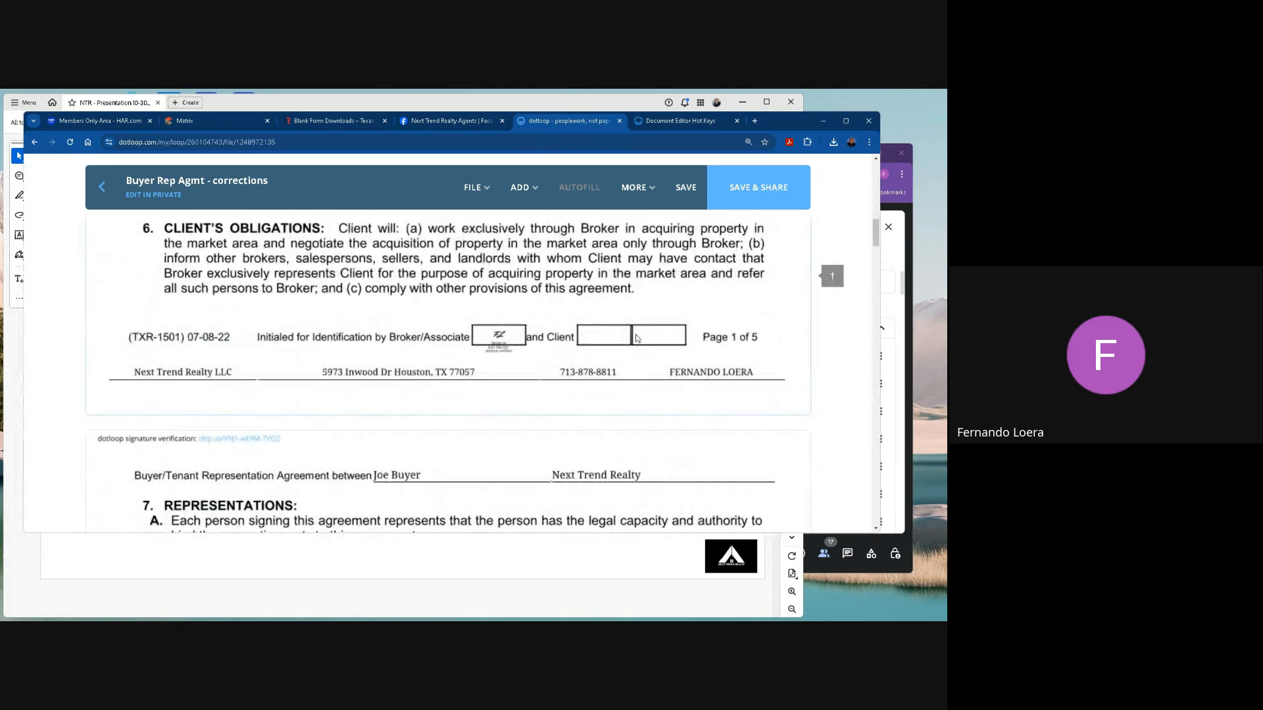
{"action": "left_click", "coordinate": [524, 188]}
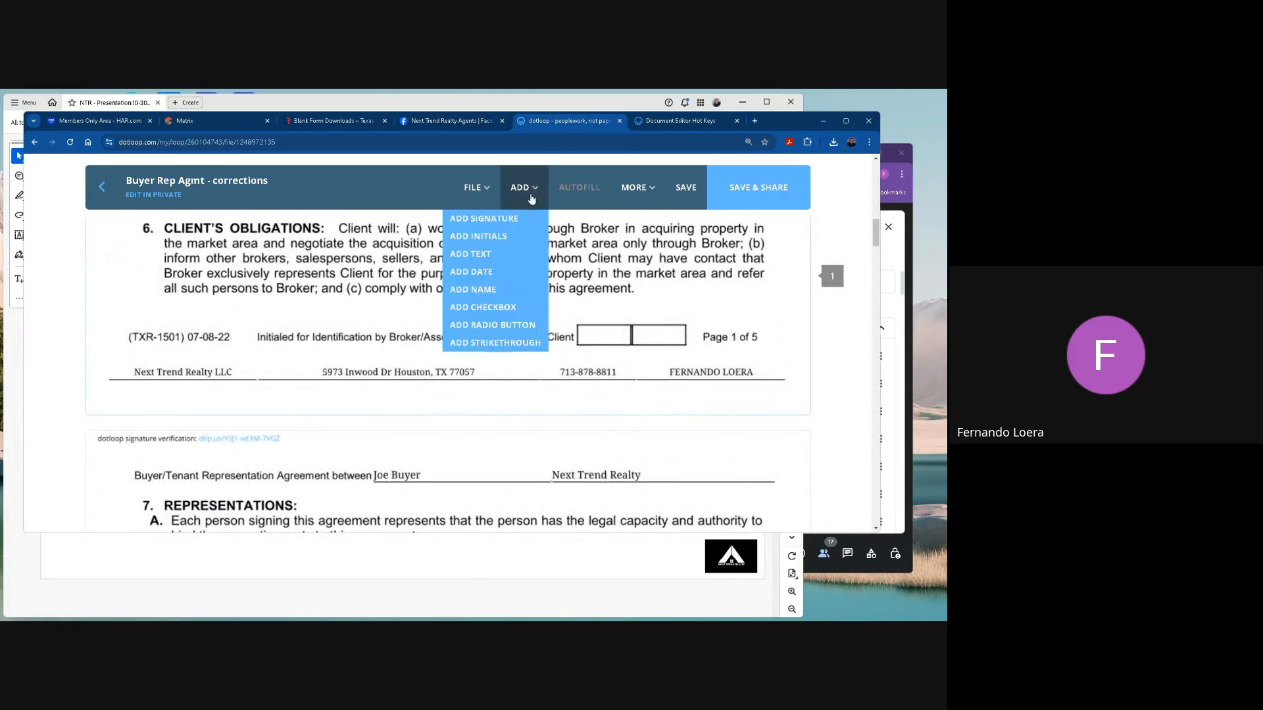
{"action": "left_click", "coordinate": [490, 237]}
{"action": "left_click", "coordinate": [602, 355]}
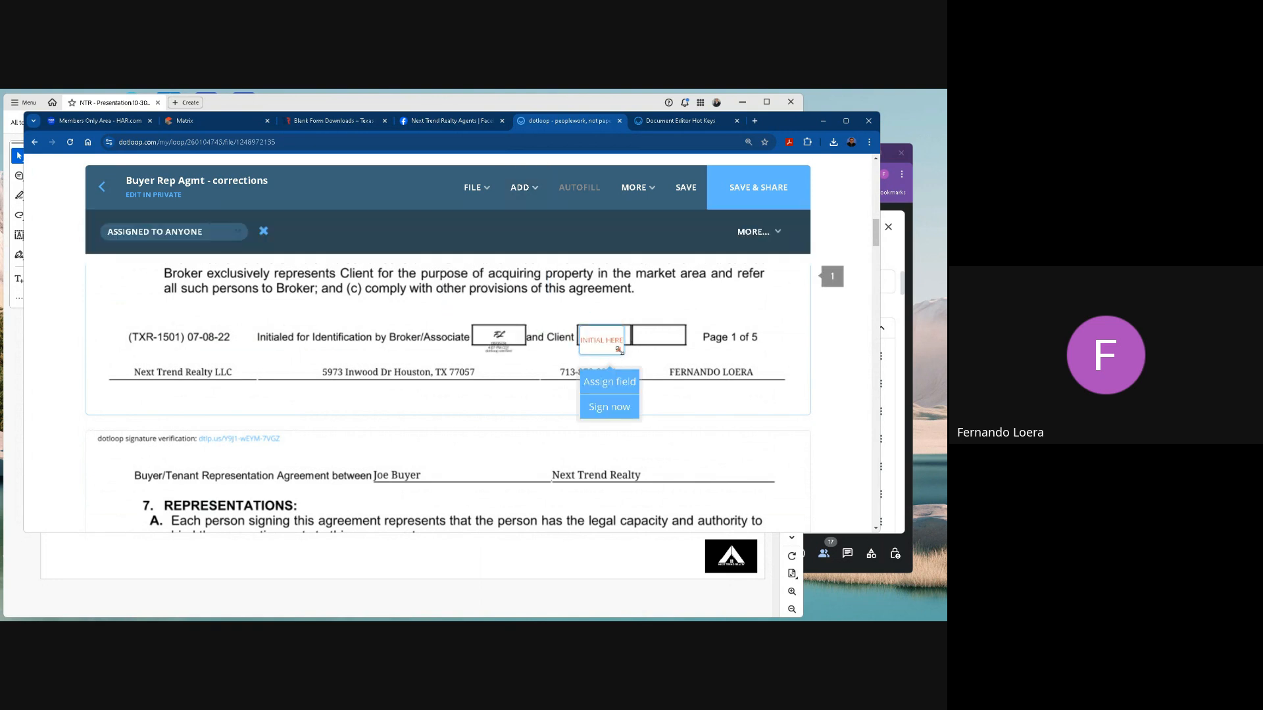
{"action": "mouse_move", "coordinate": [626, 341]}
{"action": "left_mouse_down"}
{"action": "mouse_move", "coordinate": [629, 357]}
{"action": "mouse_move", "coordinate": [627, 340]}
{"action": "left_mouse_up"}
{"action": "left_click", "coordinate": [622, 369]}
{"action": "left_click", "coordinate": [94, 271]}
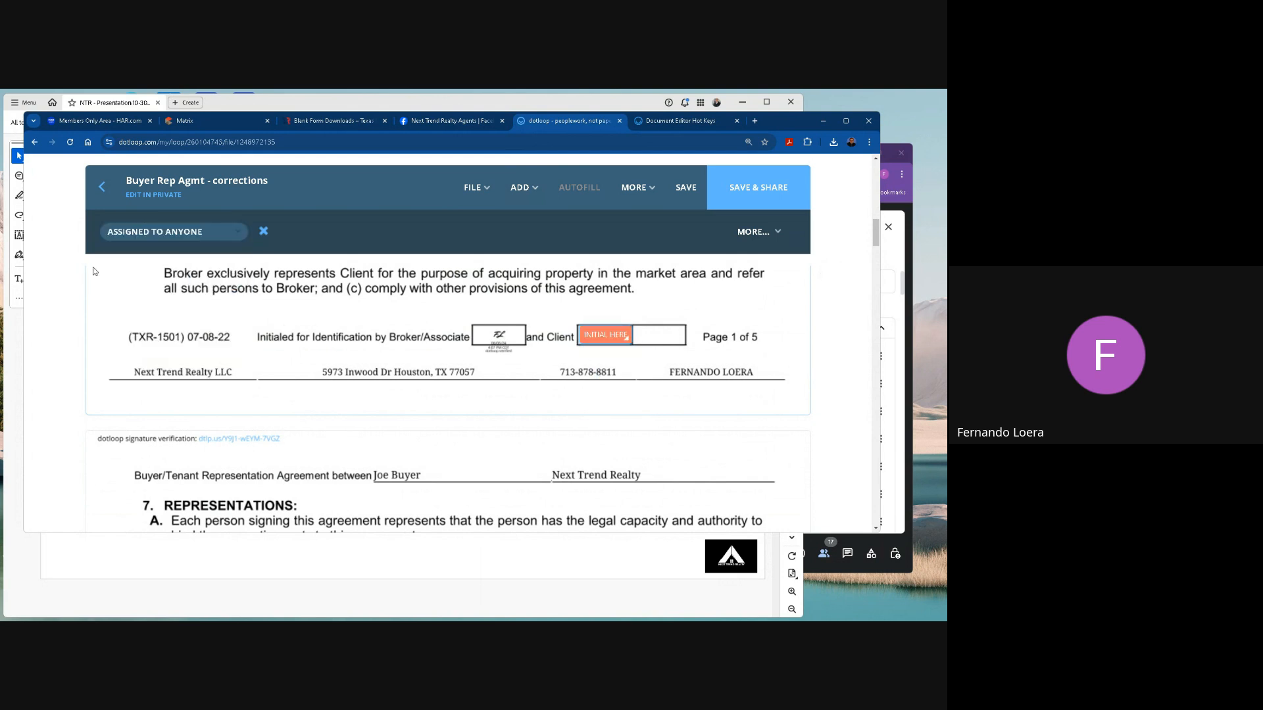
{"action": "left_click", "coordinate": [172, 231]}
{"action": "left_click", "coordinate": [157, 316]}
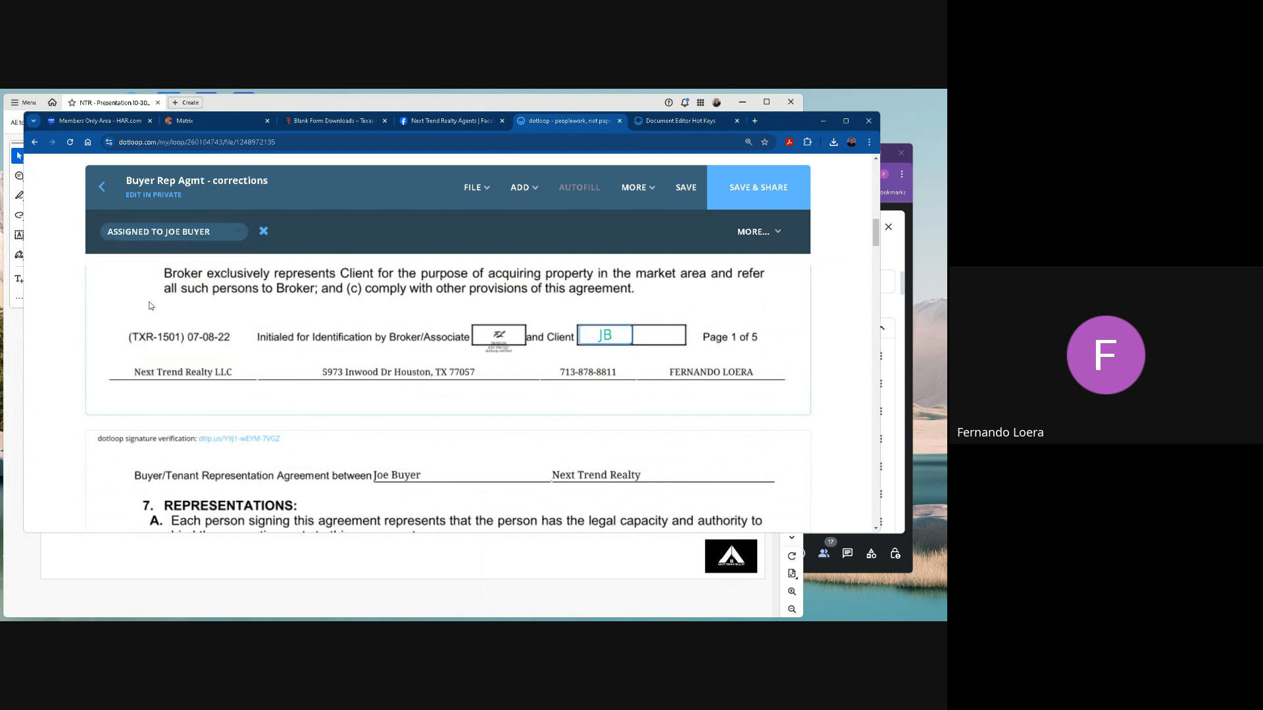
Add an initials field fitted to the second client box in page 1's footer and assign it to the second buyer, initials AB.
{"action": "left_click", "coordinate": [521, 188]}
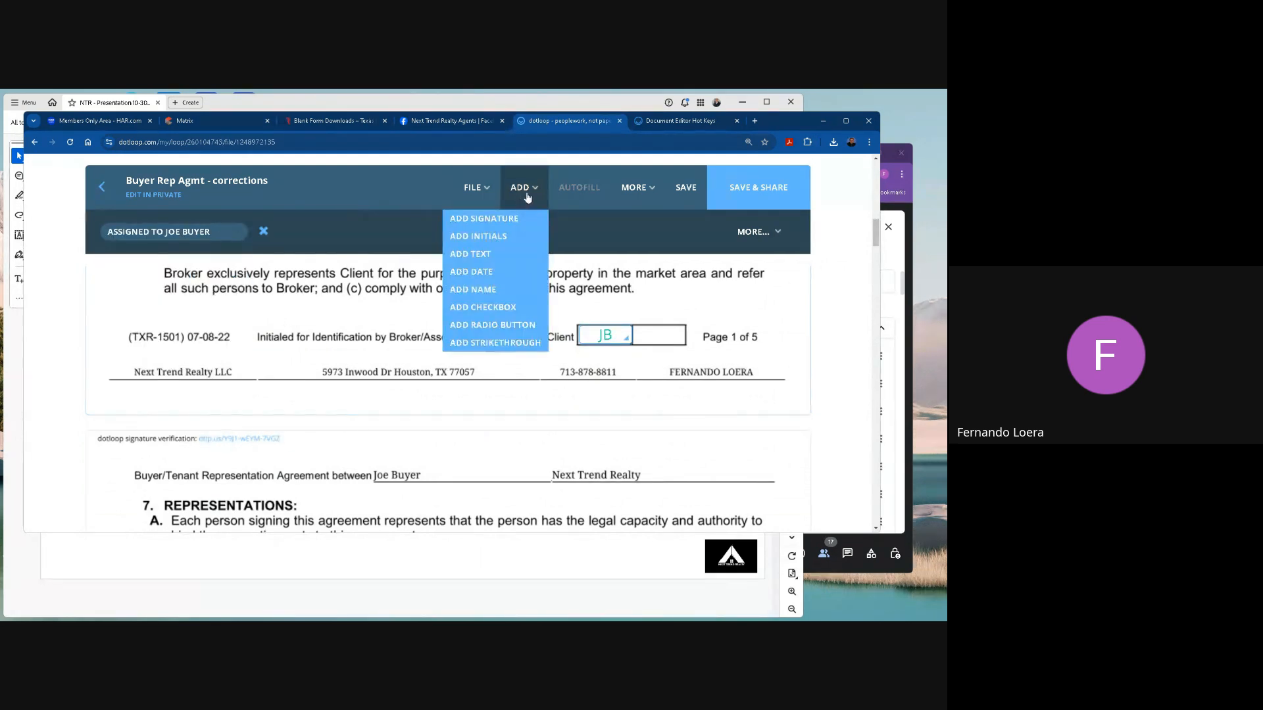
{"action": "left_click", "coordinate": [498, 235]}
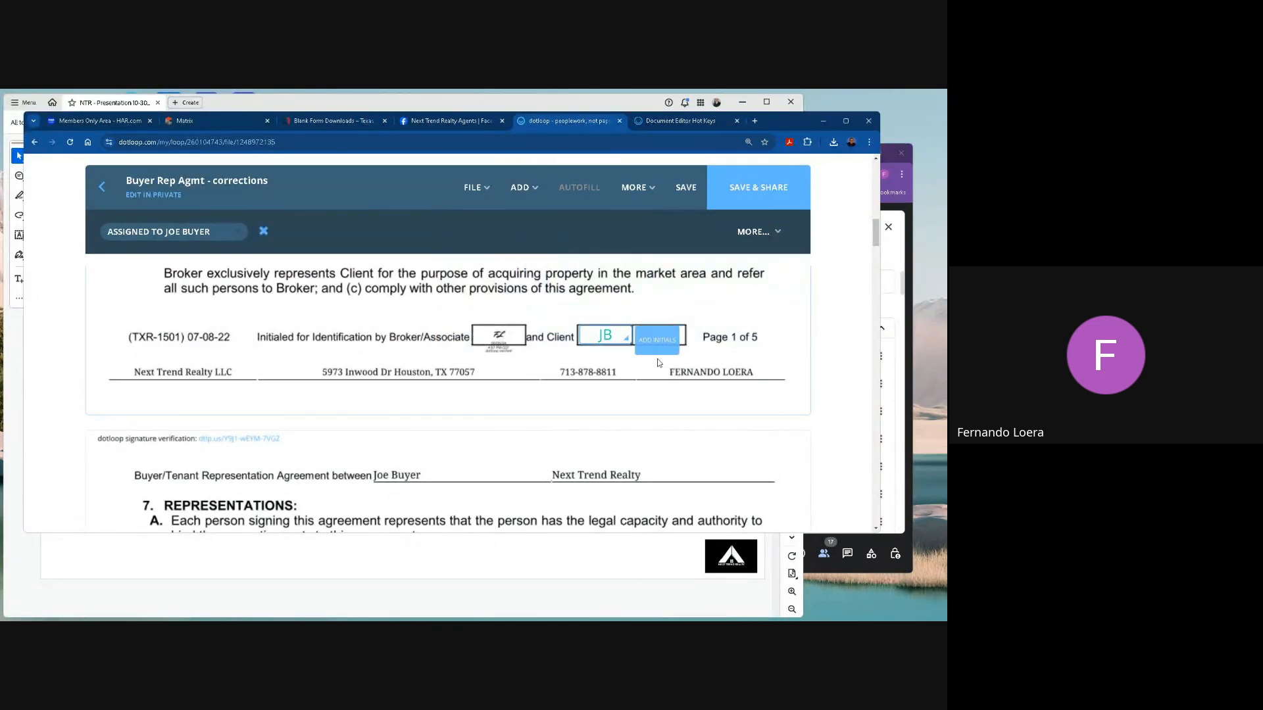
{"action": "left_click", "coordinate": [661, 362]}
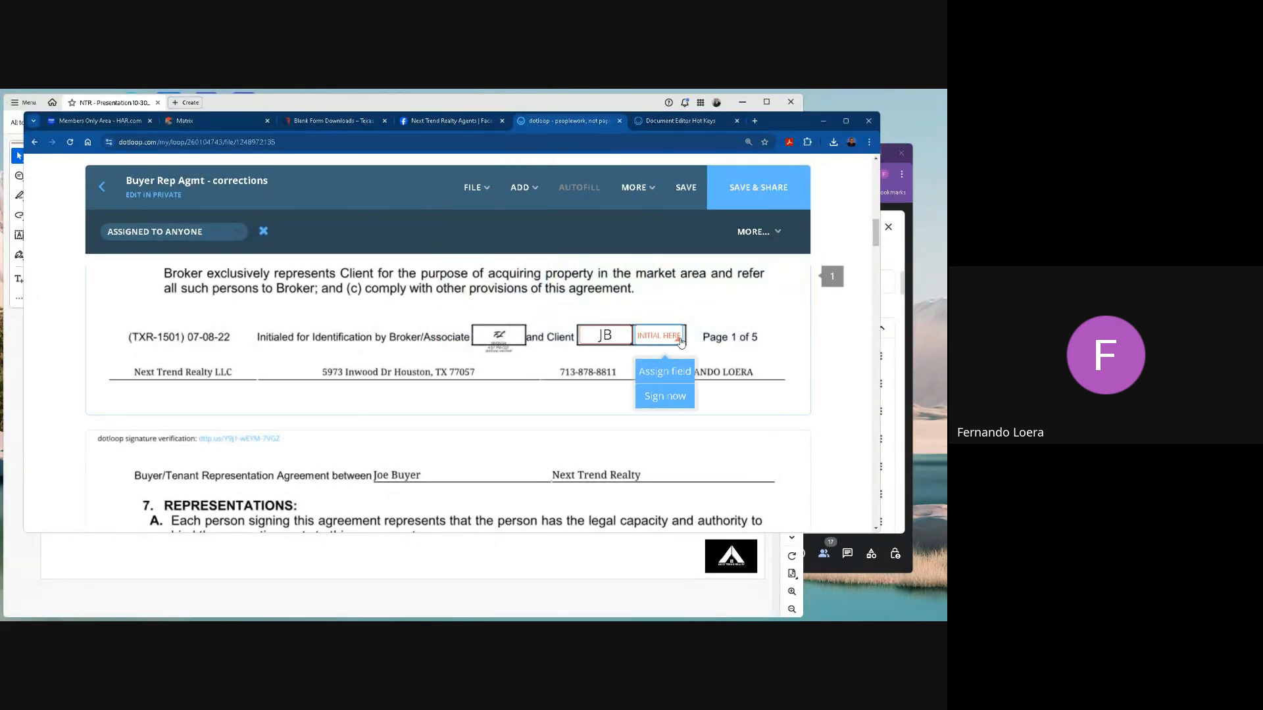
{"action": "left_click", "coordinate": [642, 365]}
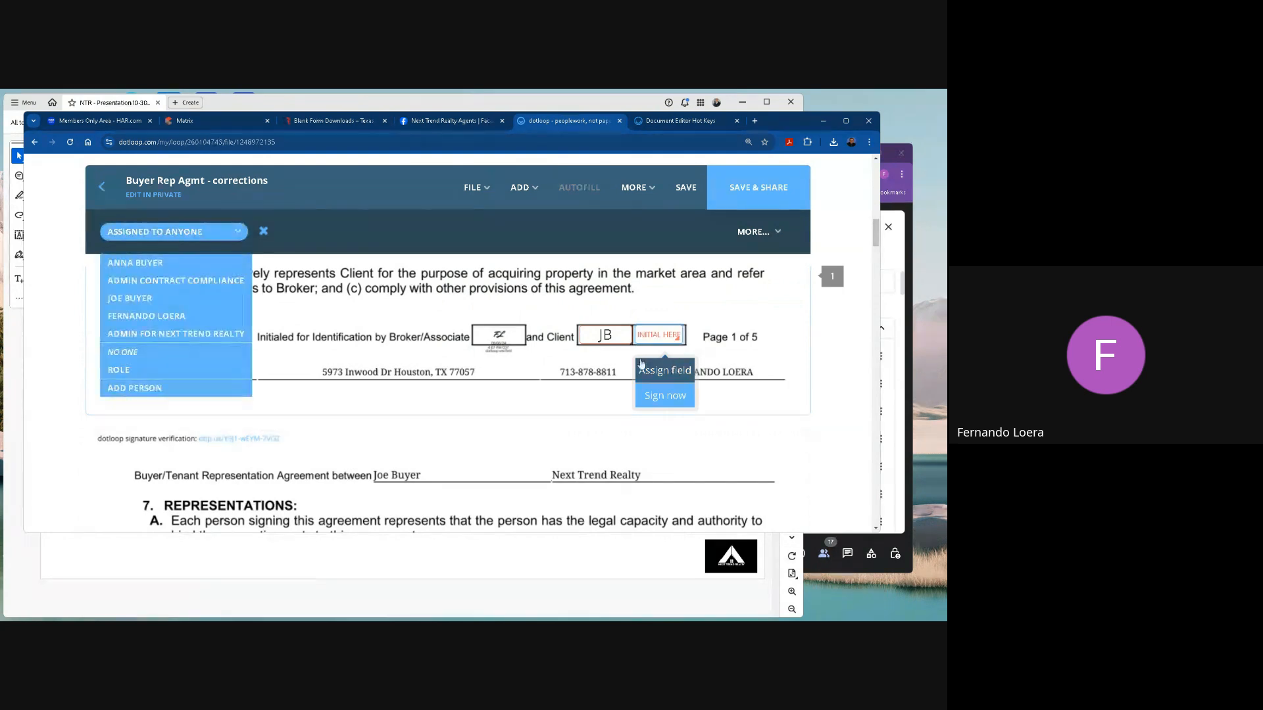
{"action": "left_click", "coordinate": [132, 264]}
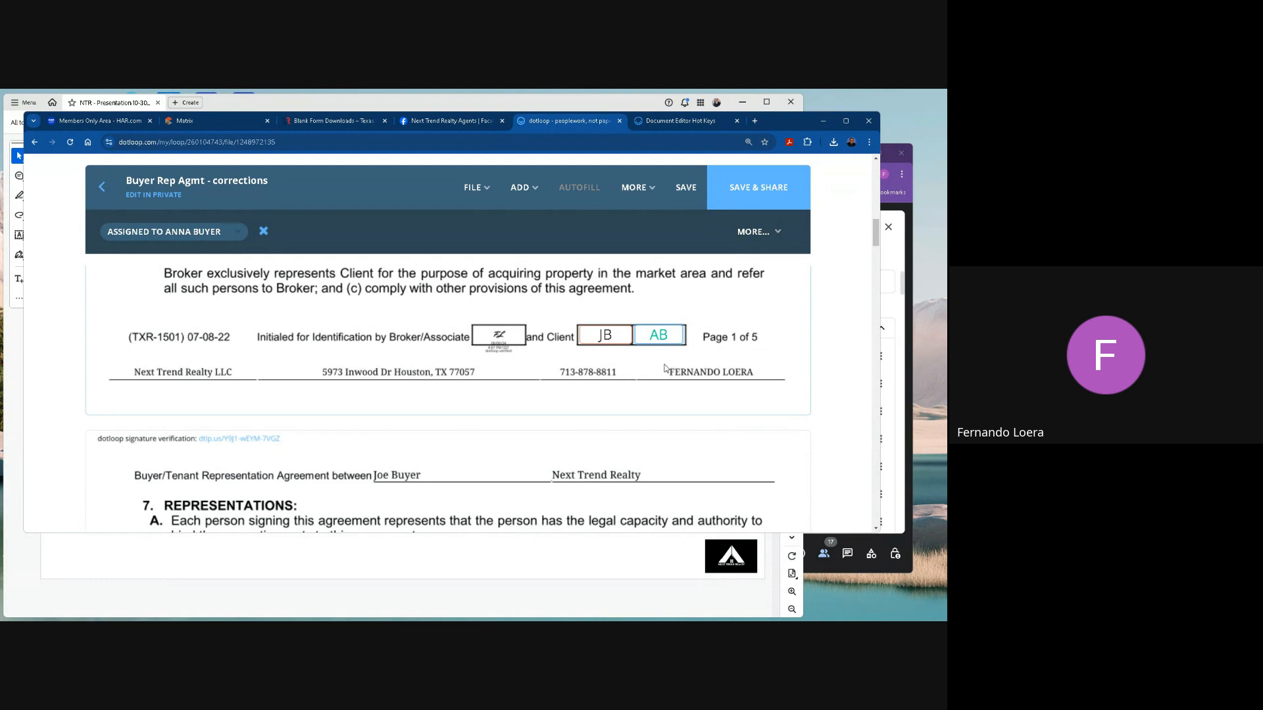
Review the client initials boxes in the footers of pages 2 to 4 and the client signature area on page 5.
{"action": "scroll", "coordinate": [661, 383], "scroll_direction": "down", "scroll_amount": 1}
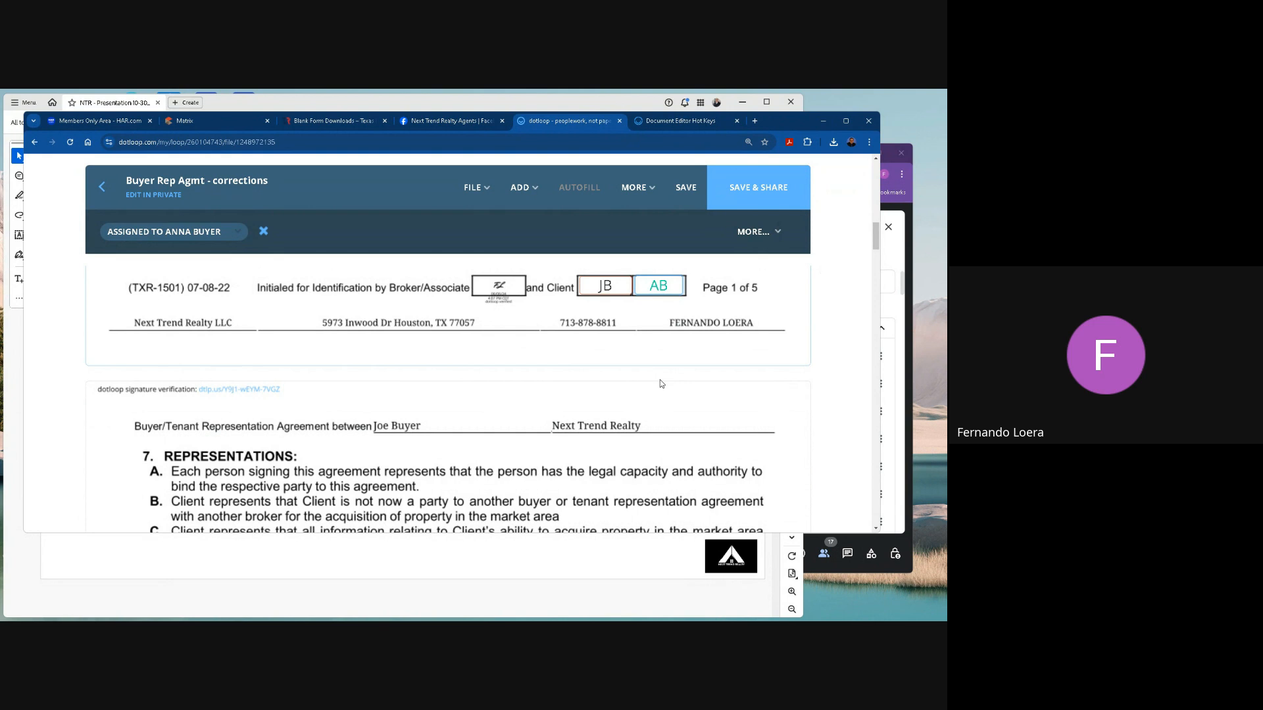
{"action": "scroll", "coordinate": [661, 384], "scroll_direction": "down", "scroll_amount": 15}
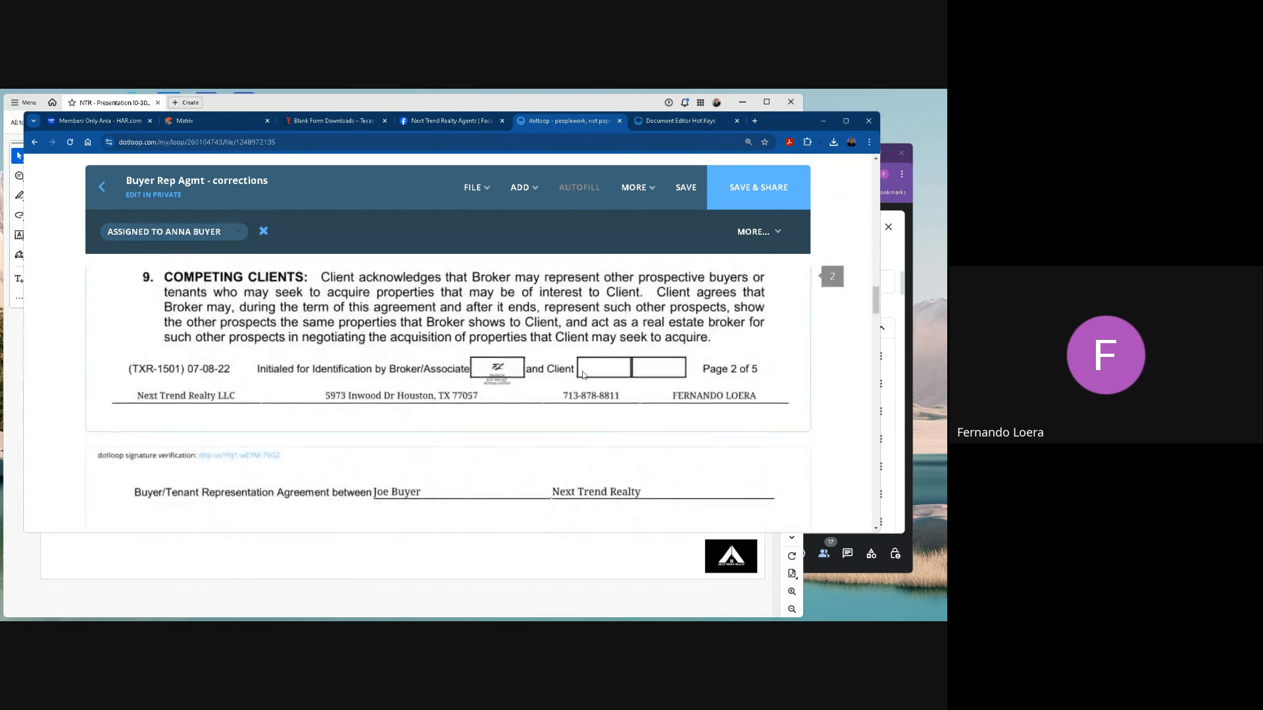
{"action": "scroll", "coordinate": [587, 377], "scroll_direction": "down", "scroll_amount": 15}
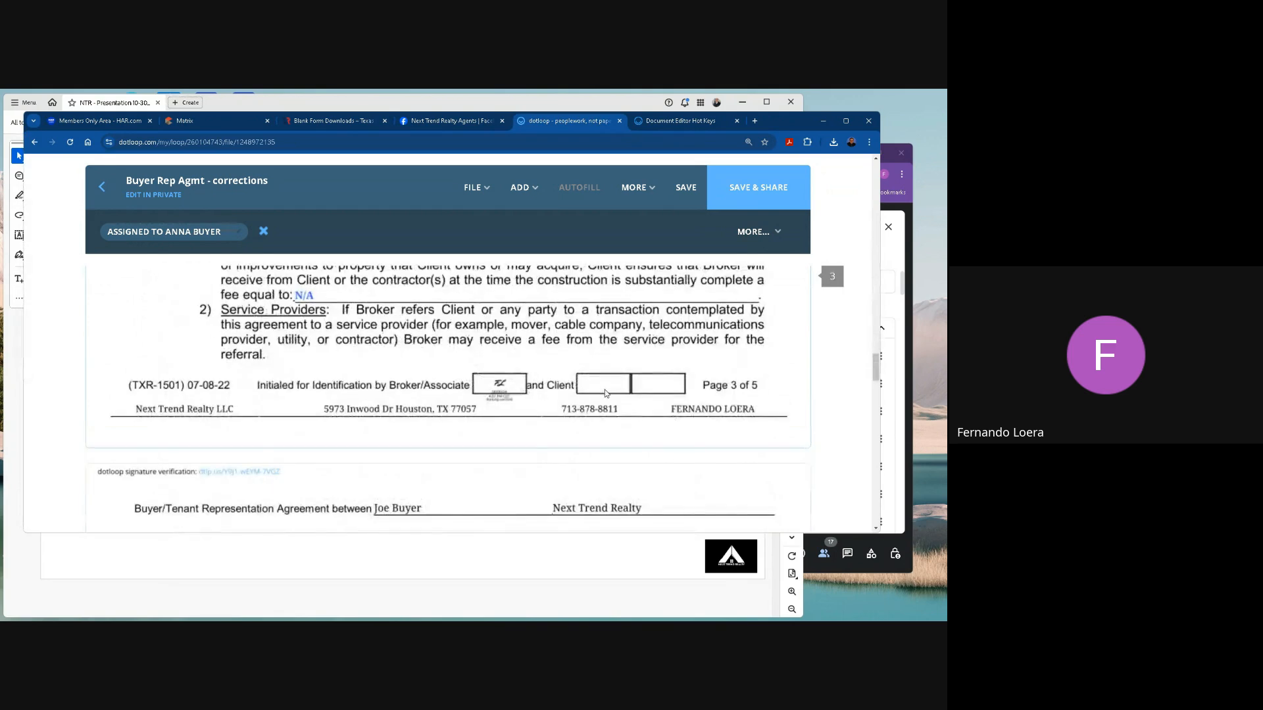
{"action": "scroll", "coordinate": [605, 392], "scroll_direction": "down", "scroll_amount": 15}
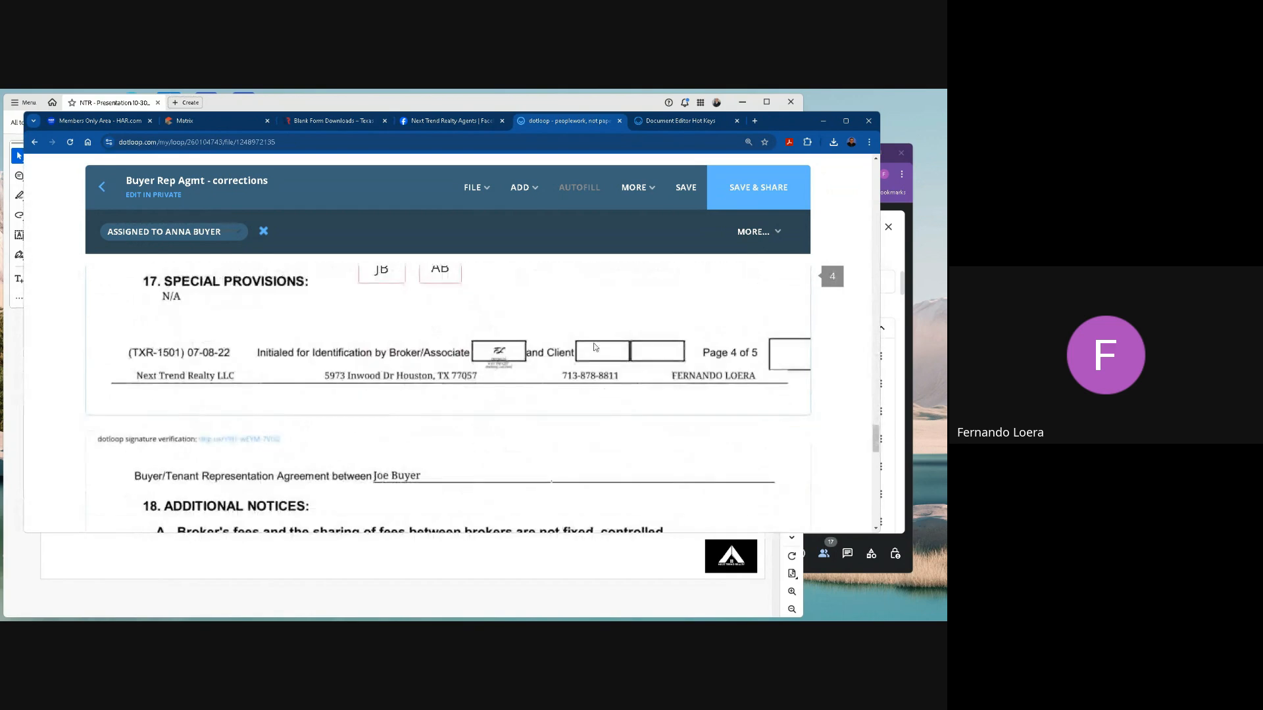
{"action": "scroll", "coordinate": [597, 366], "scroll_direction": "down", "scroll_amount": 15}
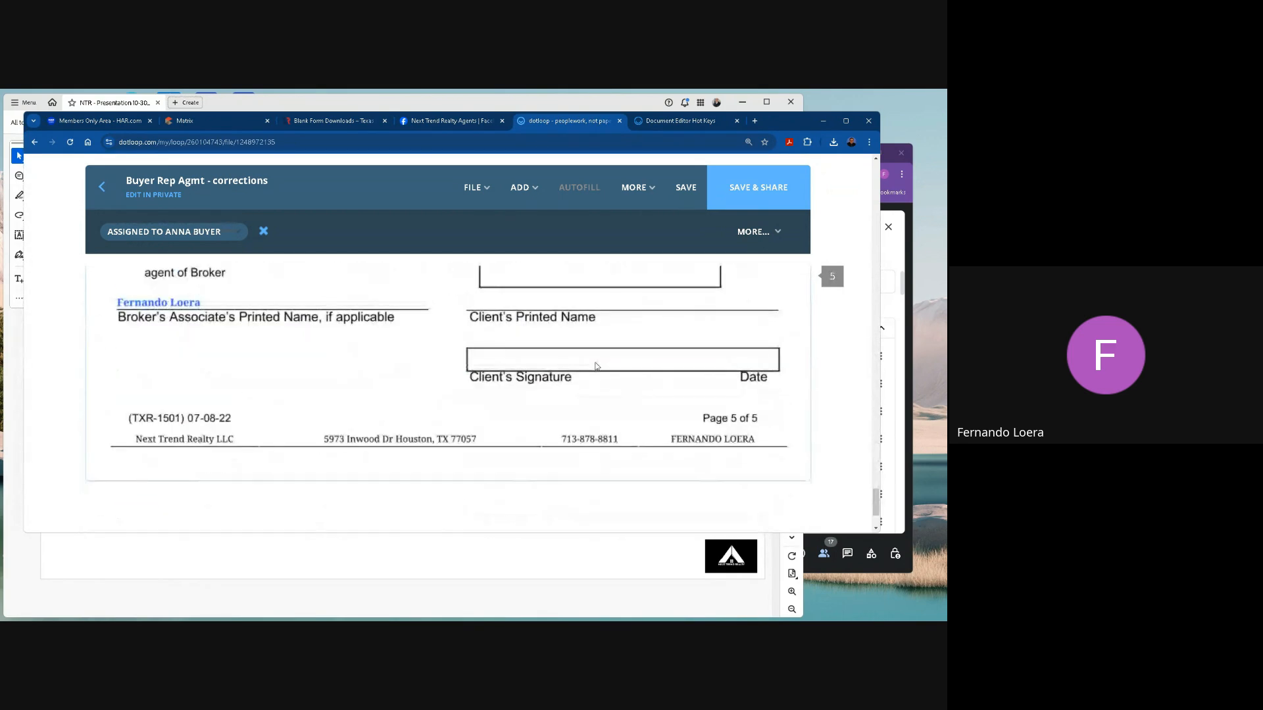
{"action": "scroll", "coordinate": [700, 359], "scroll_direction": "up", "scroll_amount": 20}
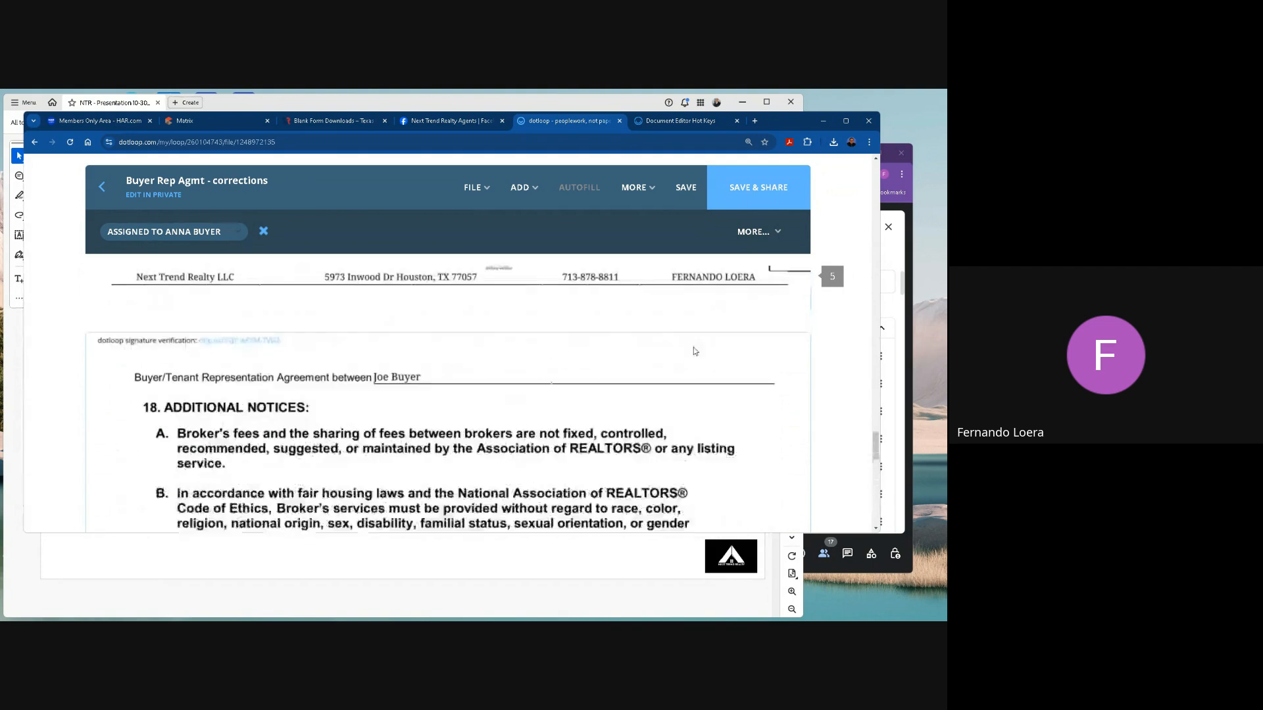
{"action": "scroll", "coordinate": [692, 263], "scroll_direction": "up", "scroll_amount": 3}
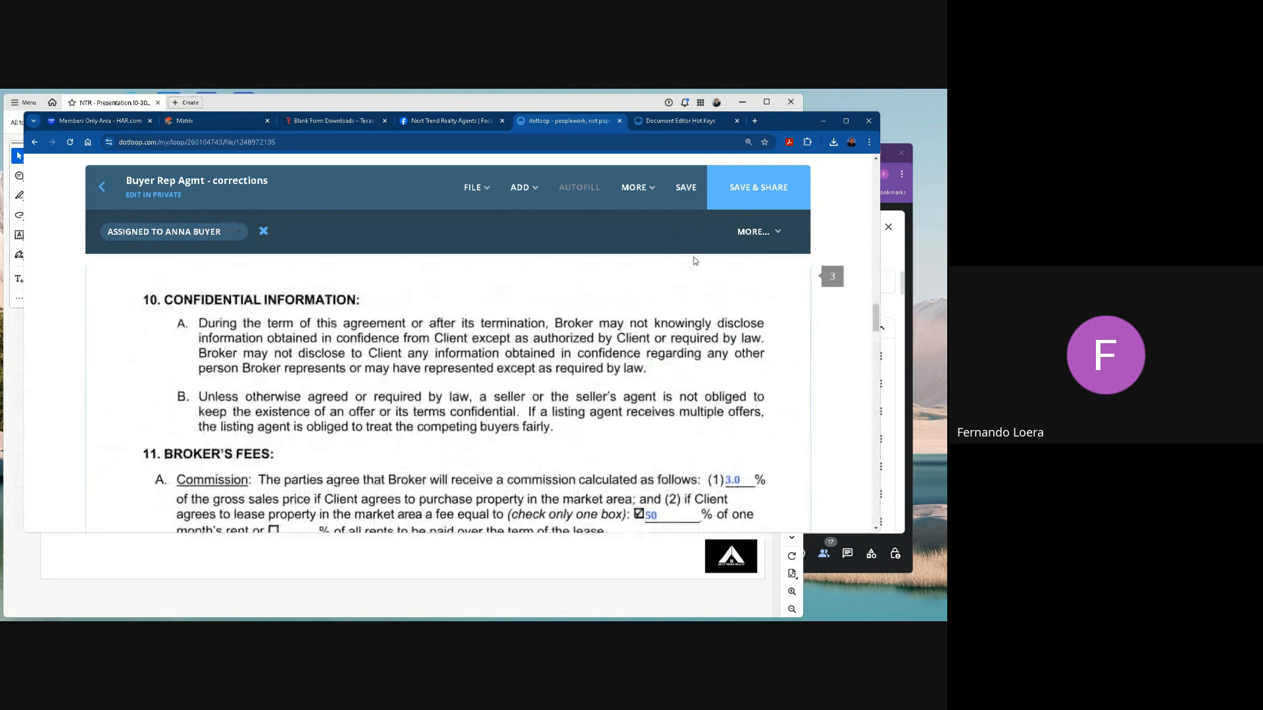
Switch to the Document Editor Hot Keys support article and enlarge its PC hot key list for reading.
{"action": "left_click", "coordinate": [684, 121]}
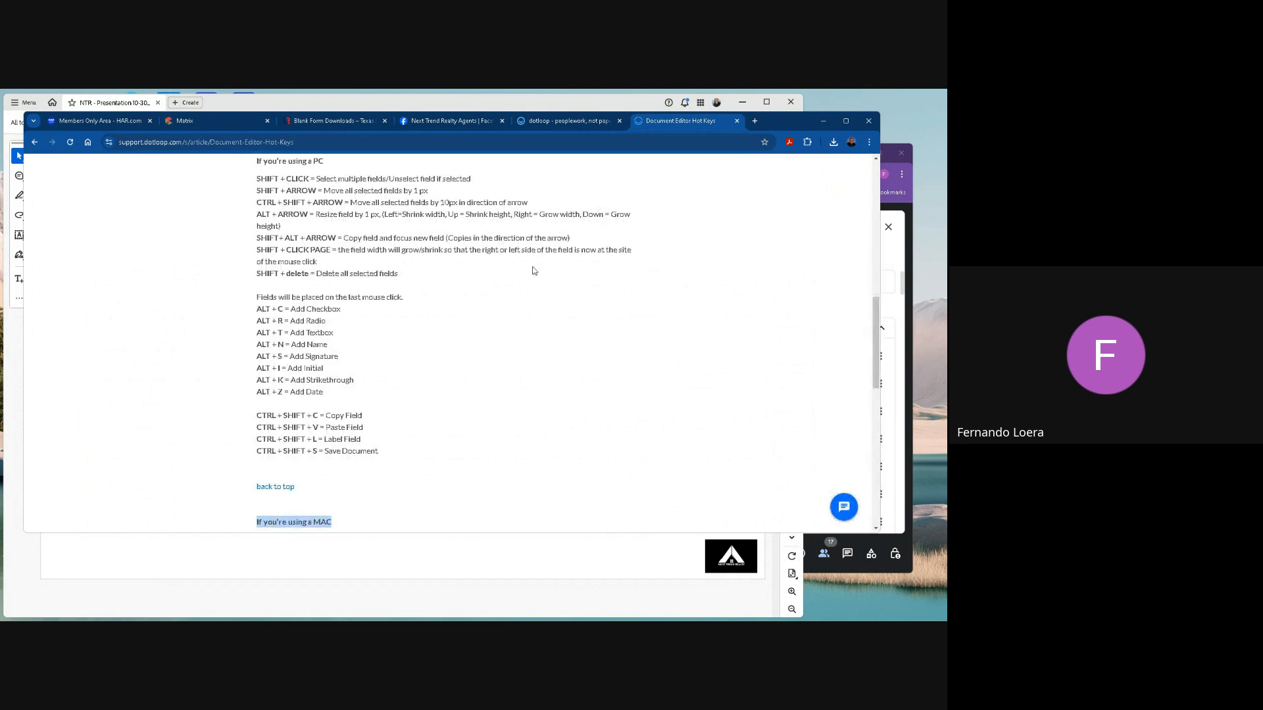
{"action": "scroll", "coordinate": [524, 265], "scroll_direction": "up", "scroll_amount": 2}
{"action": "scroll", "coordinate": [525, 265], "scroll_direction": "down", "scroll_amount": 1}
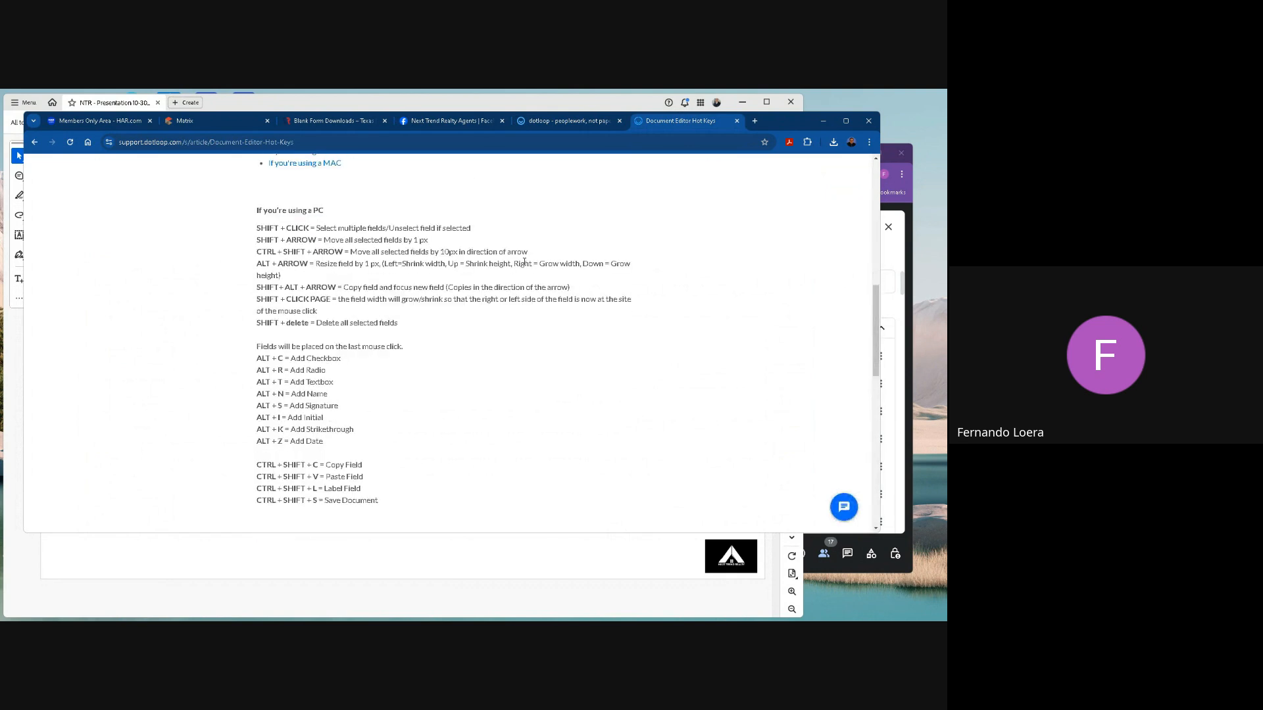
{"action": "left_click", "coordinate": [869, 142]}
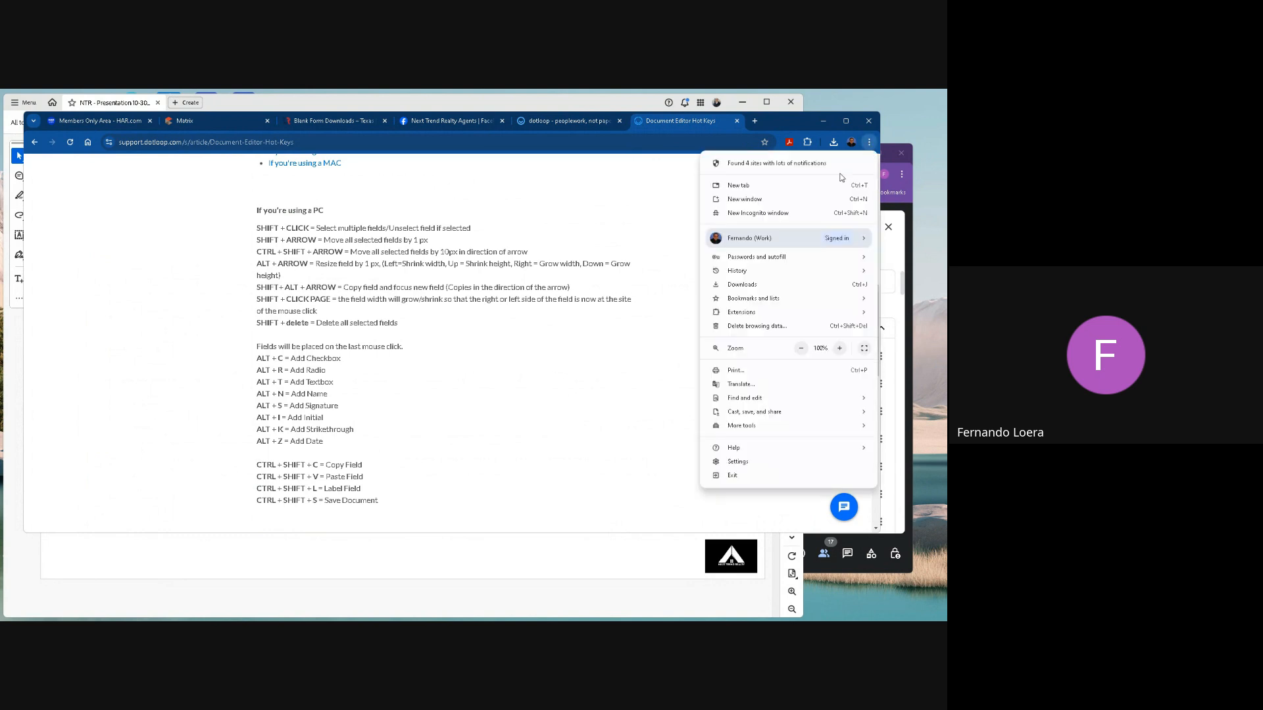
{"action": "left_click", "coordinate": [839, 348]}
{"action": "left_click", "coordinate": [516, 284]}
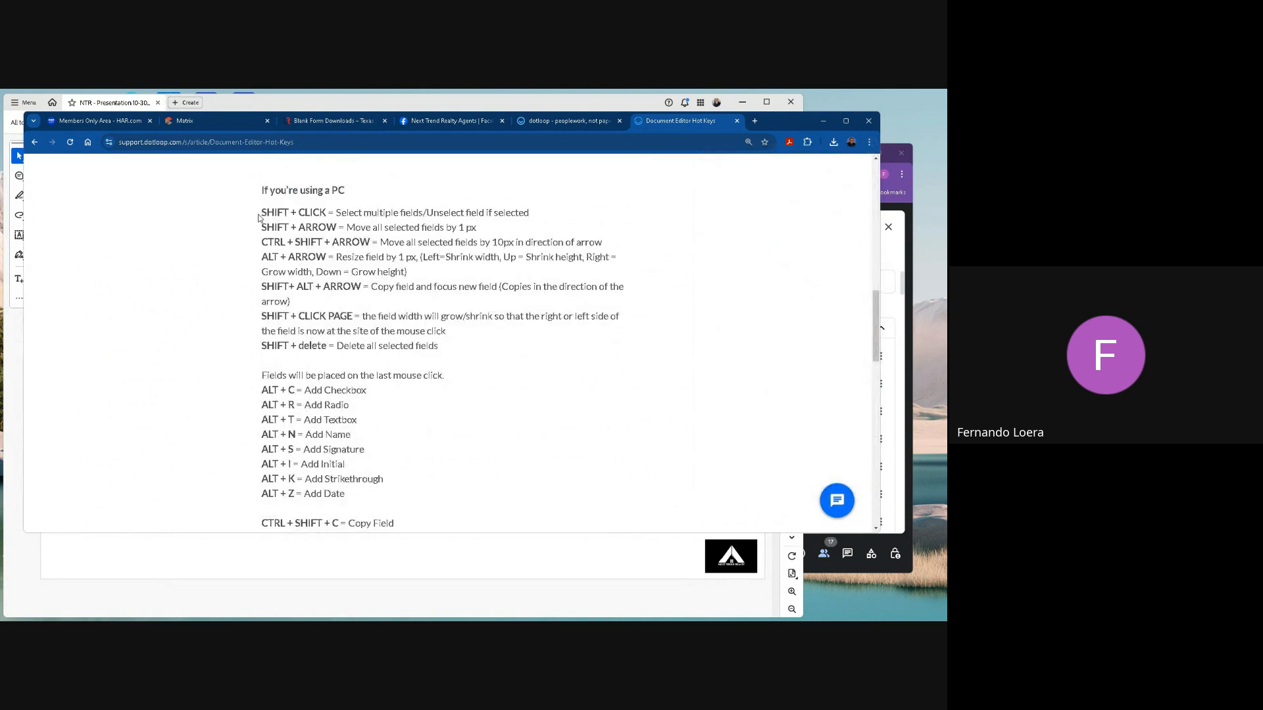
Examine the article's PC and Mac hot keys for selecting, moving, resizing, adding, copying and pasting fields.
{"action": "left_click_drag", "start_coordinate": [261, 212], "coordinate": [367, 342]}
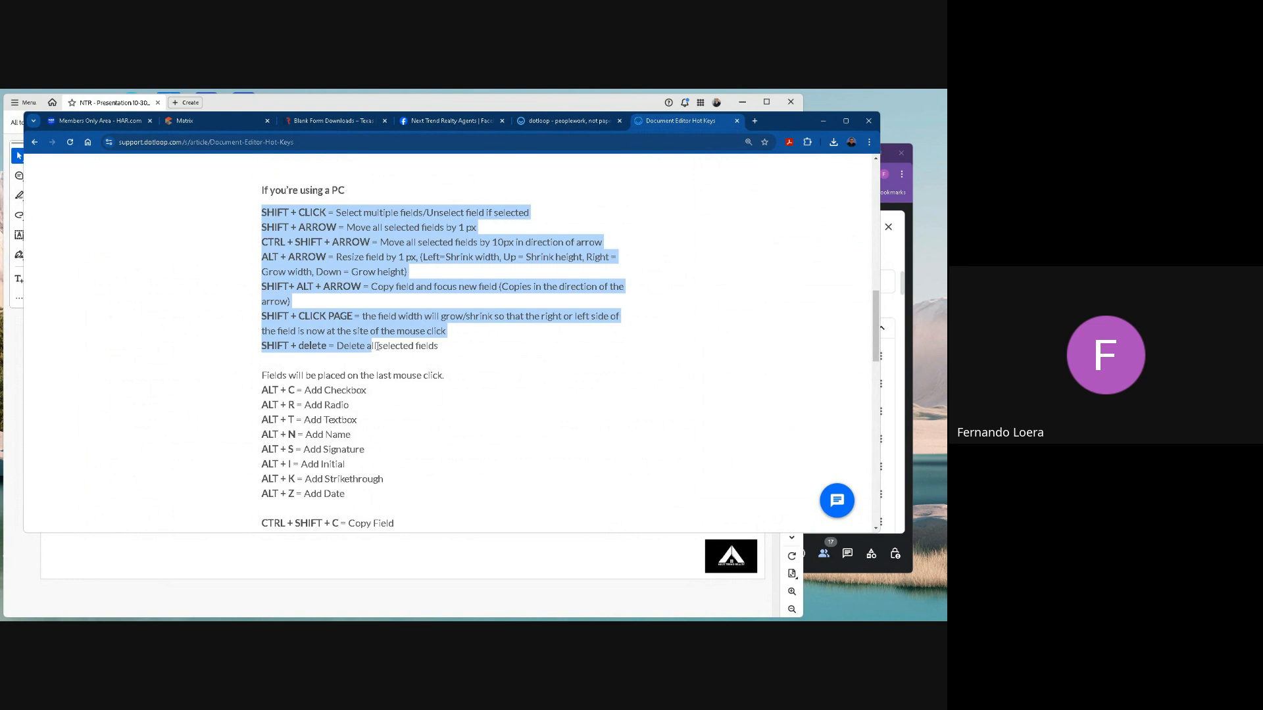
{"action": "left_click", "coordinate": [458, 322]}
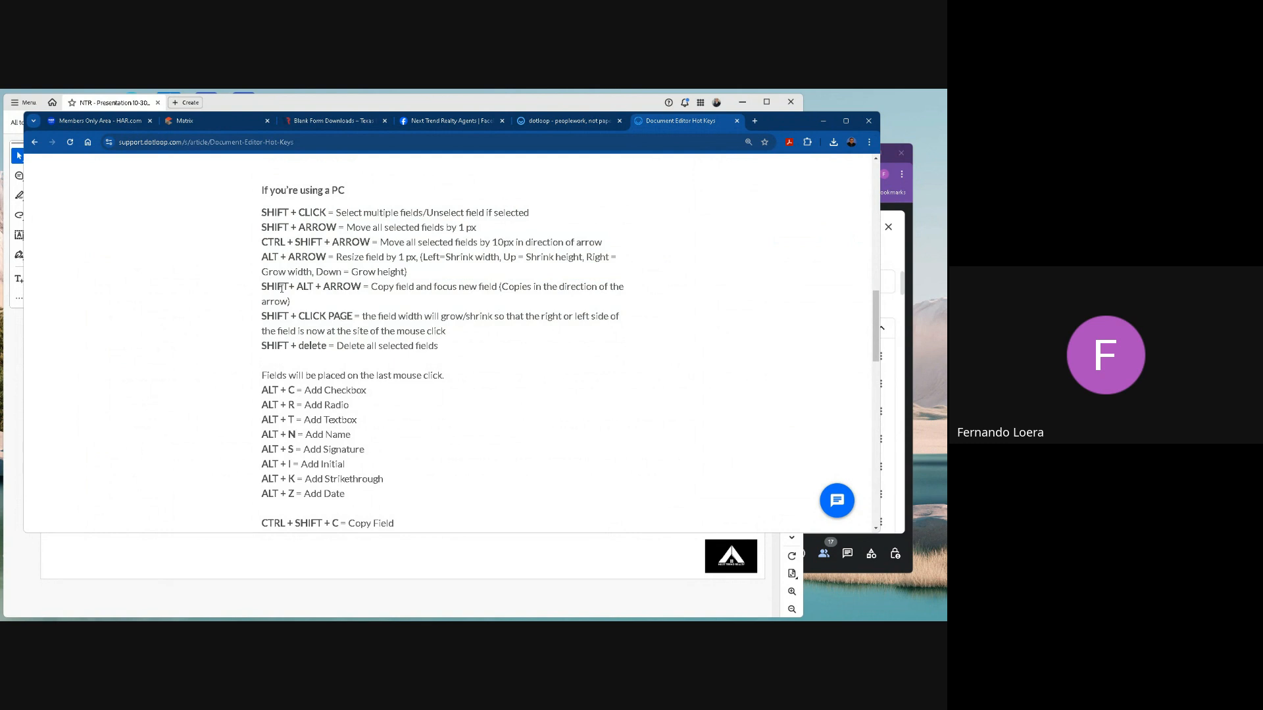
{"action": "scroll", "coordinate": [325, 370], "scroll_direction": "down", "scroll_amount": 5}
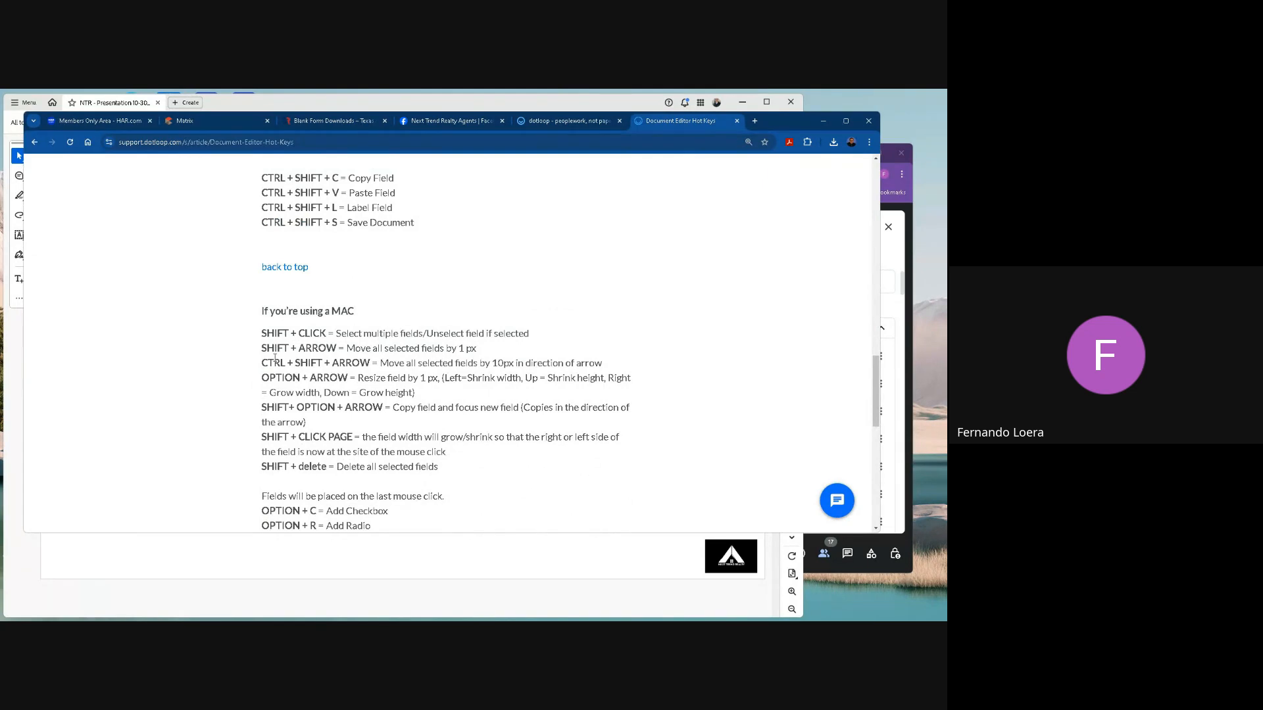
{"action": "scroll", "coordinate": [375, 348], "scroll_direction": "up", "scroll_amount": 2}
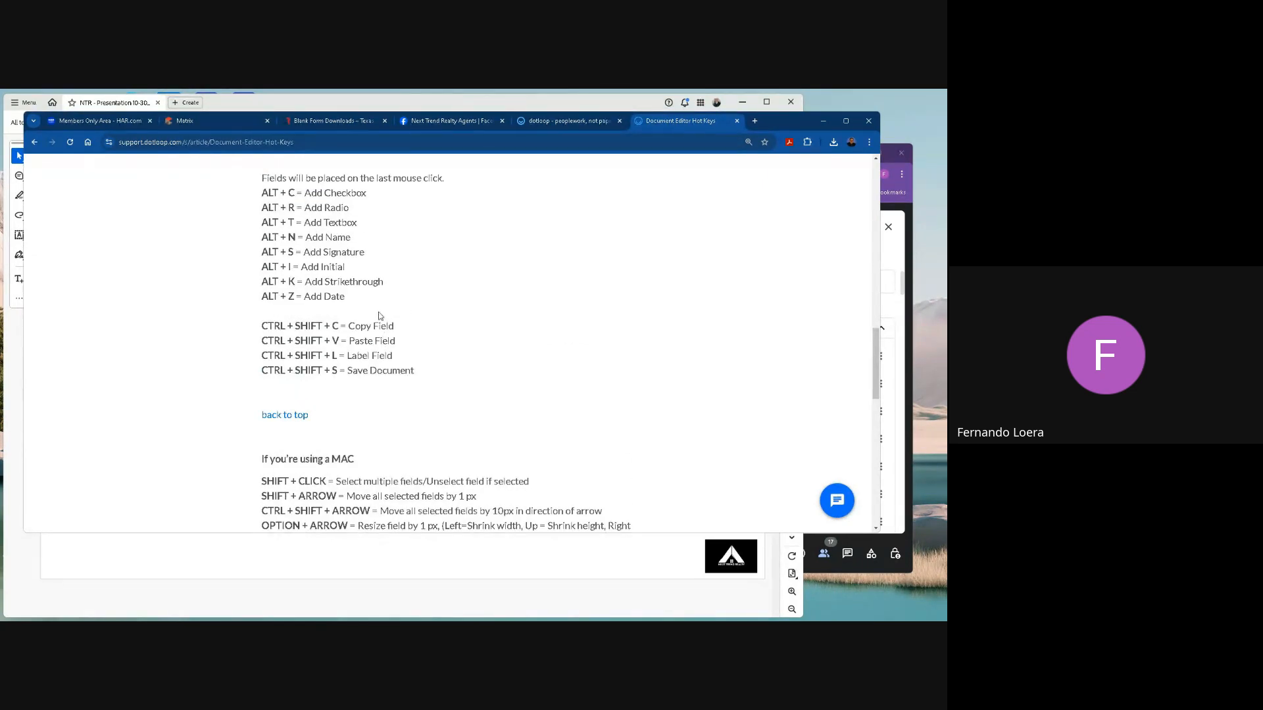
{"action": "scroll", "coordinate": [345, 254], "scroll_direction": "up", "scroll_amount": 2}
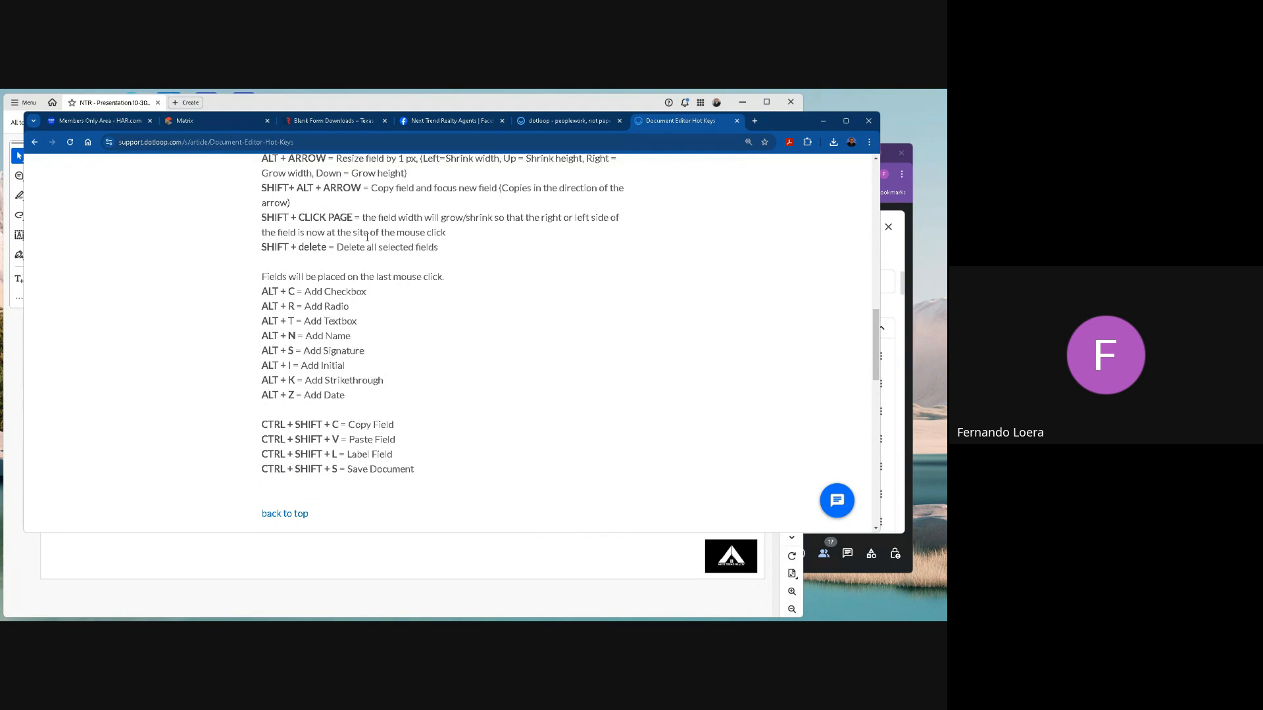
{"action": "scroll", "coordinate": [367, 236], "scroll_direction": "up", "scroll_amount": 2}
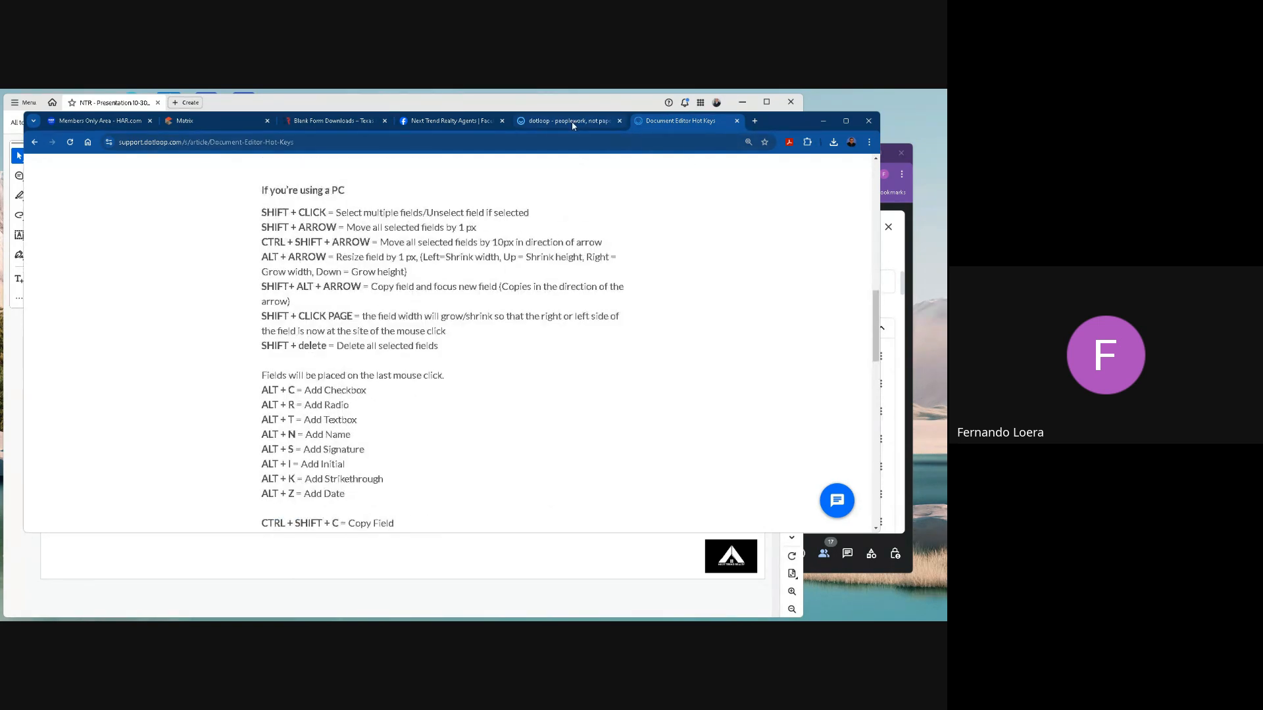
{"action": "scroll", "coordinate": [449, 304], "scroll_direction": "up", "scroll_amount": 3}
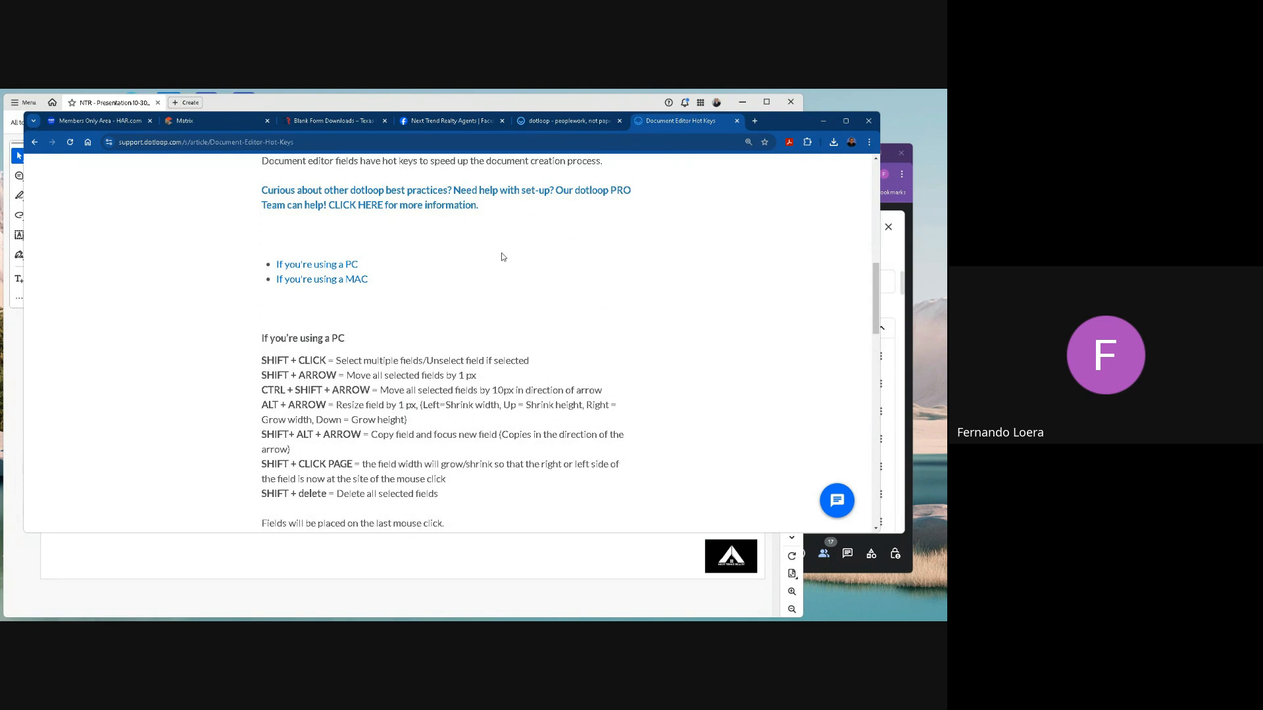
{"action": "scroll", "coordinate": [493, 275], "scroll_direction": "up", "scroll_amount": 3}
{"action": "scroll", "coordinate": [500, 363], "scroll_direction": "down", "scroll_amount": 4}
{"action": "scroll", "coordinate": [499, 362], "scroll_direction": "down", "scroll_amount": 3}
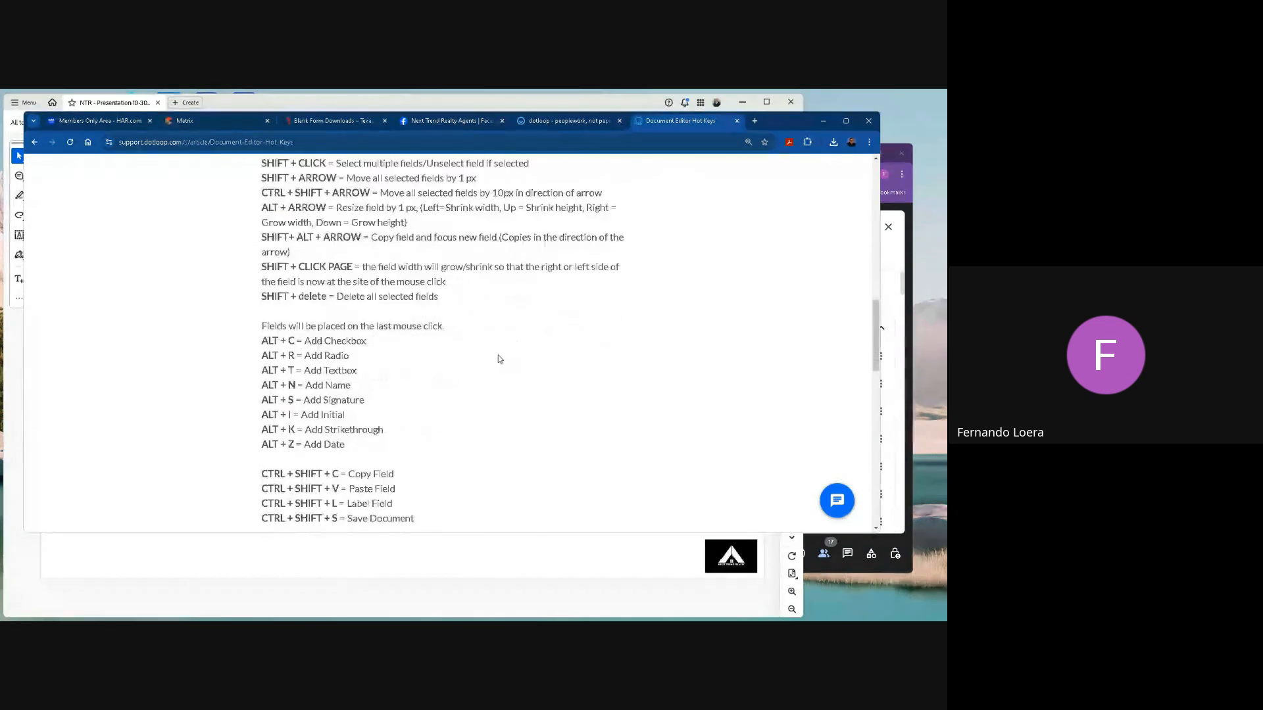
Return to the agreement, copy page 1's two client initials fields, JB and AB, together and paste them into page 2's footer client boxes.
{"action": "left_click", "coordinate": [559, 121]}
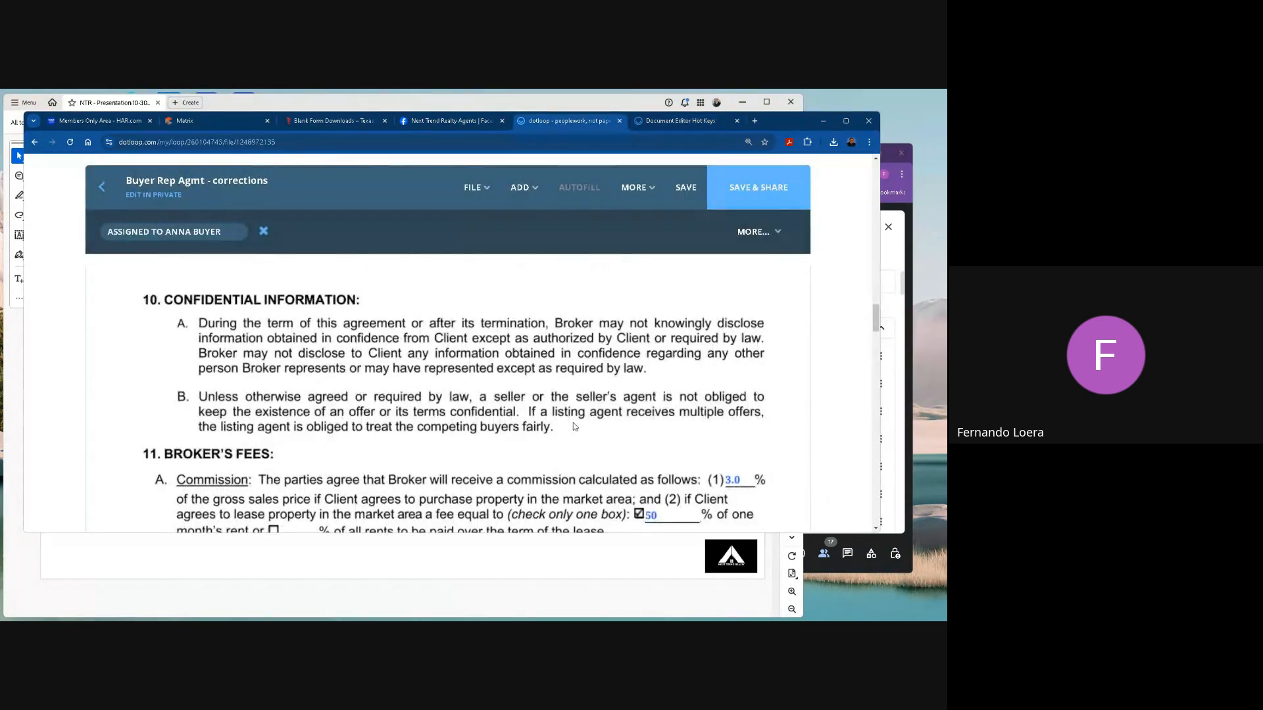
{"action": "scroll", "coordinate": [573, 421], "scroll_direction": "up", "scroll_amount": 10}
{"action": "scroll", "coordinate": [583, 403], "scroll_direction": "up", "scroll_amount": 15}
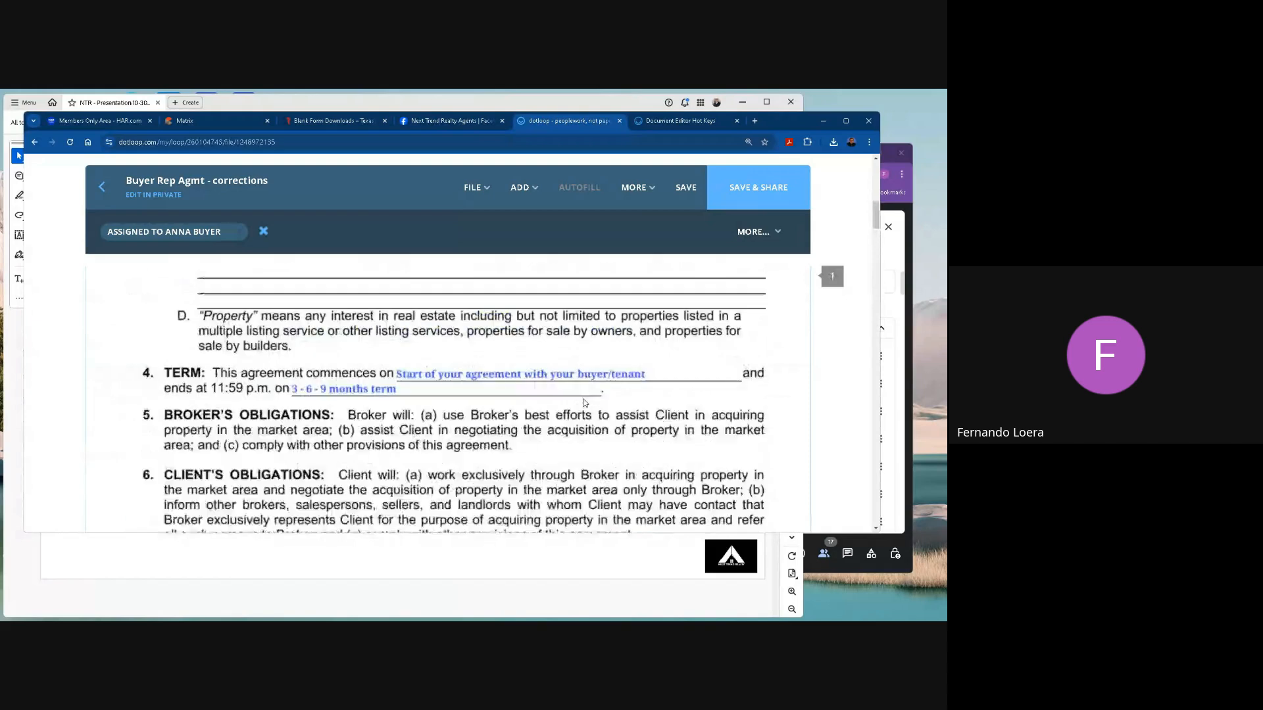
{"action": "scroll", "coordinate": [585, 402], "scroll_direction": "down", "scroll_amount": 8}
{"action": "scroll", "coordinate": [585, 401], "scroll_direction": "down", "scroll_amount": 1}
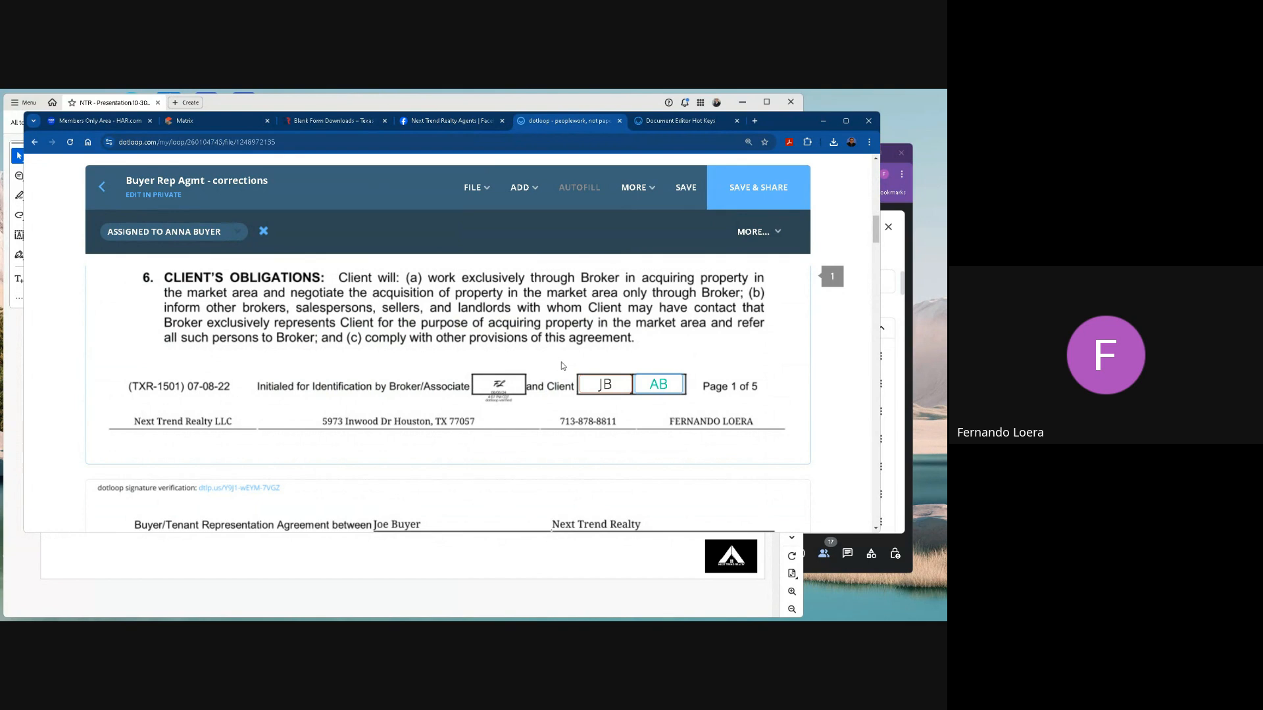
{"action": "left_click_drag", "start_coordinate": [564, 370], "coordinate": [702, 410]}
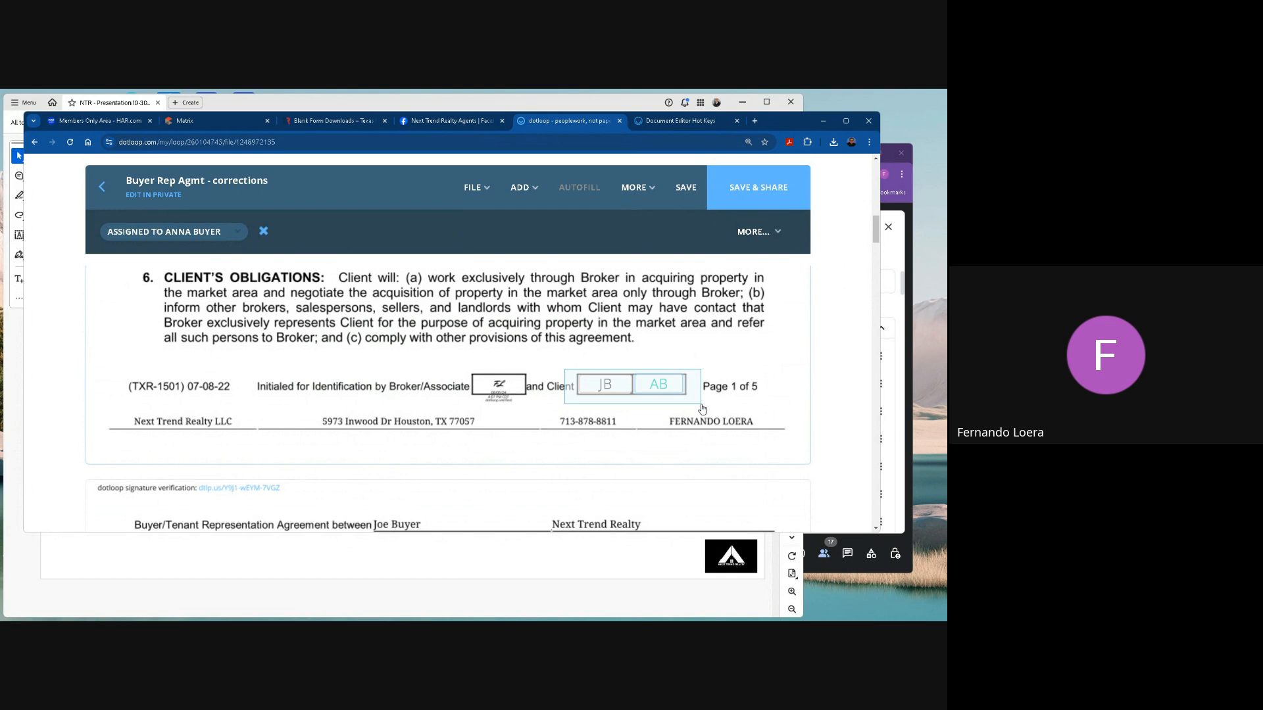
{"action": "left_click_drag", "start_coordinate": [702, 409], "coordinate": [701, 408]}
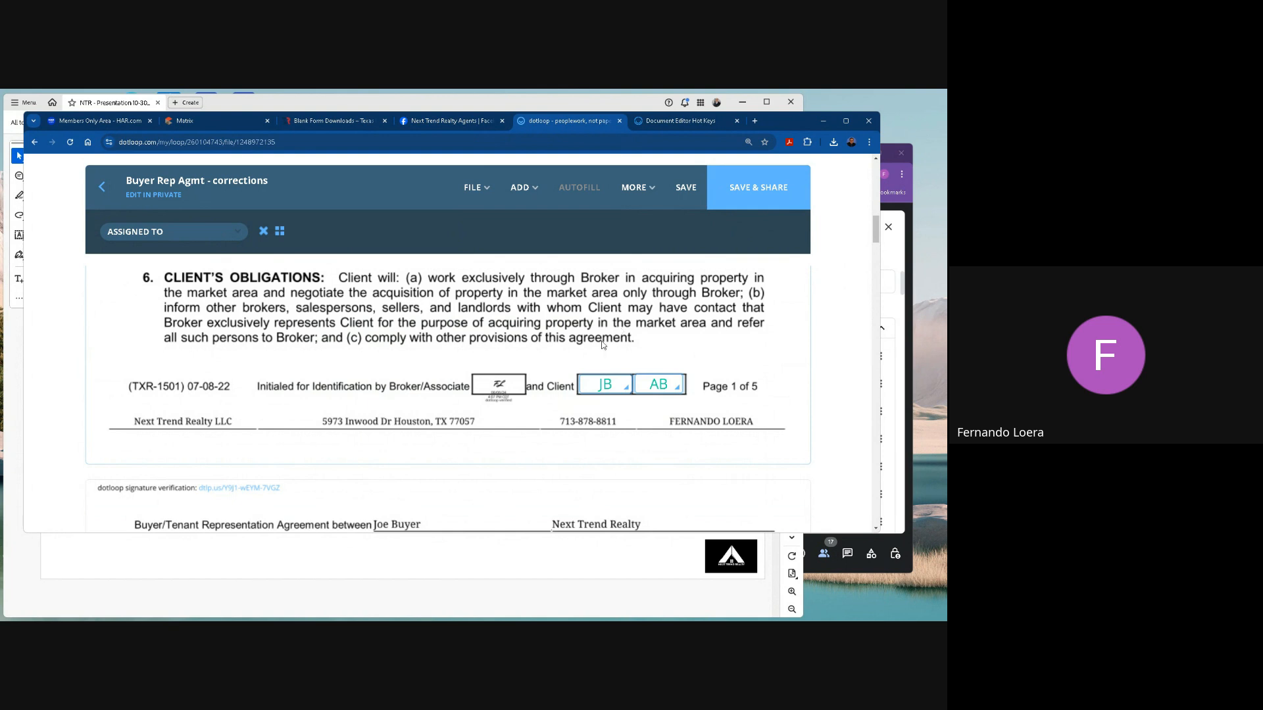
{"action": "scroll", "coordinate": [571, 446], "scroll_direction": "down", "scroll_amount": 15}
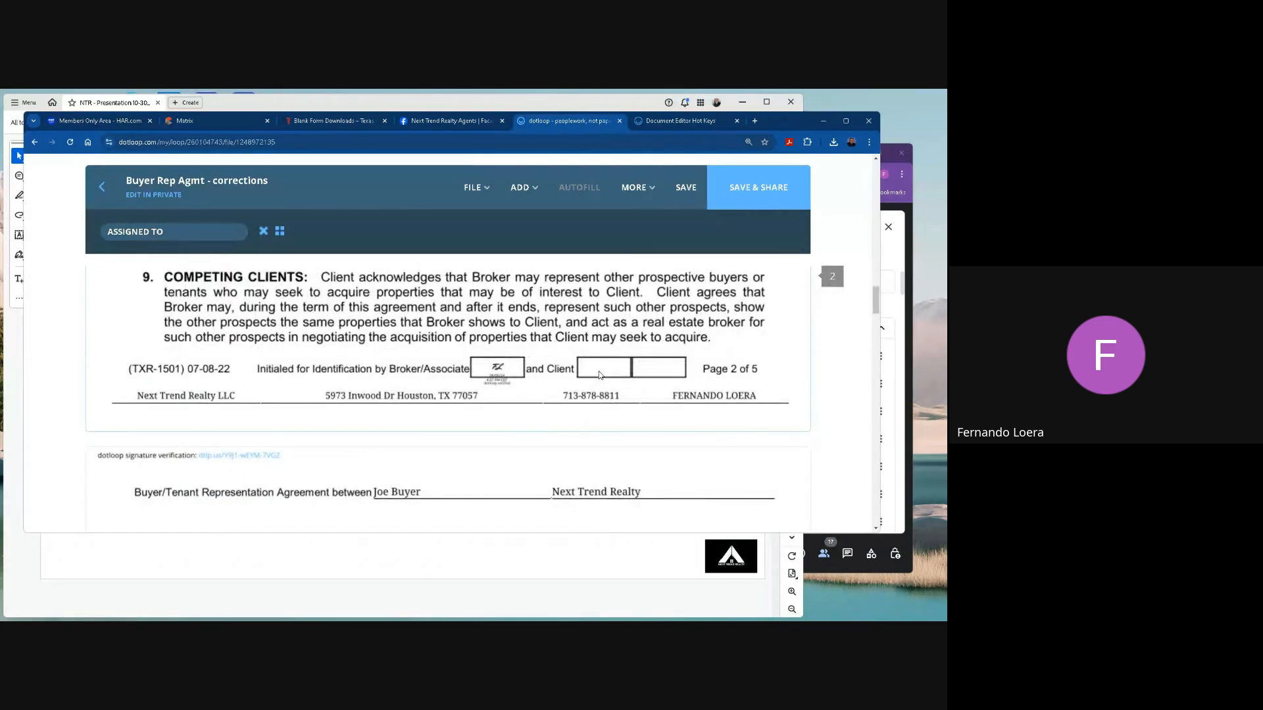
{"action": "key", "text": "ctrl+v"}
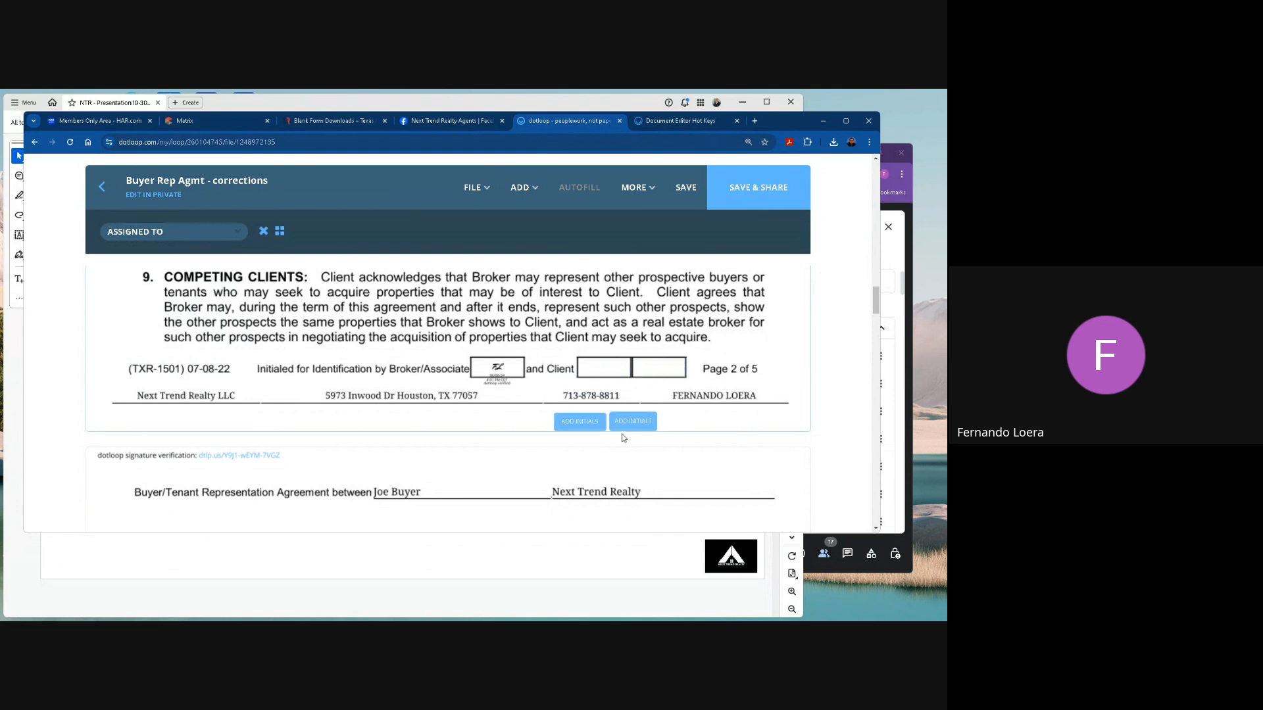
{"action": "left_click", "coordinate": [637, 386]}
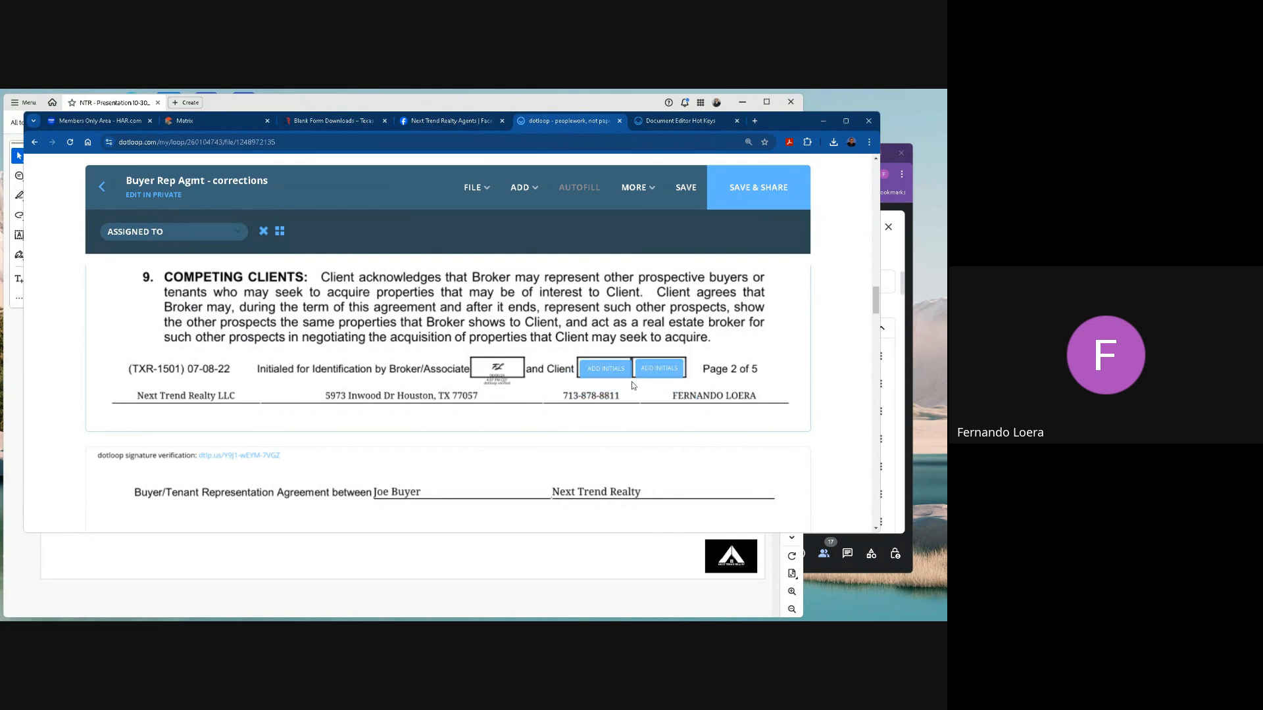
{"action": "left_click", "coordinate": [635, 386]}
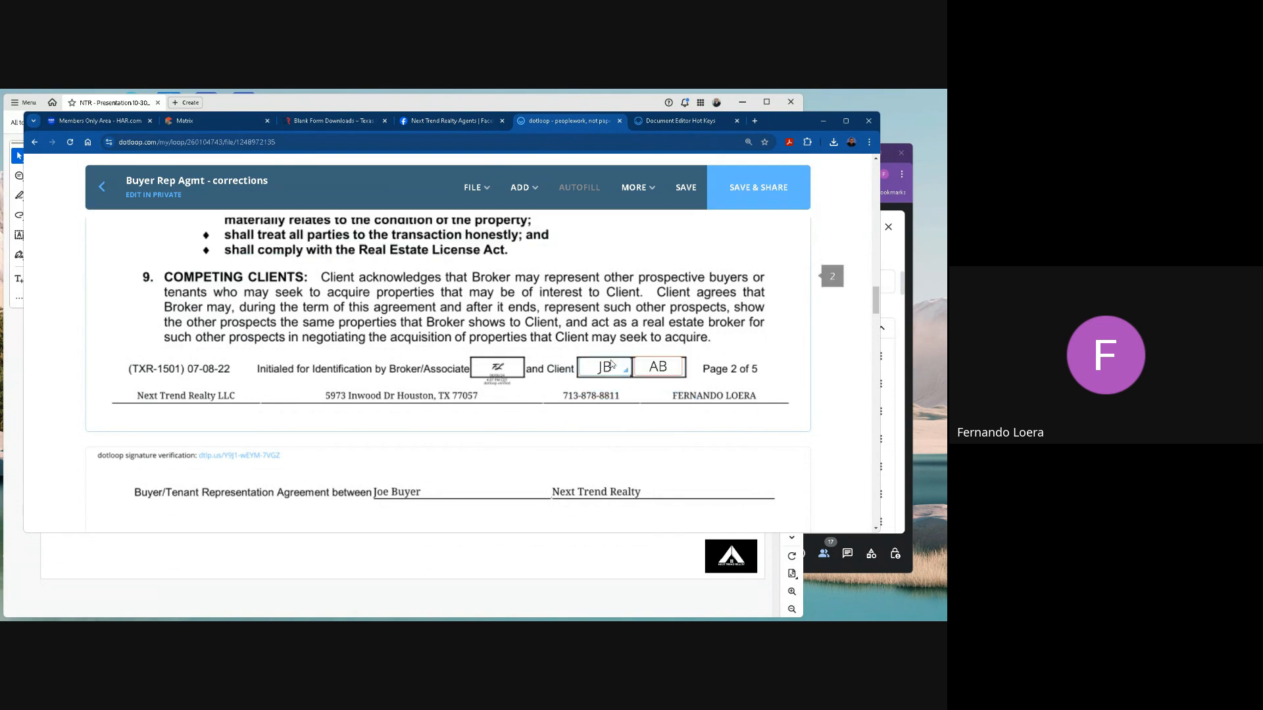
Paste the pair of buyer initials fields into the client boxes in the footers of pages 3 and 4.
{"action": "scroll", "coordinate": [620, 415], "scroll_direction": "down", "scroll_amount": 12}
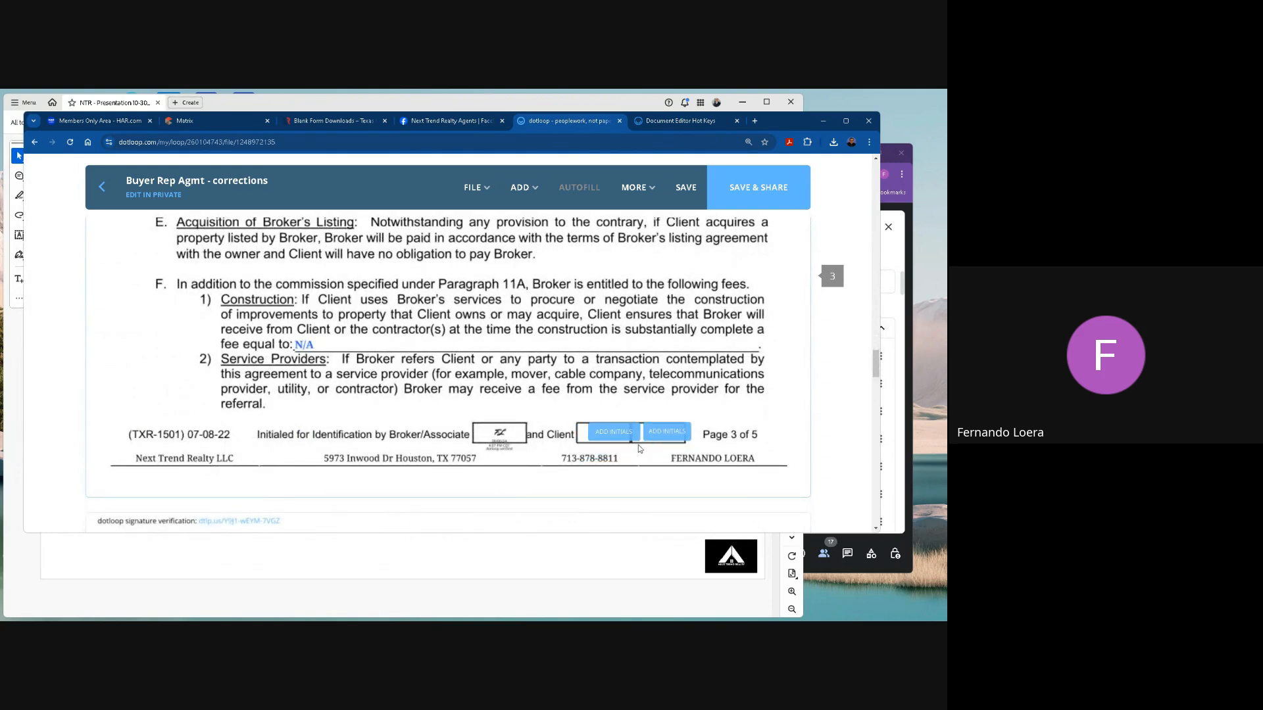
{"action": "scroll", "coordinate": [630, 450], "scroll_direction": "down", "scroll_amount": 10}
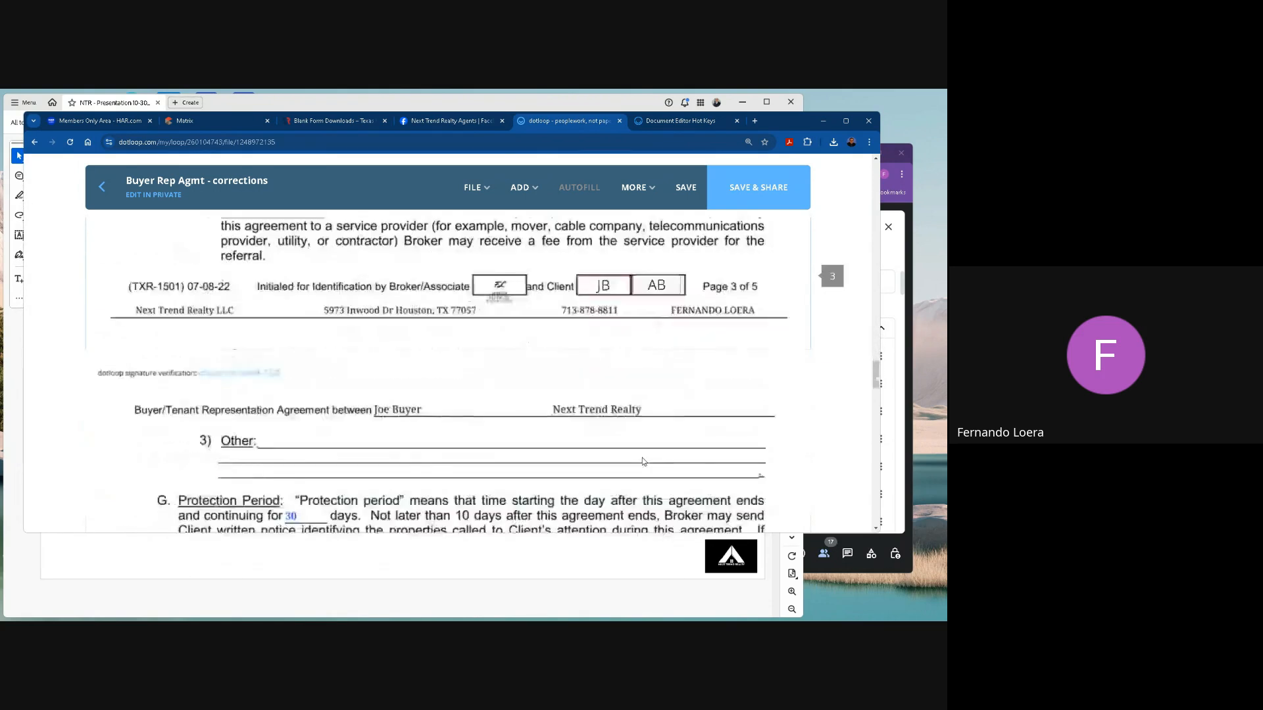
{"action": "scroll", "coordinate": [642, 458], "scroll_direction": "down", "scroll_amount": 5}
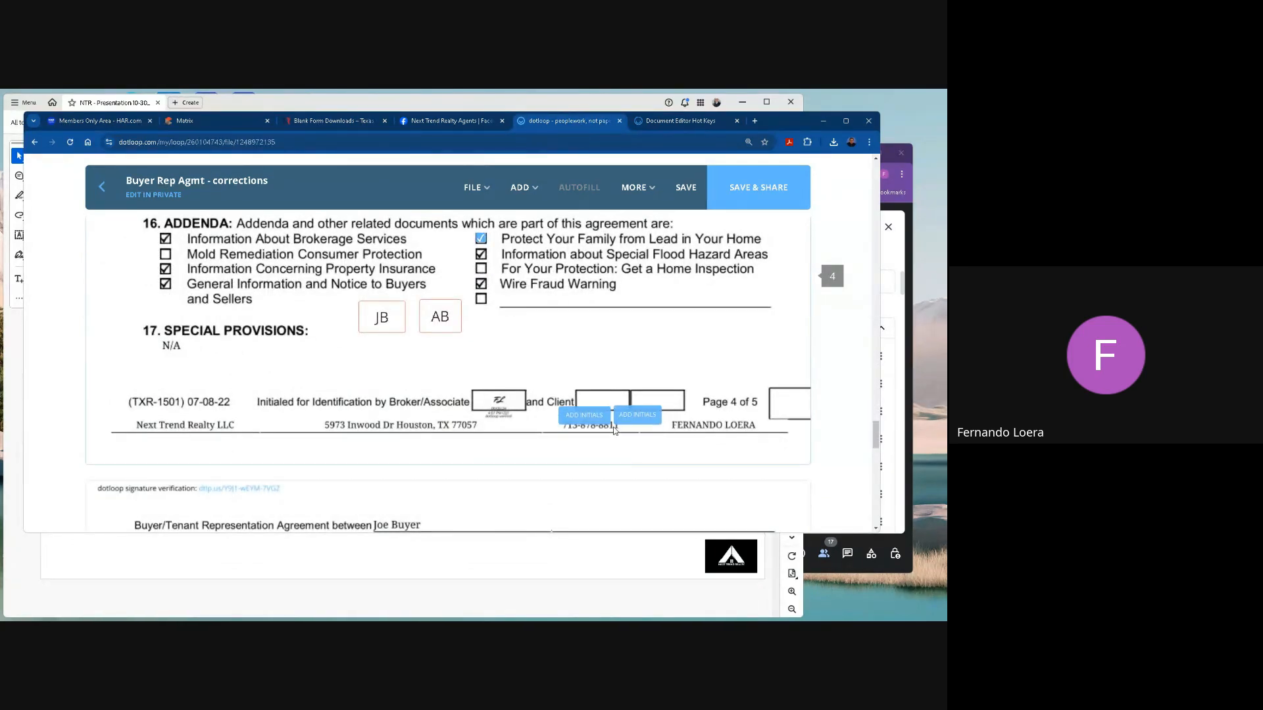
{"action": "scroll", "coordinate": [629, 428], "scroll_direction": "down", "scroll_amount": 10}
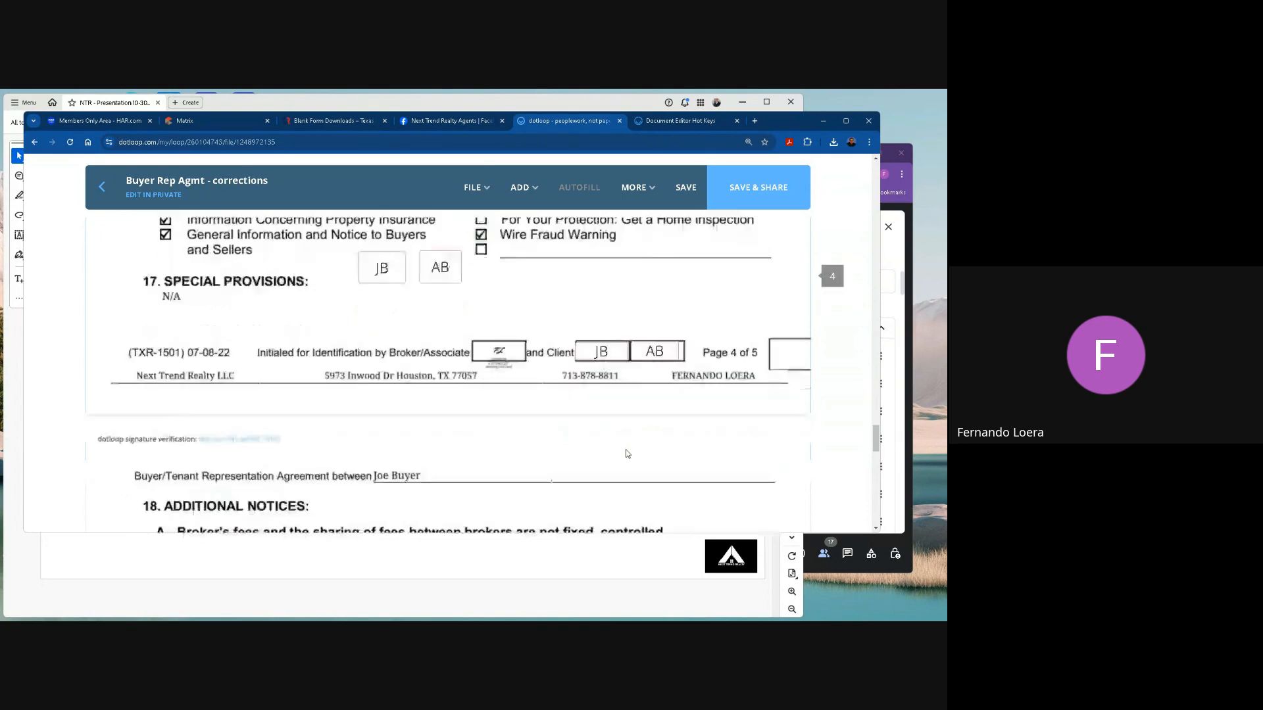
Select both client initials fields in page 4's footer and look up the copy and paste field hot keys in the support article.
{"action": "scroll", "coordinate": [626, 451], "scroll_direction": "up", "scroll_amount": 8}
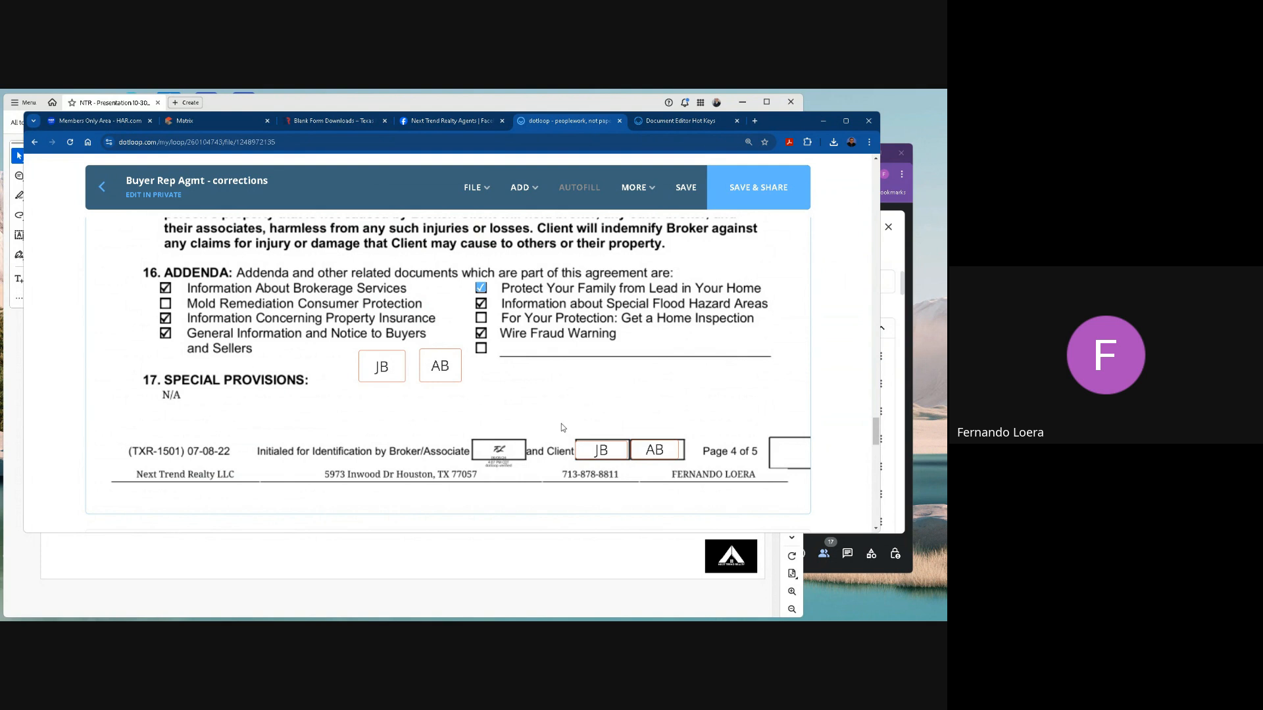
{"action": "left_click_drag", "start_coordinate": [561, 432], "coordinate": [697, 465]}
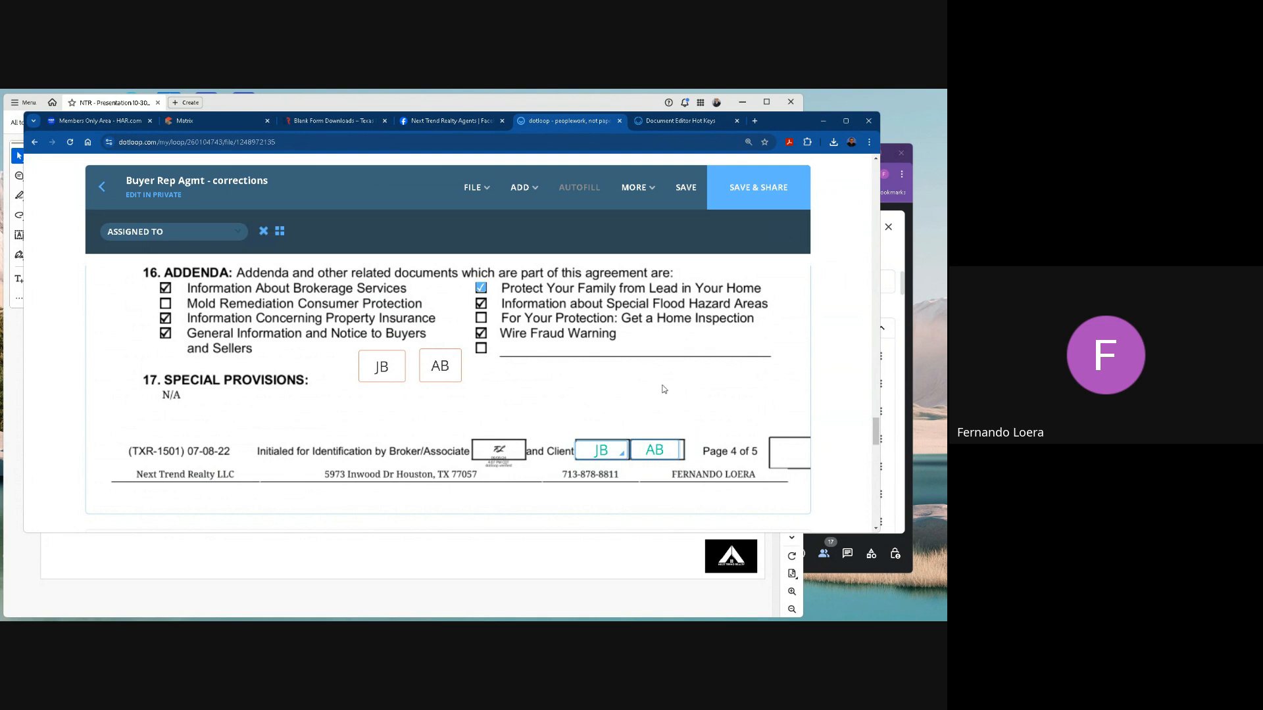
{"action": "left_click", "coordinate": [680, 123]}
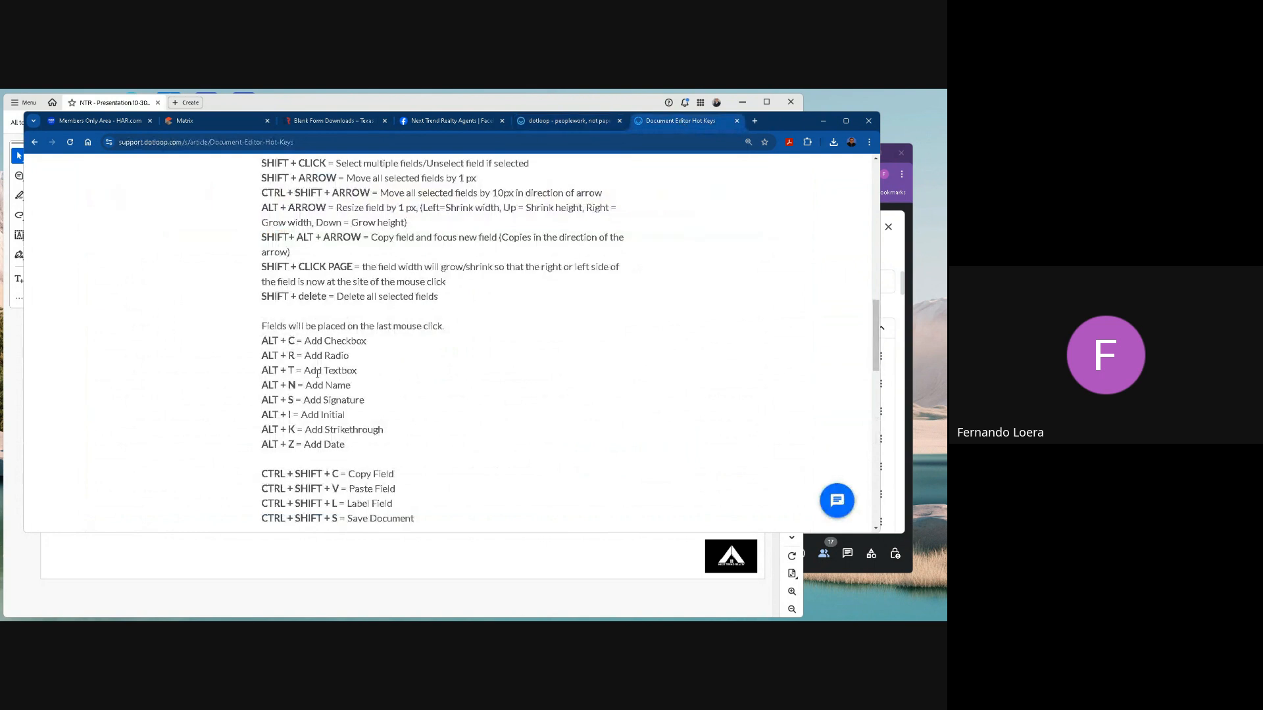
{"action": "scroll", "coordinate": [317, 374], "scroll_direction": "up", "scroll_amount": 3}
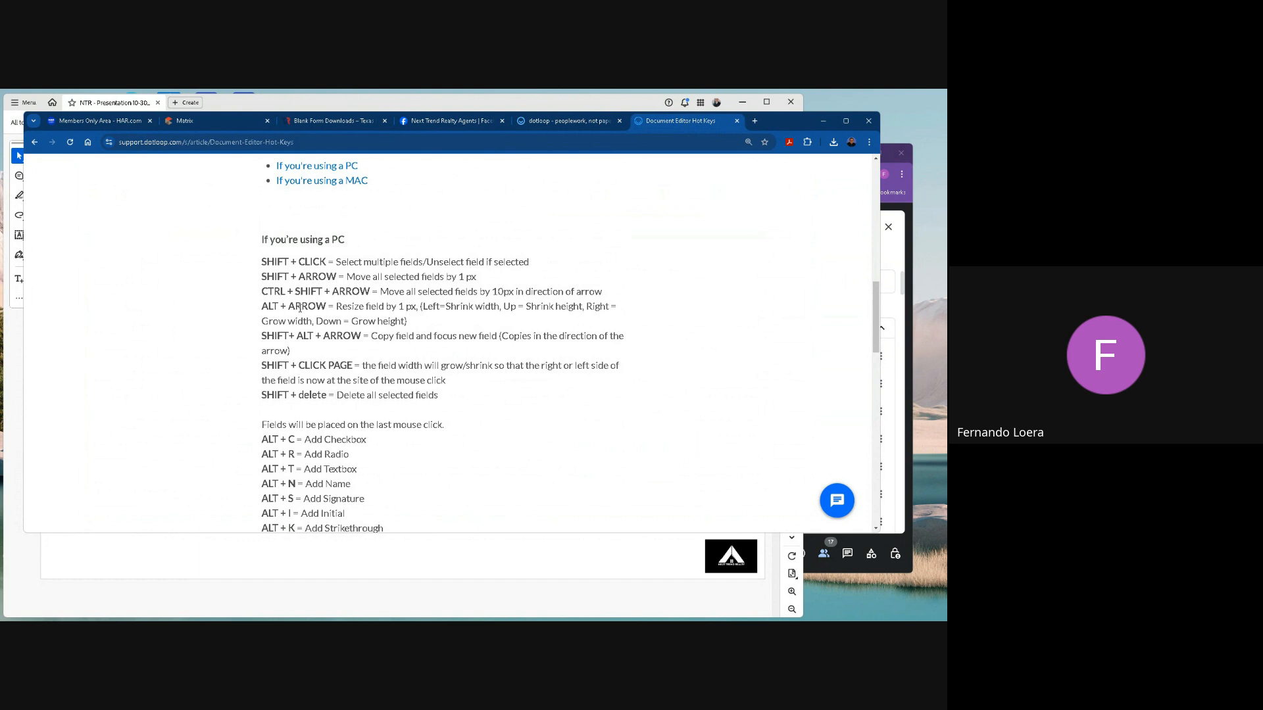
{"action": "scroll", "coordinate": [353, 460], "scroll_direction": "down", "scroll_amount": 3}
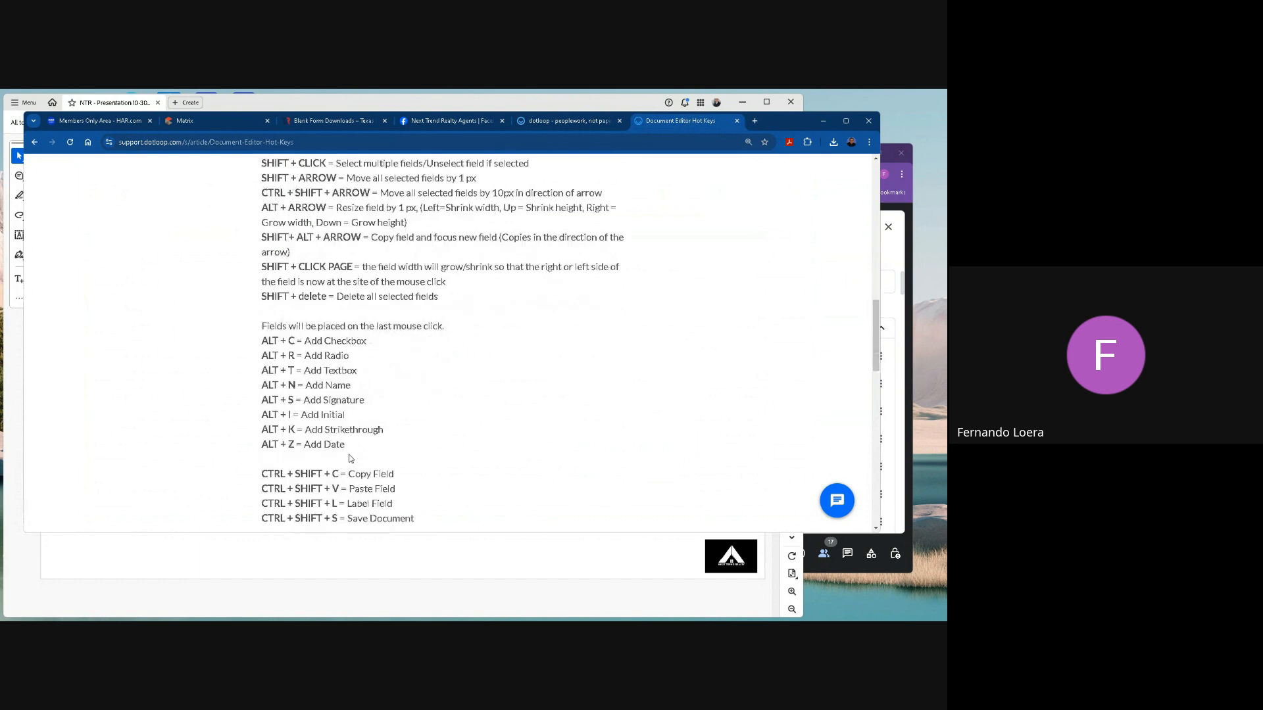
{"action": "scroll", "coordinate": [348, 471], "scroll_direction": "down", "scroll_amount": 1}
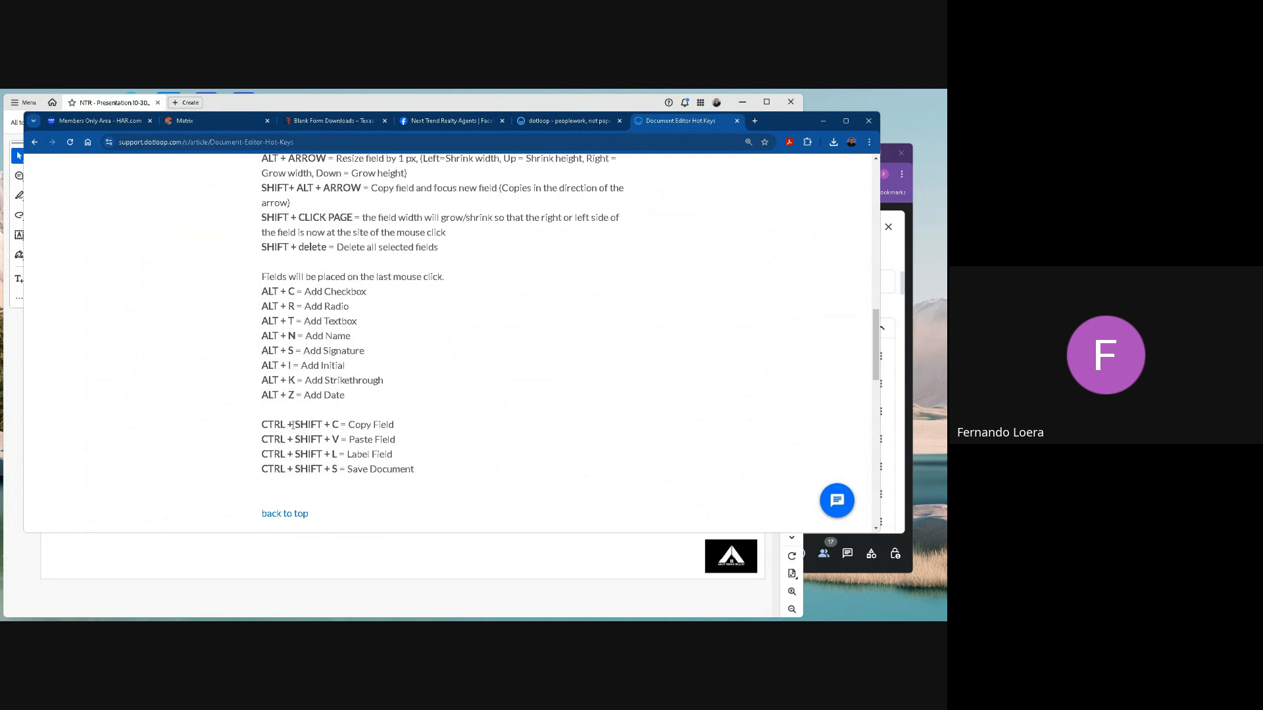
{"action": "left_click_drag", "start_coordinate": [272, 425], "coordinate": [401, 441]}
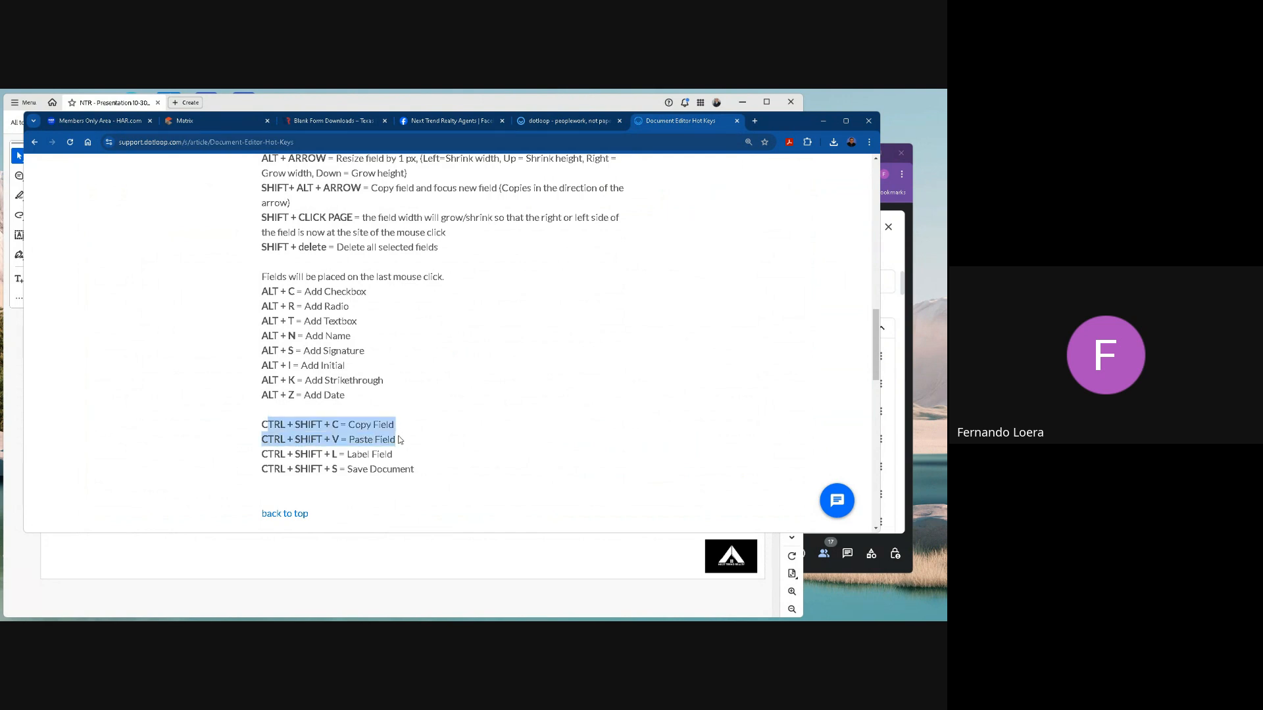
{"action": "left_click", "coordinate": [609, 403]}
Switch back to the agreement and review page 5's signature area and the preceding pages back to page 1.
{"action": "left_click", "coordinate": [566, 120]}
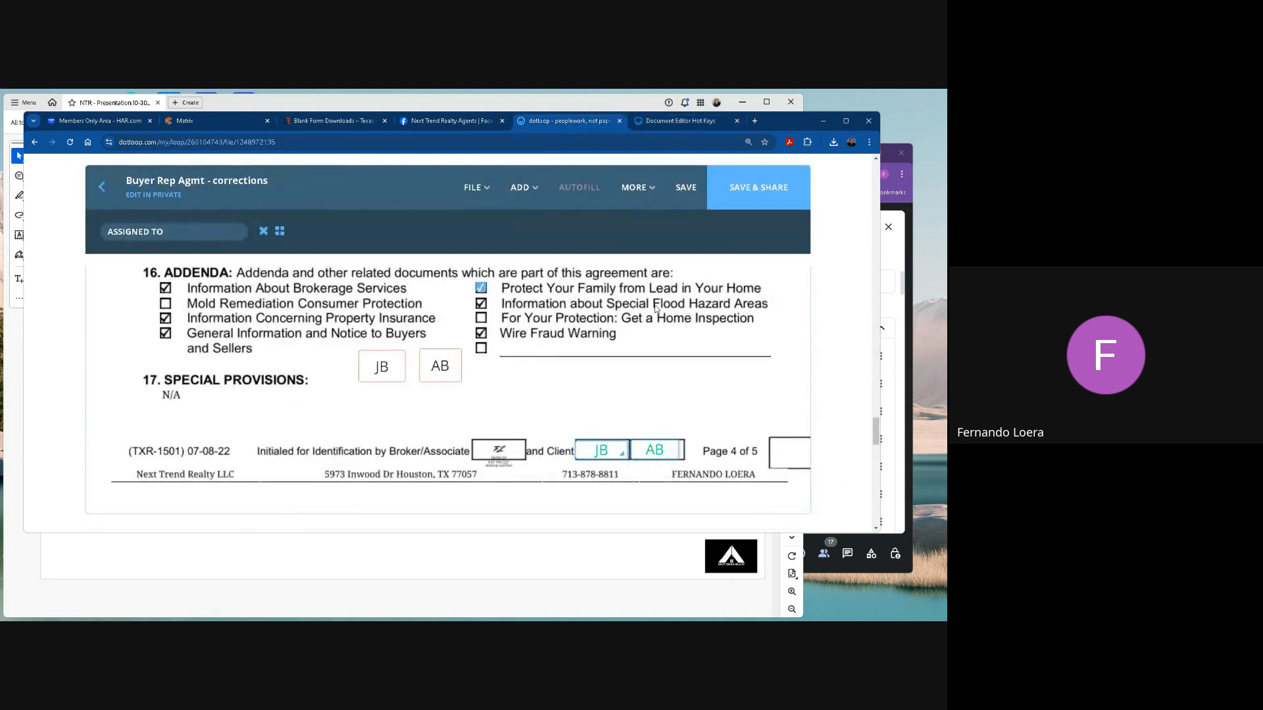
{"action": "scroll", "coordinate": [656, 309], "scroll_direction": "down", "scroll_amount": 12}
{"action": "scroll", "coordinate": [656, 309], "scroll_direction": "down", "scroll_amount": 5}
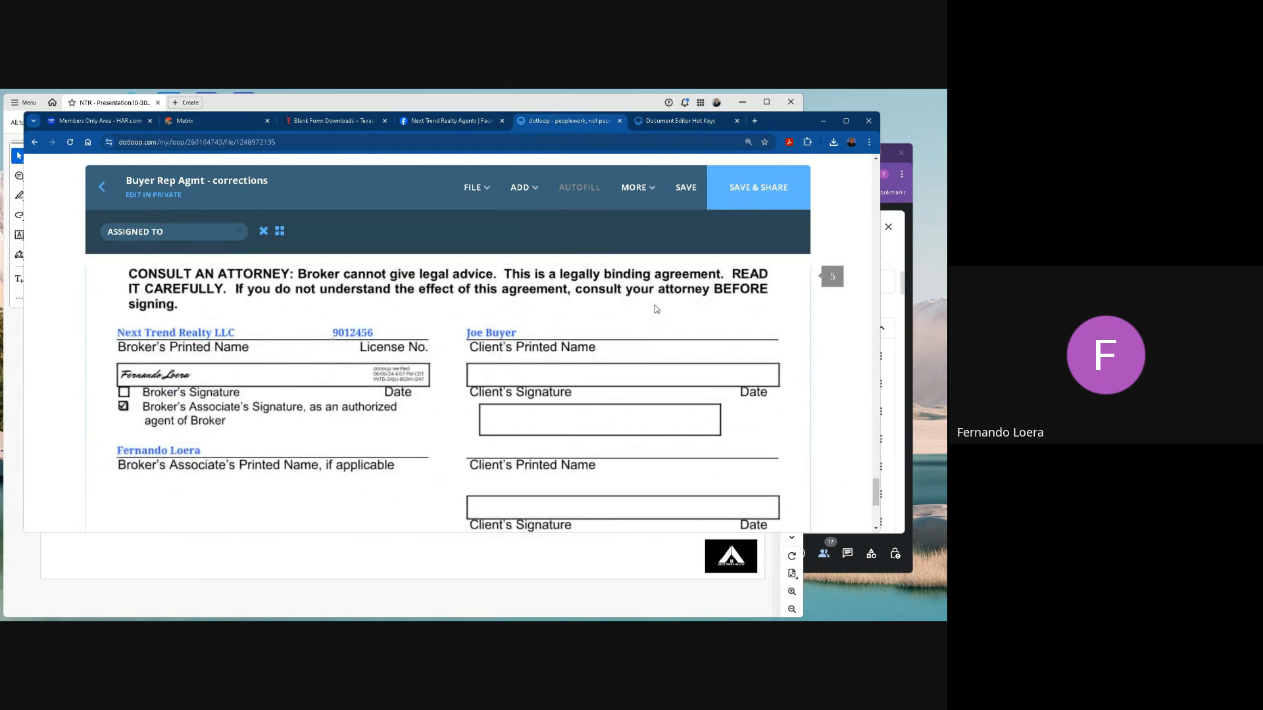
{"action": "scroll", "coordinate": [657, 302], "scroll_direction": "up", "scroll_amount": 8}
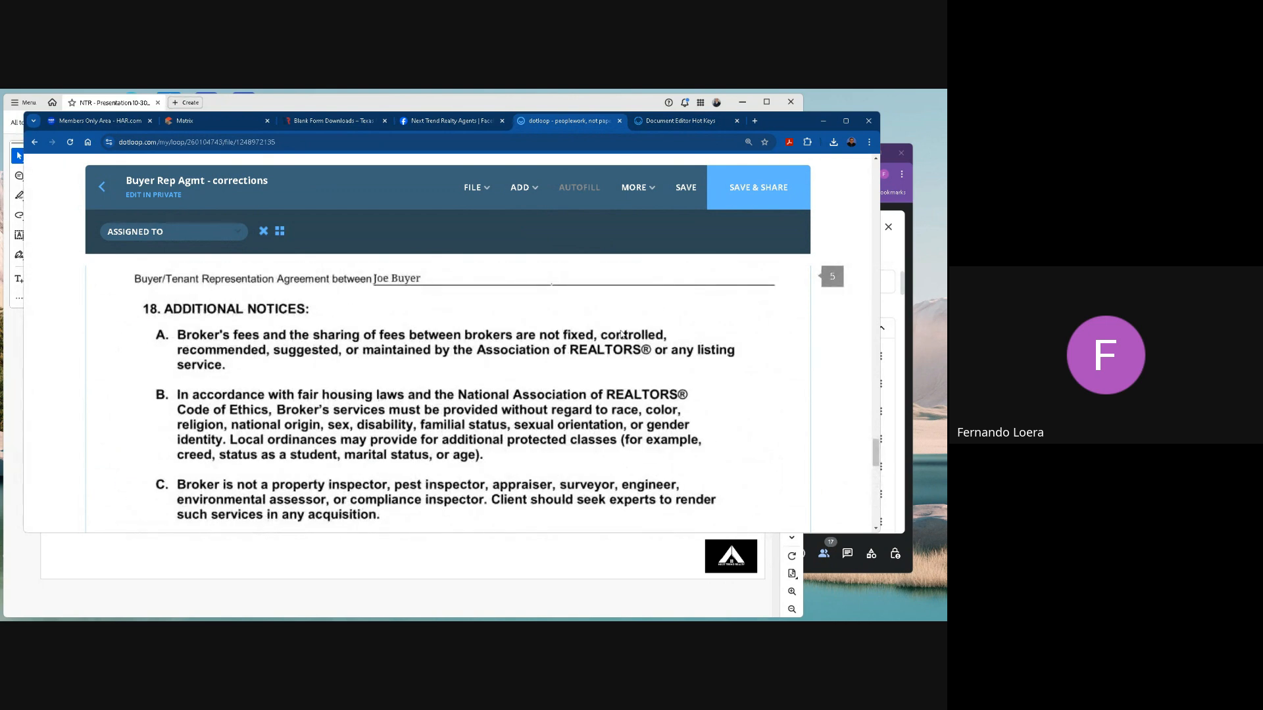
{"action": "scroll", "coordinate": [516, 352], "scroll_direction": "up", "scroll_amount": 4}
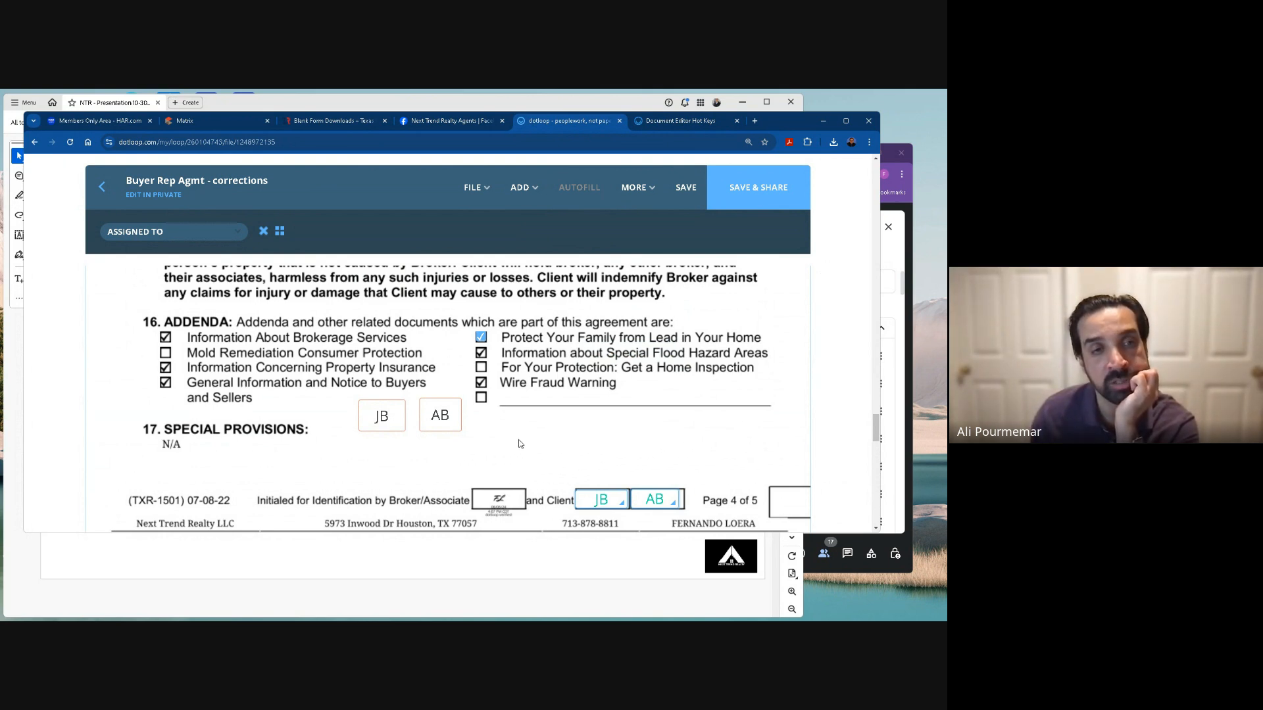
{"action": "scroll", "coordinate": [520, 444], "scroll_direction": "up", "scroll_amount": 12}
{"action": "scroll", "coordinate": [528, 424], "scroll_direction": "up", "scroll_amount": 15}
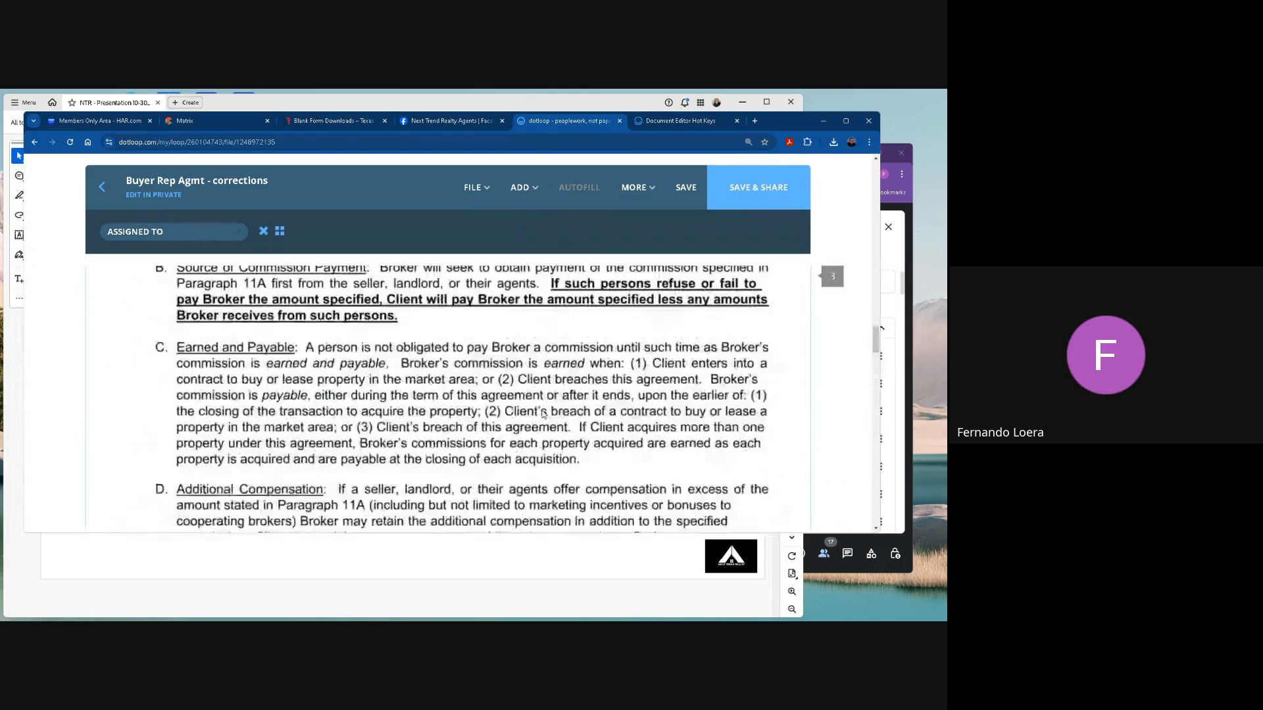
{"action": "scroll", "coordinate": [539, 409], "scroll_direction": "up", "scroll_amount": 15}
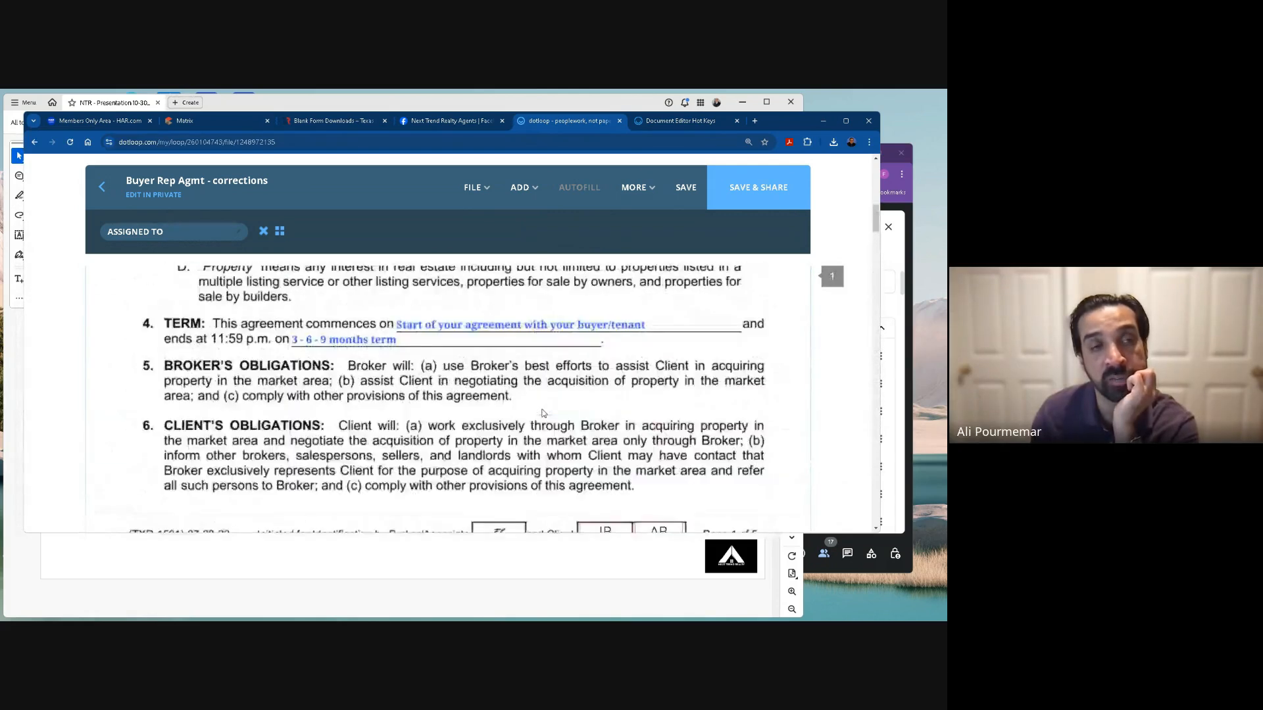
Add a radio button over each of the two lease fee checkboxes in paragraph 11A, Commission, on page 3.
{"action": "scroll", "coordinate": [533, 405], "scroll_direction": "down", "scroll_amount": 15}
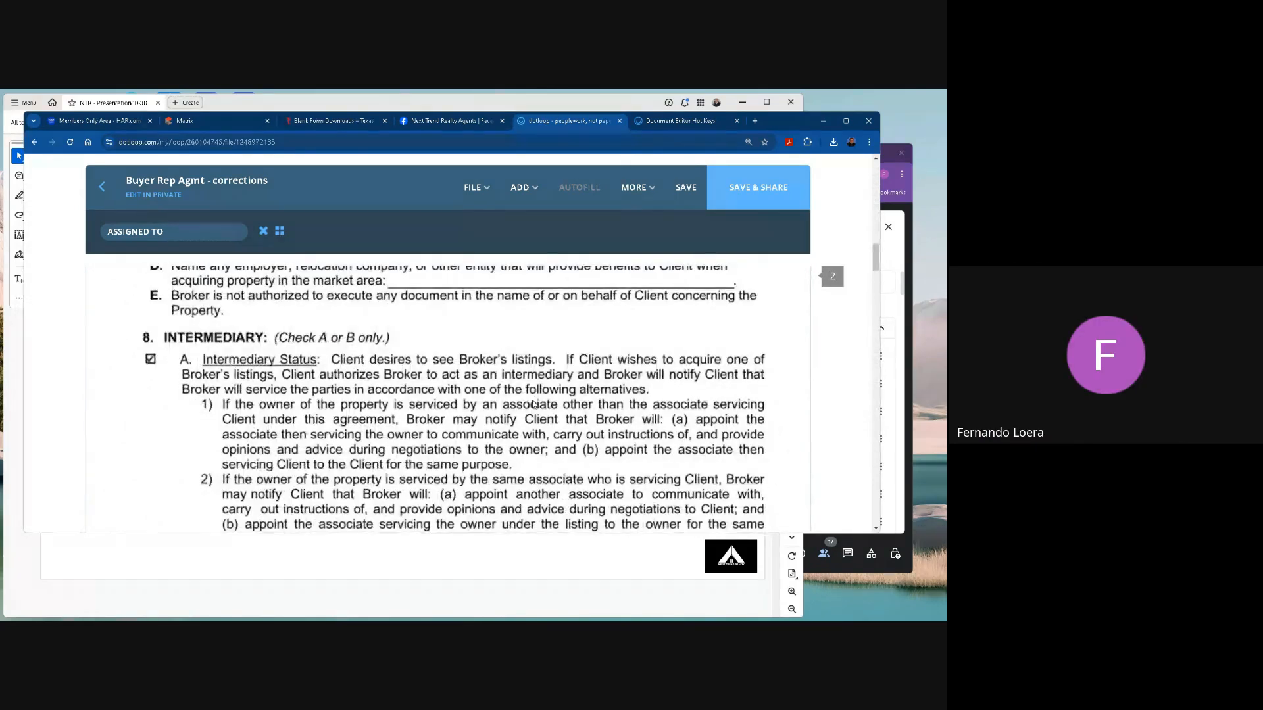
{"action": "scroll", "coordinate": [534, 404], "scroll_direction": "down", "scroll_amount": 15}
{"action": "scroll", "coordinate": [533, 404], "scroll_direction": "down", "scroll_amount": 6}
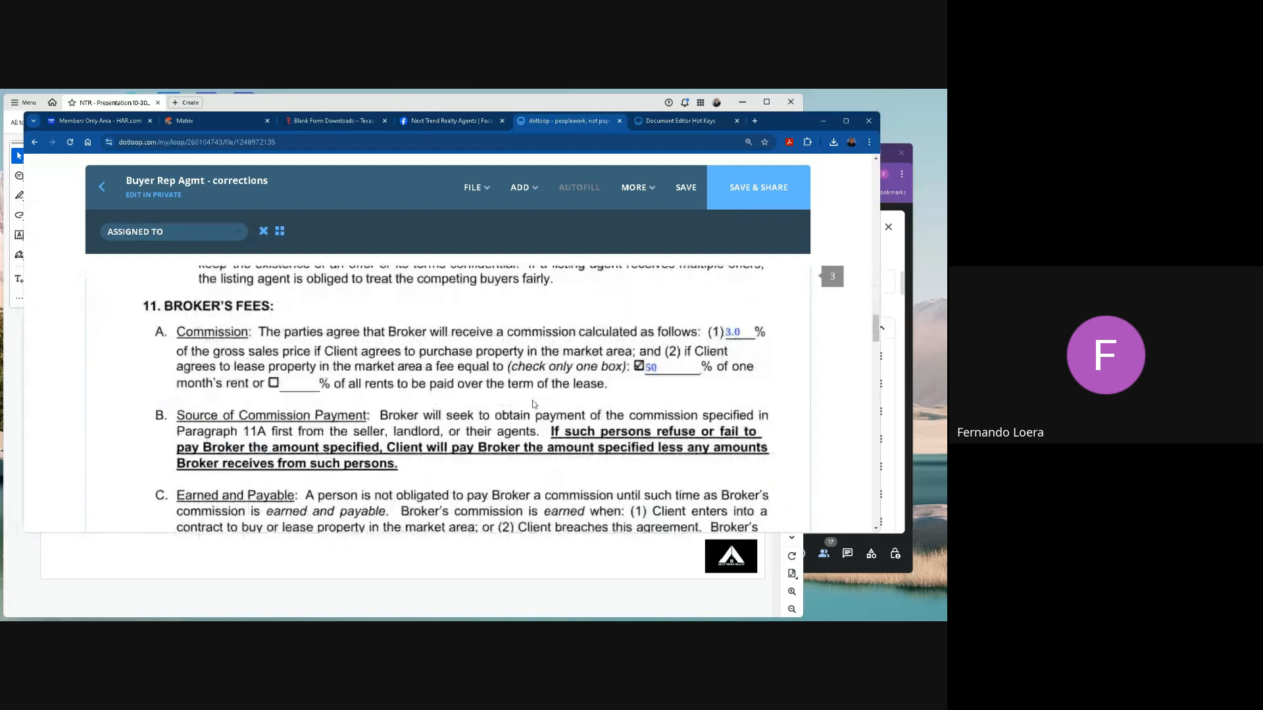
{"action": "scroll", "coordinate": [559, 401], "scroll_direction": "up", "scroll_amount": 1}
{"action": "left_click", "coordinate": [523, 188]}
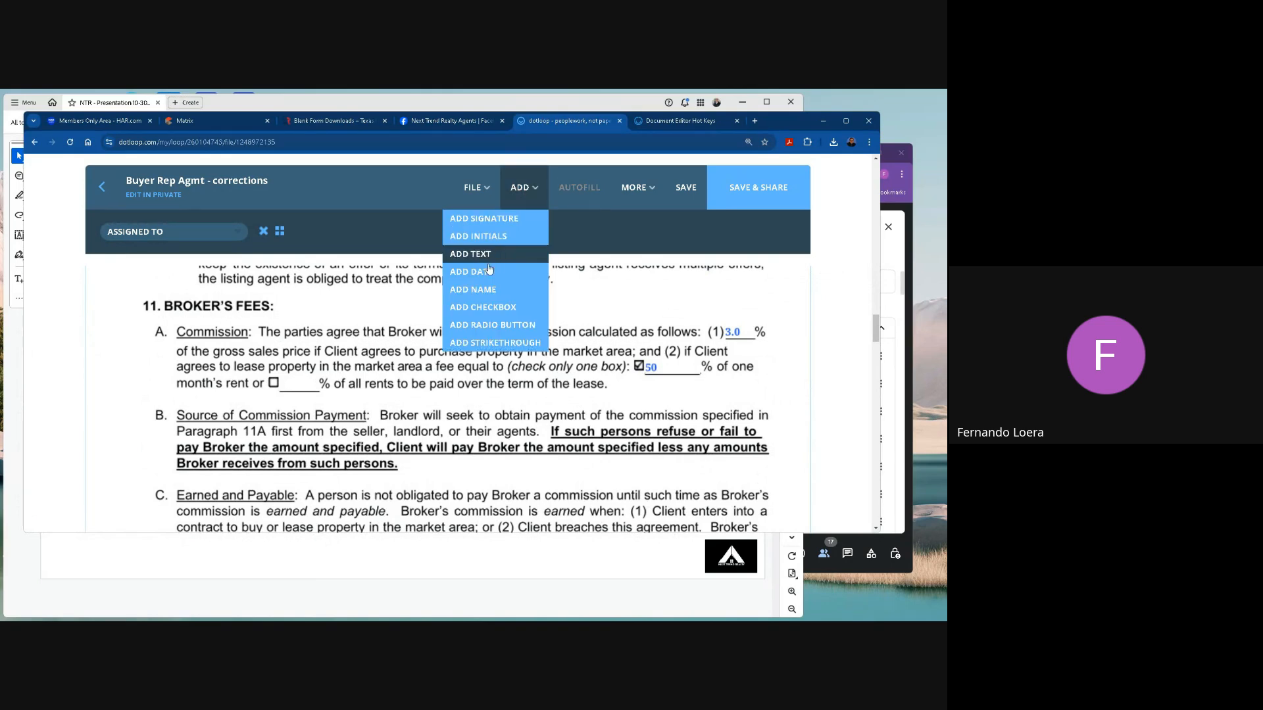
{"action": "left_click", "coordinate": [506, 325]}
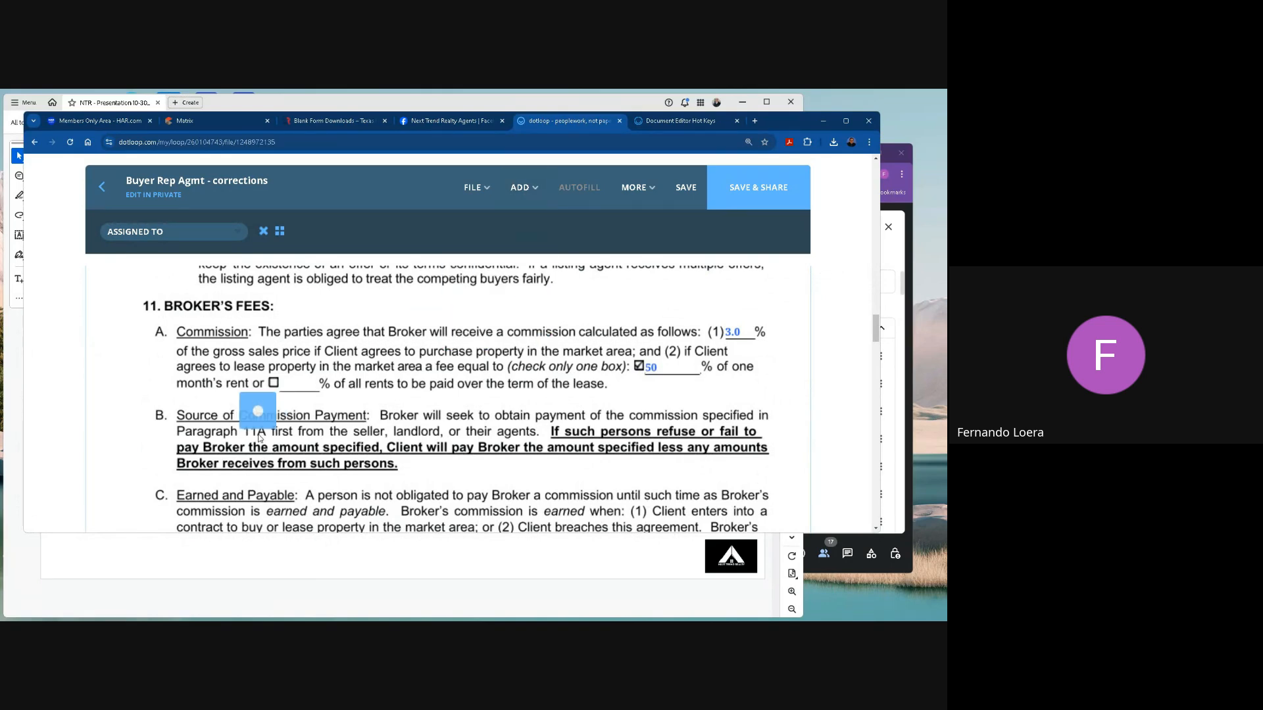
{"action": "left_click", "coordinate": [274, 402]}
{"action": "left_click", "coordinate": [526, 190]}
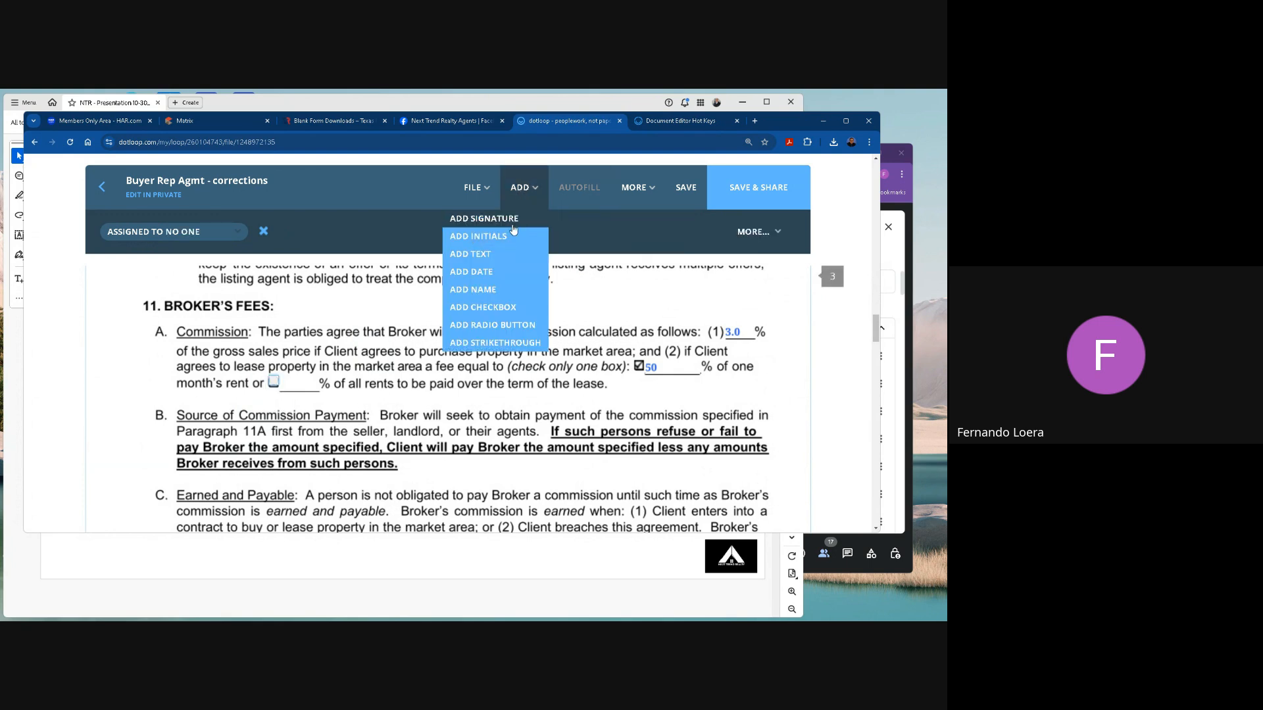
{"action": "left_click", "coordinate": [498, 325]}
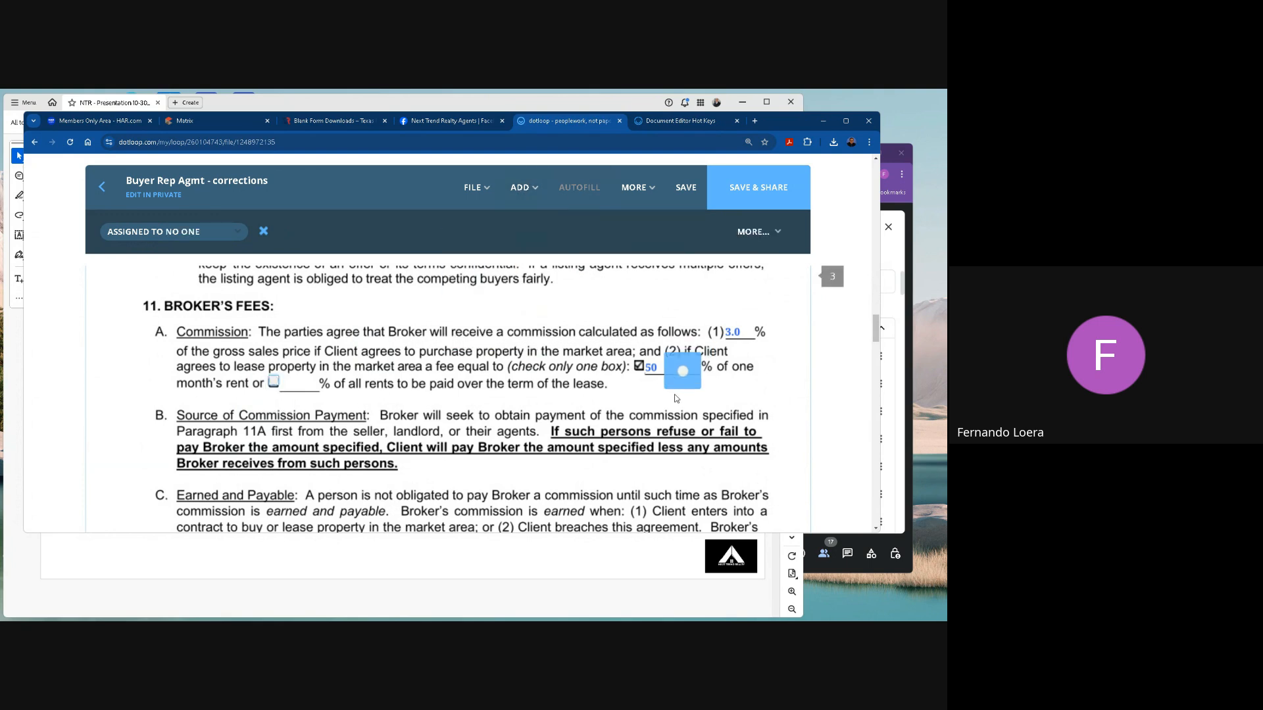
{"action": "left_click", "coordinate": [641, 392]}
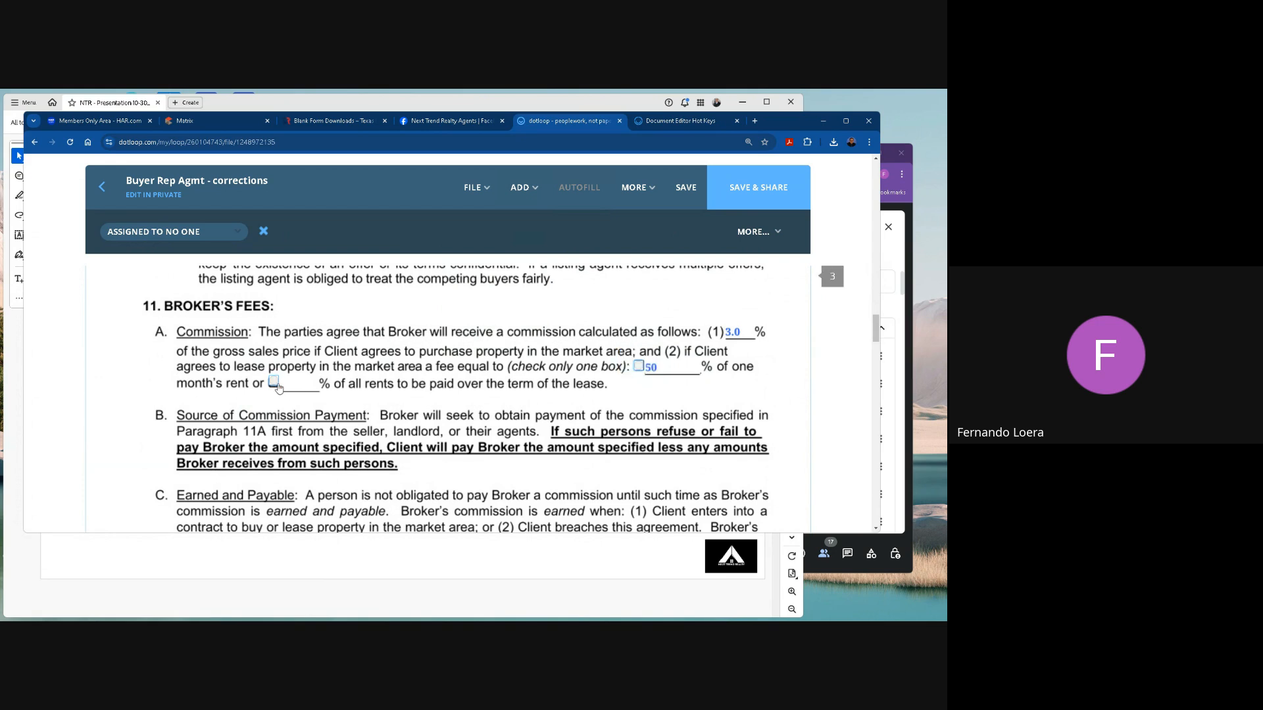
Try switching the selection between the two radio buttons in paragraph 11A and remove both from the page.
{"action": "left_click", "coordinate": [275, 383]}
{"action": "left_click", "coordinate": [638, 365]}
{"action": "left_click", "coordinate": [274, 382]}
{"action": "left_click", "coordinate": [273, 381]}
{"action": "left_click", "coordinate": [274, 382]}
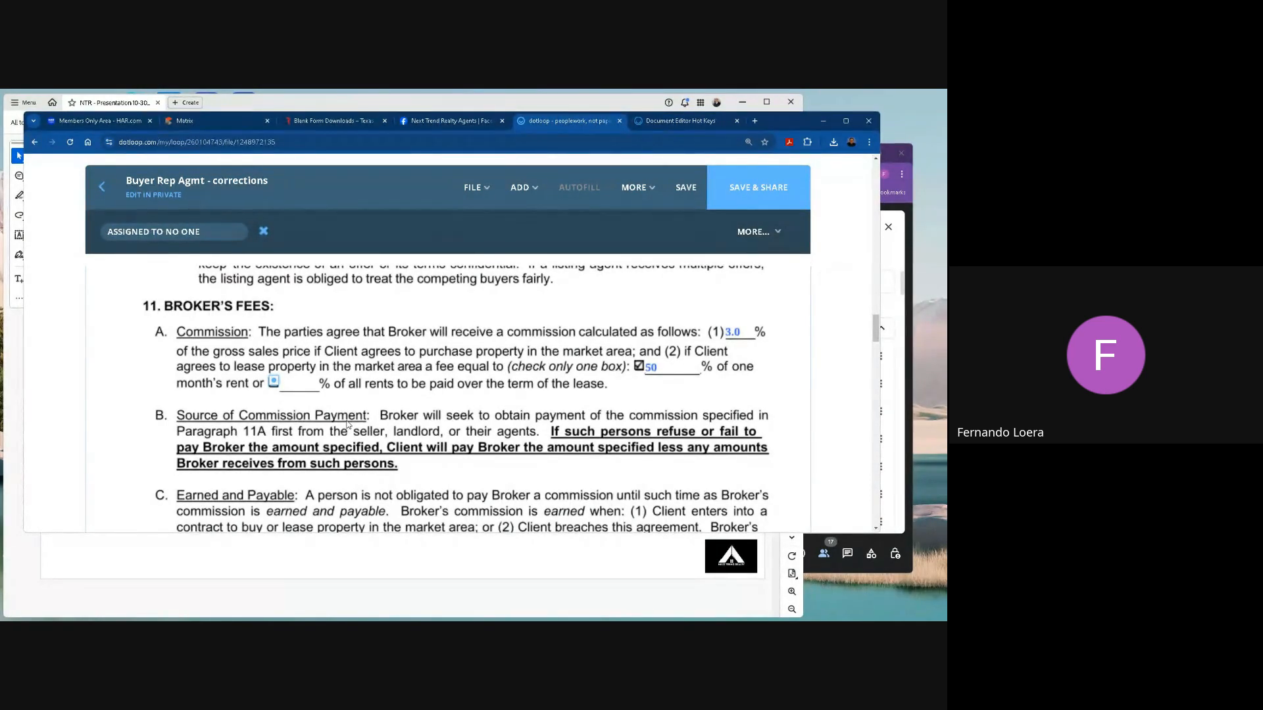
{"action": "left_click", "coordinate": [348, 424]}
Add three radio buttons stacked vertically just after "over the term of the lease." in paragraph 11A, Commission, on page 3.
{"action": "left_click", "coordinate": [520, 187]}
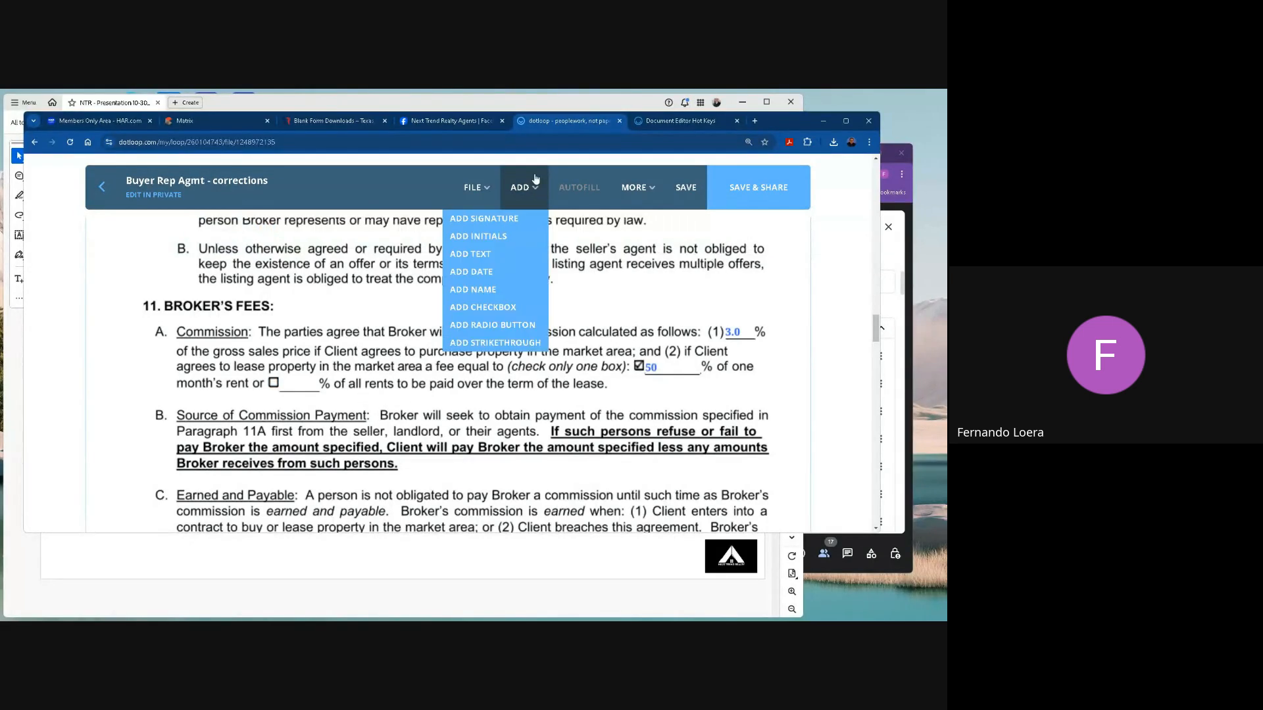
{"action": "left_click", "coordinate": [504, 325]}
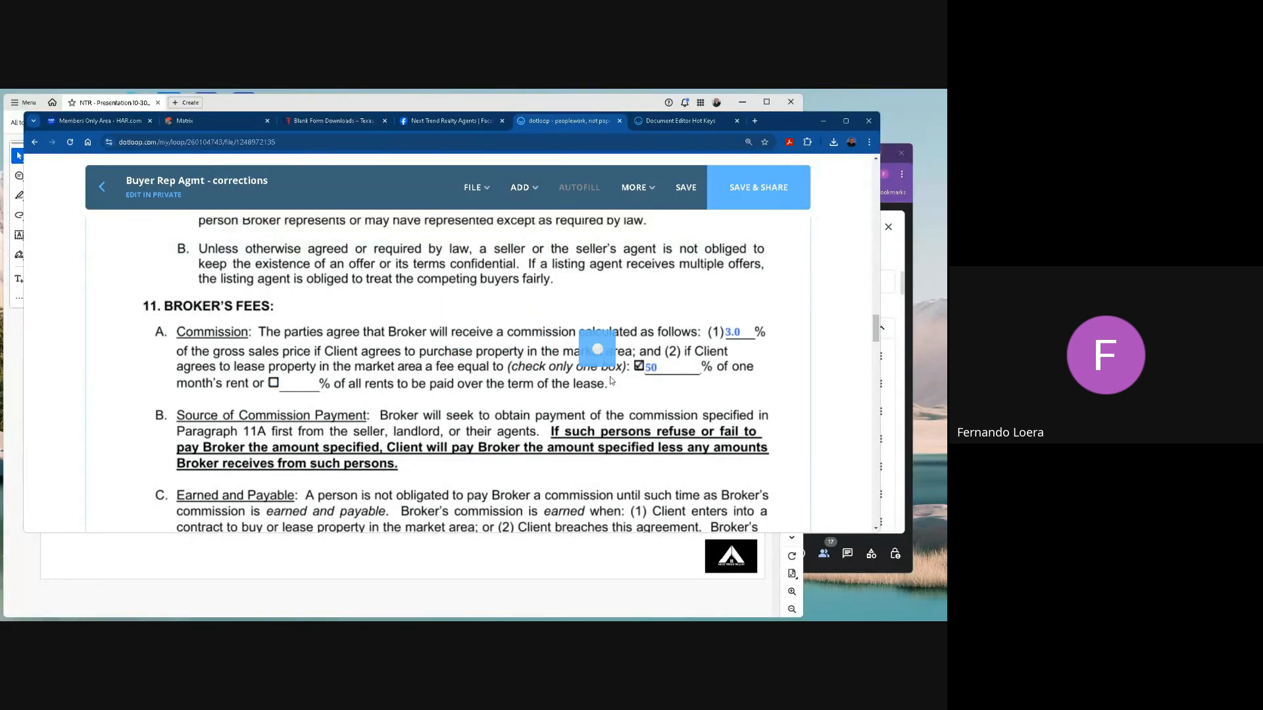
{"action": "left_click", "coordinate": [624, 386]}
{"action": "left_click", "coordinate": [519, 188]}
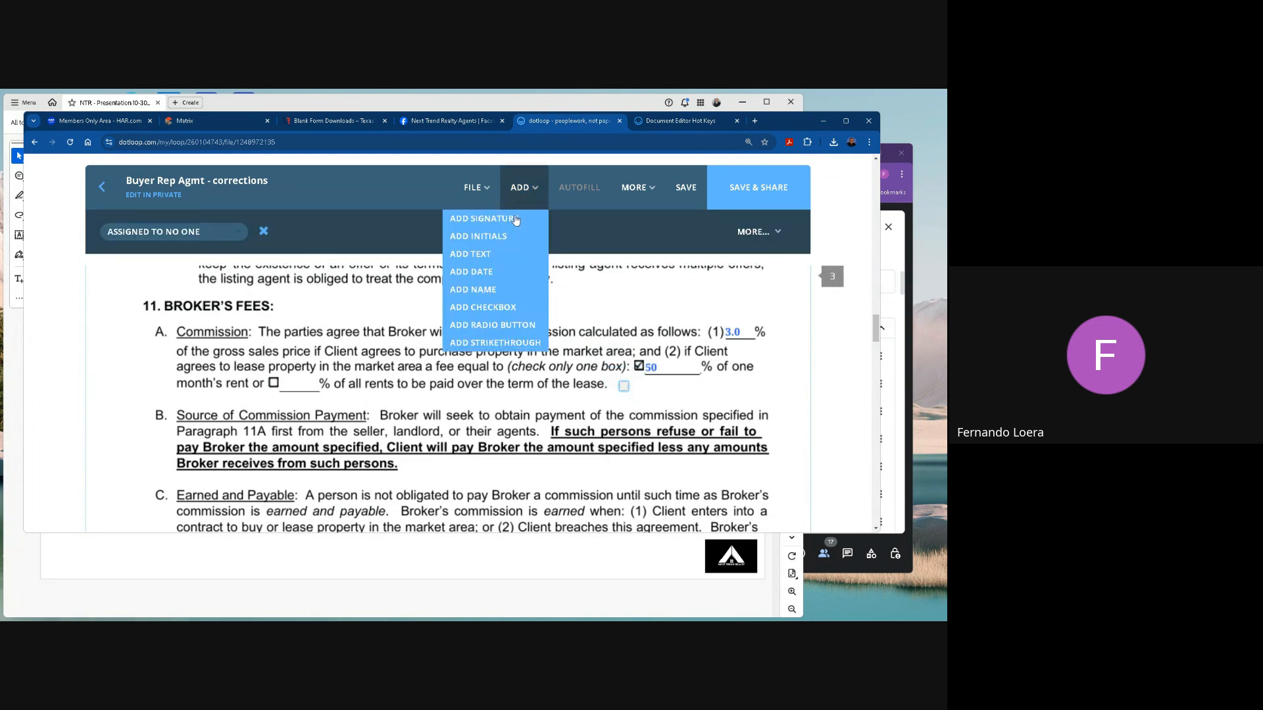
{"action": "left_click", "coordinate": [504, 325]}
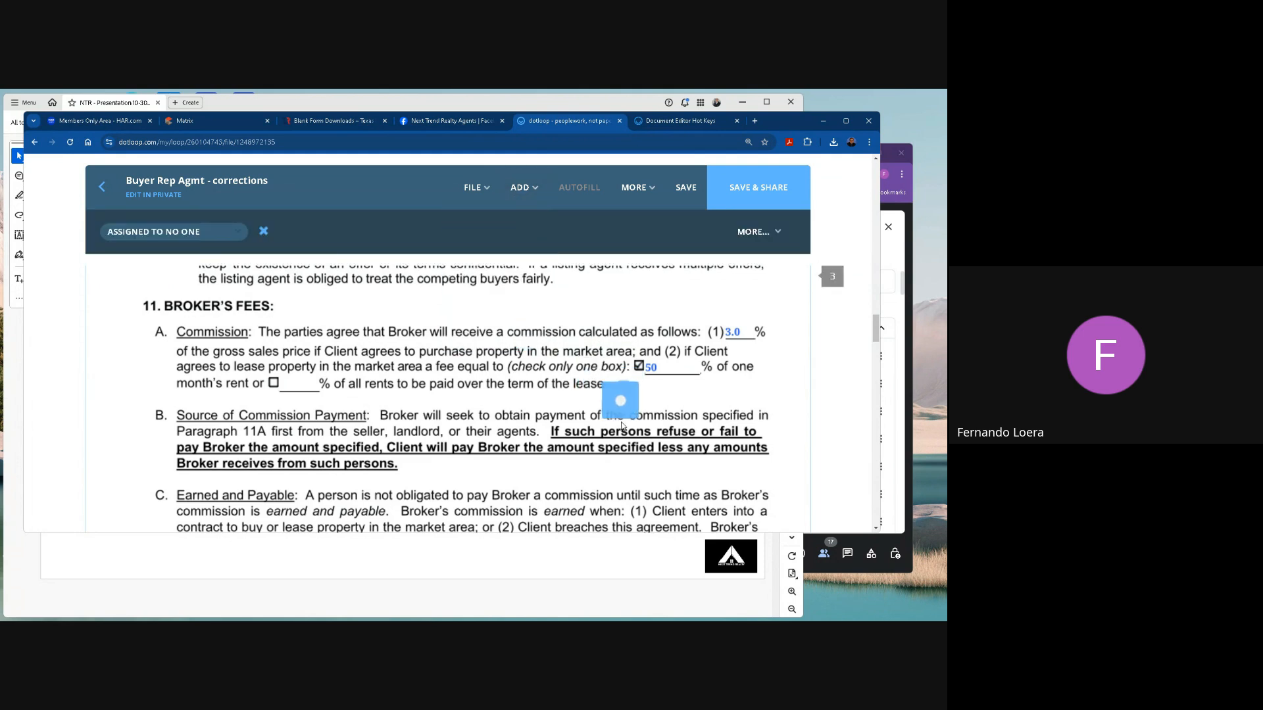
{"action": "left_click", "coordinate": [622, 396]}
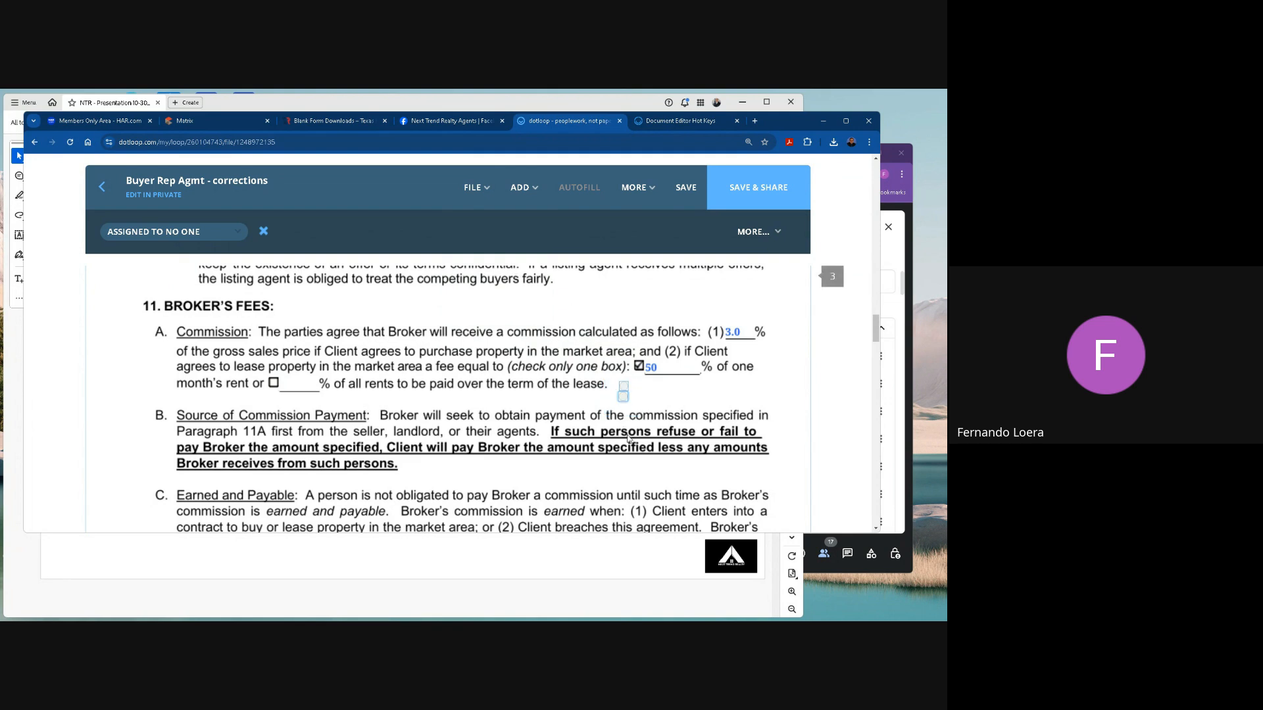
{"action": "left_click", "coordinate": [519, 187]}
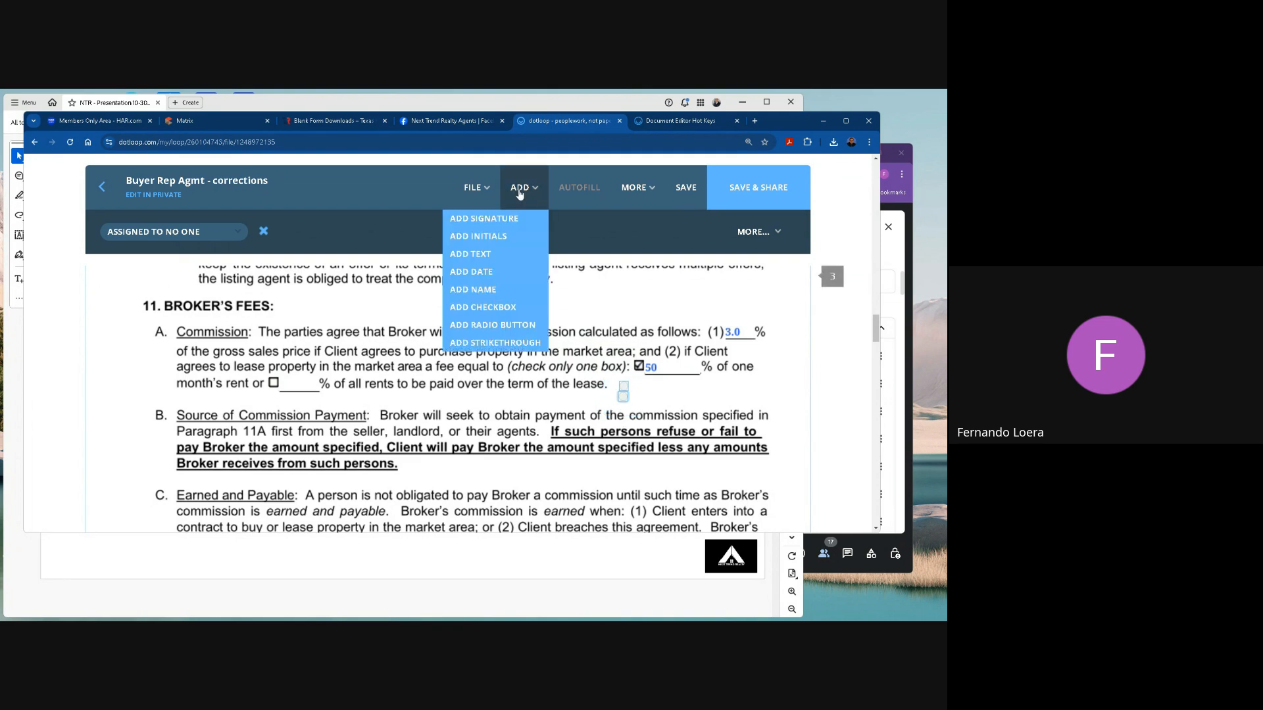
{"action": "left_click", "coordinate": [495, 326]}
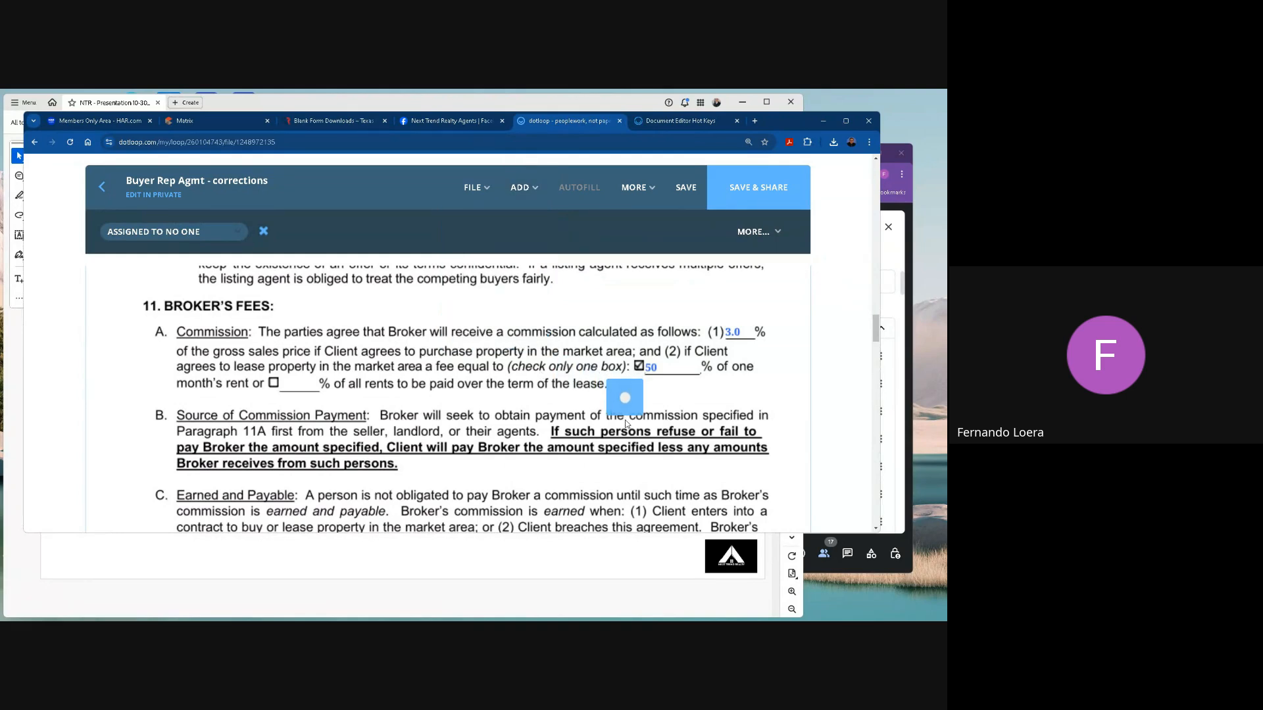
{"action": "left_click", "coordinate": [624, 410]}
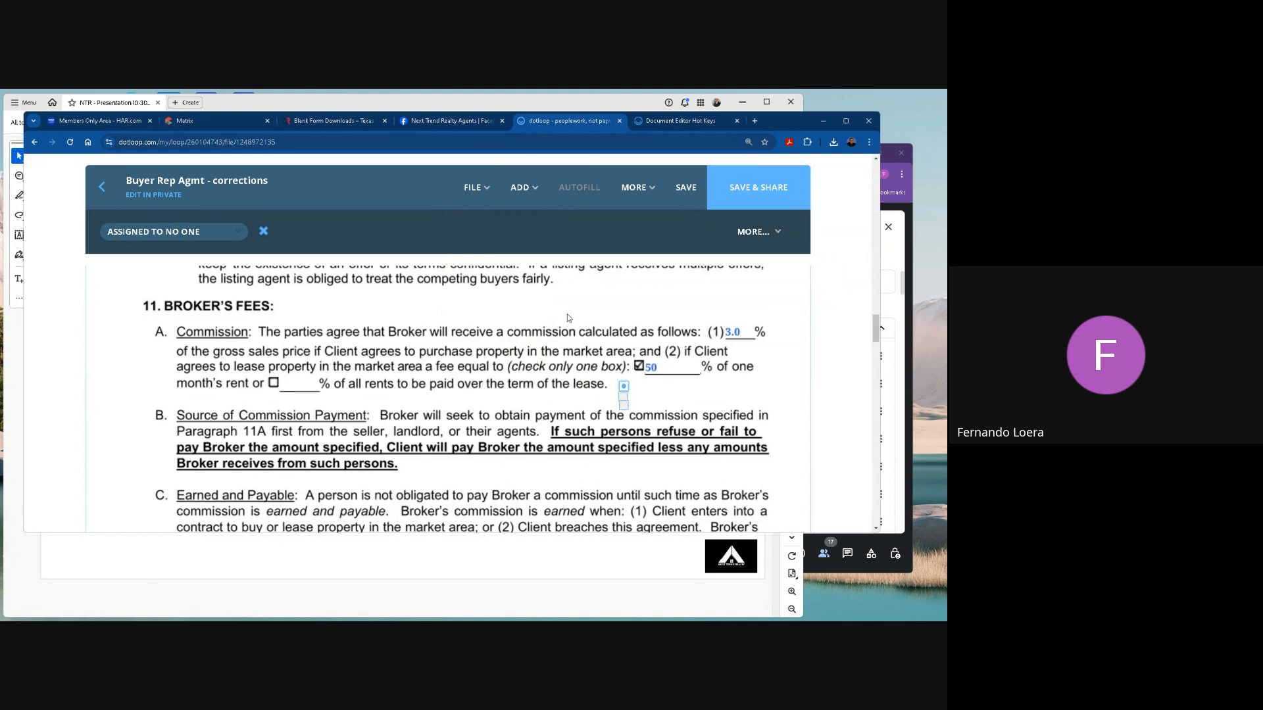
Leave the Buyer Rep Agmt - corrections document and discard its unsaved changes.
{"action": "scroll", "coordinate": [711, 317], "scroll_direction": "up", "scroll_amount": 6}
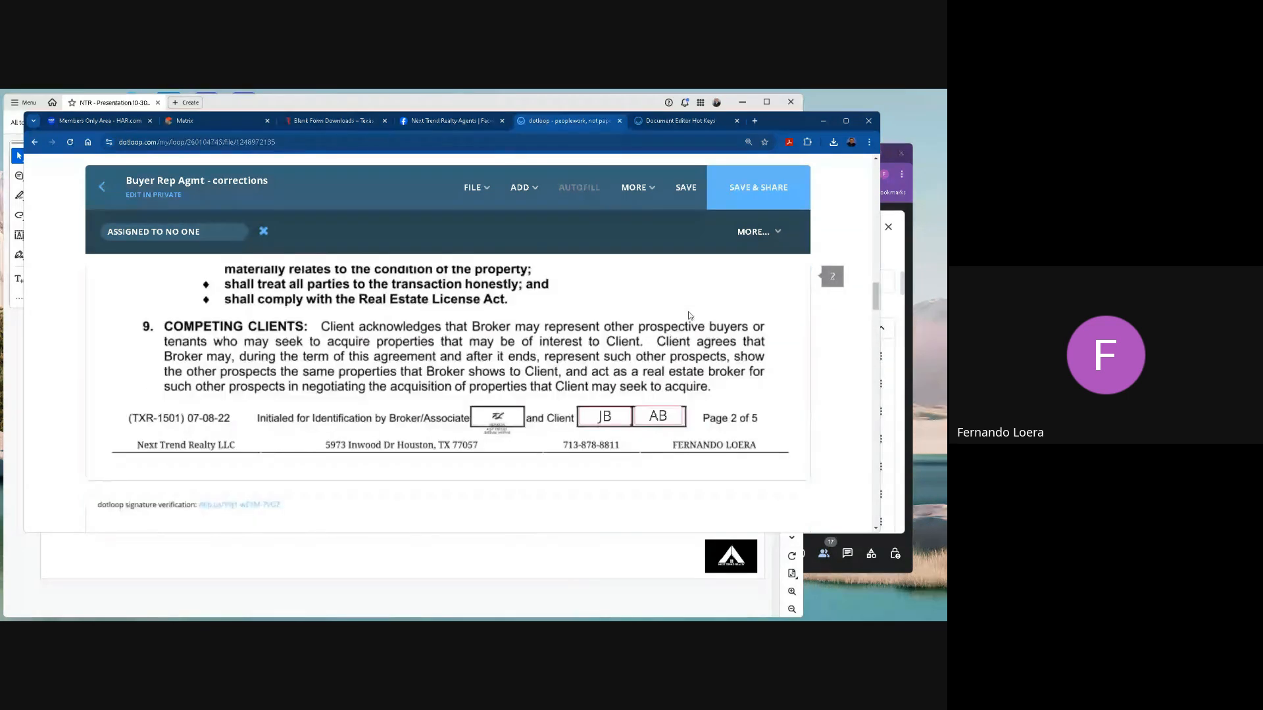
{"action": "scroll", "coordinate": [689, 315], "scroll_direction": "up", "scroll_amount": 3}
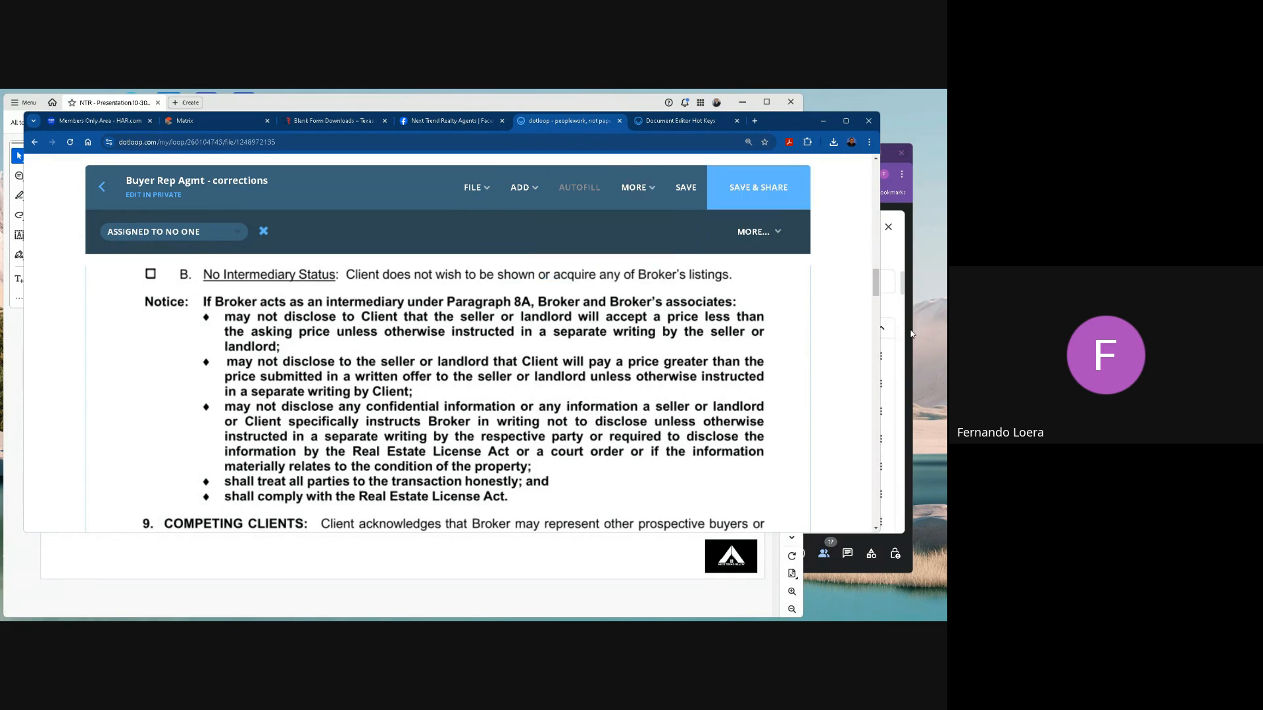
{"action": "scroll", "coordinate": [395, 329], "scroll_direction": "up", "scroll_amount": 1}
{"action": "left_click", "coordinate": [102, 187]}
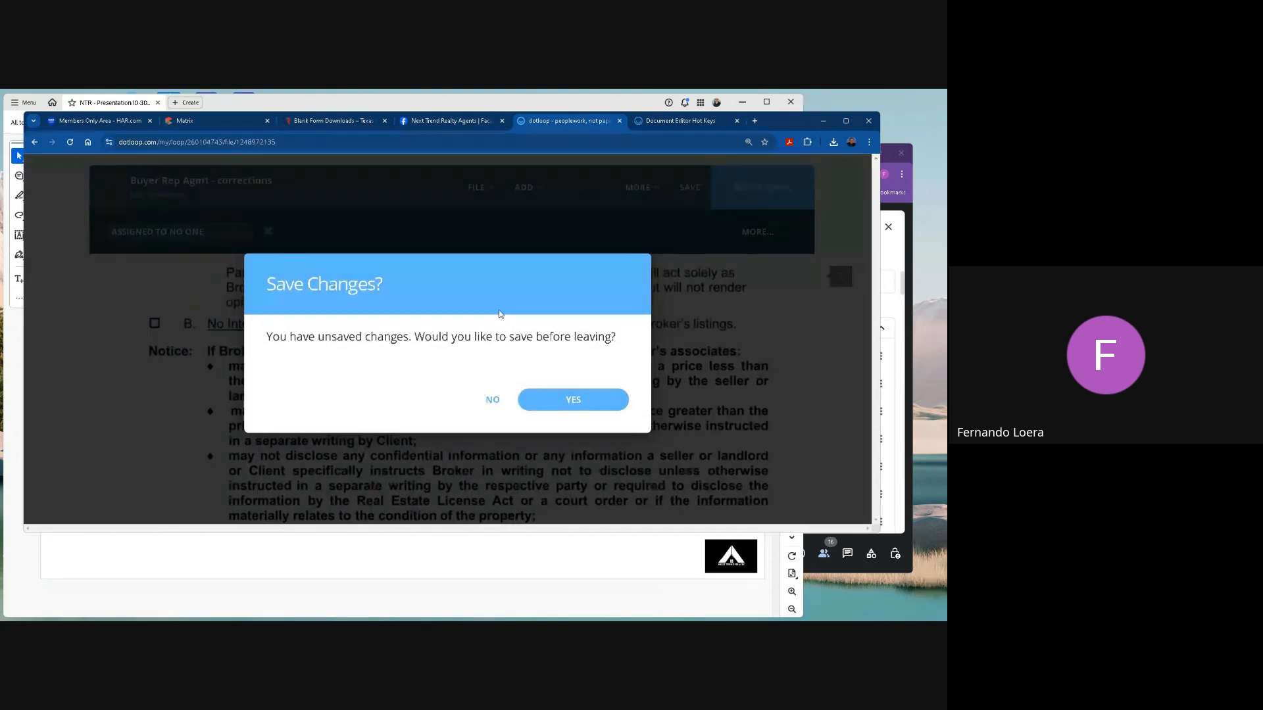
{"action": "left_click", "coordinate": [493, 401]}
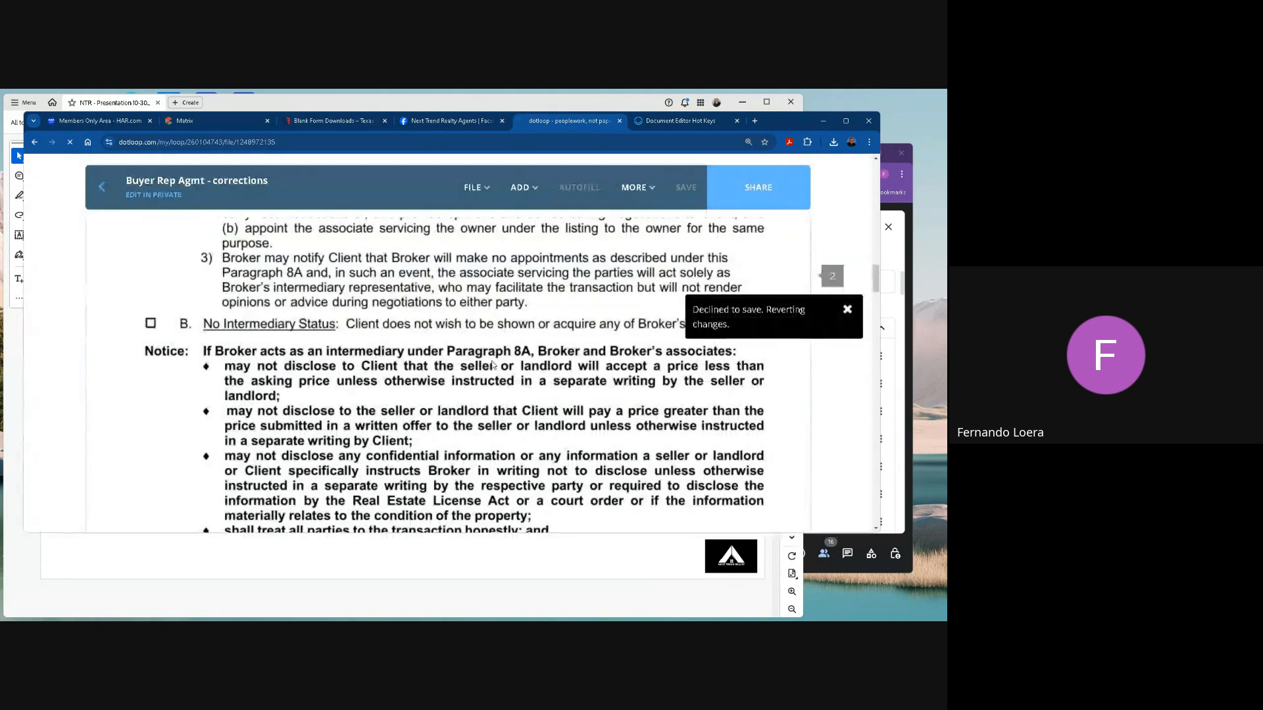
Expand the Emails folder in the loop's documents with its add-document options and archive the Notice Of Information From Other Sources PDF.
{"action": "scroll", "coordinate": [546, 384], "scroll_direction": "down", "scroll_amount": 1}
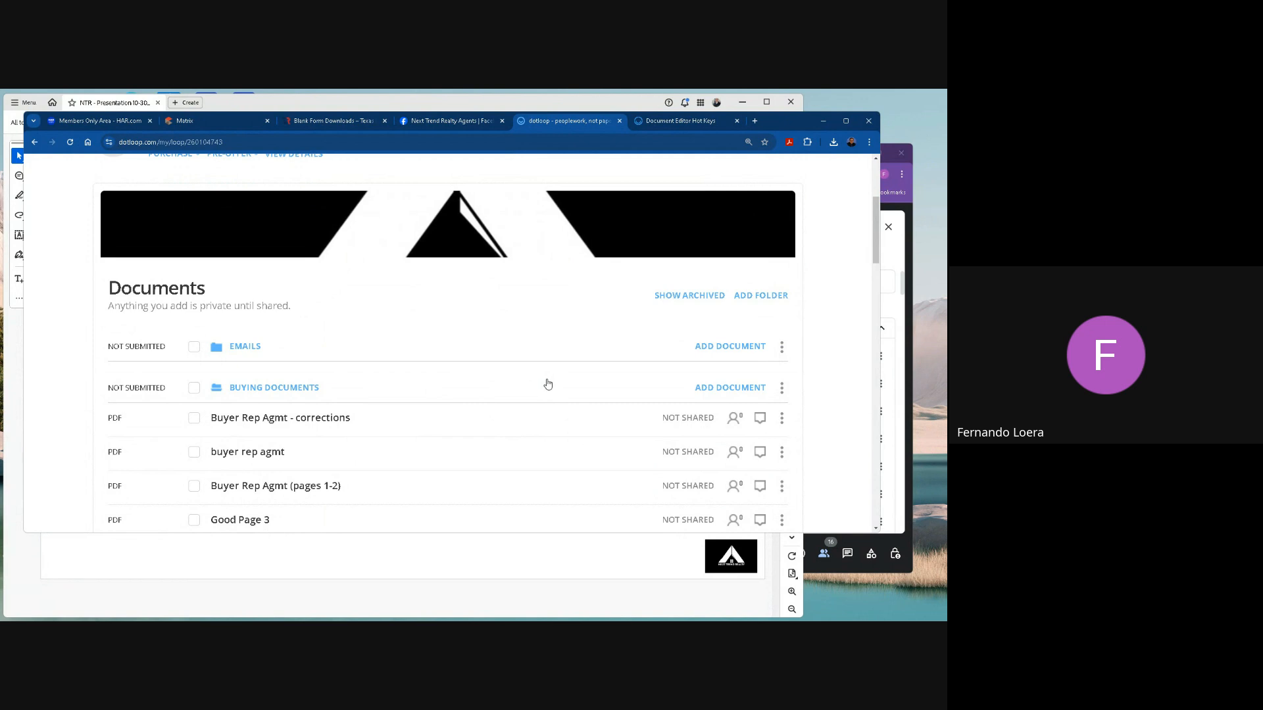
{"action": "scroll", "coordinate": [547, 384], "scroll_direction": "down", "scroll_amount": 1}
{"action": "scroll", "coordinate": [547, 384], "scroll_direction": "down", "scroll_amount": 1}
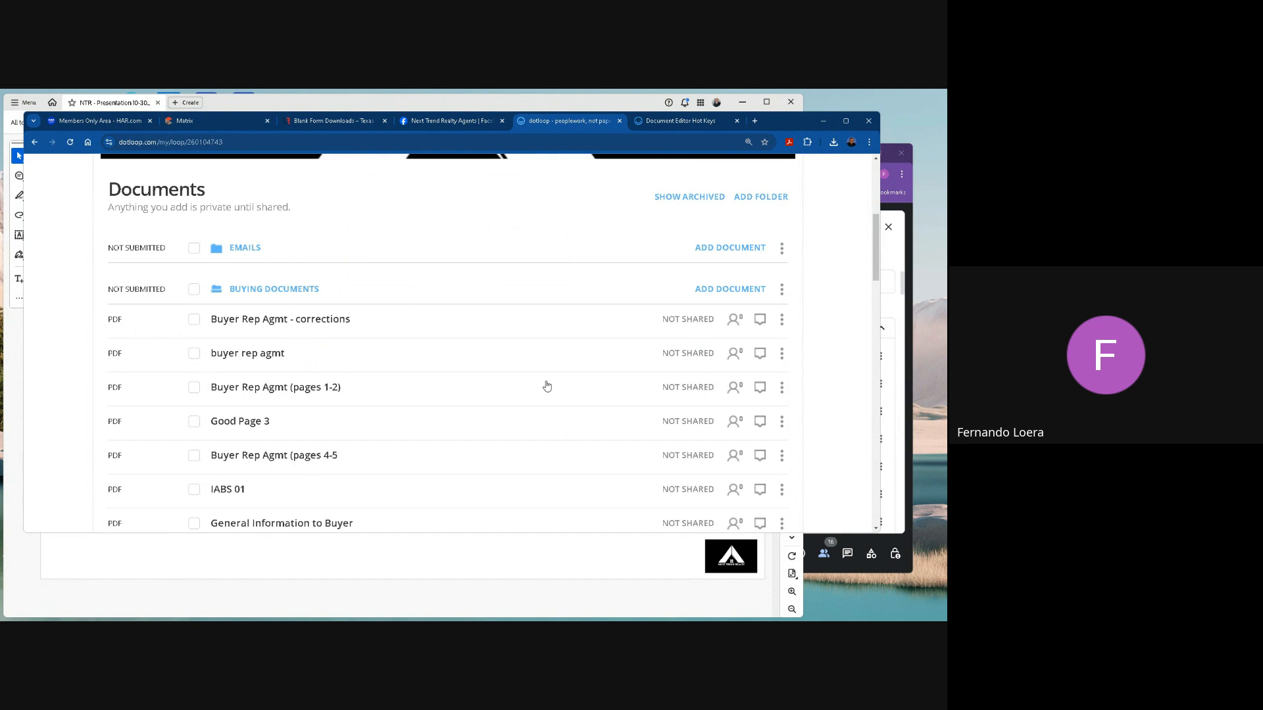
{"action": "scroll", "coordinate": [546, 381], "scroll_direction": "up", "scroll_amount": 1}
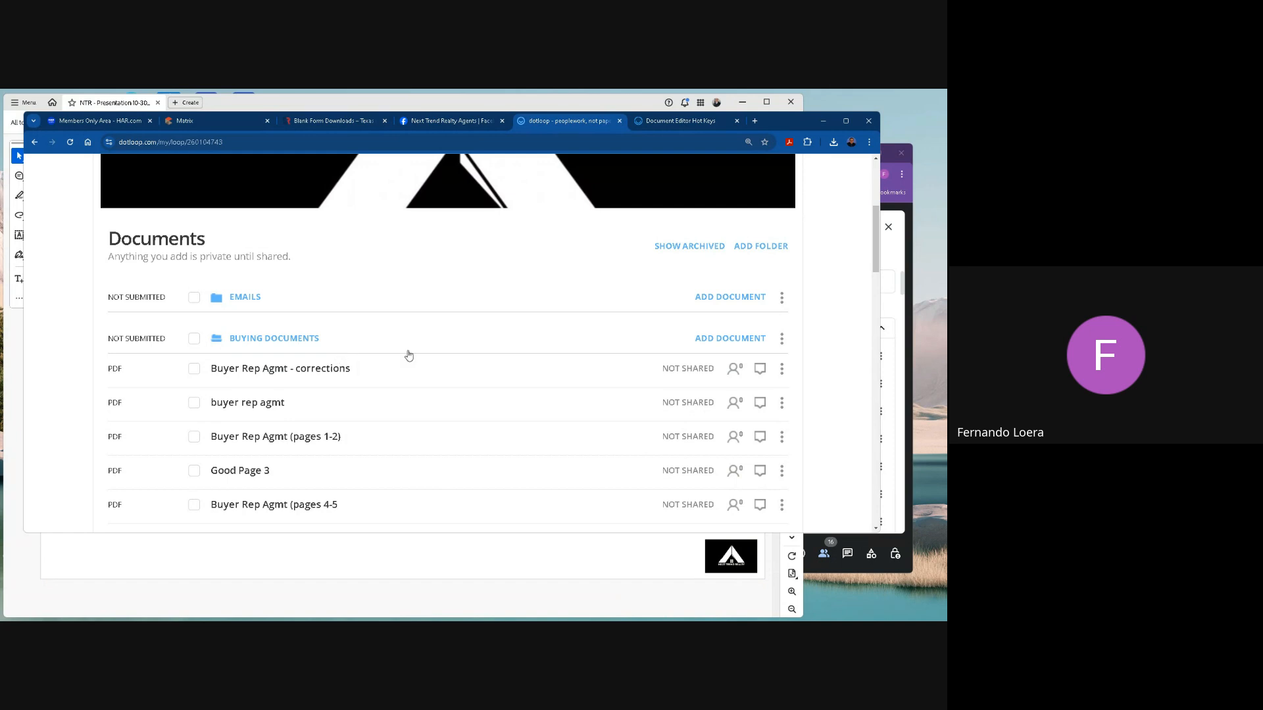
{"action": "left_click", "coordinate": [711, 298]}
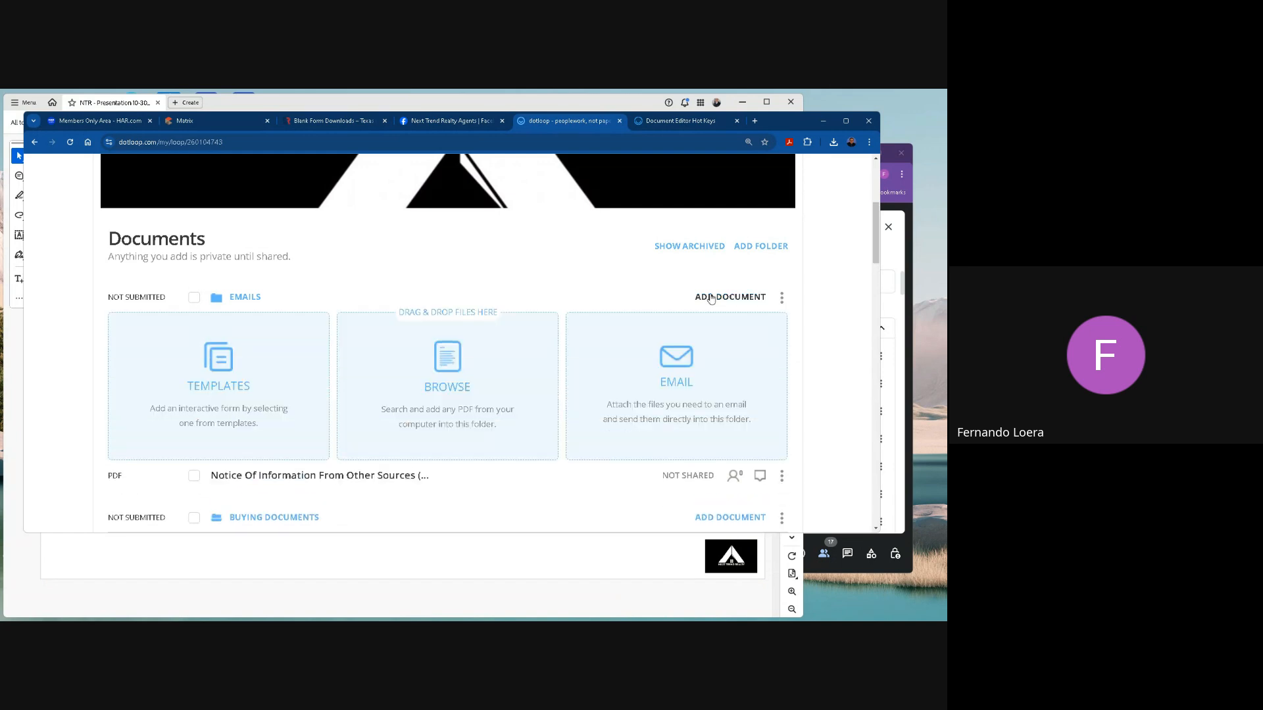
{"action": "scroll", "coordinate": [592, 447], "scroll_direction": "down", "scroll_amount": 1}
{"action": "left_click", "coordinate": [782, 428]}
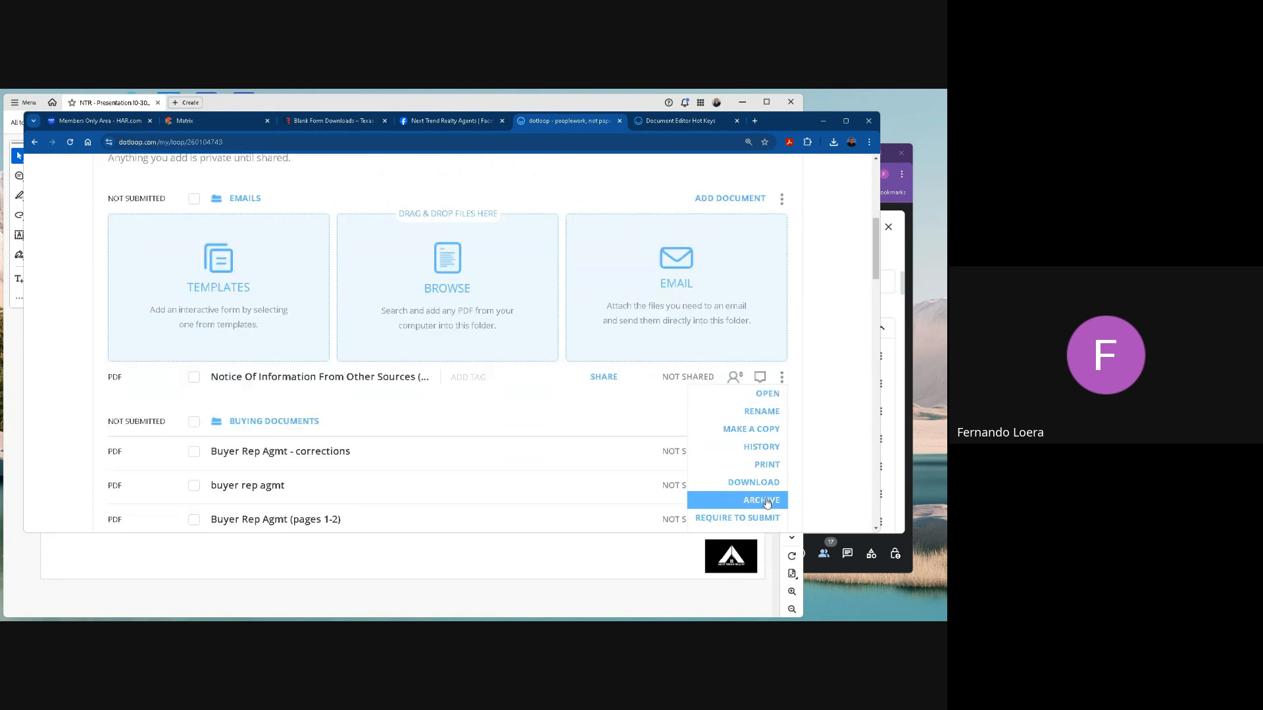
{"action": "left_click", "coordinate": [761, 501]}
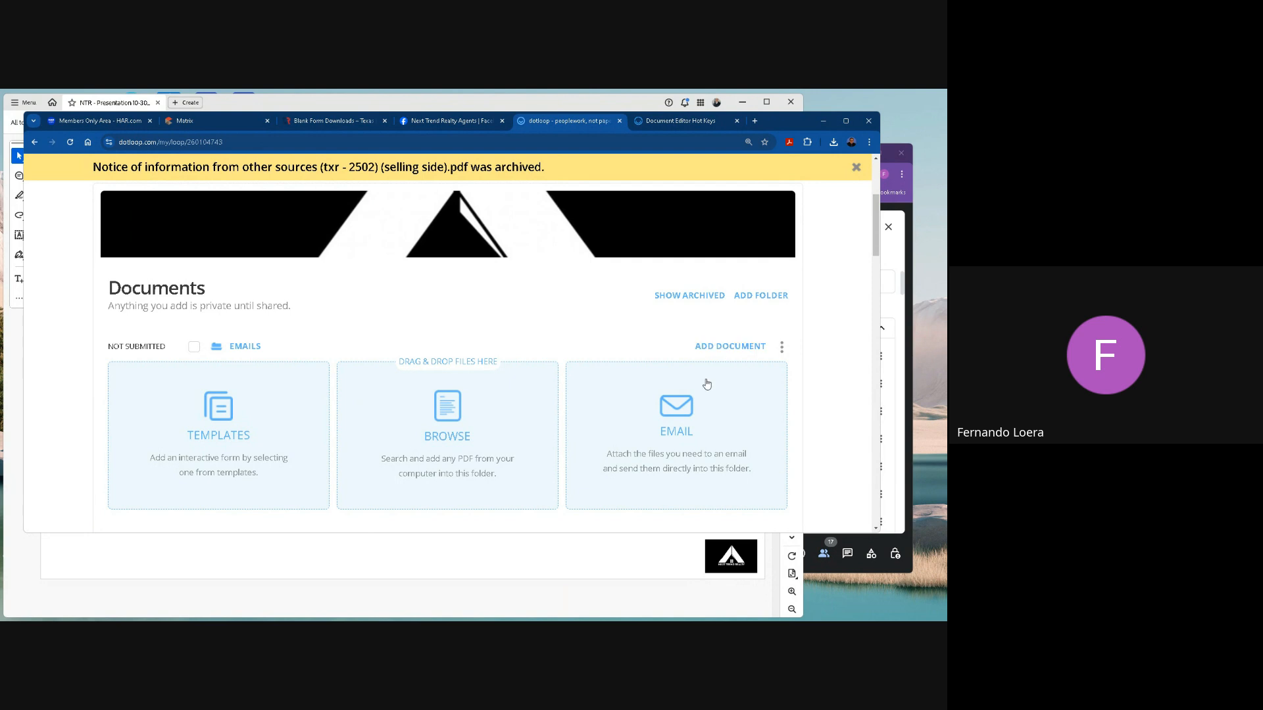
Look at the computer file browser and the template list for adding documents to the Emails folder, closing both without adding anything.
{"action": "scroll", "coordinate": [676, 414], "scroll_direction": "down", "scroll_amount": 1}
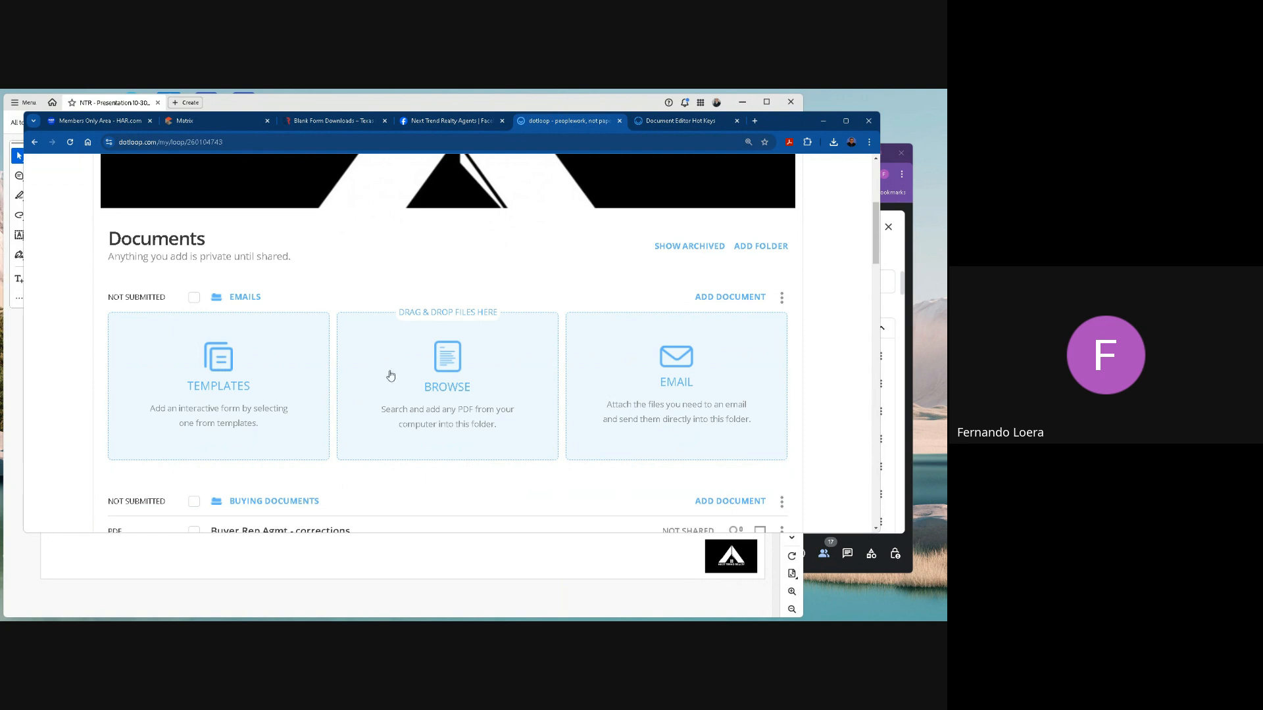
{"action": "left_click", "coordinate": [450, 362]}
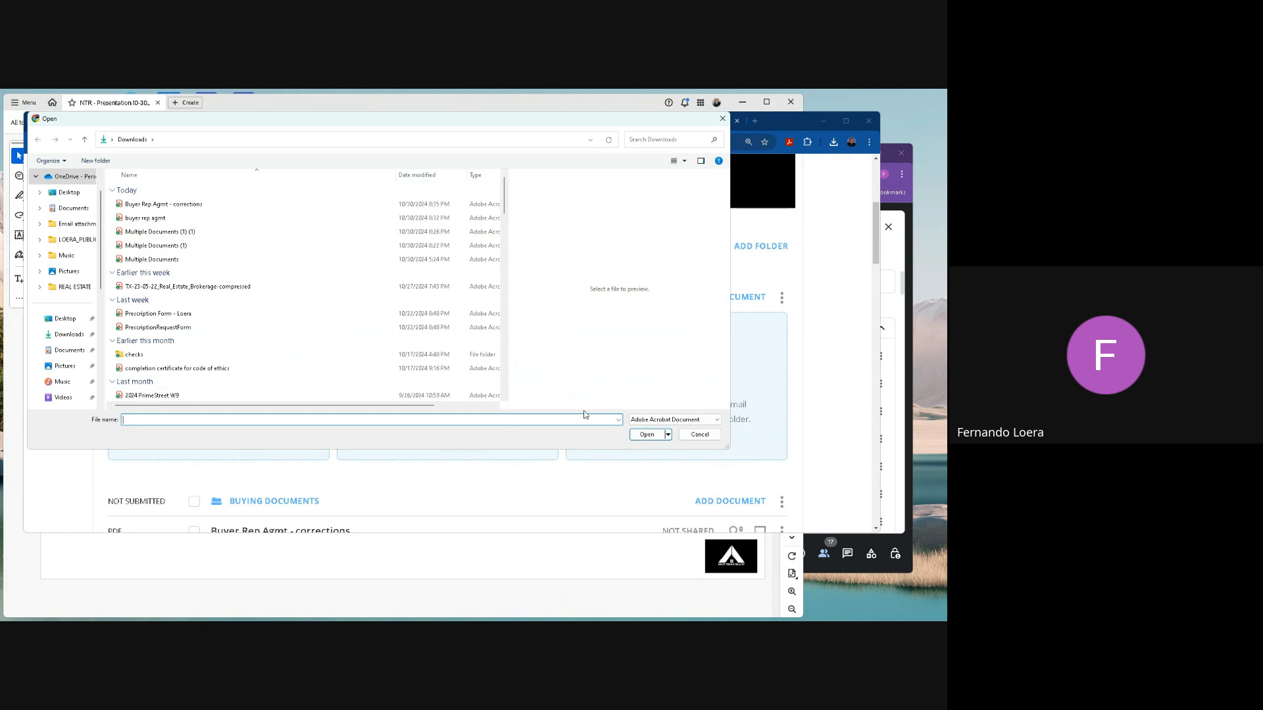
{"action": "left_click", "coordinate": [700, 435]}
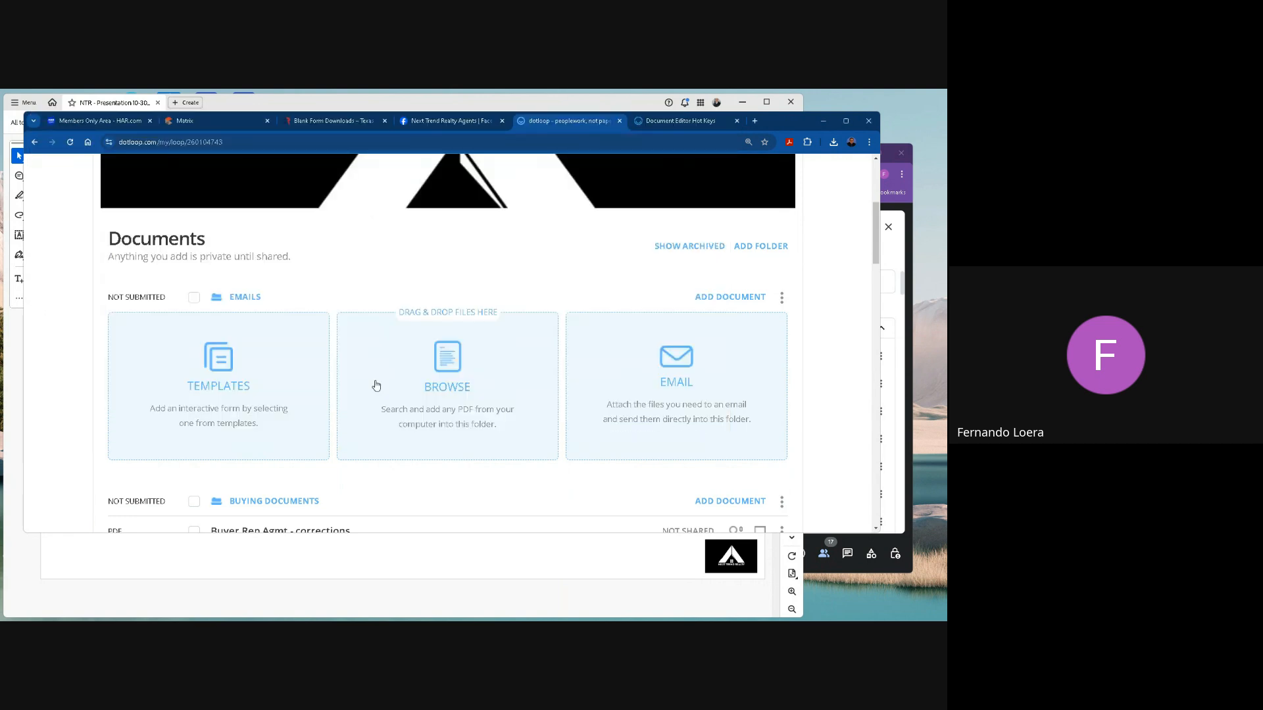
{"action": "left_click", "coordinate": [214, 361]}
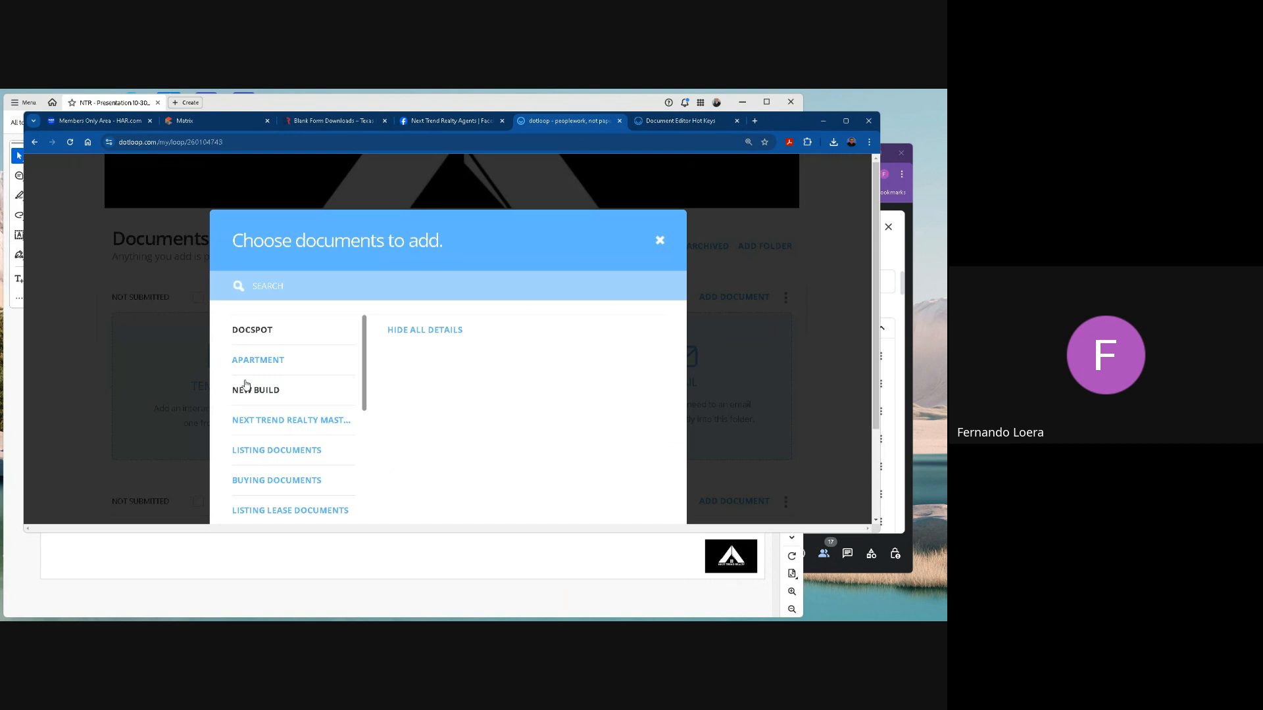
{"action": "scroll", "coordinate": [245, 385], "scroll_direction": "down", "scroll_amount": 2}
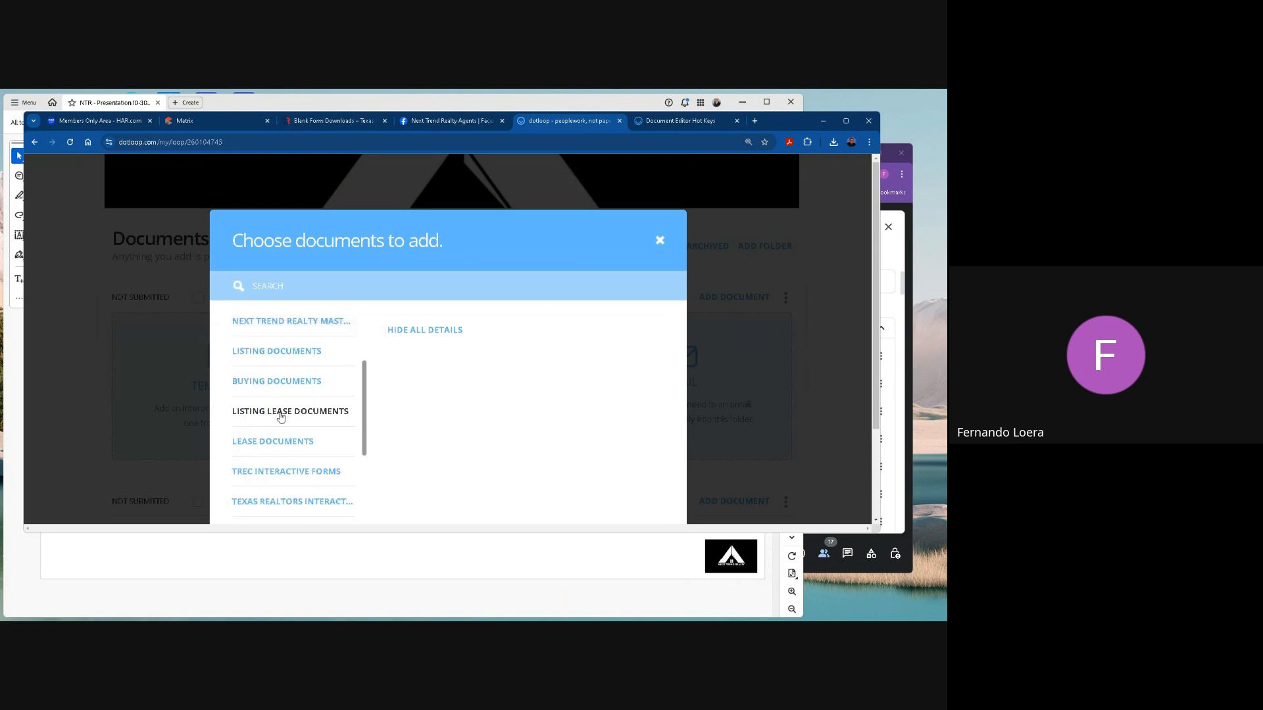
{"action": "scroll", "coordinate": [281, 415], "scroll_direction": "down", "scroll_amount": 2}
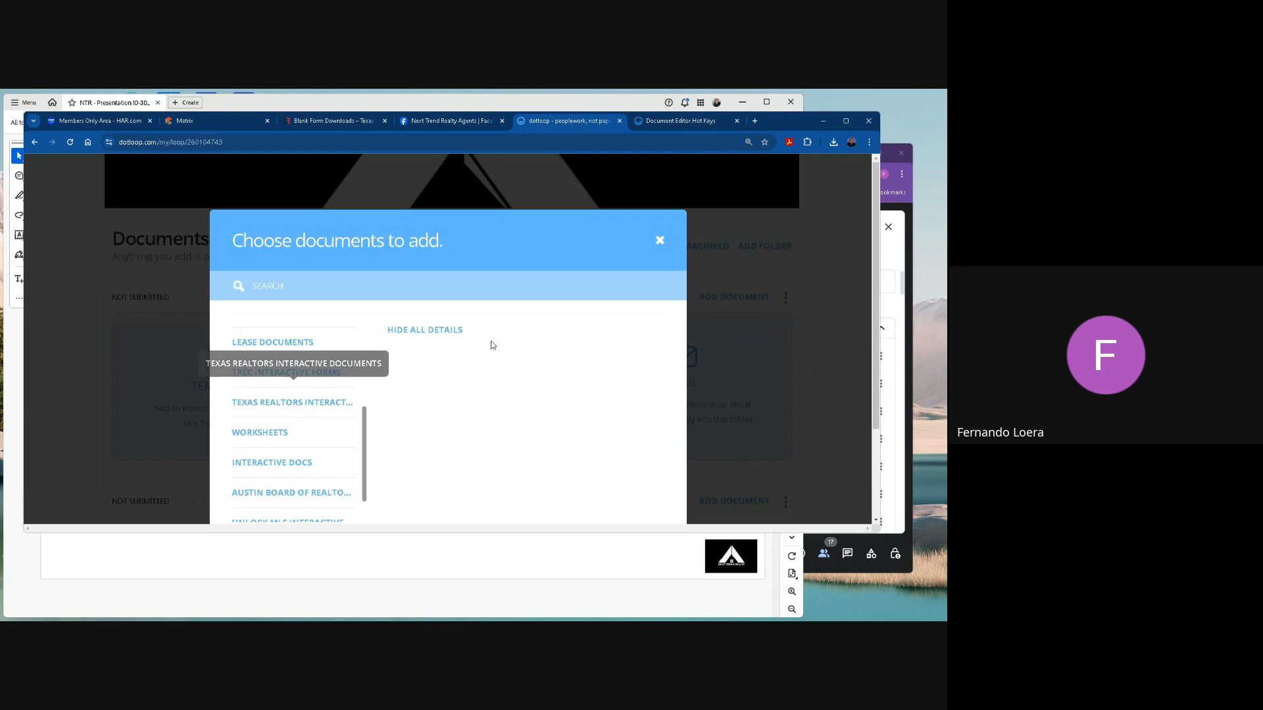
{"action": "scroll", "coordinate": [661, 240], "scroll_direction": "down", "scroll_amount": 5}
{"action": "left_click", "coordinate": [664, 240]}
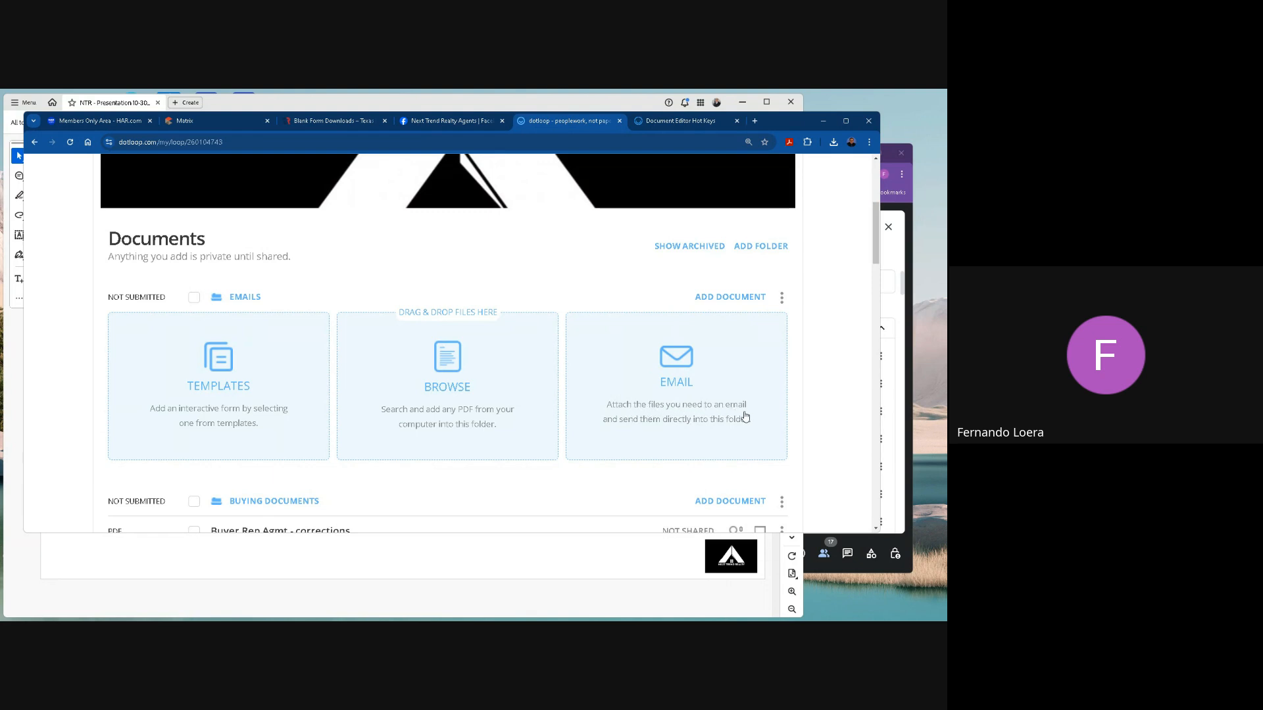
Copy the Emails folder's upload e-mail address to the clipboard and switch to the Gmail inbox.
{"action": "left_click", "coordinate": [680, 360]}
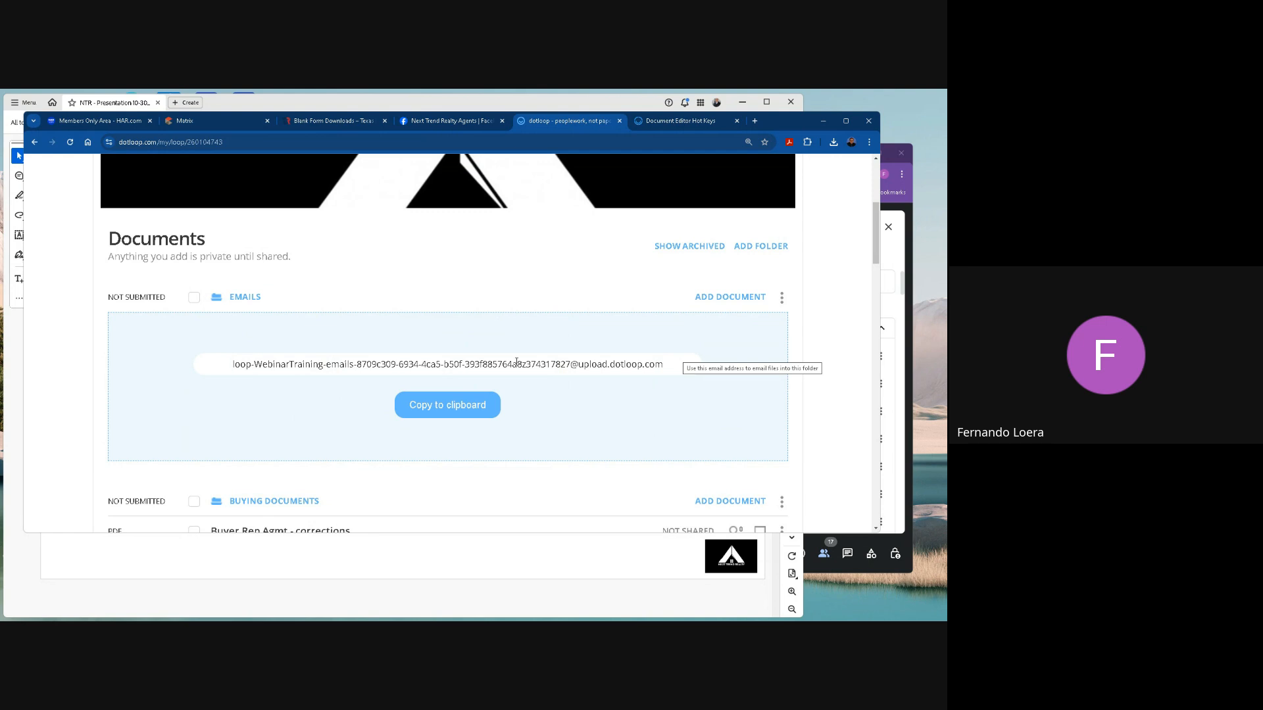
{"action": "left_click", "coordinate": [451, 409]}
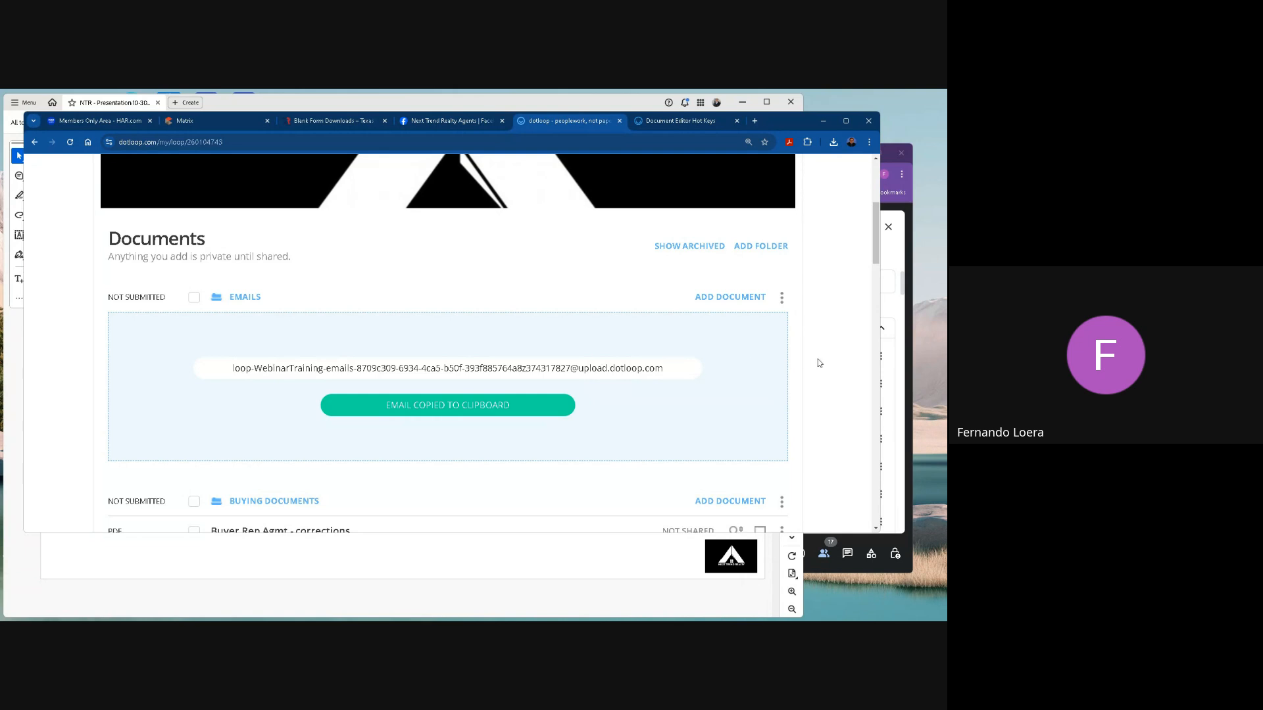
{"action": "left_click", "coordinate": [909, 372]}
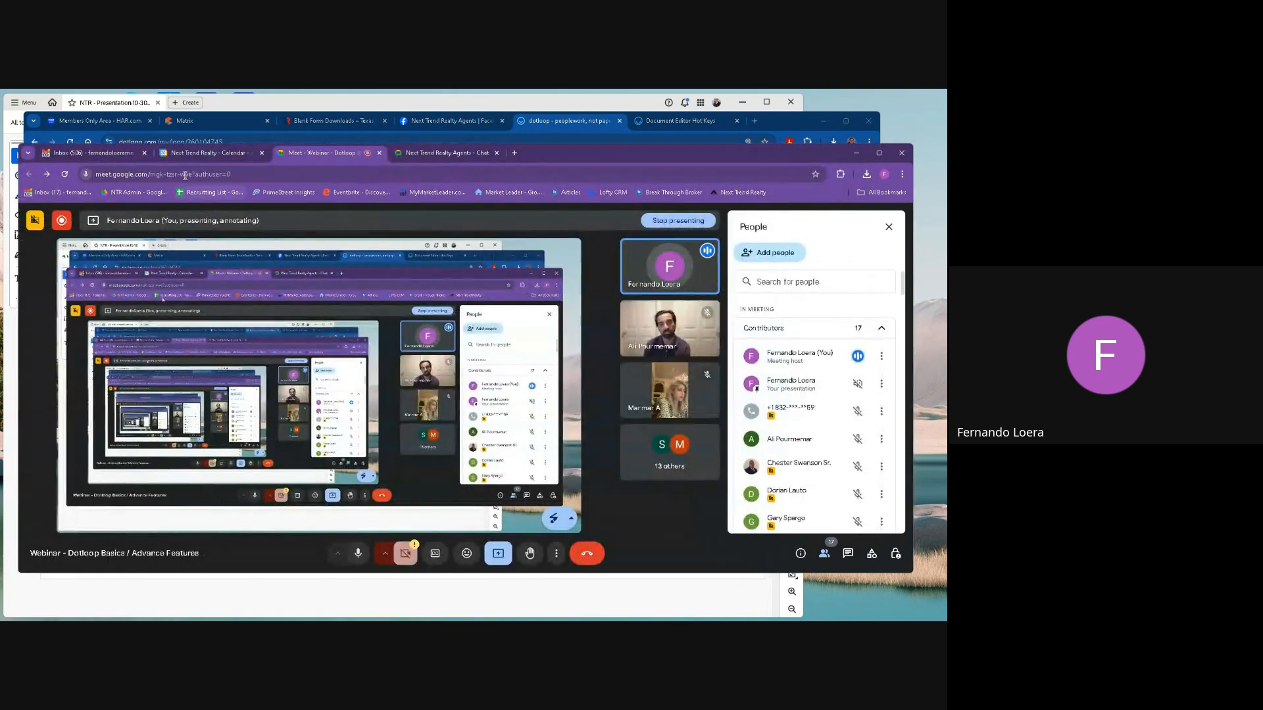
{"action": "left_click", "coordinate": [92, 153]}
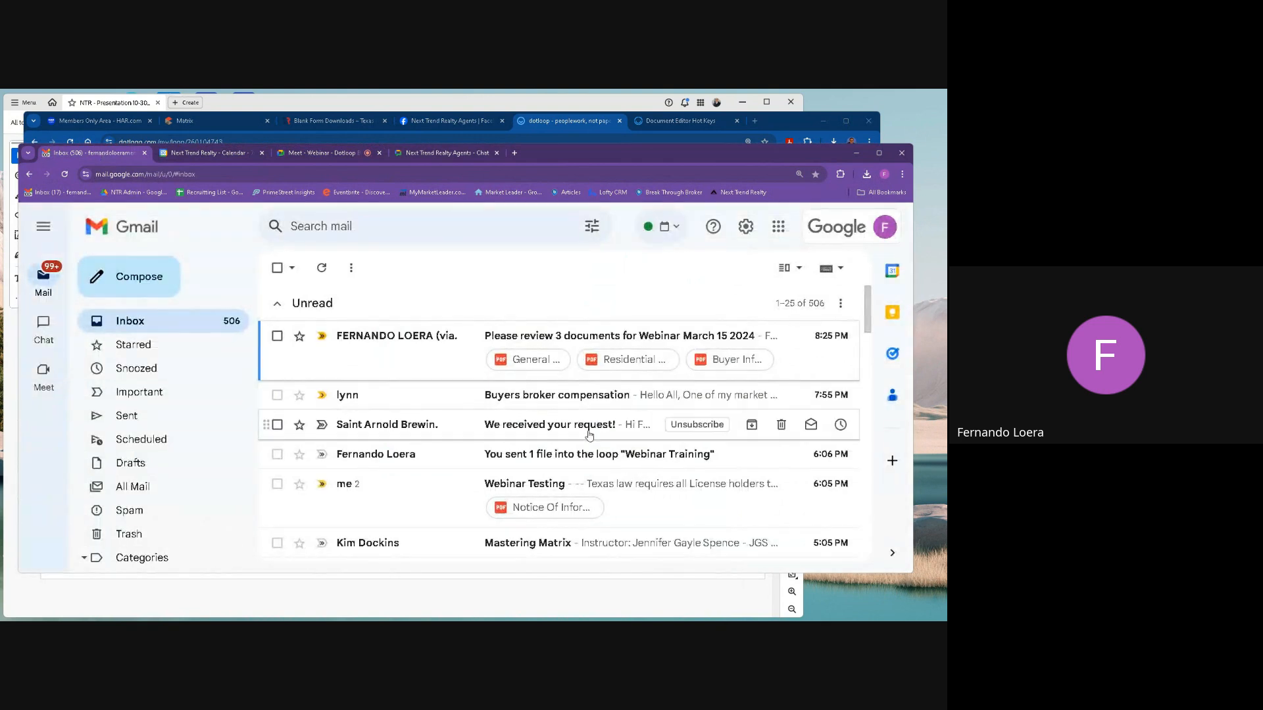
Open the Webinar Testing e-mail and examine both of its messages and the Notice Of Information attachment.
{"action": "scroll", "coordinate": [569, 485], "scroll_direction": "down", "scroll_amount": 1}
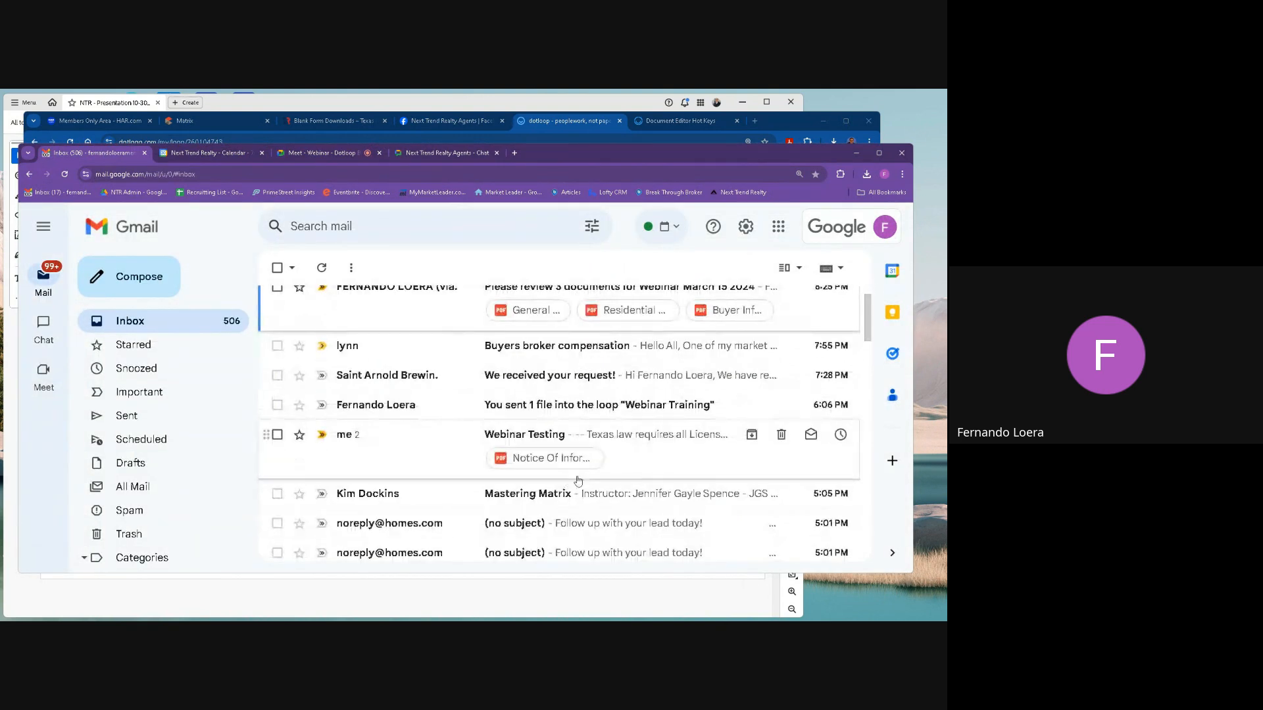
{"action": "left_click", "coordinate": [616, 436]}
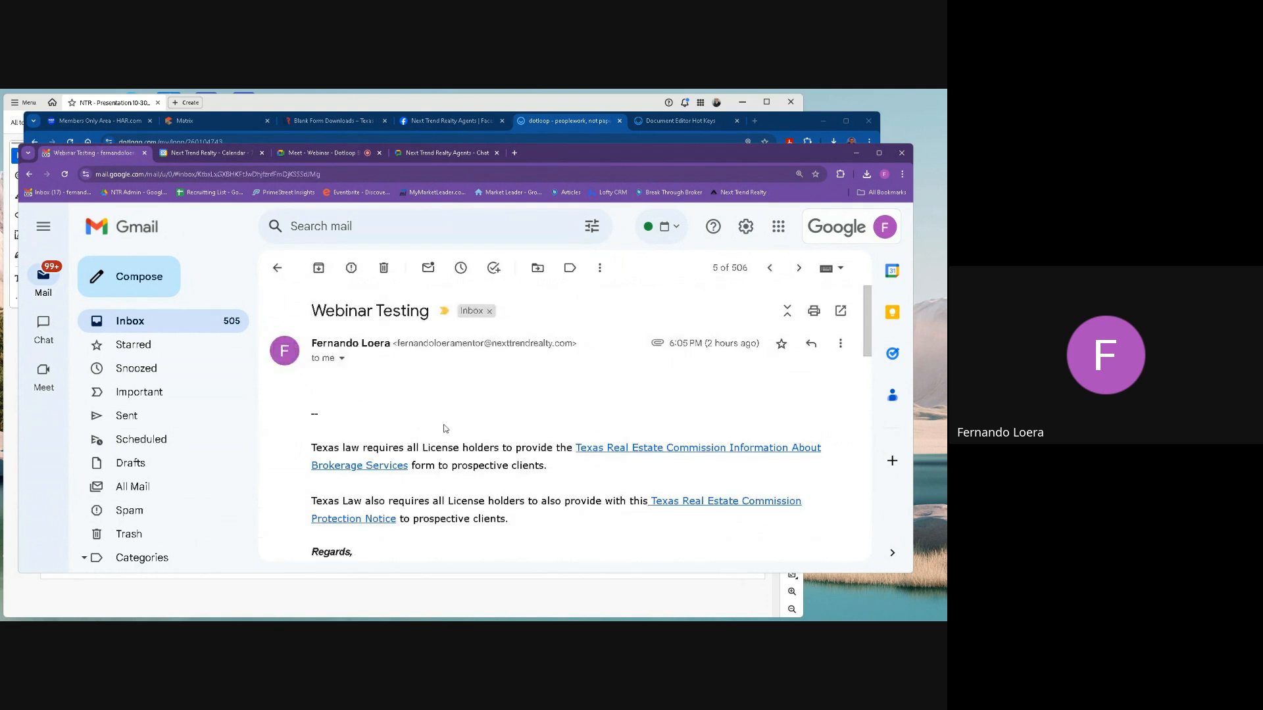
{"action": "scroll", "coordinate": [440, 405], "scroll_direction": "down", "scroll_amount": 8}
{"action": "scroll", "coordinate": [440, 405], "scroll_direction": "down", "scroll_amount": 1}
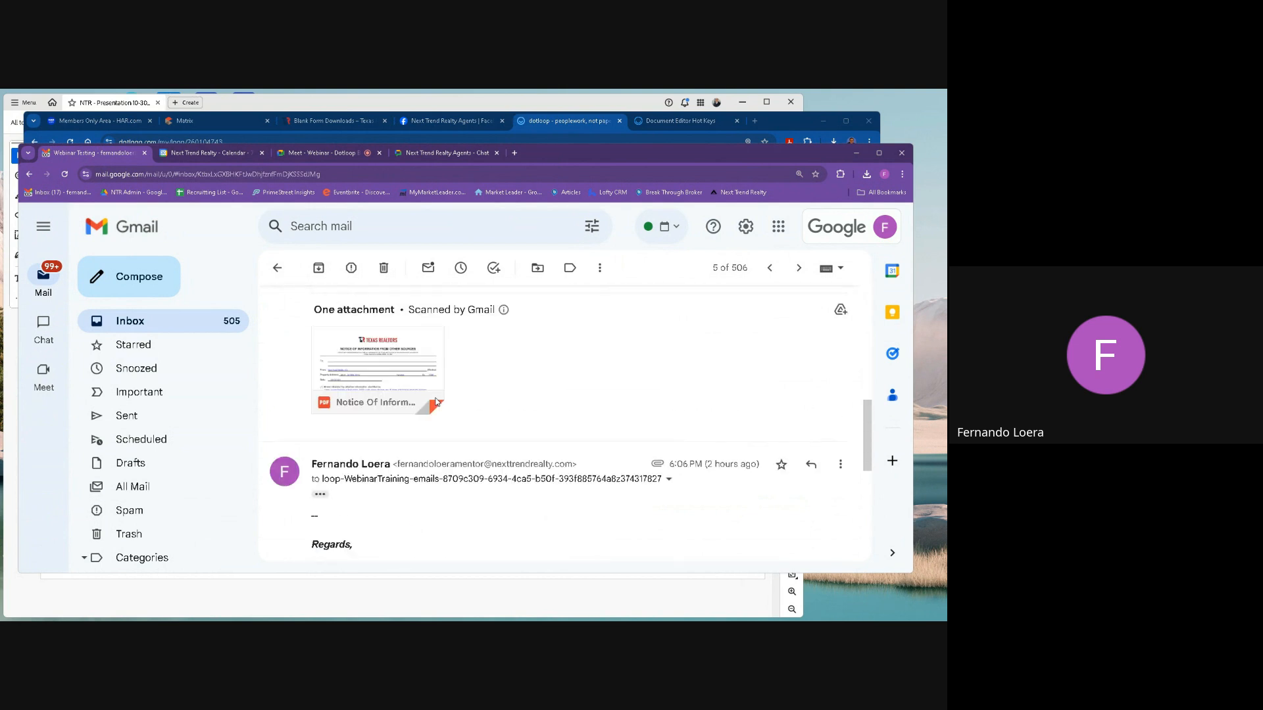
{"action": "scroll", "coordinate": [408, 408], "scroll_direction": "up", "scroll_amount": 1}
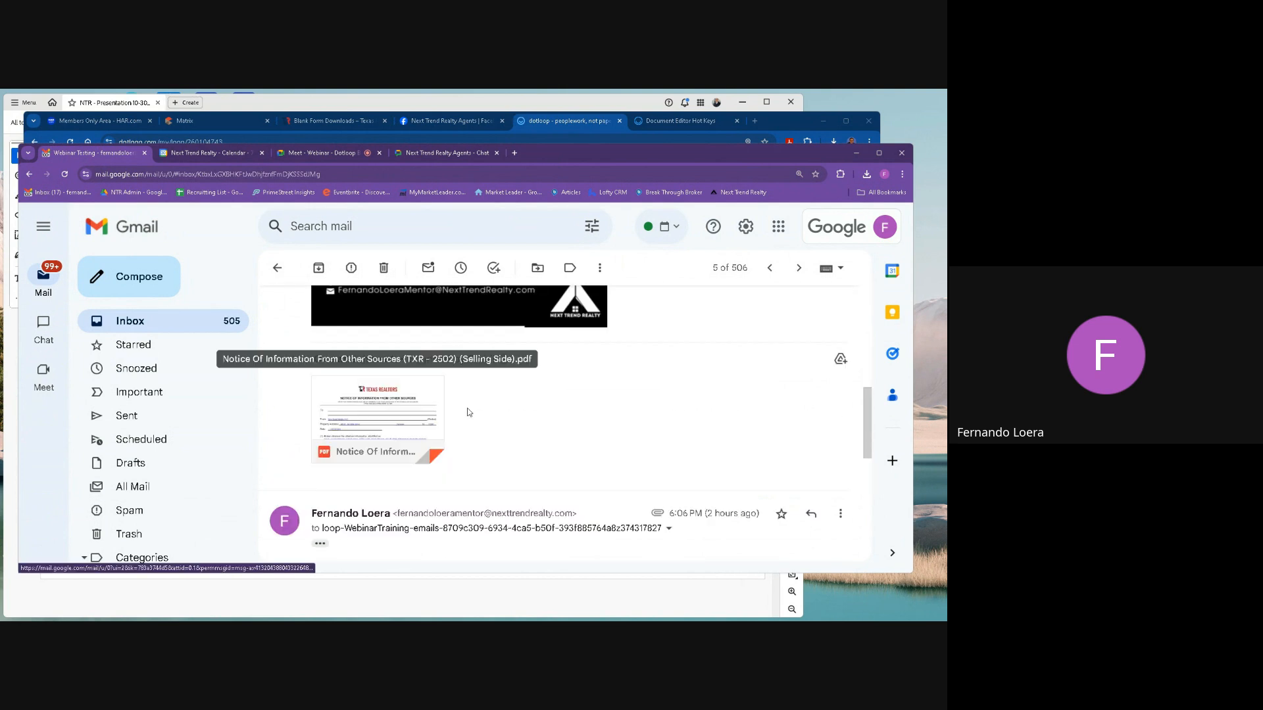
{"action": "scroll", "coordinate": [474, 412], "scroll_direction": "up", "scroll_amount": 3}
{"action": "scroll", "coordinate": [475, 412], "scroll_direction": "down", "scroll_amount": 3}
{"action": "scroll", "coordinate": [514, 406], "scroll_direction": "up", "scroll_amount": 1}
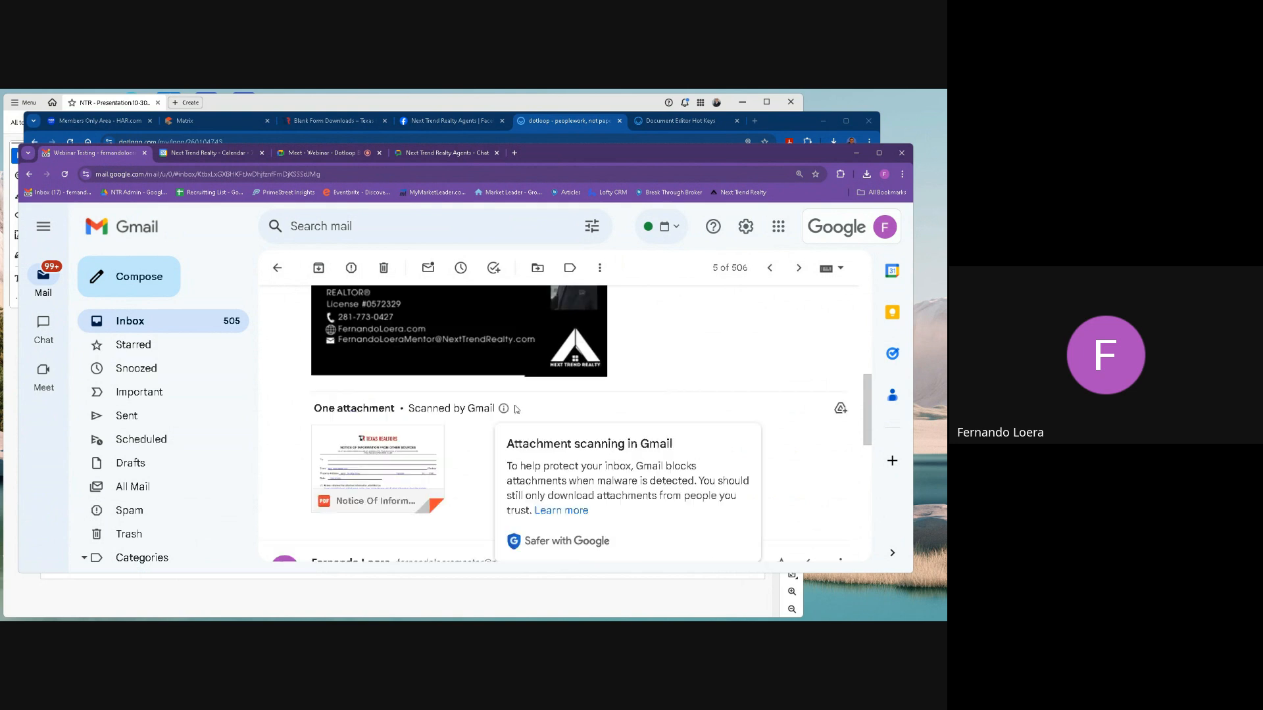
{"action": "scroll", "coordinate": [699, 425], "scroll_direction": "up", "scroll_amount": 2}
{"action": "scroll", "coordinate": [701, 427], "scroll_direction": "up", "scroll_amount": 4}
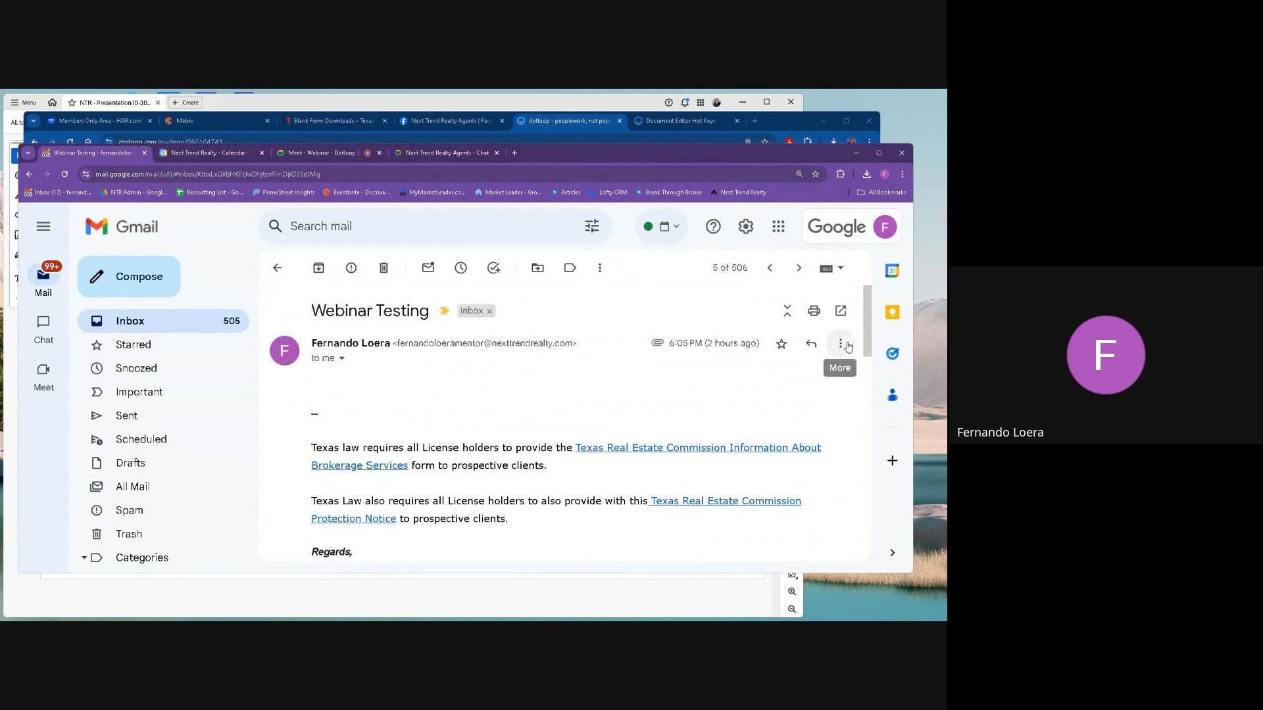
{"action": "scroll", "coordinate": [724, 478], "scroll_direction": "down", "scroll_amount": 5}
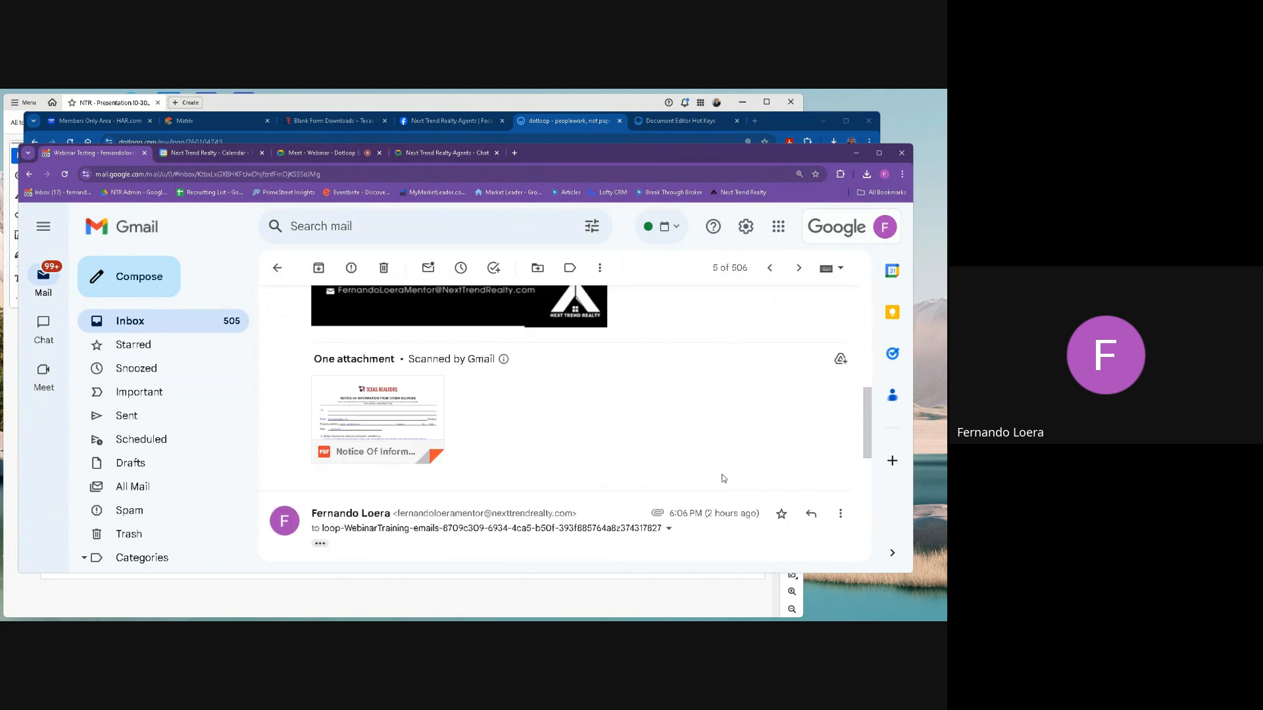
{"action": "scroll", "coordinate": [724, 478], "scroll_direction": "up", "scroll_amount": 3}
{"action": "scroll", "coordinate": [761, 459], "scroll_direction": "down", "scroll_amount": 7}
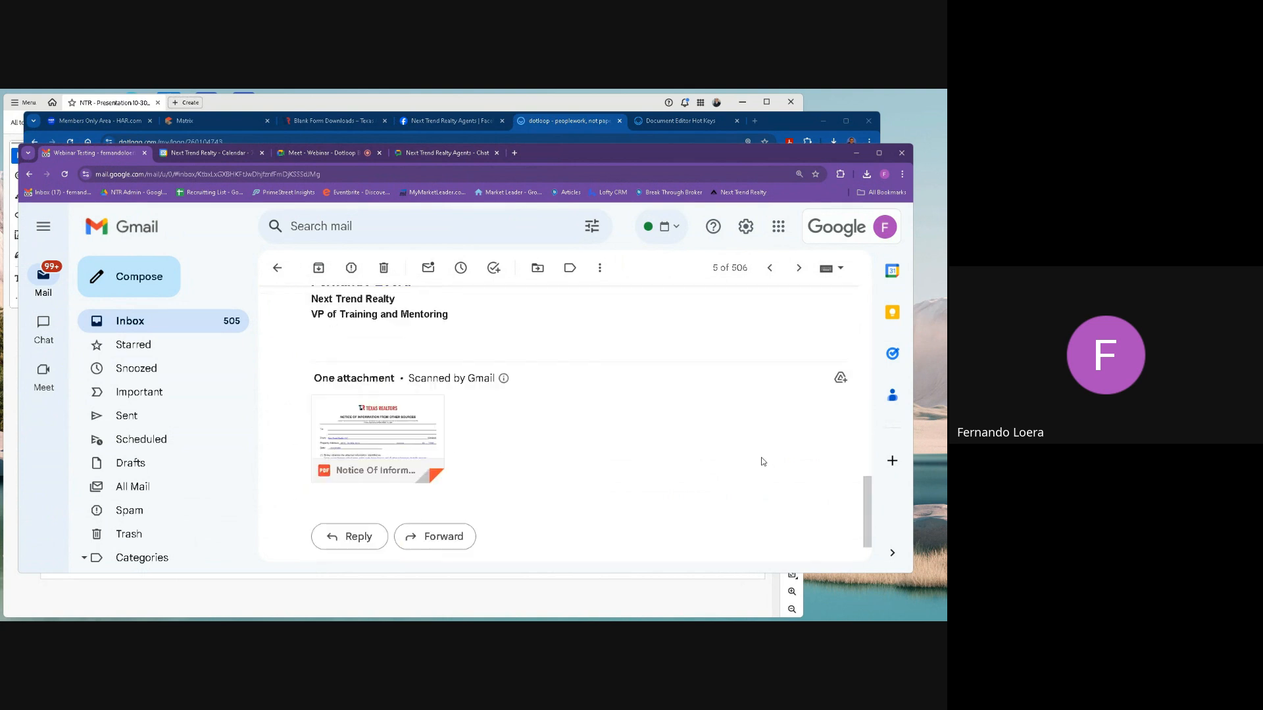
{"action": "scroll", "coordinate": [761, 460], "scroll_direction": "down", "scroll_amount": 1}
{"action": "scroll", "coordinate": [761, 460], "scroll_direction": "up", "scroll_amount": 1}
{"action": "scroll", "coordinate": [794, 368], "scroll_direction": "down", "scroll_amount": 2}
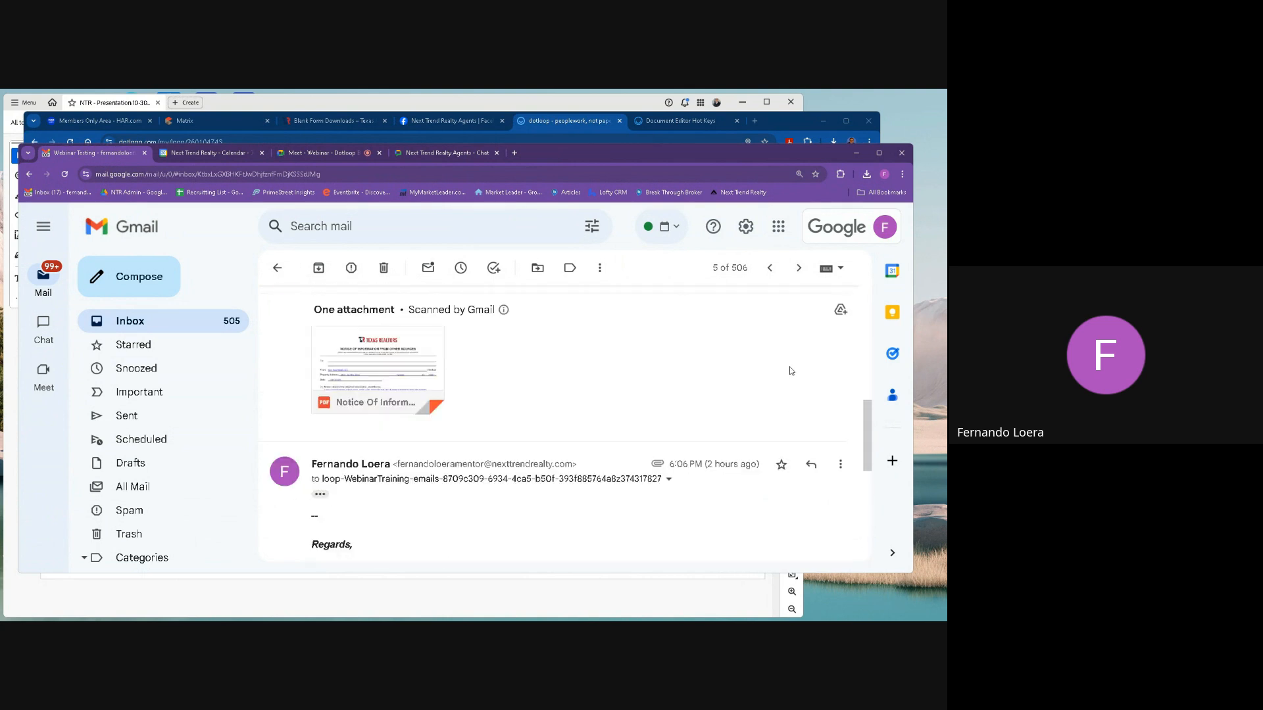
Start forwarding the second Webinar Testing message to the copied loop upload address, with the sender's own company address in Cc.
{"action": "left_click", "coordinate": [842, 417]}
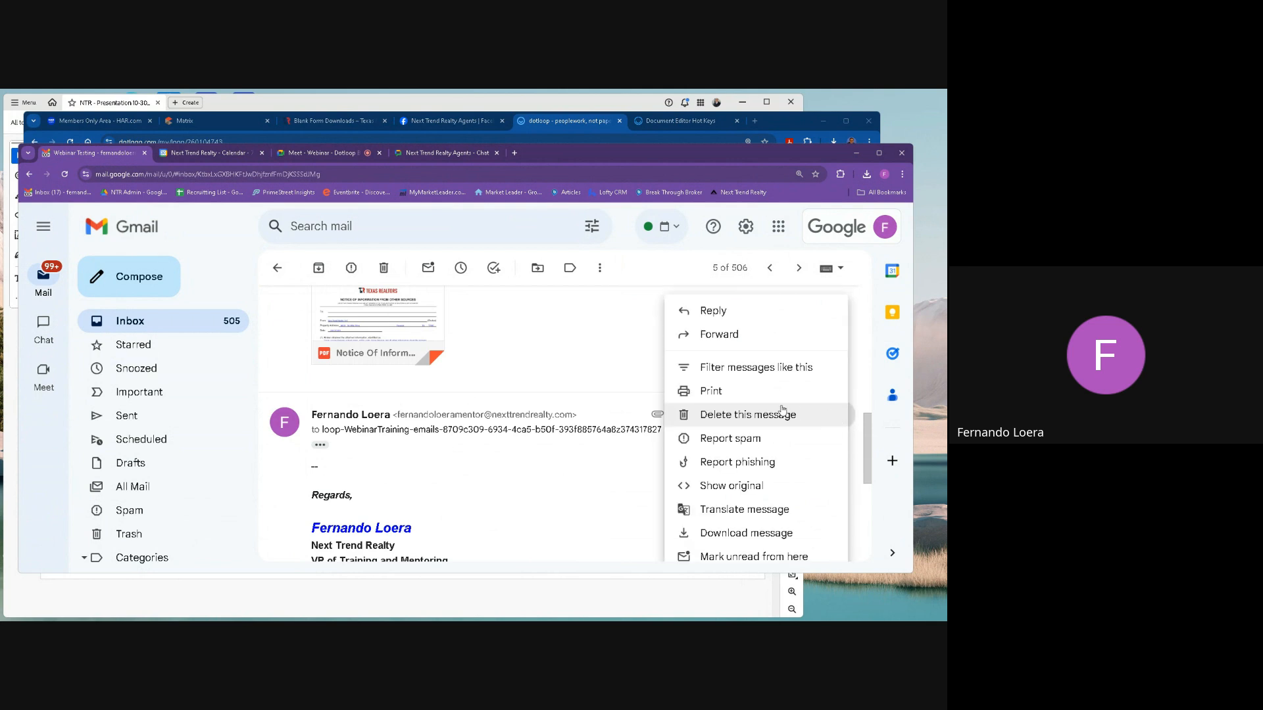
{"action": "left_click", "coordinate": [718, 335]}
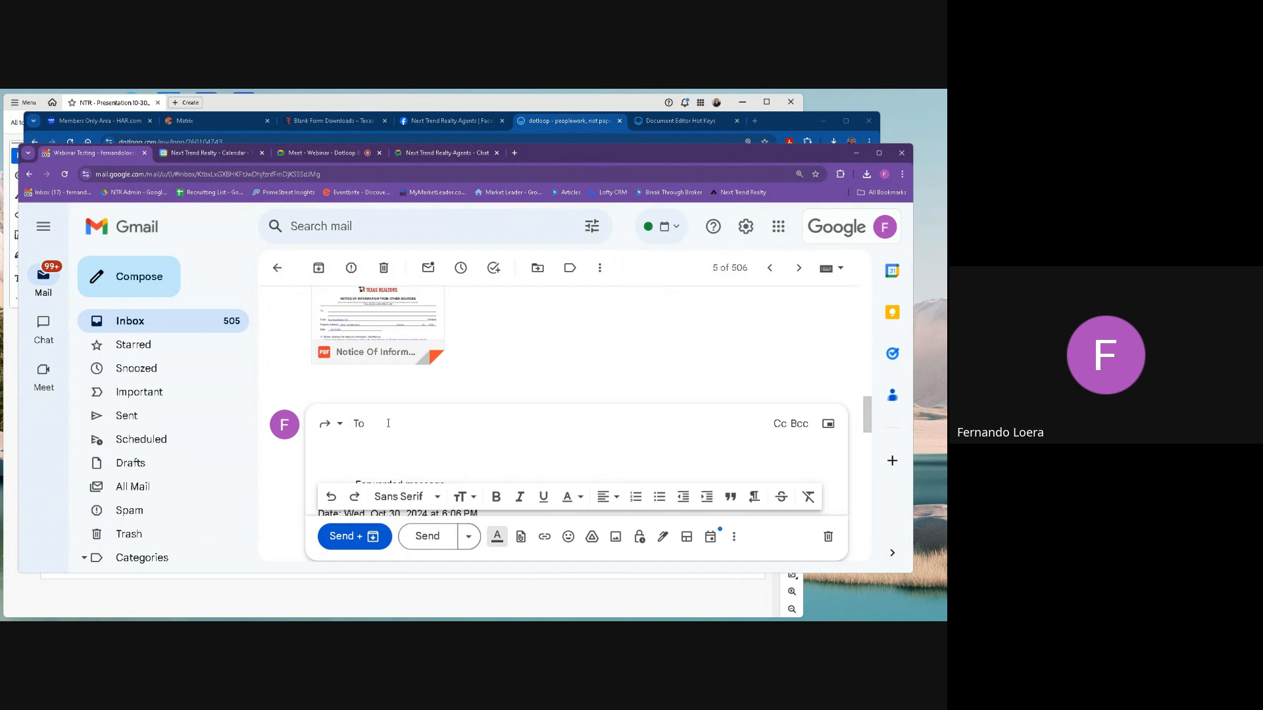
{"action": "key", "text": "ctrl+v"}
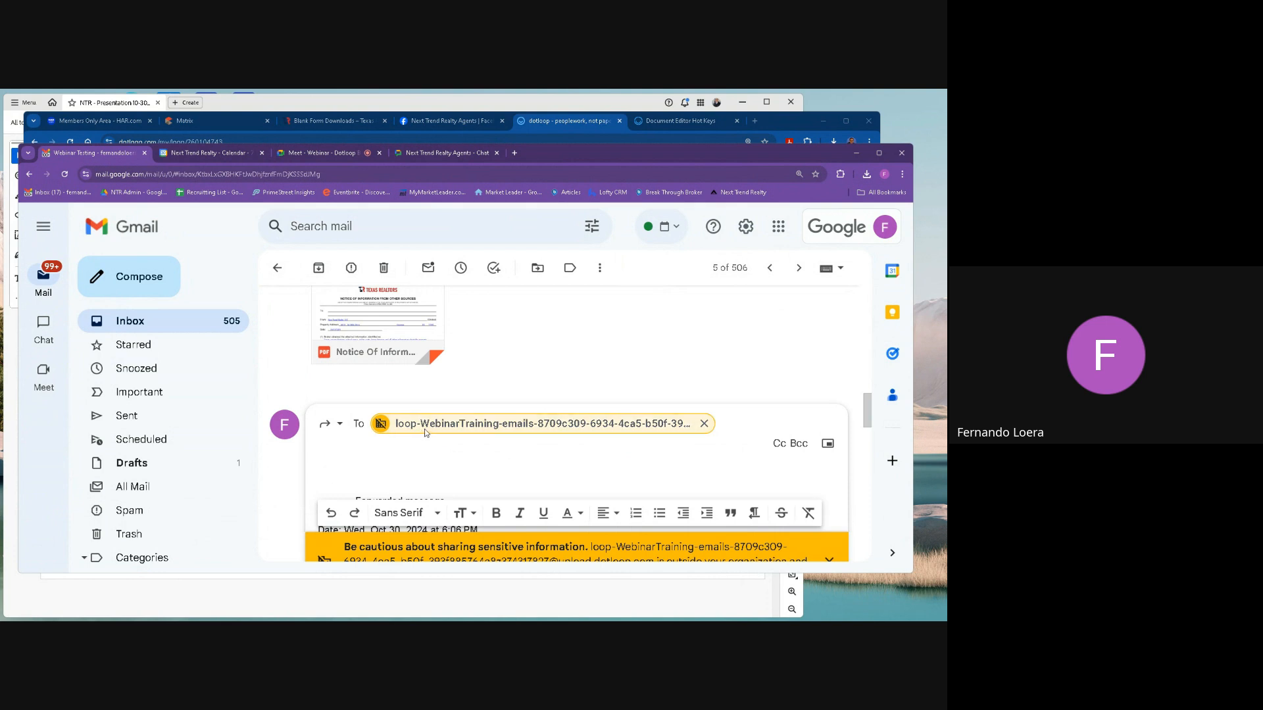
{"action": "mouse_move", "coordinate": [415, 433]}
{"action": "left_click", "coordinate": [780, 443]}
{"action": "type", "text": "Fer"}
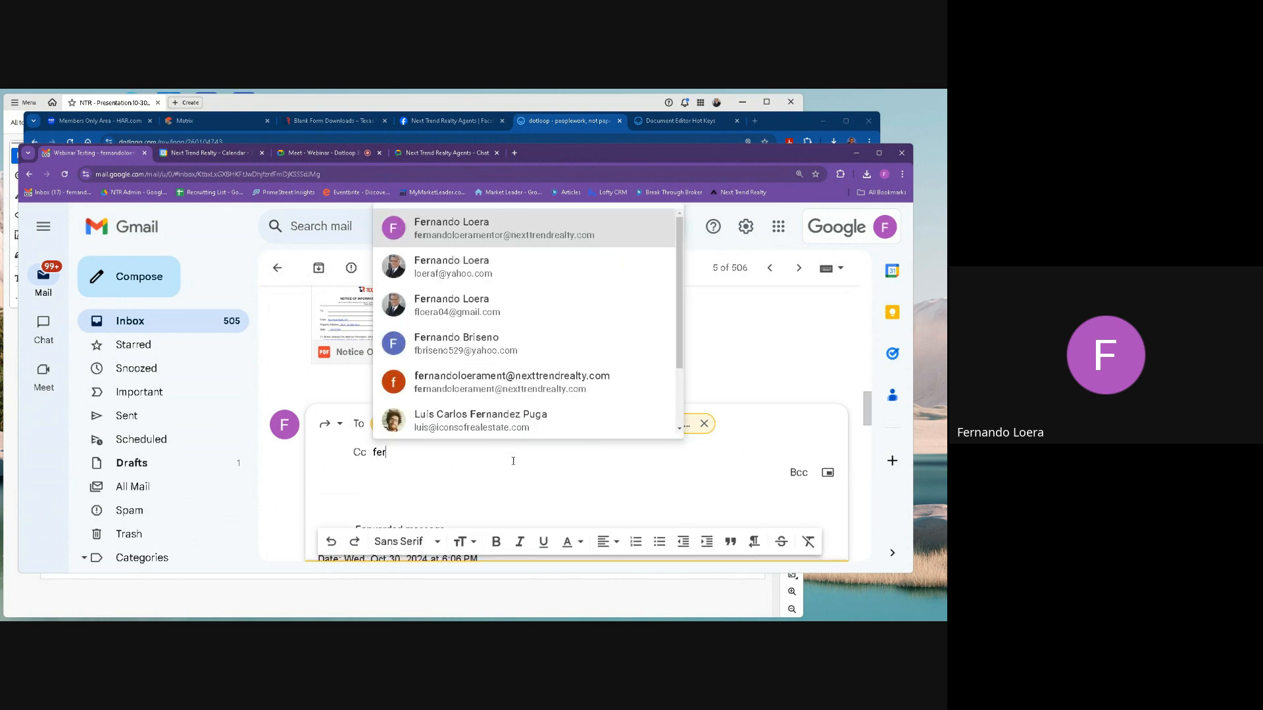
{"action": "key", "text": "Return"}
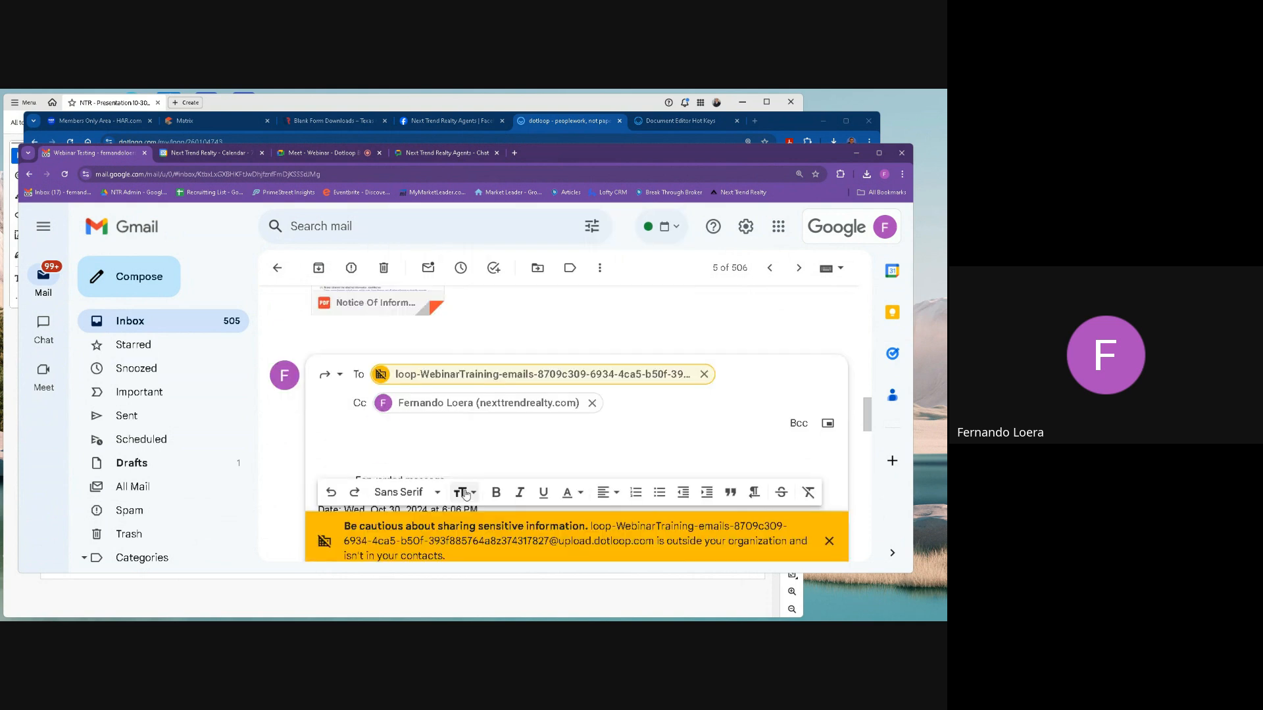
Check the forwarded message's Notice Of Information attachment, send it to the loop upload address and archive the conversation.
{"action": "scroll", "coordinate": [380, 397], "scroll_direction": "down", "scroll_amount": 5}
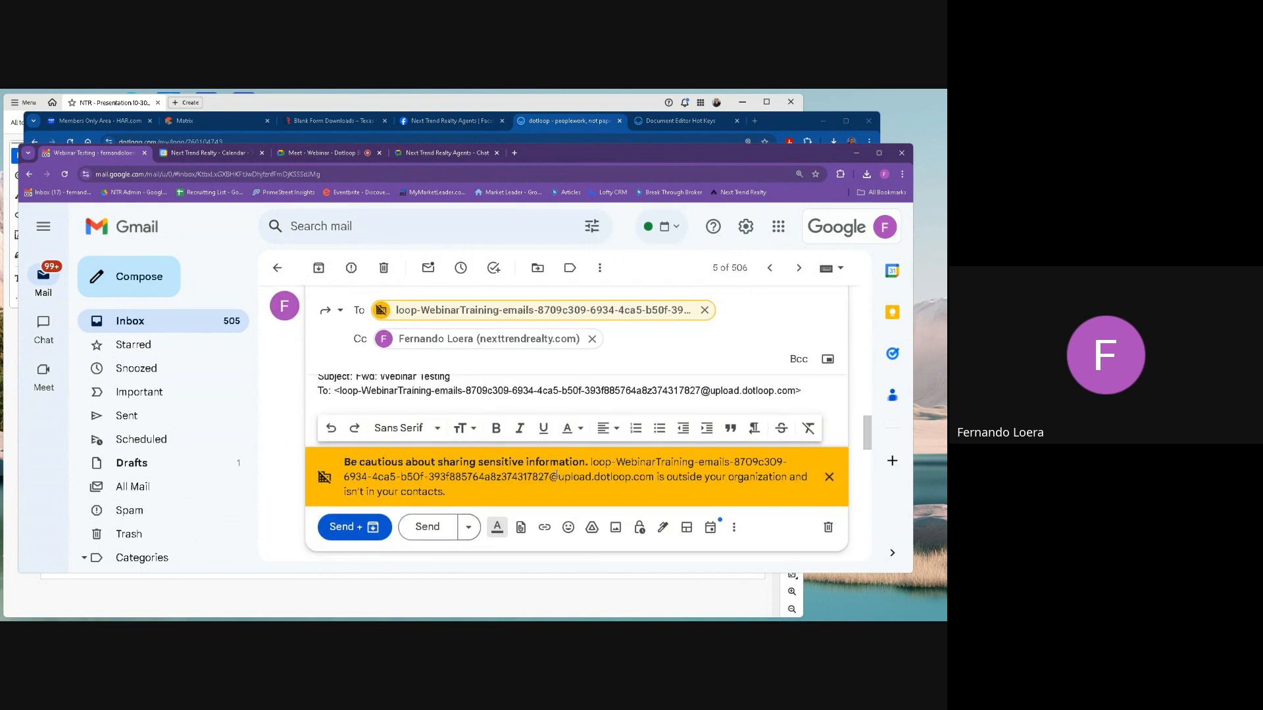
{"action": "scroll", "coordinate": [583, 474], "scroll_direction": "down", "scroll_amount": 3}
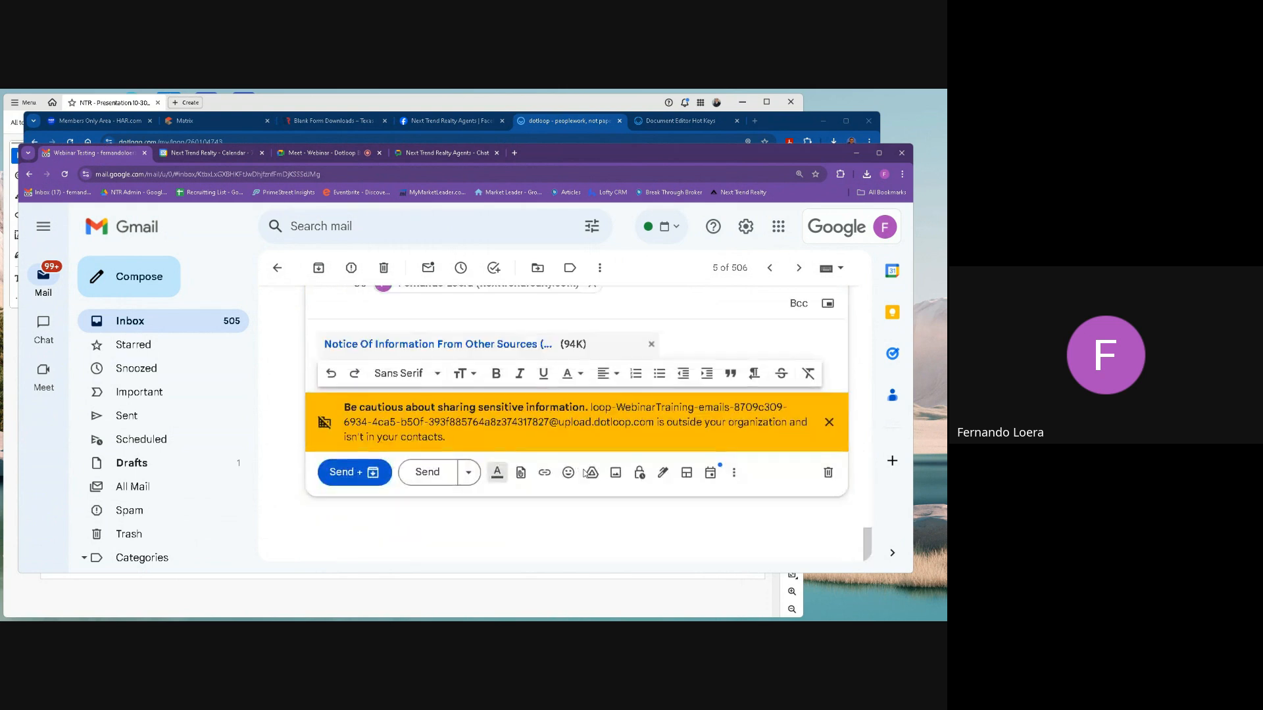
{"action": "scroll", "coordinate": [429, 485], "scroll_direction": "up", "scroll_amount": 1}
{"action": "scroll", "coordinate": [421, 485], "scroll_direction": "down", "scroll_amount": 1}
{"action": "scroll", "coordinate": [389, 458], "scroll_direction": "up", "scroll_amount": 2}
{"action": "scroll", "coordinate": [389, 458], "scroll_direction": "down", "scroll_amount": 1}
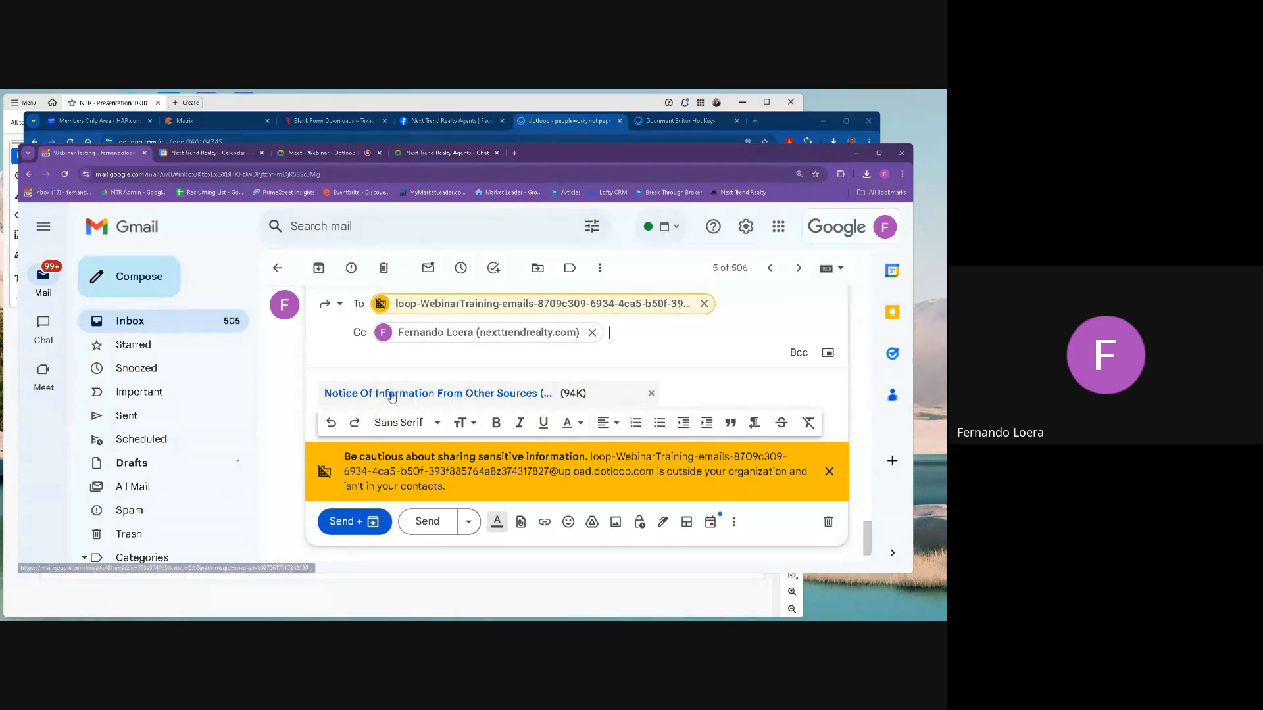
{"action": "left_click", "coordinate": [347, 523]}
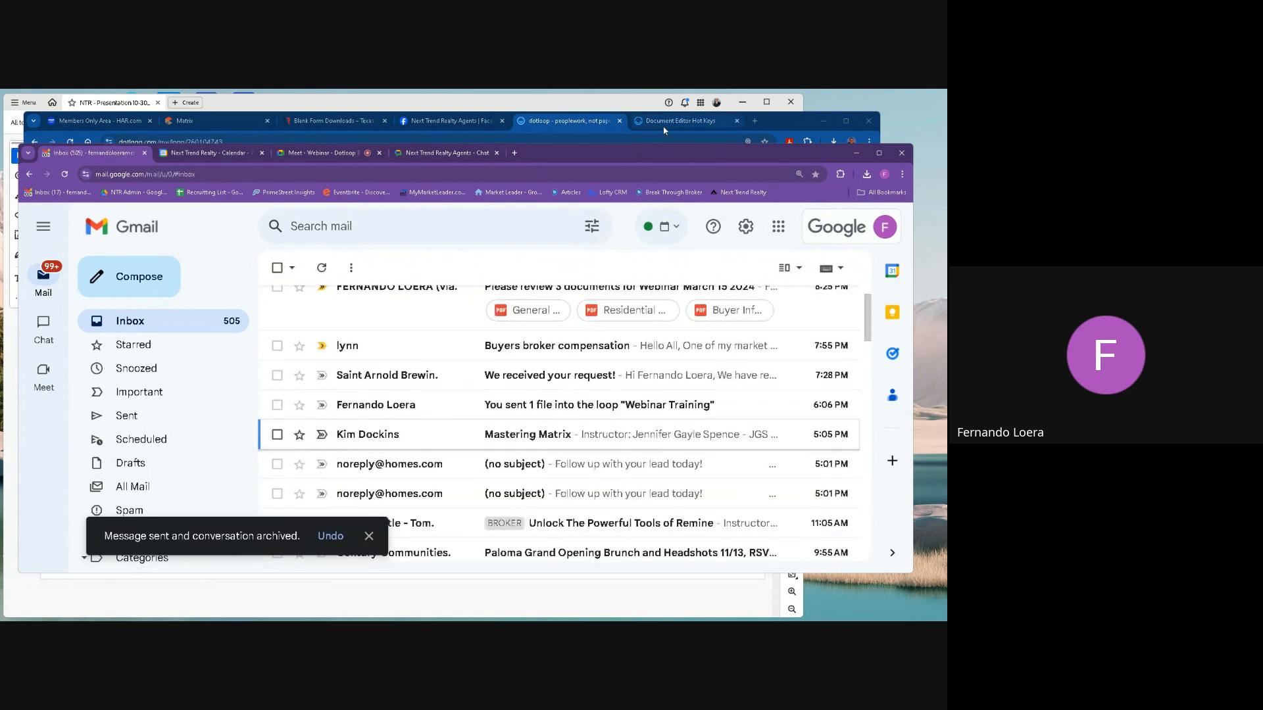
Check the dotloop Emails folder for the forwarded Notice Of Information document, view Gmail's sent messages, and return to dotloop.
{"action": "left_click", "coordinate": [557, 123]}
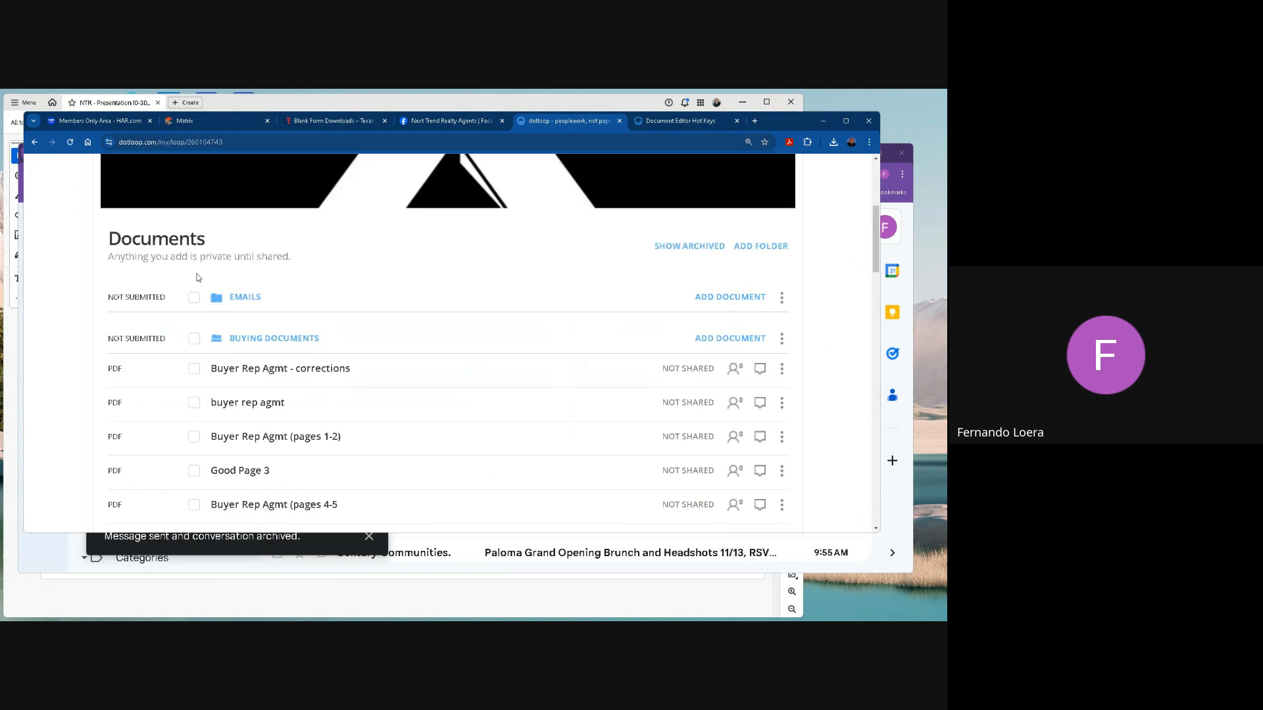
{"action": "left_click", "coordinate": [245, 297]}
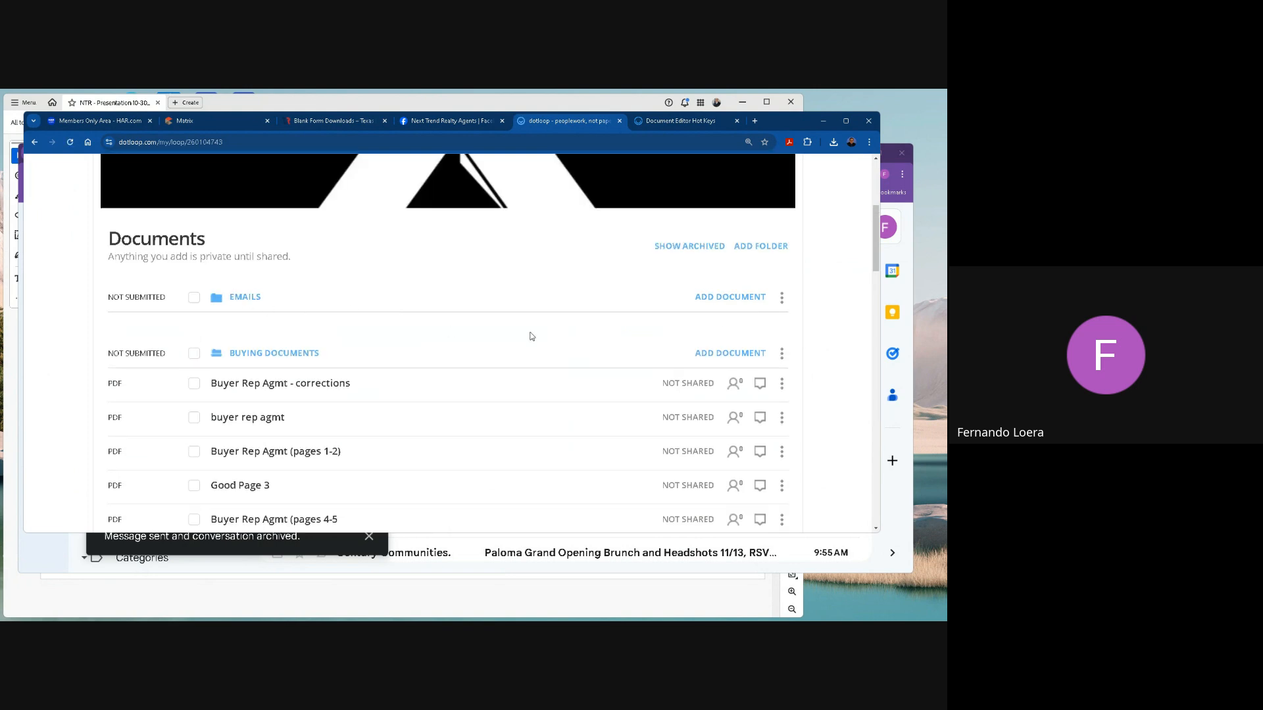
{"action": "left_click", "coordinate": [784, 299]}
{"action": "left_click", "coordinate": [834, 329]}
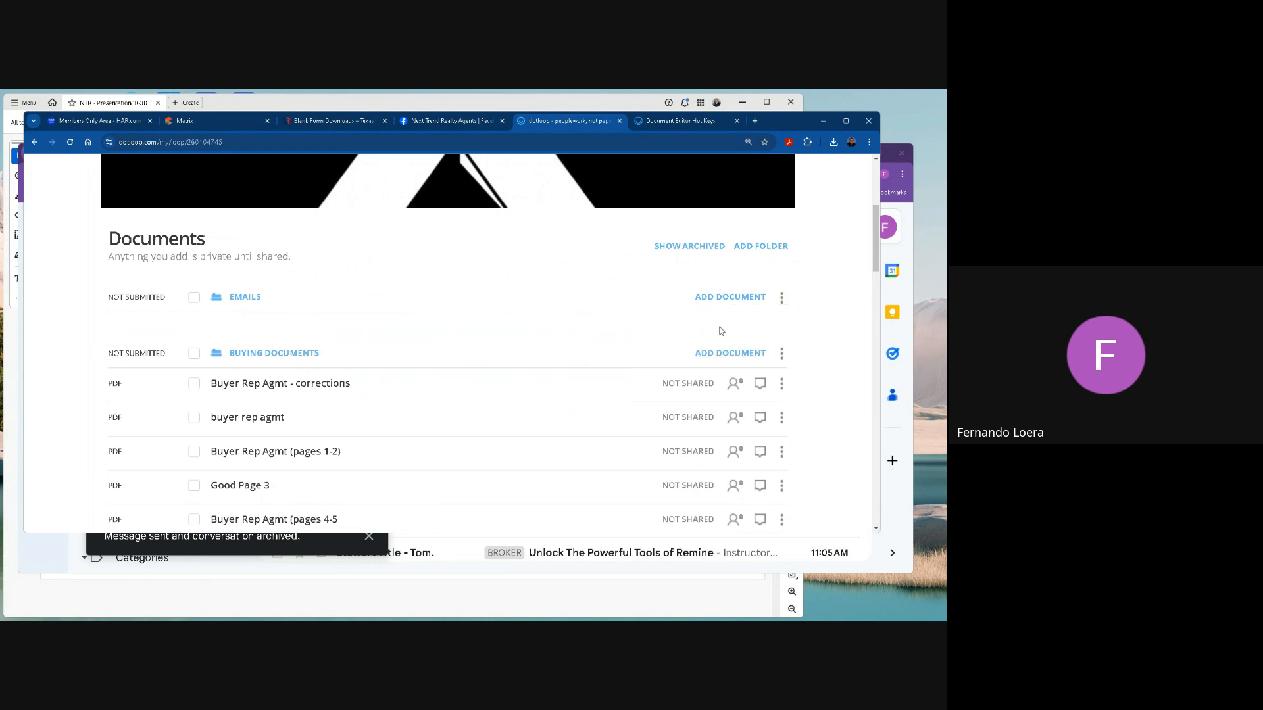
{"action": "left_click", "coordinate": [248, 303]}
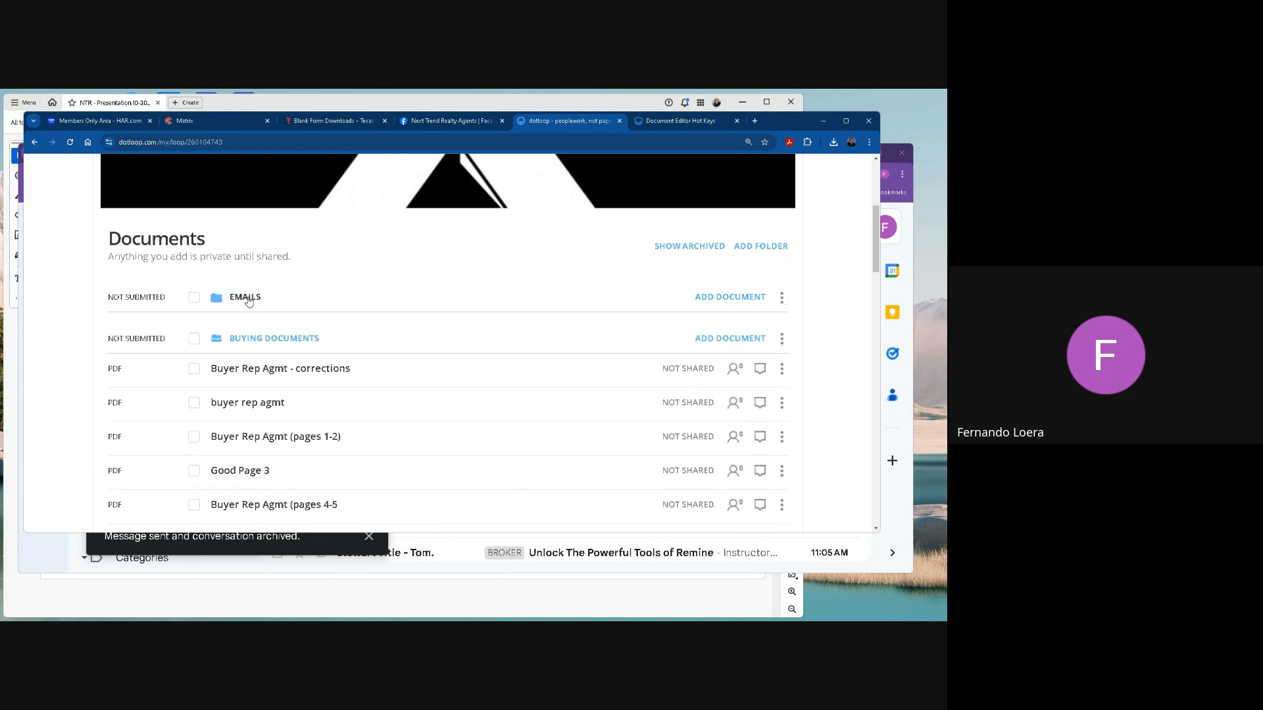
{"action": "left_click", "coordinate": [248, 301]}
{"action": "left_click", "coordinate": [249, 299]}
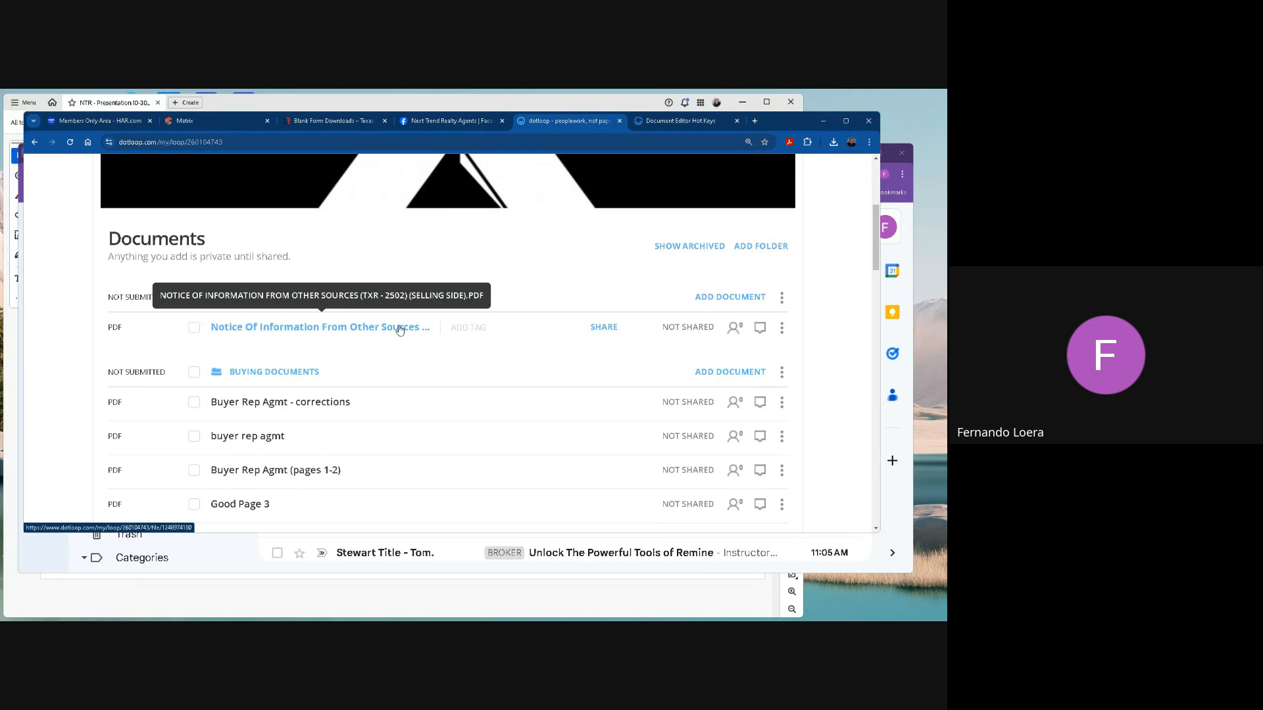
{"action": "left_click", "coordinate": [914, 383]}
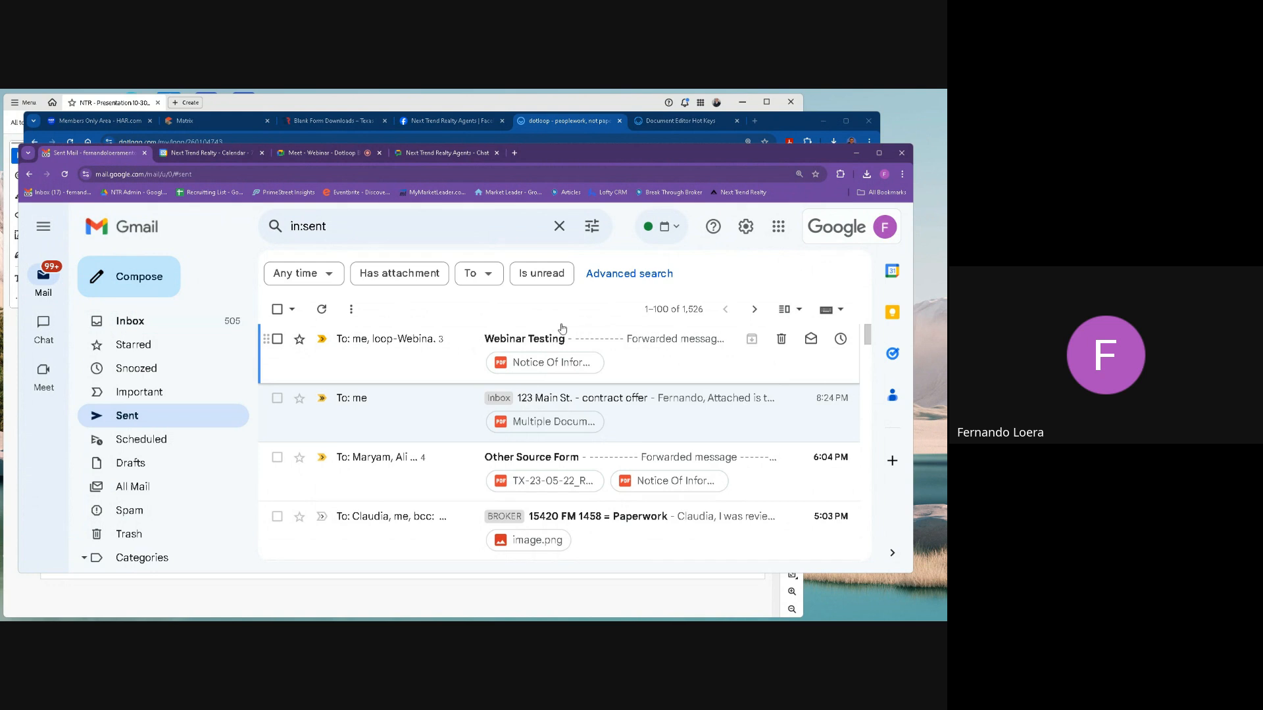
{"action": "left_click", "coordinate": [573, 127]}
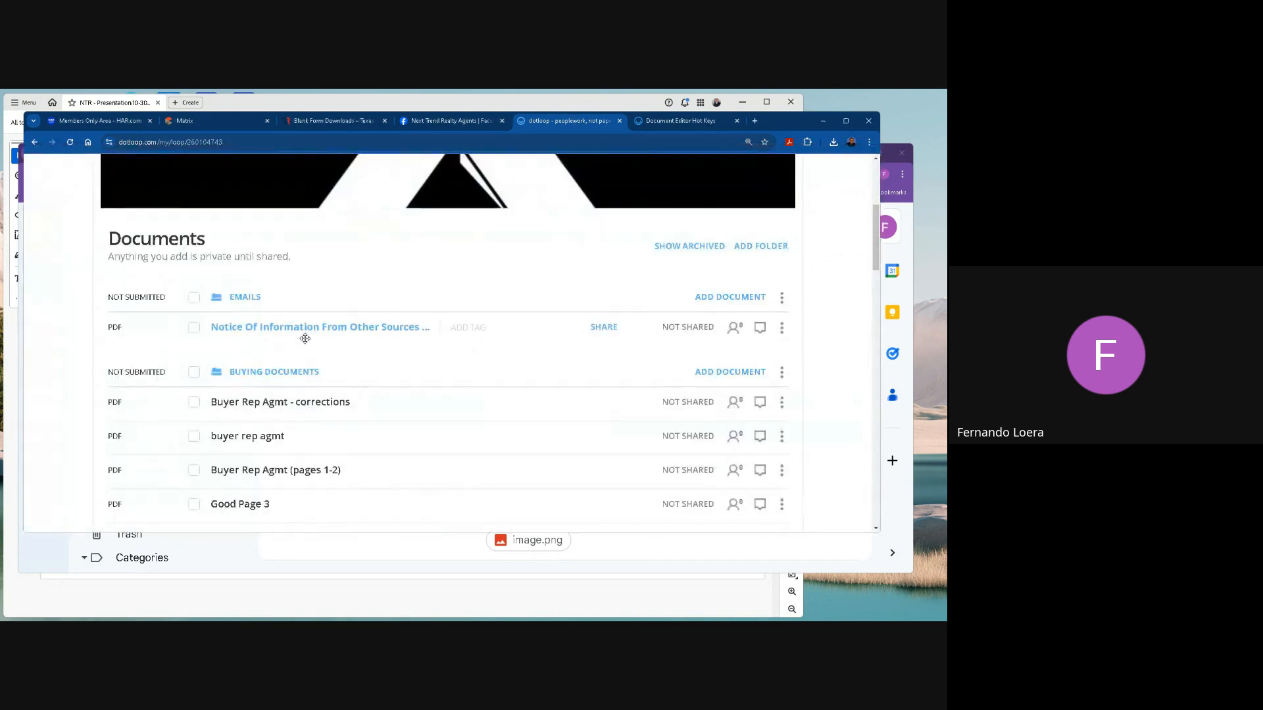
Collapse the Emails and Buying Documents folders and look at the ways of adding documents to Seller Documents, leaving all folders collapsed.
{"action": "left_click", "coordinate": [250, 298]}
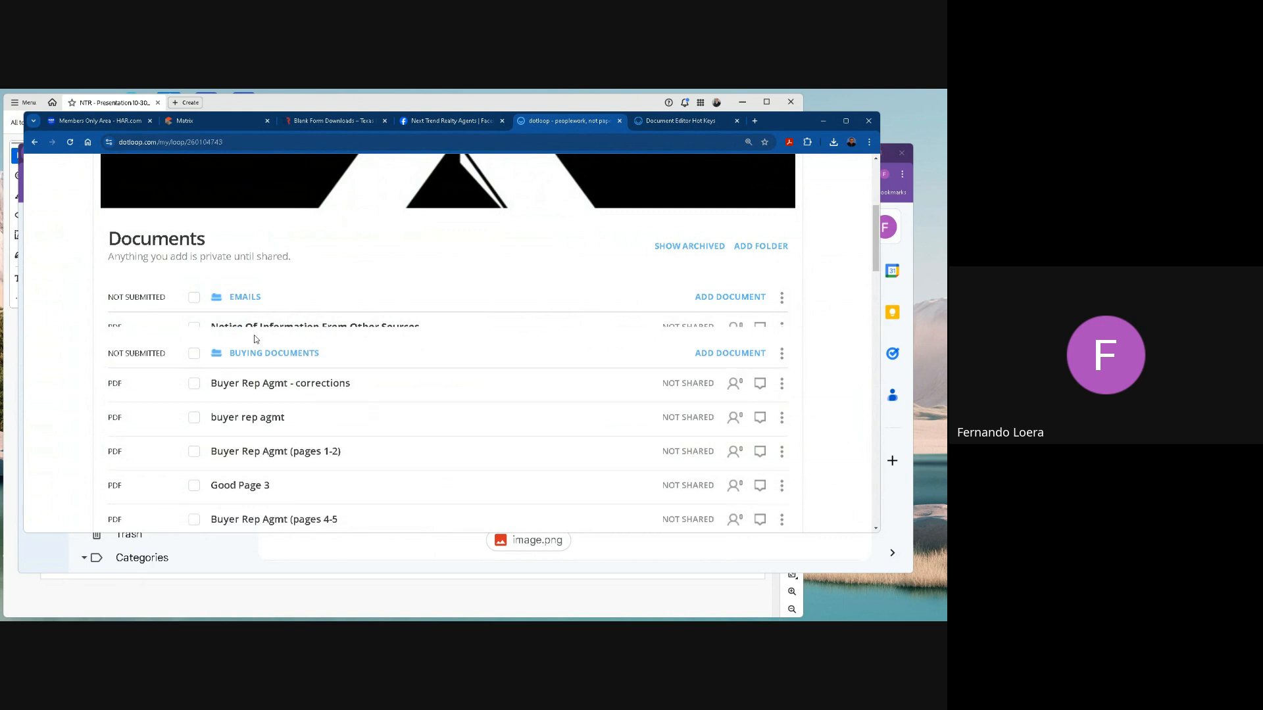
{"action": "left_click", "coordinate": [260, 338]}
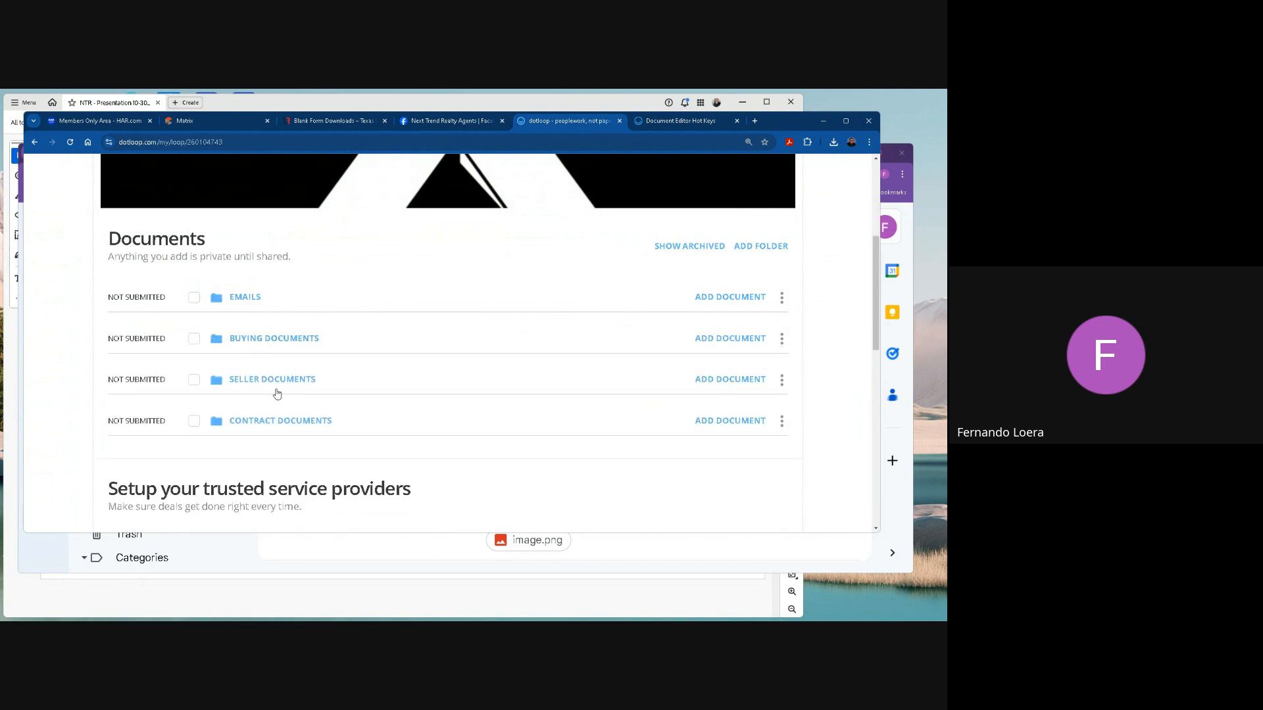
{"action": "left_click", "coordinate": [740, 384]}
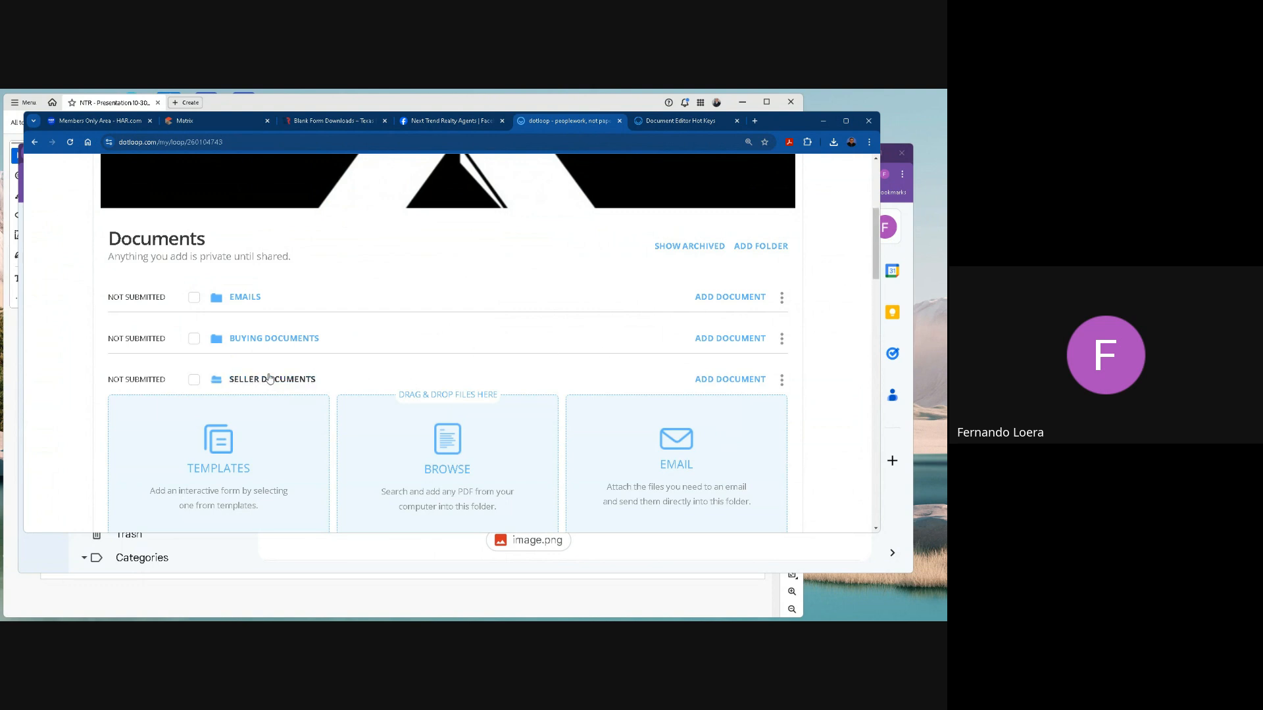
{"action": "left_click", "coordinate": [263, 338]}
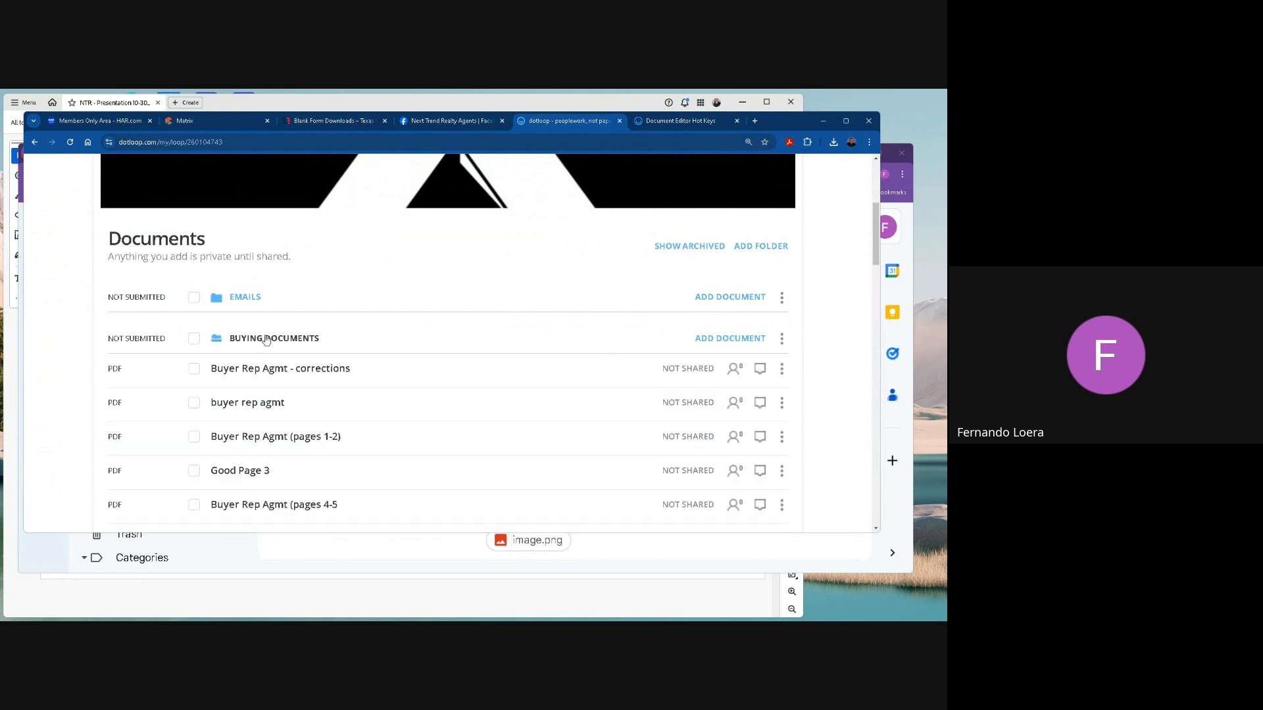
{"action": "left_click", "coordinate": [264, 339]}
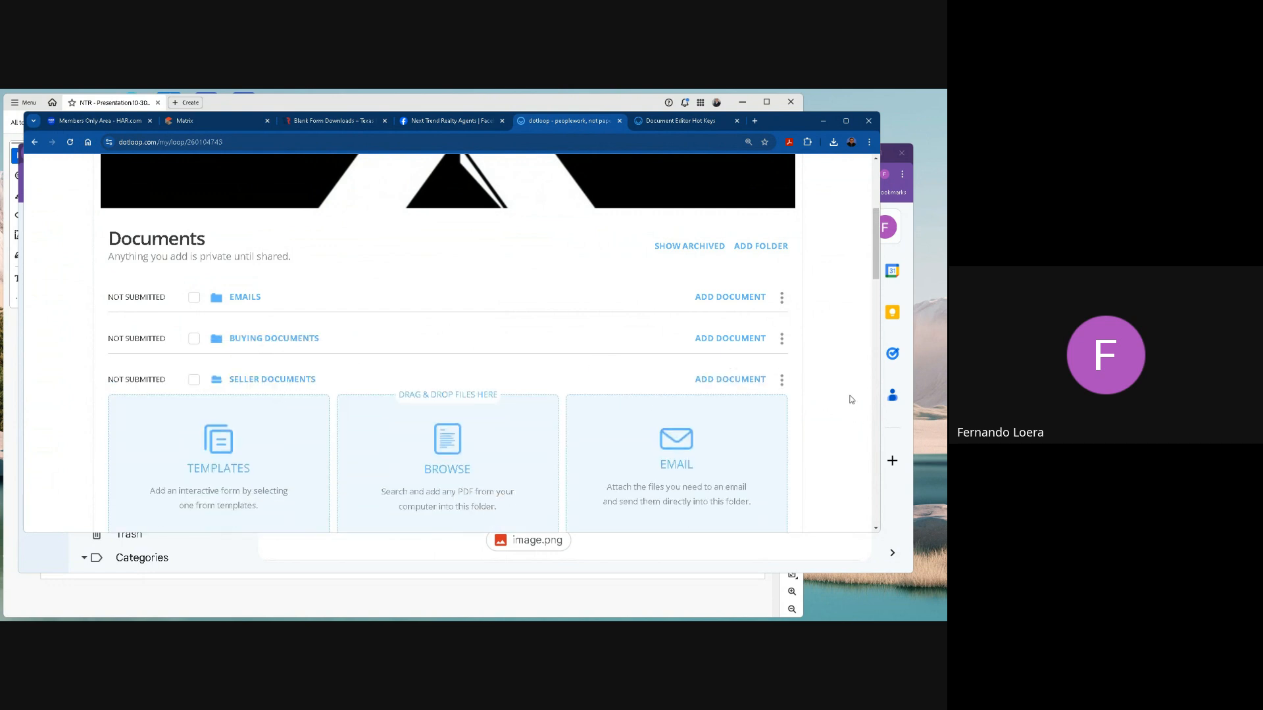
{"action": "scroll", "coordinate": [617, 468], "scroll_direction": "down", "scroll_amount": 2}
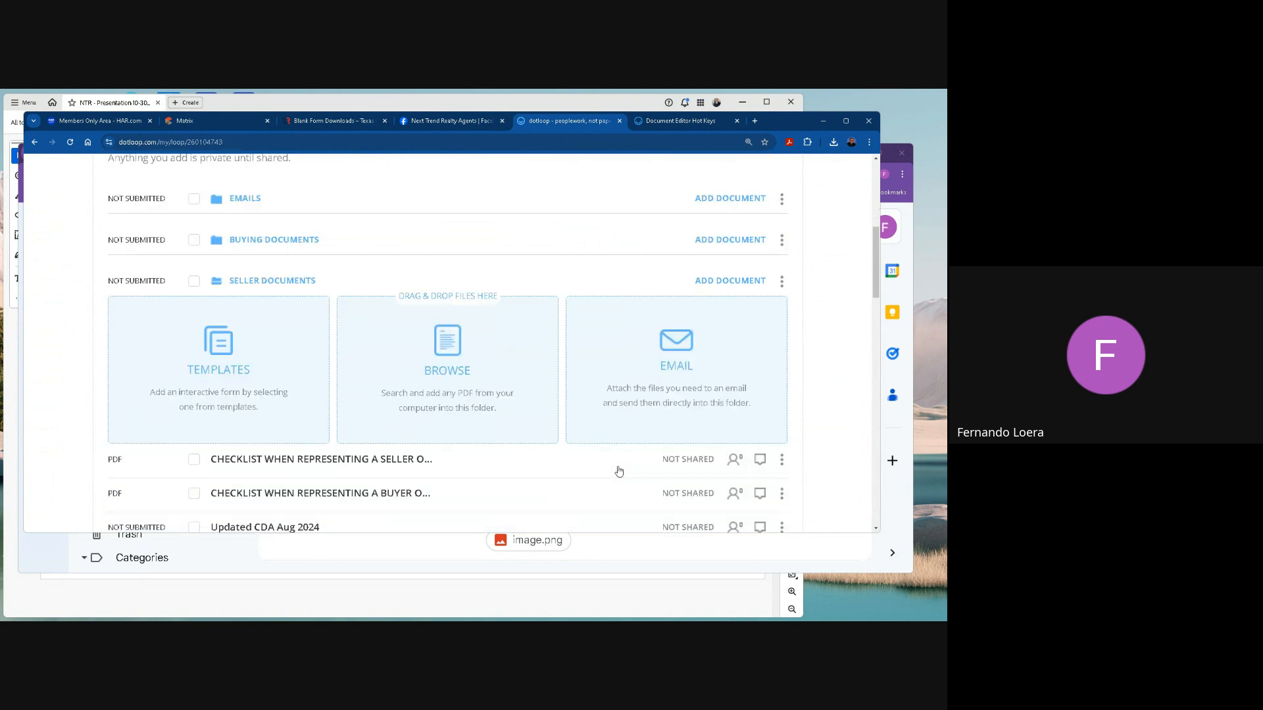
{"action": "scroll", "coordinate": [618, 466], "scroll_direction": "up", "scroll_amount": 1}
{"action": "left_click", "coordinate": [290, 329]}
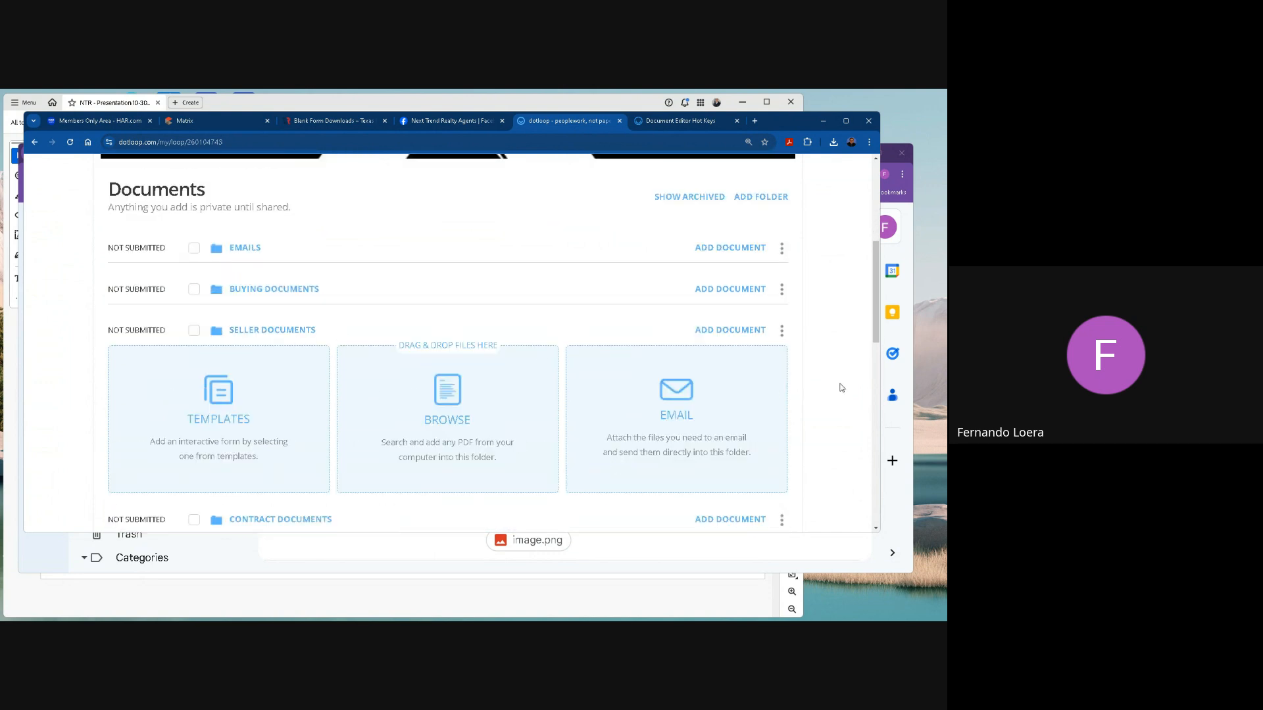
{"action": "left_click", "coordinate": [698, 336]}
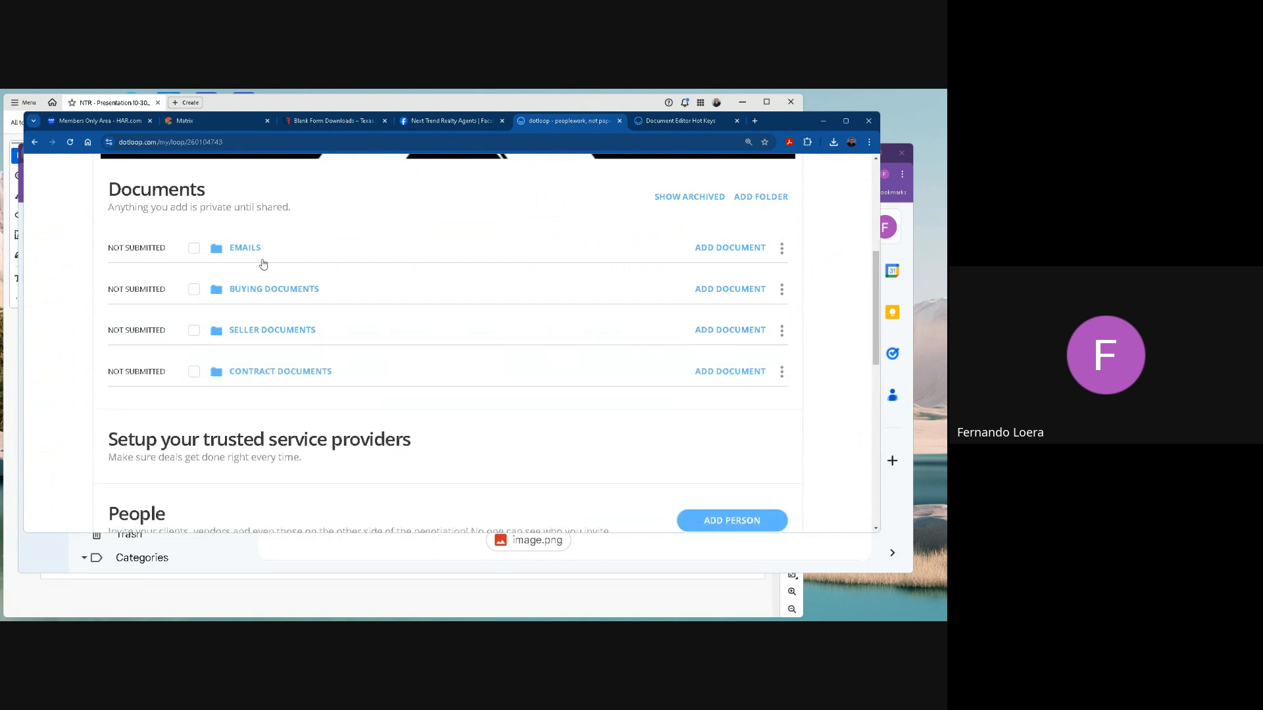
Examine the contents of the Emails folder and its available folder actions without choosing any.
{"action": "left_click", "coordinate": [250, 249]}
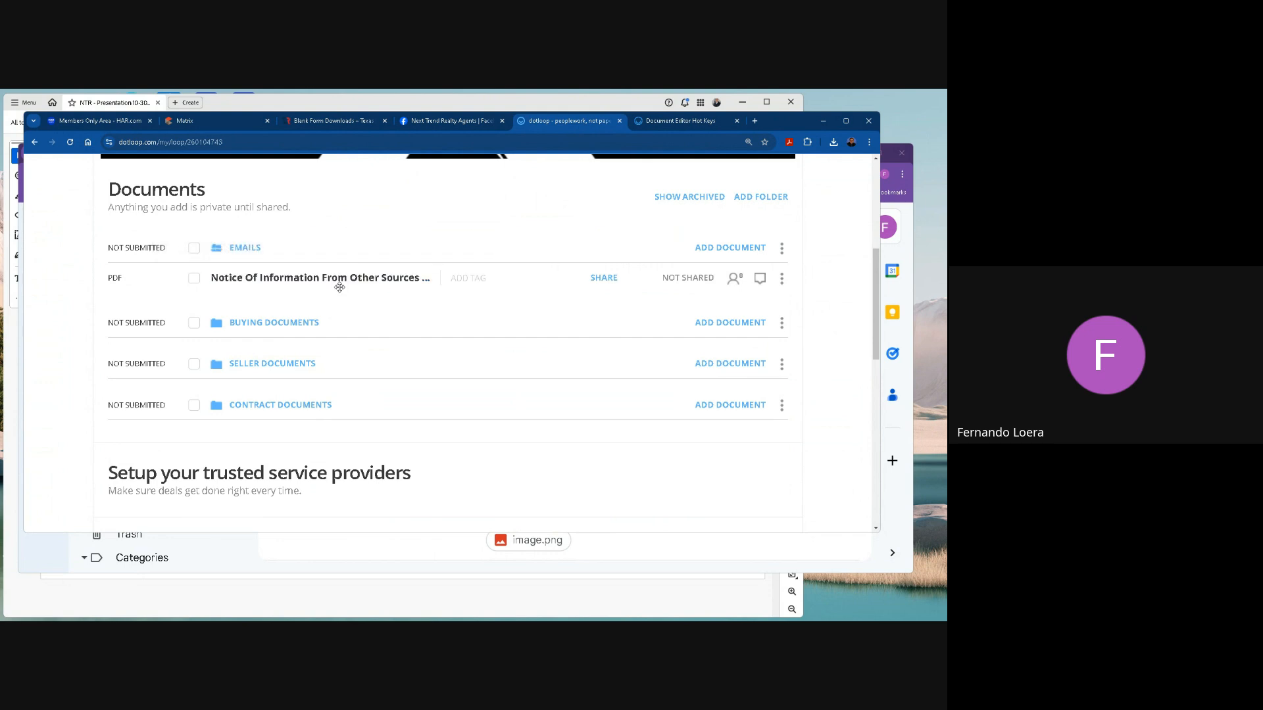
{"action": "left_click", "coordinate": [112, 279]}
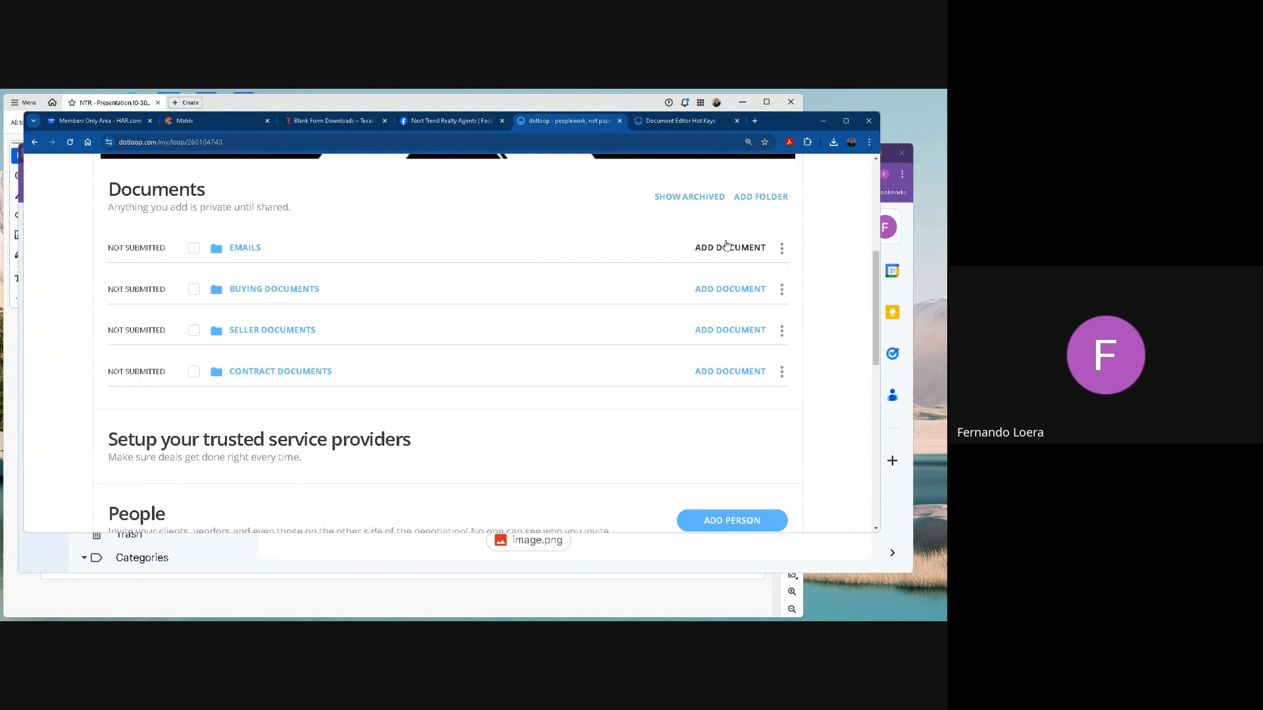
{"action": "scroll", "coordinate": [728, 308], "scroll_direction": "up", "scroll_amount": 1}
{"action": "left_click", "coordinate": [246, 299]}
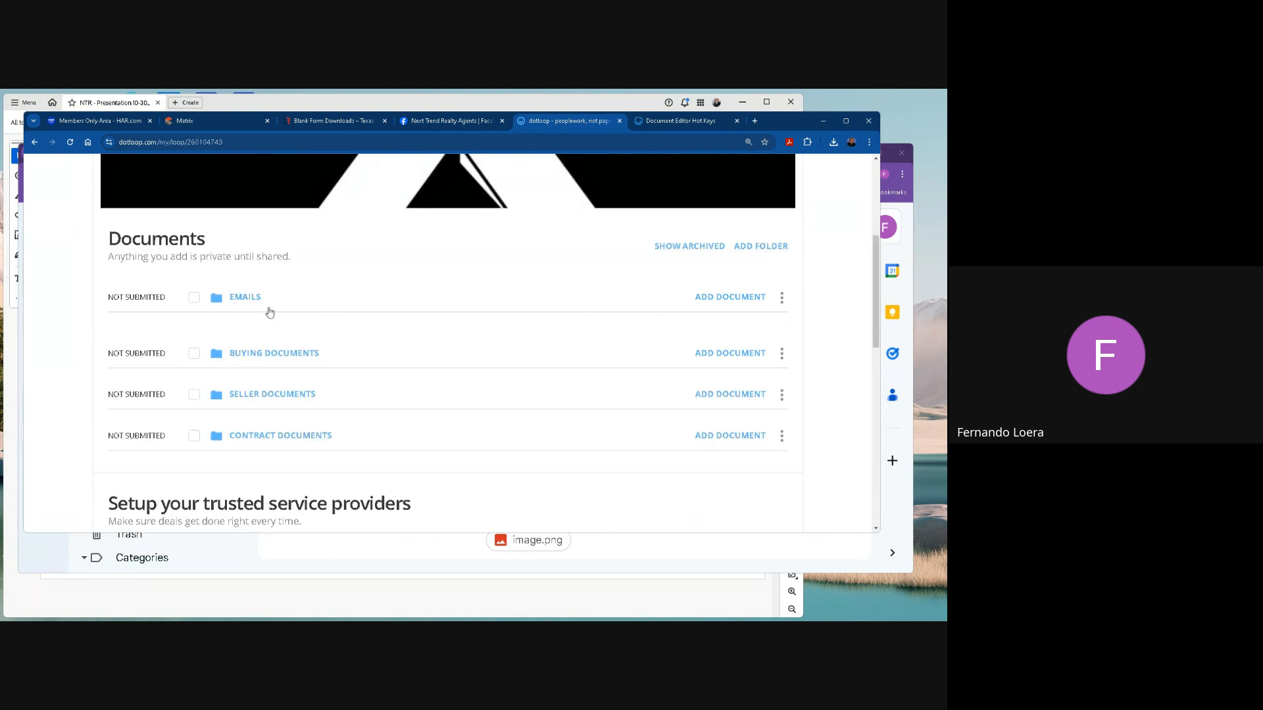
{"action": "left_click", "coordinate": [782, 297]}
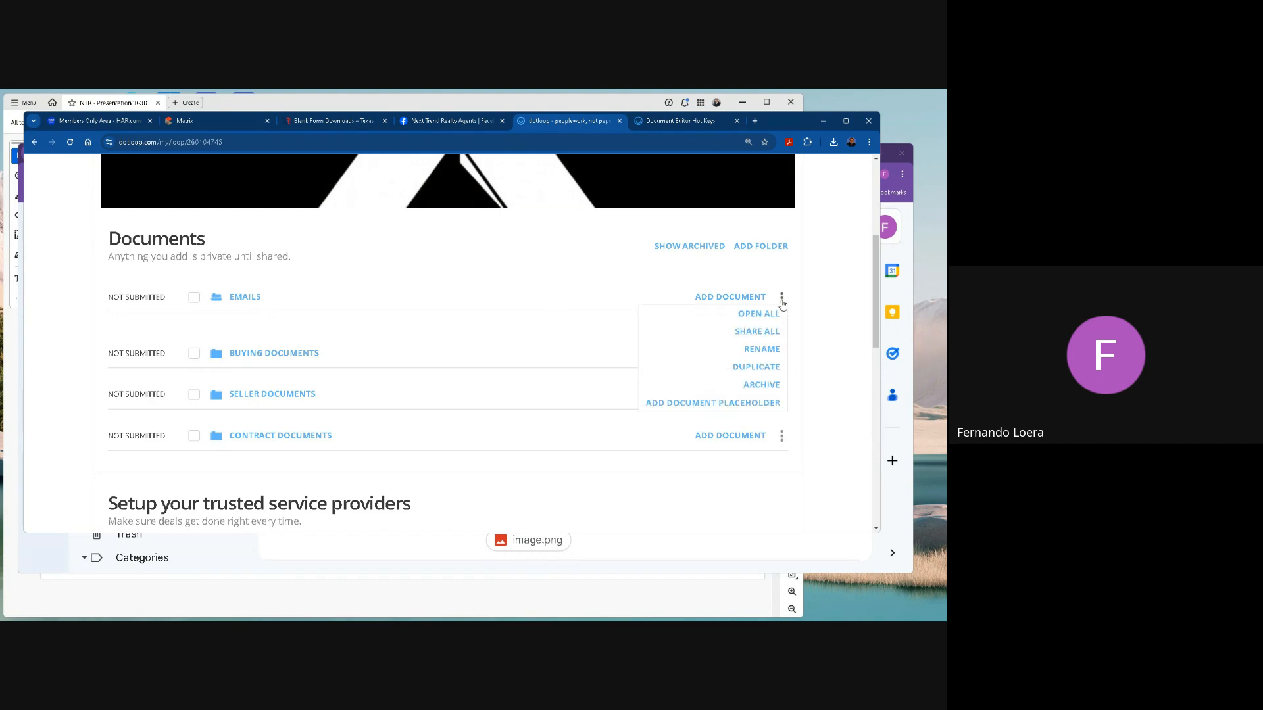
{"action": "left_click", "coordinate": [275, 302]}
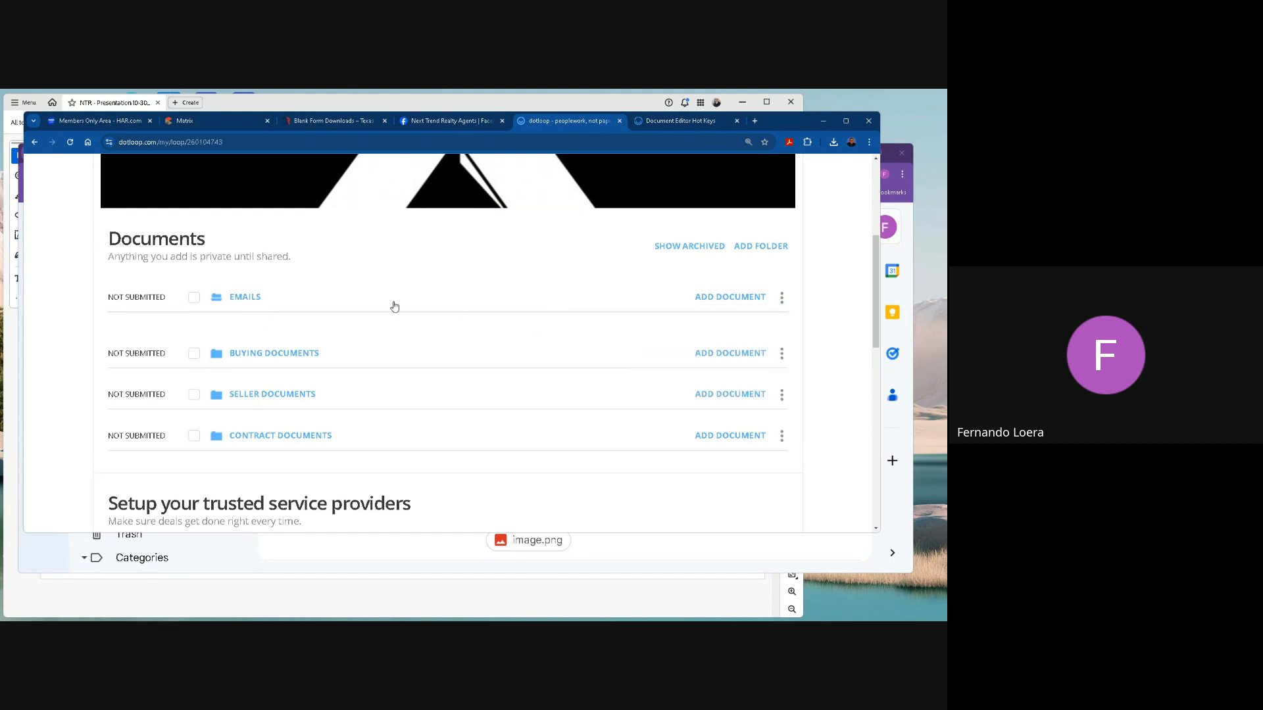
Show the archived documents and unarchive the Notice Of Information From Other Sources document in the Emails folder.
{"action": "left_click", "coordinate": [689, 247]}
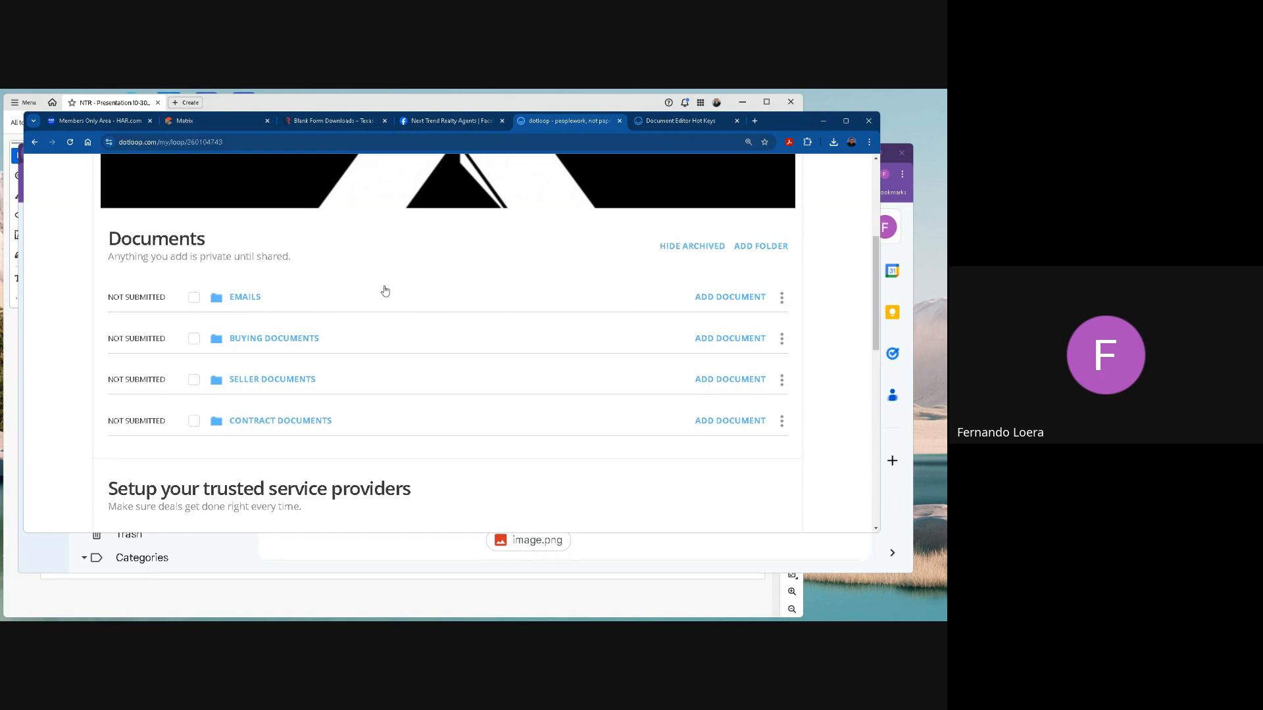
{"action": "left_click", "coordinate": [248, 297]}
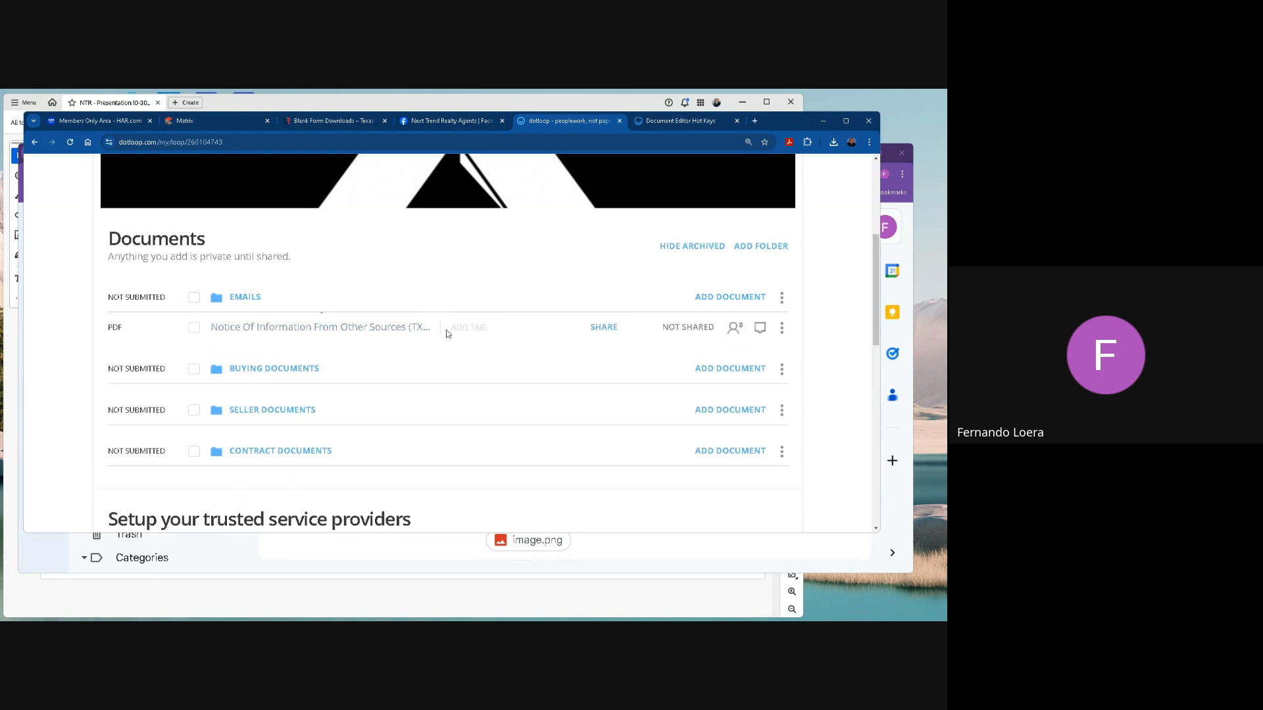
{"action": "left_click", "coordinate": [194, 328]}
{"action": "left_click", "coordinate": [781, 328]}
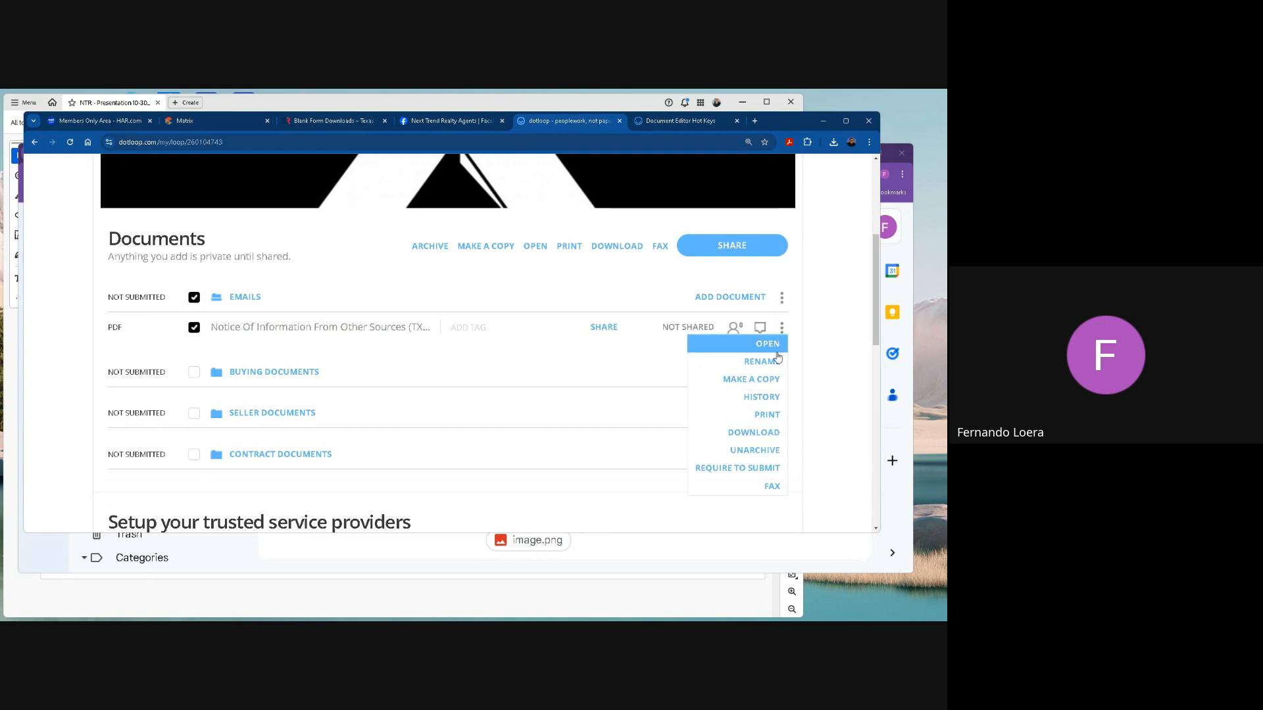
{"action": "left_click", "coordinate": [771, 451]}
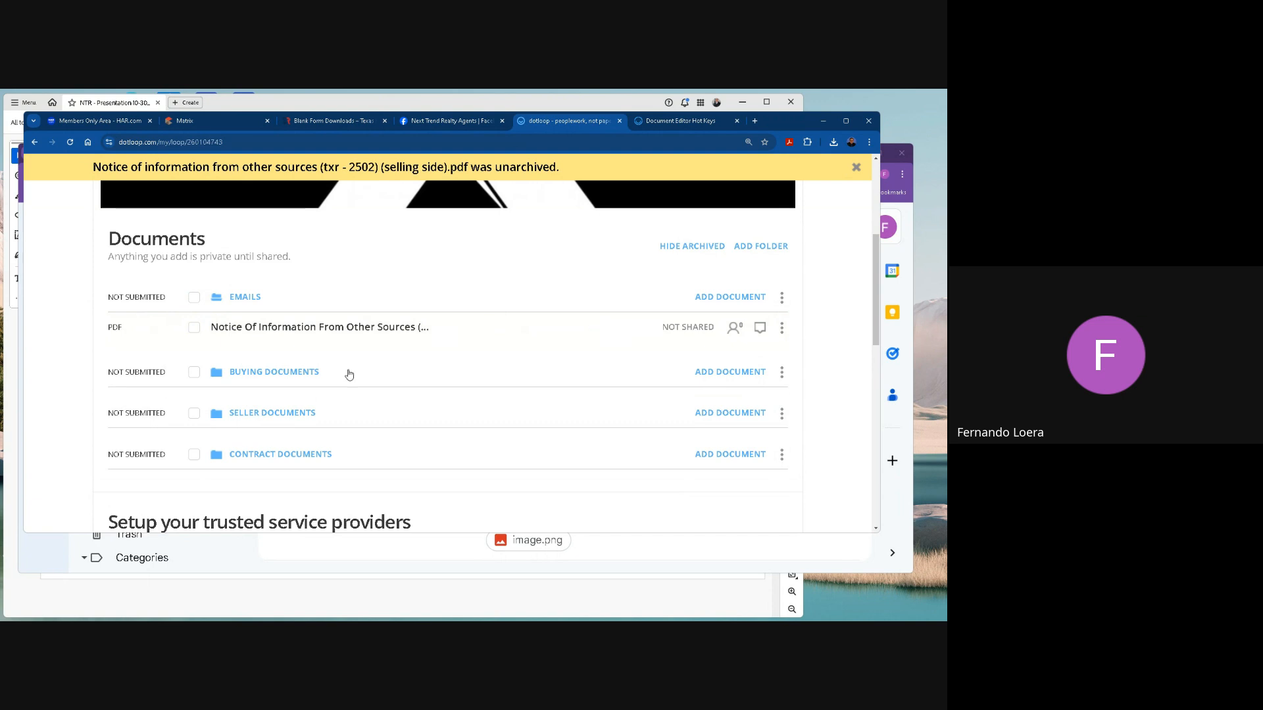
Expand Buying Documents and move the Notice Of Information From Other Sources document into it from the Emails folder.
{"action": "left_click", "coordinate": [281, 372]}
{"action": "scroll", "coordinate": [368, 384], "scroll_direction": "down", "scroll_amount": 1}
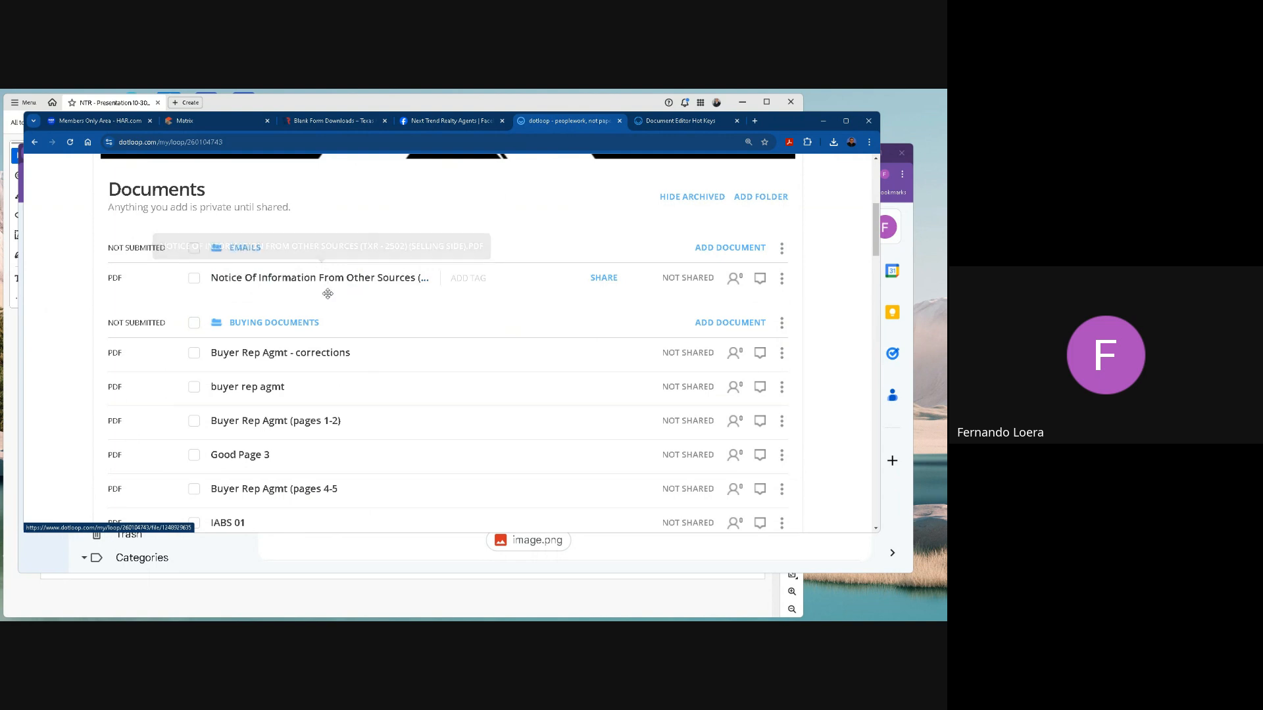
{"action": "left_click_drag", "start_coordinate": [267, 290], "coordinate": [279, 348]}
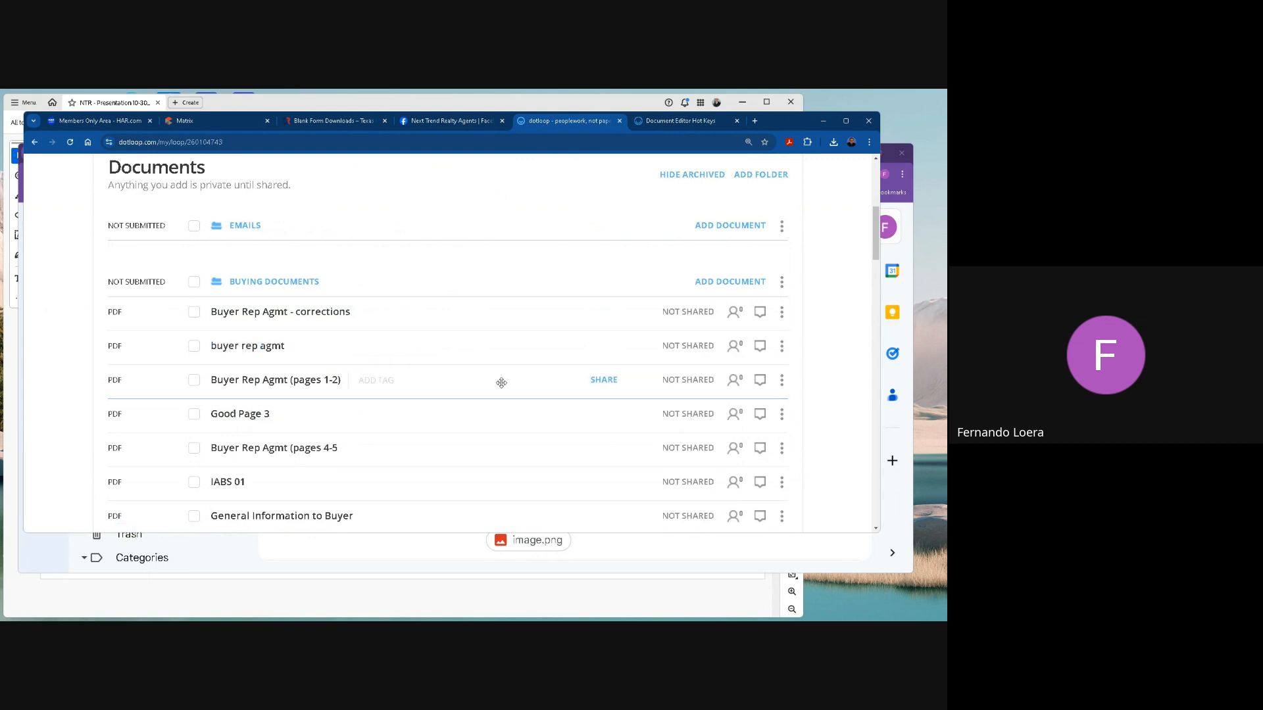
Move Buyer: Information About Brokerage Services below the Special Flood Hazard document in Buying Documents, and return it above the Residential Buyer/Tenant Representation Agreement.
{"action": "scroll", "coordinate": [271, 361], "scroll_direction": "down", "scroll_amount": 4}
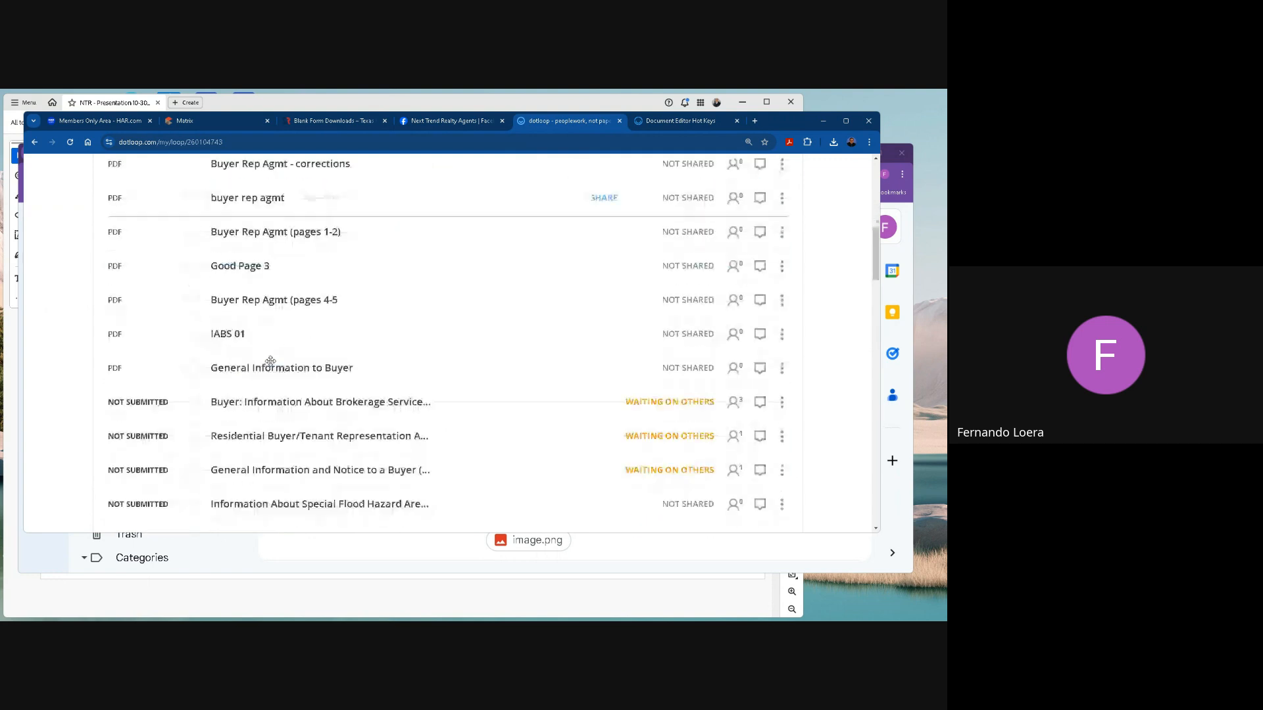
{"action": "scroll", "coordinate": [271, 357], "scroll_direction": "down", "scroll_amount": 1}
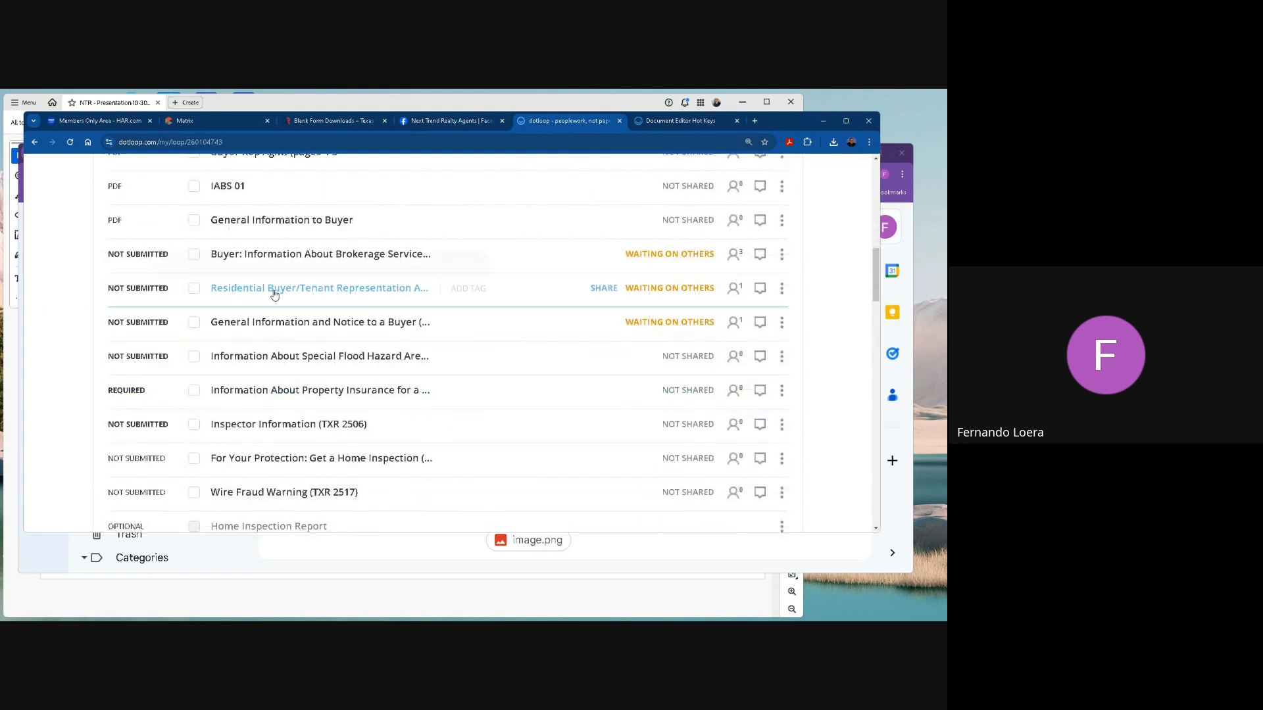
{"action": "mouse_move", "coordinate": [273, 287]}
{"action": "left_mouse_down"}
{"action": "mouse_move", "coordinate": [275, 421]}
{"action": "mouse_move", "coordinate": [271, 275]}
{"action": "mouse_move", "coordinate": [271, 287]}
{"action": "left_mouse_up"}
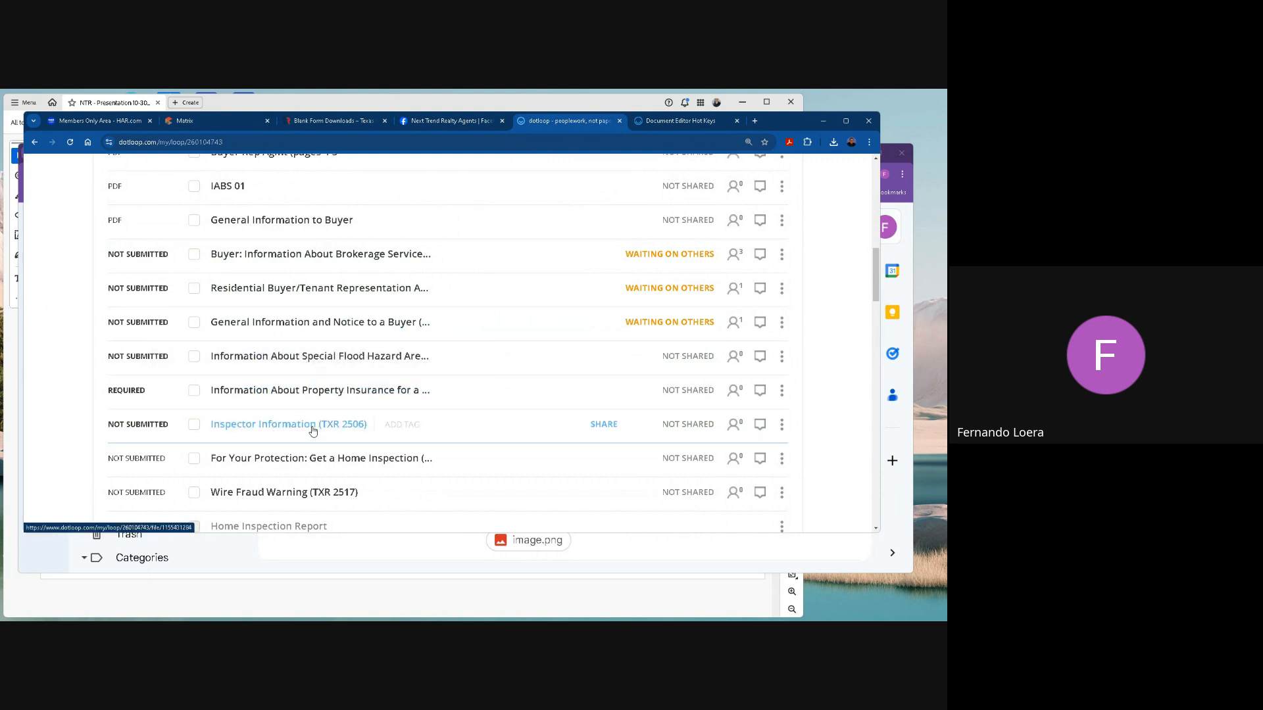
{"action": "left_click_drag", "start_coordinate": [288, 261], "coordinate": [304, 350]}
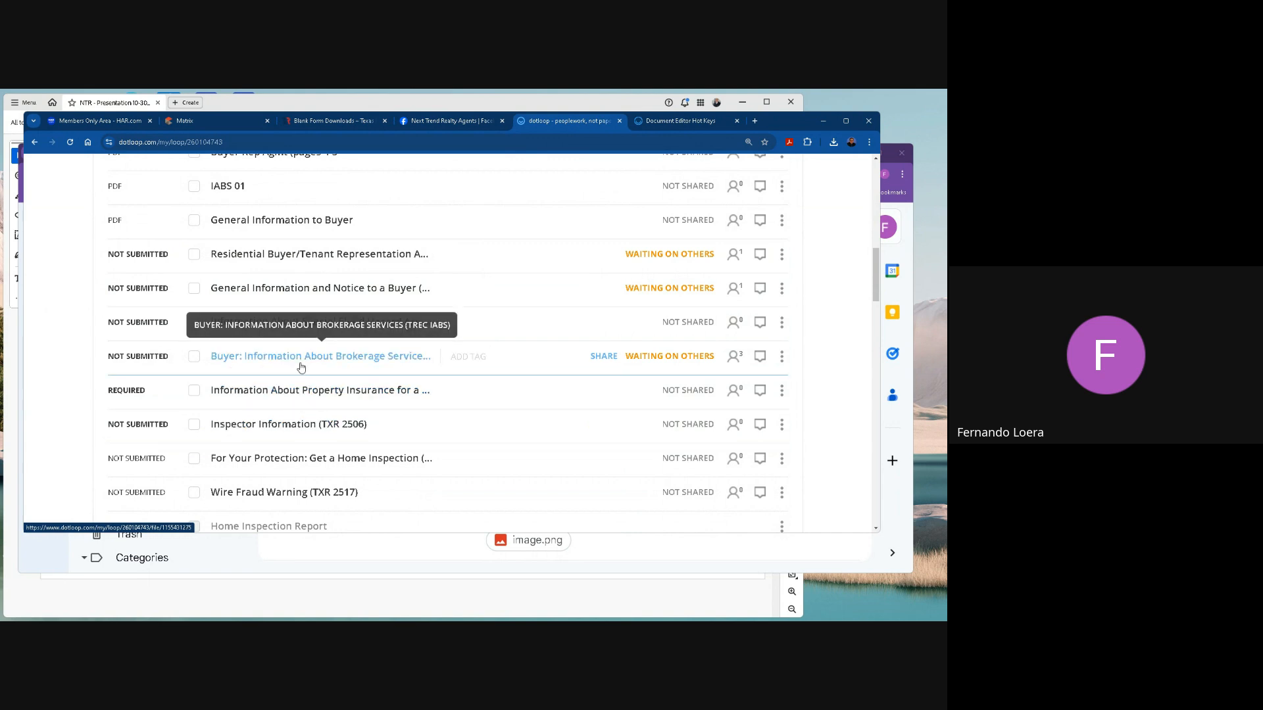
{"action": "left_click_drag", "start_coordinate": [302, 361], "coordinate": [286, 247]}
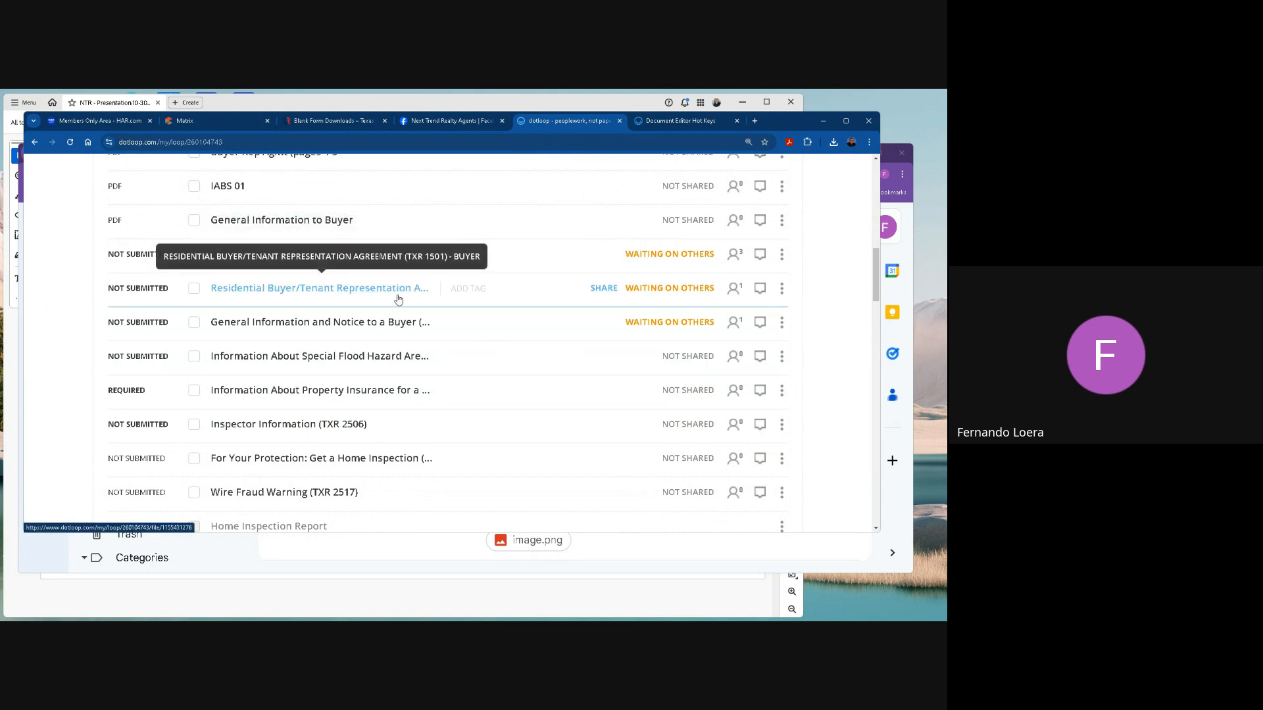
Archive the seven PDF documents in Buying Documents, from Buyer Rep Agmt - corrections through General Information to Buyer.
{"action": "scroll", "coordinate": [367, 298], "scroll_direction": "up", "scroll_amount": 2}
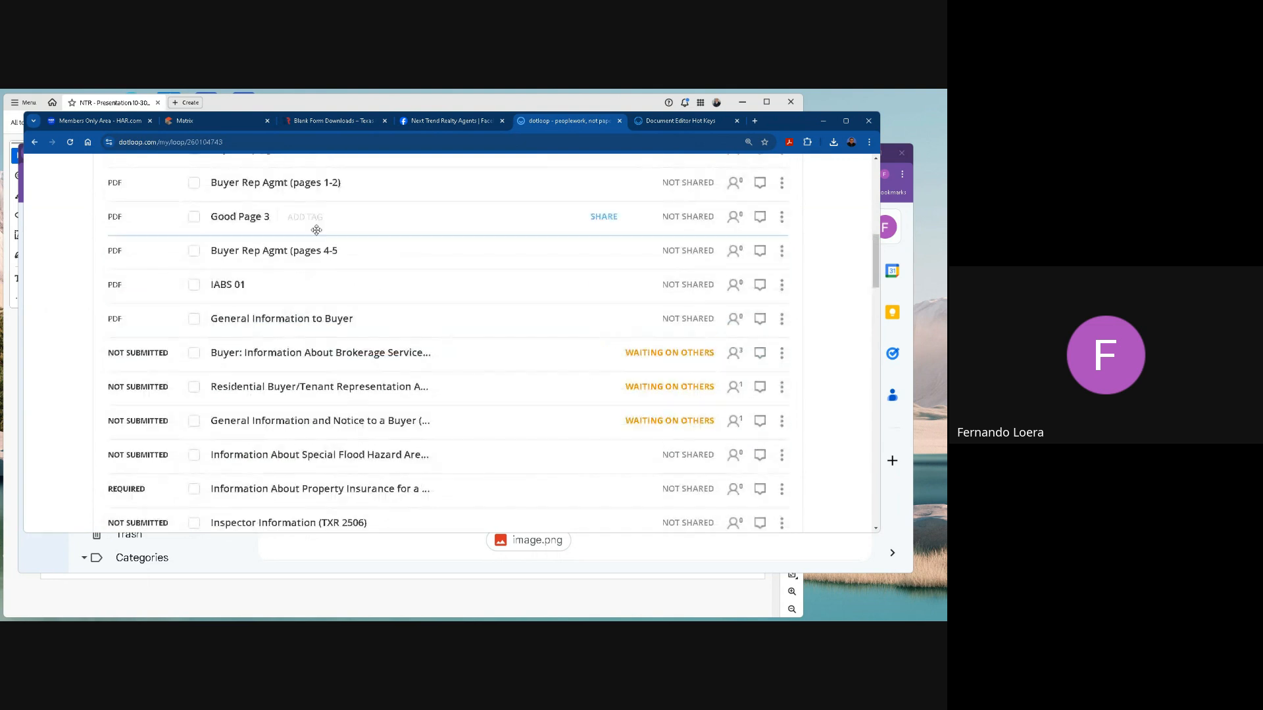
{"action": "left_click", "coordinate": [194, 320]}
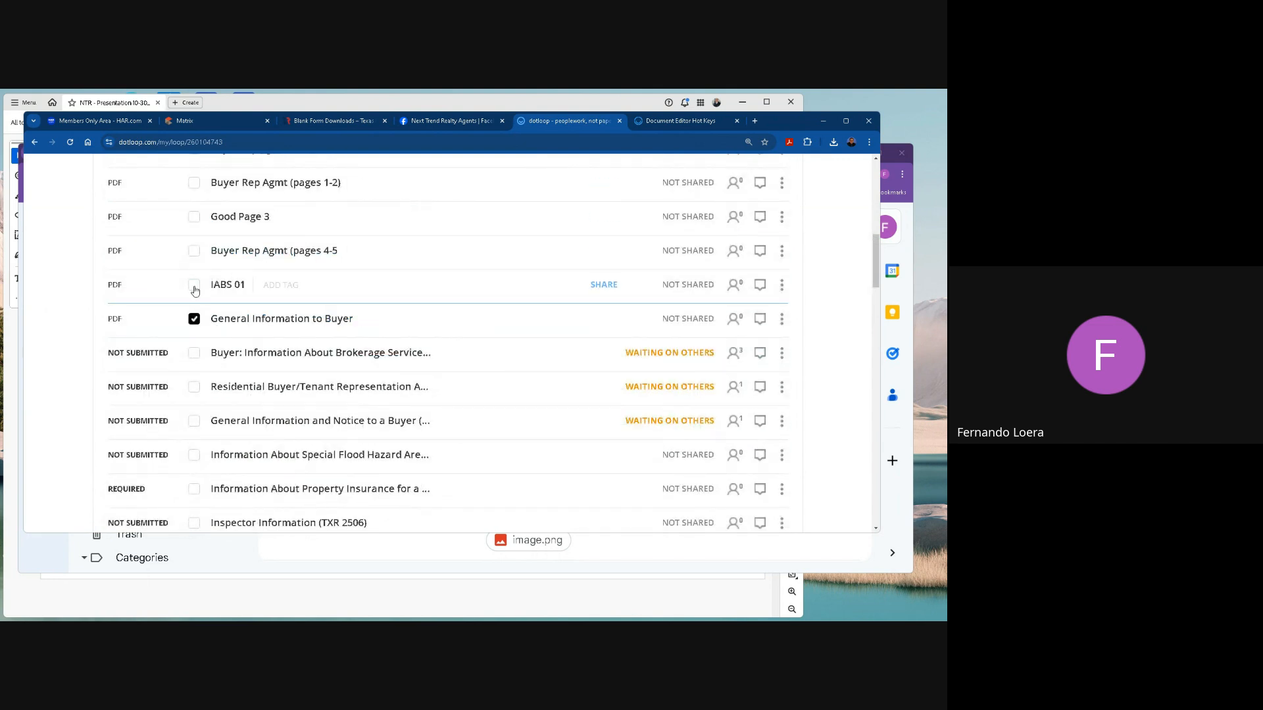
{"action": "left_click", "coordinate": [194, 285]}
{"action": "left_click", "coordinate": [194, 251]}
{"action": "left_click", "coordinate": [195, 218]}
{"action": "scroll", "coordinate": [196, 220], "scroll_direction": "up", "scroll_amount": 2}
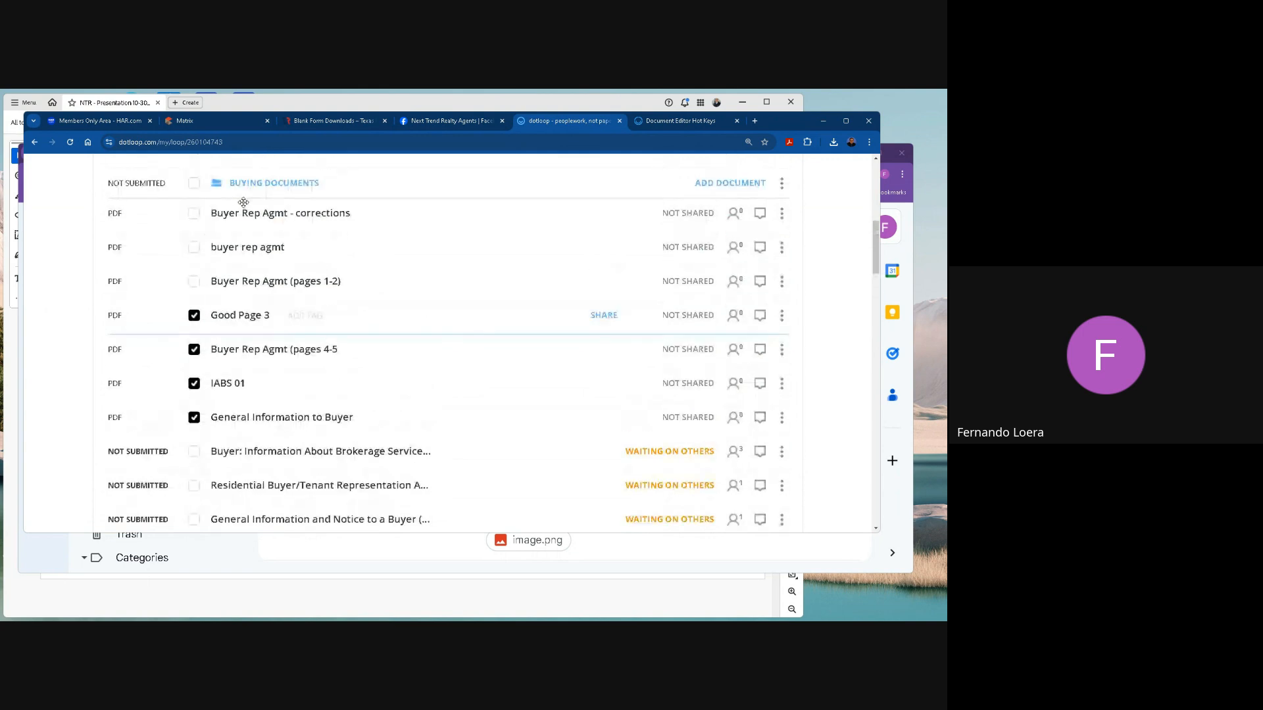
{"action": "left_click", "coordinate": [195, 250]}
{"action": "left_click", "coordinate": [194, 283]}
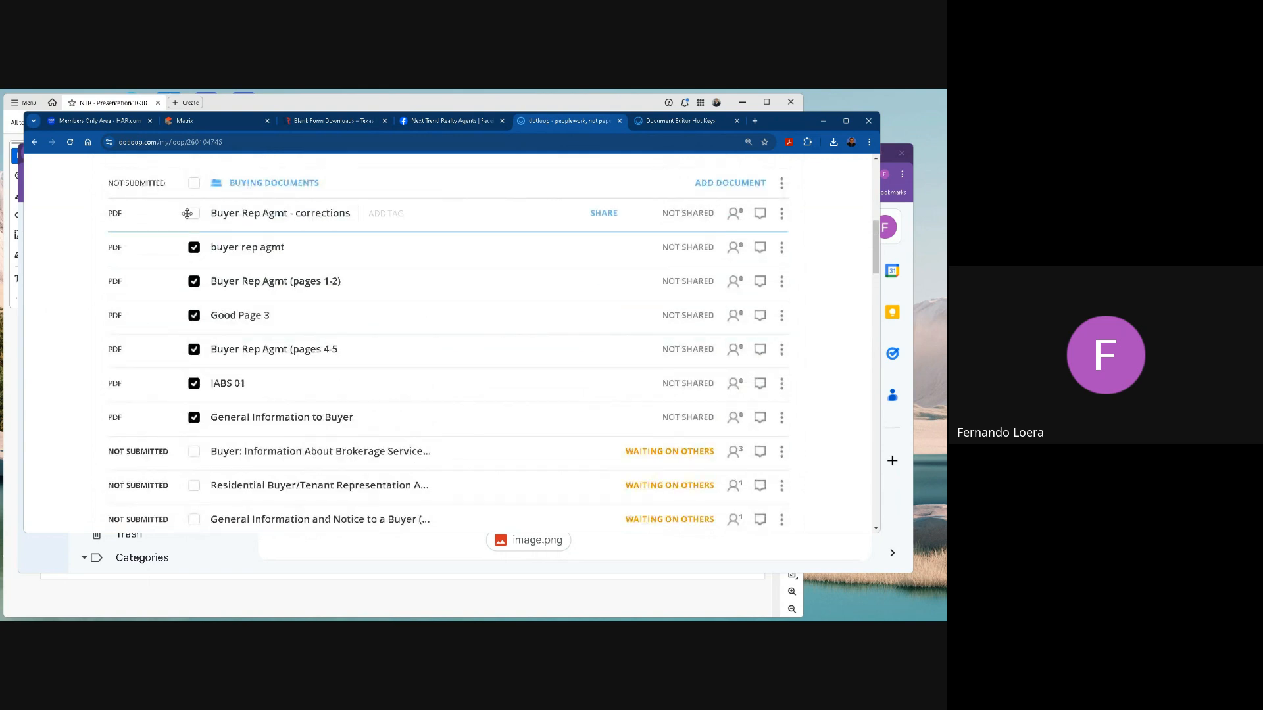
{"action": "left_click", "coordinate": [194, 215]}
{"action": "scroll", "coordinate": [474, 258], "scroll_direction": "up", "scroll_amount": 4}
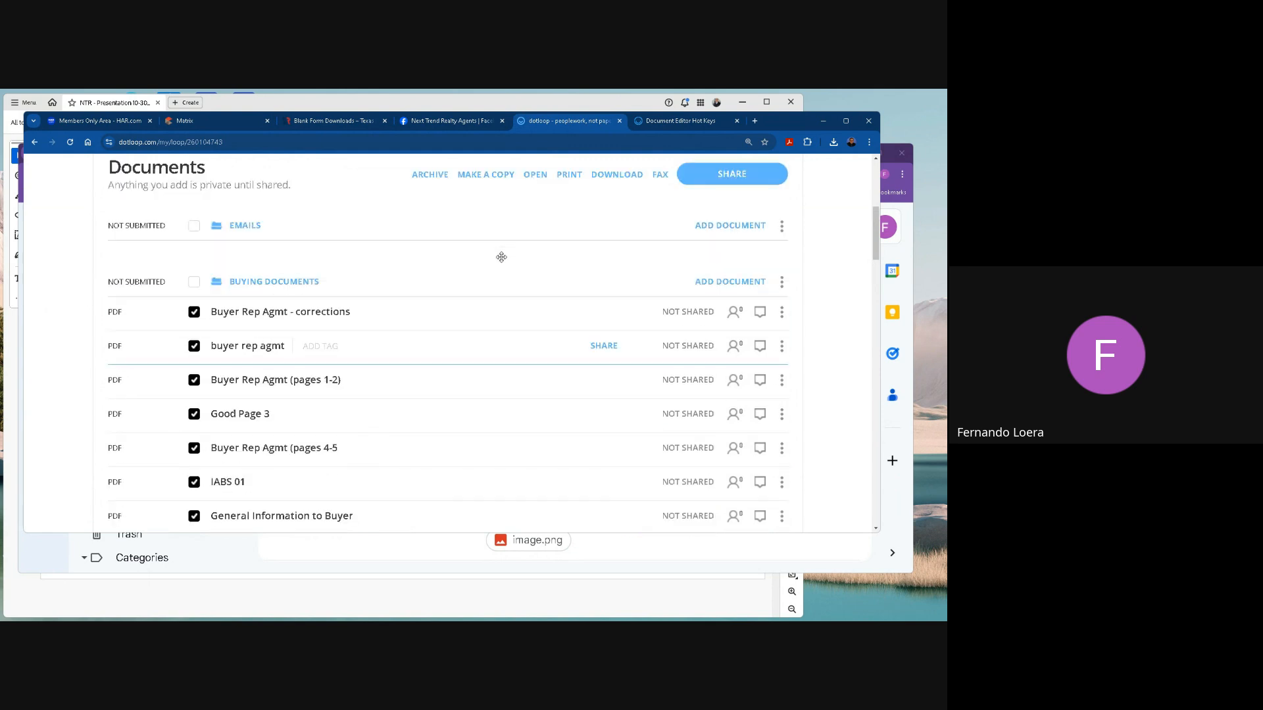
{"action": "left_click", "coordinate": [424, 225]}
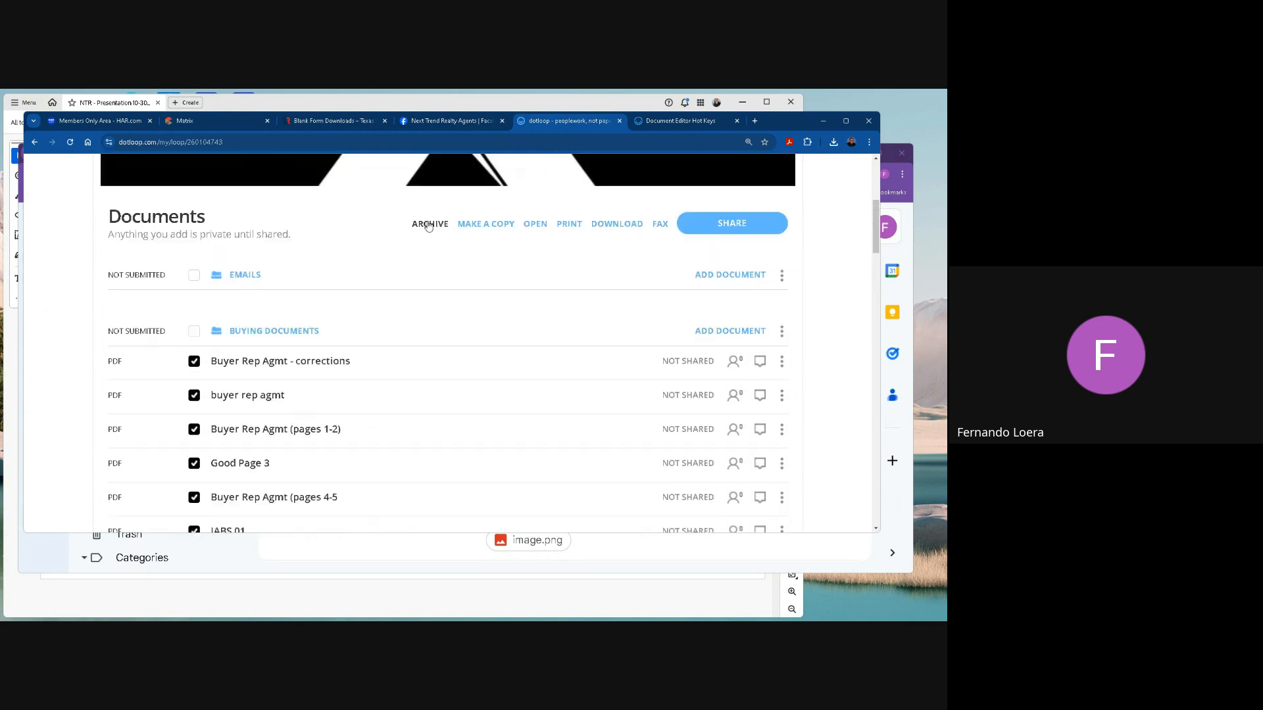
Review the remaining Buying Documents, then show the archived documents and find them at the end of that folder.
{"action": "scroll", "coordinate": [441, 378], "scroll_direction": "down", "scroll_amount": 2}
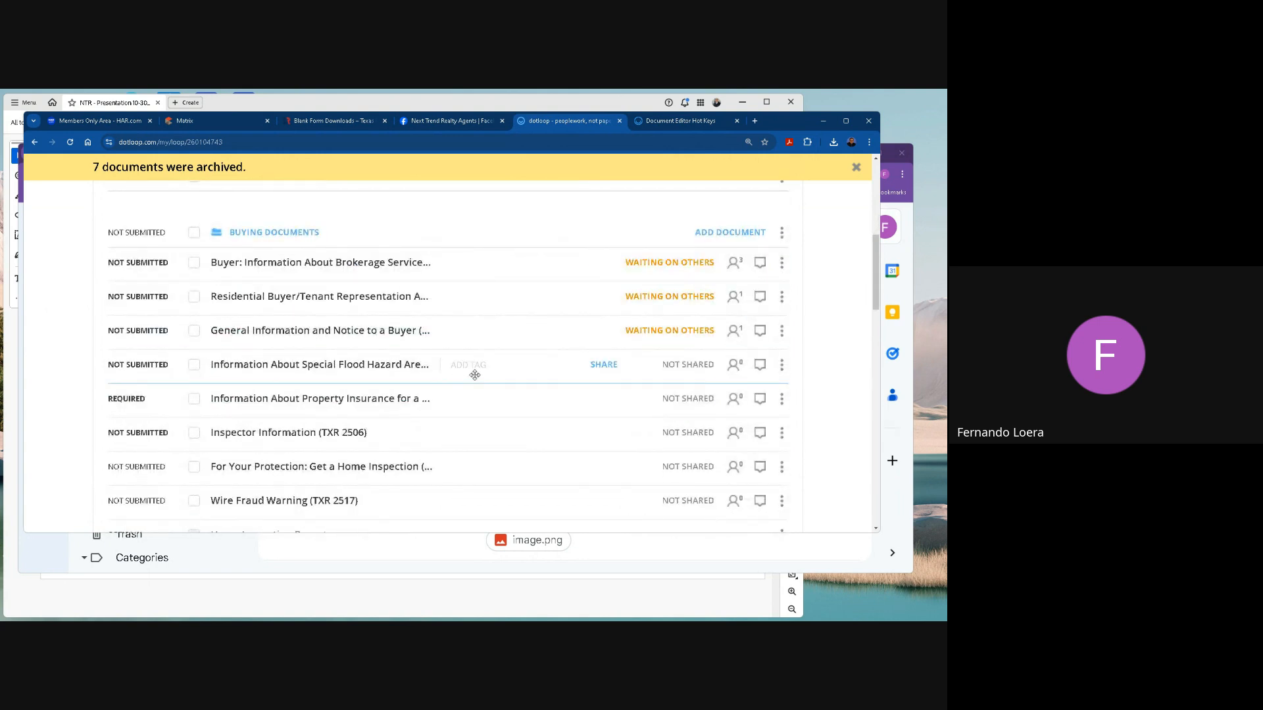
{"action": "scroll", "coordinate": [475, 375], "scroll_direction": "down", "scroll_amount": 5}
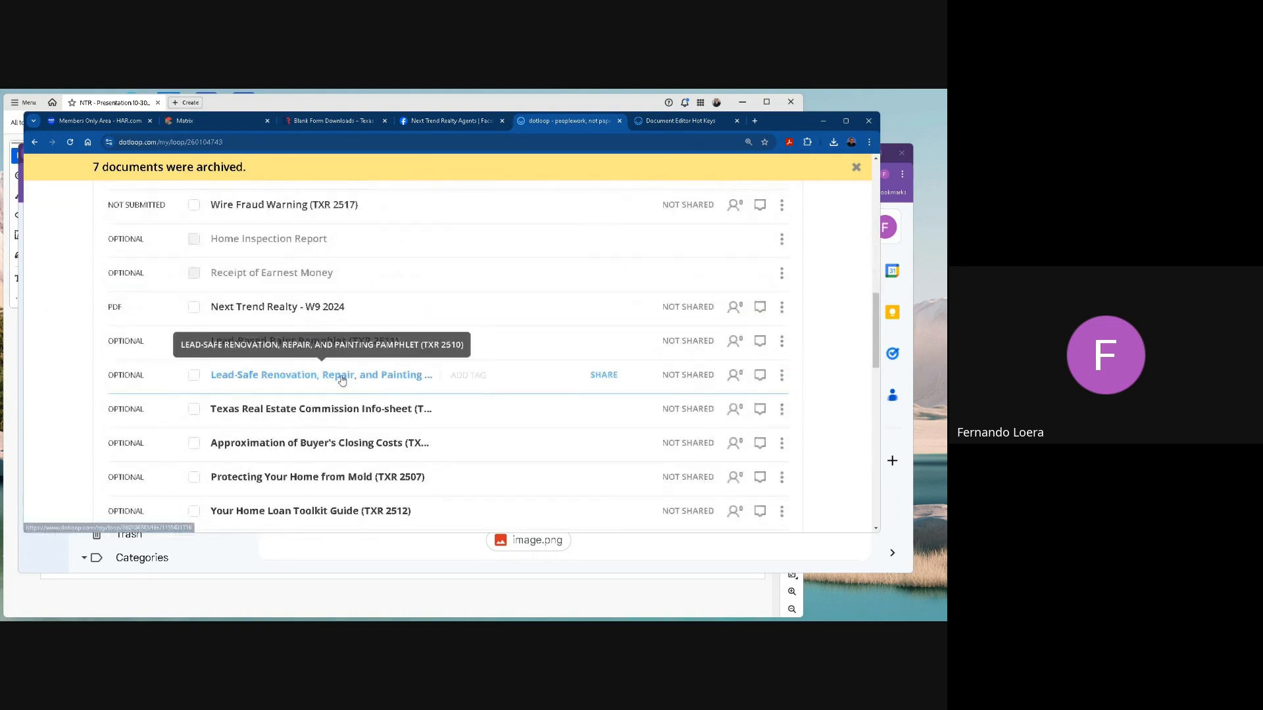
{"action": "scroll", "coordinate": [454, 378], "scroll_direction": "down", "scroll_amount": 3}
{"action": "scroll", "coordinate": [456, 369], "scroll_direction": "up", "scroll_amount": 6}
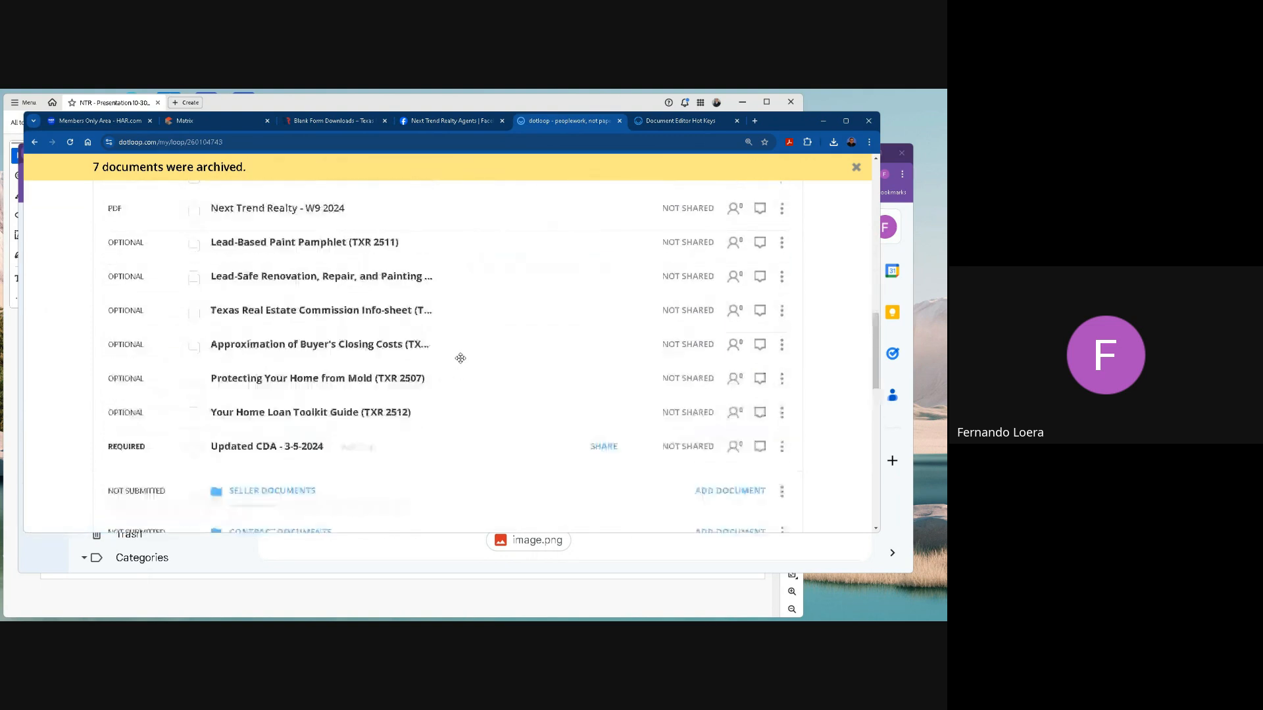
{"action": "scroll", "coordinate": [461, 358], "scroll_direction": "up", "scroll_amount": 3}
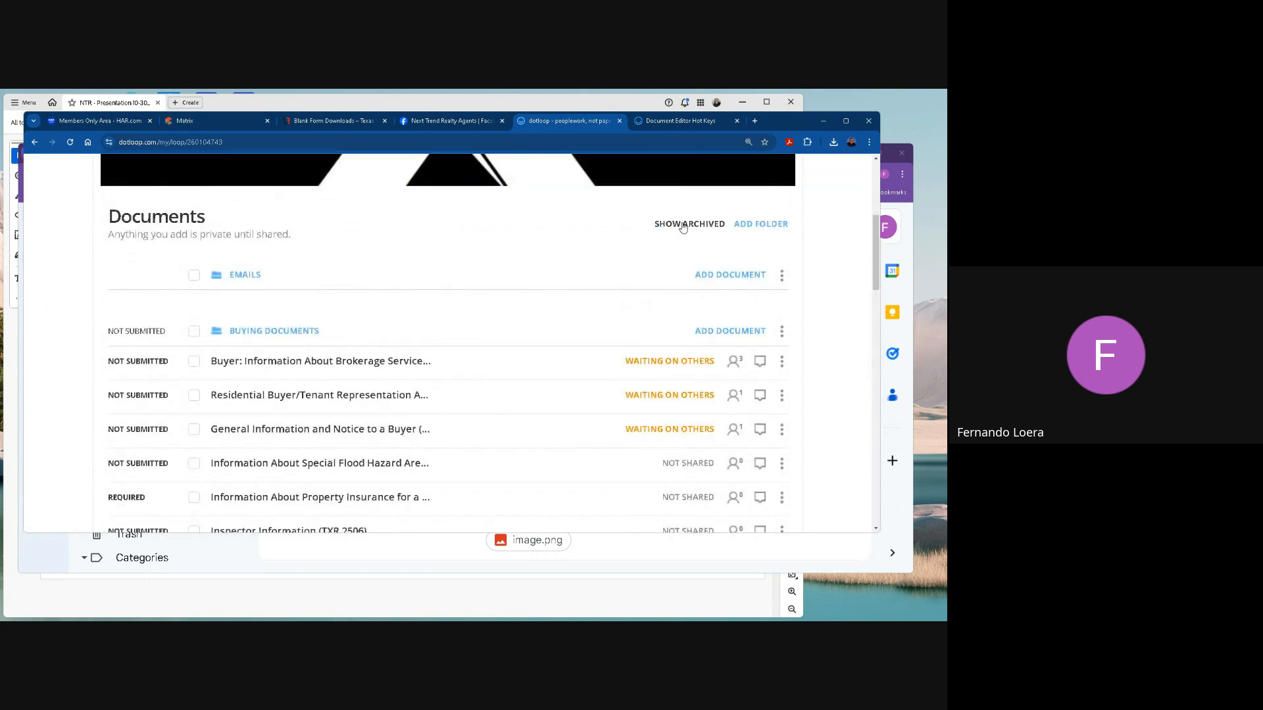
{"action": "scroll", "coordinate": [319, 369], "scroll_direction": "down", "scroll_amount": 9}
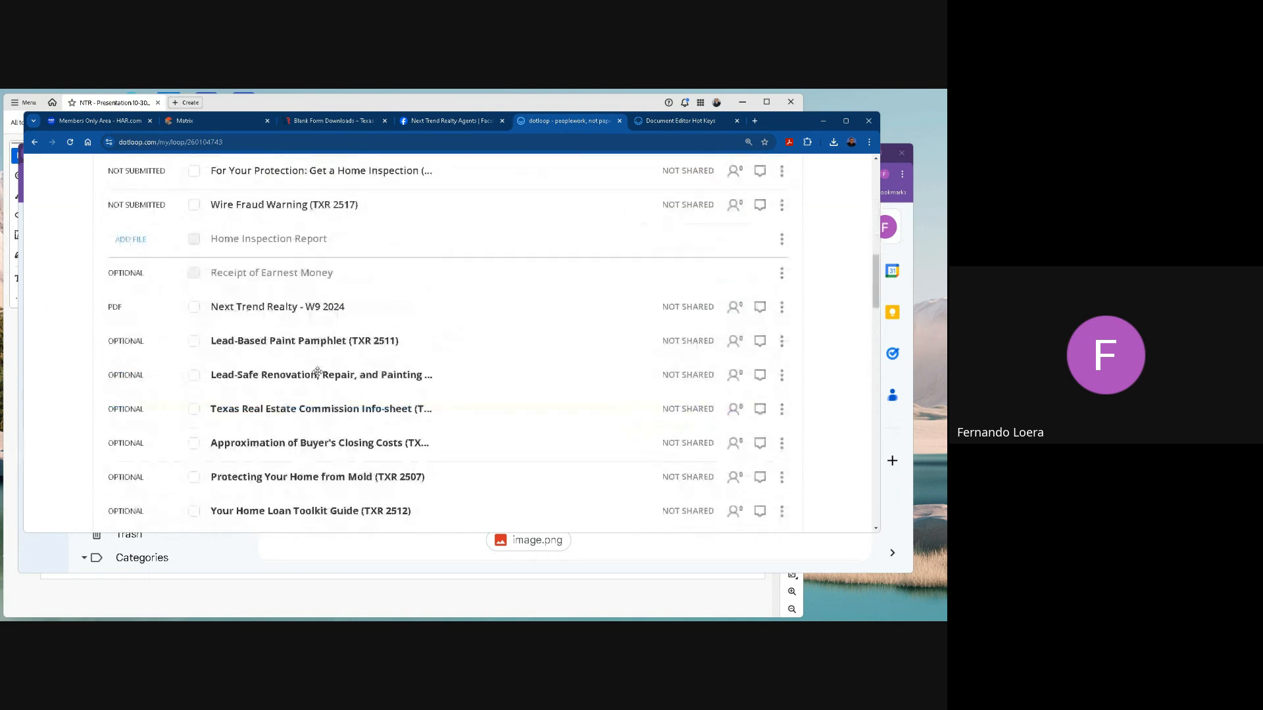
{"action": "scroll", "coordinate": [317, 372], "scroll_direction": "down", "scroll_amount": 2}
{"action": "left_click", "coordinate": [194, 283]}
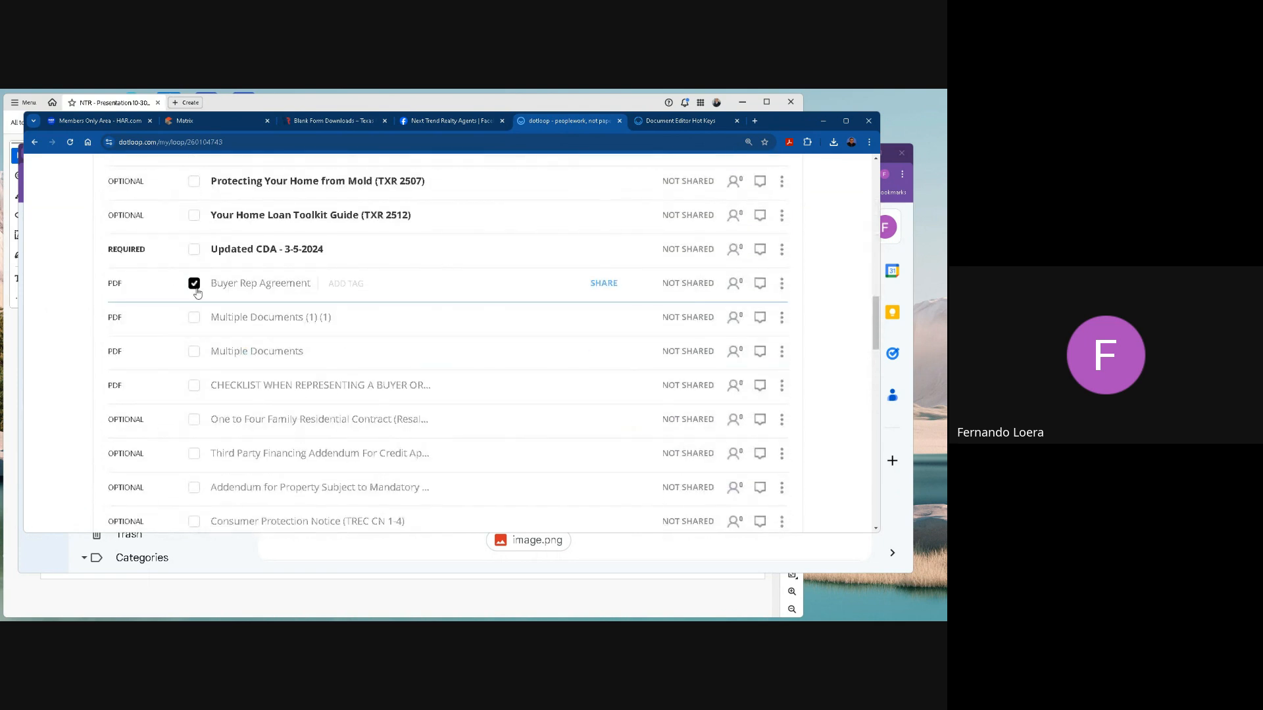
{"action": "left_click", "coordinate": [194, 319]}
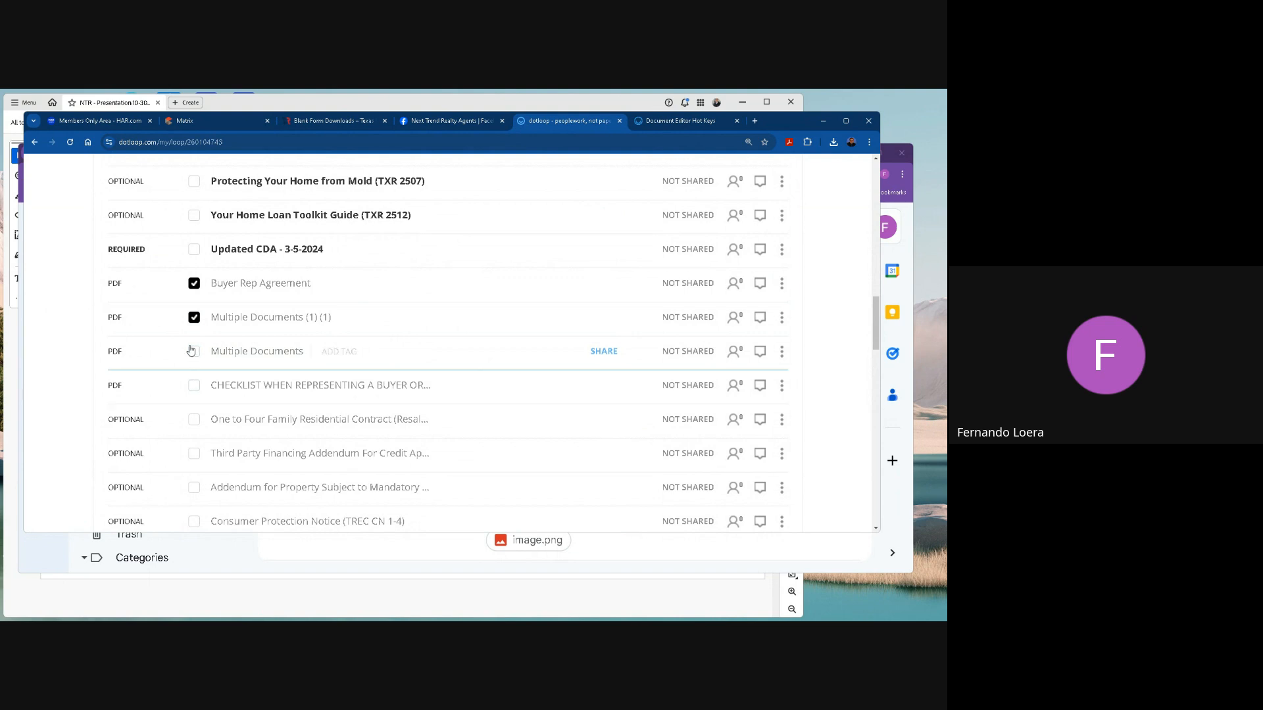
{"action": "left_click", "coordinate": [194, 318]}
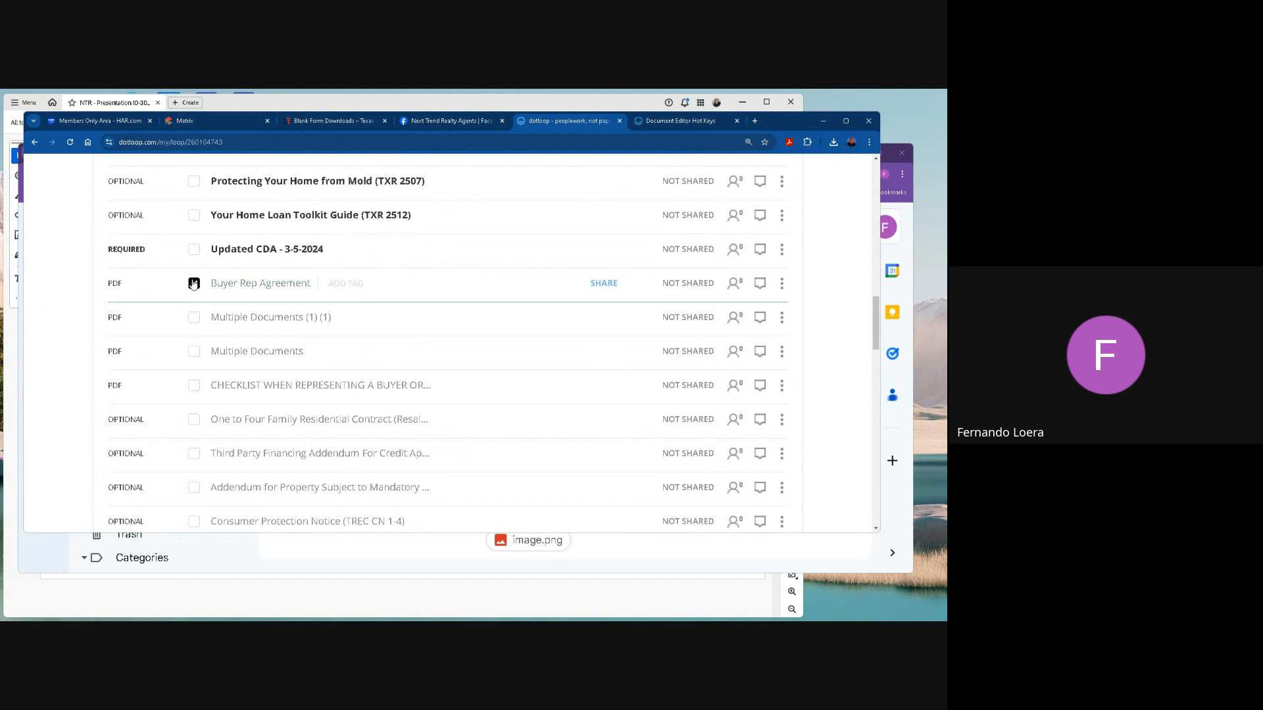
{"action": "left_click", "coordinate": [194, 283]}
Unarchive the CHECKLIST WHEN REPRESENTING A BUYER OR A TENANT document in Buying Documents and dismiss the notice.
{"action": "left_click", "coordinate": [194, 385]}
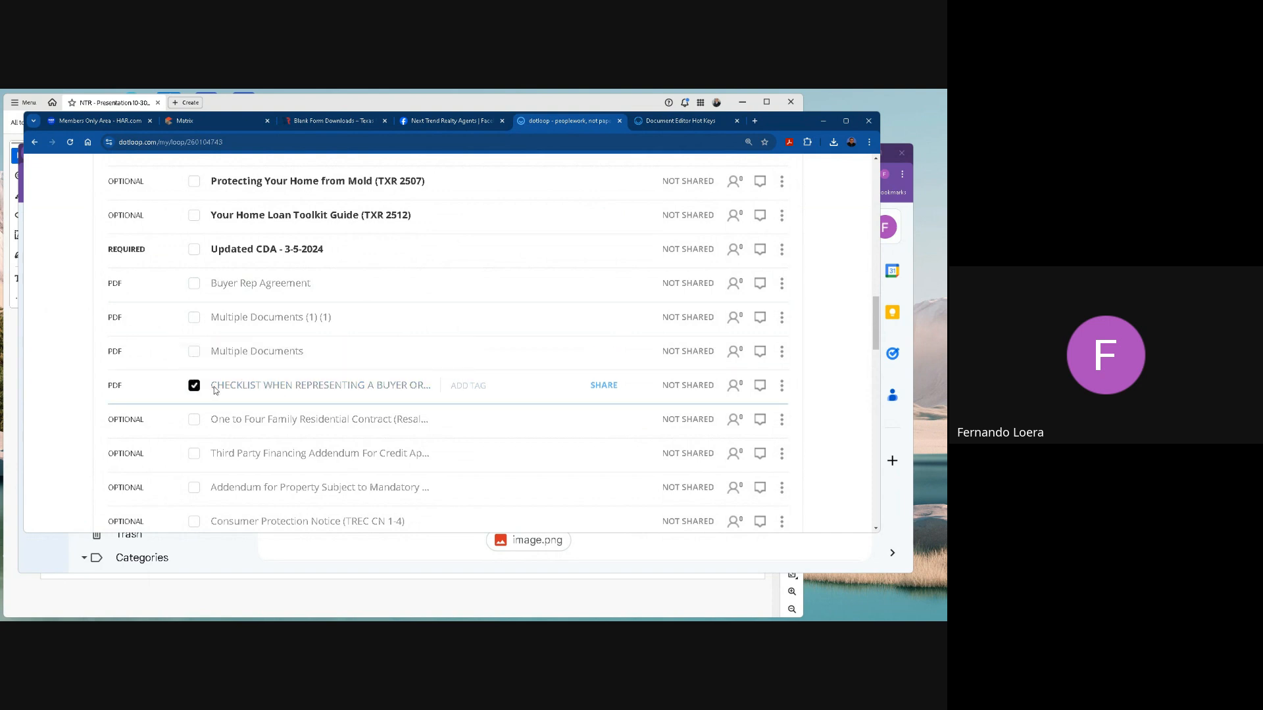
{"action": "left_click", "coordinate": [782, 386]}
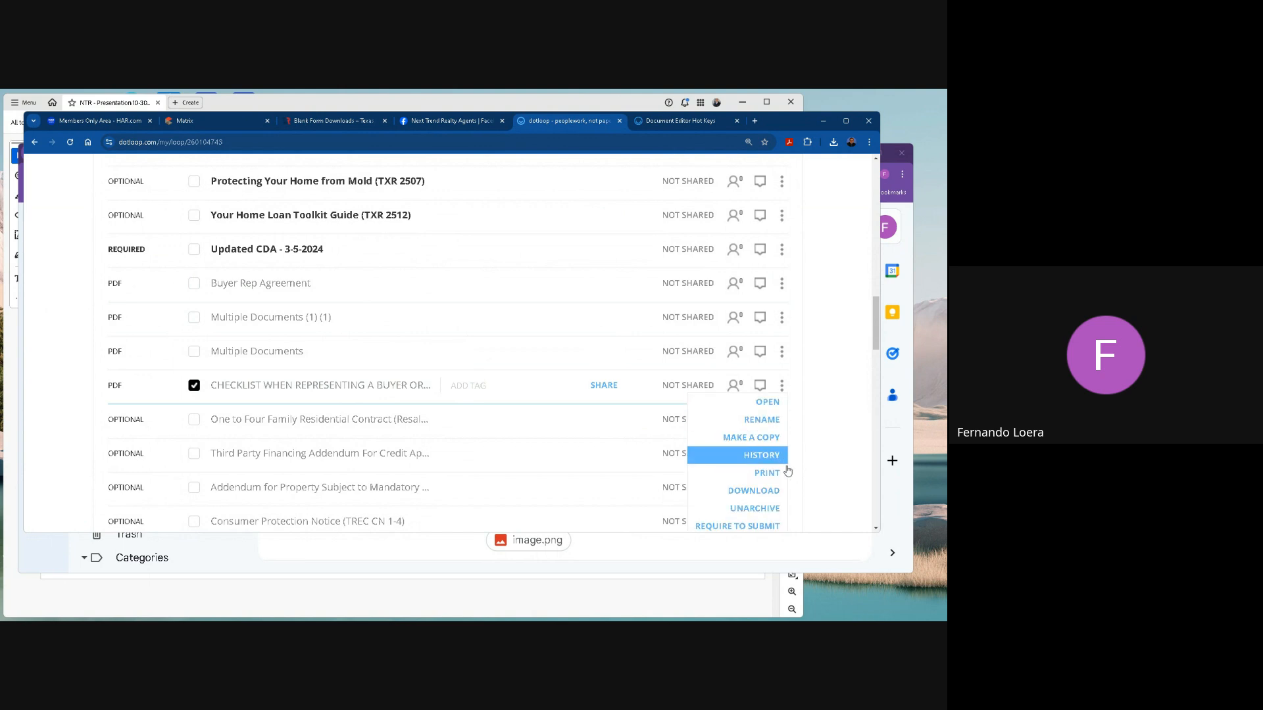
{"action": "left_click", "coordinate": [775, 510]}
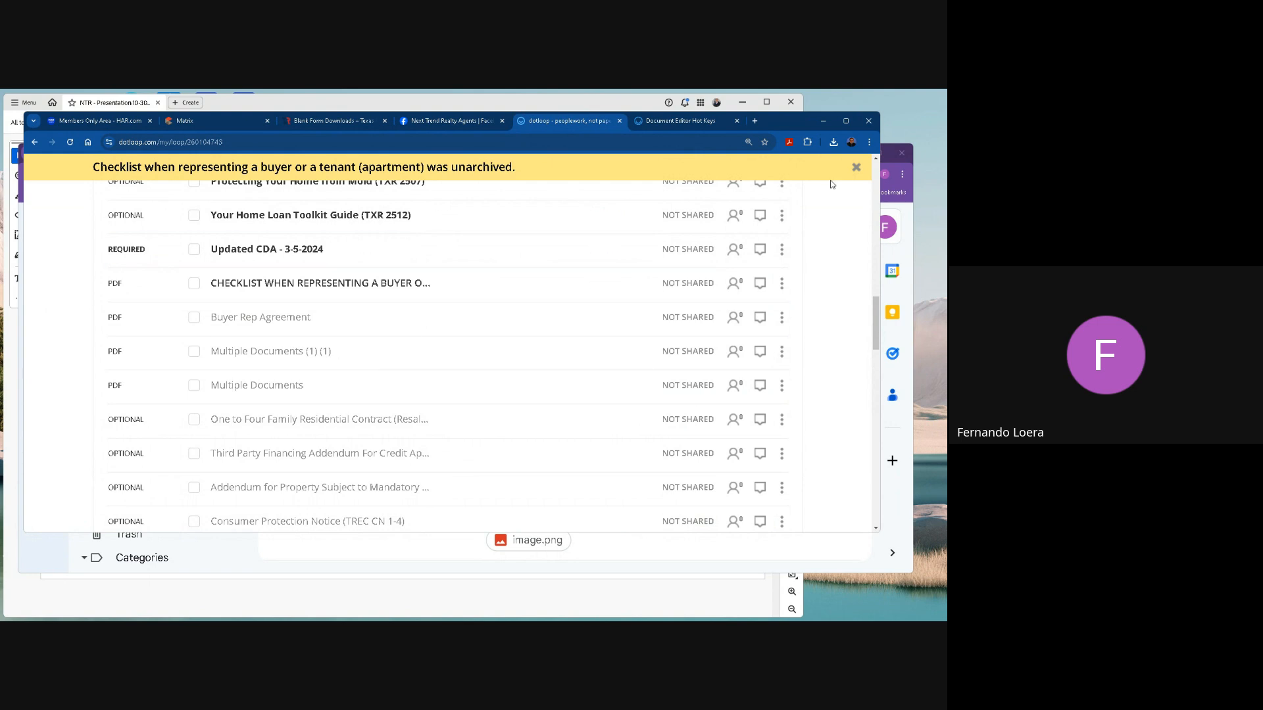
{"action": "left_click", "coordinate": [854, 169]}
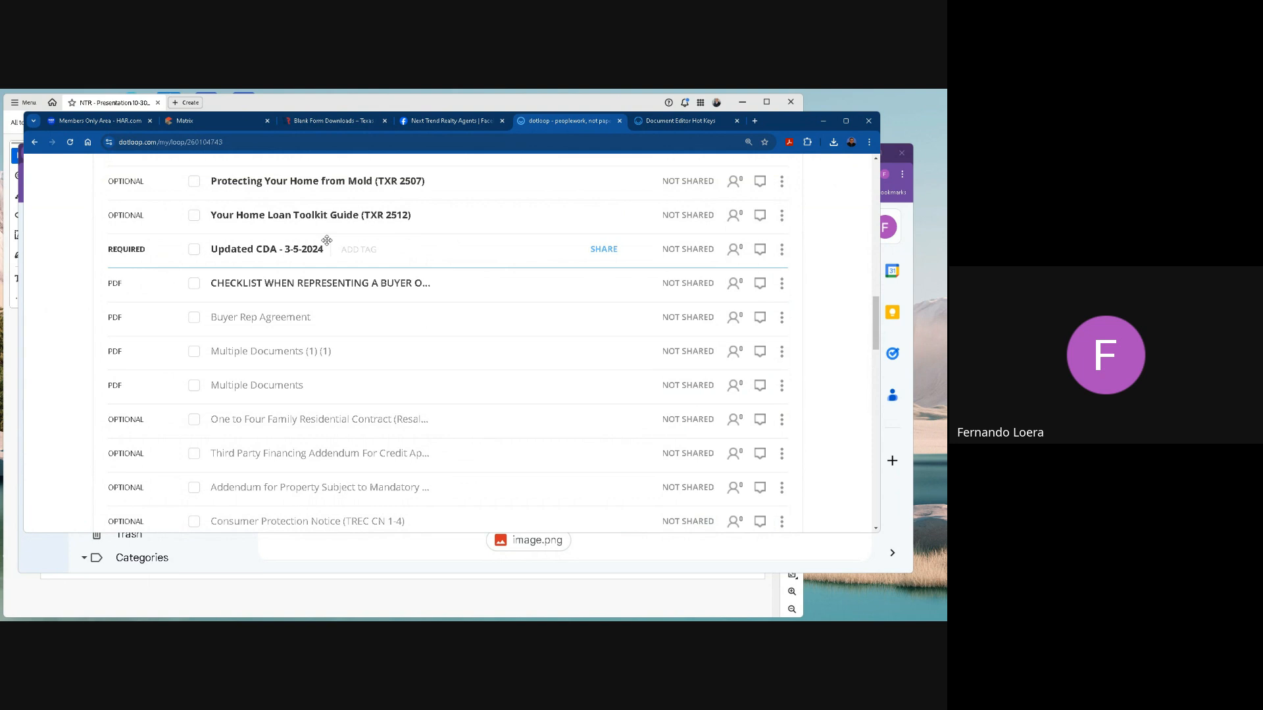
Look over the Buying Documents list and the Webinar Training loop's Documents section with archived documents shown.
{"action": "scroll", "coordinate": [342, 295], "scroll_direction": "up", "scroll_amount": 5}
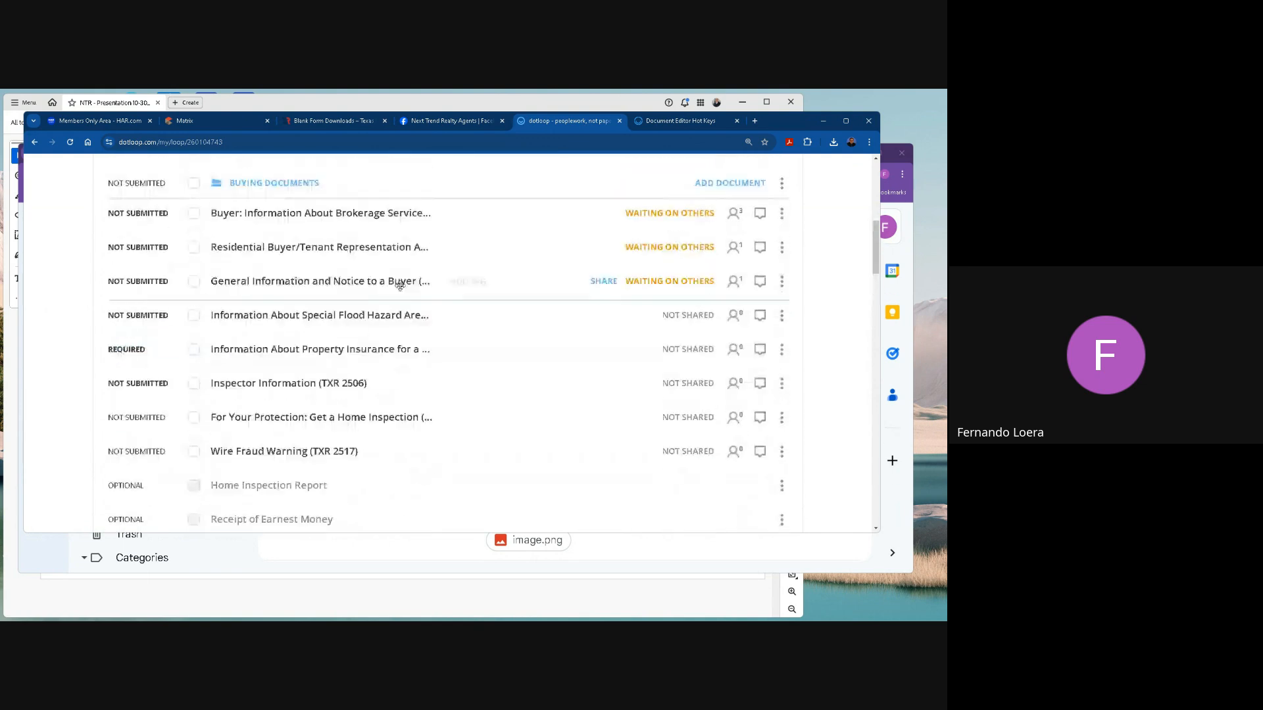
{"action": "scroll", "coordinate": [395, 288], "scroll_direction": "up", "scroll_amount": 5}
{"action": "scroll", "coordinate": [365, 296], "scroll_direction": "down", "scroll_amount": 3}
{"action": "scroll", "coordinate": [365, 297], "scroll_direction": "up", "scroll_amount": 1}
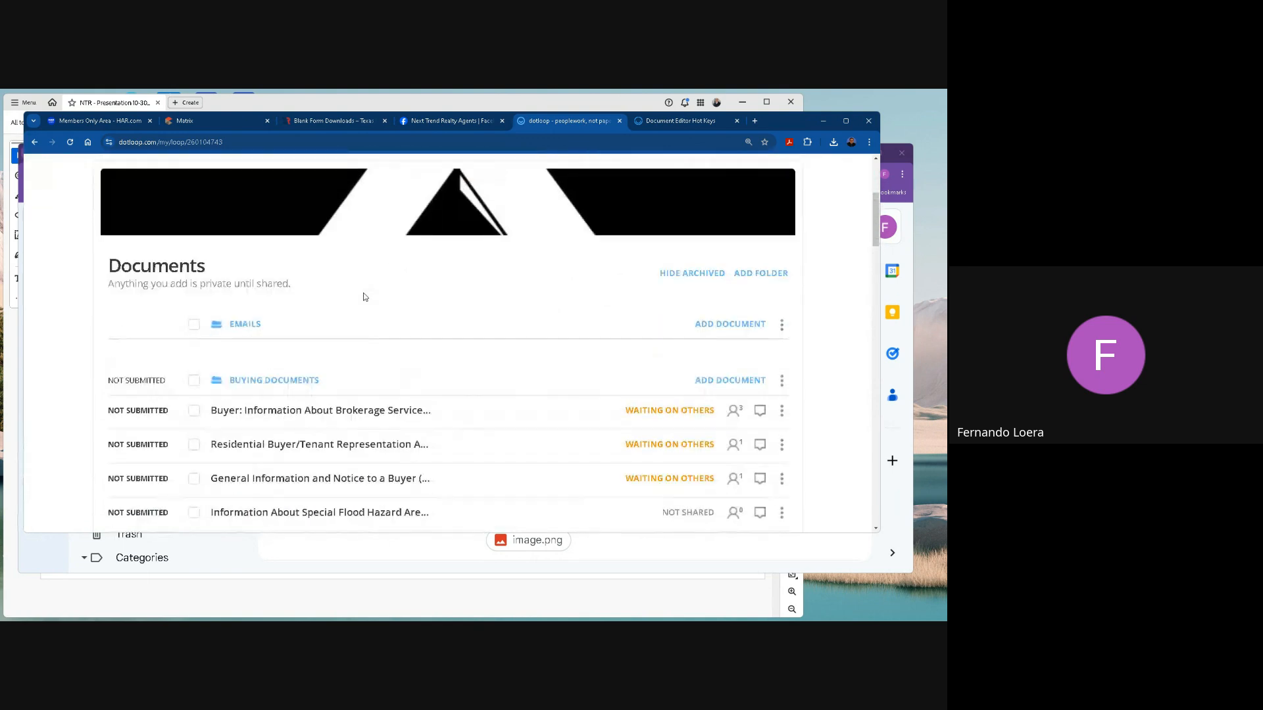
{"action": "scroll", "coordinate": [366, 297], "scroll_direction": "up", "scroll_amount": 3}
{"action": "scroll", "coordinate": [365, 297], "scroll_direction": "down", "scroll_amount": 3}
{"action": "scroll", "coordinate": [483, 297], "scroll_direction": "down", "scroll_amount": 1}
{"action": "scroll", "coordinate": [488, 296], "scroll_direction": "up", "scroll_amount": 3}
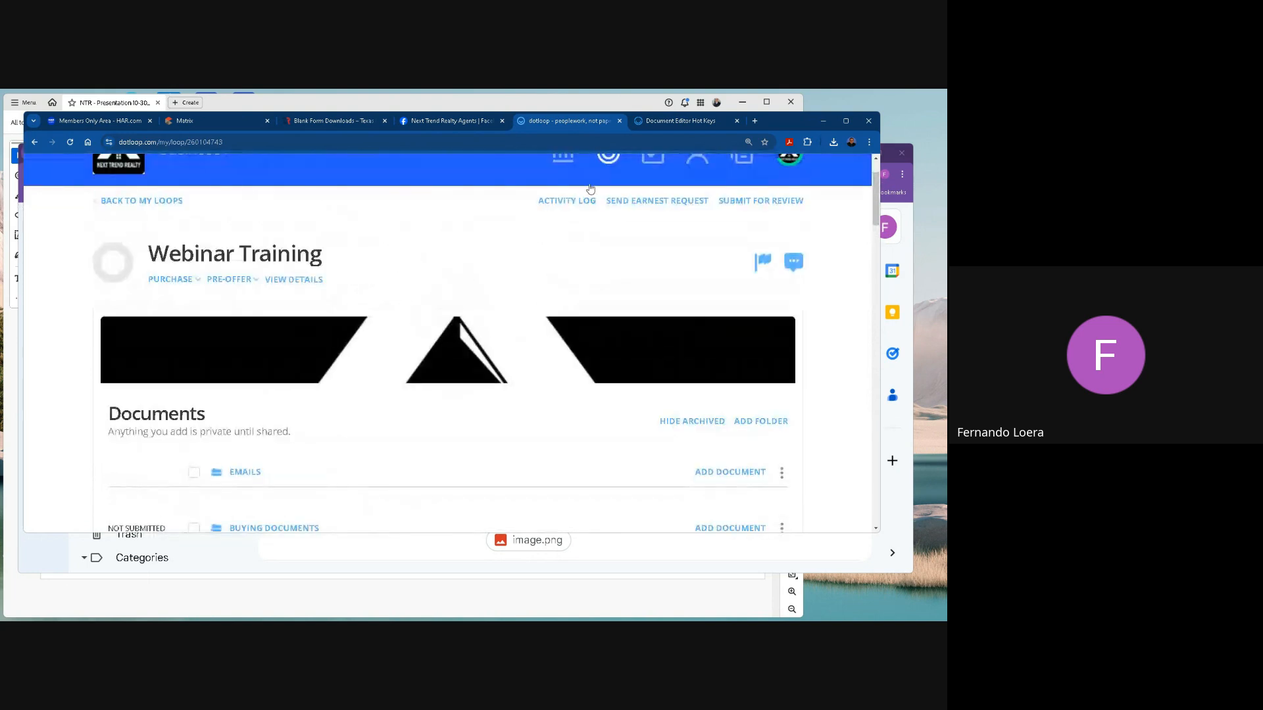
Look at the Document Editor Hot Keys support article and return to the Webinar Training loop.
{"action": "left_click", "coordinate": [664, 122]}
{"action": "scroll", "coordinate": [348, 345], "scroll_direction": "down", "scroll_amount": 8}
{"action": "scroll", "coordinate": [349, 345], "scroll_direction": "up", "scroll_amount": 5}
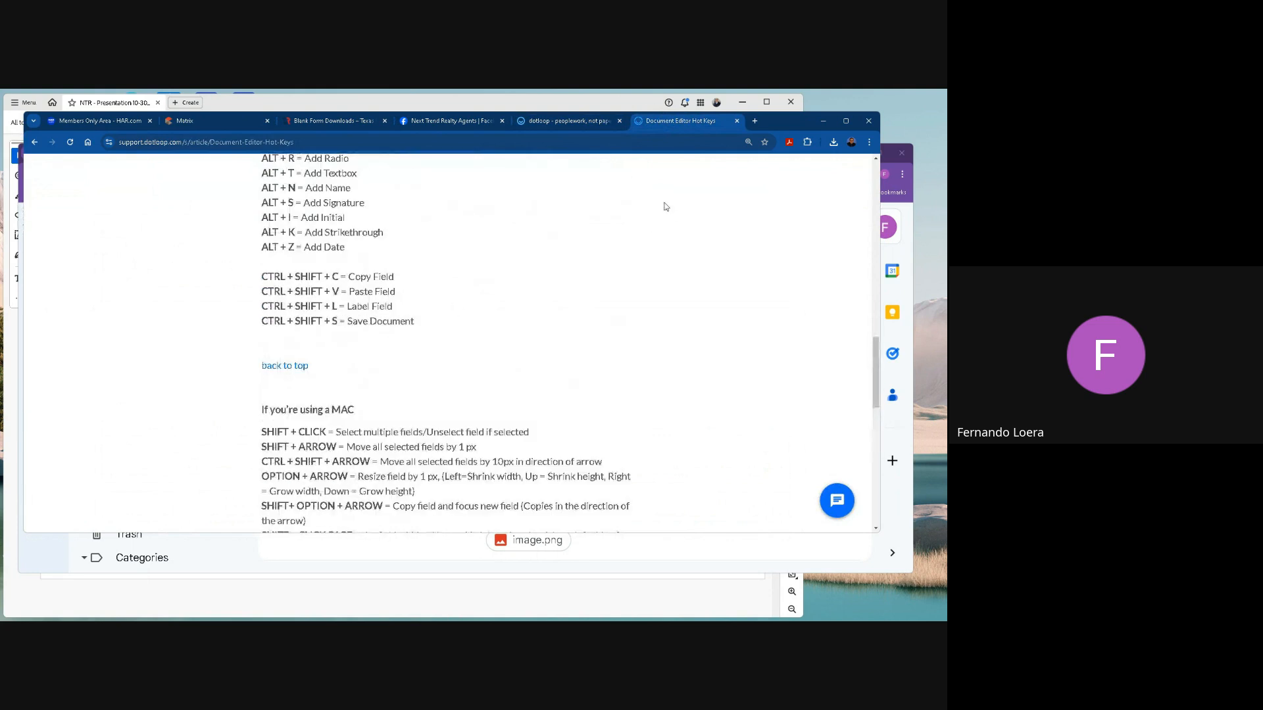
{"action": "left_click", "coordinate": [558, 122]}
Open the My Account settings from the loop and highlight the member ID in the page footer.
{"action": "scroll", "coordinate": [671, 263], "scroll_direction": "up", "scroll_amount": 2}
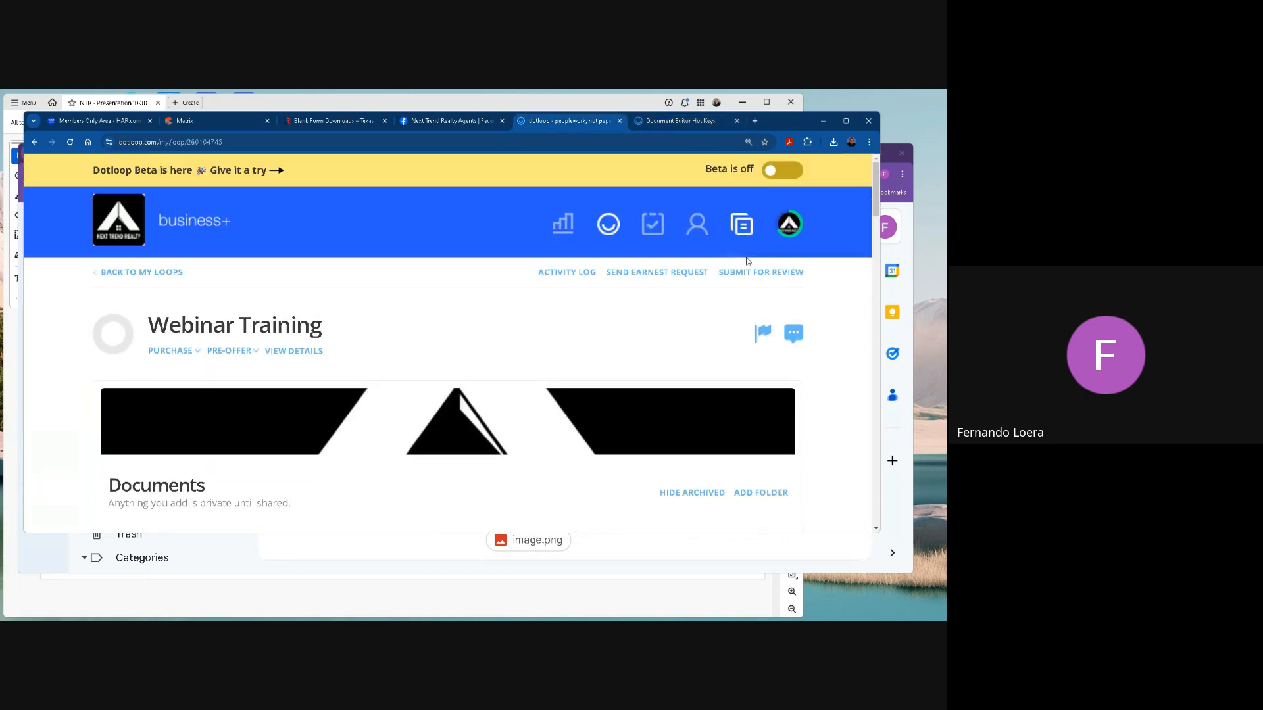
{"action": "left_click", "coordinate": [792, 224]}
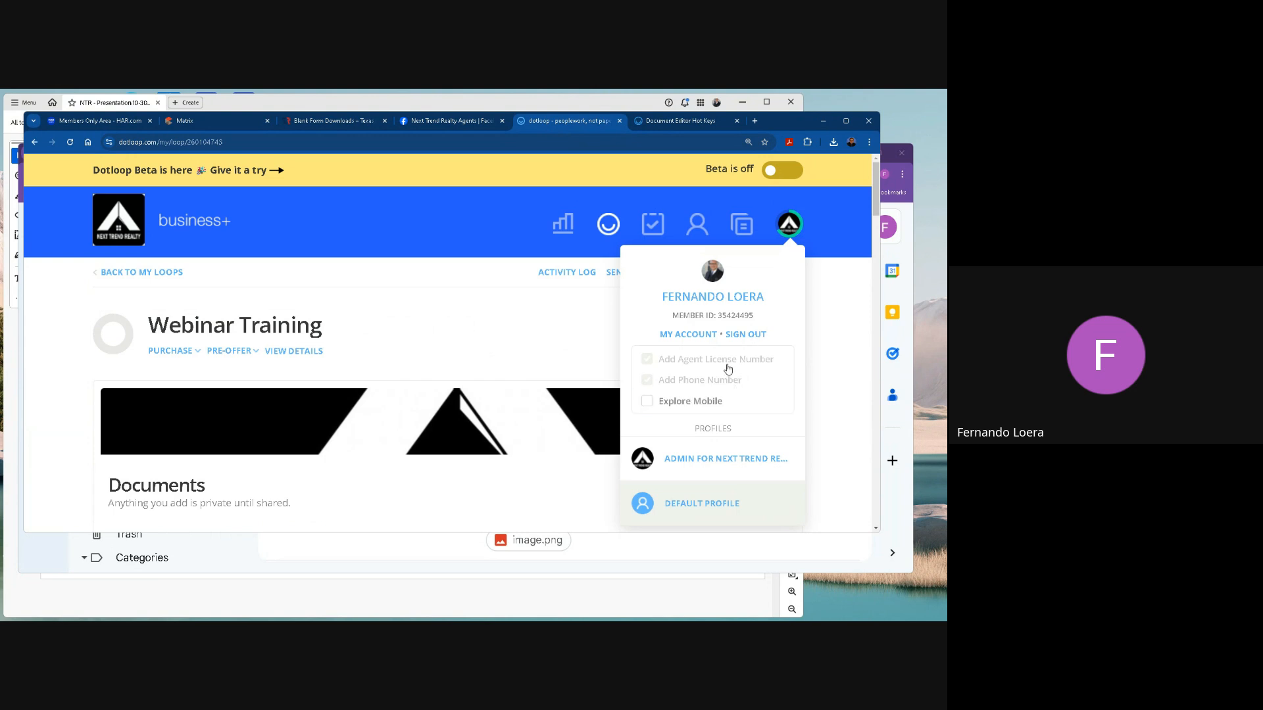
{"action": "left_click", "coordinate": [713, 337]}
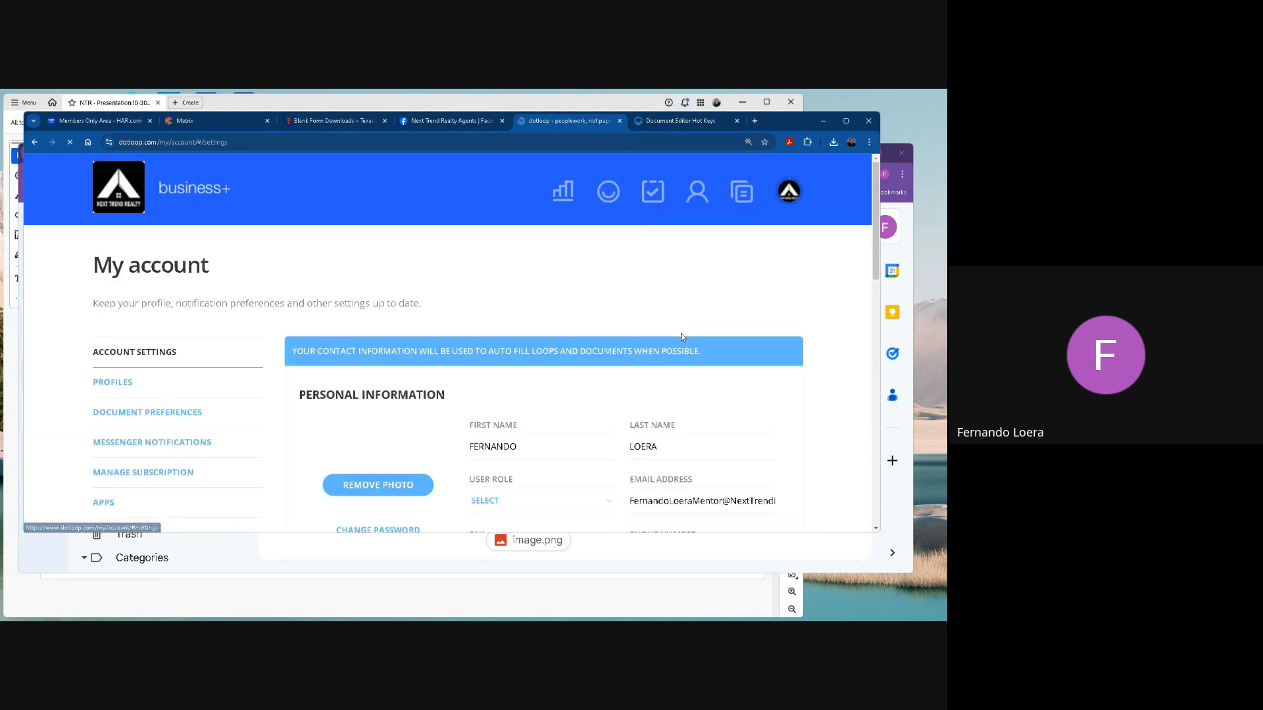
{"action": "scroll", "coordinate": [725, 428], "scroll_direction": "down", "scroll_amount": 1}
{"action": "scroll", "coordinate": [723, 421], "scroll_direction": "down", "scroll_amount": 15}
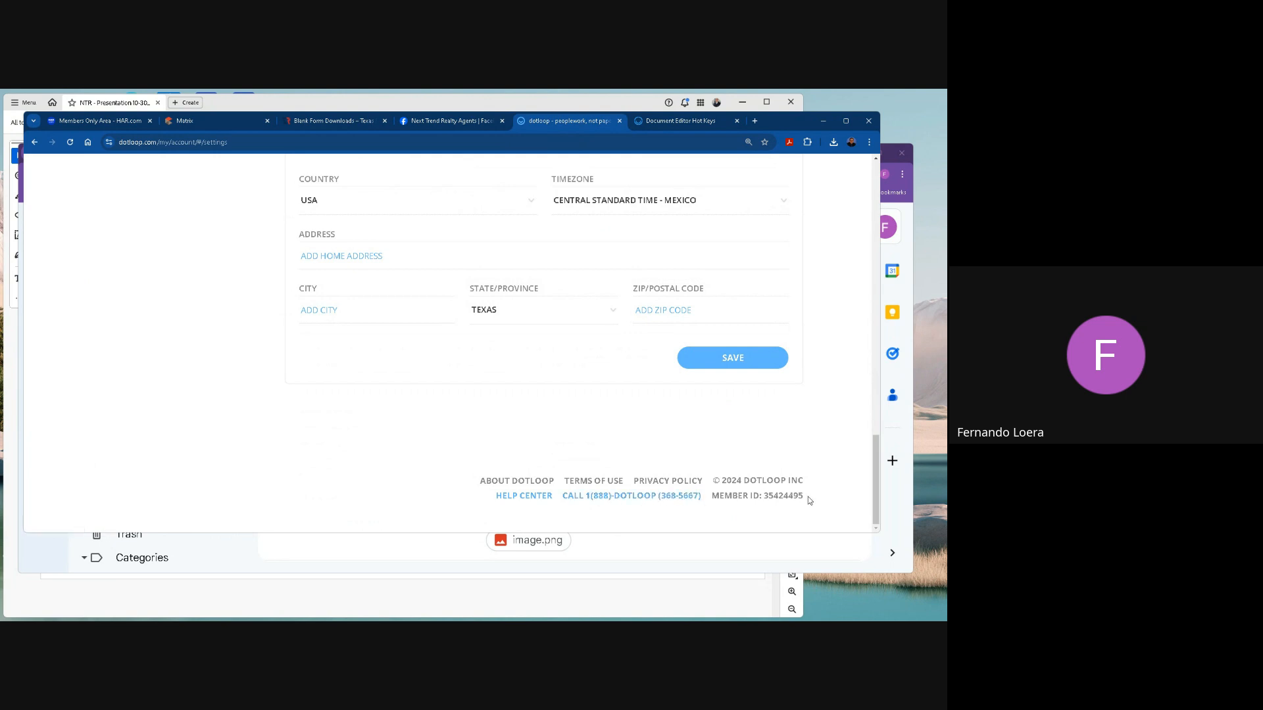
{"action": "left_click_drag", "start_coordinate": [807, 496], "coordinate": [712, 495]}
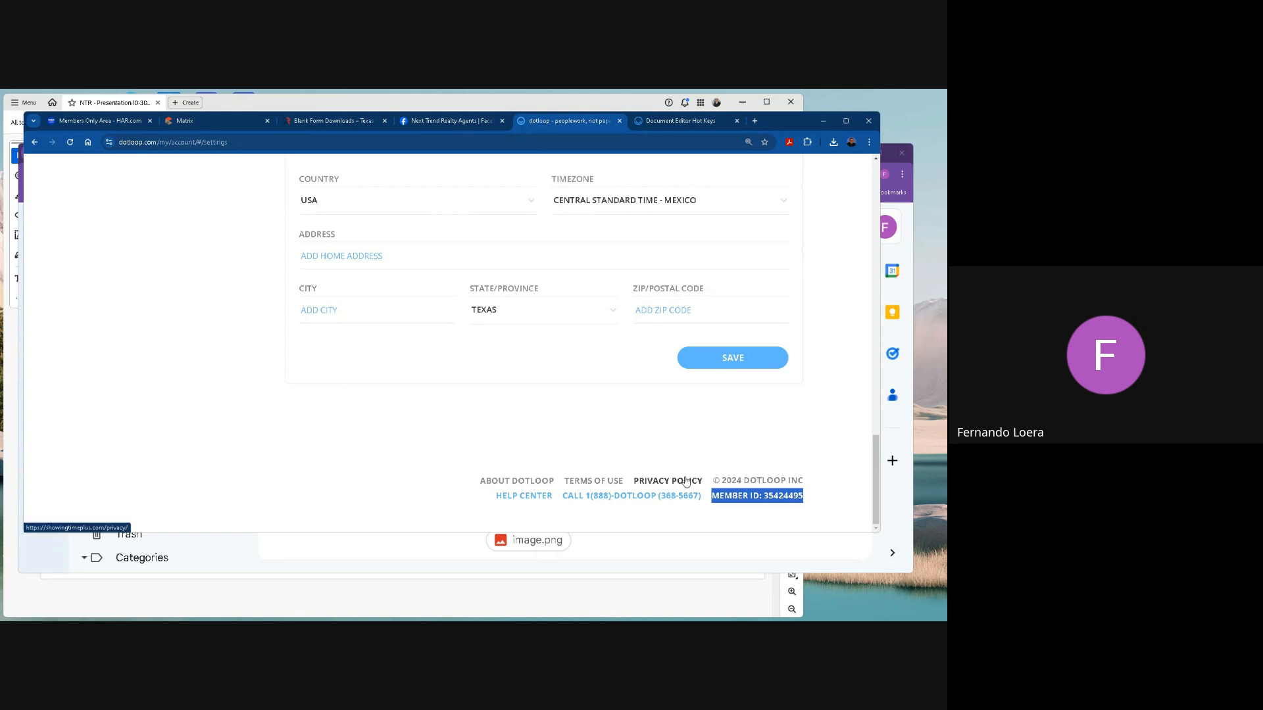
Return to the Next Trend Realty loops overview and reopen My Account from its profile options.
{"action": "scroll", "coordinate": [554, 406], "scroll_direction": "up", "scroll_amount": 15}
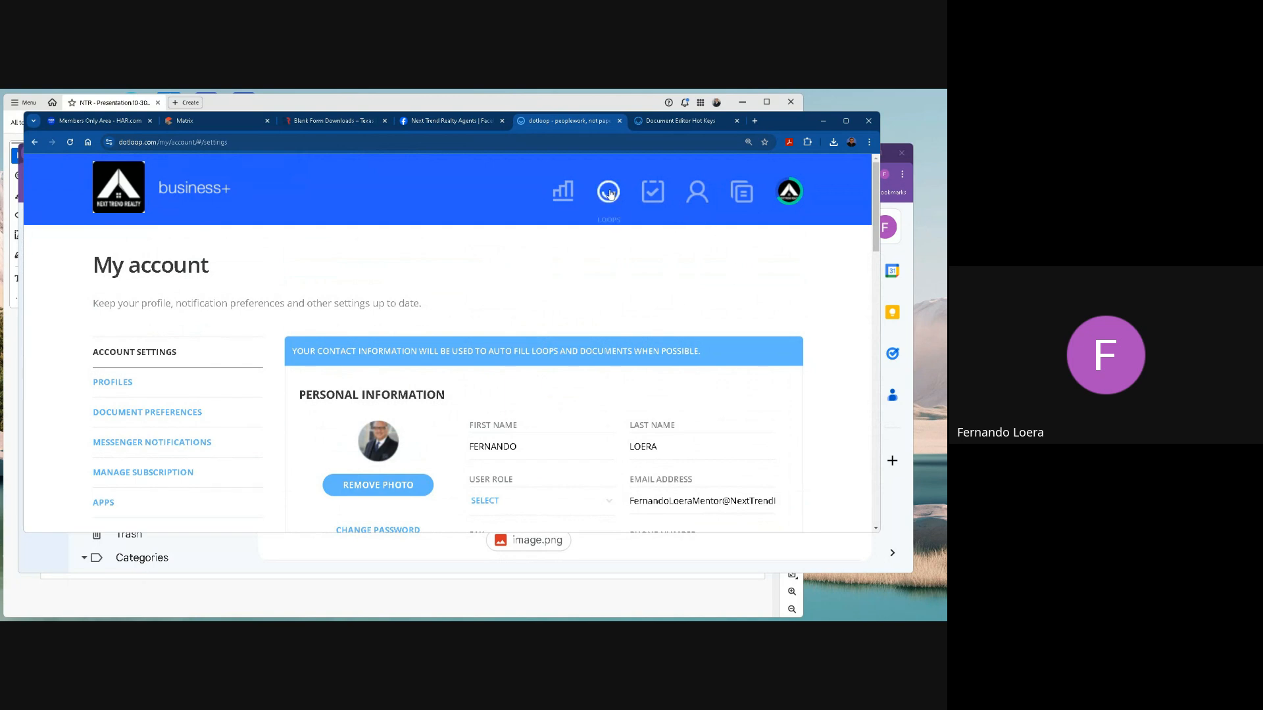
{"action": "left_click", "coordinate": [650, 195]}
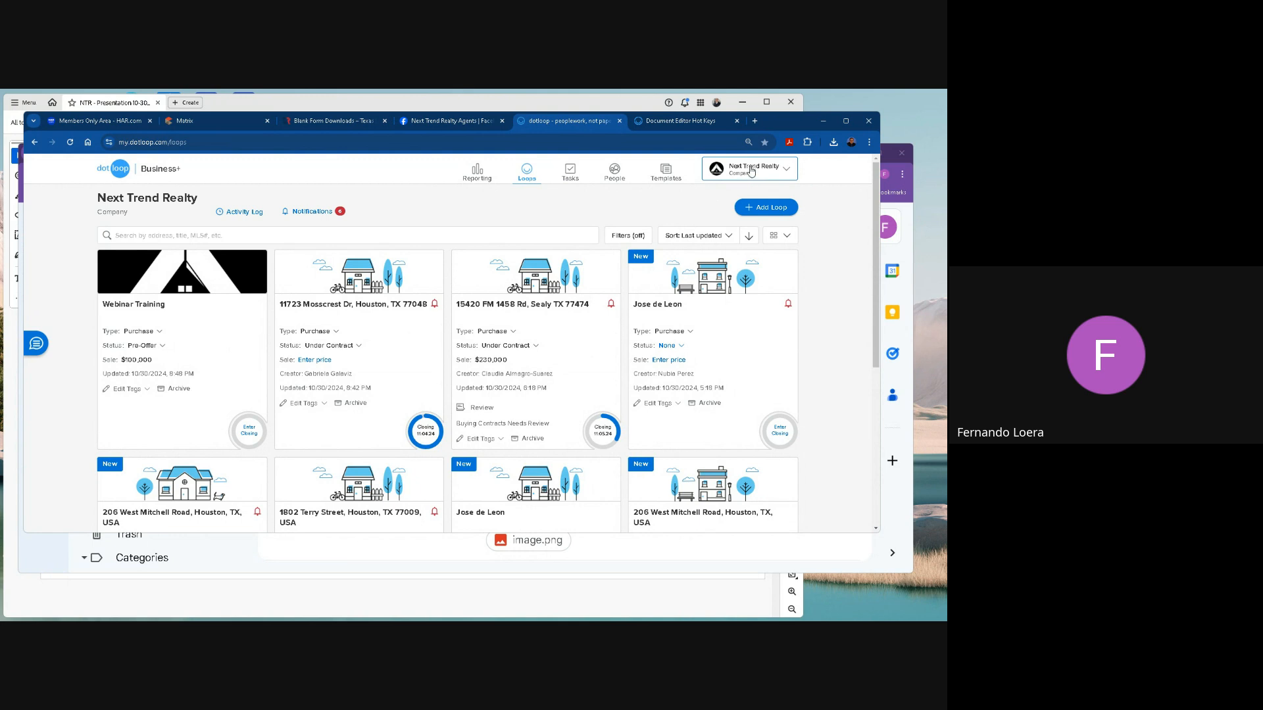
{"action": "left_click", "coordinate": [757, 172]}
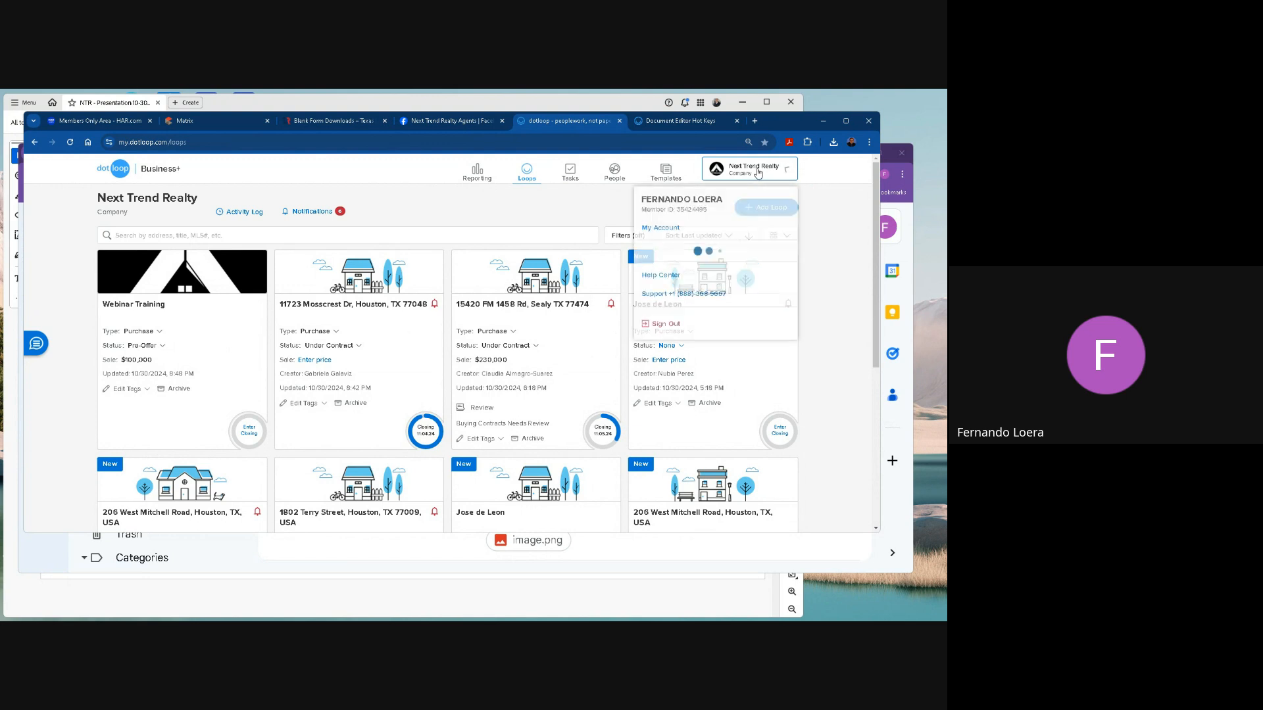
{"action": "left_click", "coordinate": [653, 229]}
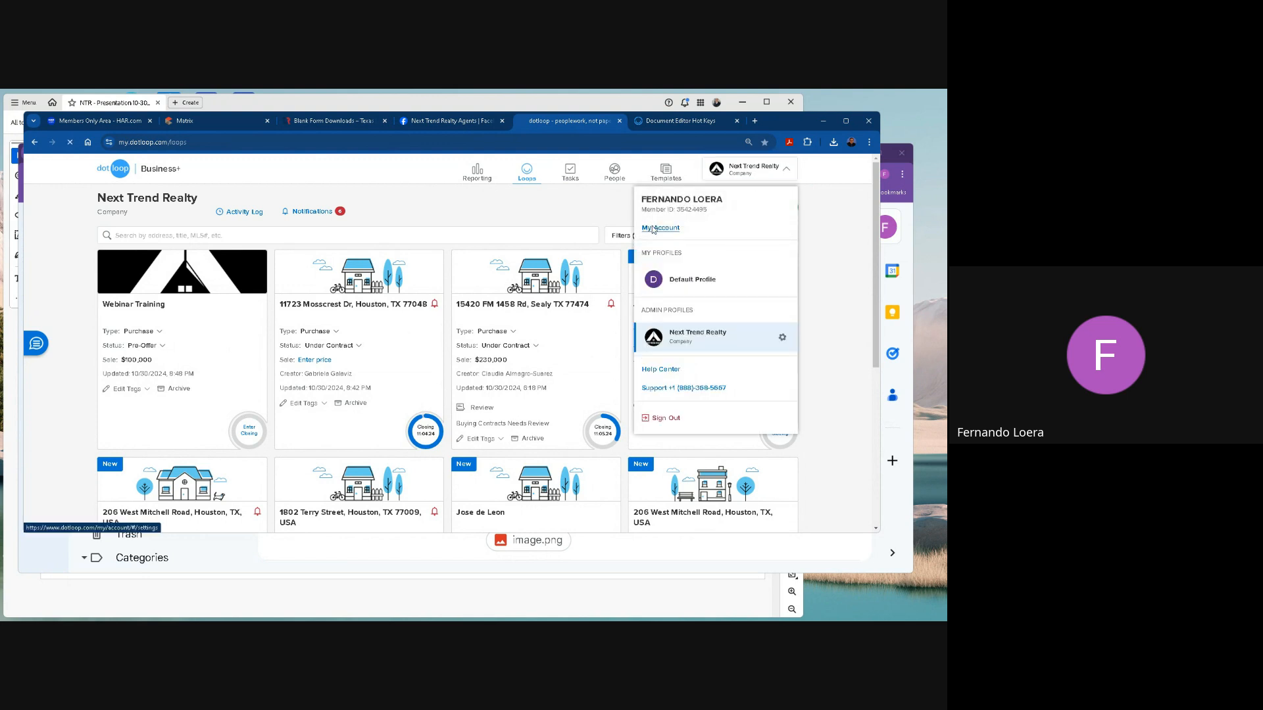
Examine the Personal Information fields in the account settings, from the name fields down to NRDS ID.
{"action": "scroll", "coordinate": [477, 373], "scroll_direction": "down", "scroll_amount": 2}
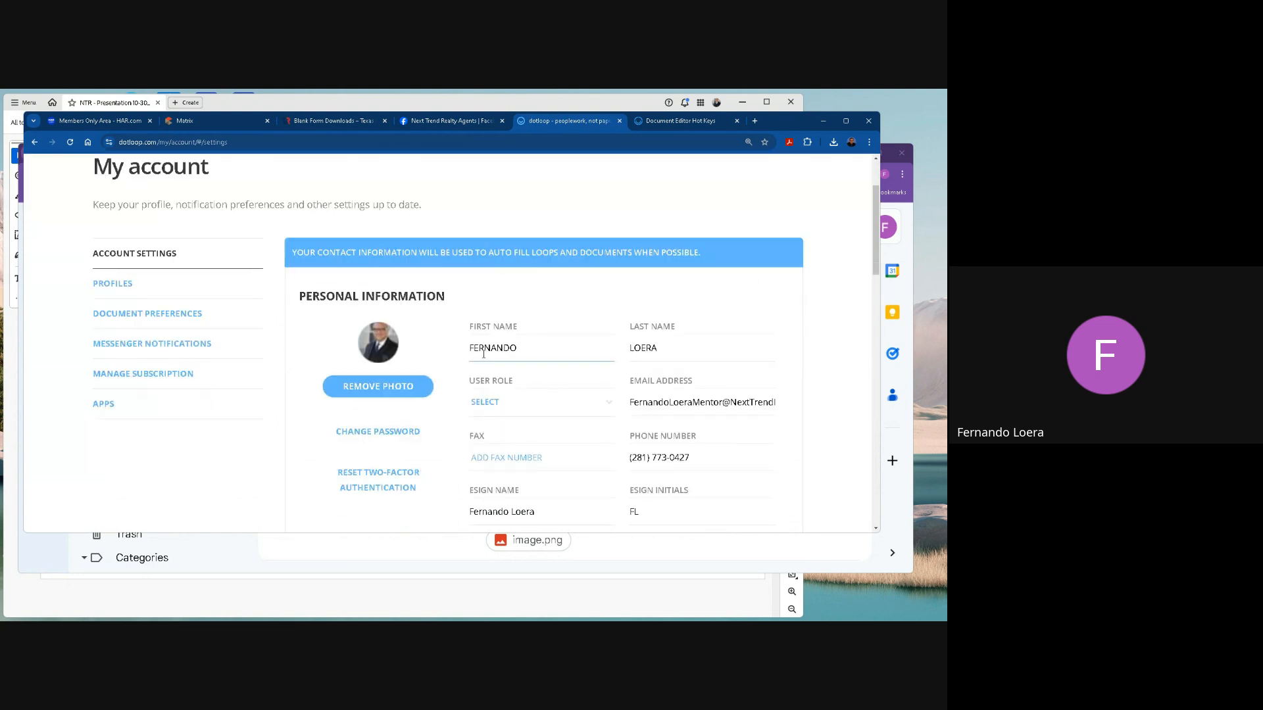
{"action": "scroll", "coordinate": [483, 354], "scroll_direction": "down", "scroll_amount": 3}
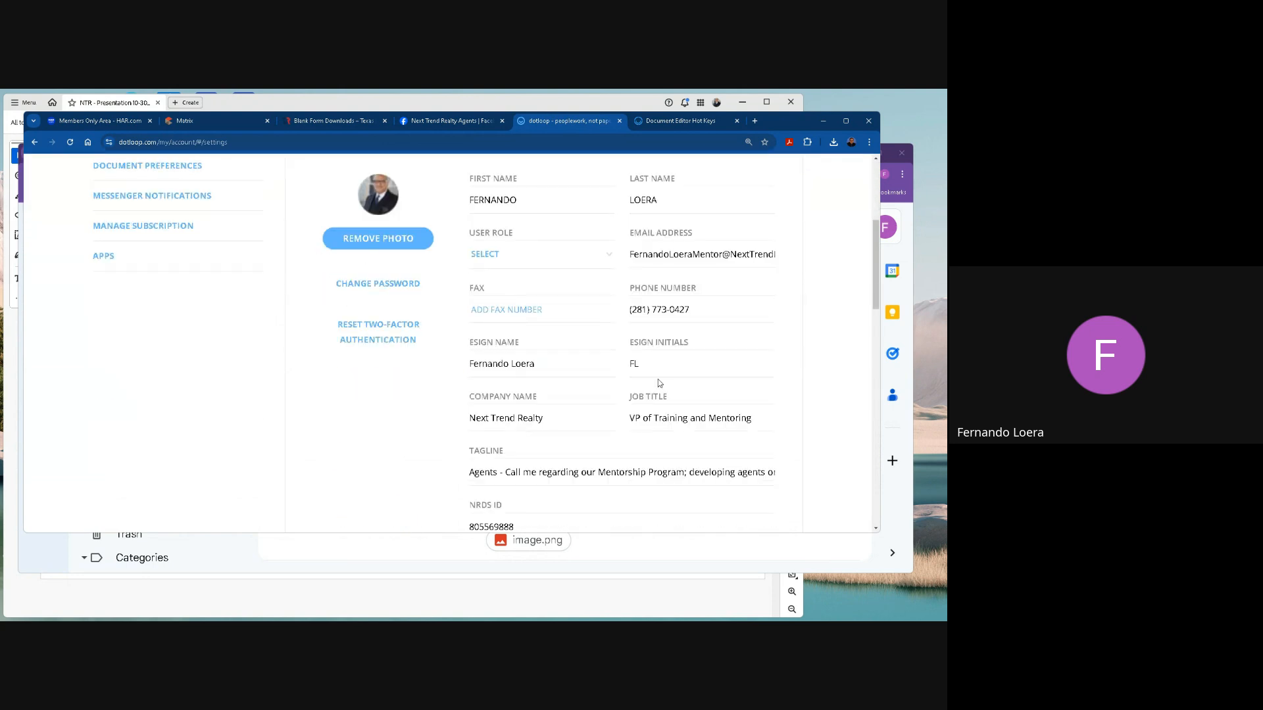
{"action": "scroll", "coordinate": [632, 382], "scroll_direction": "down", "scroll_amount": 1}
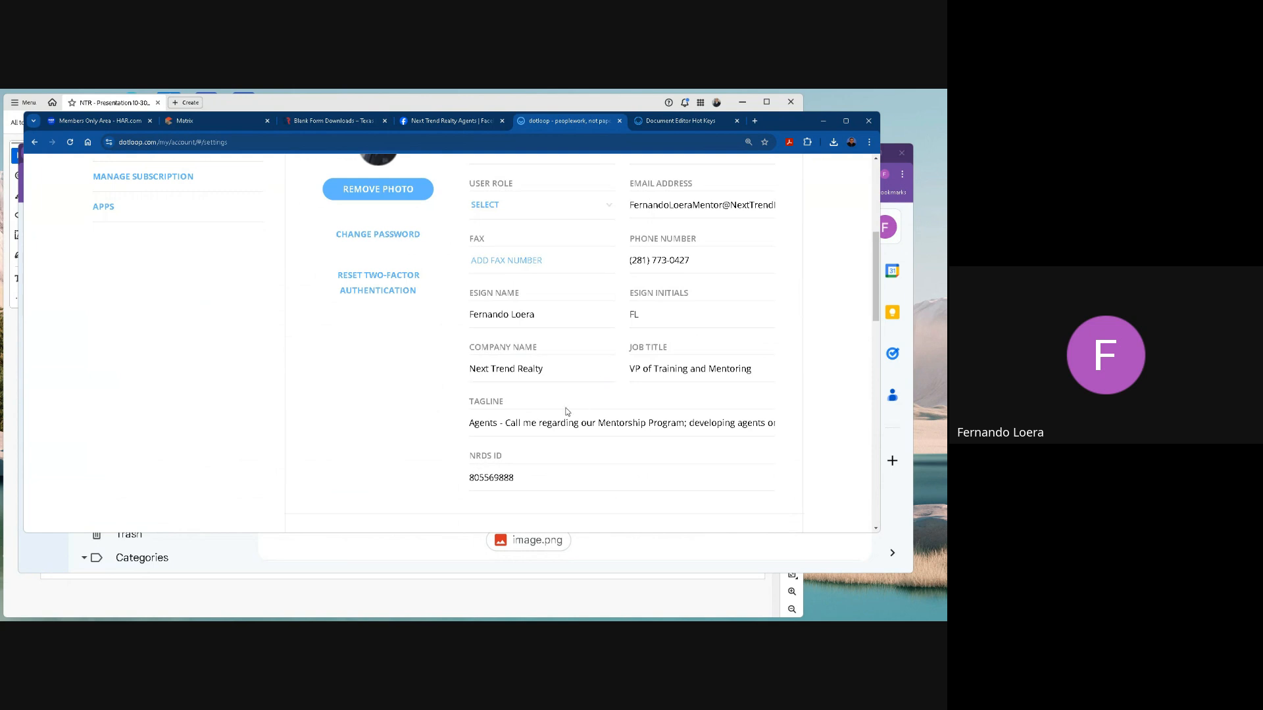
{"action": "scroll", "coordinate": [567, 413], "scroll_direction": "down", "scroll_amount": 1}
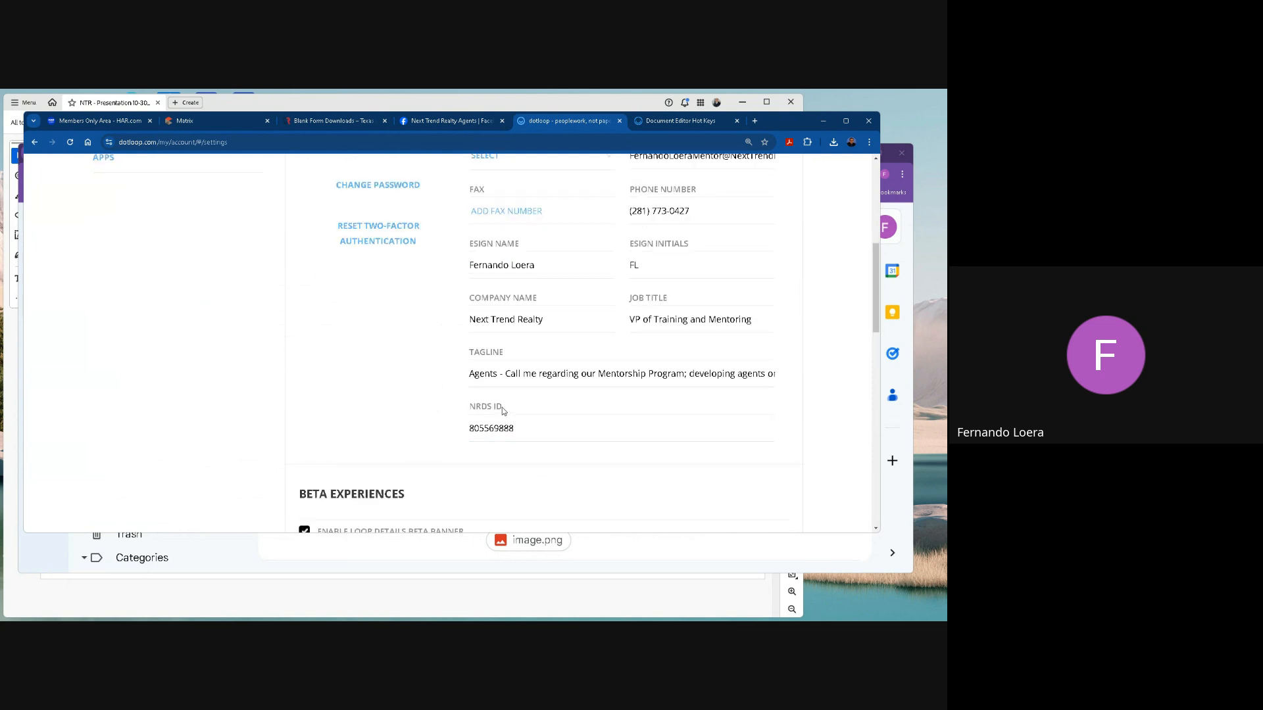
Look over the NRDS ID and Beta Experiences parts of the account settings.
{"action": "left_click", "coordinate": [538, 432]}
{"action": "scroll", "coordinate": [533, 434], "scroll_direction": "down", "scroll_amount": 2}
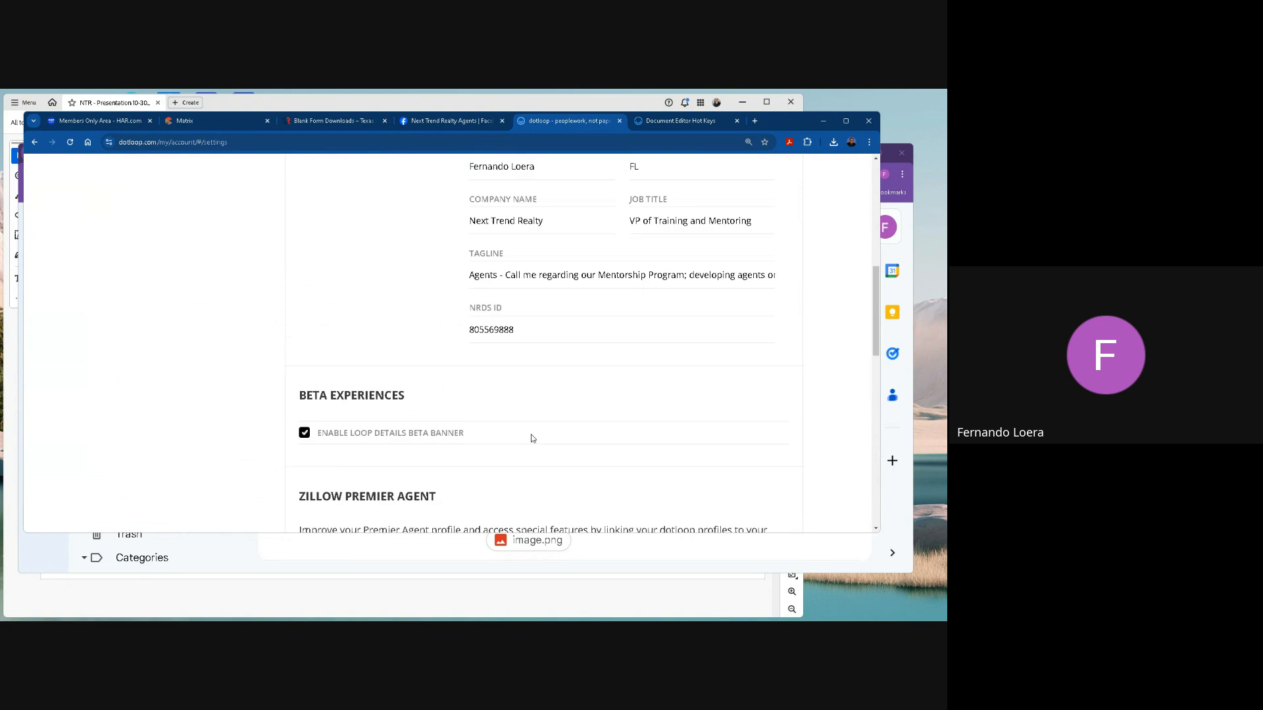
{"action": "scroll", "coordinate": [531, 435], "scroll_direction": "up", "scroll_amount": 6}
{"action": "scroll", "coordinate": [530, 434], "scroll_direction": "up", "scroll_amount": 2}
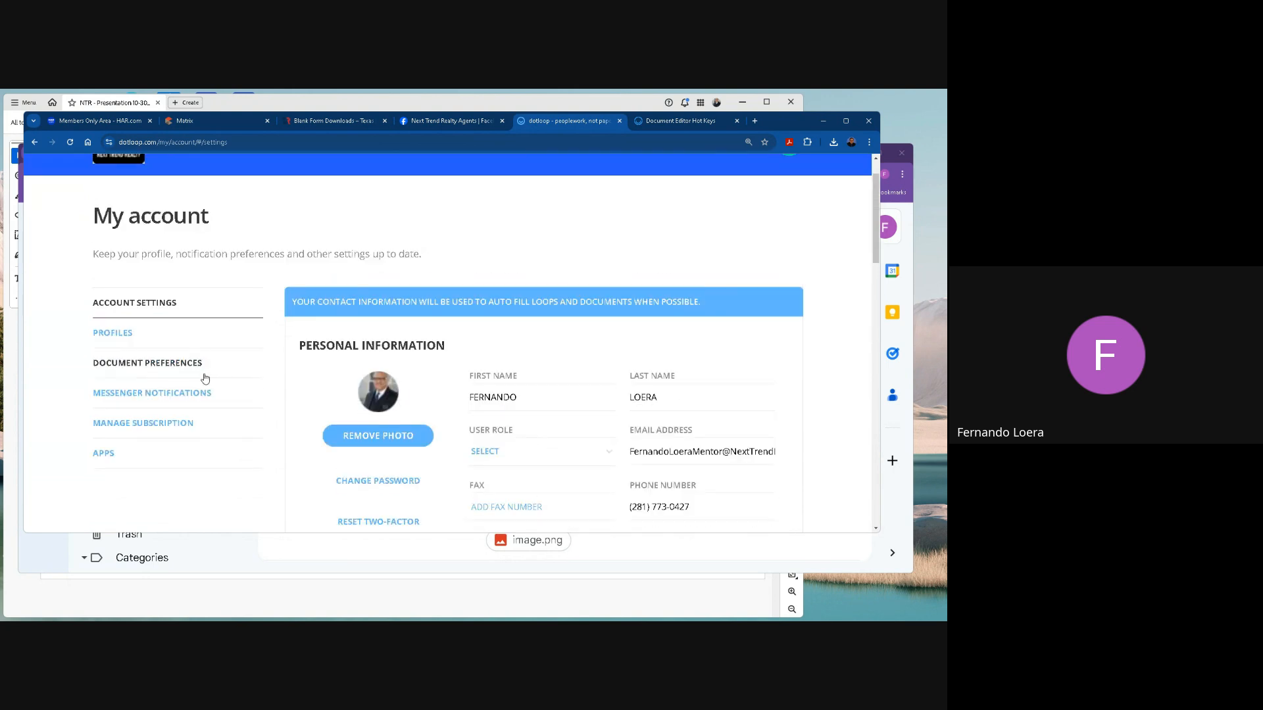
Open the account's Profiles settings and highlight the office ID and the broker and agent license numbers under Profile Details.
{"action": "left_click", "coordinate": [125, 334]}
{"action": "scroll", "coordinate": [636, 421], "scroll_direction": "down", "scroll_amount": 6}
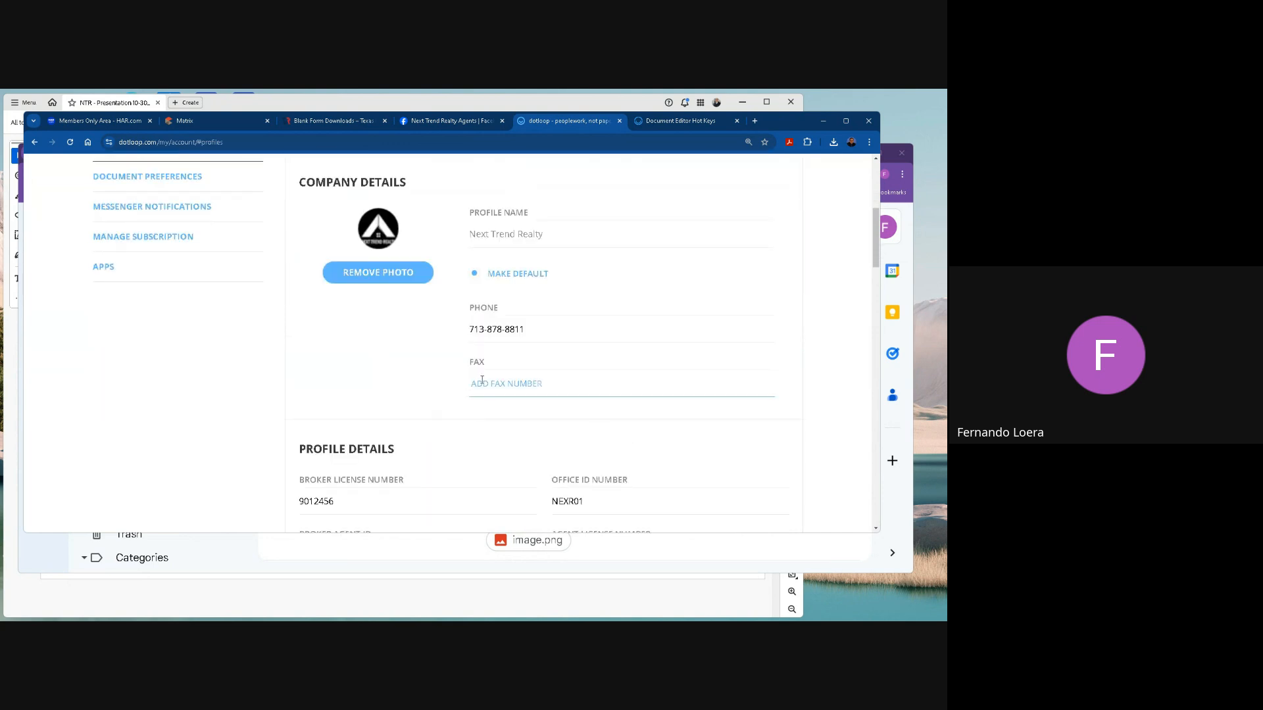
{"action": "scroll", "coordinate": [599, 457], "scroll_direction": "down", "scroll_amount": 1}
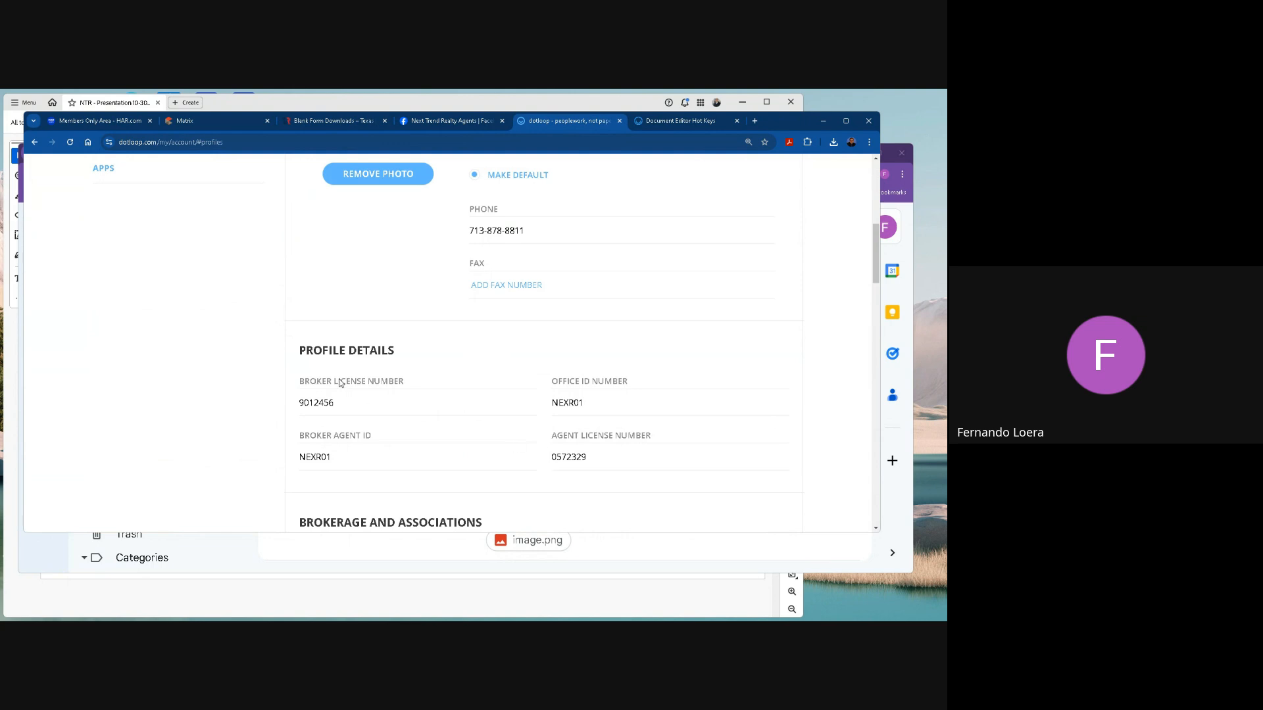
{"action": "left_click_drag", "start_coordinate": [352, 404], "coordinate": [283, 401]}
{"action": "left_click_drag", "start_coordinate": [607, 403], "coordinate": [531, 403]}
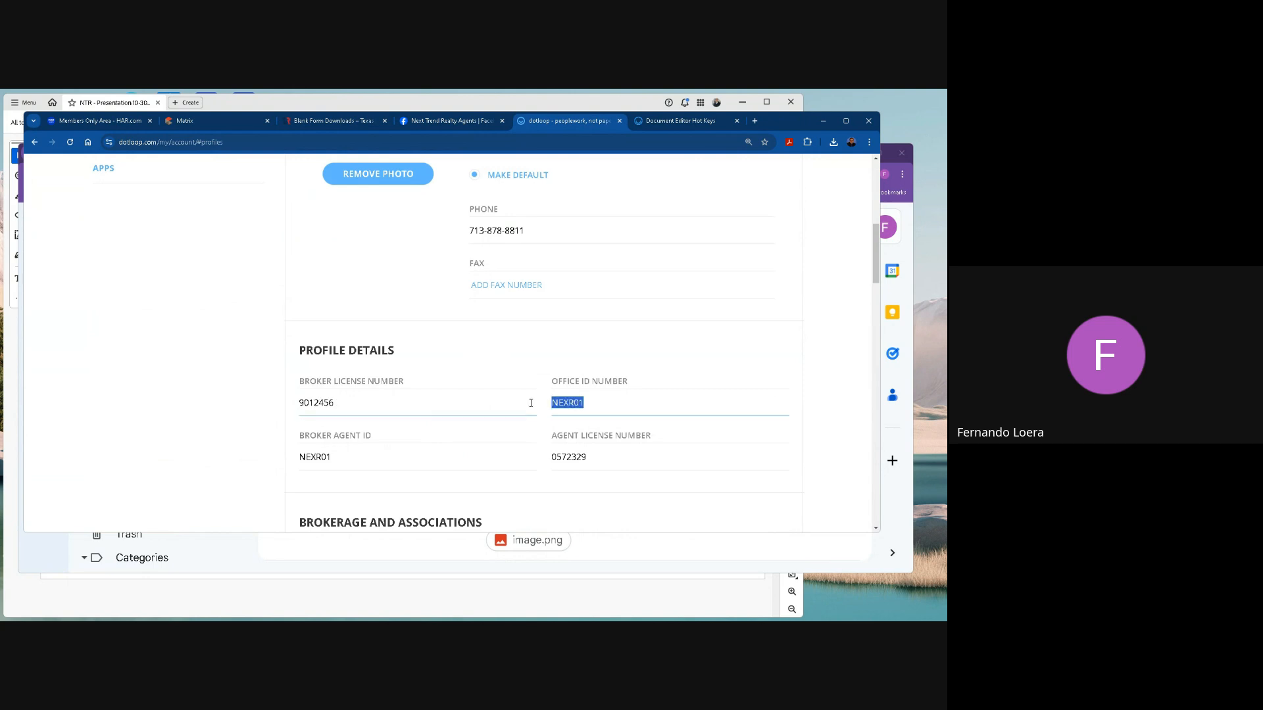
{"action": "left_click_drag", "start_coordinate": [598, 459], "coordinate": [535, 451]}
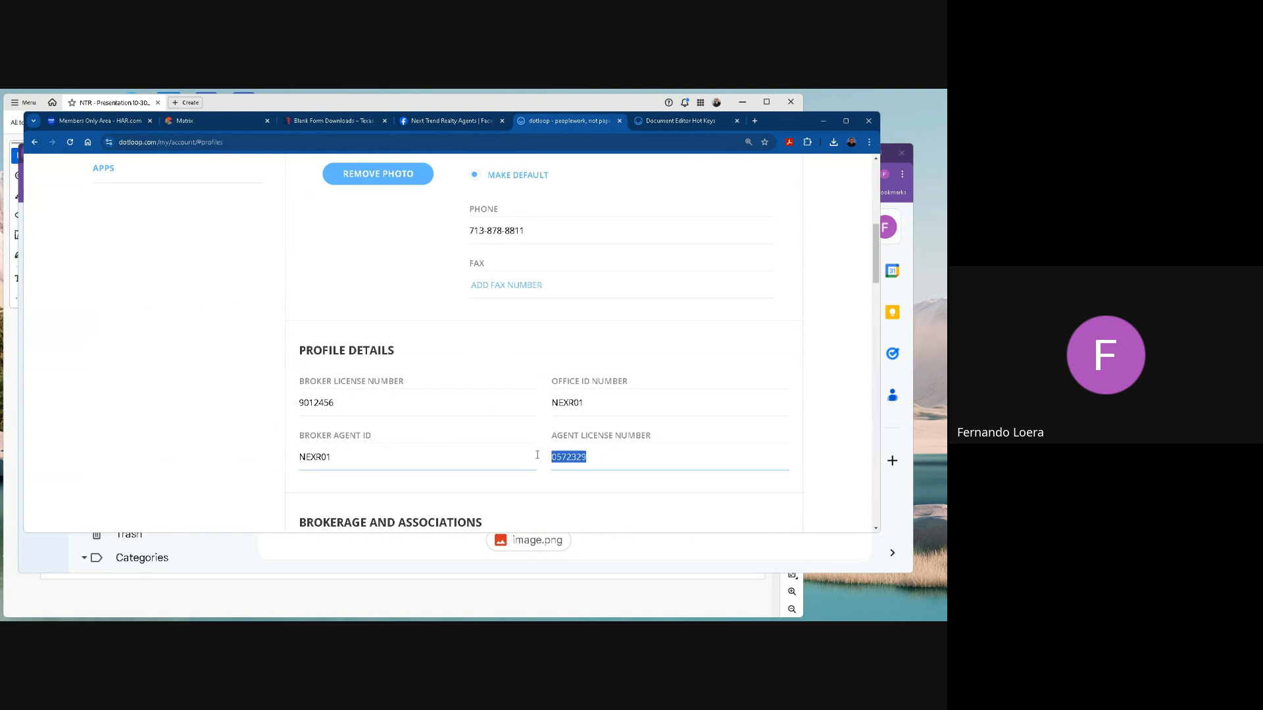
Highlight the Houston Association of Realtors, Texas Real Estate Commission and Texas REALTORS entries under Brokerage and Associations.
{"action": "scroll", "coordinate": [550, 454], "scroll_direction": "down", "scroll_amount": 3}
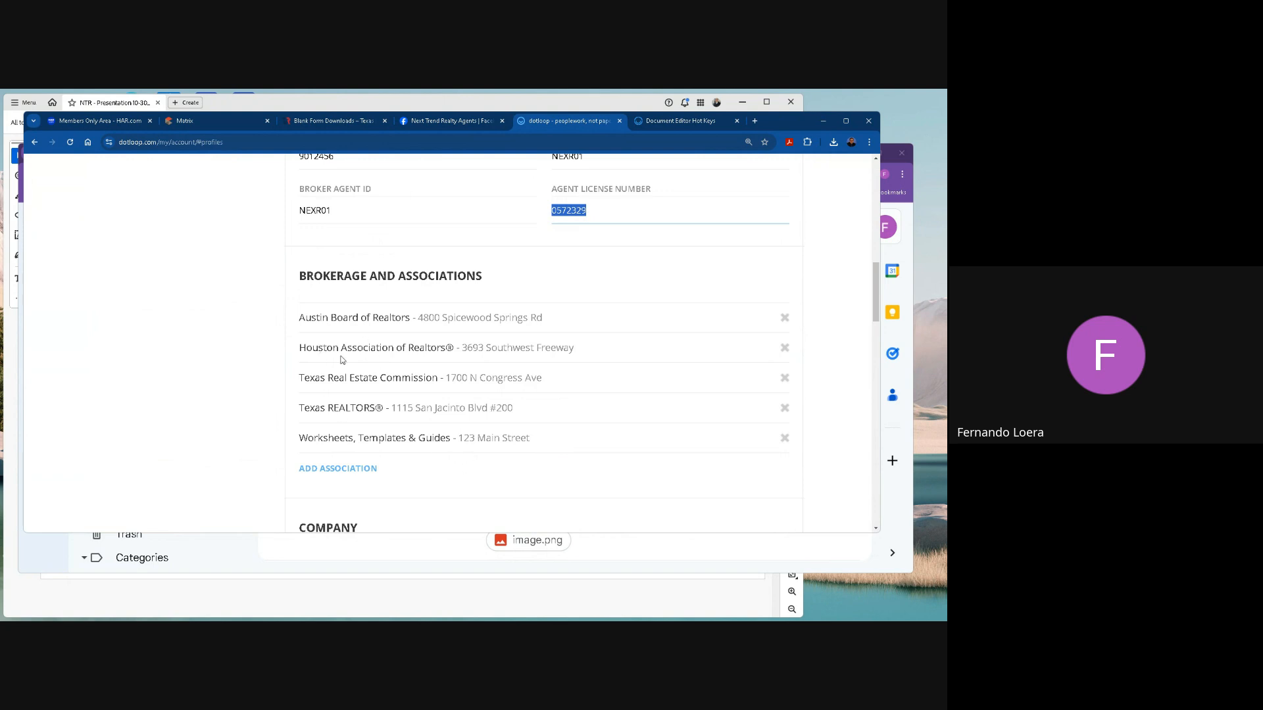
{"action": "left_click_drag", "start_coordinate": [333, 348], "coordinate": [408, 349]}
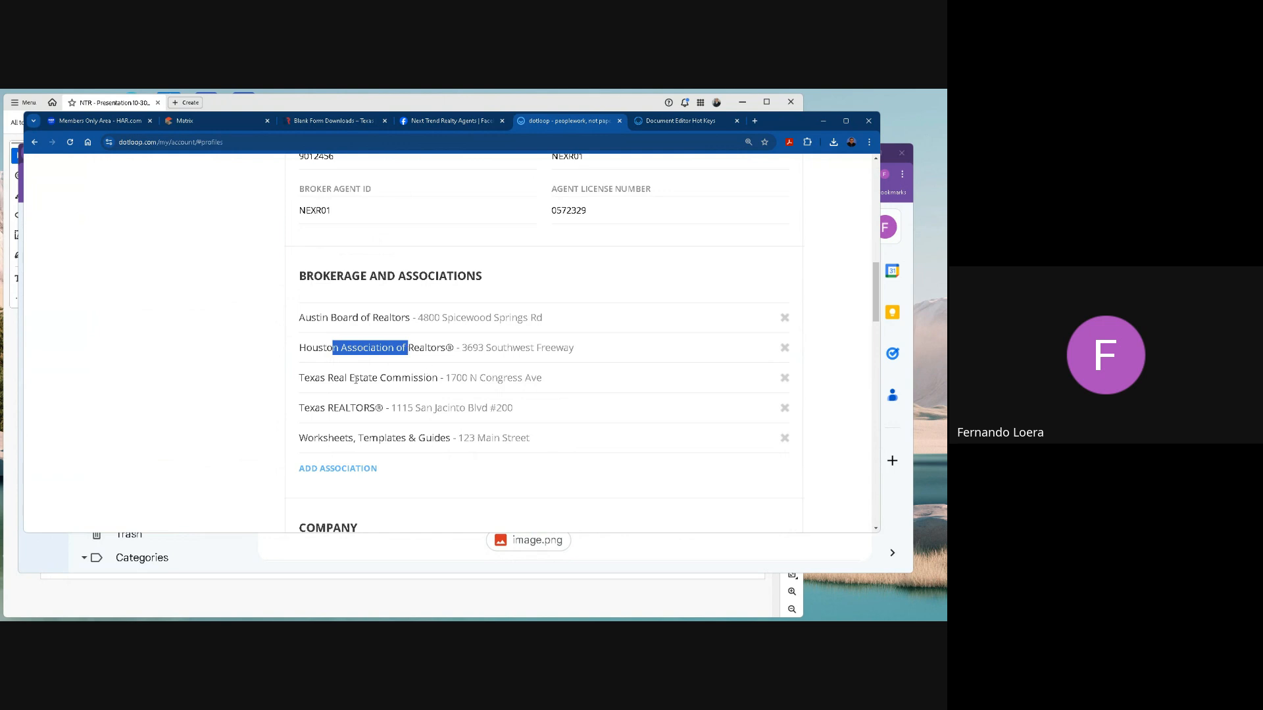
{"action": "left_click_drag", "start_coordinate": [317, 380], "coordinate": [423, 378]}
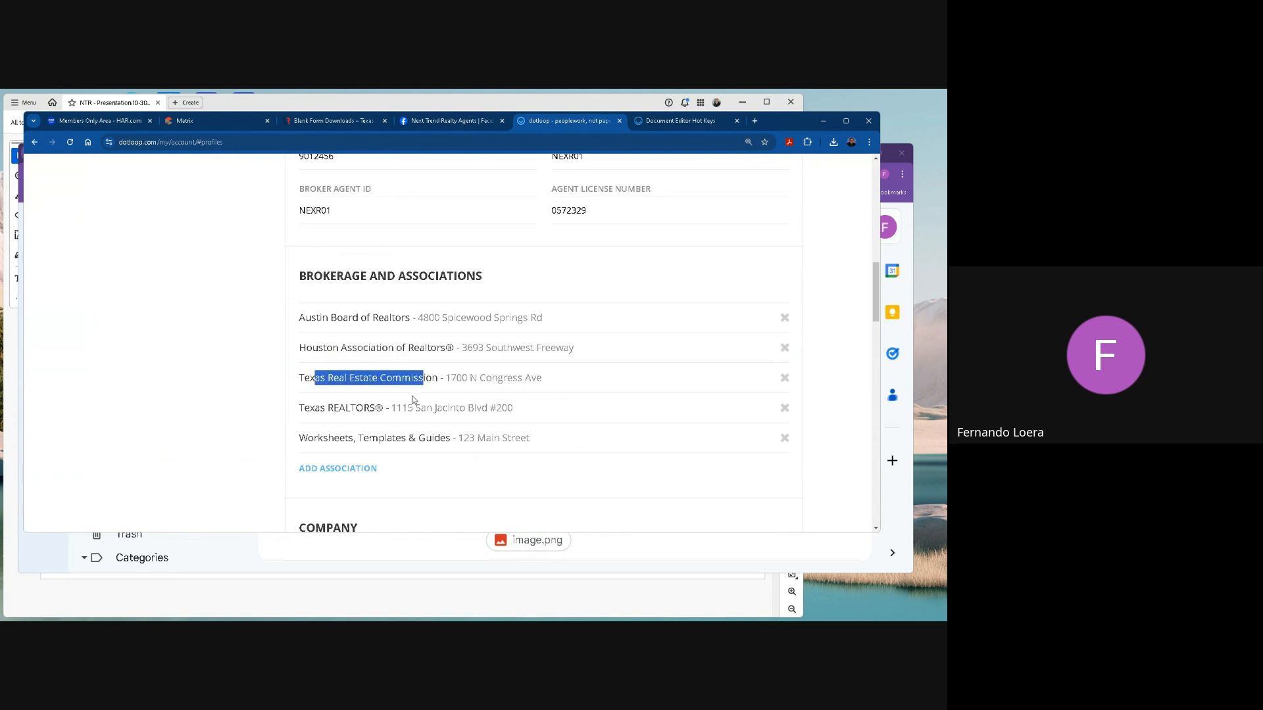
{"action": "left_click_drag", "start_coordinate": [311, 408], "coordinate": [407, 405]}
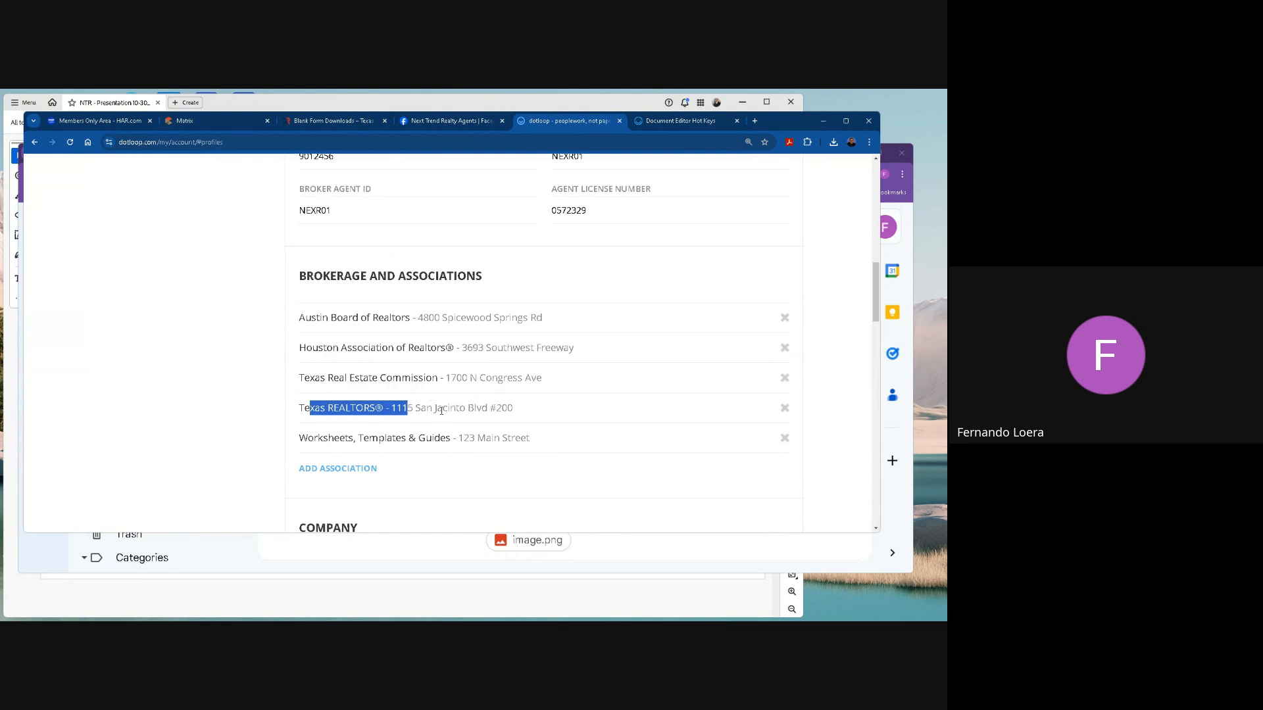
Examine the profile's Company details and its notification settings, including the email notifications, and return to the start of the page.
{"action": "scroll", "coordinate": [467, 394], "scroll_direction": "down", "scroll_amount": 4}
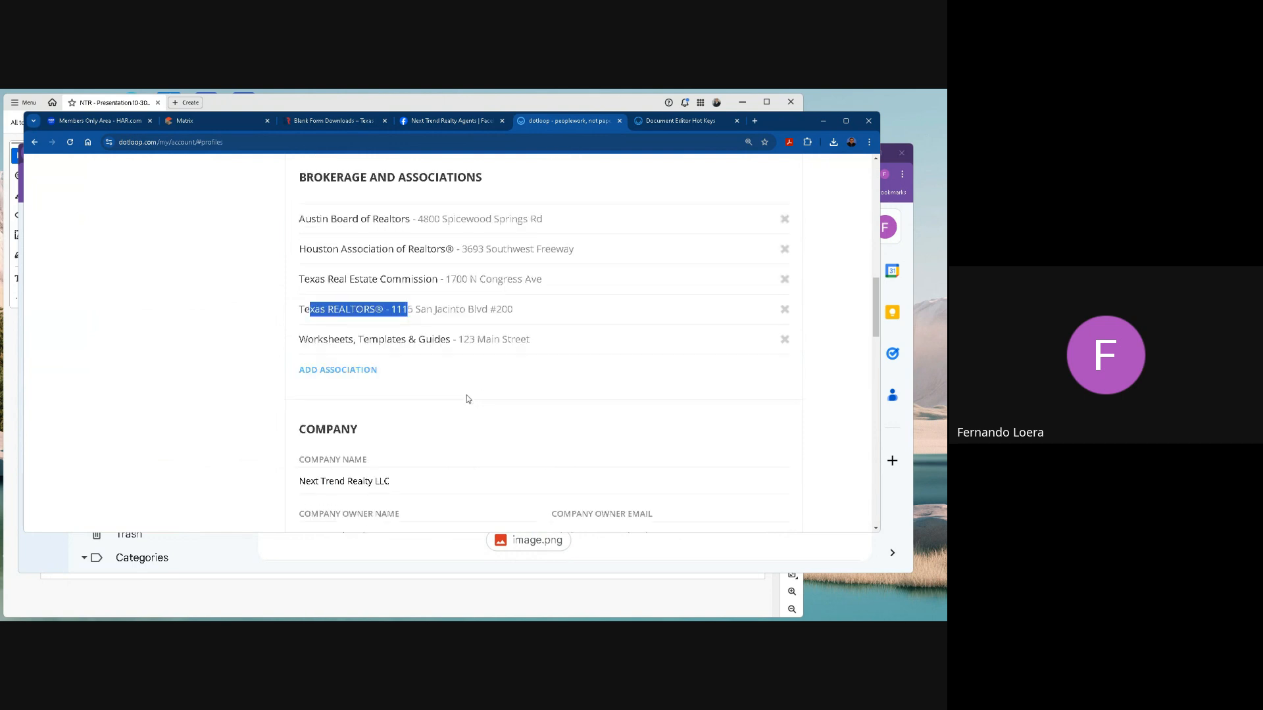
{"action": "scroll", "coordinate": [591, 393], "scroll_direction": "down", "scroll_amount": 1}
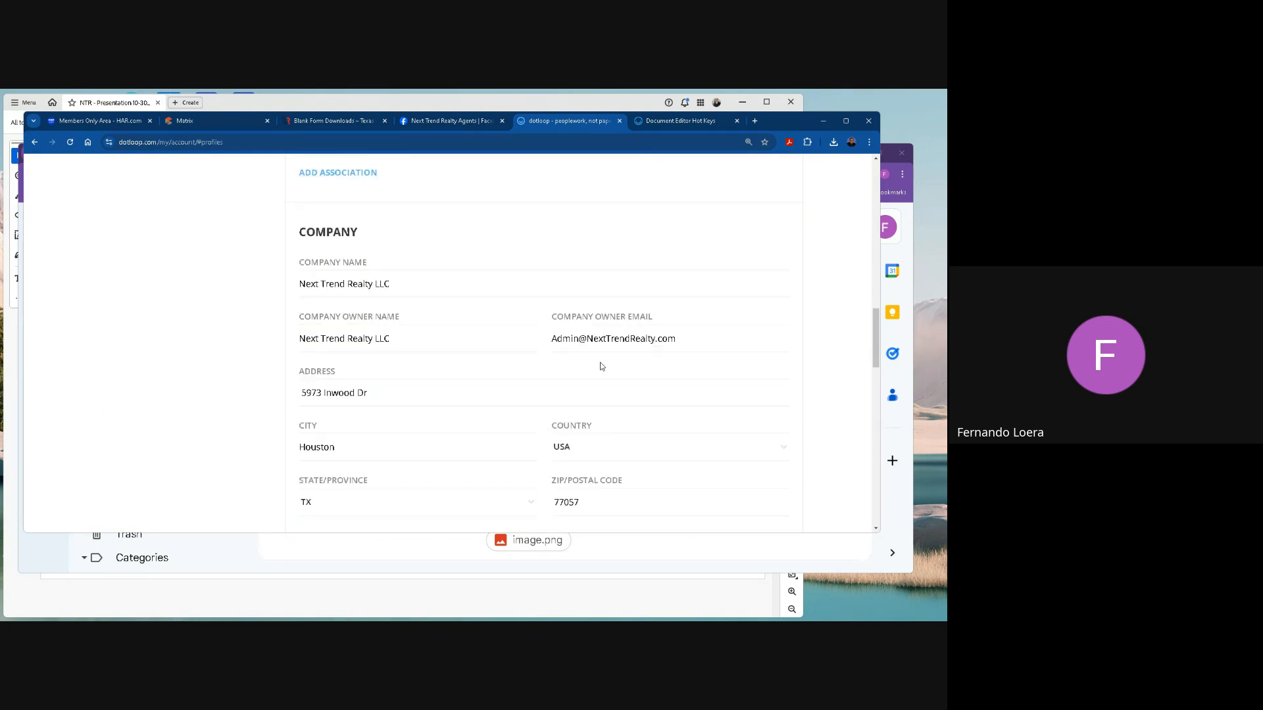
{"action": "scroll", "coordinate": [612, 362], "scroll_direction": "down", "scroll_amount": 1}
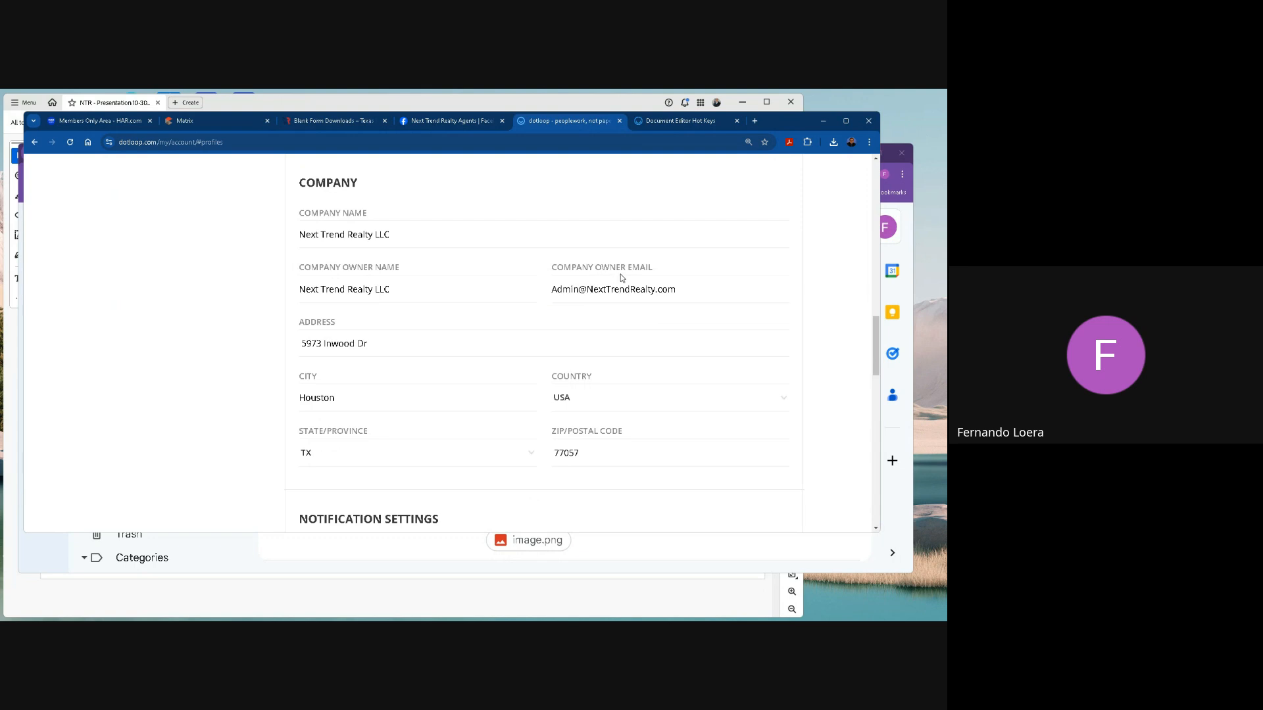
{"action": "scroll", "coordinate": [595, 316], "scroll_direction": "down", "scroll_amount": 4}
{"action": "scroll", "coordinate": [594, 337], "scroll_direction": "down", "scroll_amount": 5}
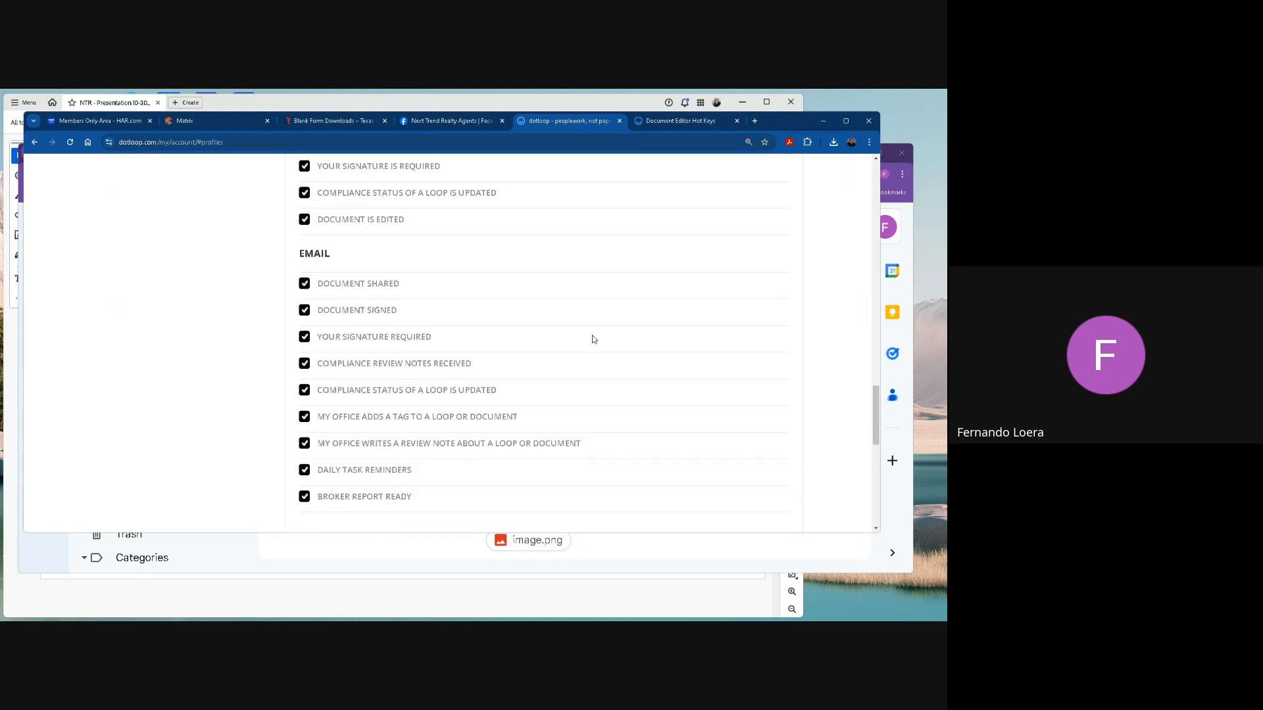
{"action": "scroll", "coordinate": [594, 333], "scroll_direction": "up", "scroll_amount": 20}
{"action": "scroll", "coordinate": [594, 332], "scroll_direction": "up", "scroll_amount": 2}
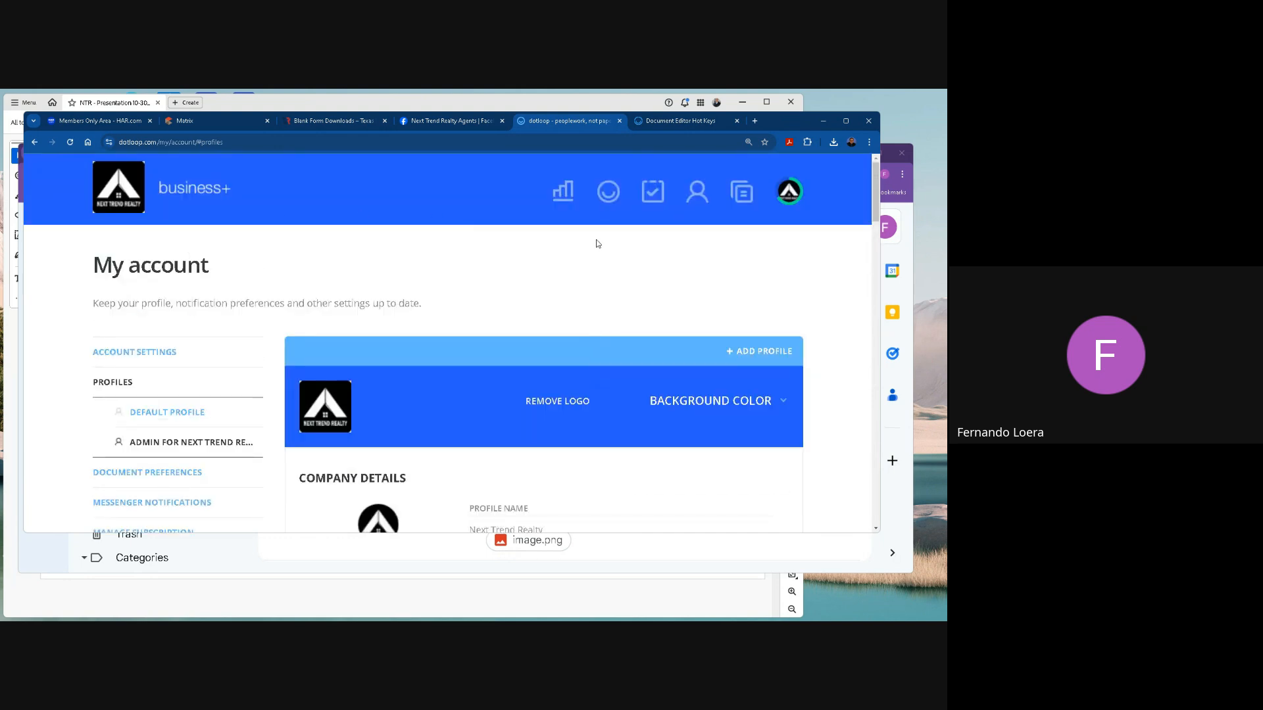
Switch to the NTR presentation PDF and page through the Some Events and Contact Numbers slides to the Questions slide.
{"action": "left_click", "coordinate": [613, 105]}
{"action": "scroll", "coordinate": [388, 308], "scroll_direction": "down", "scroll_amount": 2}
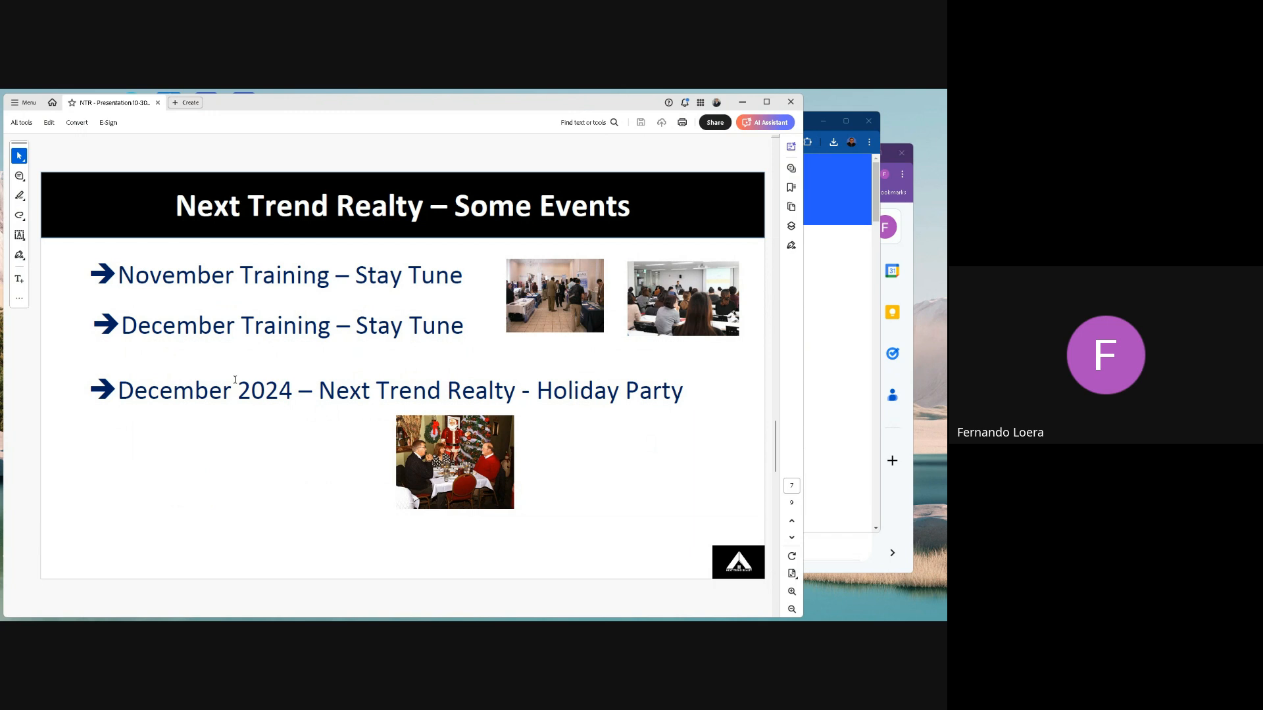
{"action": "scroll", "coordinate": [235, 380], "scroll_direction": "down", "scroll_amount": 1}
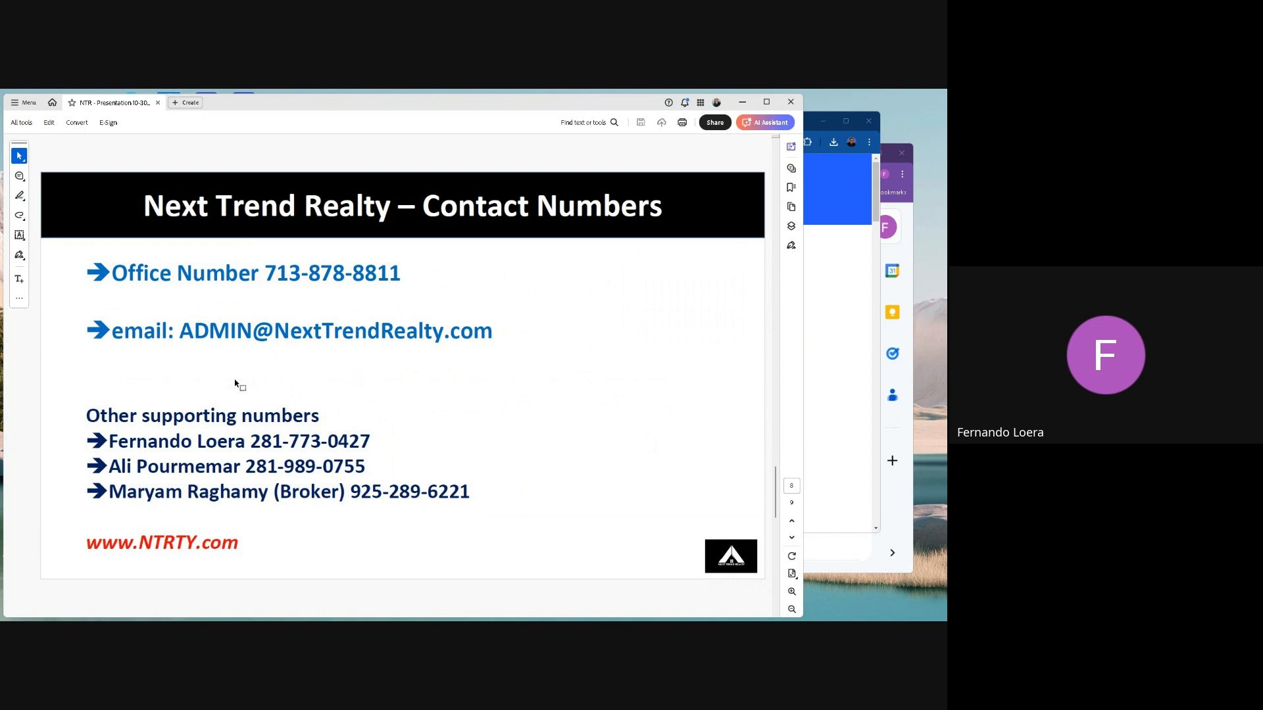
{"action": "scroll", "coordinate": [235, 379], "scroll_direction": "down", "scroll_amount": 1}
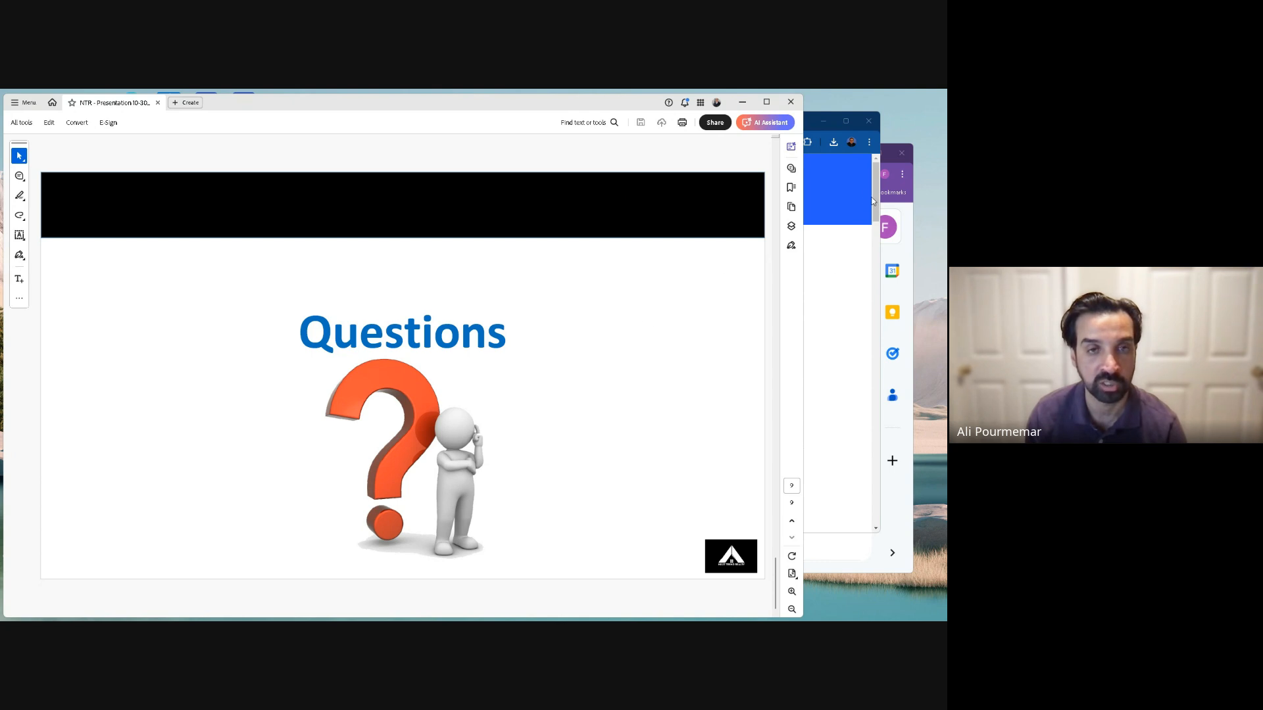
Switch back to dotloop in the browser and open the Webinar Training loop's documents from the loops overview.
{"action": "left_click", "coordinate": [842, 261]}
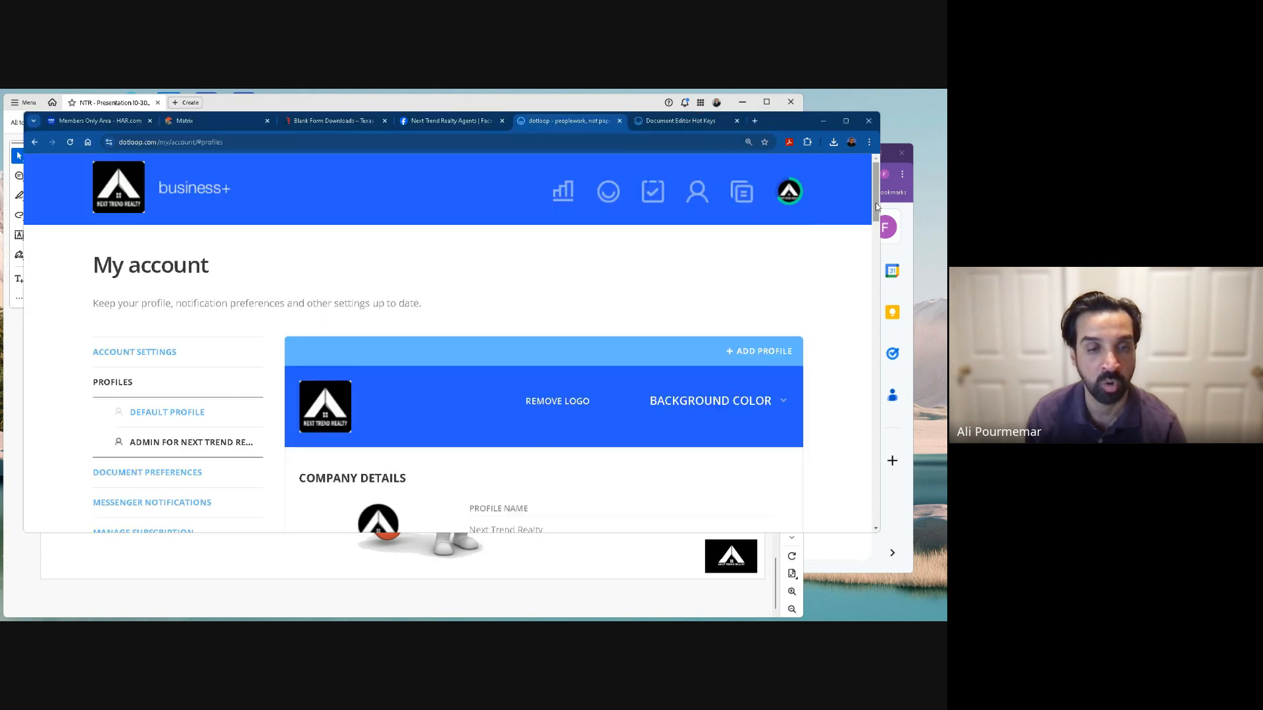
{"action": "left_click", "coordinate": [608, 191]}
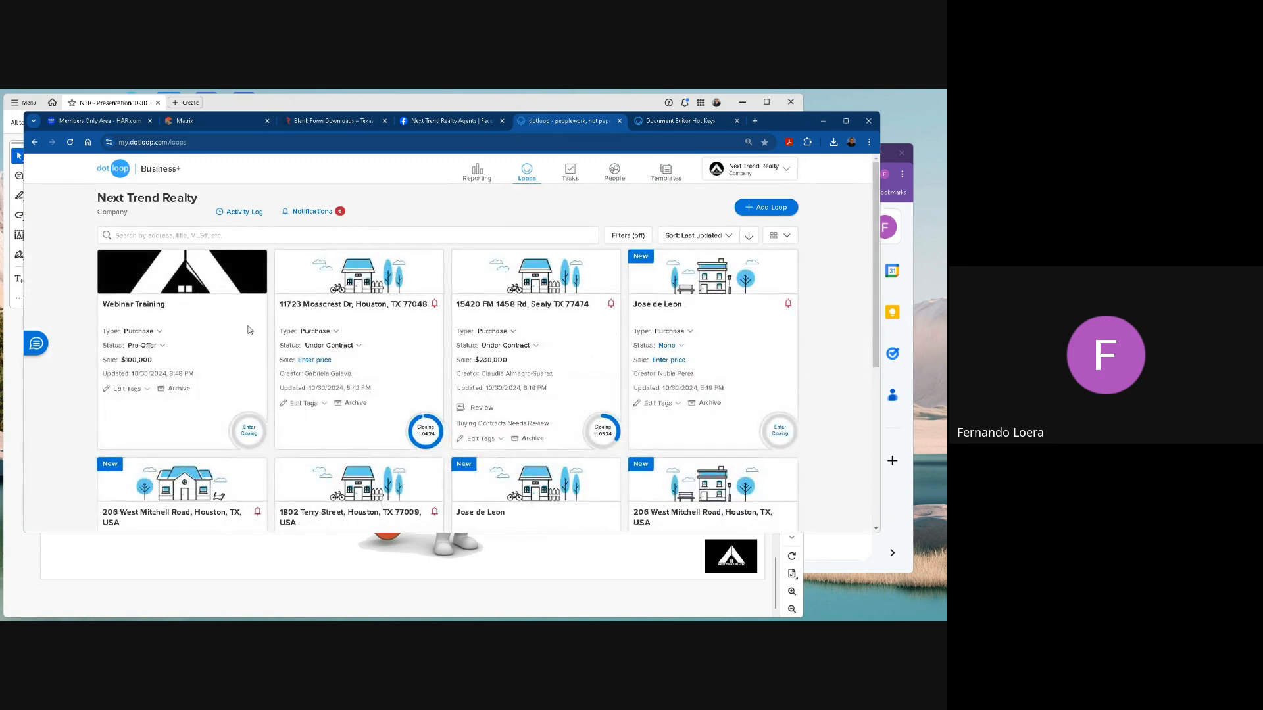
{"action": "left_click", "coordinate": [407, 317]}
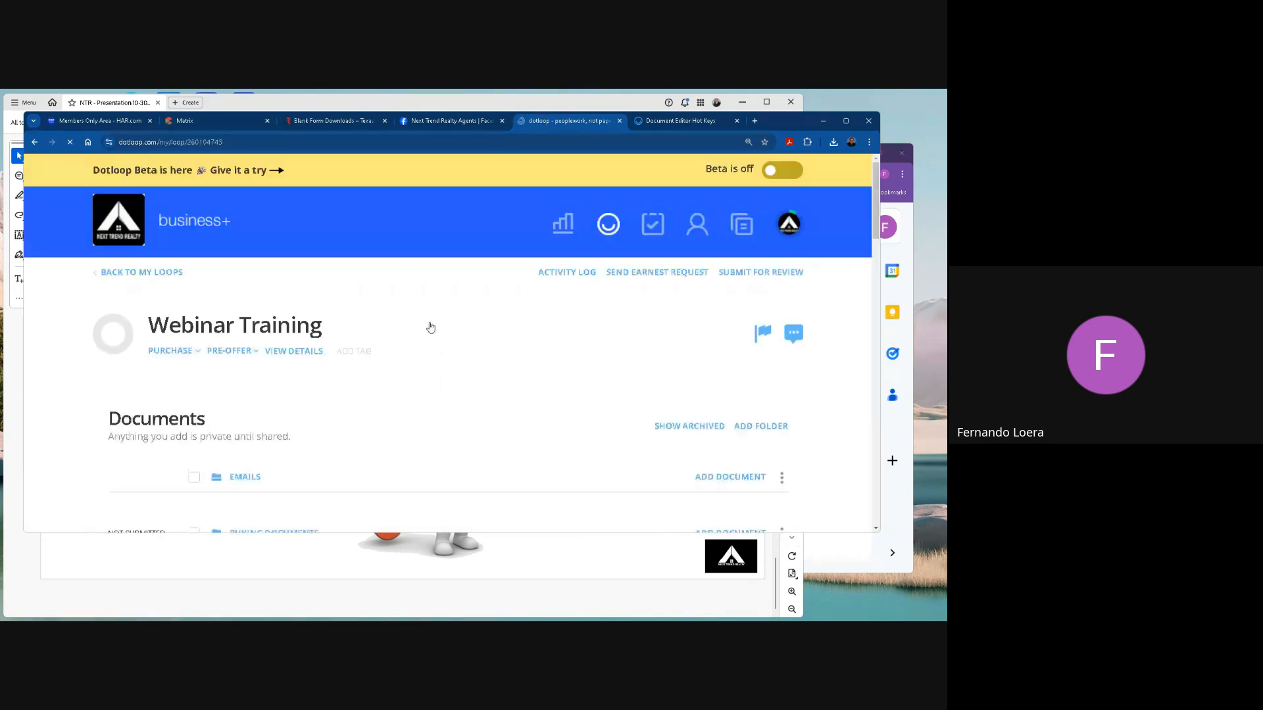
{"action": "scroll", "coordinate": [480, 394], "scroll_direction": "down", "scroll_amount": 3}
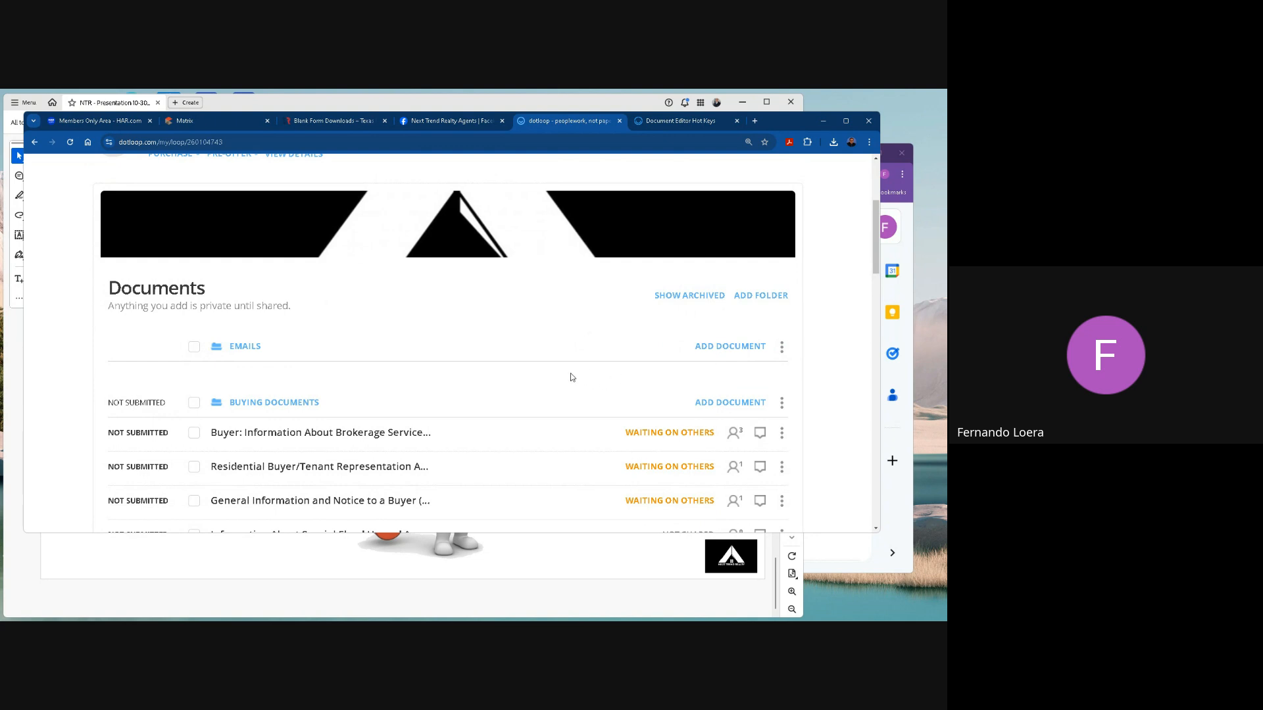
Start adding a document from templates to the loop's Emails folder and show the Buying Documents templates.
{"action": "left_click", "coordinate": [736, 346]}
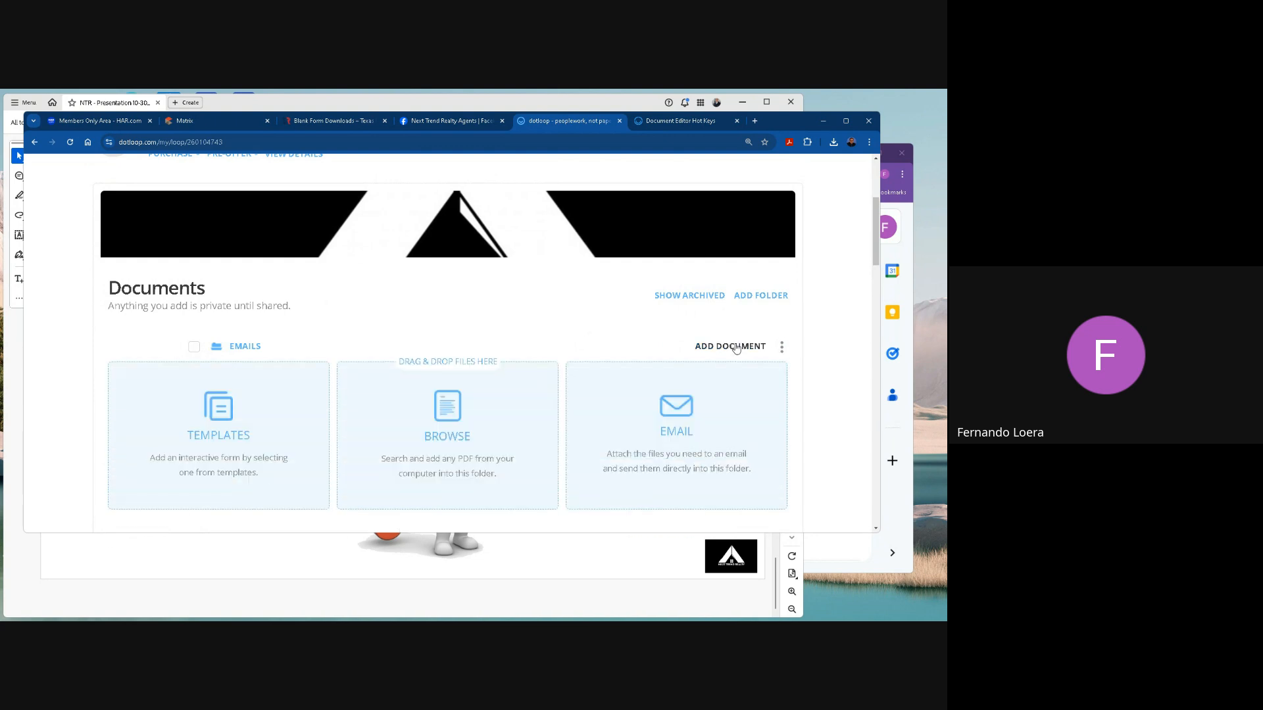
{"action": "scroll", "coordinate": [283, 395], "scroll_direction": "down", "scroll_amount": 1}
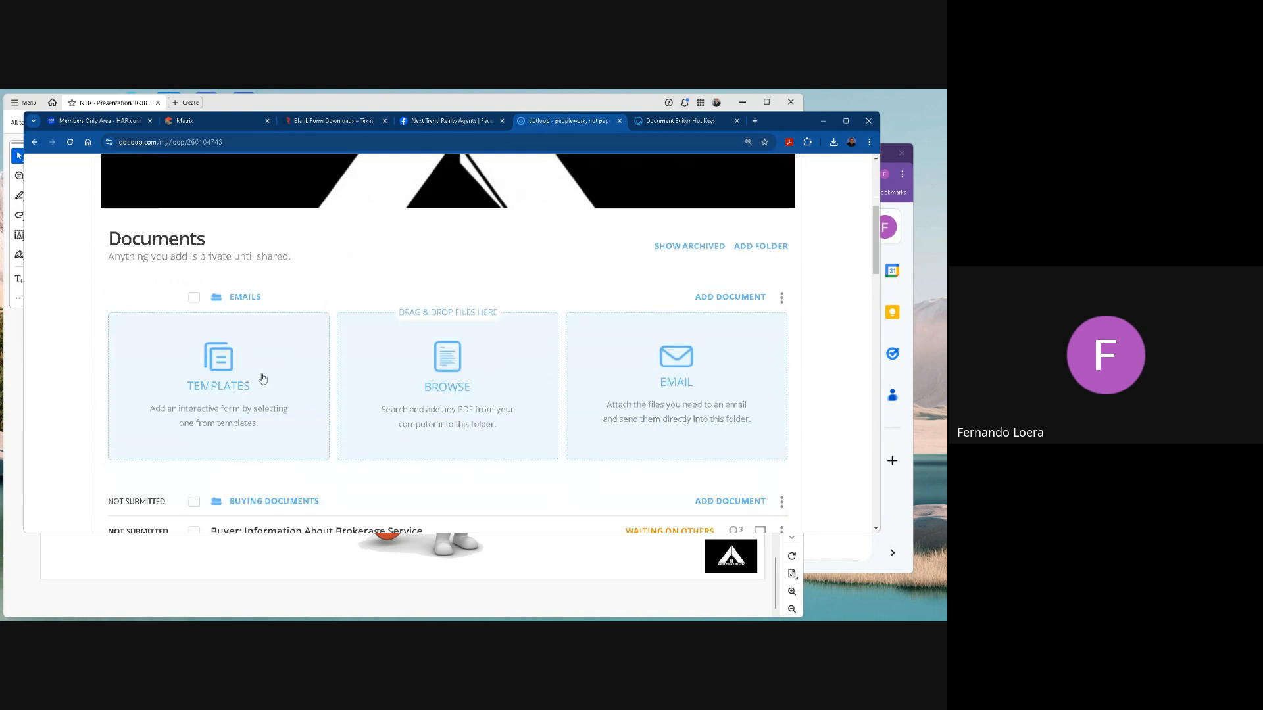
{"action": "left_click", "coordinate": [224, 369]}
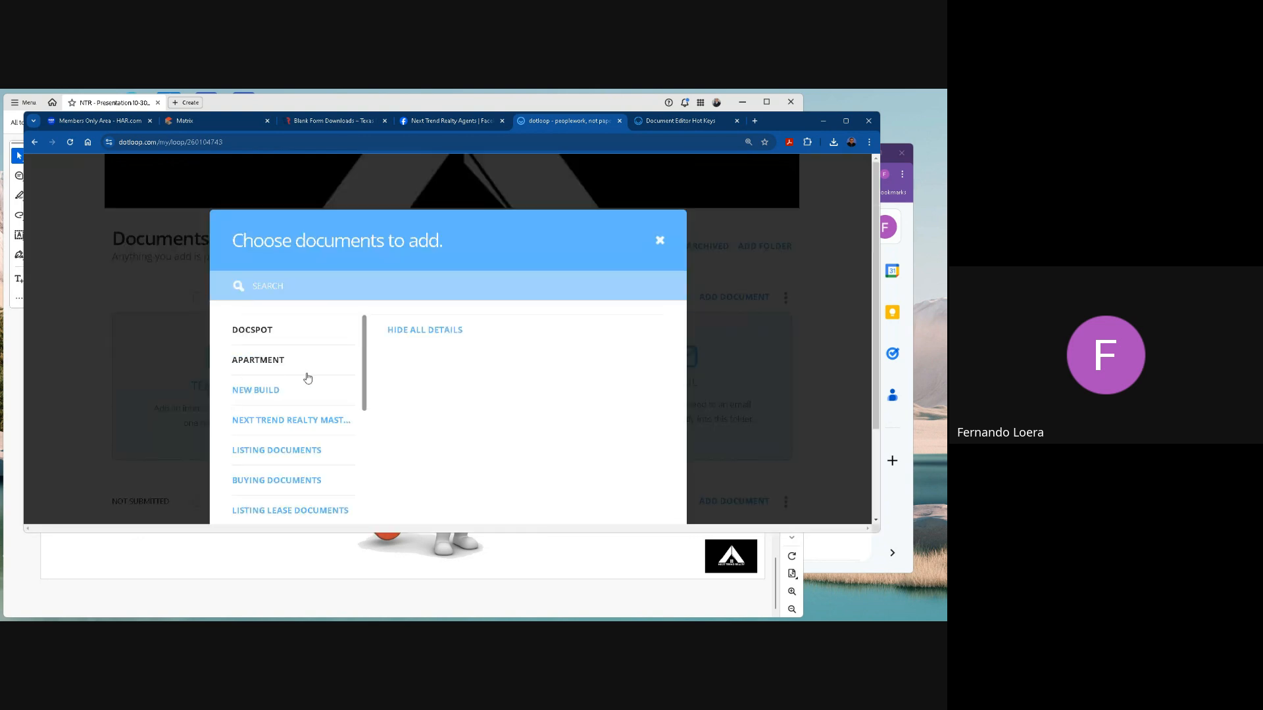
{"action": "scroll", "coordinate": [303, 379], "scroll_direction": "down", "scroll_amount": 2}
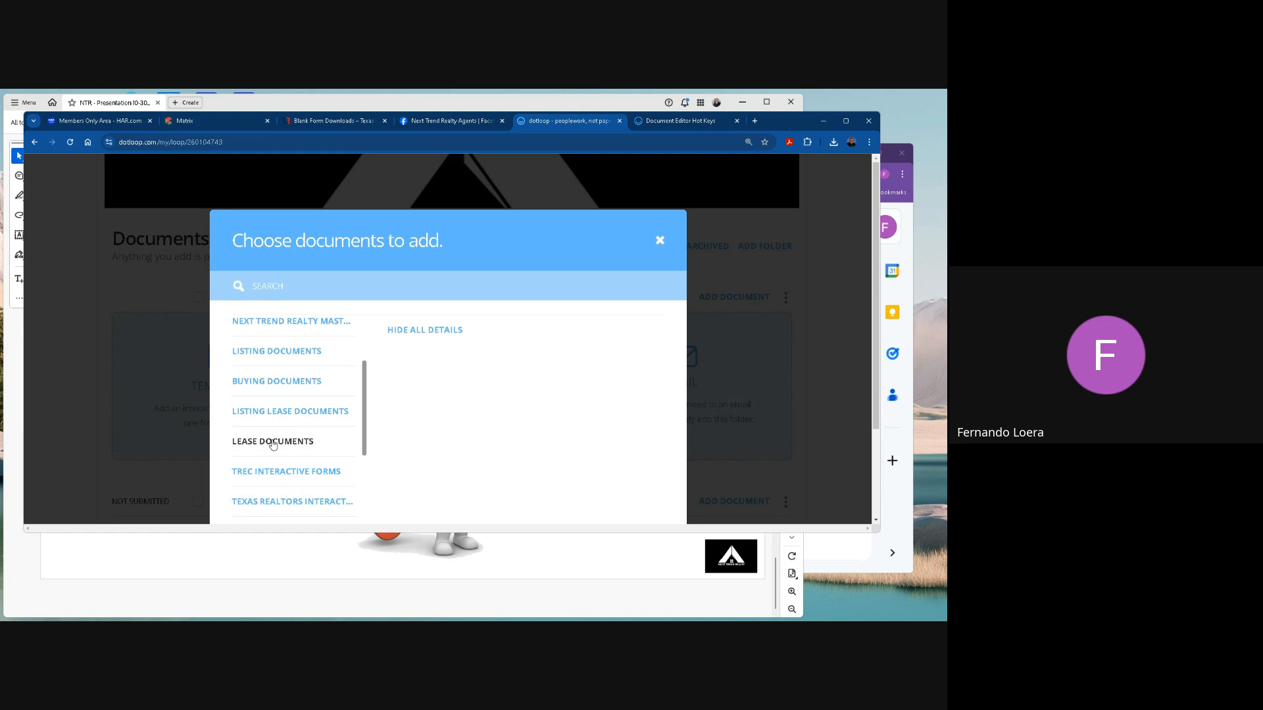
{"action": "left_click", "coordinate": [288, 383]}
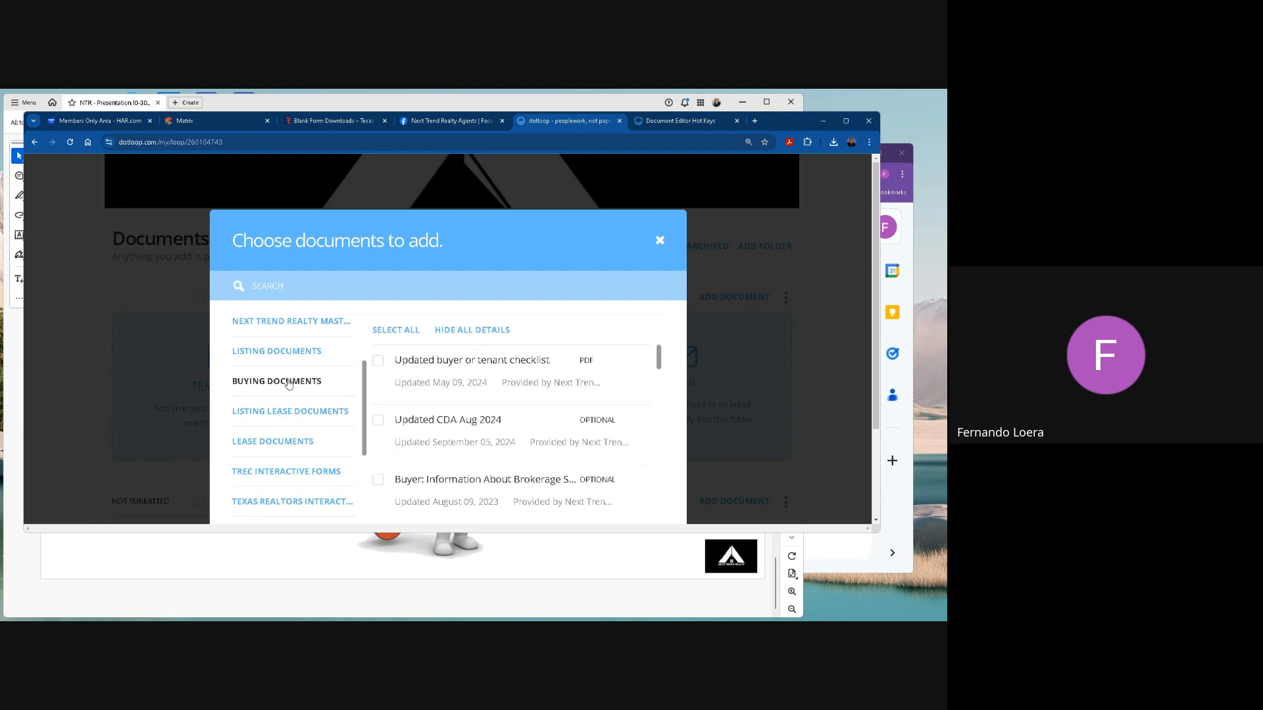
{"action": "scroll", "coordinate": [463, 407], "scroll_direction": "down", "scroll_amount": 1}
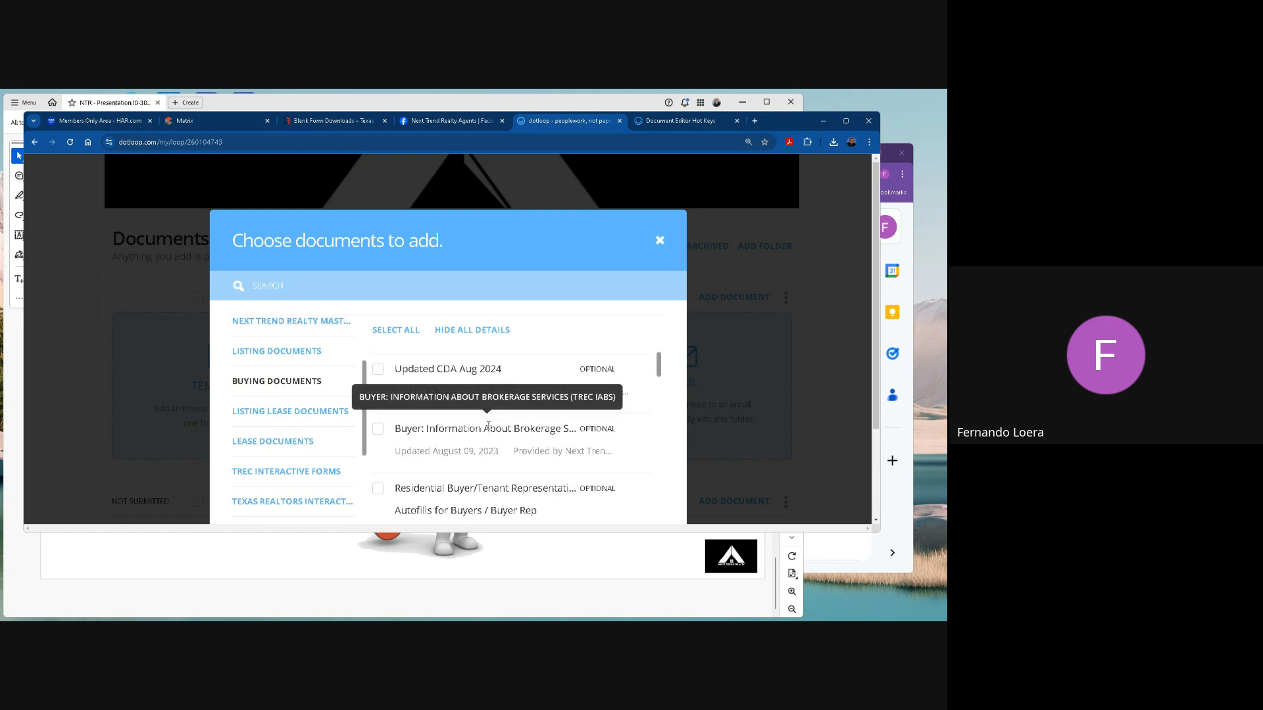
Search the Buying Documents templates for "information", and replace the search with "about".
{"action": "left_click", "coordinate": [269, 285]}
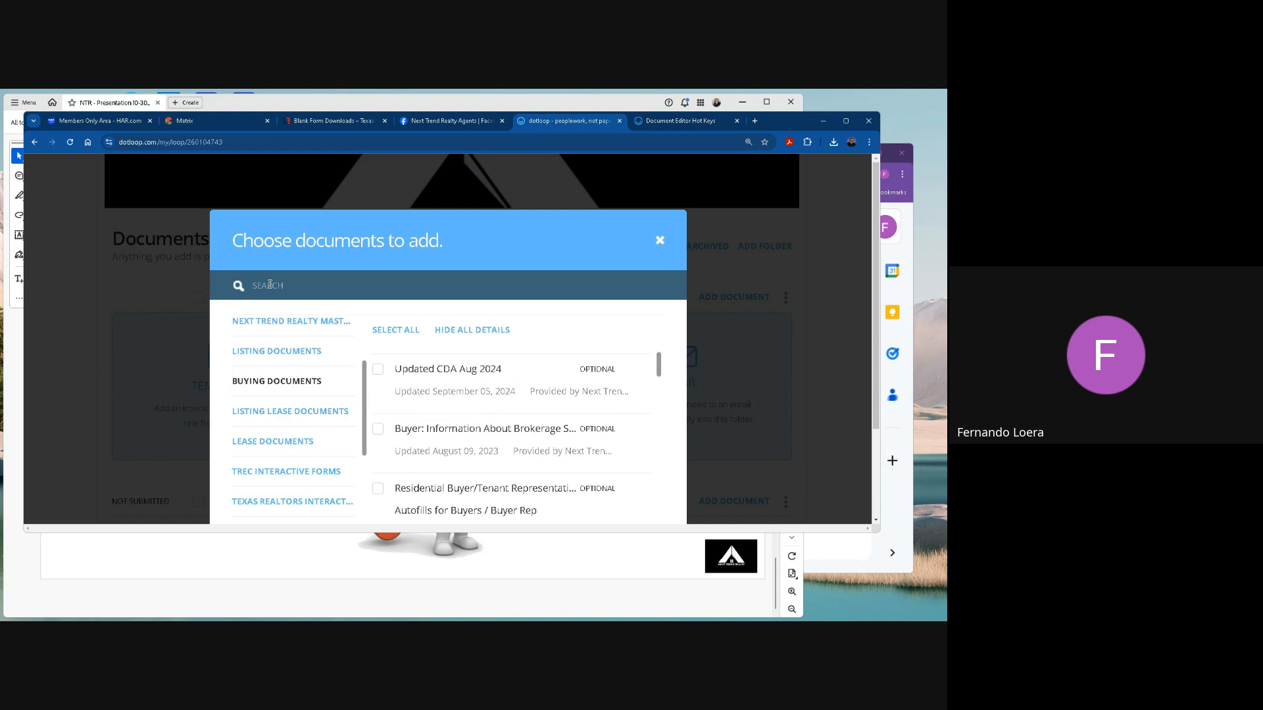
{"action": "type", "text": "information"}
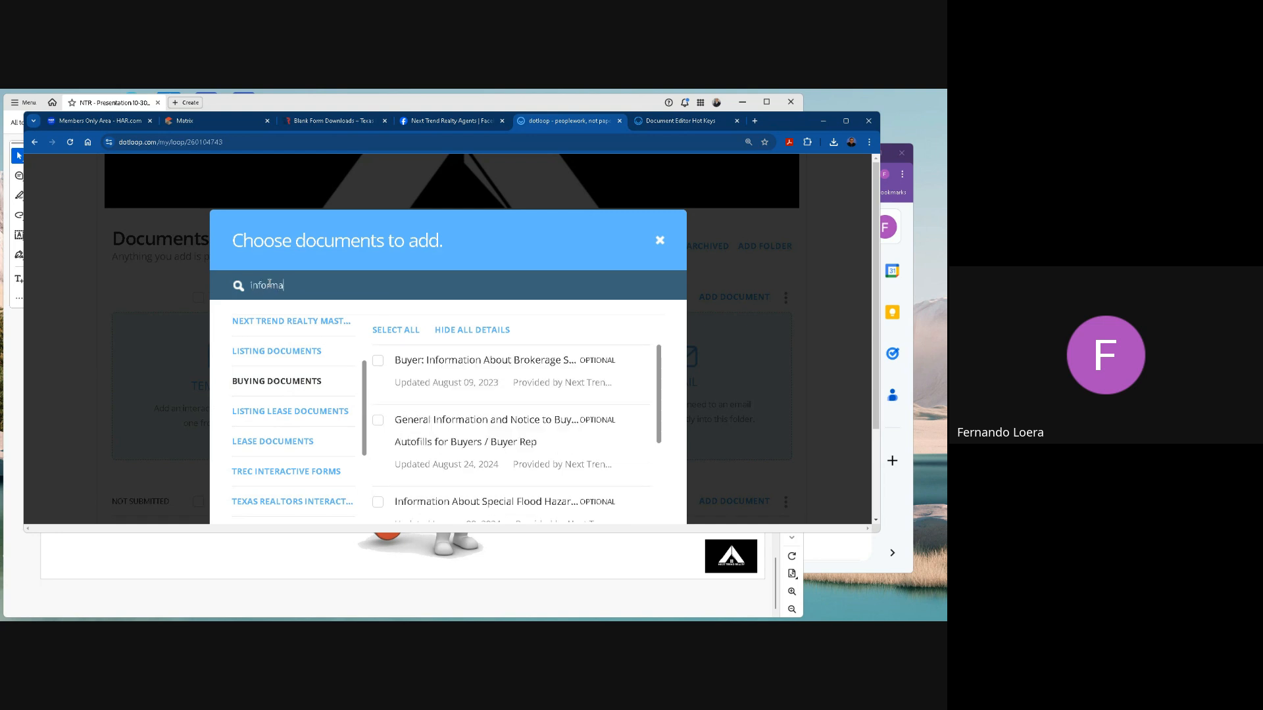
{"action": "key", "text": "BackSpace"}
{"action": "key", "text": "BackSpace"}
{"action": "key", "text": "BackSpace"}
{"action": "key", "text": "BackSpace"}
{"action": "key", "text": "BackSpace"}
{"action": "key", "text": "BackSpace"}
{"action": "key", "text": "BackSpace"}
{"action": "key", "text": "BackSpace"}
{"action": "key", "text": "BackSpace"}
{"action": "key", "text": "BackSpace"}
{"action": "type", "text": "about"}
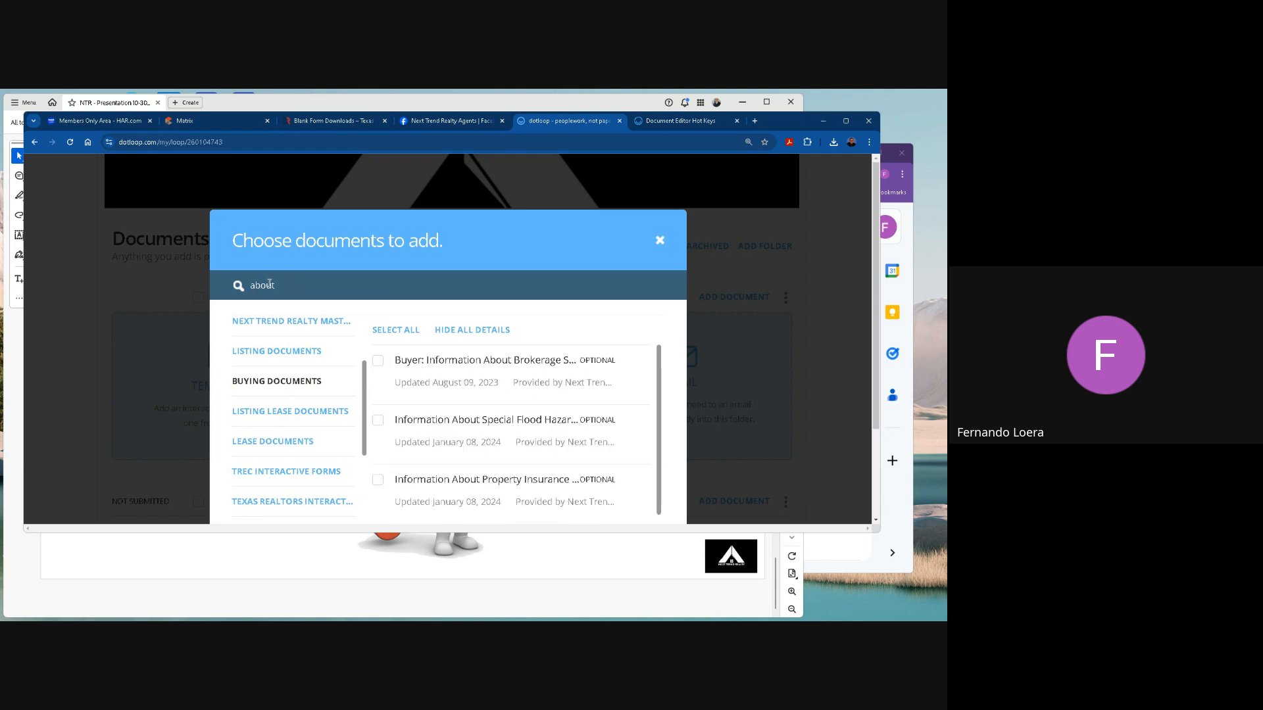
Try searching the templates for 240, clear the search and find the Buyer: Information About Brokerage Services template in Buying Documents.
{"action": "key", "text": "BackSpace"}
{"action": "key", "text": "BackSpace"}
{"action": "key", "text": "BackSpace"}
{"action": "key", "text": "BackSpace"}
{"action": "key", "text": "BackSpace"}
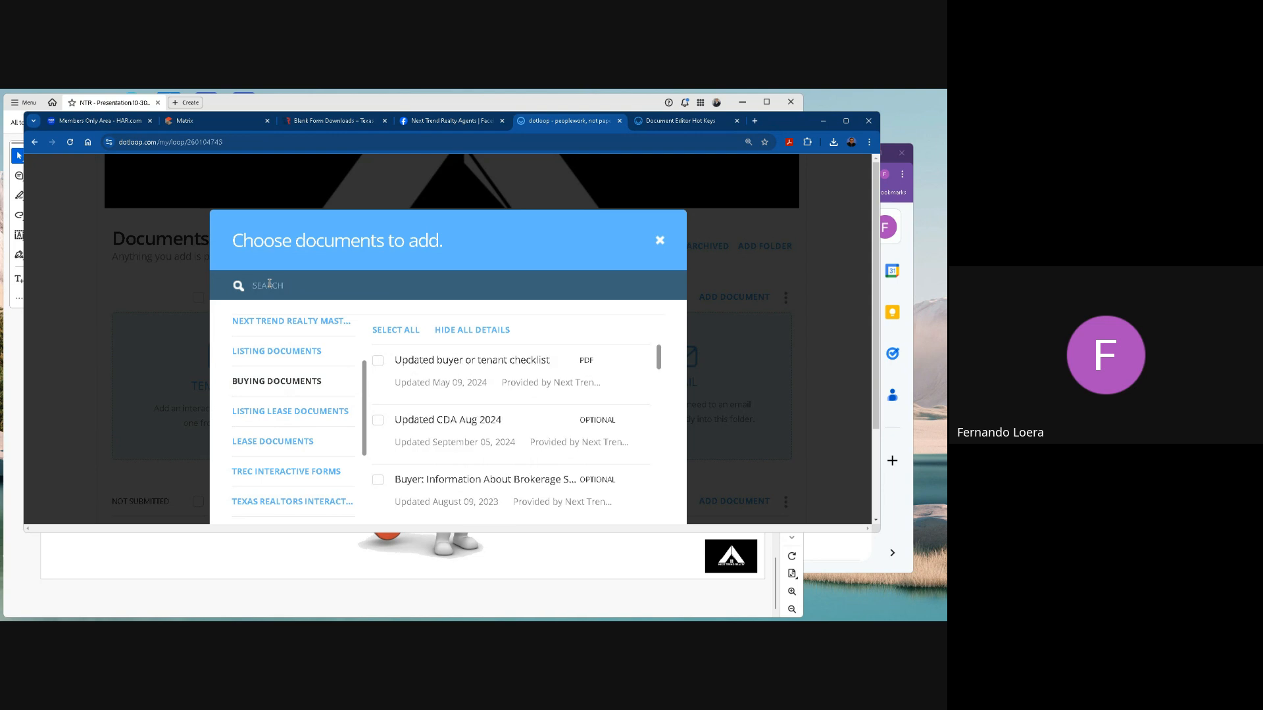
{"action": "type", "text": "2401"}
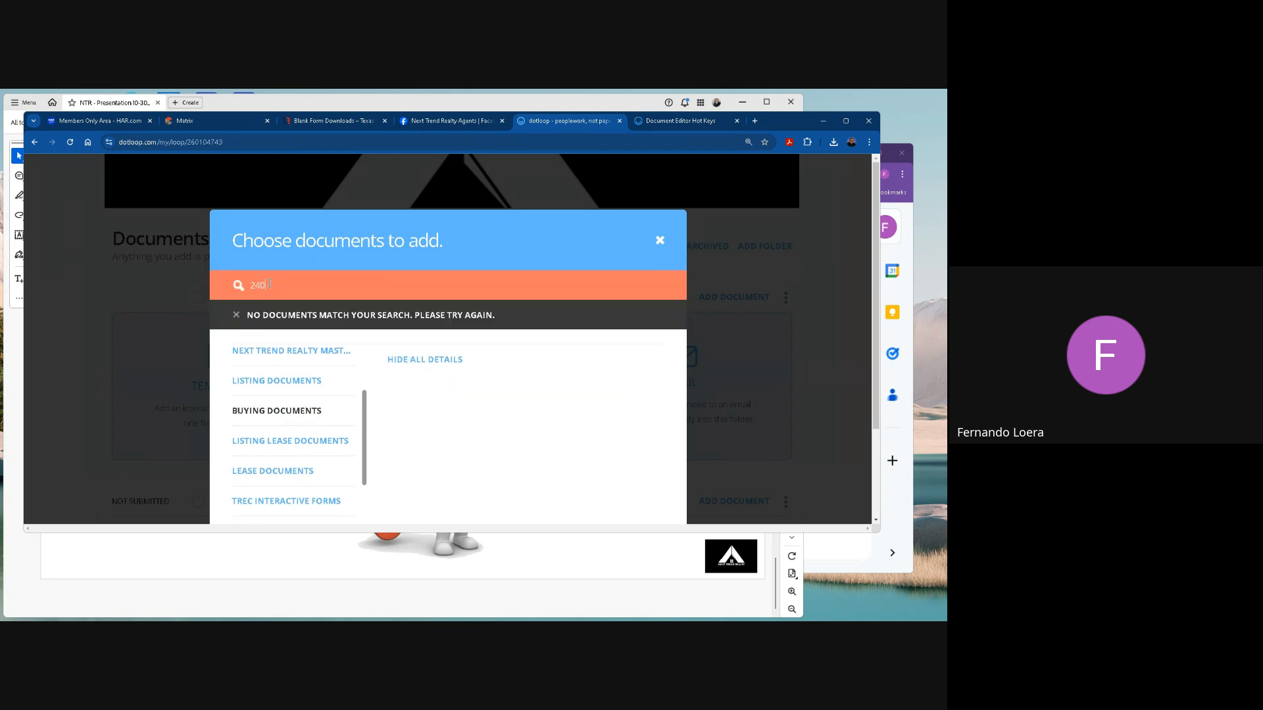
{"action": "key", "text": "BackSpace"}
{"action": "key", "text": "BackSpace"}
{"action": "key", "text": "BackSpace"}
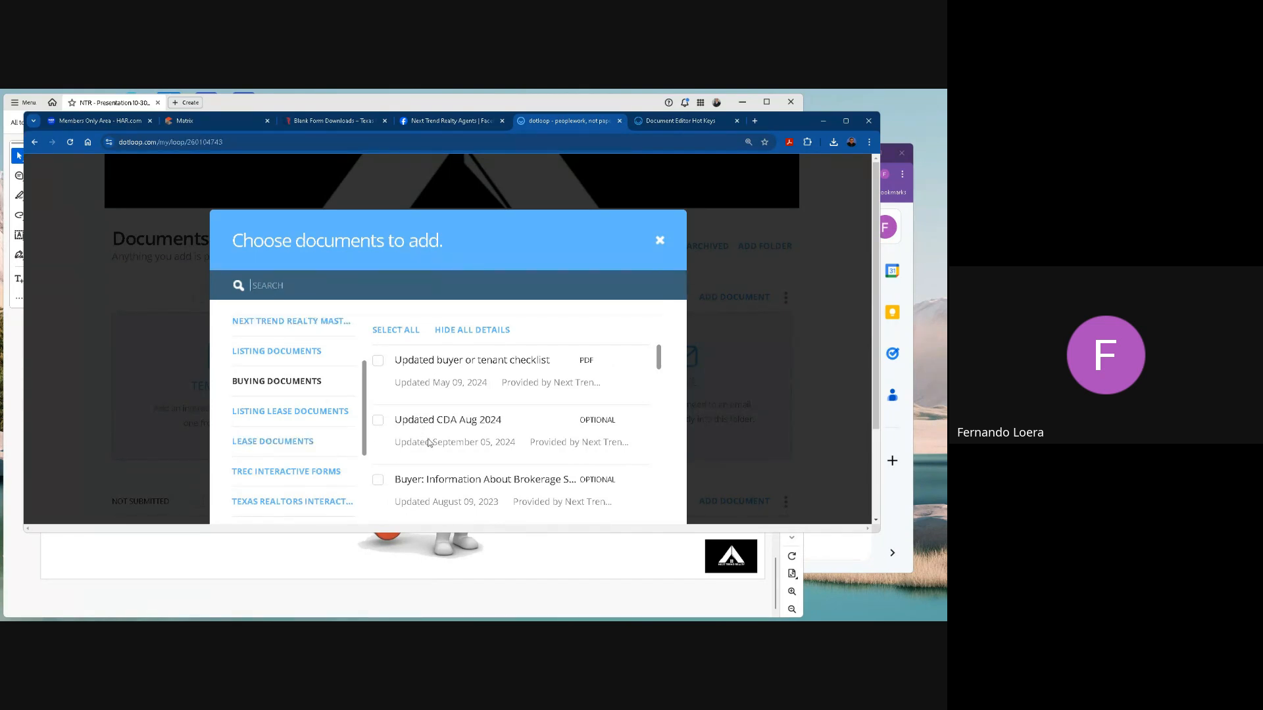
{"action": "scroll", "coordinate": [421, 408], "scroll_direction": "down", "scroll_amount": 2}
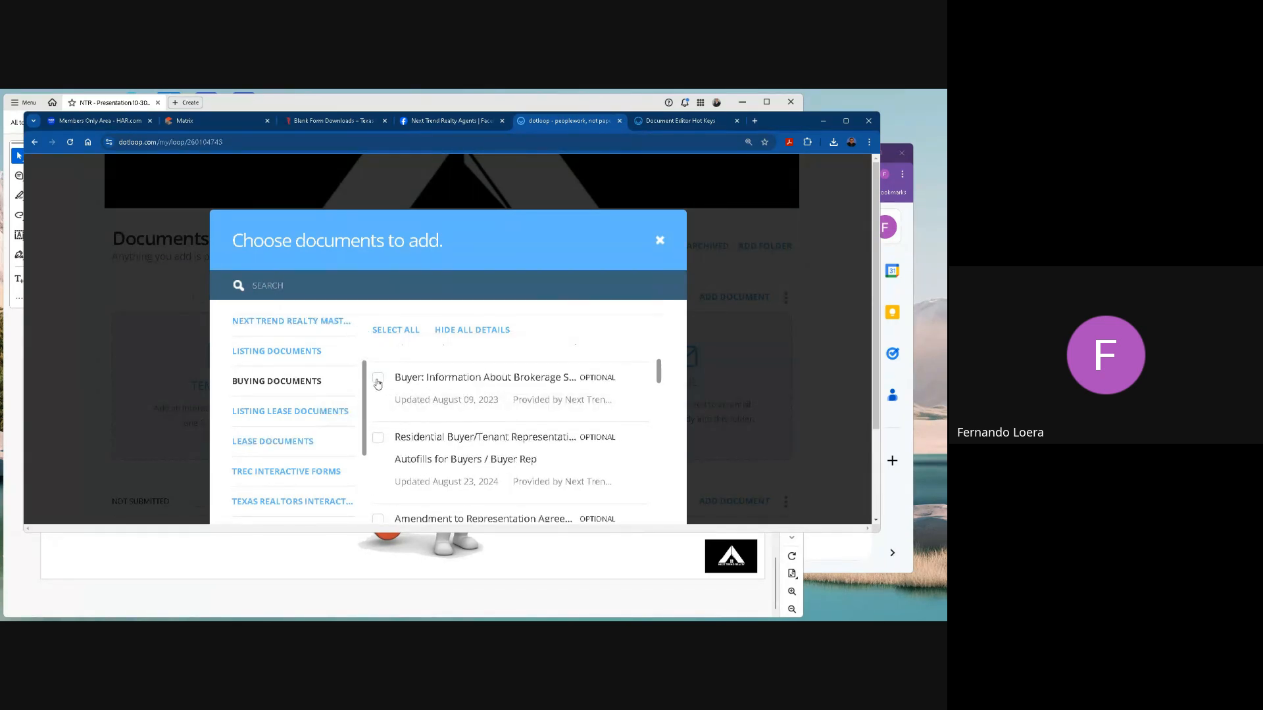
Copy the Buyer: Information About Brokerage Services (TREC IABS) template into the loop's Emails folder and acknowledge the import.
{"action": "left_click", "coordinate": [404, 378]}
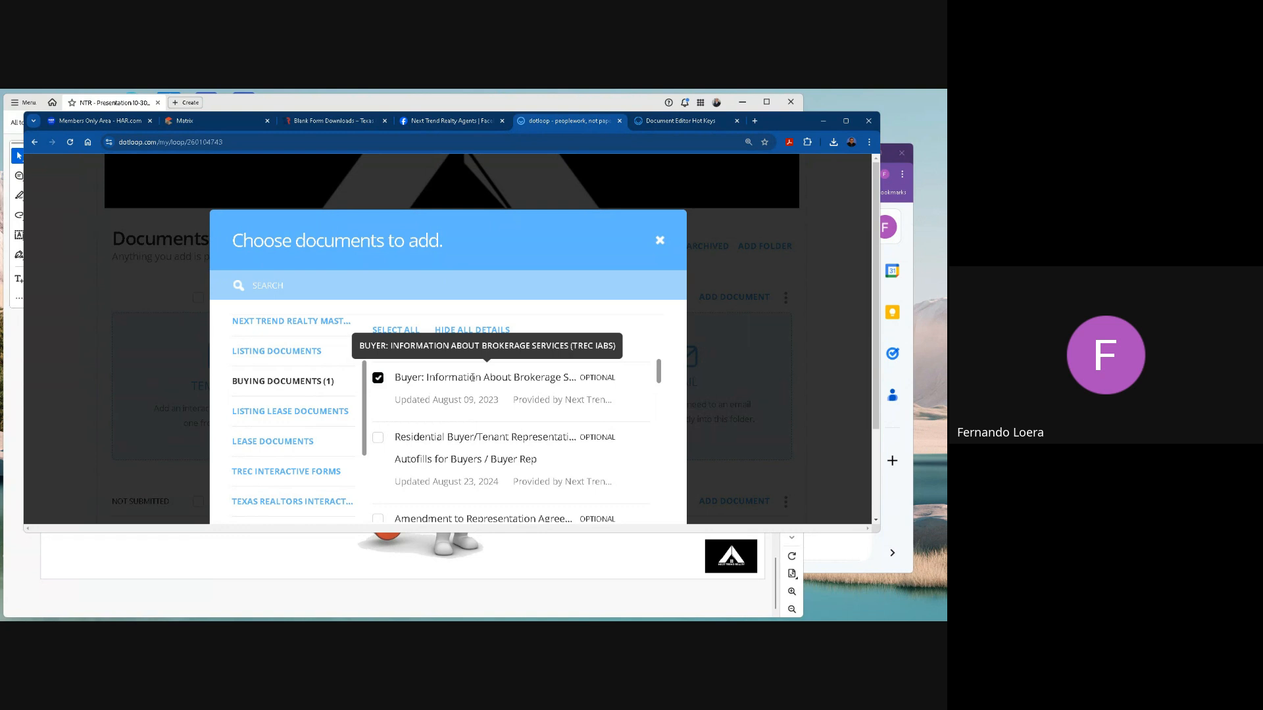
{"action": "scroll", "coordinate": [473, 378], "scroll_direction": "down", "scroll_amount": 10}
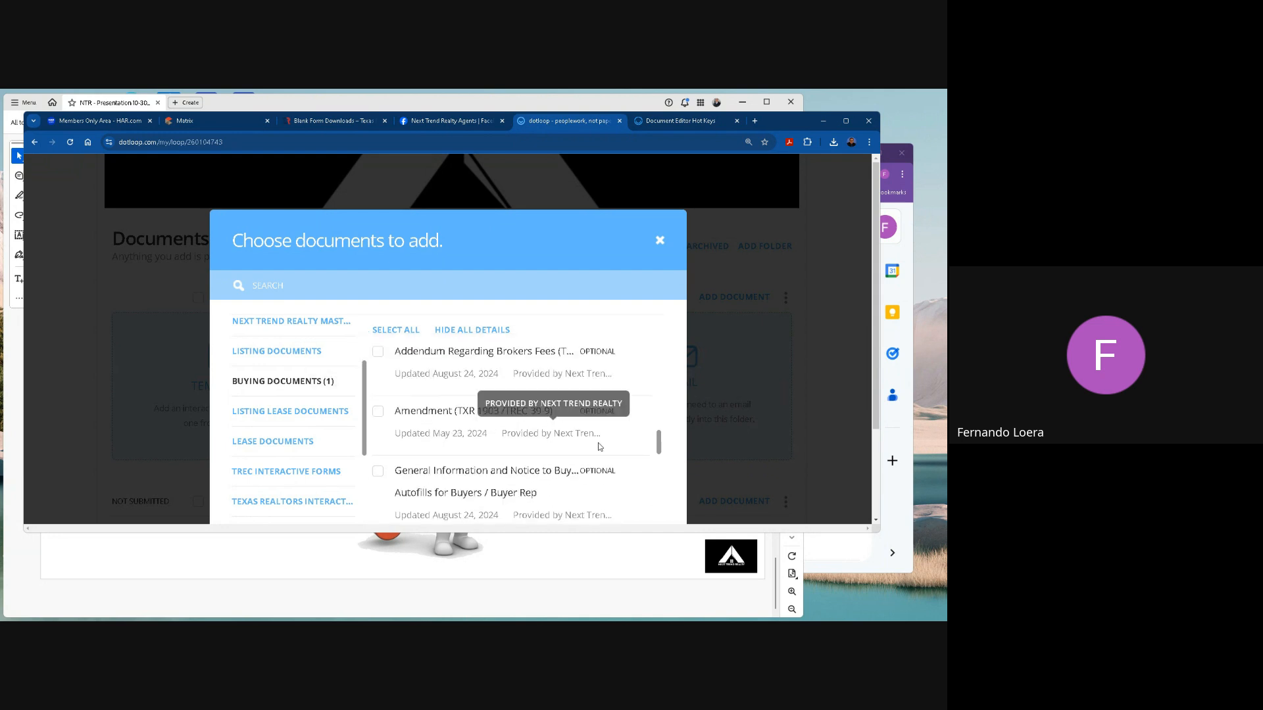
{"action": "left_click", "coordinate": [610, 426]}
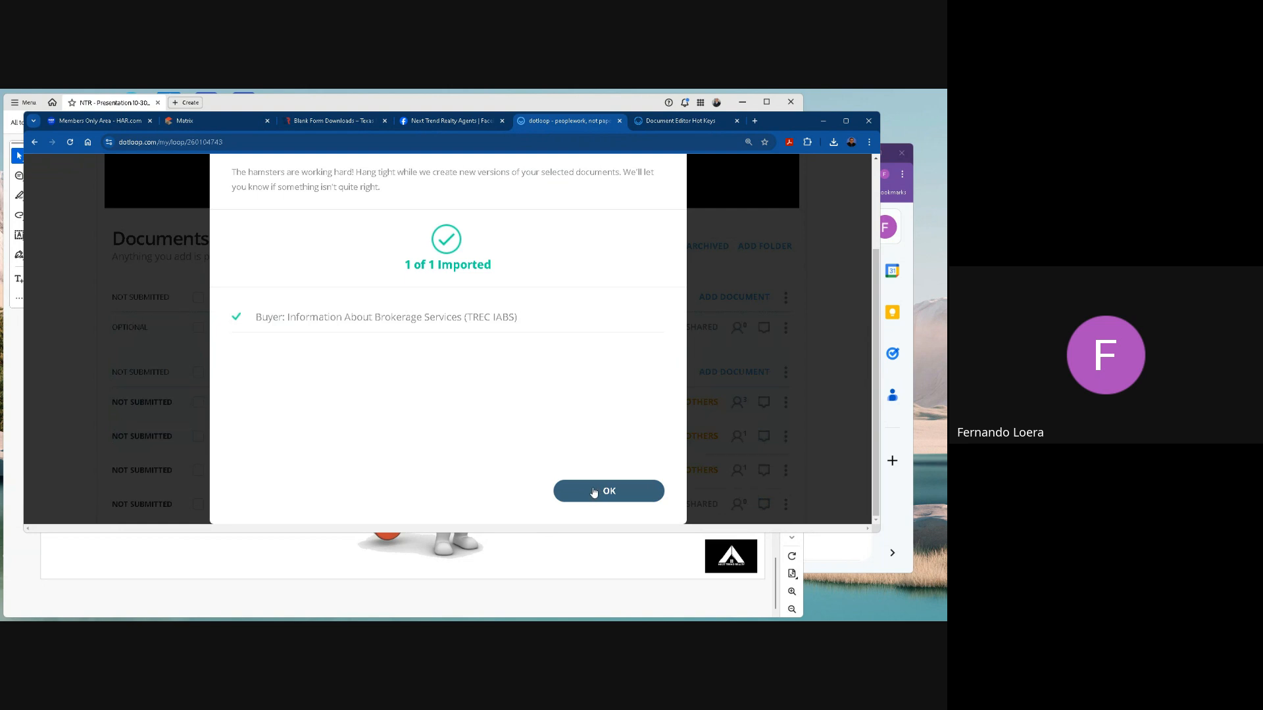
{"action": "left_click", "coordinate": [595, 492]}
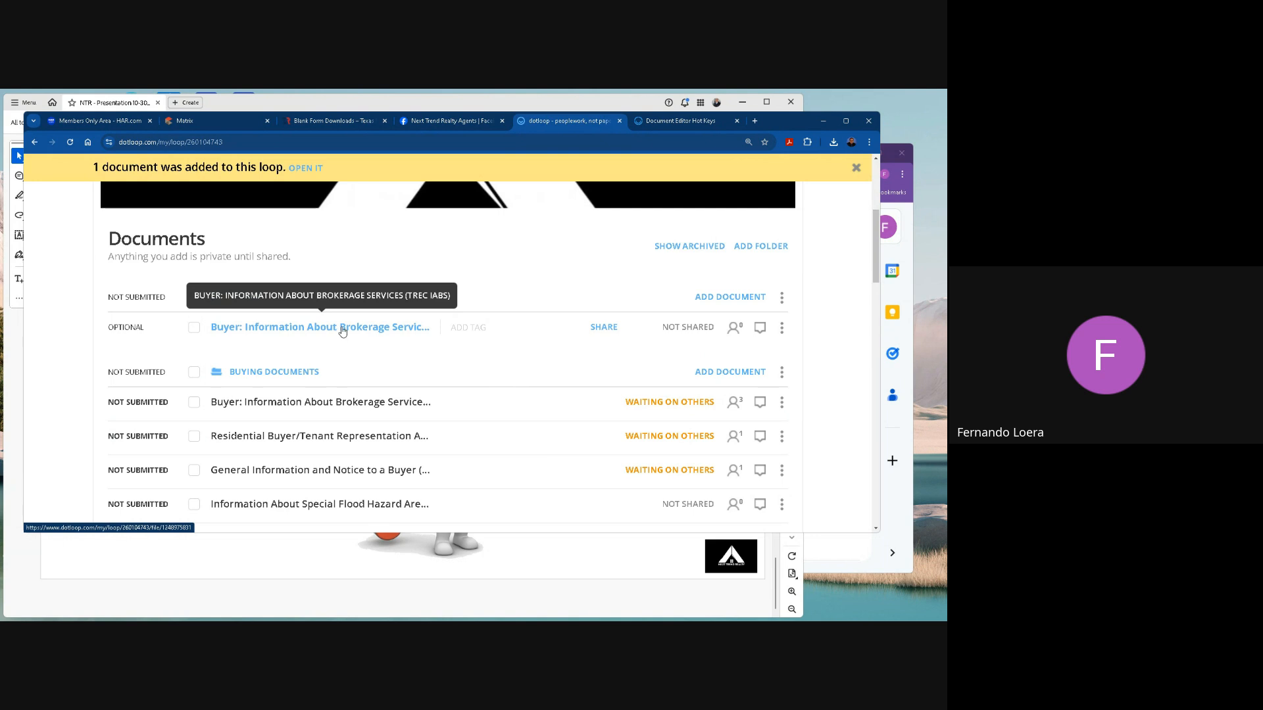
Open the added Buyer: Information About Brokerage Services document and assign the agent to the Buying Agent 1 role in Autofill.
{"action": "left_click", "coordinate": [342, 328]}
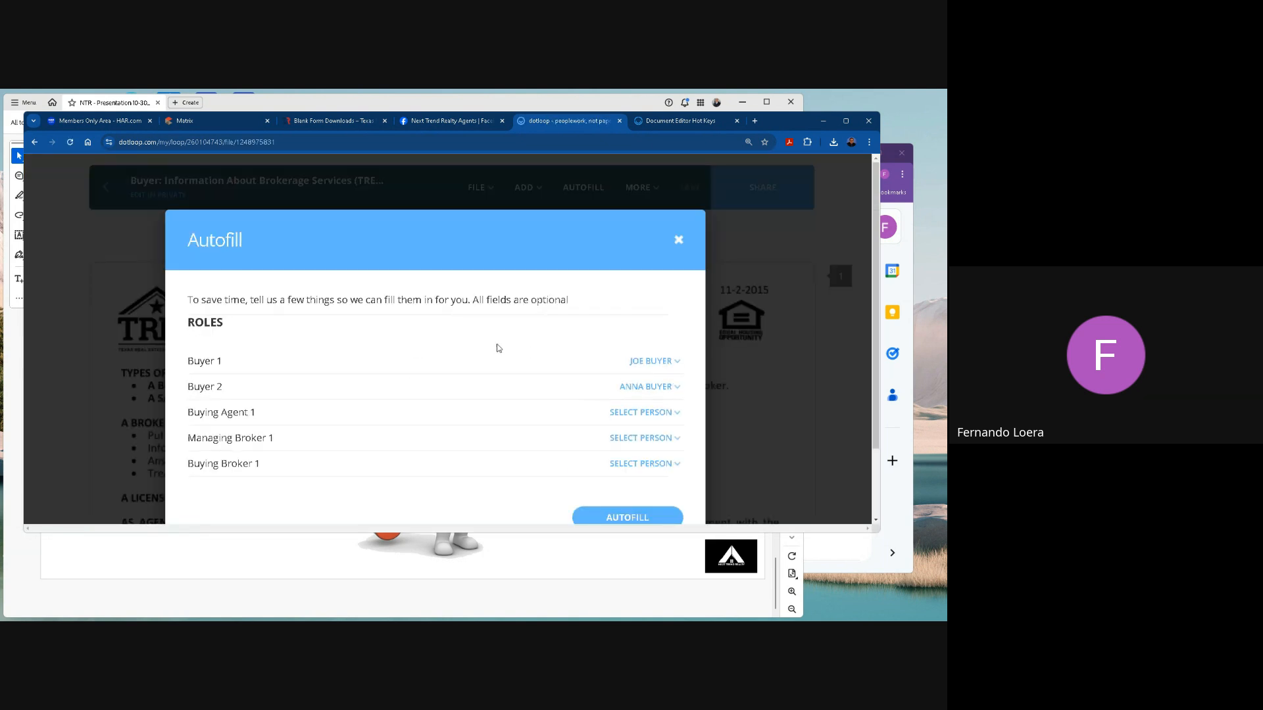
{"action": "scroll", "coordinate": [361, 376], "scroll_direction": "down", "scroll_amount": 1}
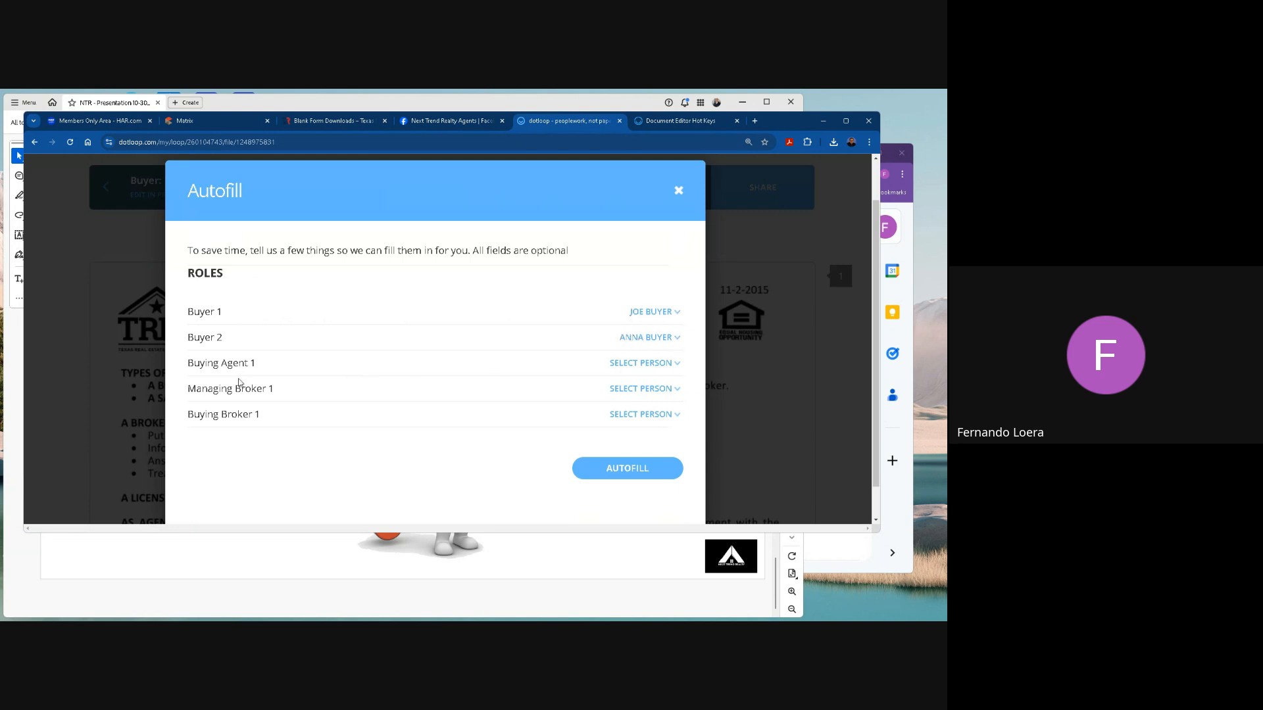
{"action": "left_click", "coordinate": [631, 364]}
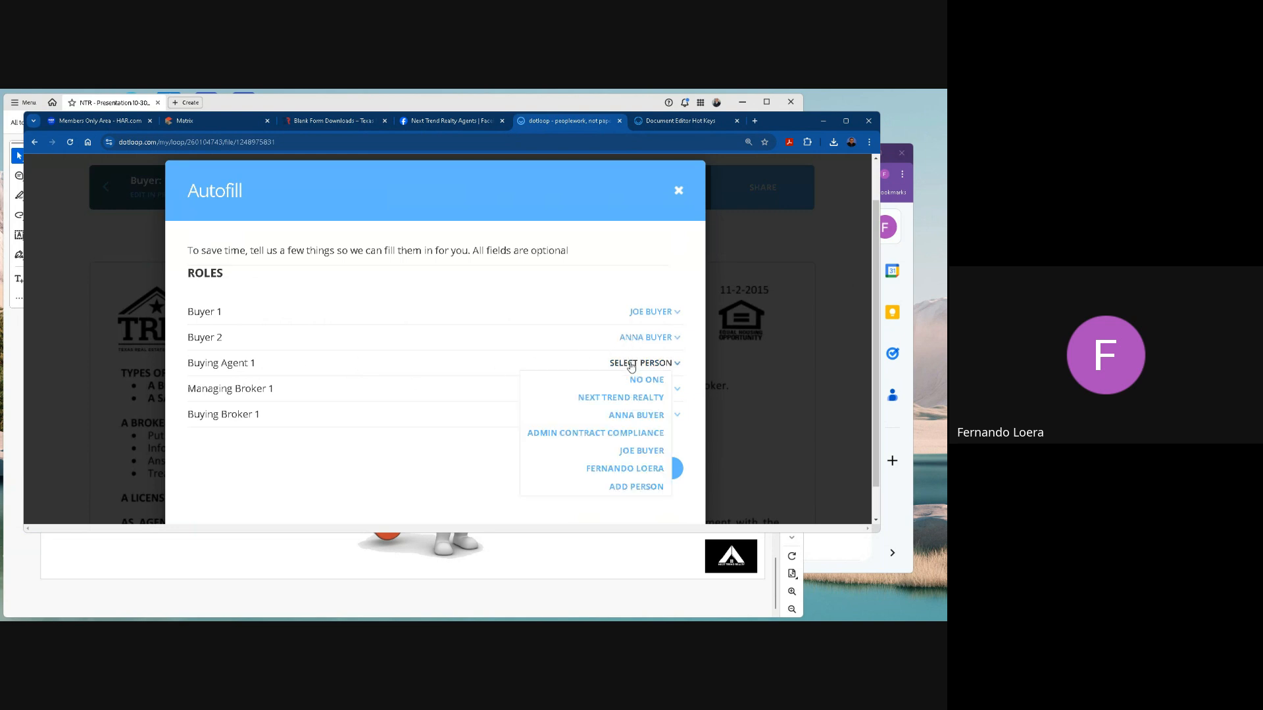
{"action": "left_click", "coordinate": [635, 468]}
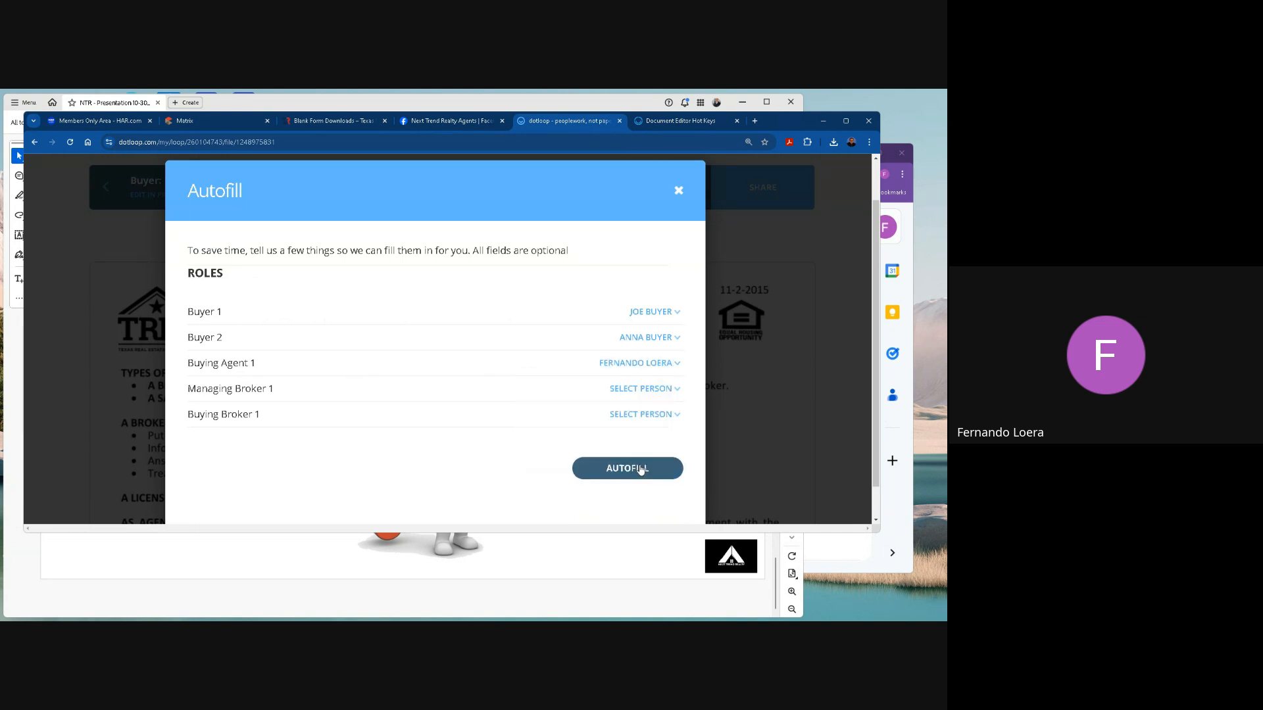
Assign Next Trend Realty as Managing Broker 1 and Buying Broker 1, and autofill the document.
{"action": "left_click", "coordinate": [637, 390]}
{"action": "scroll", "coordinate": [648, 500], "scroll_direction": "down", "scroll_amount": 1}
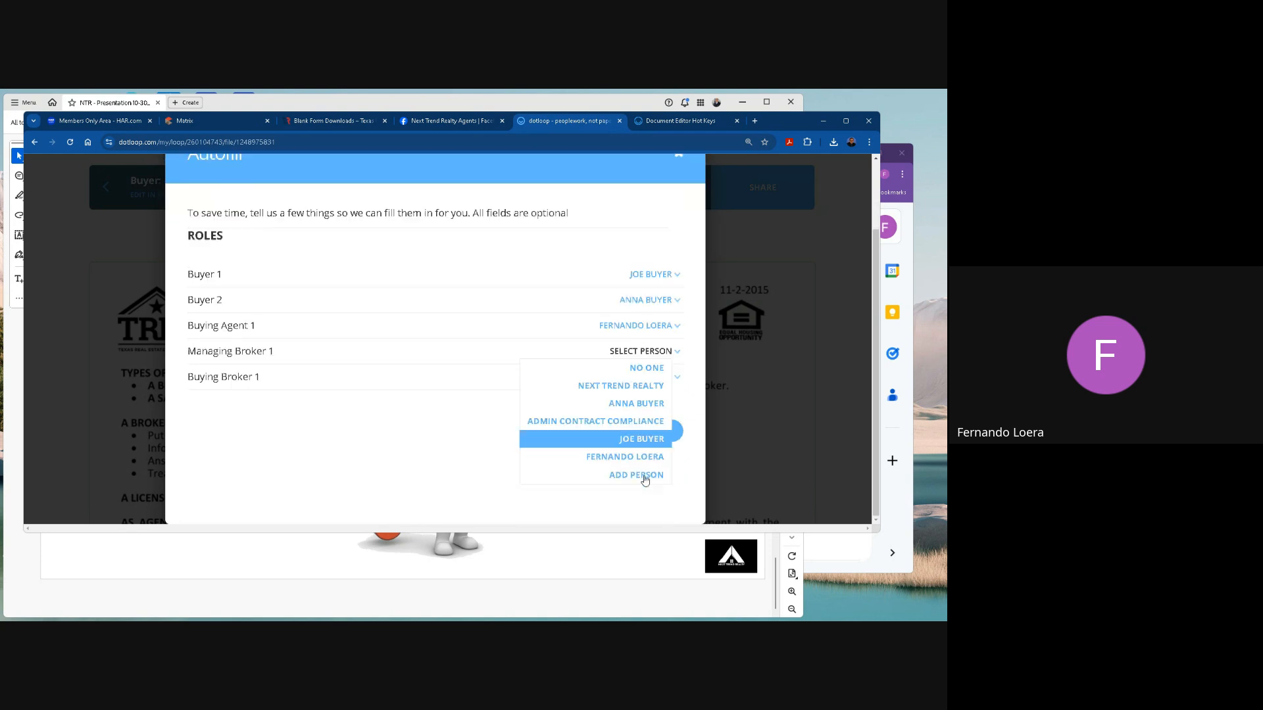
{"action": "left_click", "coordinate": [630, 388]}
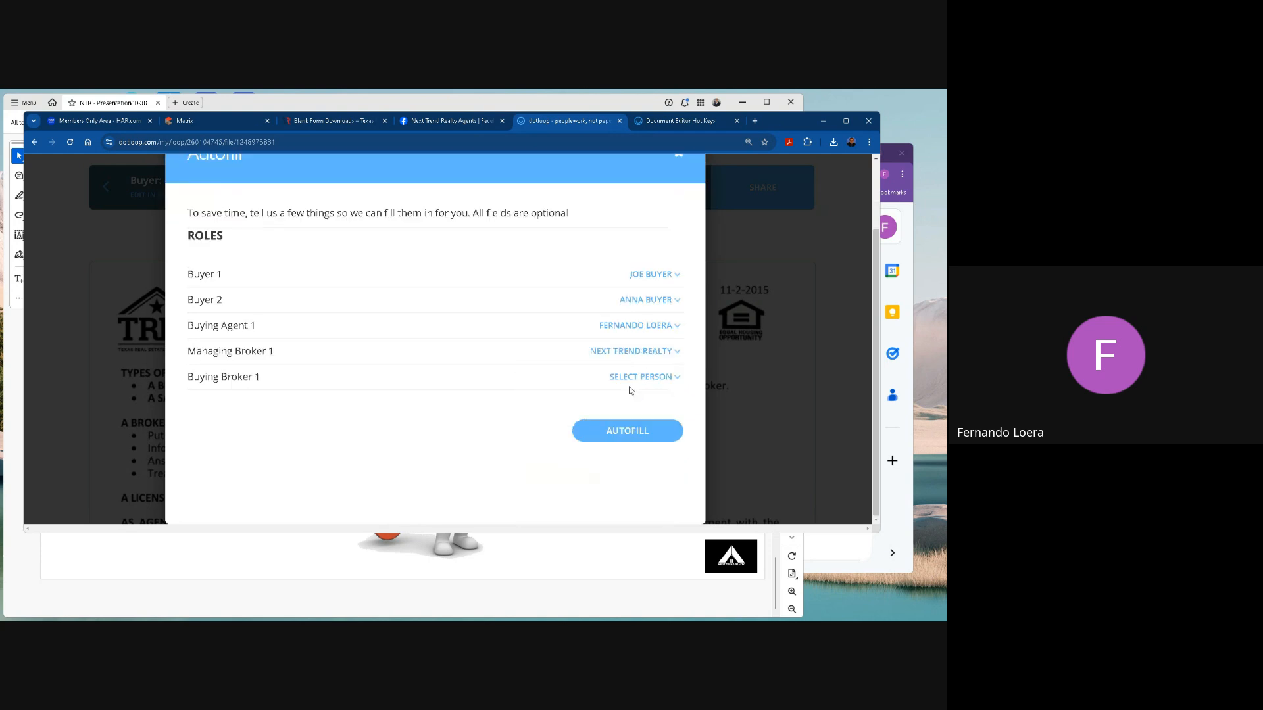
{"action": "left_click", "coordinate": [635, 378]}
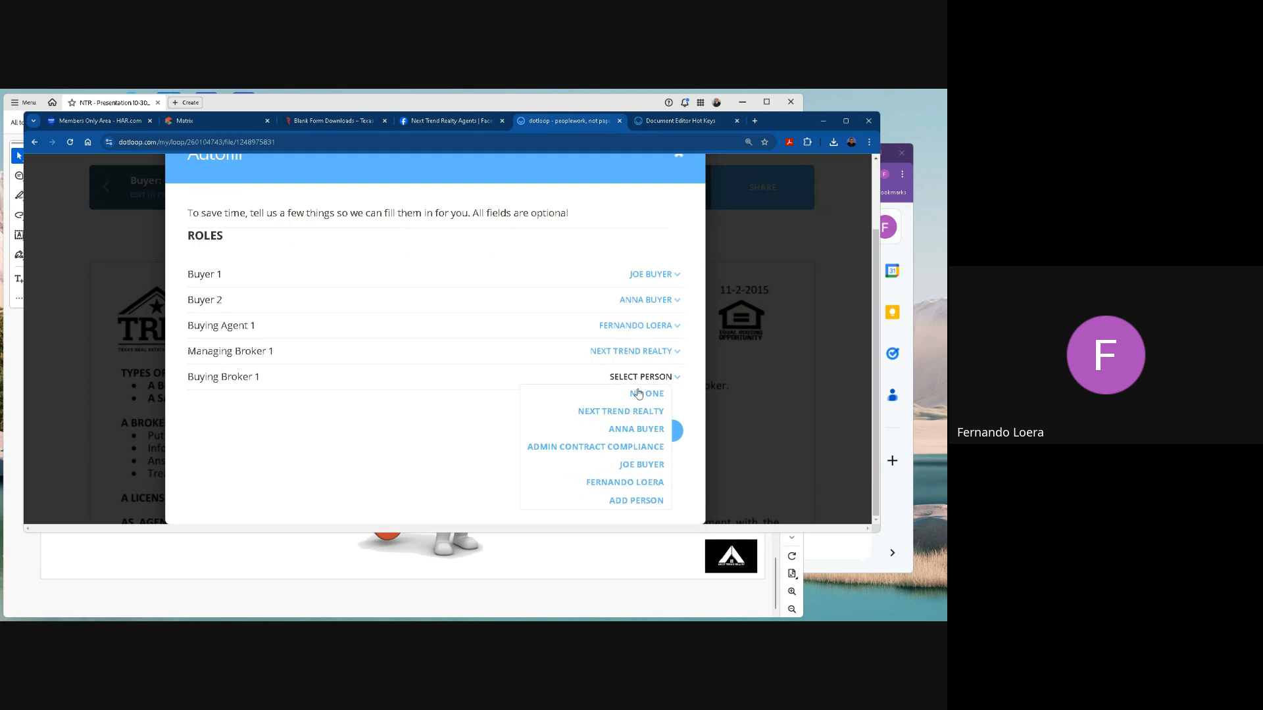
{"action": "left_click", "coordinate": [636, 413]}
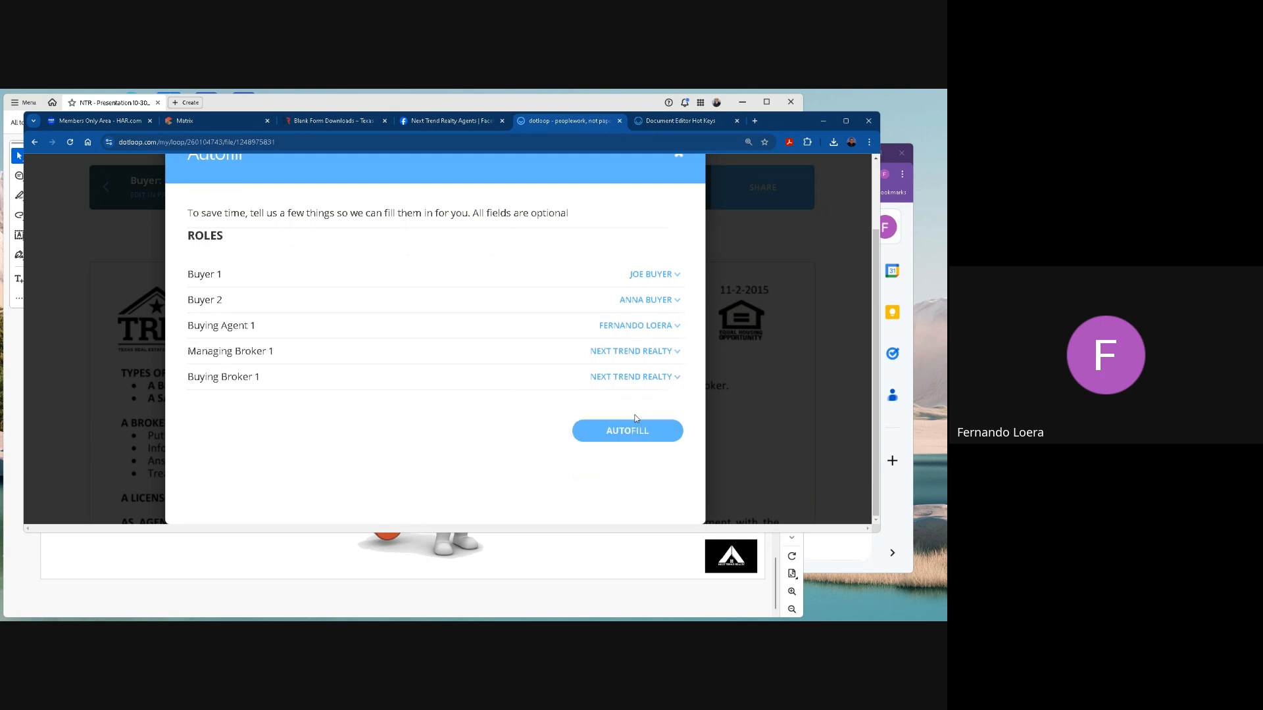
{"action": "left_click", "coordinate": [636, 418]}
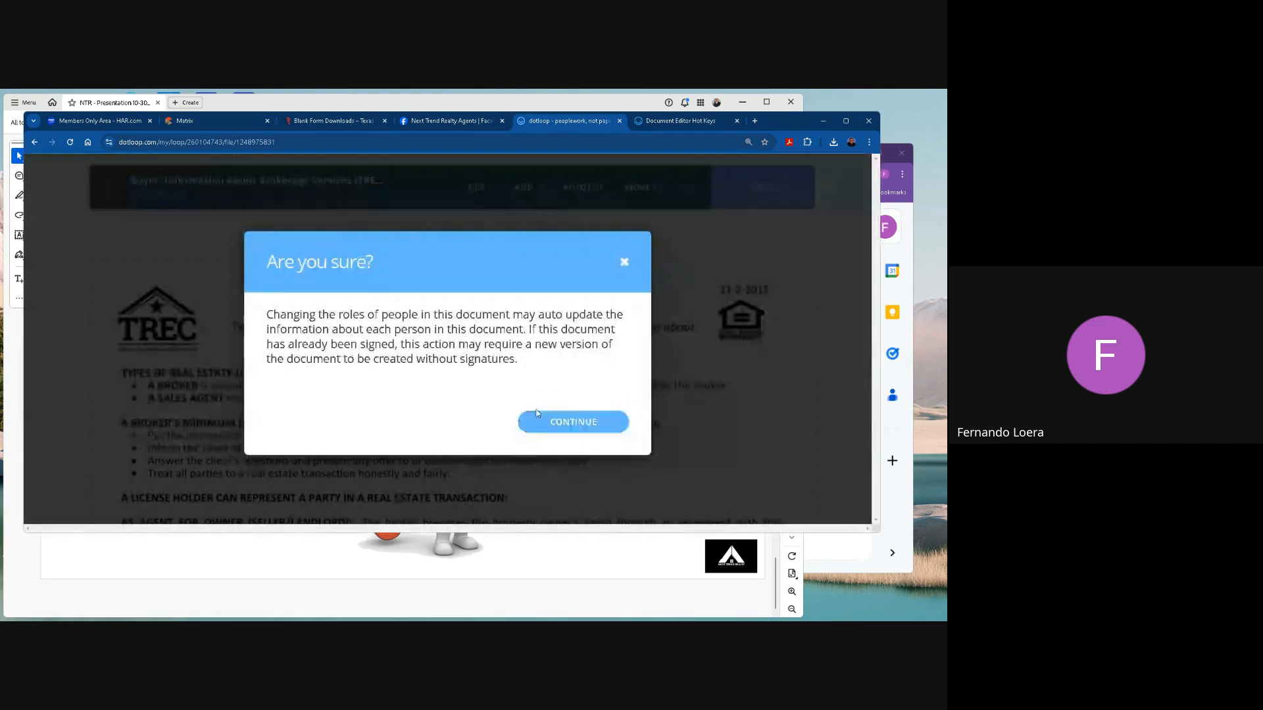
{"action": "left_click", "coordinate": [554, 421]}
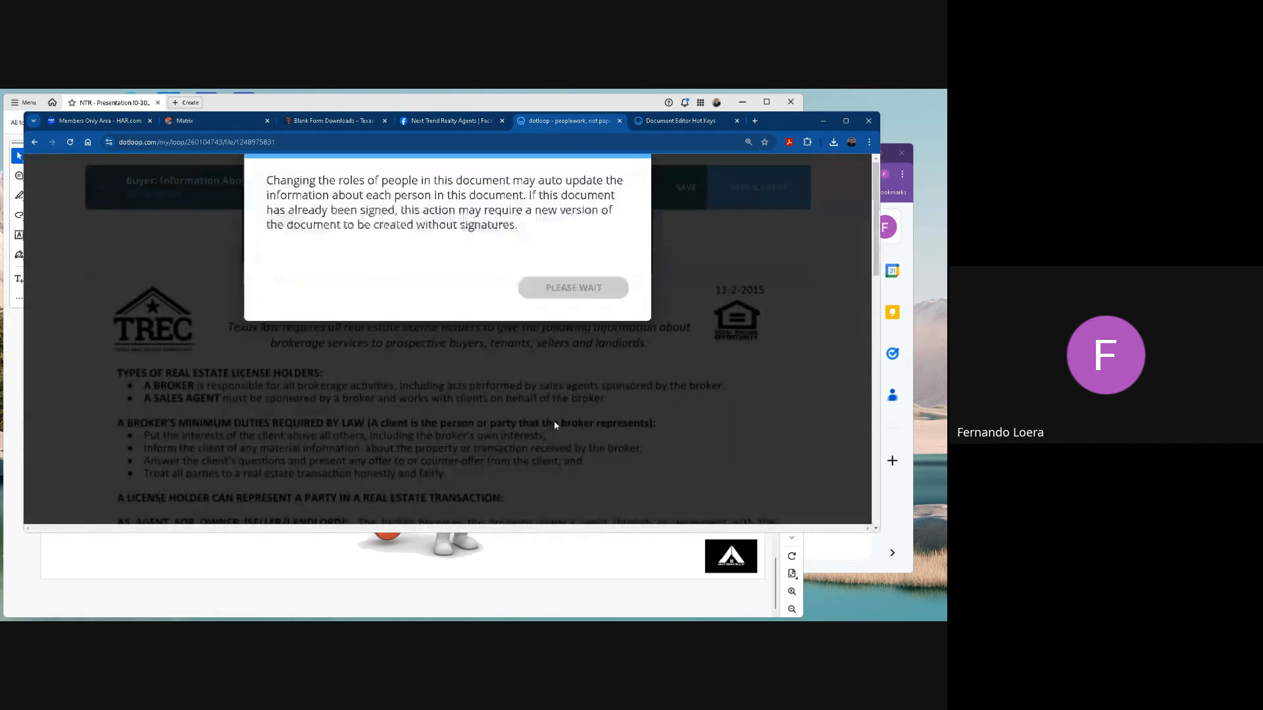
Review the autofilled broker contact fields and buyer initials, and return to the loop without saving the document.
{"action": "scroll", "coordinate": [555, 425], "scroll_direction": "down", "scroll_amount": 15}
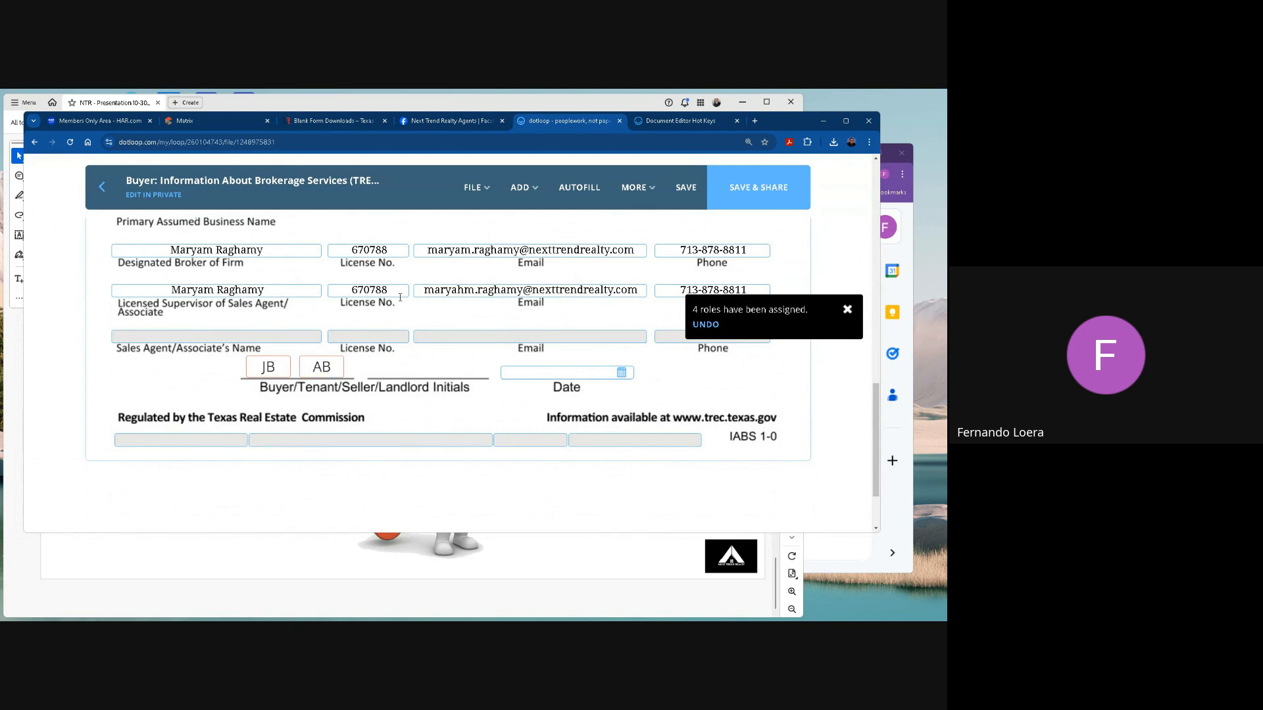
{"action": "scroll", "coordinate": [400, 297], "scroll_direction": "up", "scroll_amount": 3}
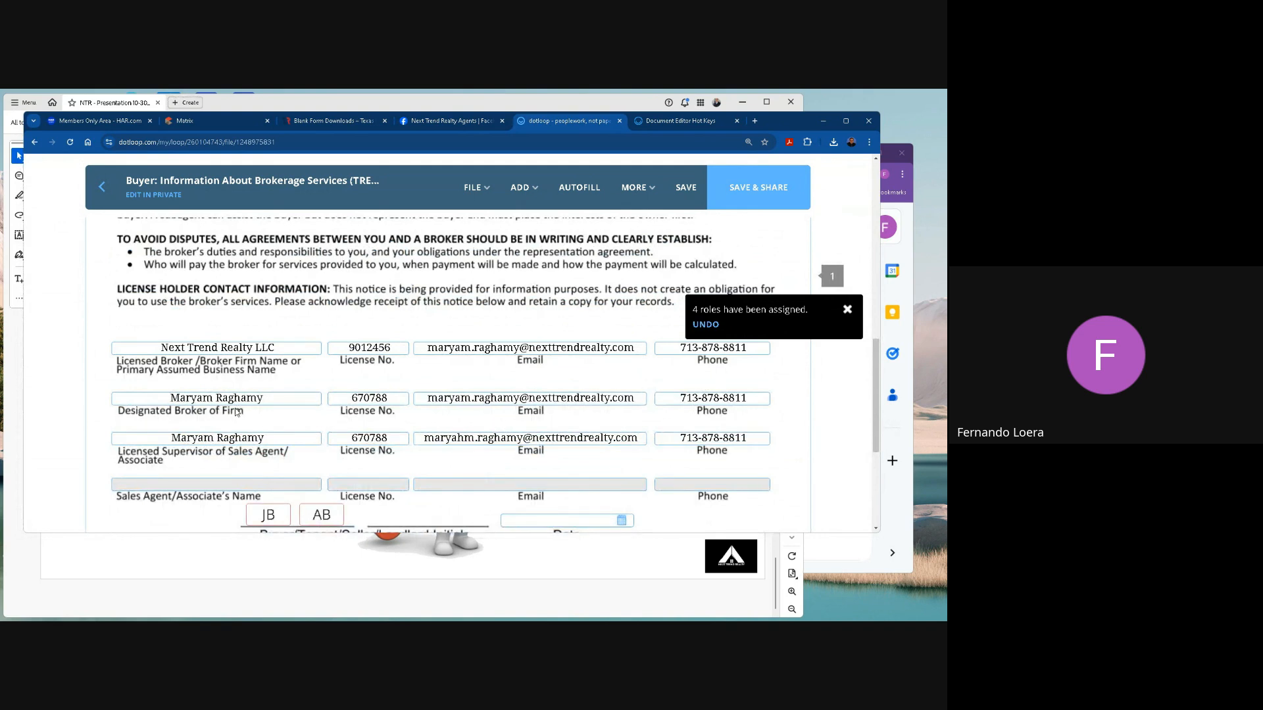
{"action": "scroll", "coordinate": [247, 438], "scroll_direction": "down", "scroll_amount": 2}
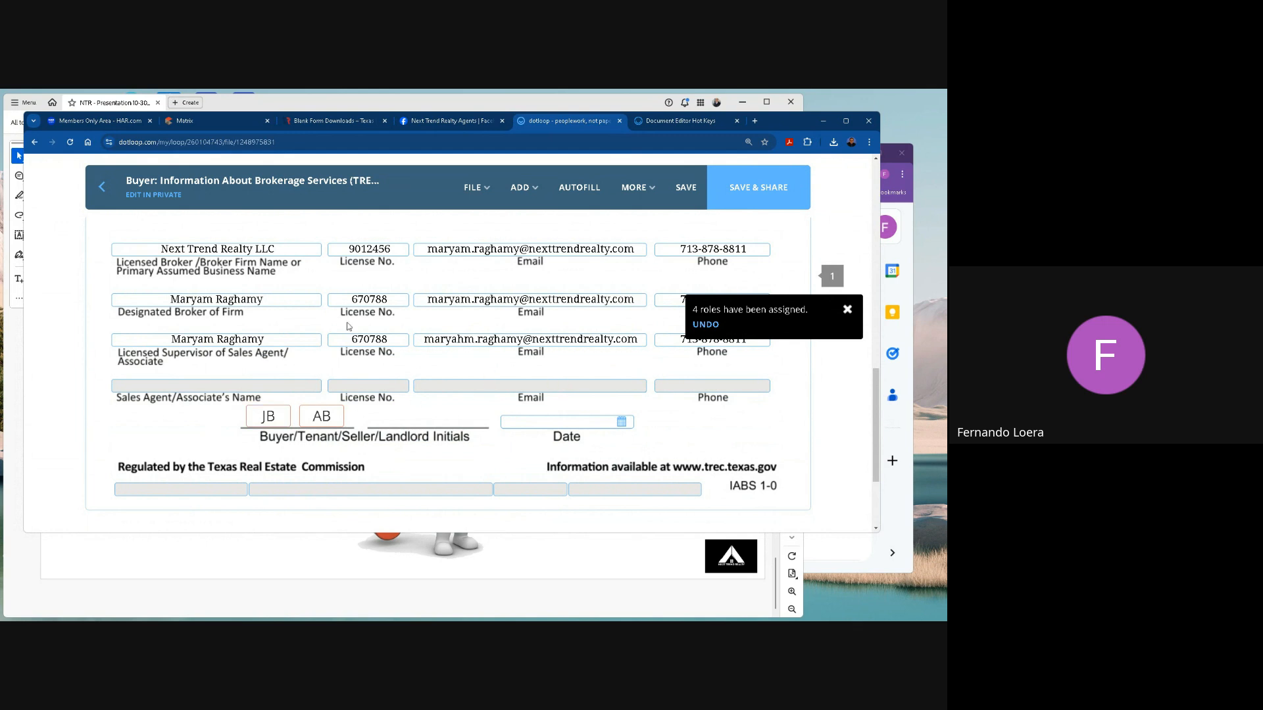
{"action": "left_click", "coordinate": [104, 189]}
{"action": "left_click", "coordinate": [492, 398]}
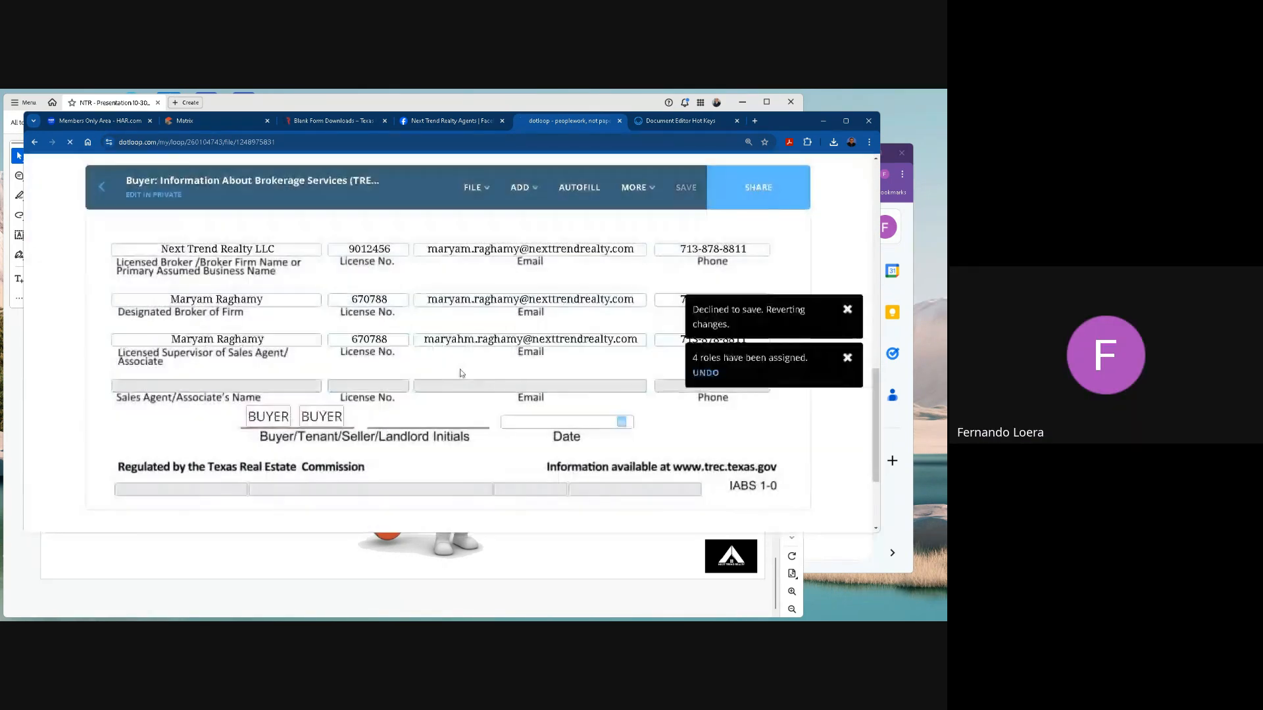
Start adding another document from templates to the Emails folder and show the TREC Interactive Forms.
{"action": "scroll", "coordinate": [422, 374], "scroll_direction": "down", "scroll_amount": 3}
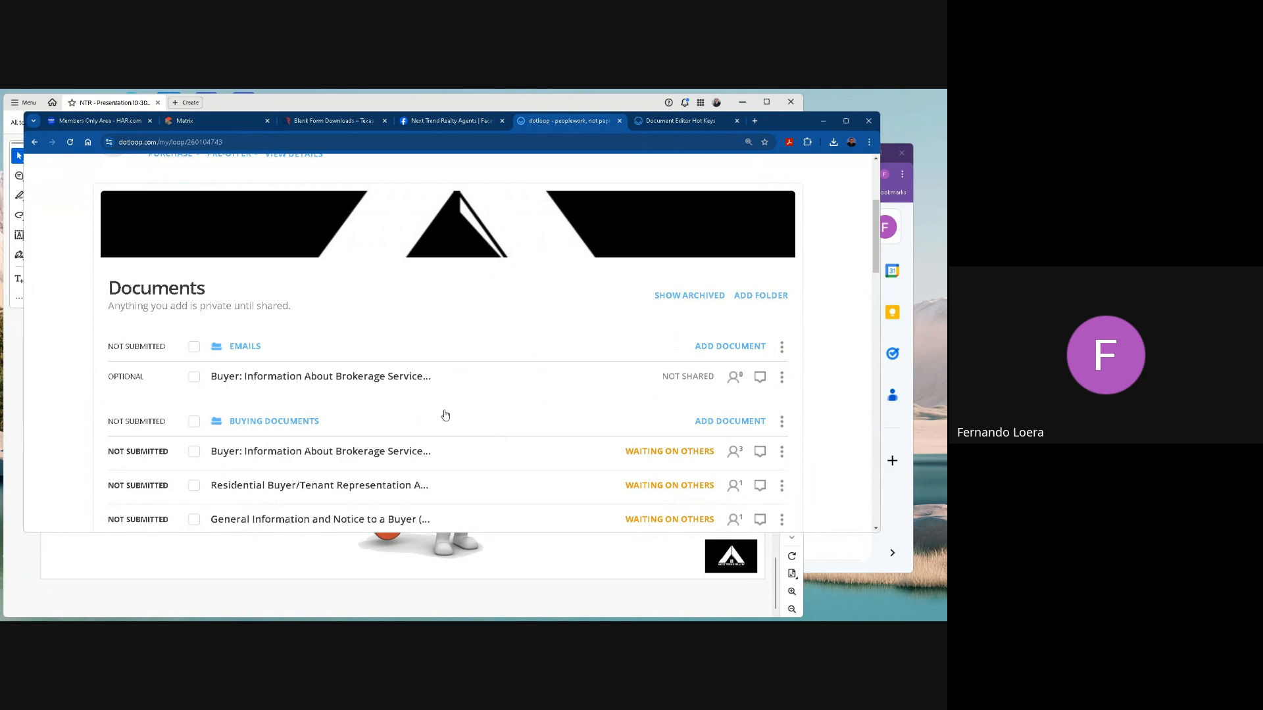
{"action": "left_click", "coordinate": [728, 348]}
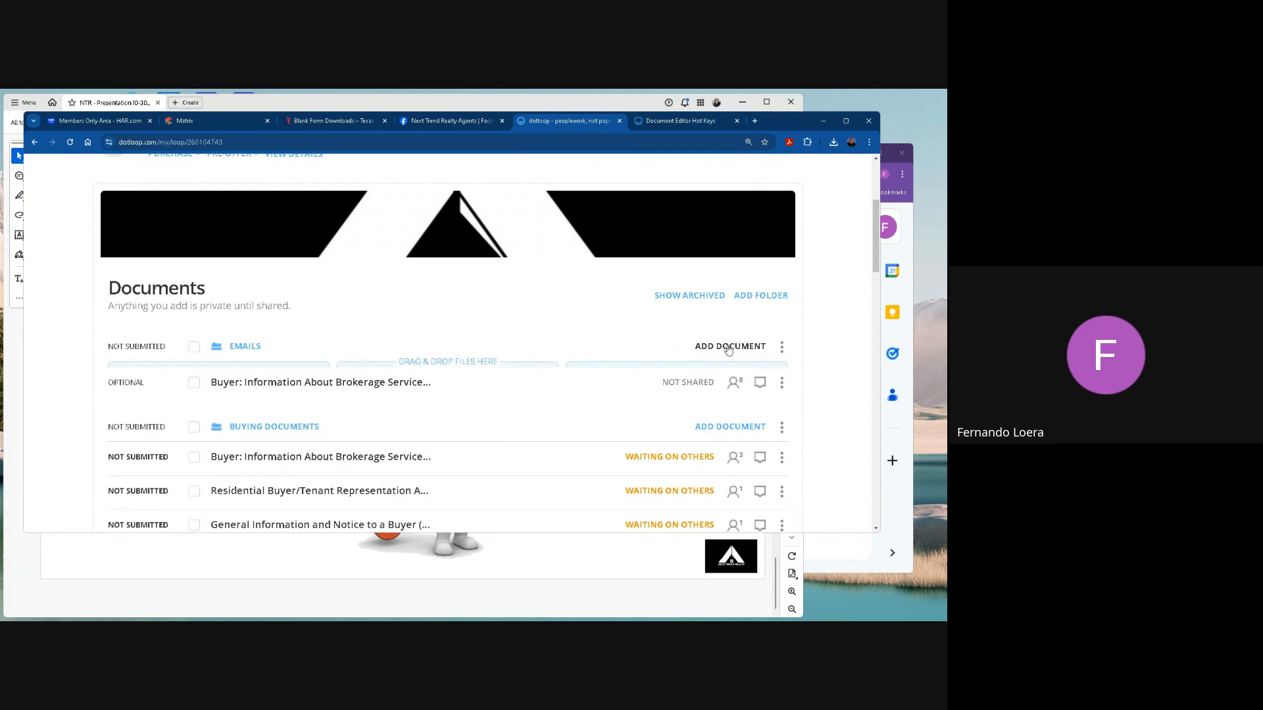
{"action": "scroll", "coordinate": [263, 329], "scroll_direction": "down", "scroll_amount": 2}
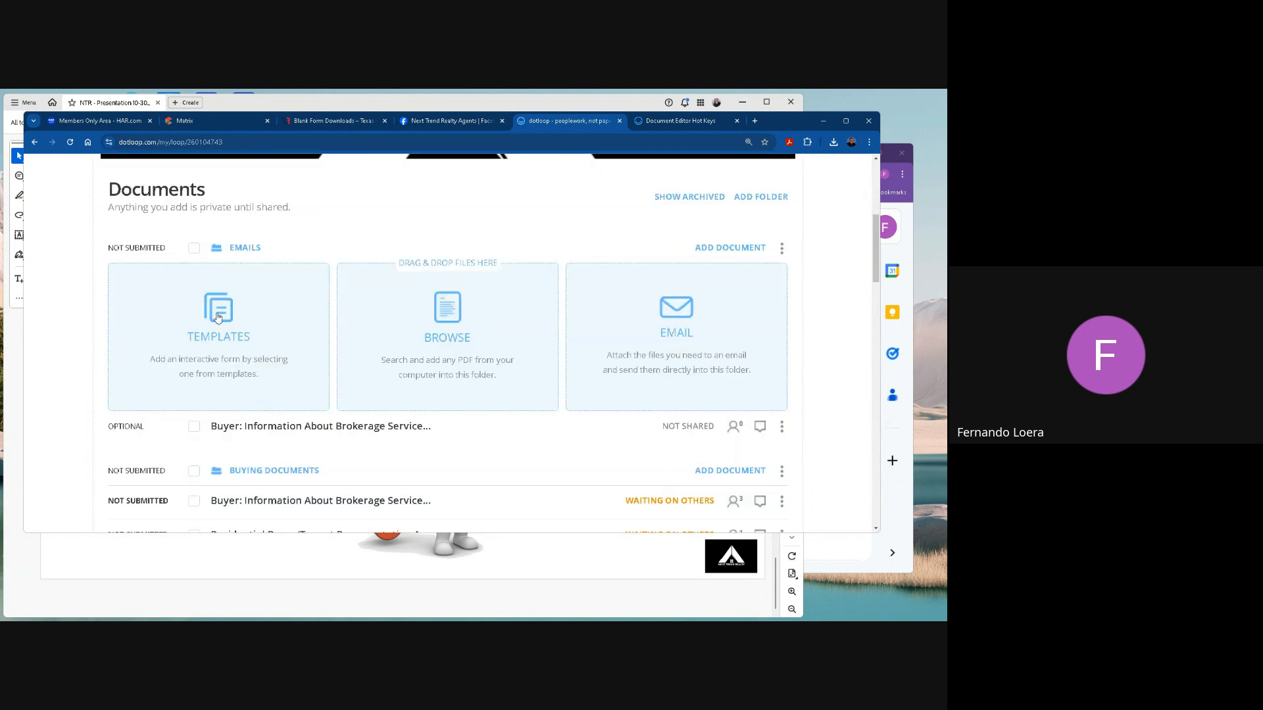
{"action": "left_click", "coordinate": [219, 317]}
{"action": "scroll", "coordinate": [296, 408], "scroll_direction": "down", "scroll_amount": 3}
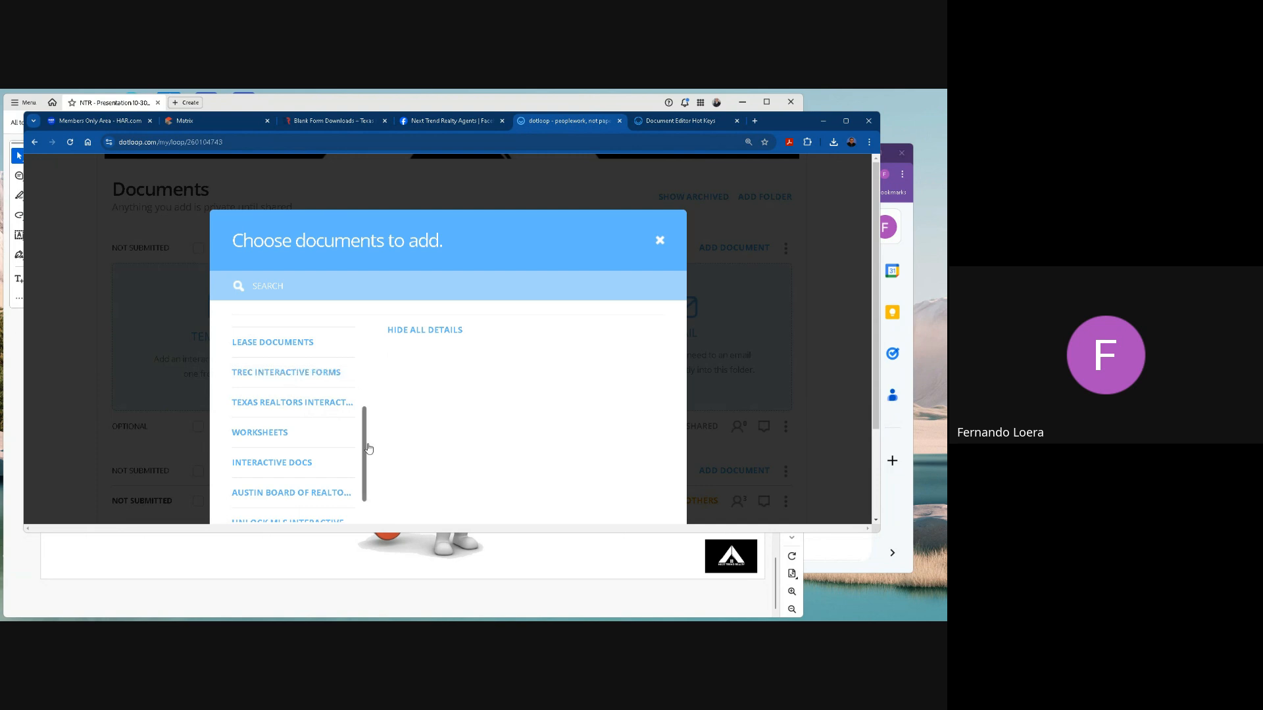
{"action": "left_click_drag", "start_coordinate": [365, 445], "coordinate": [355, 421]}
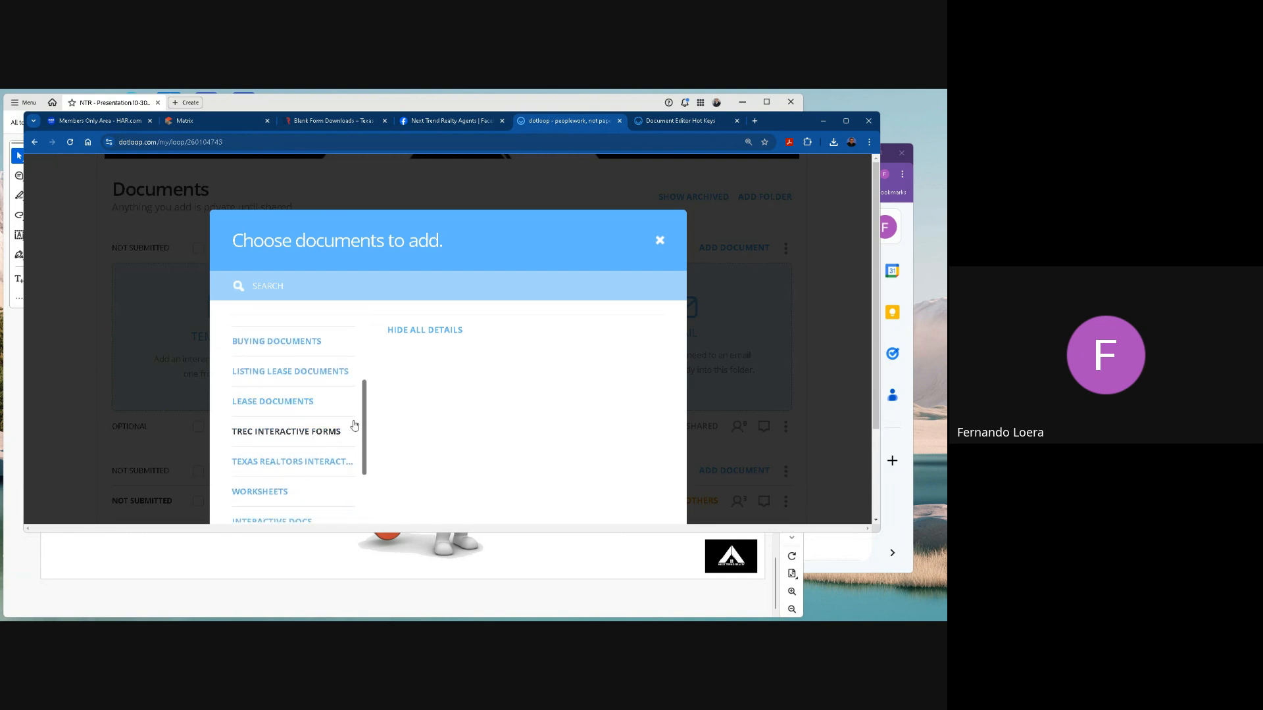
{"action": "left_click", "coordinate": [284, 422]}
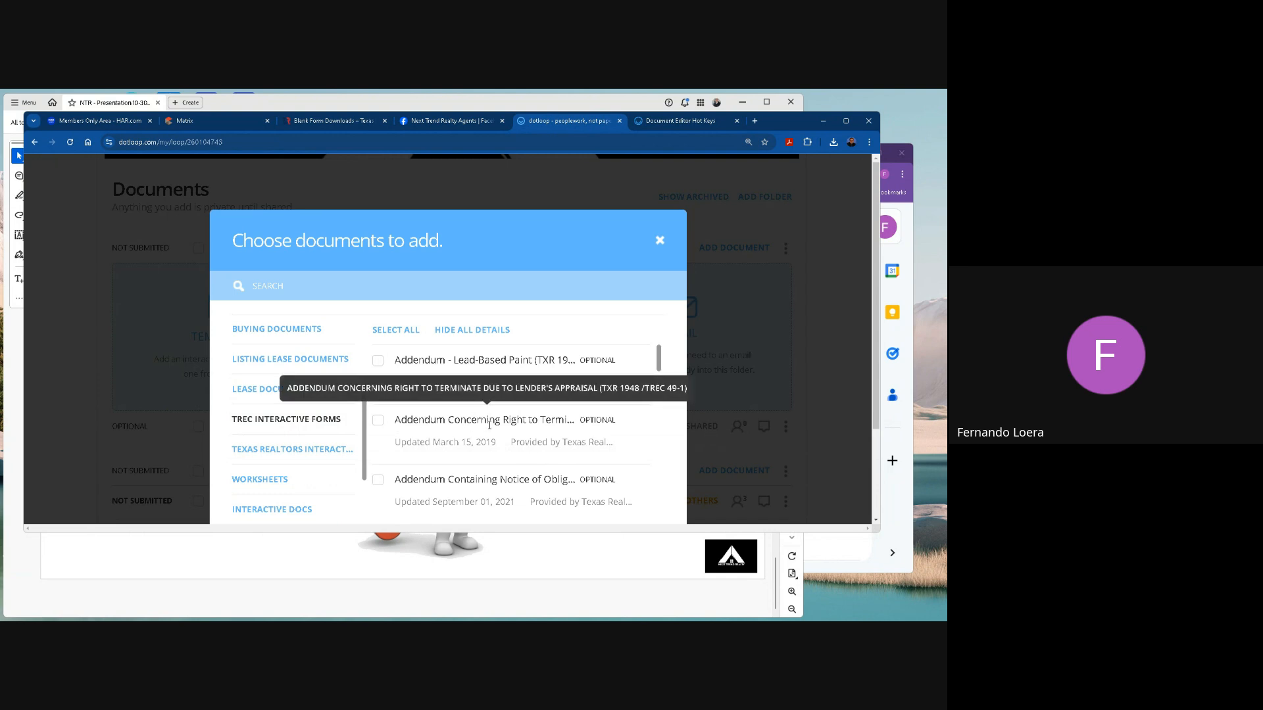
Search the TREC Interactive Forms for form number 1948, and replace the search with "concern".
{"action": "left_click", "coordinate": [266, 286]}
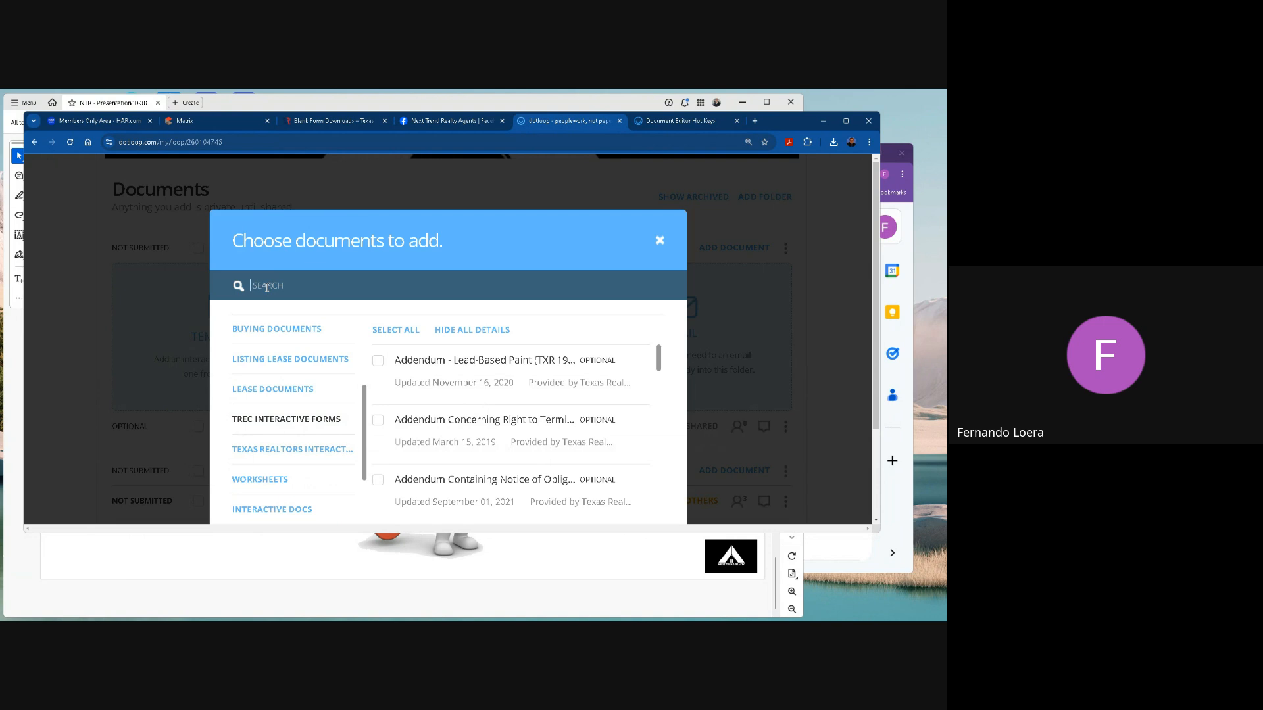
{"action": "type", "text": "1948"}
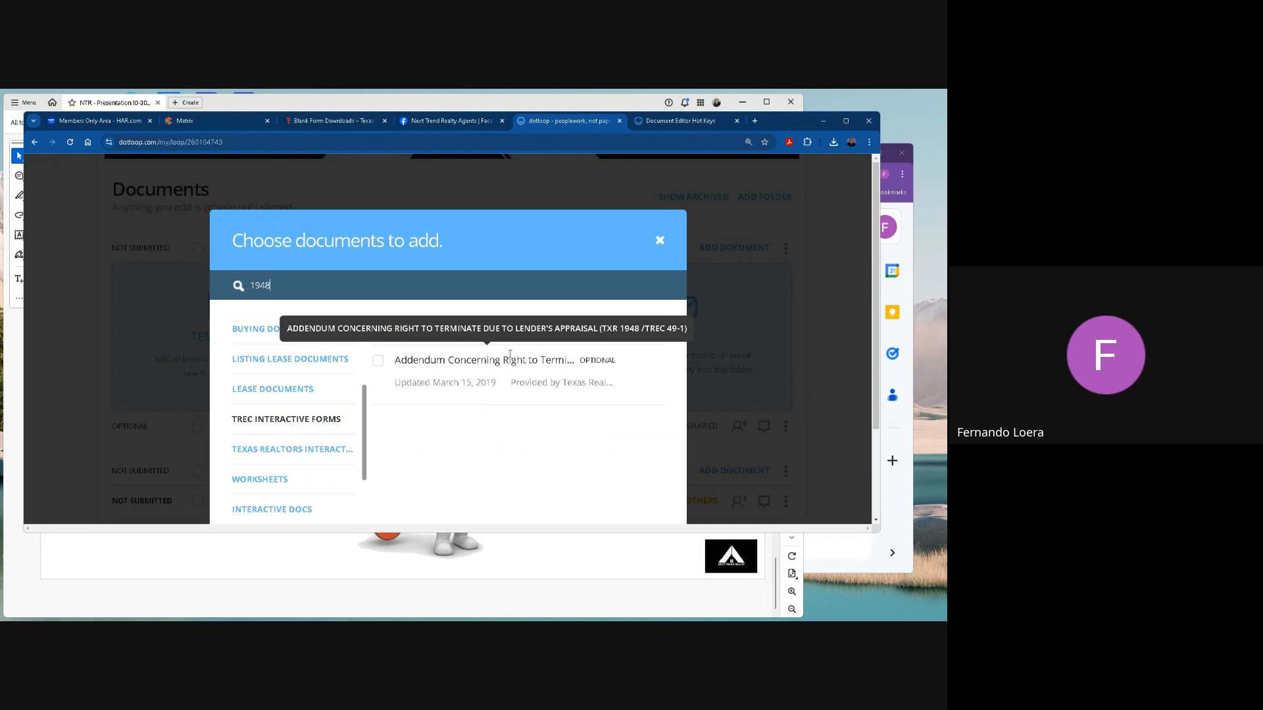
{"action": "key", "text": "BackSpace"}
{"action": "key", "text": "BackSpace"}
{"action": "key", "text": "BackSpace"}
{"action": "type", "text": "concern"}
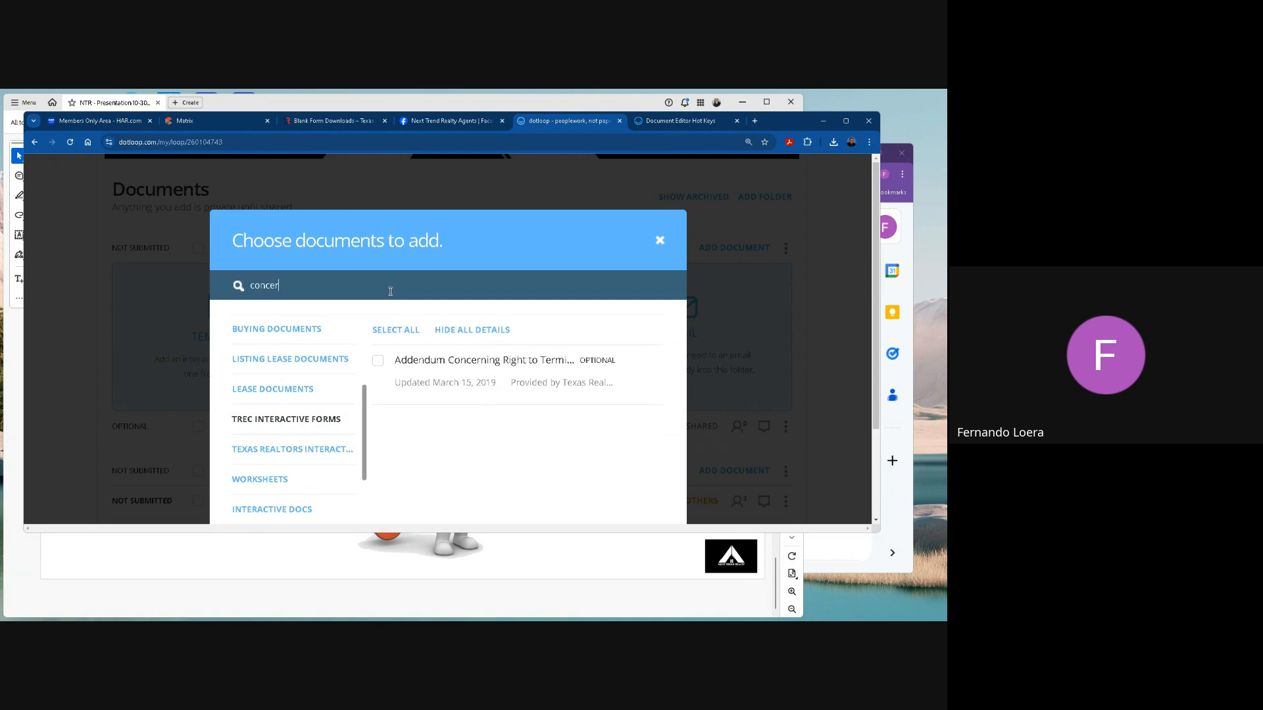
Try searching the TREC Interactive Forms for "terminate" and for "right", and clear the search.
{"action": "key", "text": "BackSpace"}
{"action": "key", "text": "BackSpace"}
{"action": "key", "text": "BackSpace"}
{"action": "key", "text": "BackSpace"}
{"action": "key", "text": "BackSpace"}
{"action": "key", "text": "BackSpace"}
{"action": "type", "text": "terminate"}
{"action": "key", "text": "BackSpace"}
{"action": "key", "text": "BackSpace"}
{"action": "key", "text": "BackSpace"}
{"action": "key", "text": "BackSpace"}
{"action": "key", "text": "BackSpace"}
{"action": "key", "text": "BackSpace"}
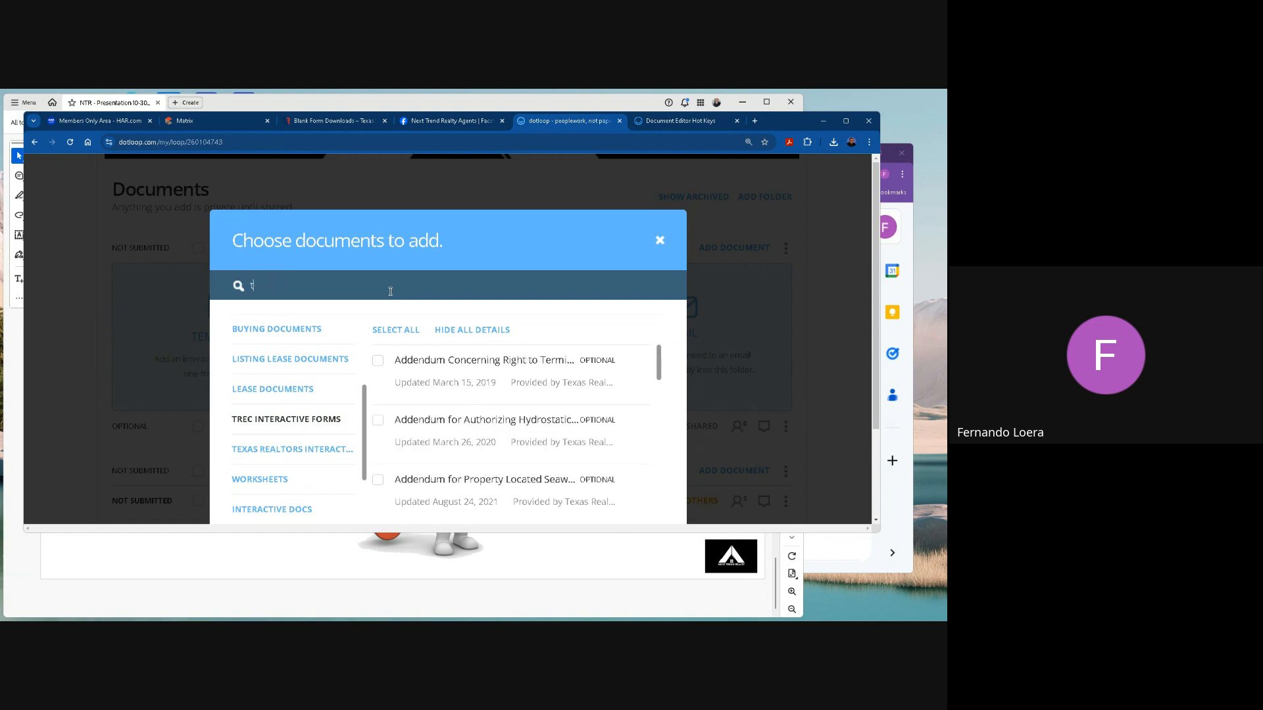
{"action": "type", "text": "right"}
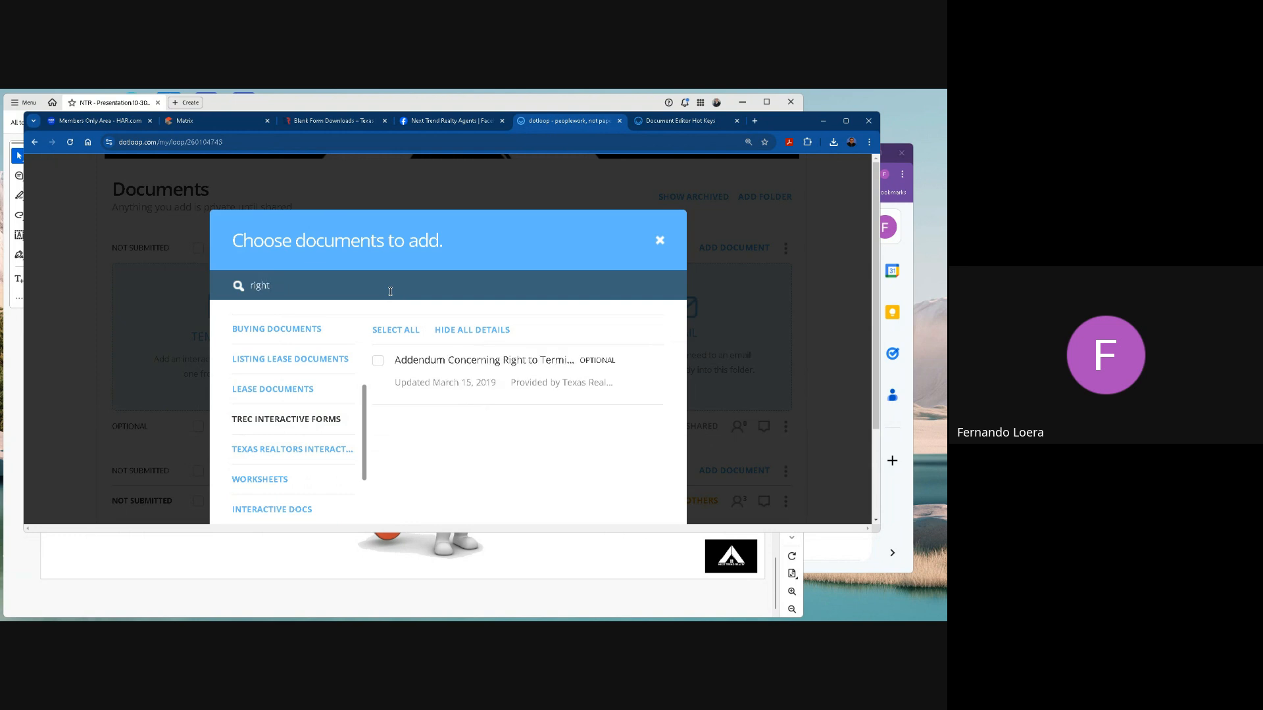
{"action": "key", "text": "BackSpace"}
{"action": "key", "text": "BackSpace"}
{"action": "key", "text": "BackSpace"}
{"action": "key", "text": "BackSpace"}
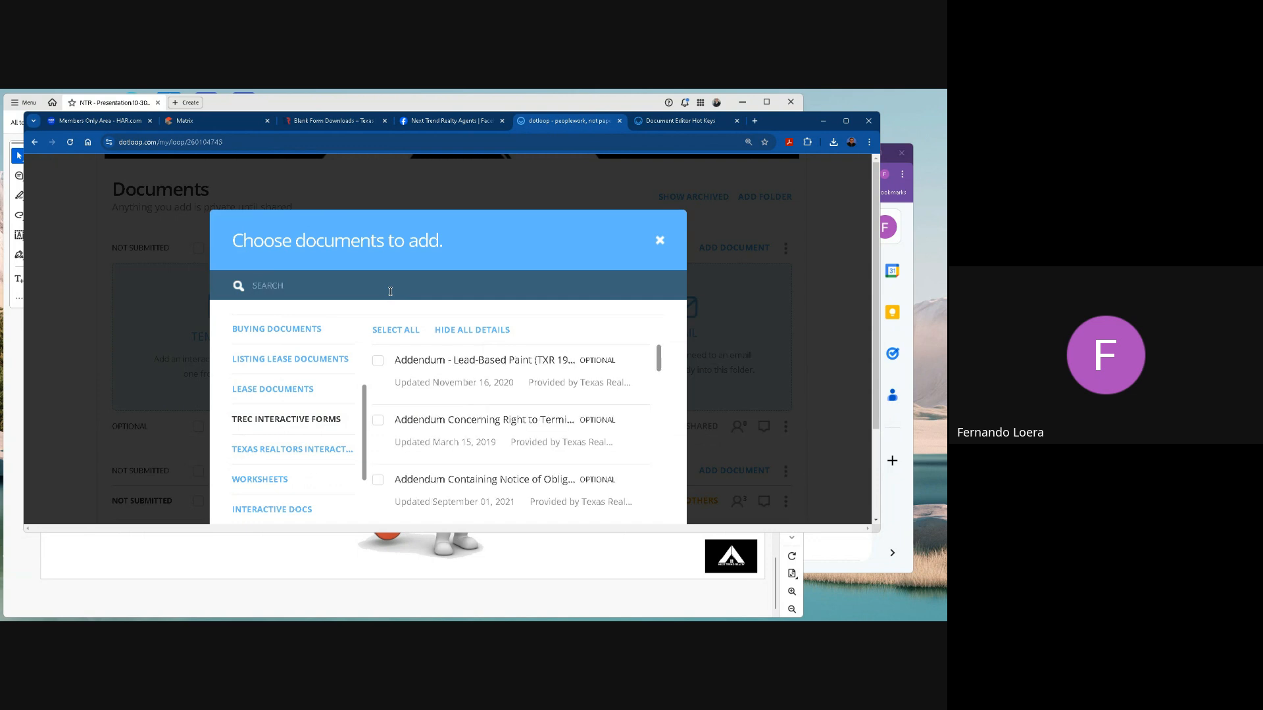
Search for "terminate" and copy the Addendum Concerning Right to Terminate Due to Lender's Appraisal template into the Emails folder.
{"action": "type", "text": "terminate"}
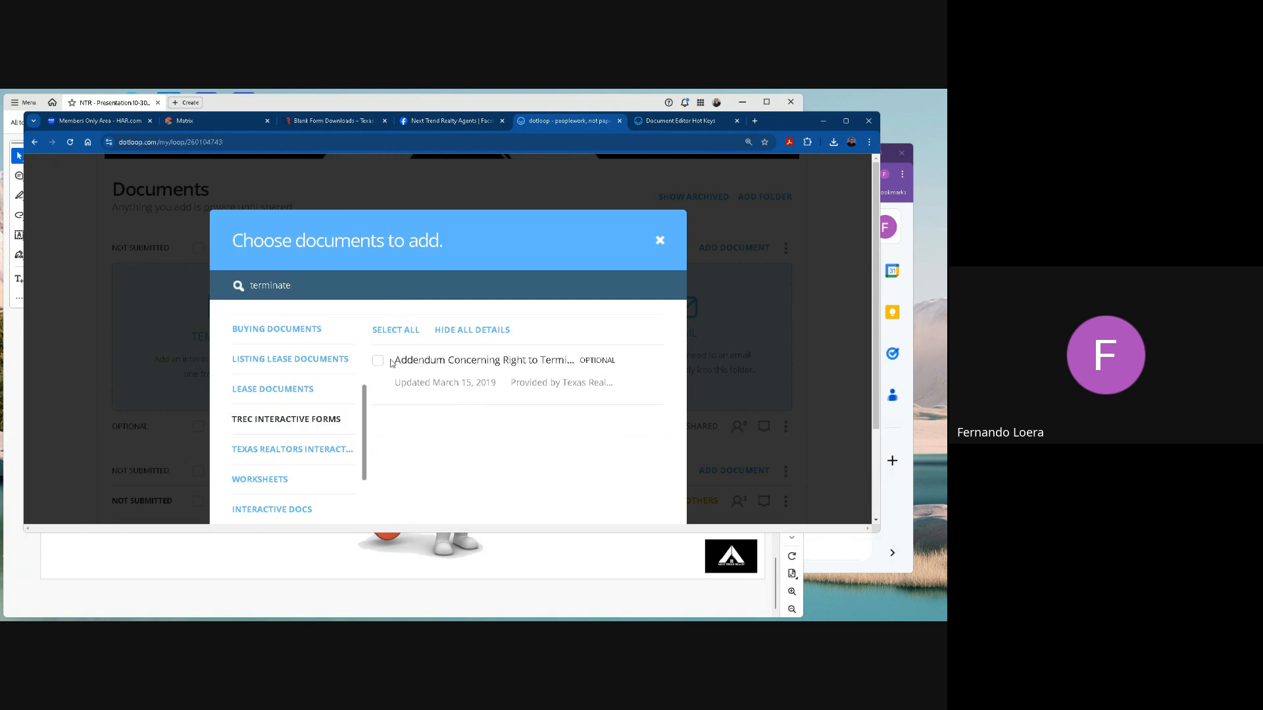
{"action": "left_click", "coordinate": [380, 362]}
{"action": "scroll", "coordinate": [552, 398], "scroll_direction": "down", "scroll_amount": 2}
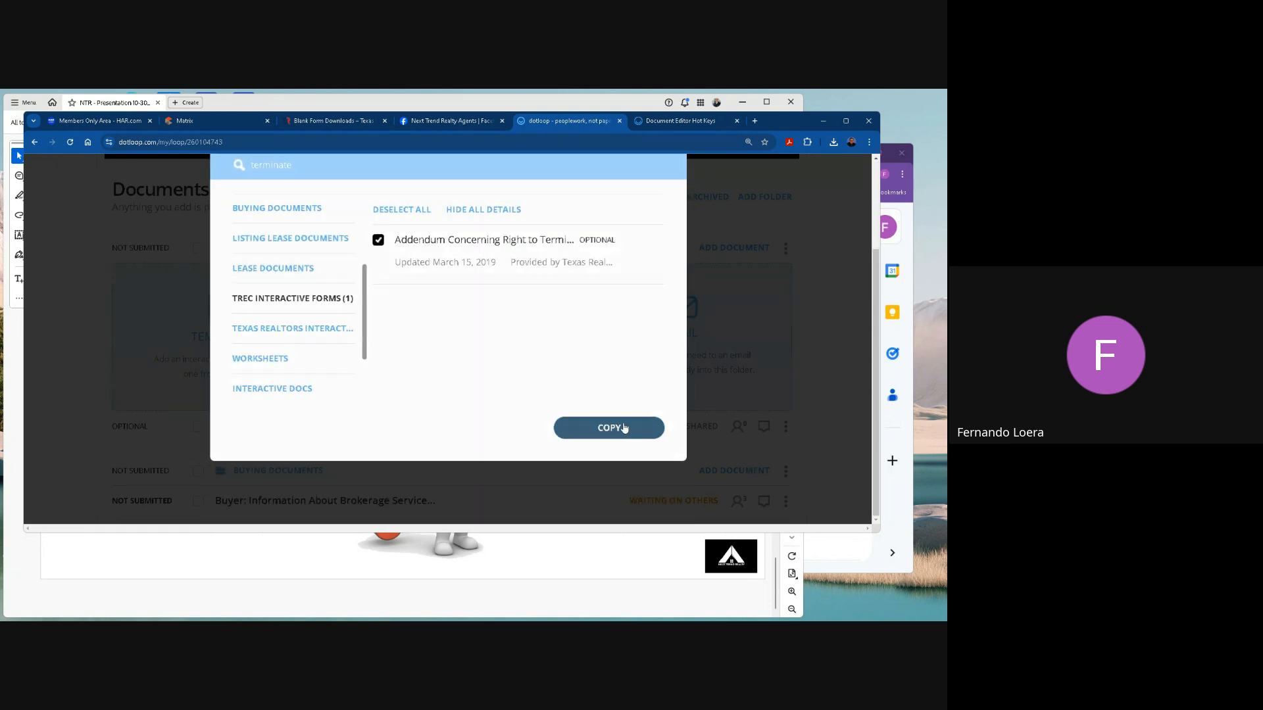
{"action": "left_click", "coordinate": [624, 428]}
{"action": "left_click", "coordinate": [606, 492]}
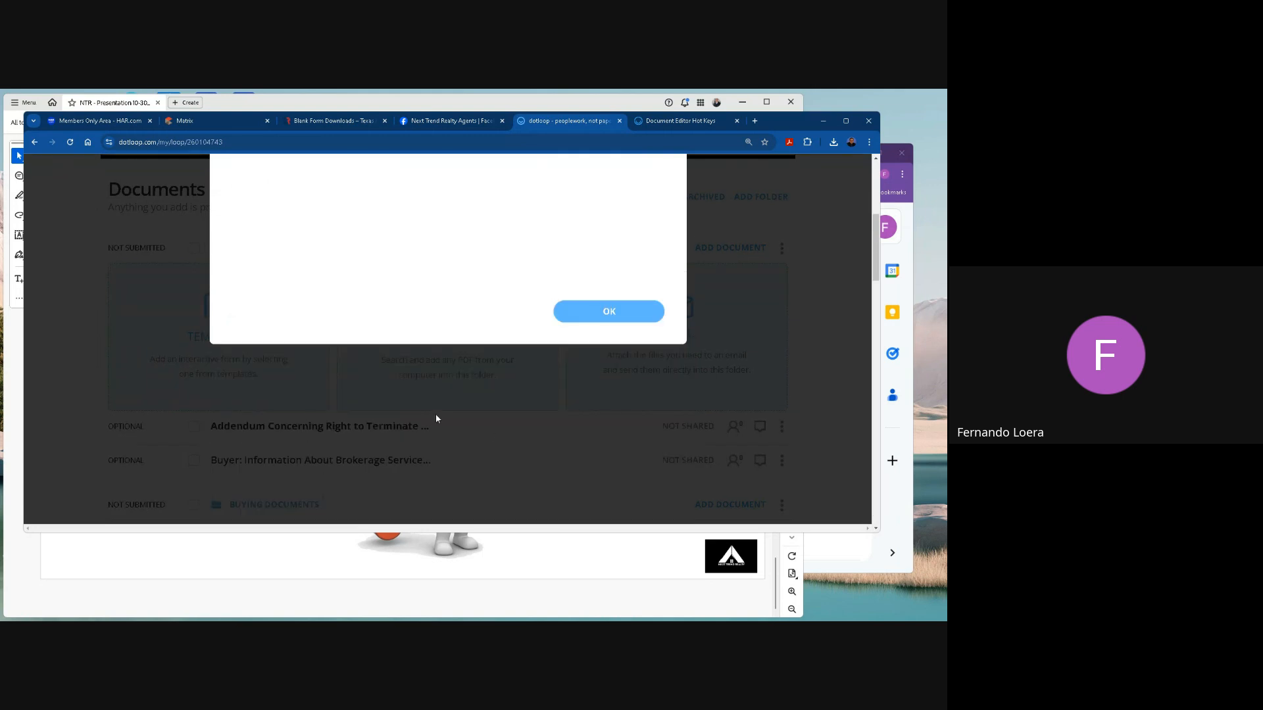
{"action": "scroll", "coordinate": [296, 359], "scroll_direction": "down", "scroll_amount": 2}
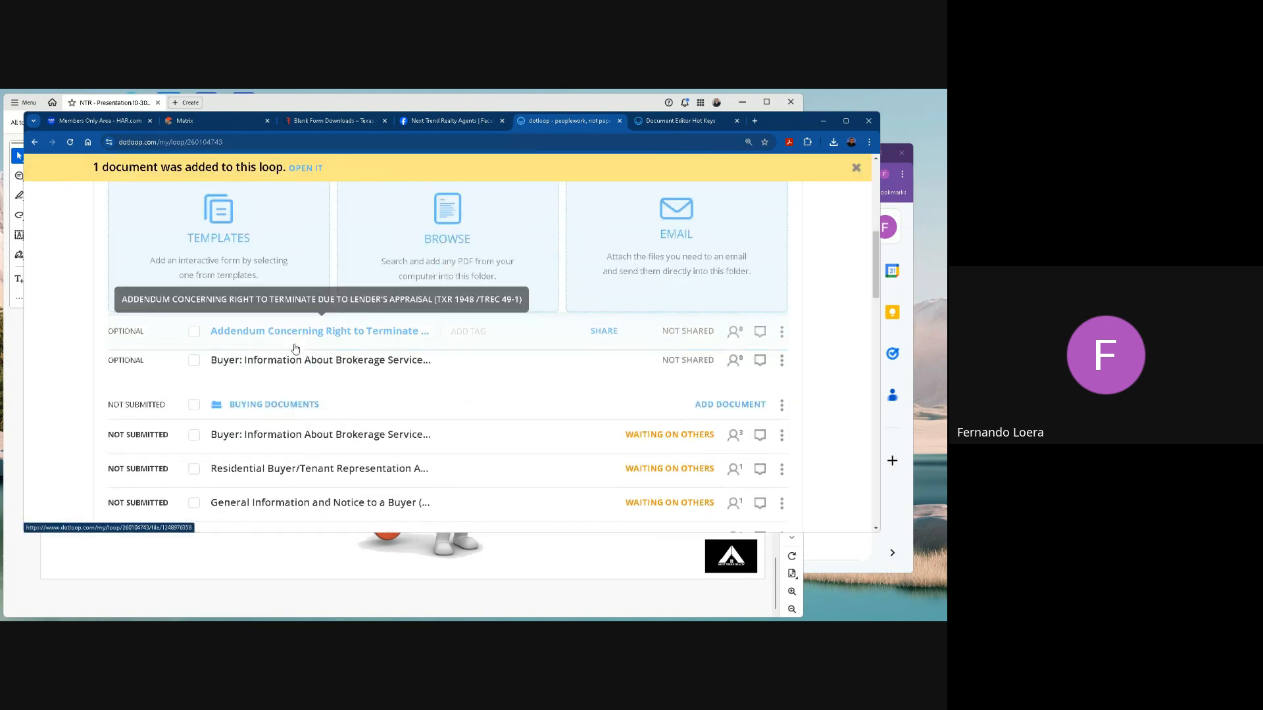
{"action": "scroll", "coordinate": [377, 268], "scroll_direction": "up", "scroll_amount": 2}
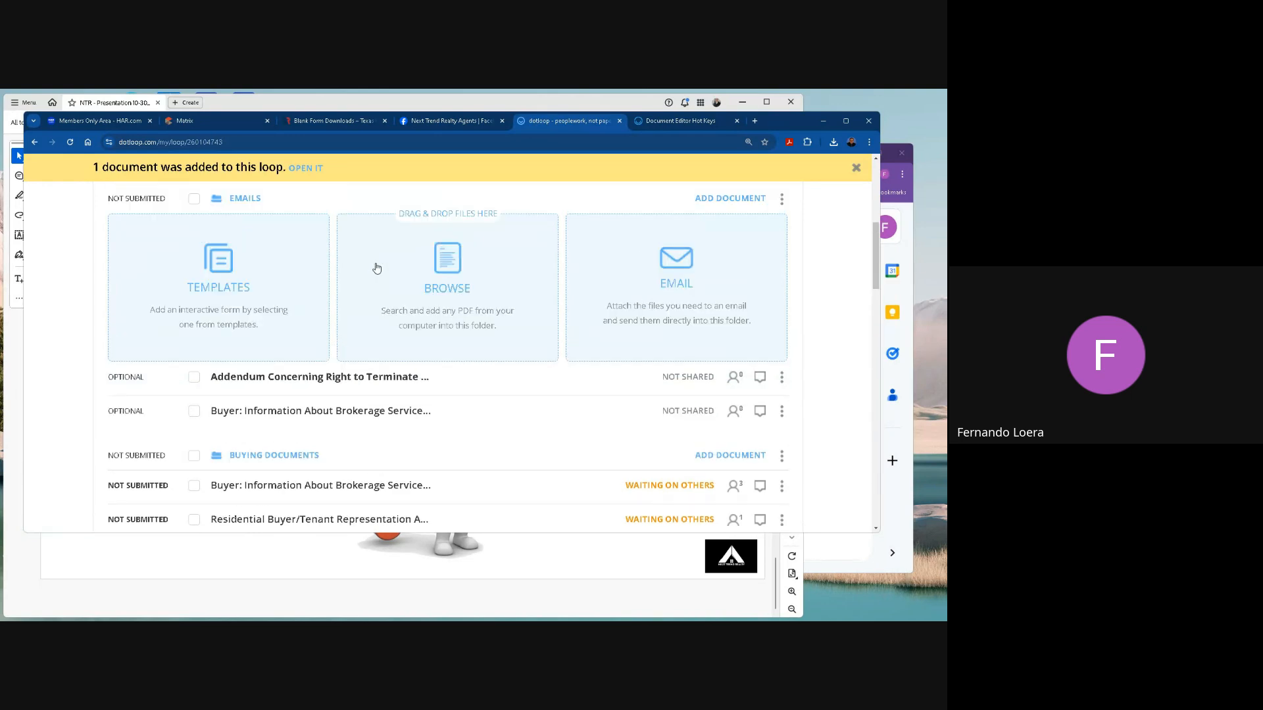
{"action": "scroll", "coordinate": [553, 293], "scroll_direction": "up", "scroll_amount": 1}
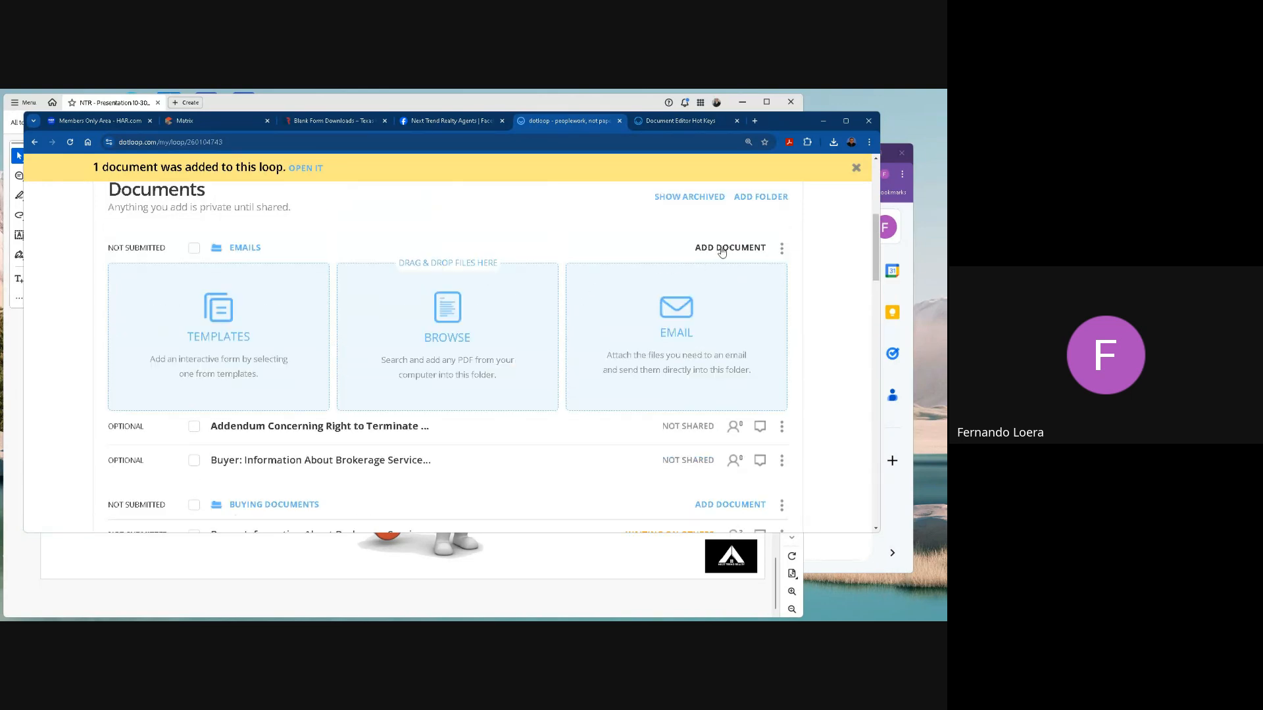
{"action": "left_click", "coordinate": [226, 314]}
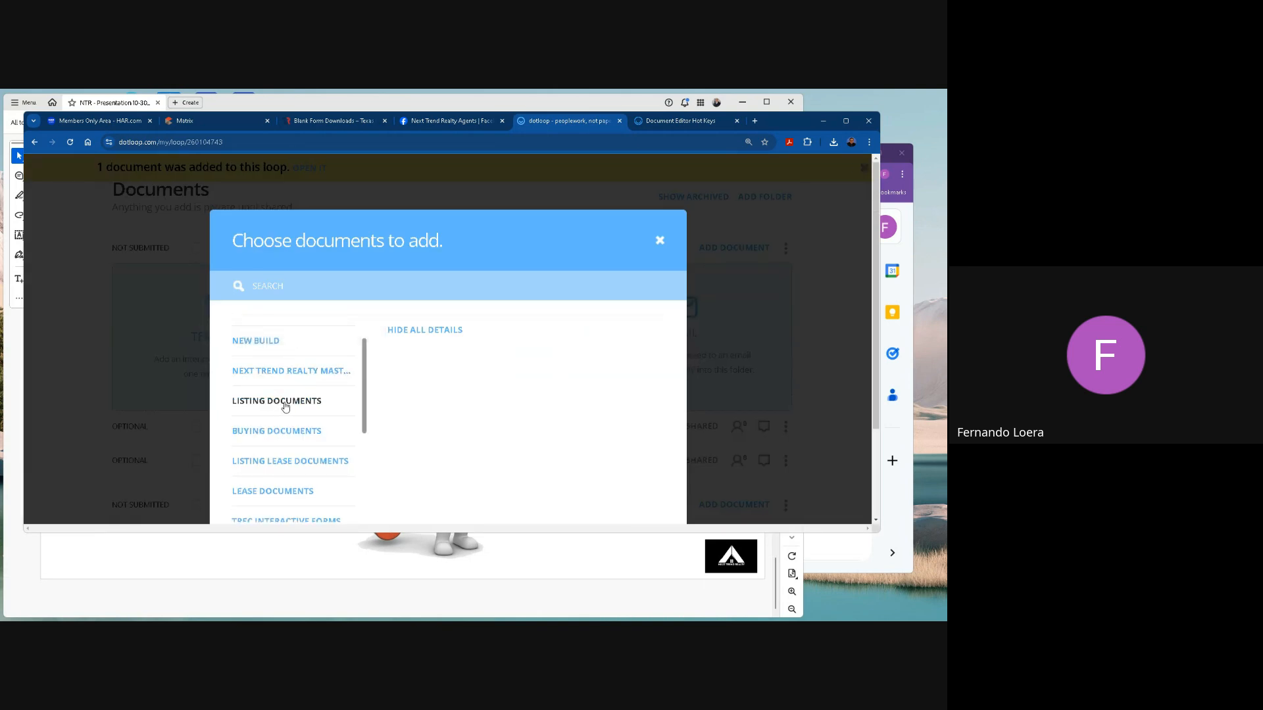
{"action": "scroll", "coordinate": [288, 406], "scroll_direction": "down", "scroll_amount": 3}
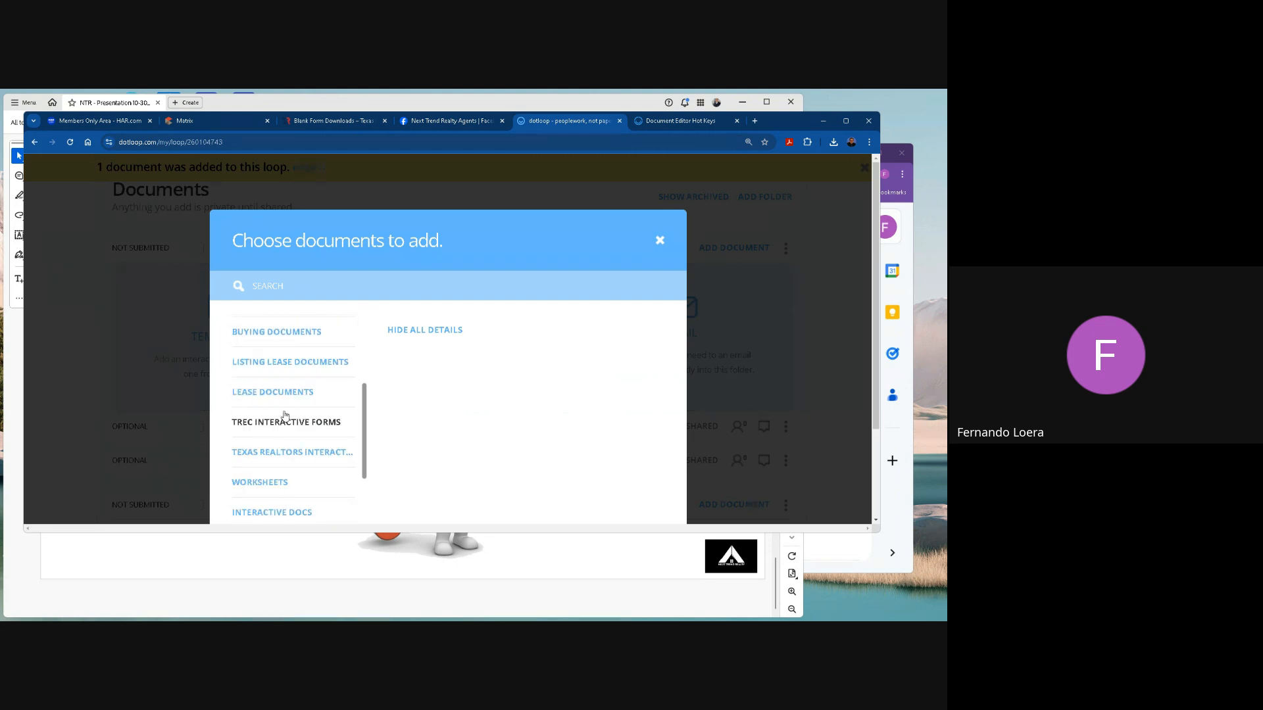
{"action": "left_click", "coordinate": [660, 240]}
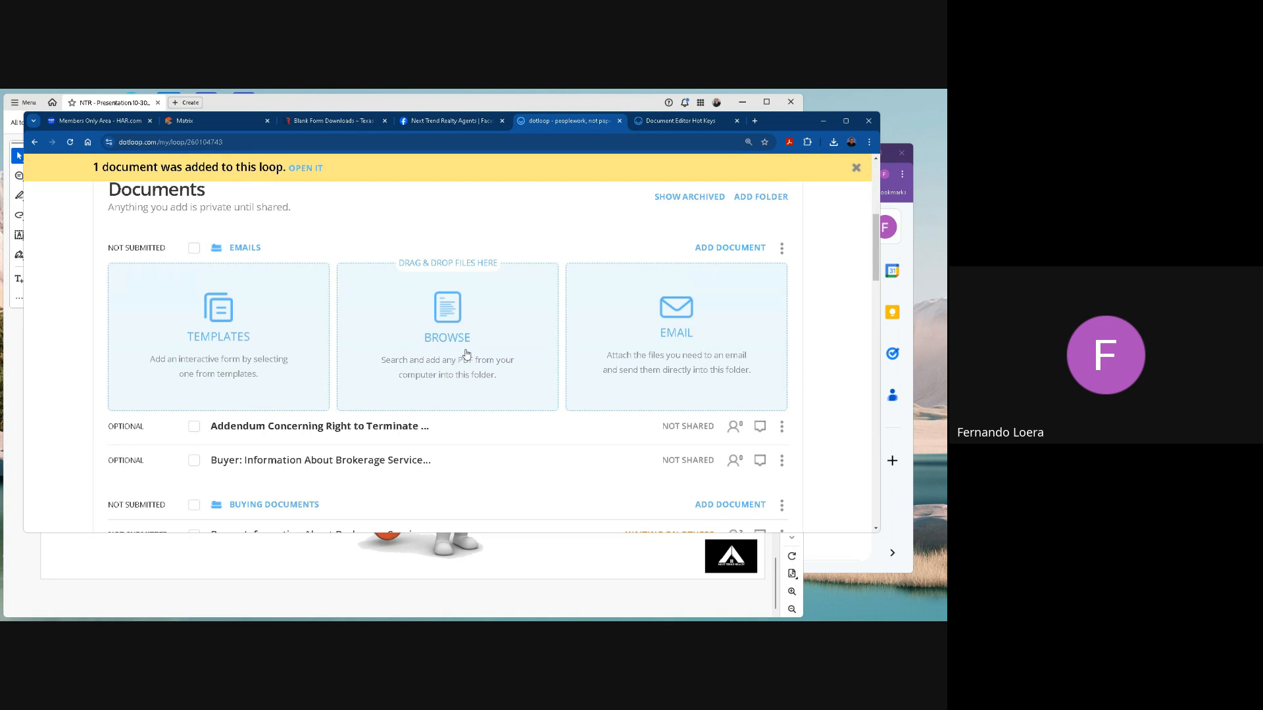
Select the Information About Brokerage Services, Residential Buyer/Tenant Representation and General Information and Notice to a Buyer documents in Buying Documents and start sharing them.
{"action": "scroll", "coordinate": [583, 375], "scroll_direction": "down", "scroll_amount": 1}
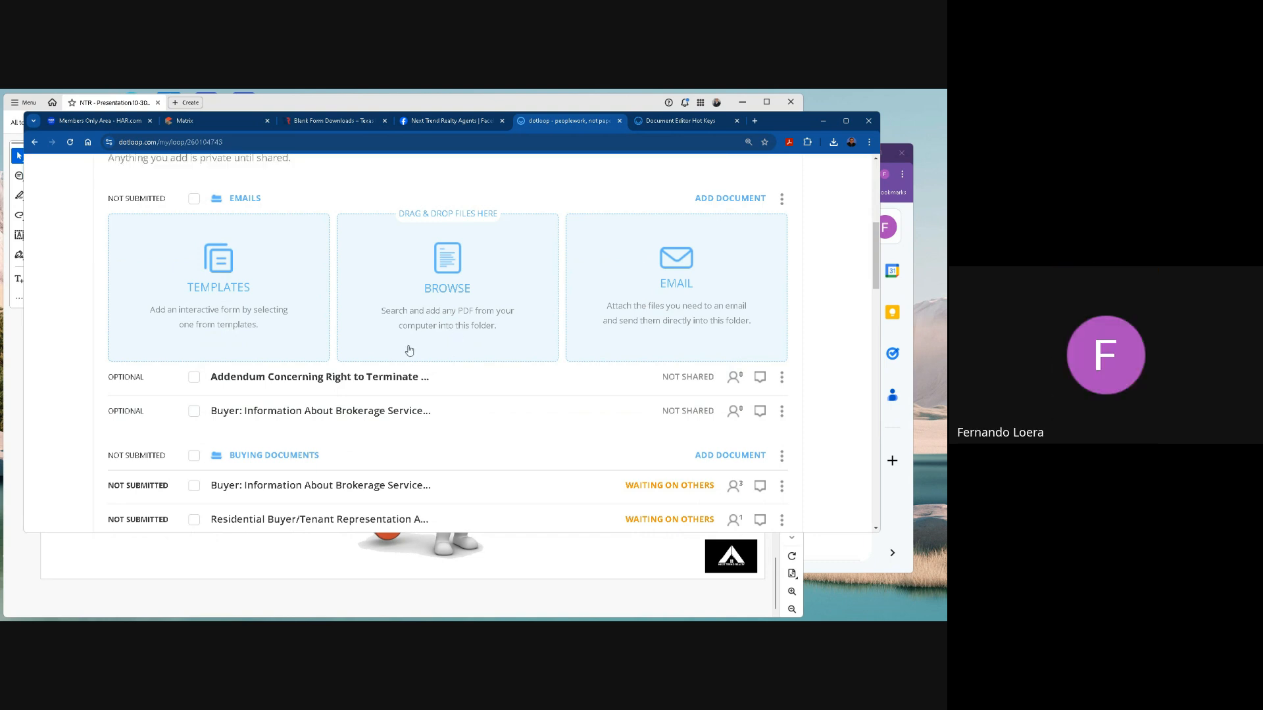
{"action": "scroll", "coordinate": [440, 365], "scroll_direction": "down", "scroll_amount": 3}
{"action": "scroll", "coordinate": [439, 366], "scroll_direction": "down", "scroll_amount": 1}
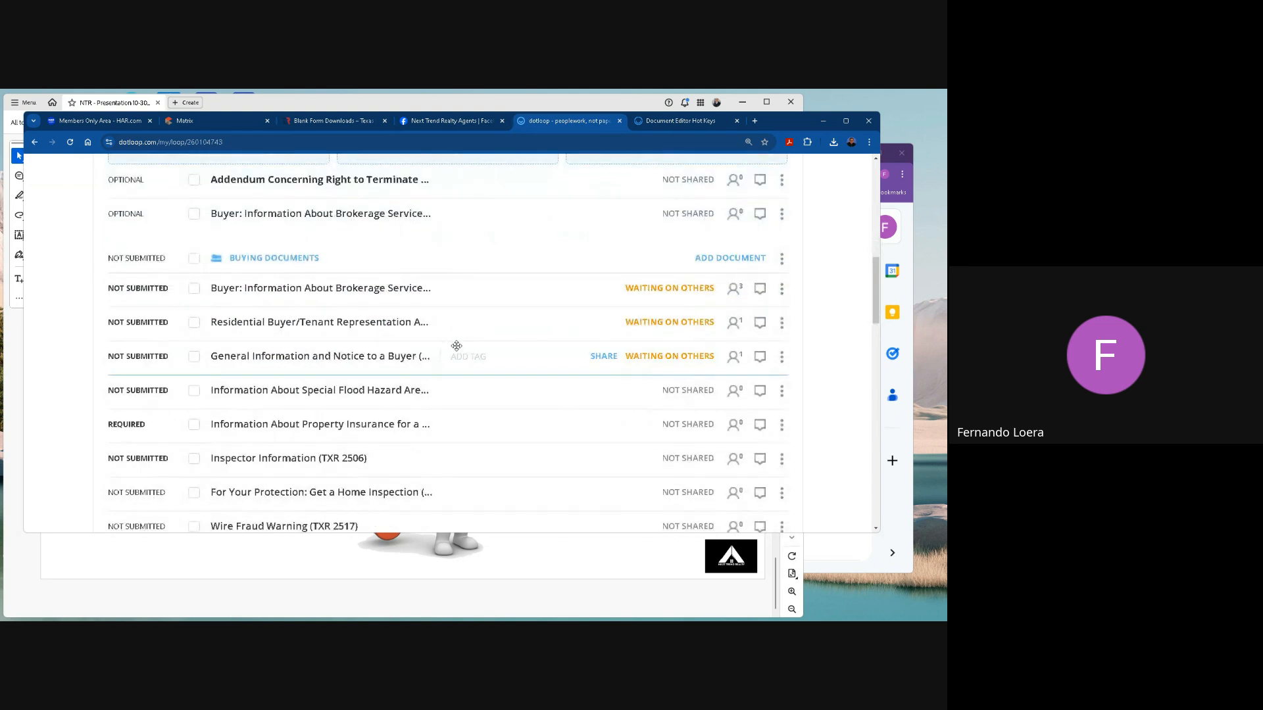
{"action": "left_click", "coordinate": [194, 292]}
{"action": "left_click", "coordinate": [194, 322]}
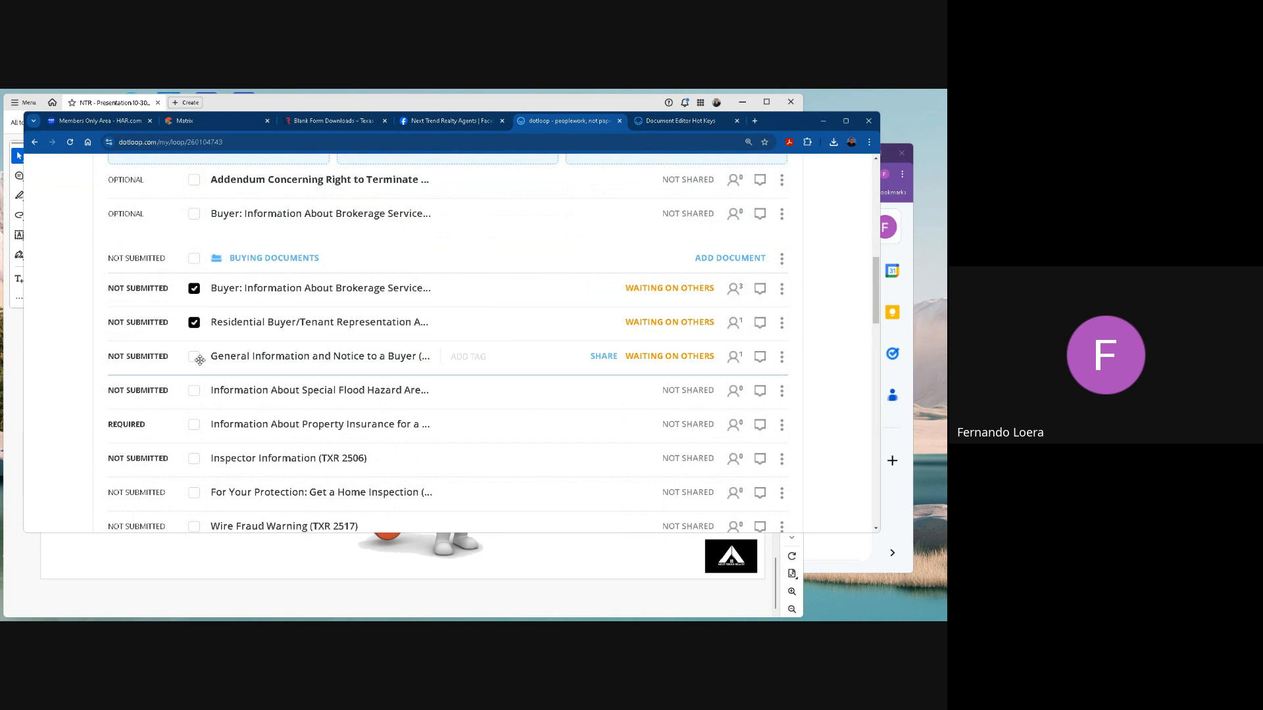
{"action": "left_click", "coordinate": [198, 359]}
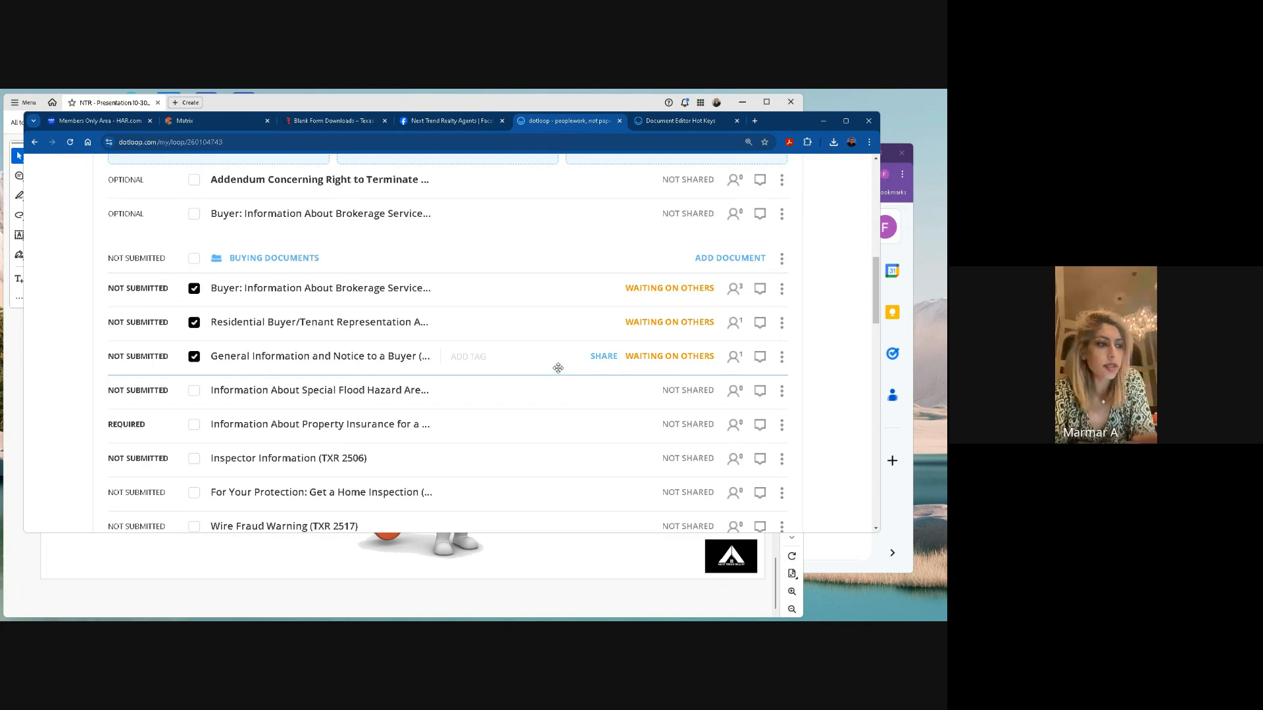
{"action": "mouse_move", "coordinate": [645, 291]}
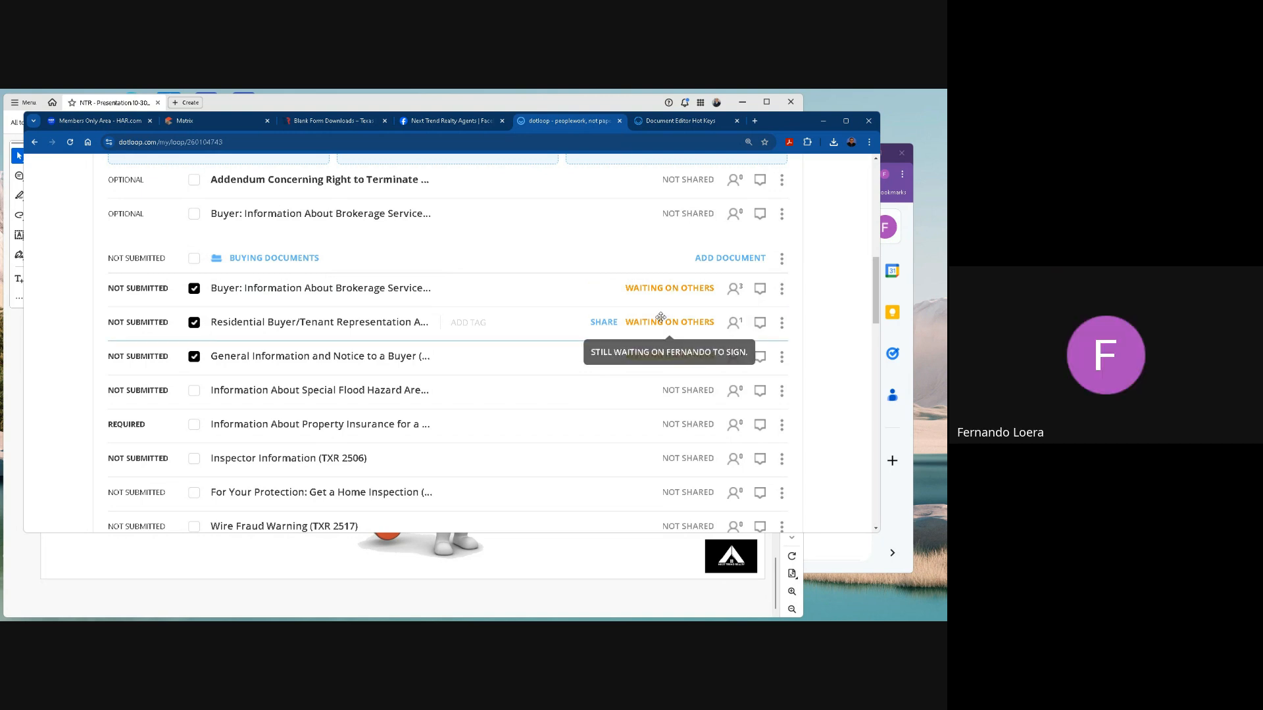
{"action": "scroll", "coordinate": [714, 254], "scroll_direction": "up", "scroll_amount": 3}
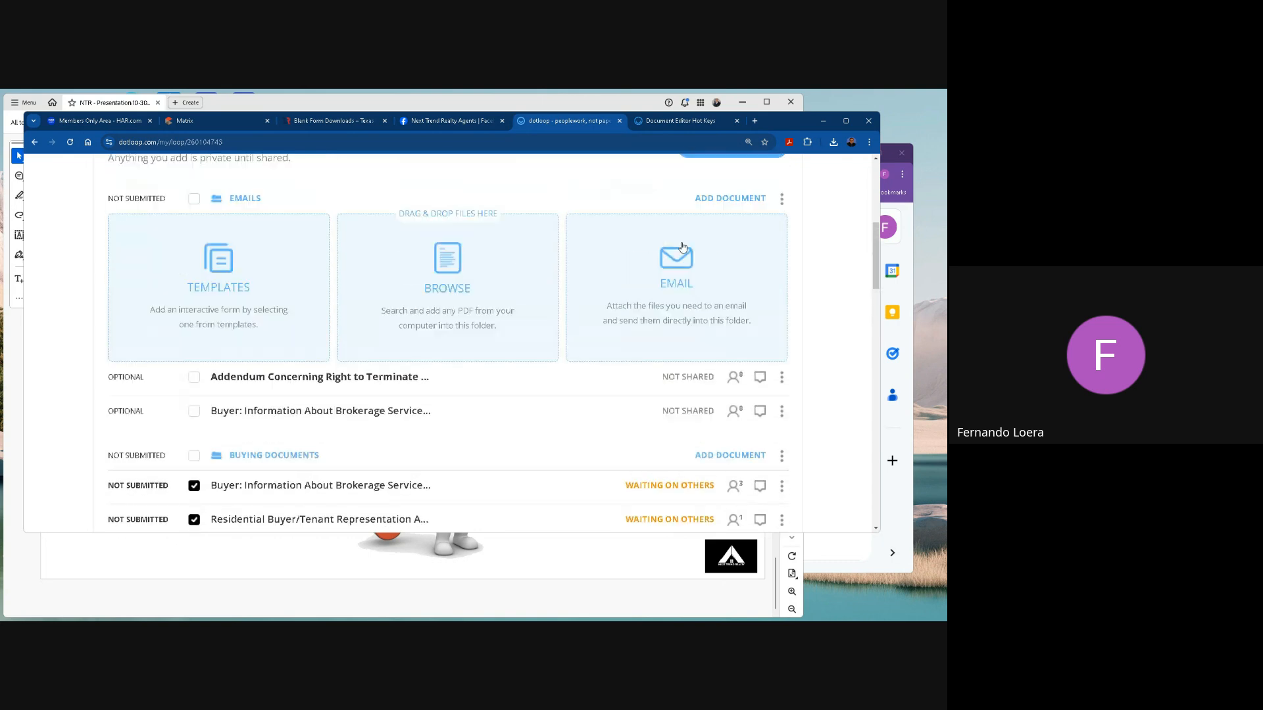
{"action": "left_click", "coordinate": [715, 246]}
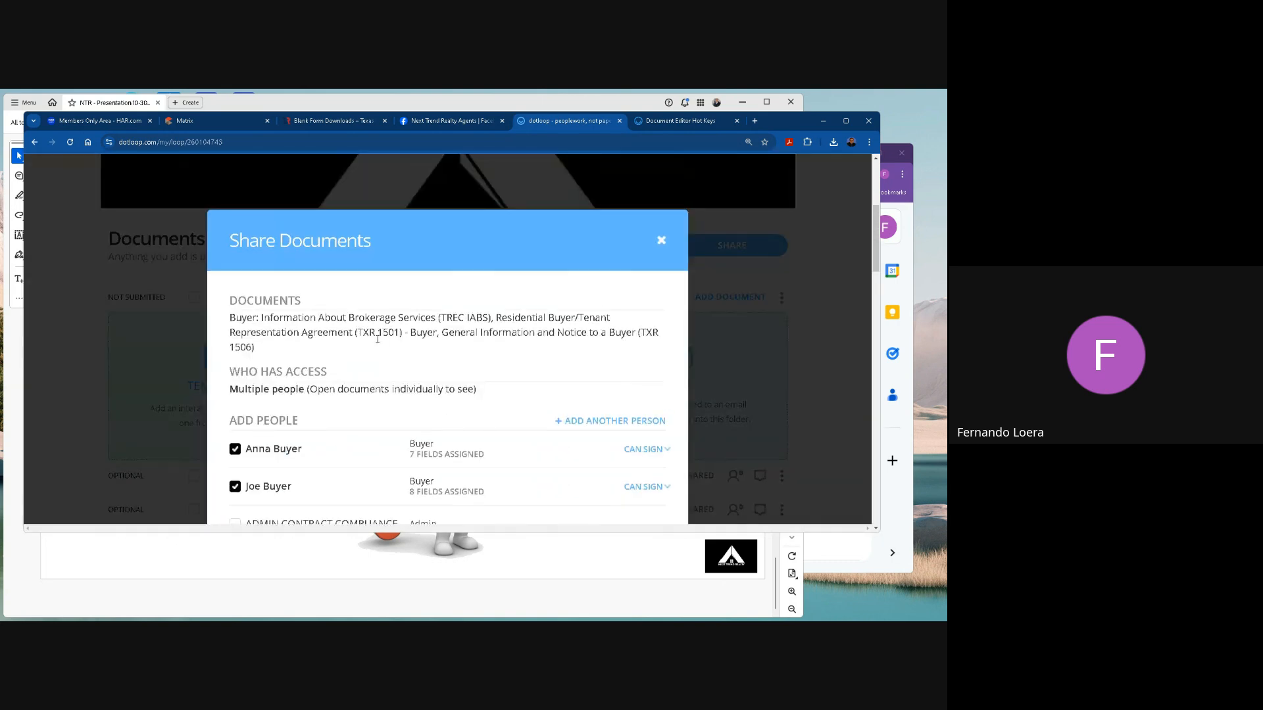
Enter the custom message "Hey guys here is the contract offer, please sign them. Let me know any questions." and attach the PDF to the email.
{"action": "scroll", "coordinate": [339, 379], "scroll_direction": "down", "scroll_amount": 2}
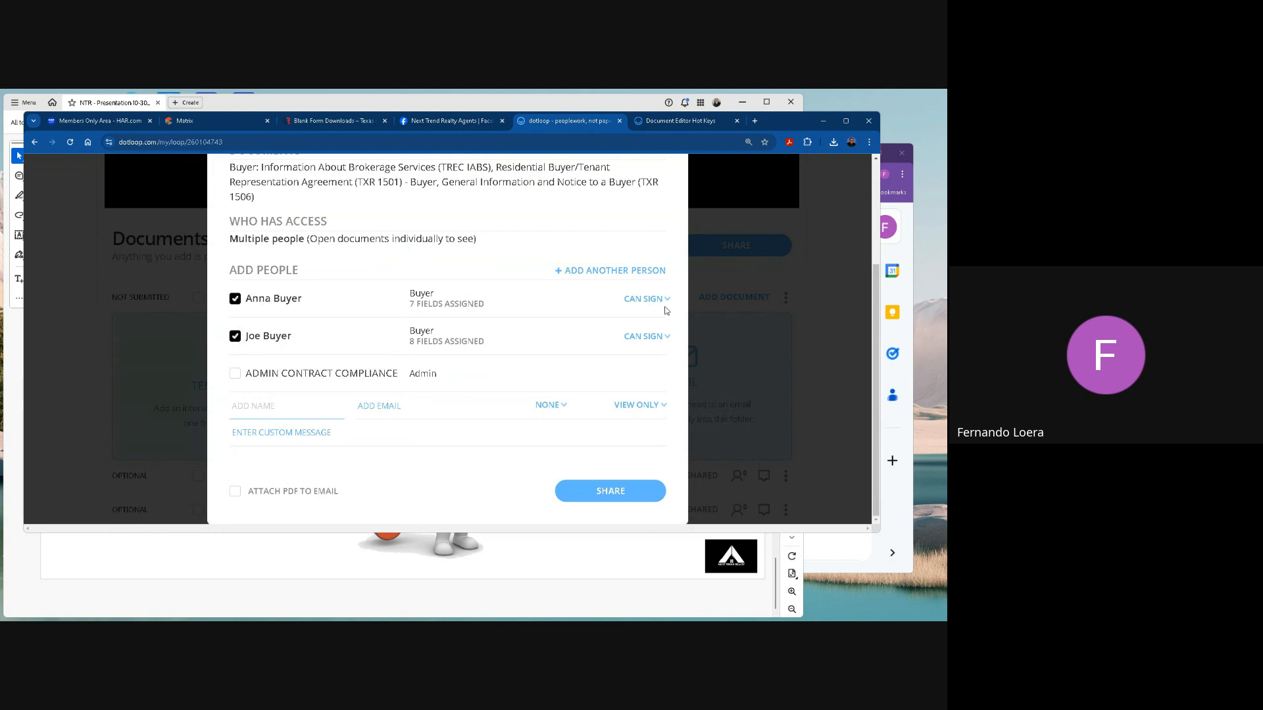
{"action": "left_click", "coordinate": [349, 427]}
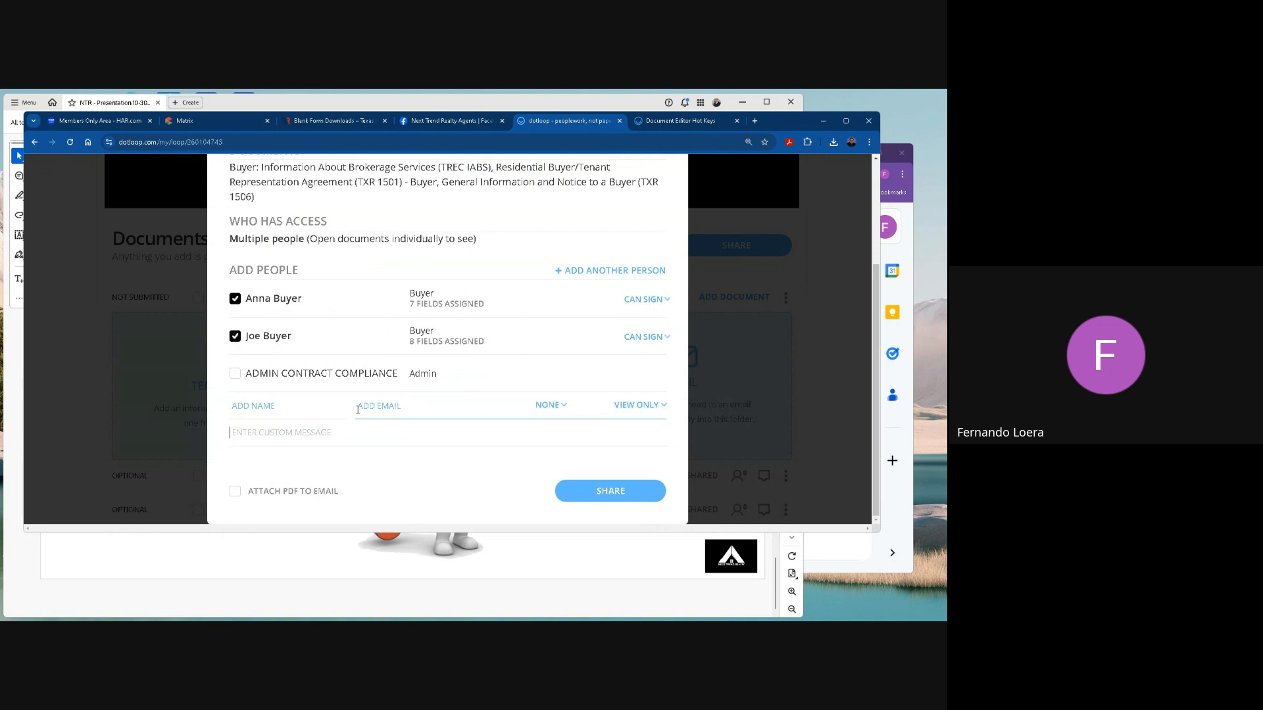
{"action": "type", "text": "Hey guys he"}
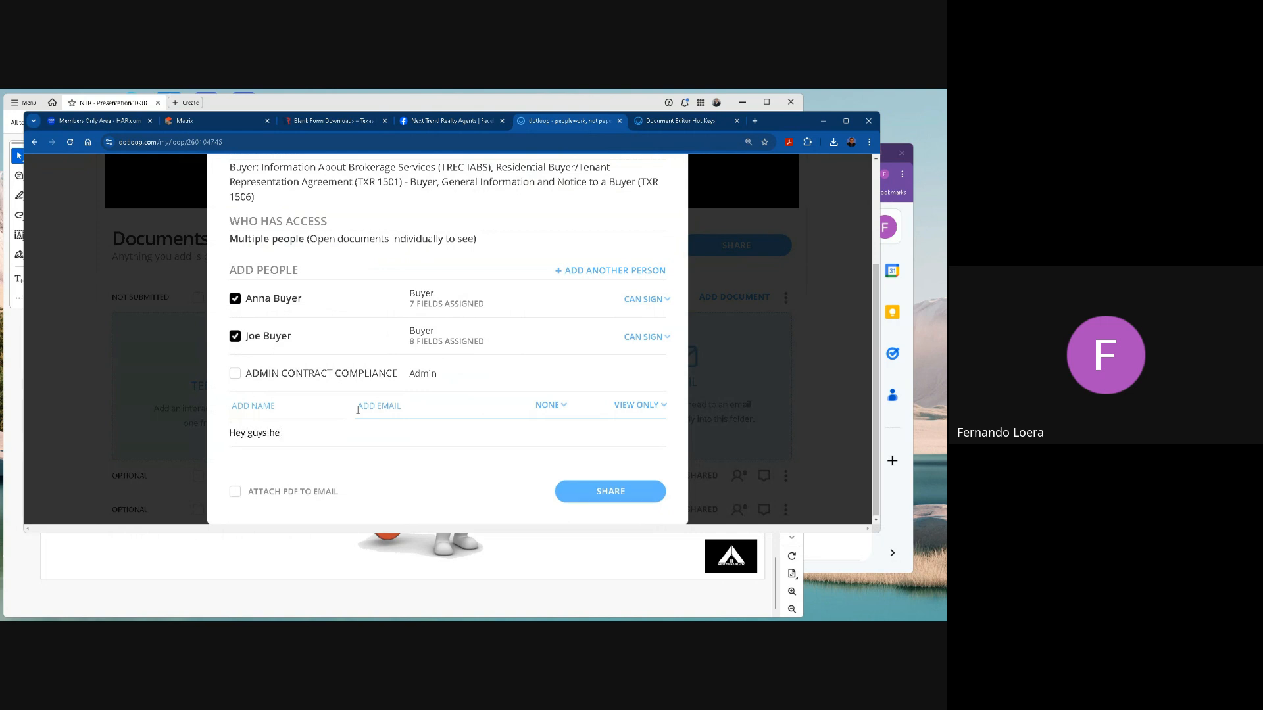
{"action": "type", "text": "re is the buy"}
{"action": "type", "text": "er"}
{"action": "key", "text": "BackSpace"}
{"action": "key", "text": "BackSpace"}
{"action": "key", "text": "BackSpace"}
{"action": "key", "text": "BackSpace"}
{"action": "type", "text": "contract offer, please sign them.  Let me know "}
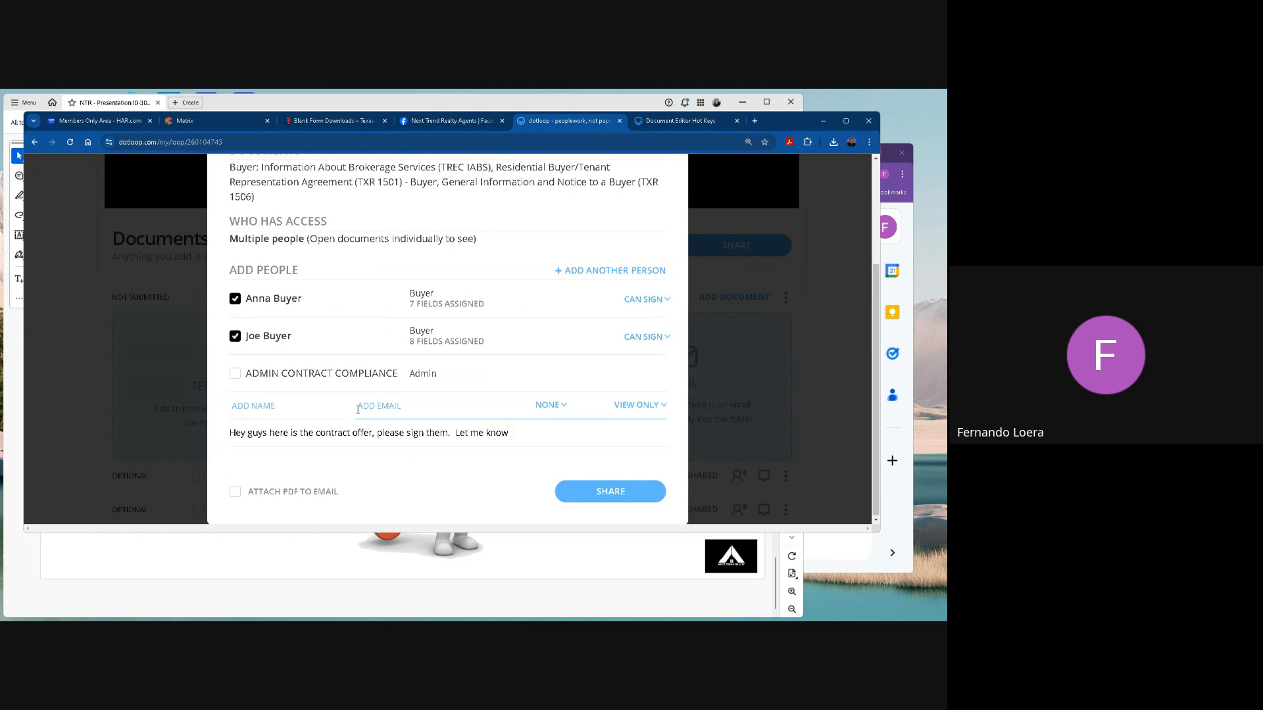
{"action": "type", "text": "any questions."}
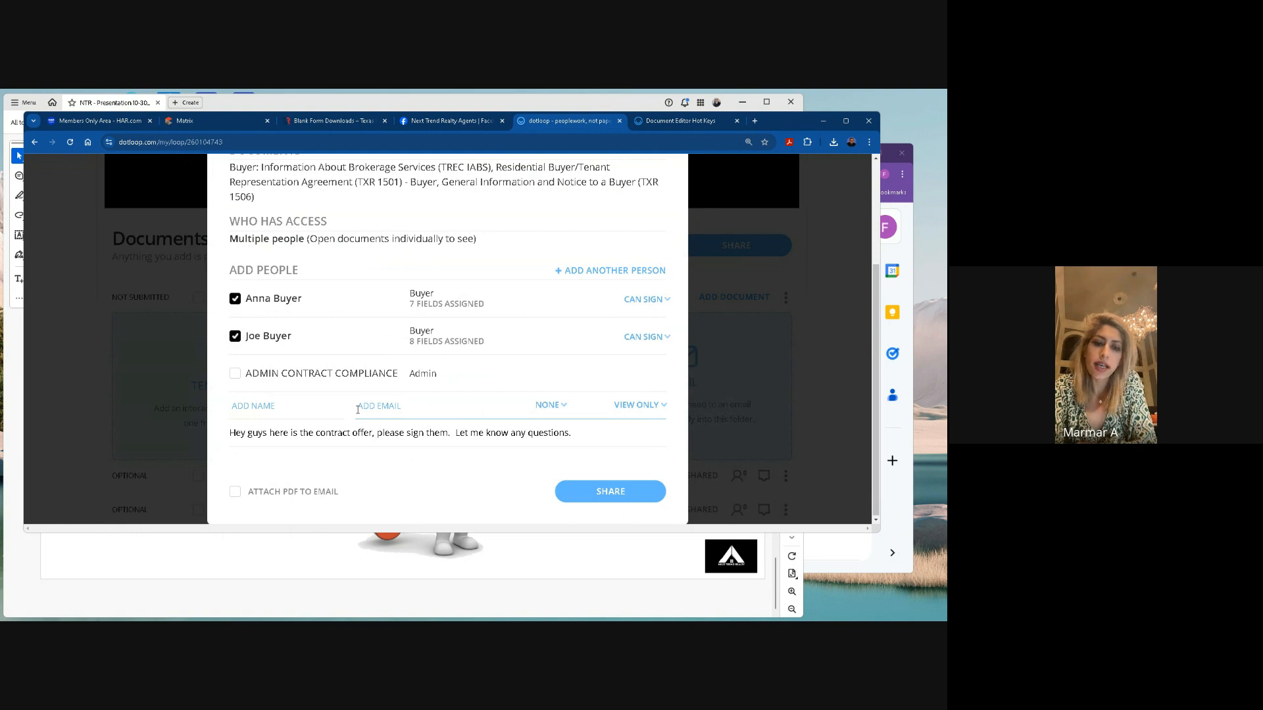
{"action": "left_click", "coordinate": [235, 492]}
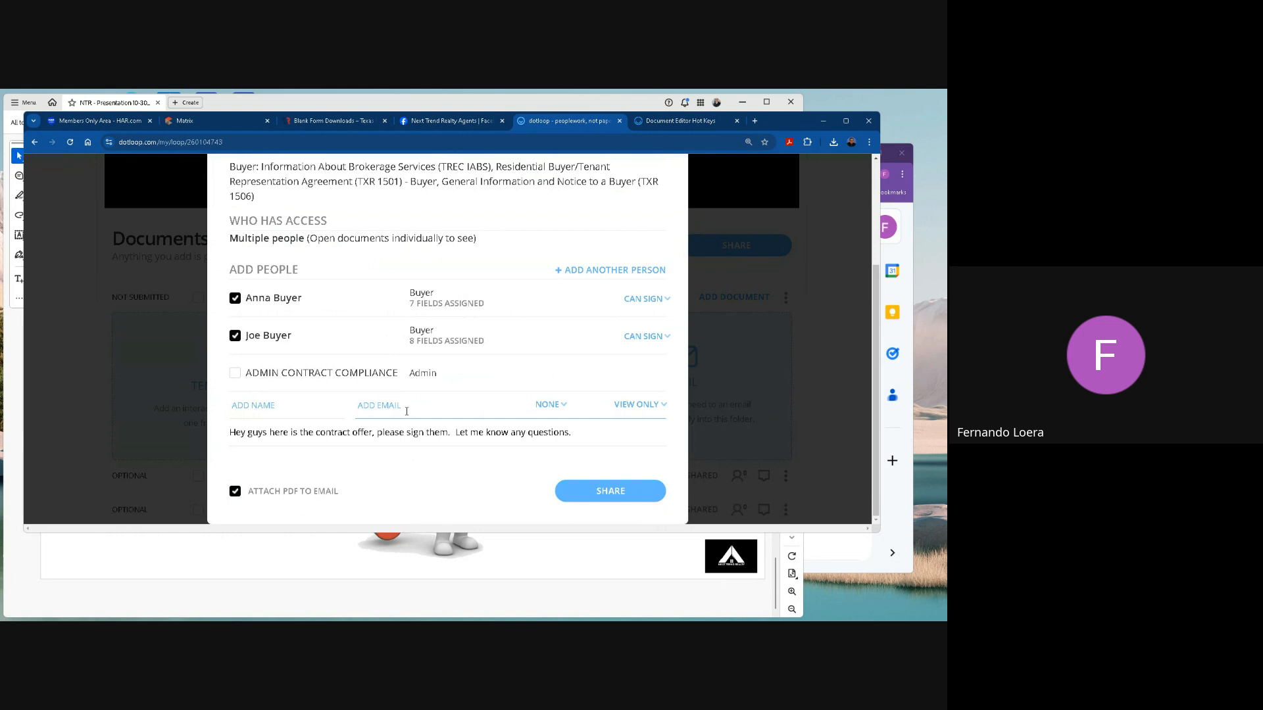
{"action": "scroll", "coordinate": [406, 411], "scroll_direction": "up", "scroll_amount": 3}
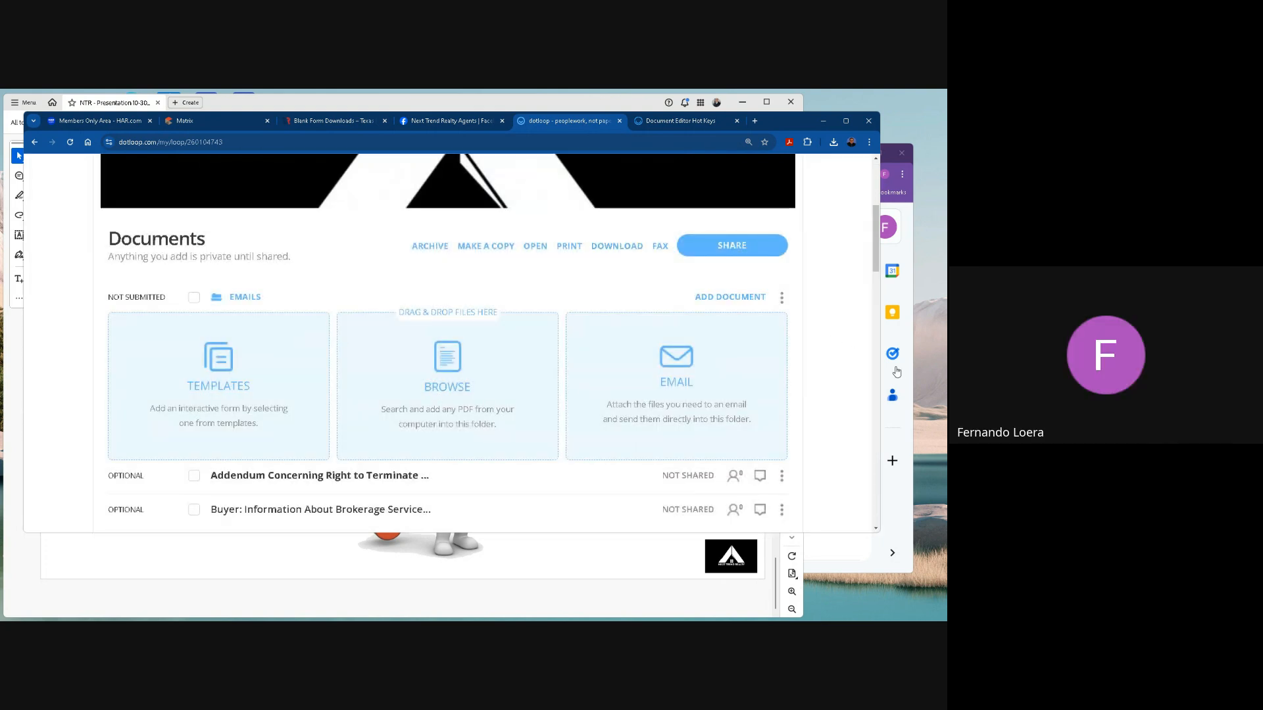
{"action": "left_click", "coordinate": [916, 365]}
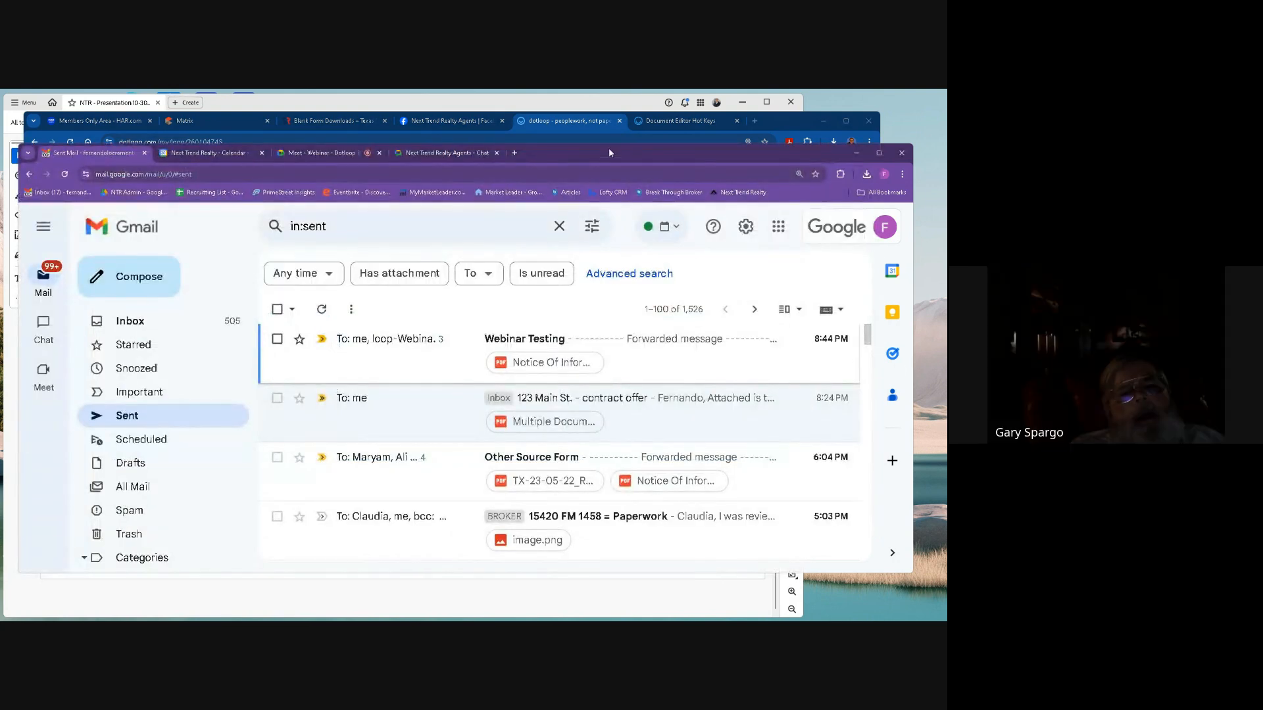
{"action": "left_click", "coordinate": [591, 124]}
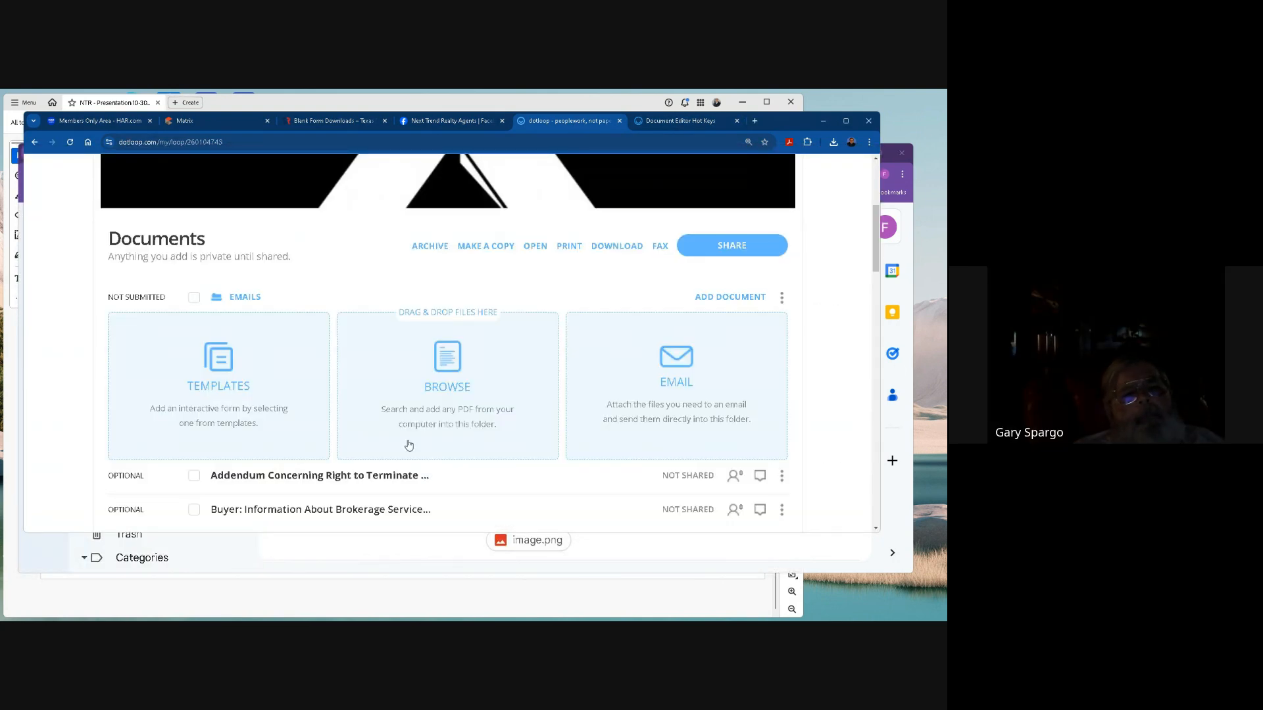
{"action": "left_click", "coordinate": [328, 103]}
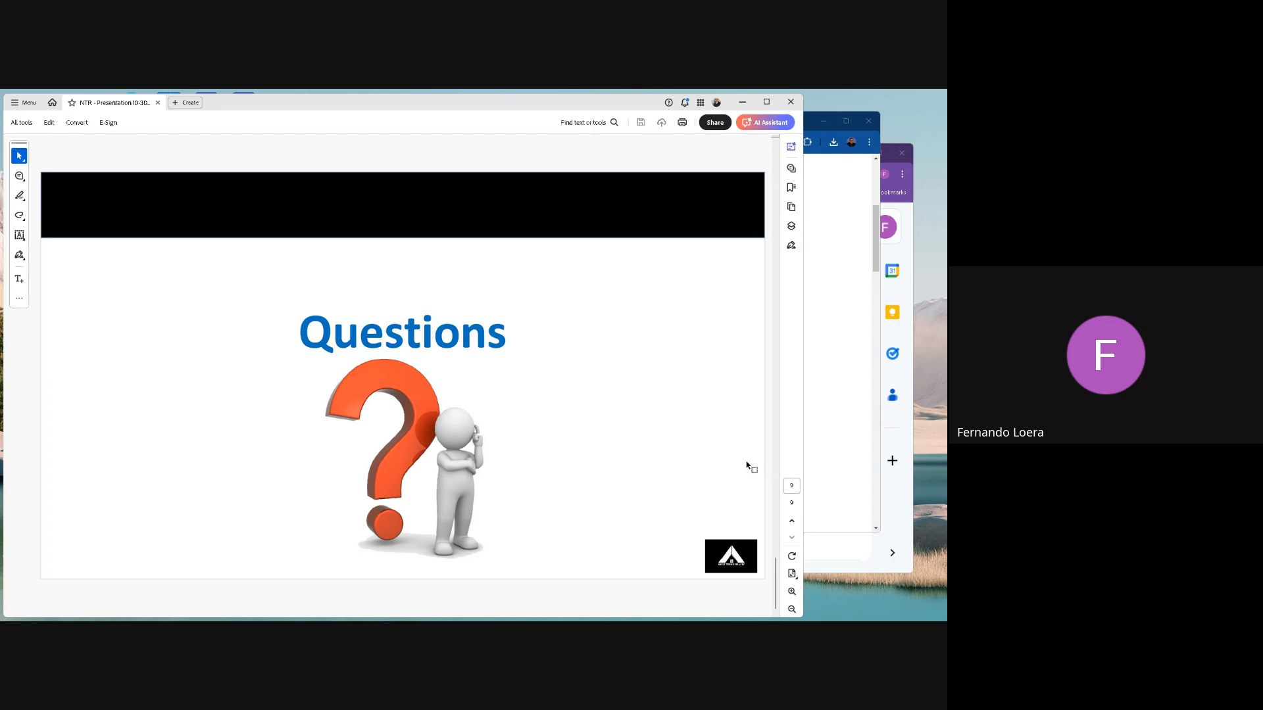
{"action": "left_click", "coordinate": [876, 256]}
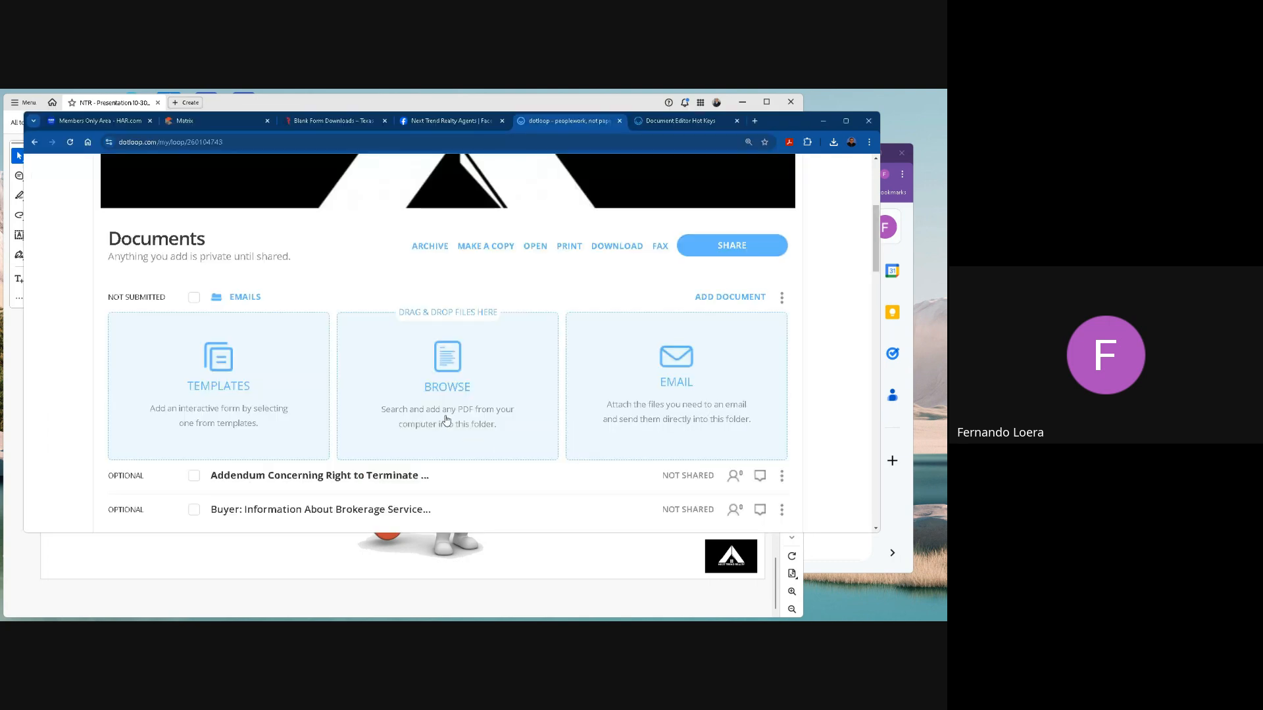
{"action": "scroll", "coordinate": [446, 419], "scroll_direction": "down", "scroll_amount": 3}
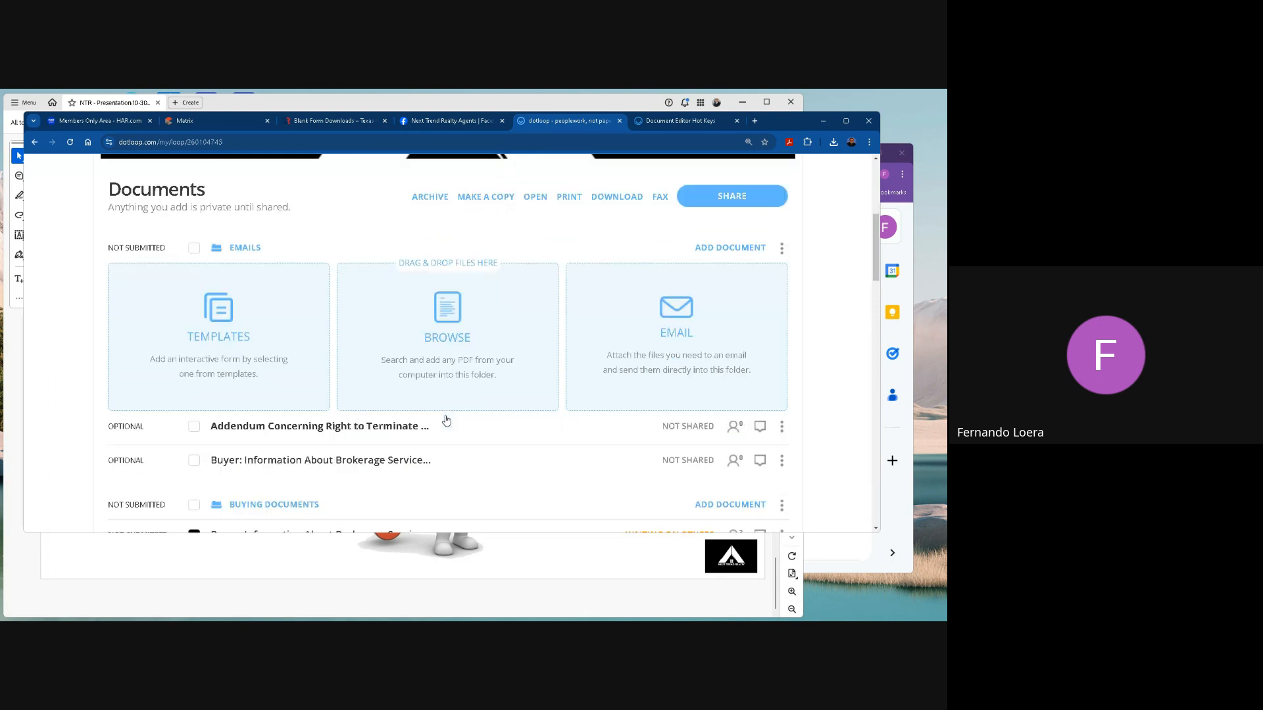
{"action": "scroll", "coordinate": [446, 415], "scroll_direction": "up", "scroll_amount": 2}
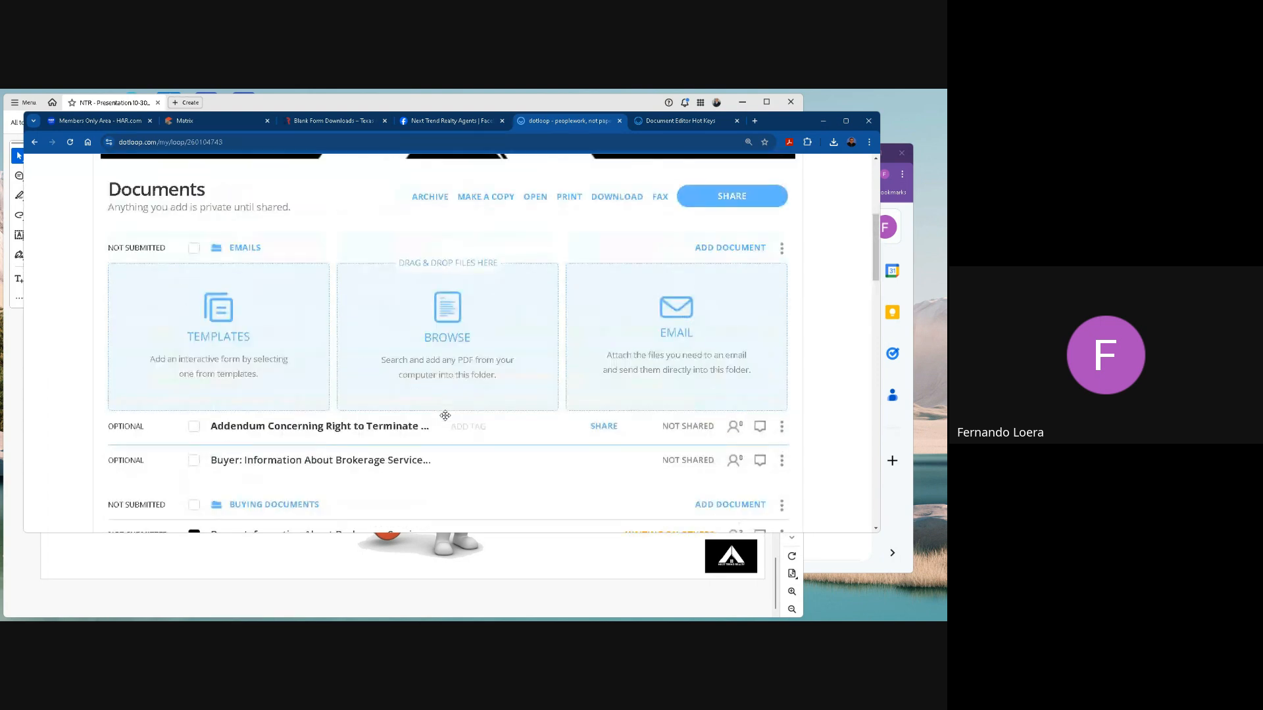
{"action": "left_click", "coordinate": [913, 329]}
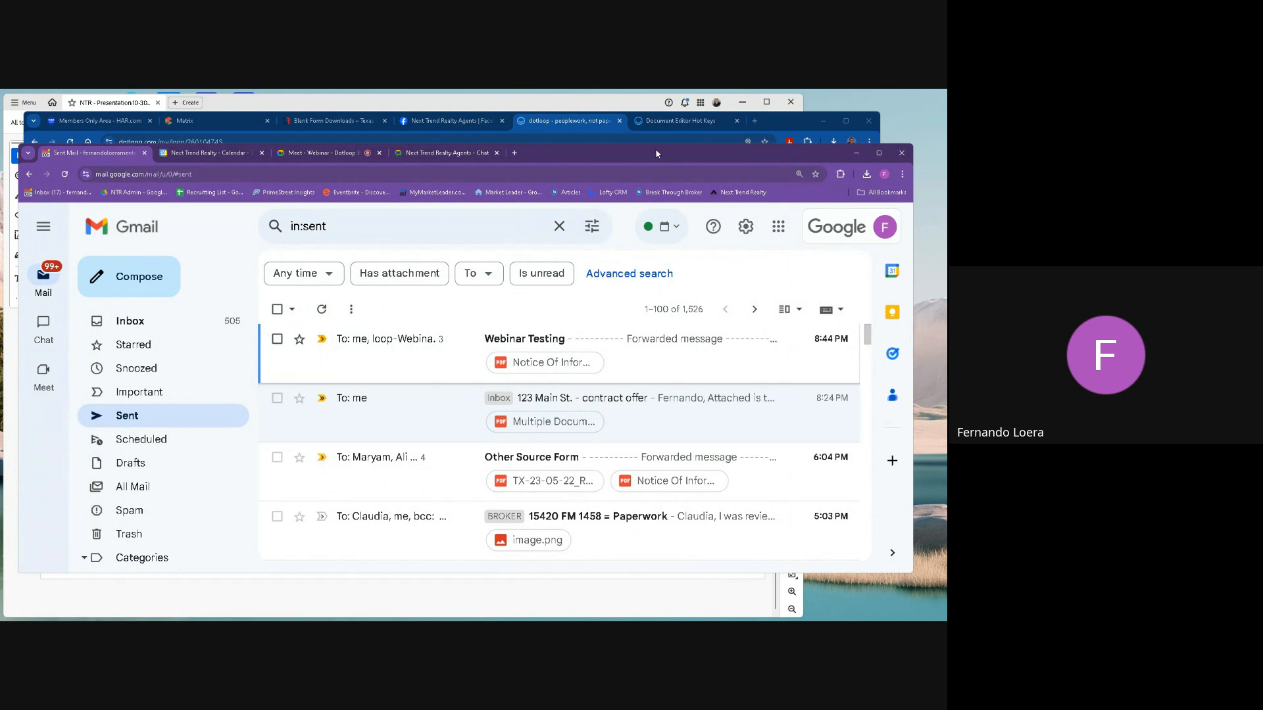
{"action": "left_click", "coordinate": [568, 123]}
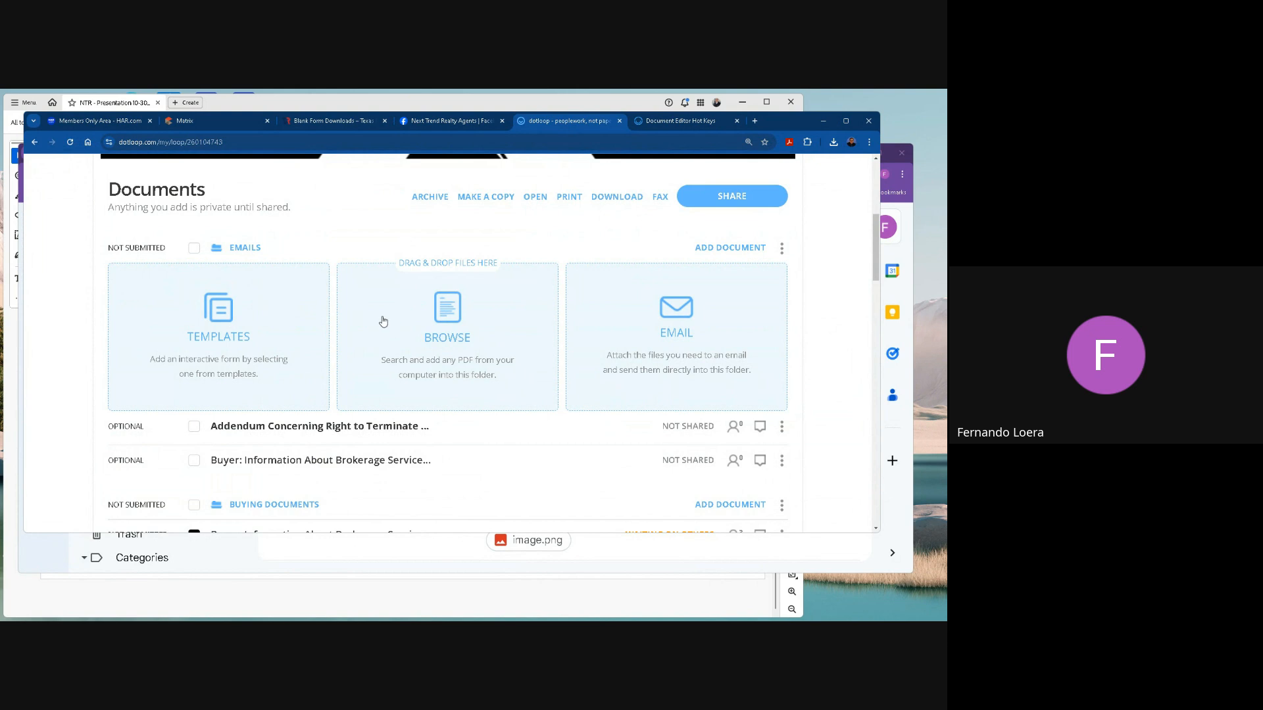
{"action": "scroll", "coordinate": [386, 349], "scroll_direction": "down", "scroll_amount": 1}
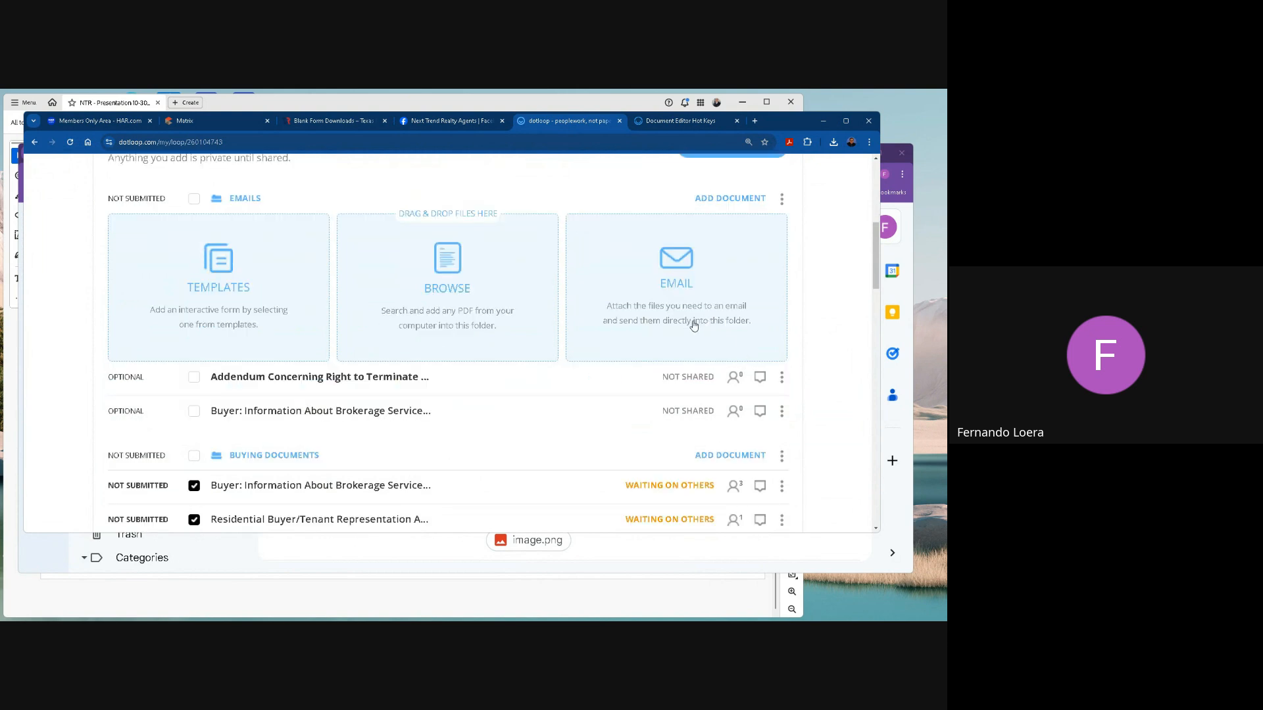
{"action": "scroll", "coordinate": [694, 325], "scroll_direction": "up", "scroll_amount": 1}
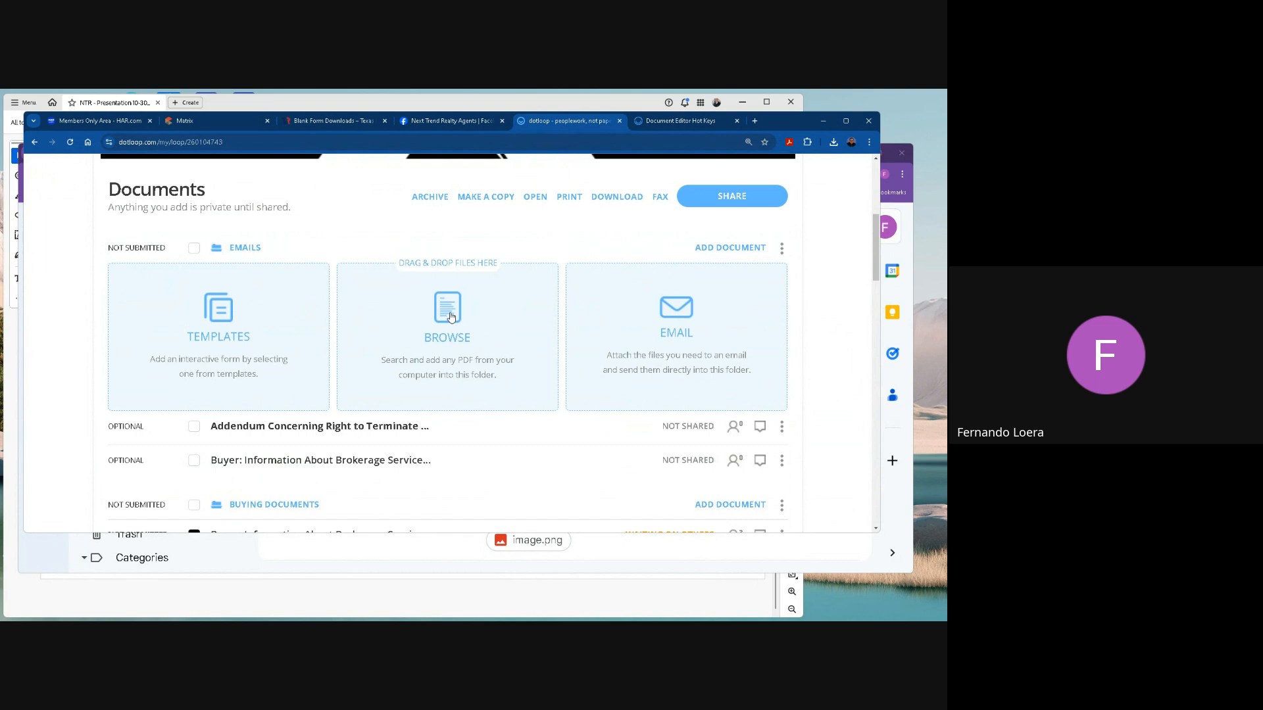
Switch to Gmail and open the contract offer email with the Multiple Documents attachment from the Sent folder.
{"action": "left_click", "coordinate": [912, 311]}
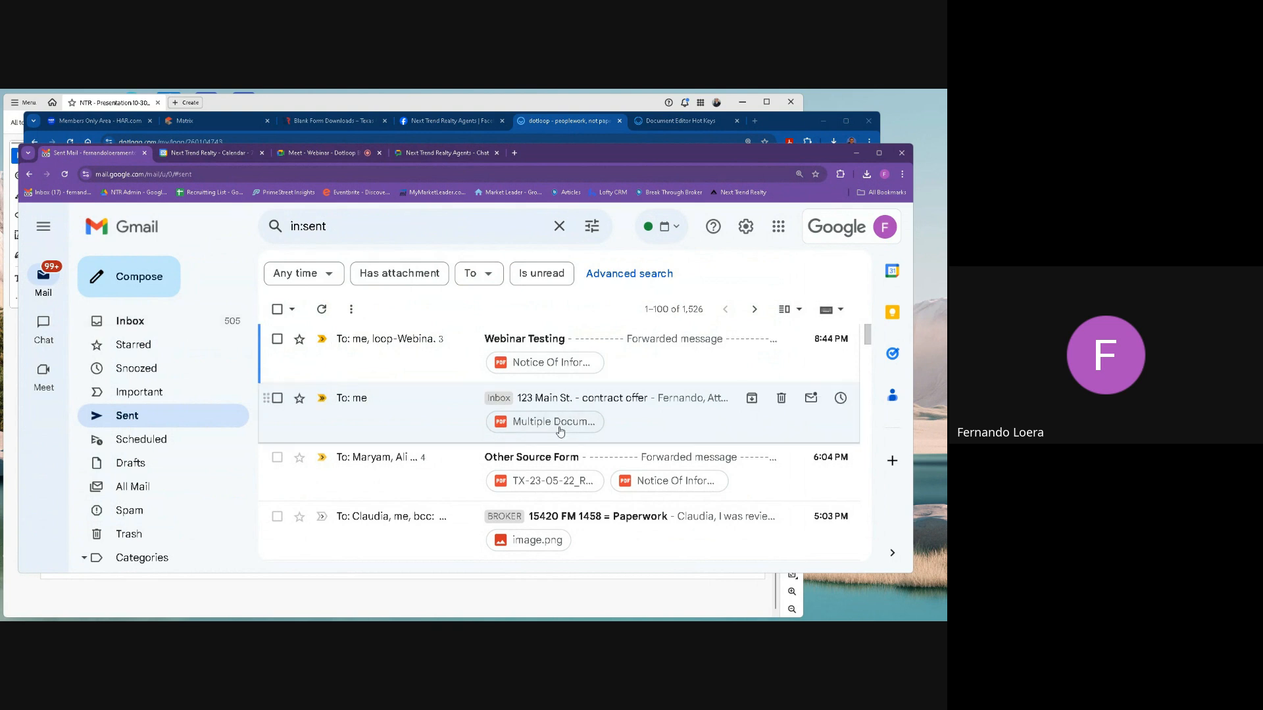
{"action": "scroll", "coordinate": [562, 431], "scroll_direction": "down", "scroll_amount": 3}
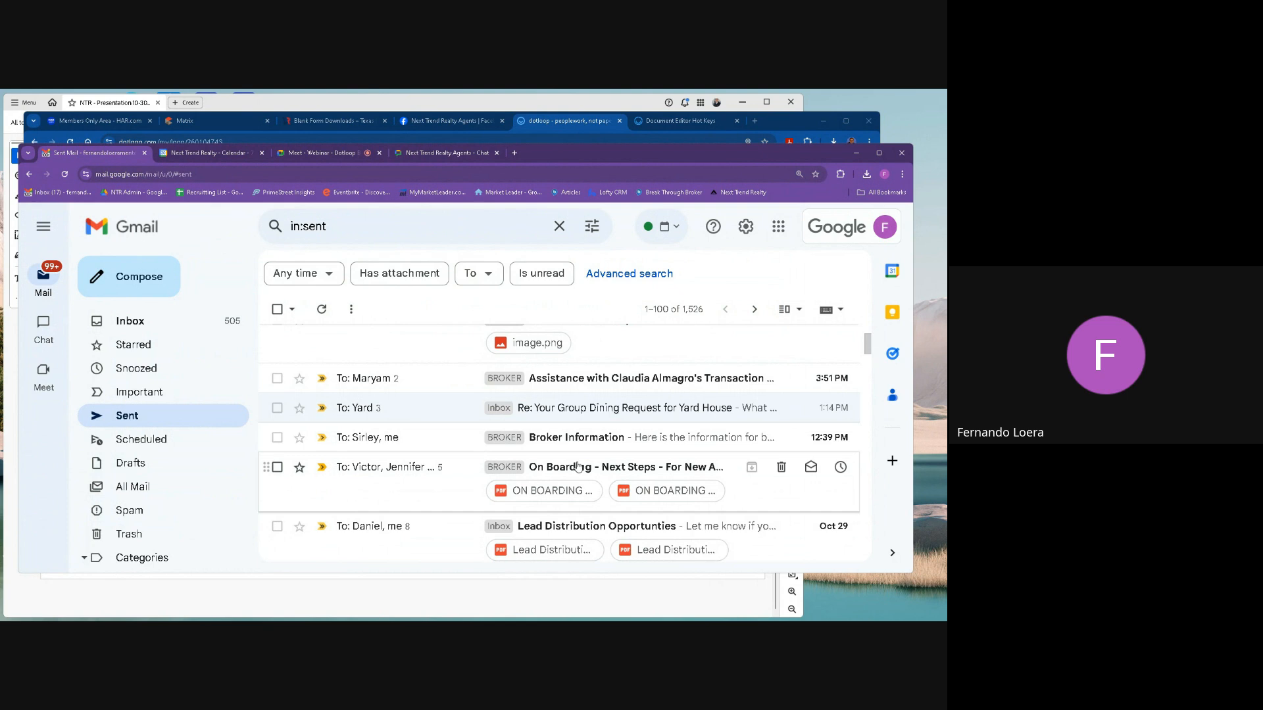
{"action": "scroll", "coordinate": [577, 355], "scroll_direction": "up", "scroll_amount": 3}
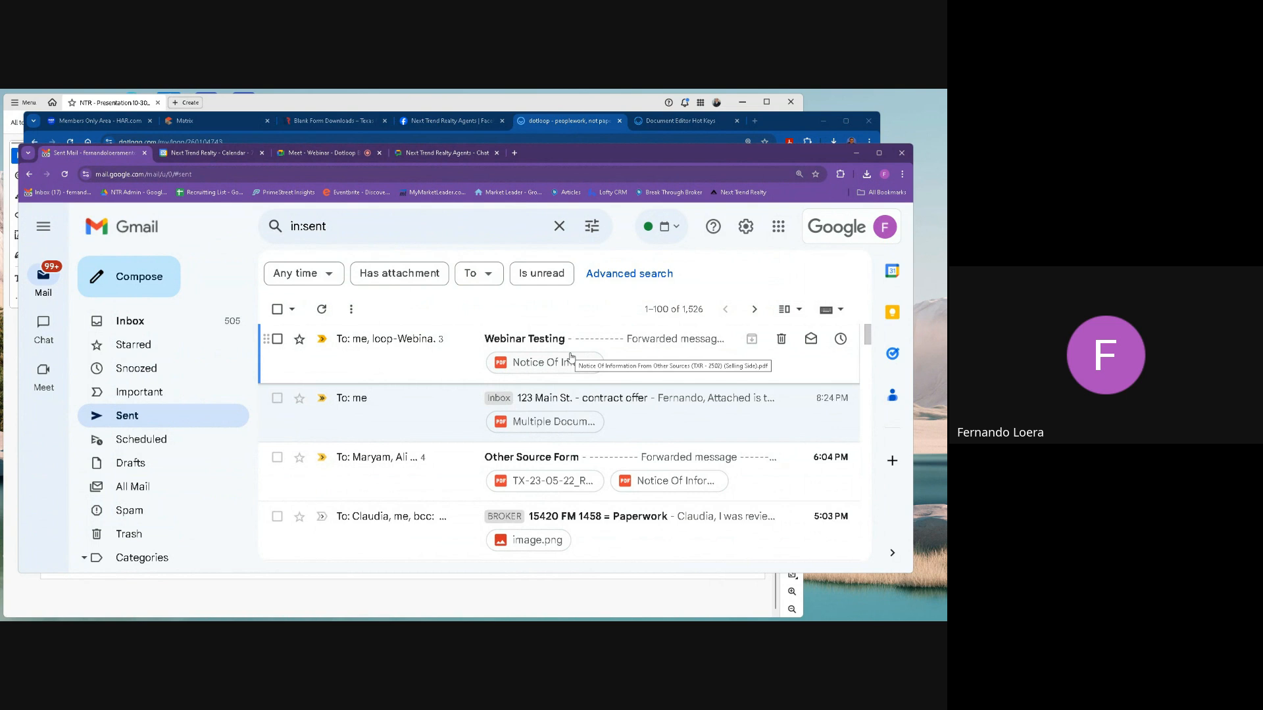
{"action": "left_click", "coordinate": [589, 402]}
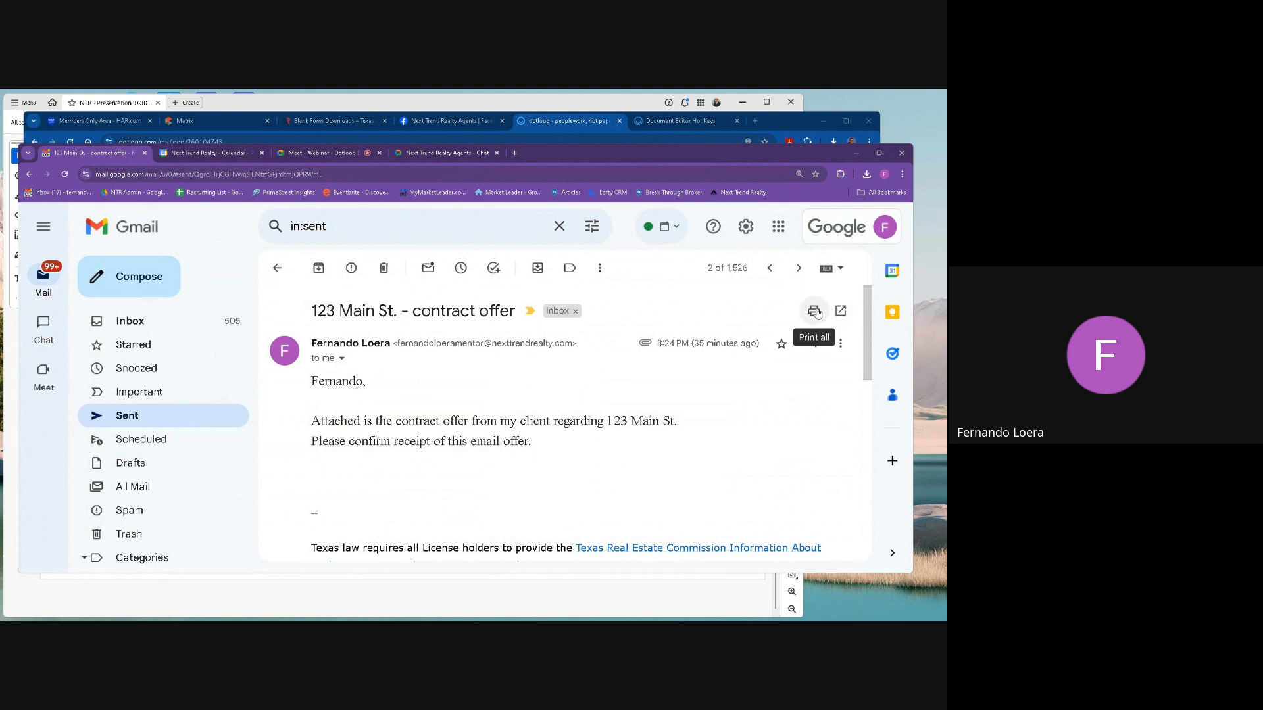
Print the contract offer email with Microsoft Print to PDF and save it in Downloads as "Important email conversation".
{"action": "left_click", "coordinate": [814, 312]}
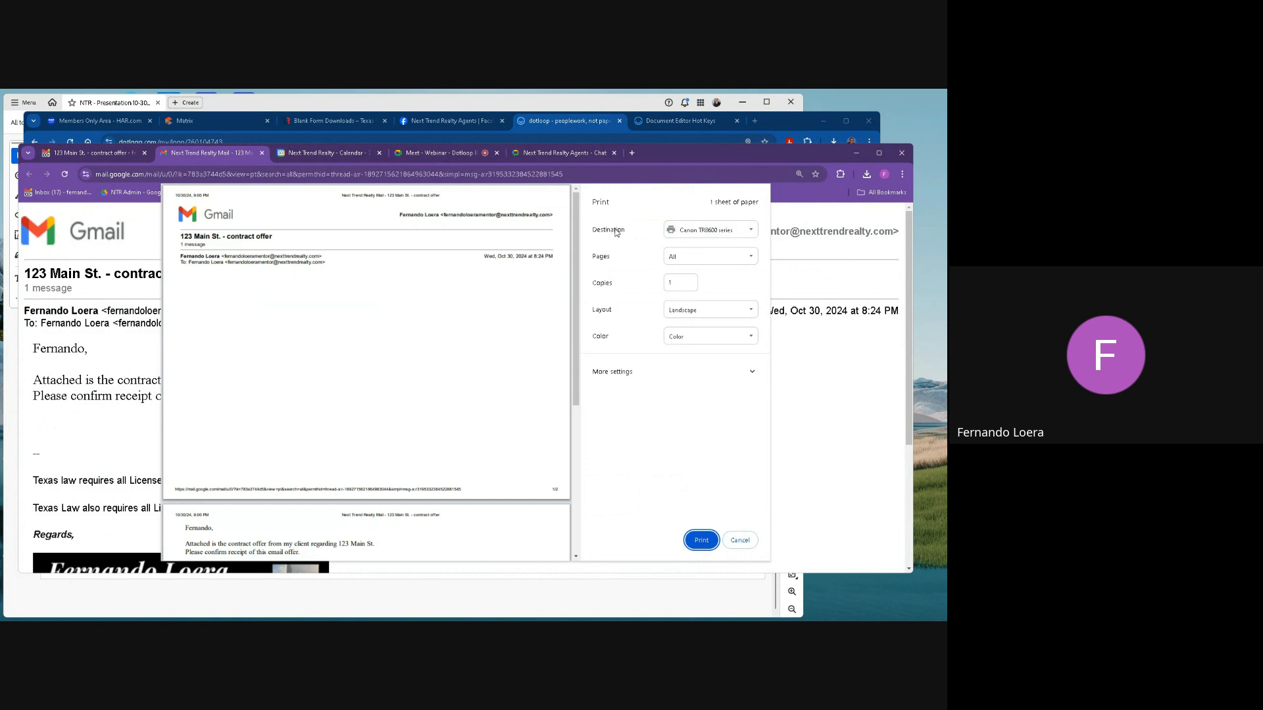
{"action": "left_click", "coordinate": [704, 233]}
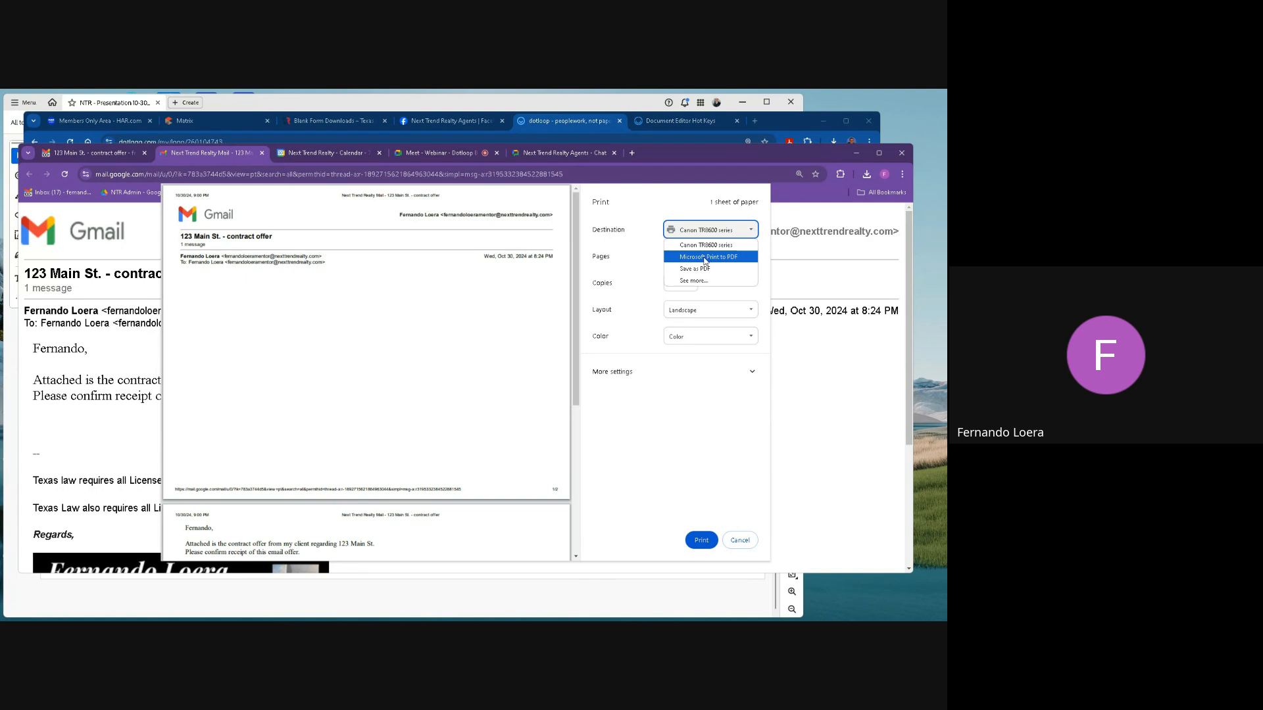
{"action": "left_click", "coordinate": [705, 257]}
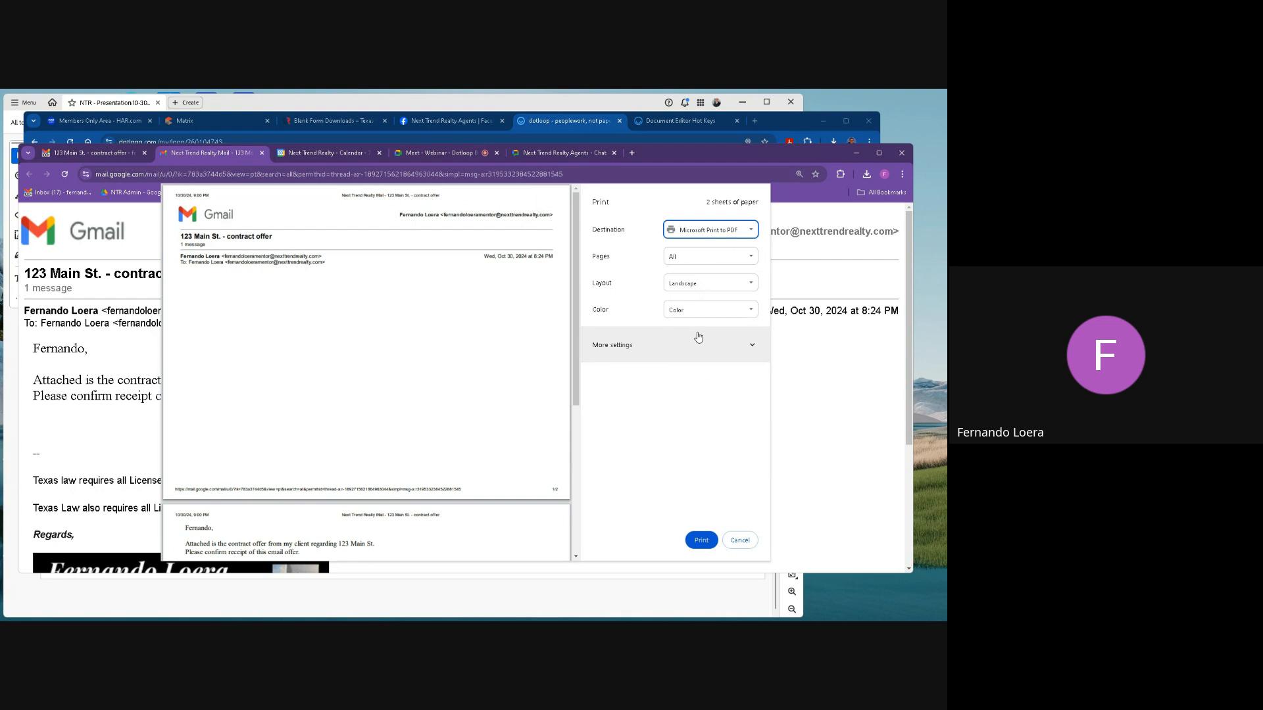
{"action": "left_click", "coordinate": [700, 539]}
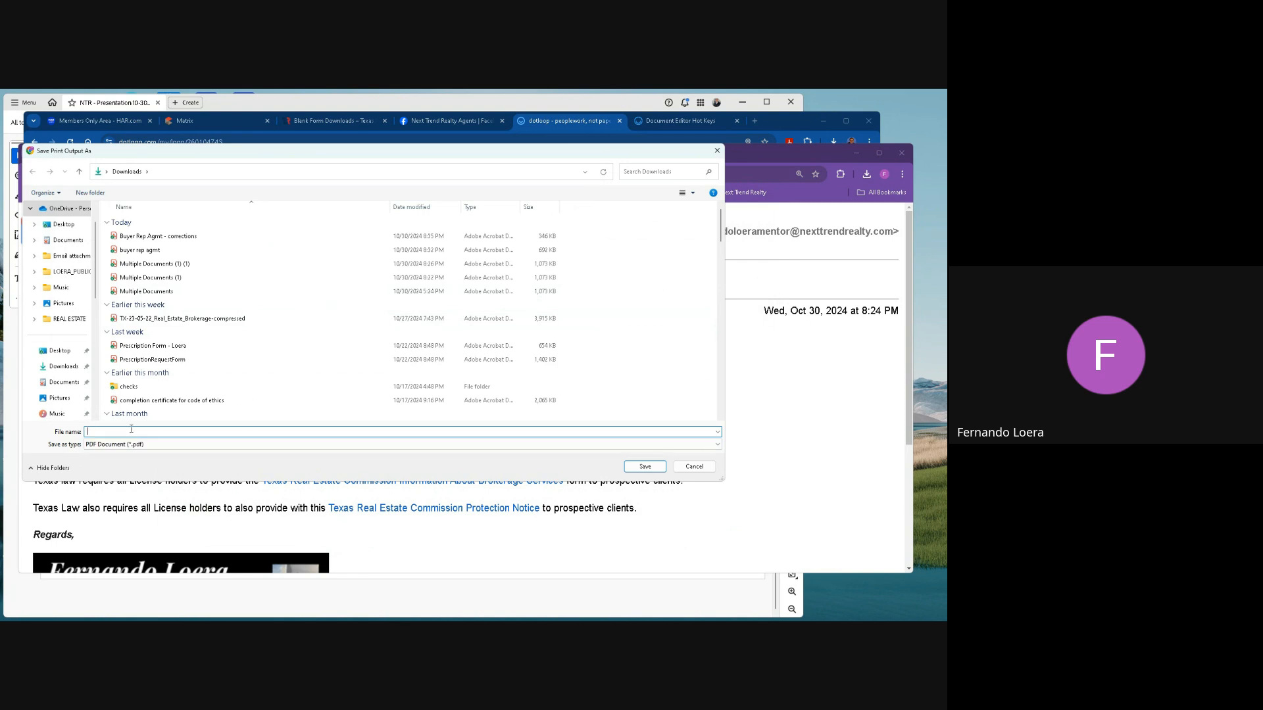
{"action": "type", "text": "Important email conversation"}
{"action": "left_click", "coordinate": [631, 468]}
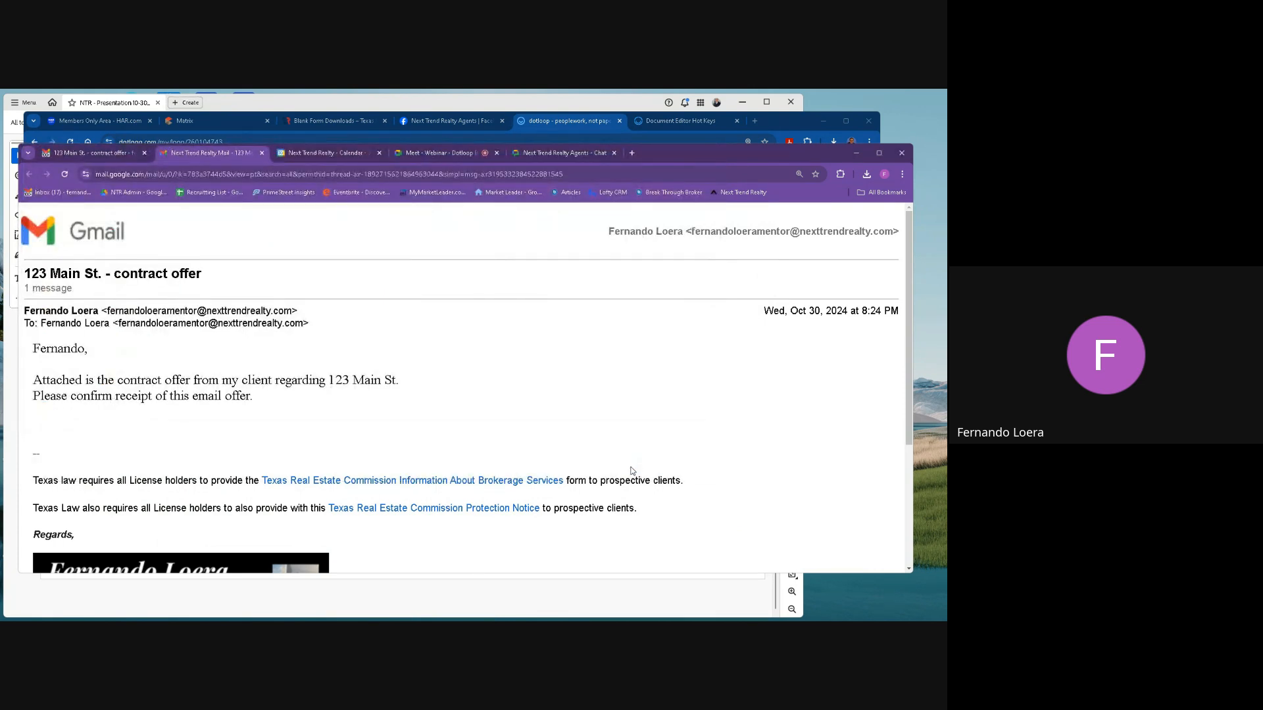
Switch to dotloop and upload the Important email conversation PDF from Downloads into the Emails folder.
{"action": "left_click", "coordinate": [575, 123]}
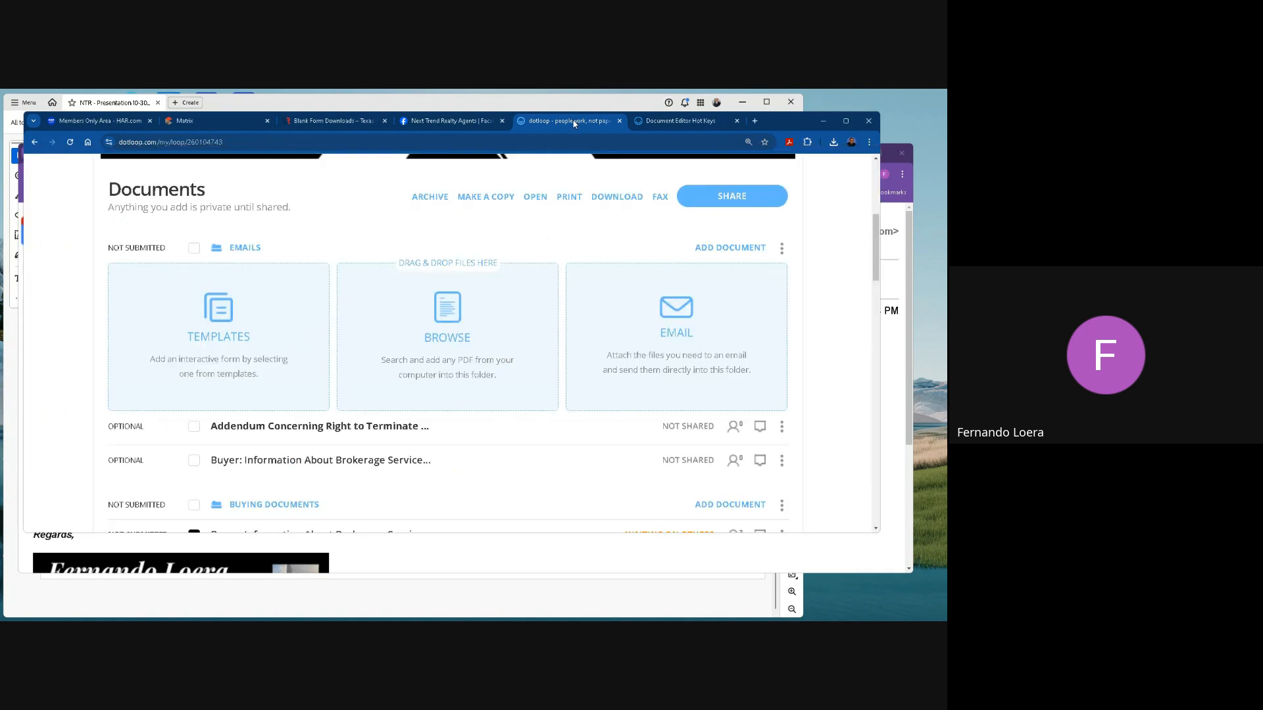
{"action": "left_click", "coordinate": [454, 309]}
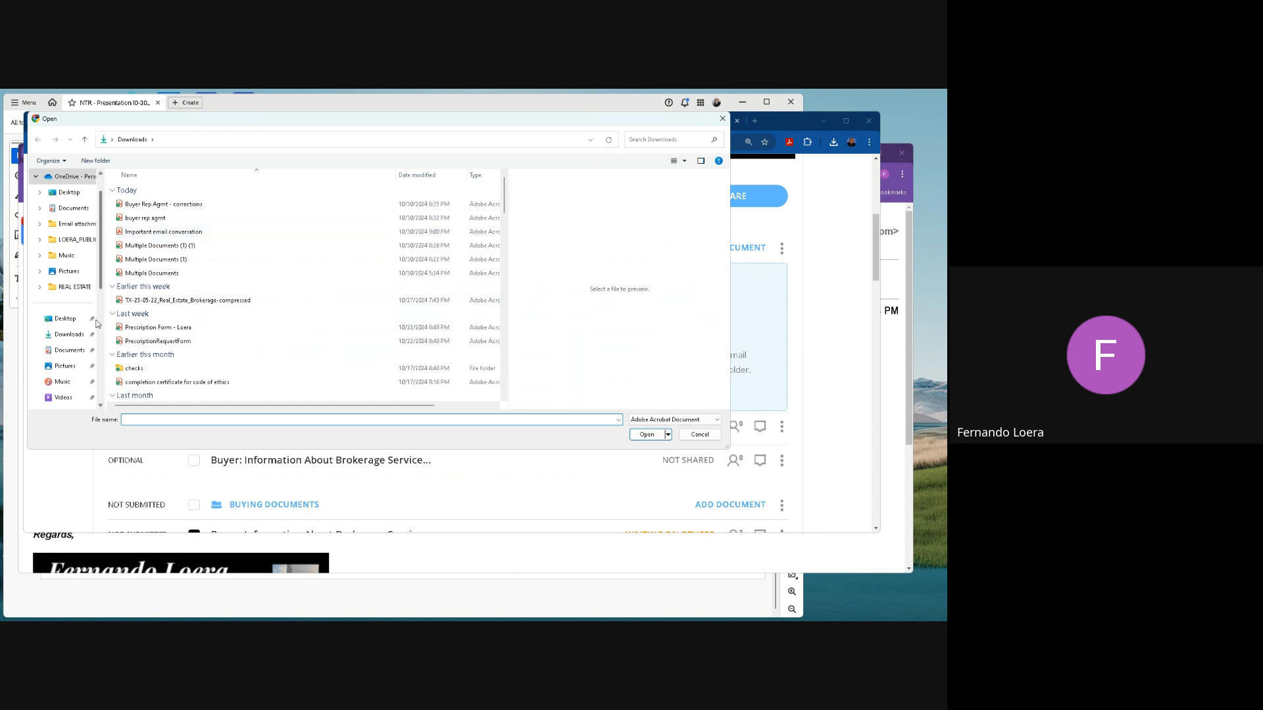
{"action": "left_click", "coordinate": [150, 235]}
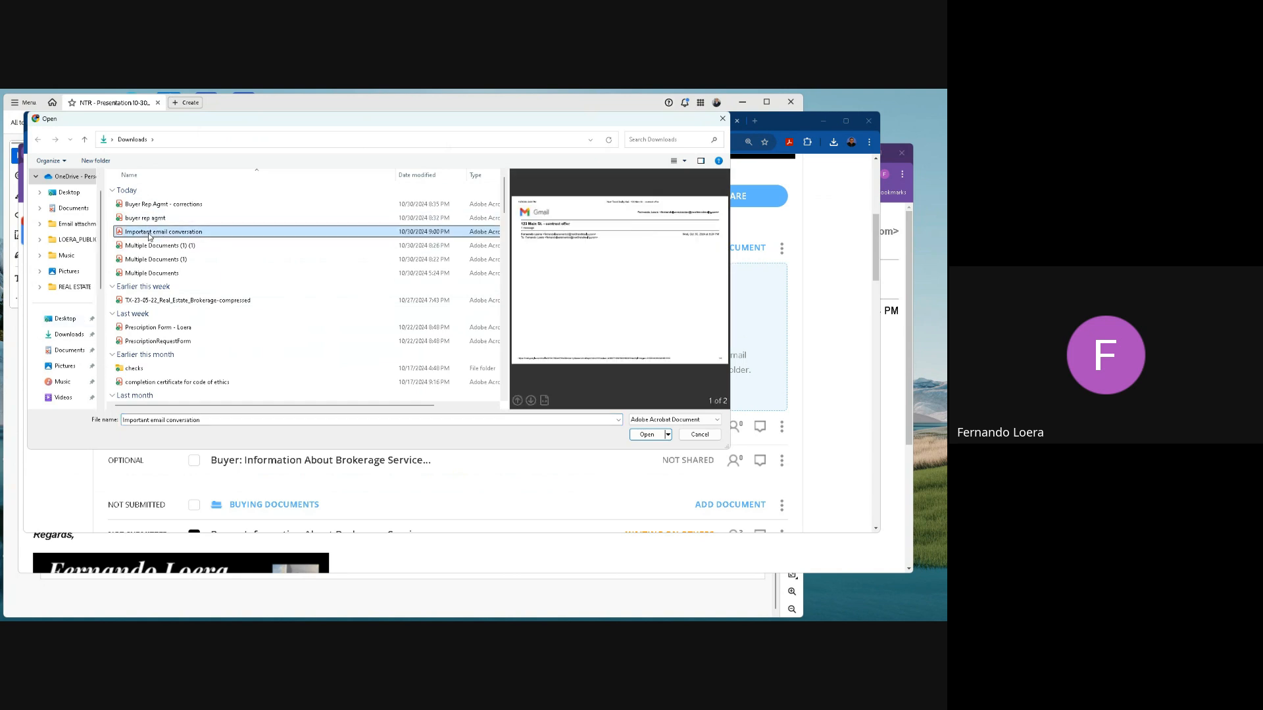
{"action": "left_click", "coordinate": [652, 437]}
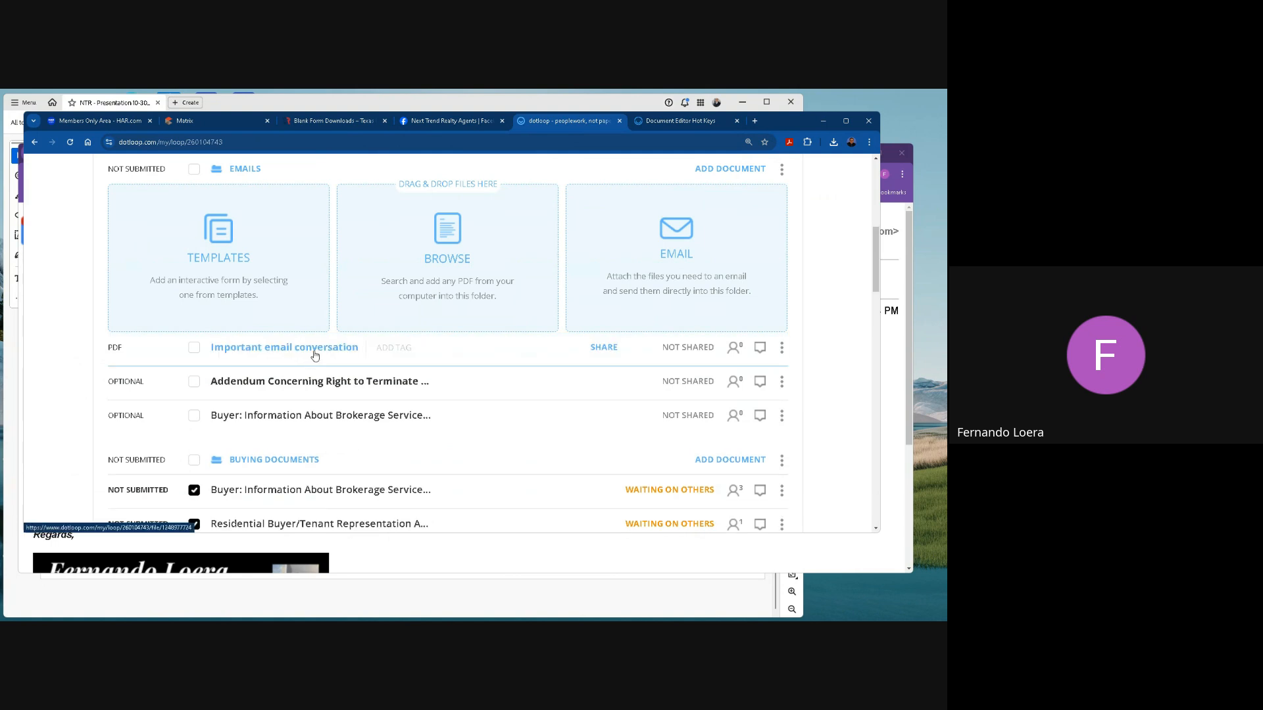
Open the Important email conversation document, look through its pages and return to the loop's document list.
{"action": "left_click", "coordinate": [317, 349]}
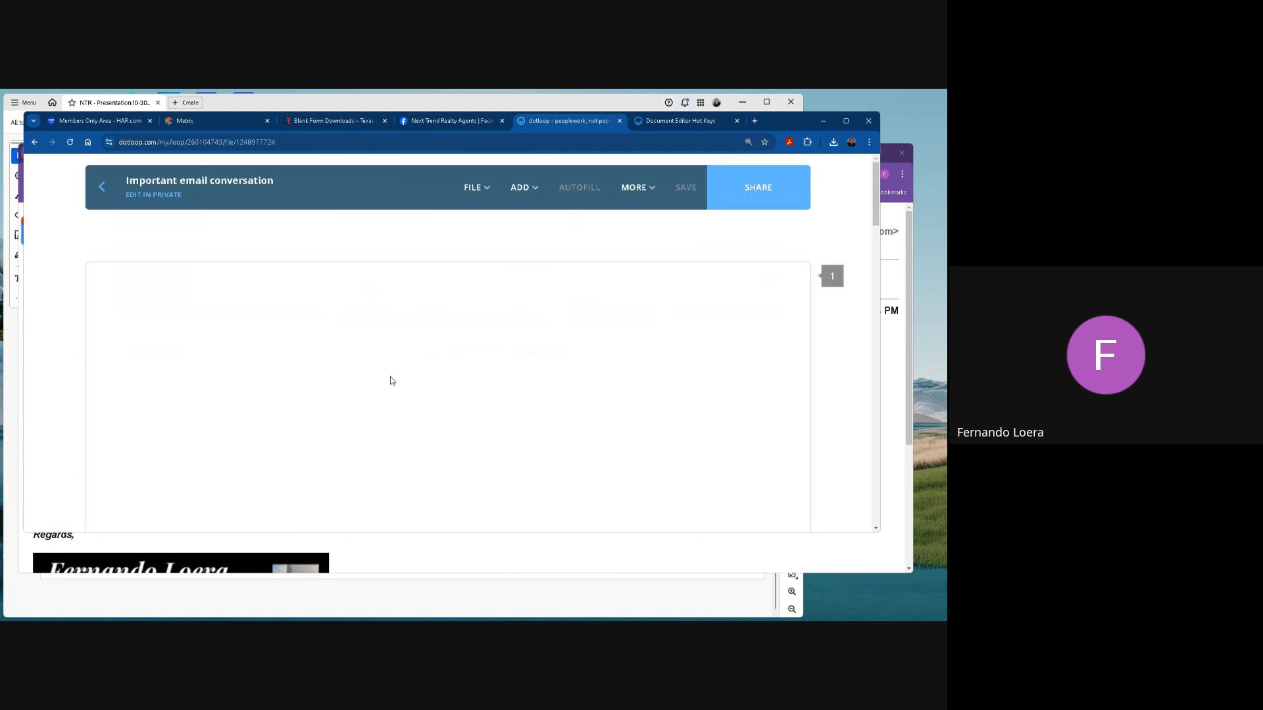
{"action": "scroll", "coordinate": [388, 392], "scroll_direction": "down", "scroll_amount": 5}
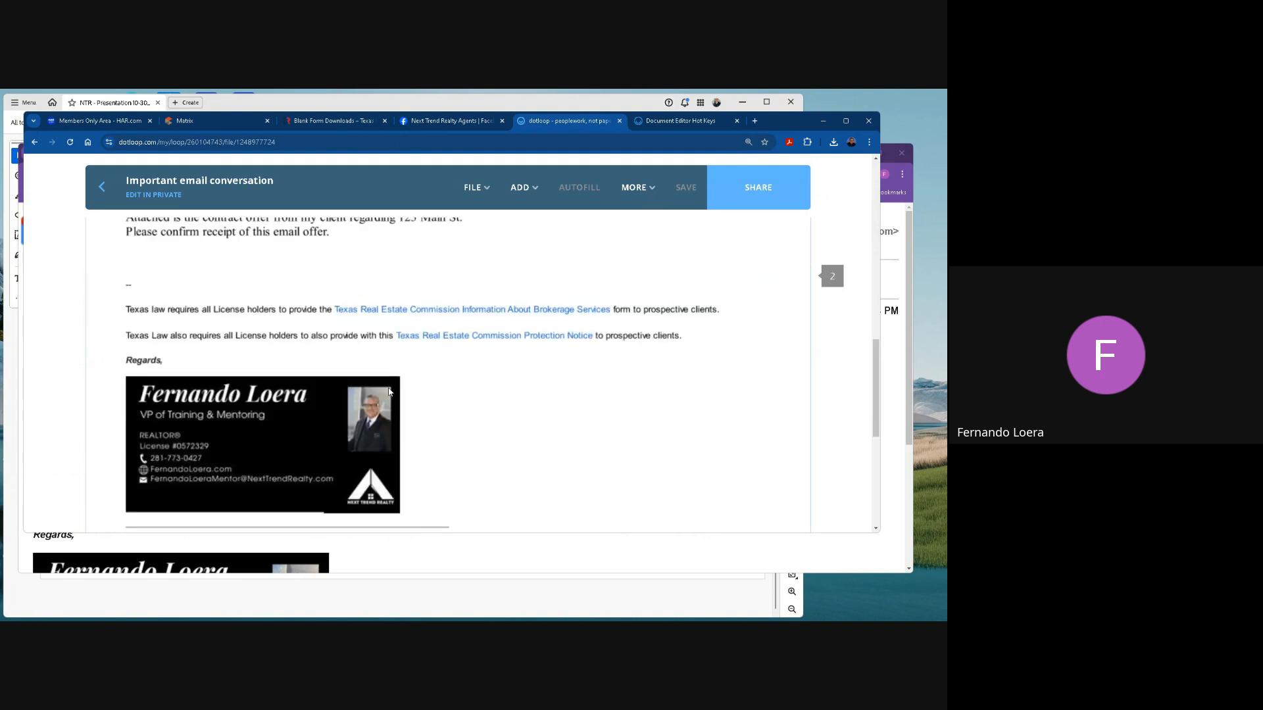
{"action": "scroll", "coordinate": [388, 392], "scroll_direction": "down", "scroll_amount": 5}
{"action": "scroll", "coordinate": [389, 392], "scroll_direction": "up", "scroll_amount": 5}
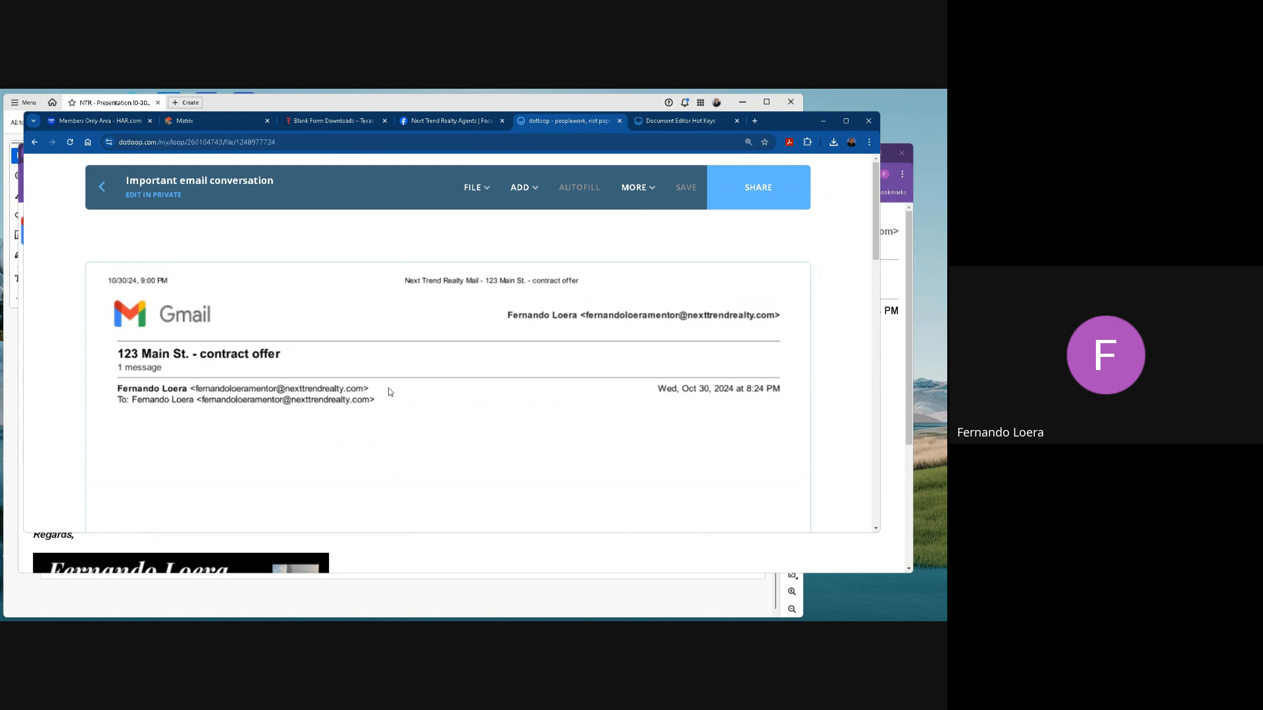
{"action": "left_click", "coordinate": [102, 187]}
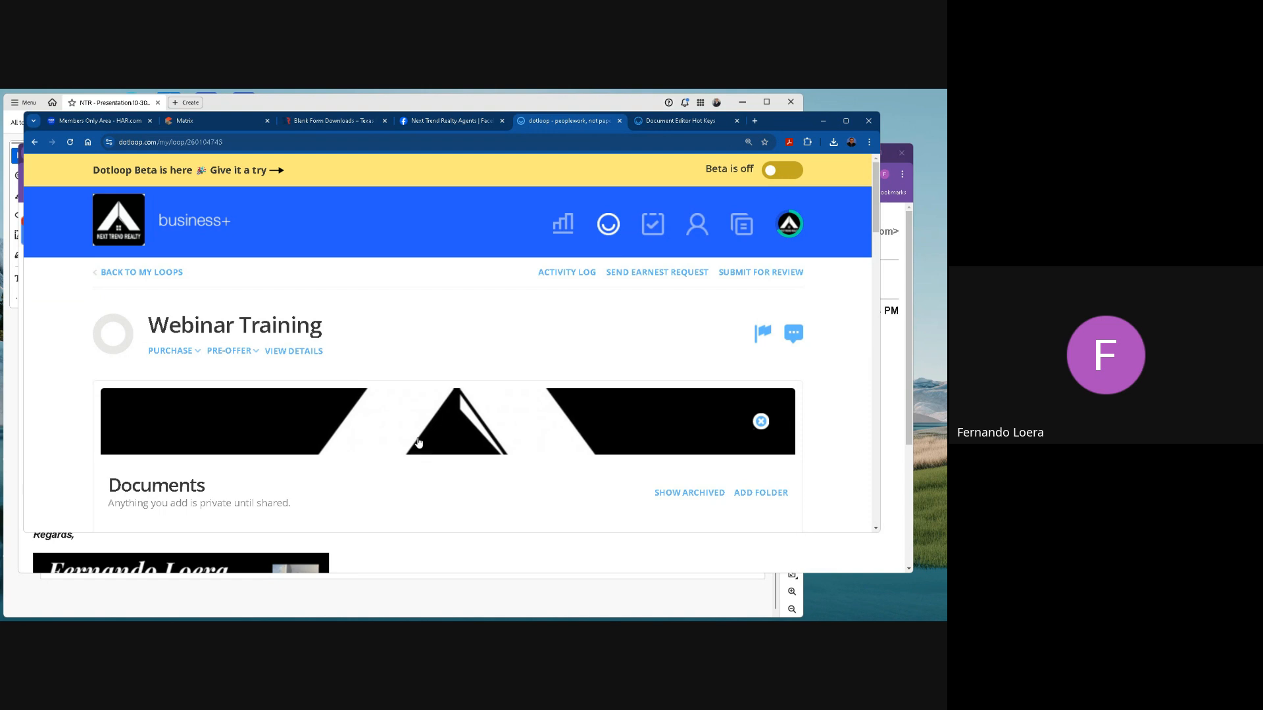
{"action": "scroll", "coordinate": [454, 513], "scroll_direction": "down", "scroll_amount": 2}
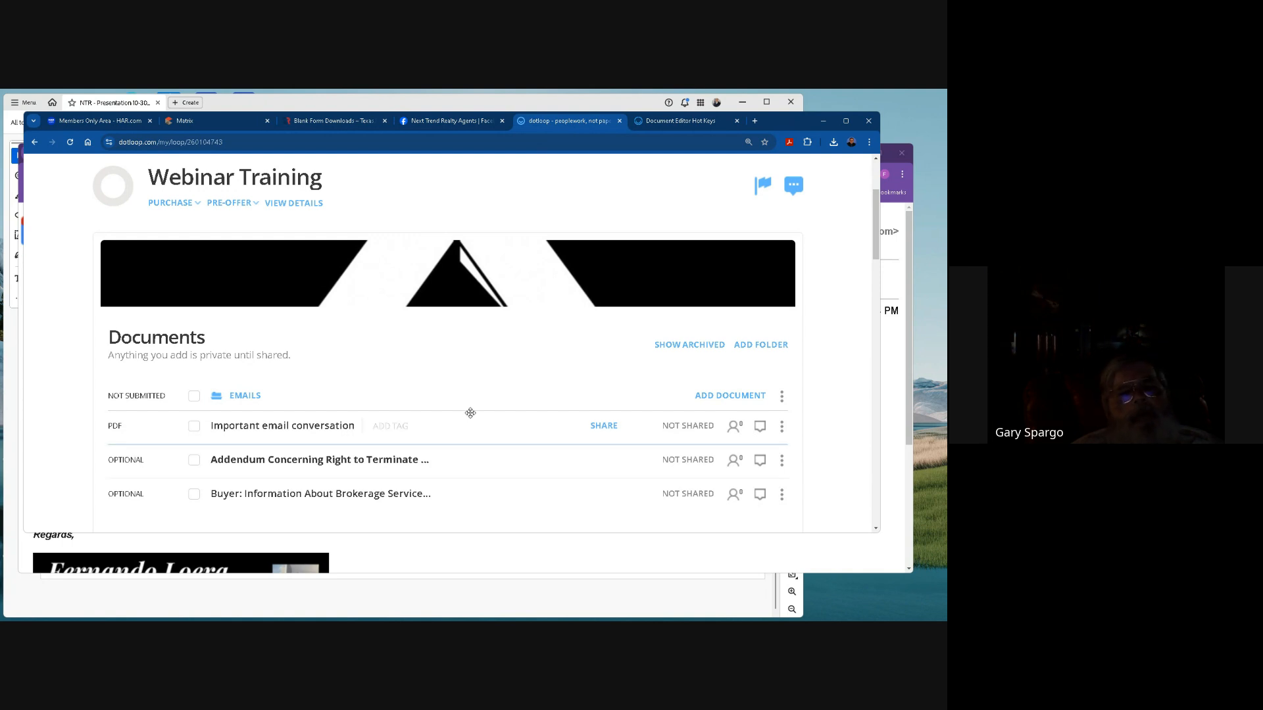
{"action": "scroll", "coordinate": [467, 421], "scroll_direction": "down", "scroll_amount": 3}
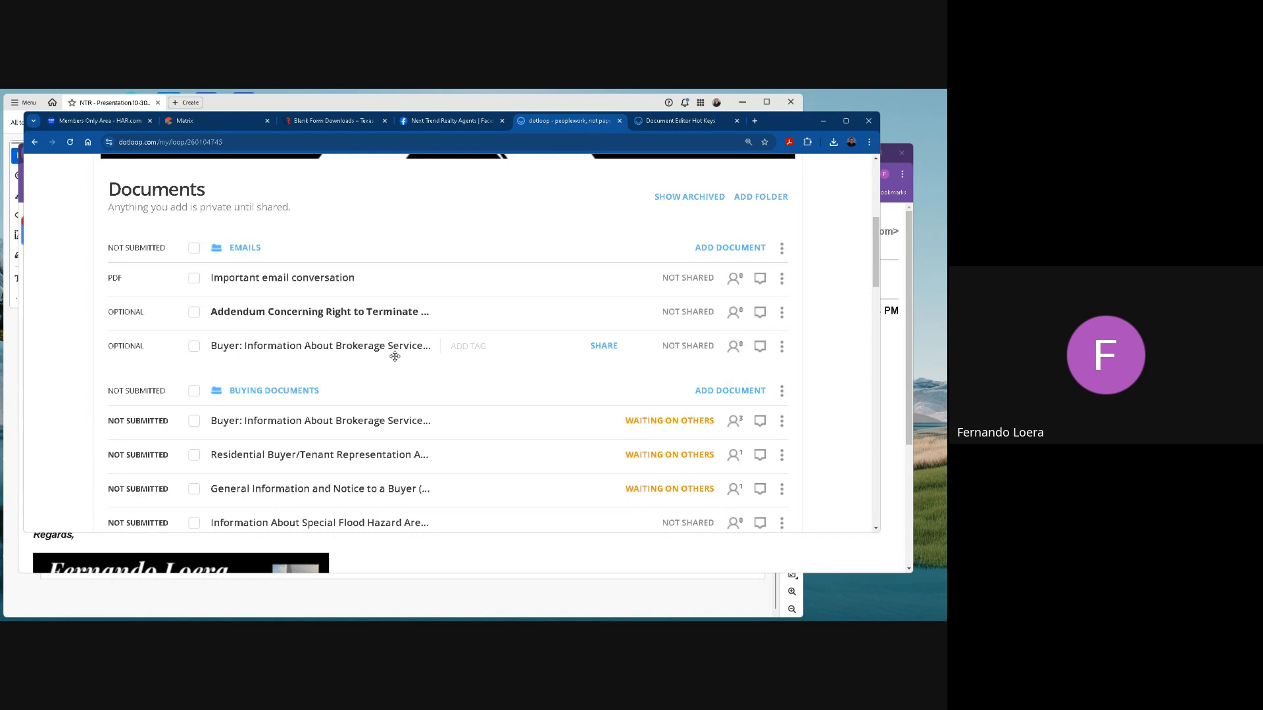
Start a new loop and name it as the old client's first name followed by "- from Zipforms".
{"action": "scroll", "coordinate": [395, 356], "scroll_direction": "up", "scroll_amount": 5}
{"action": "left_click", "coordinate": [608, 238]}
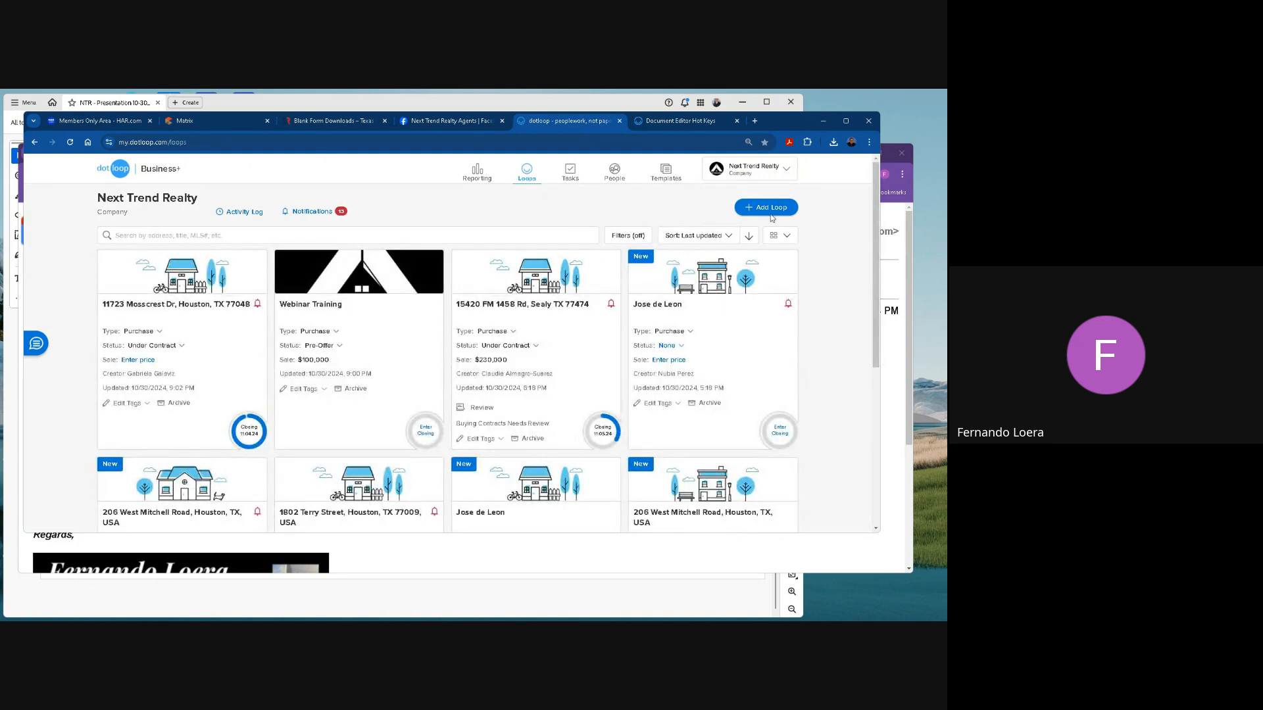
{"action": "left_click", "coordinate": [766, 207]}
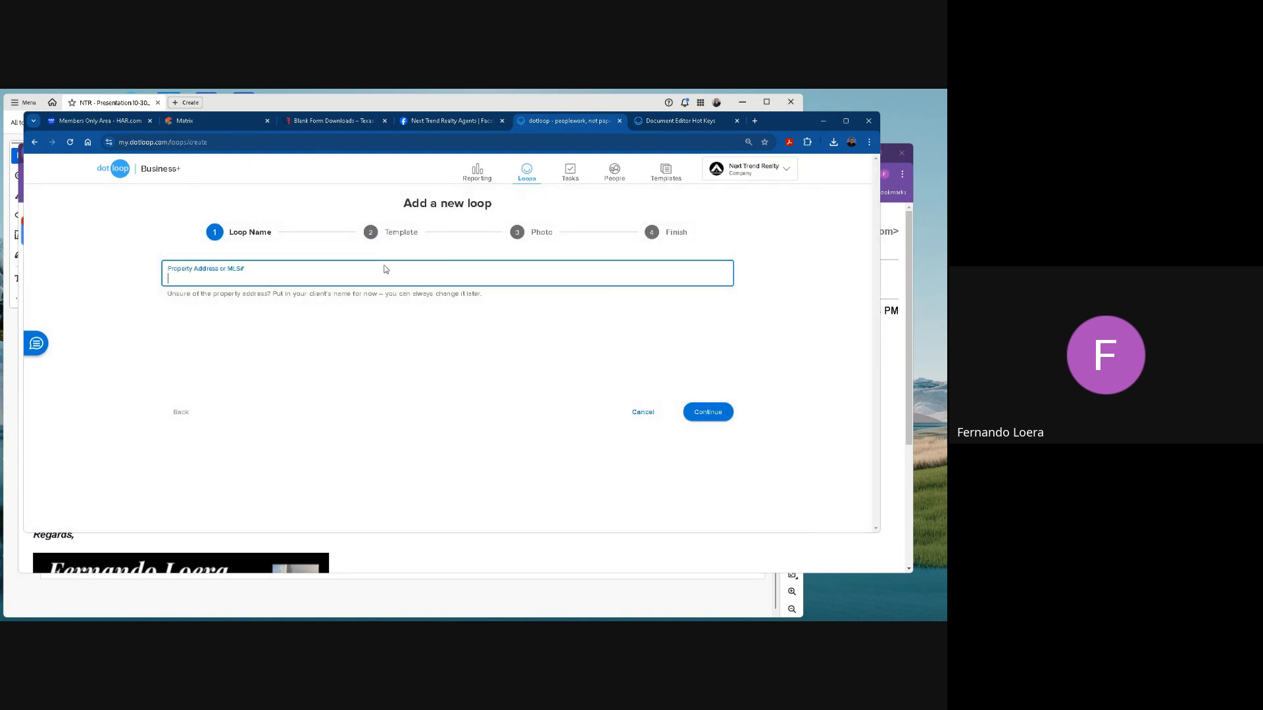
{"action": "type", "text": "My old client James"}
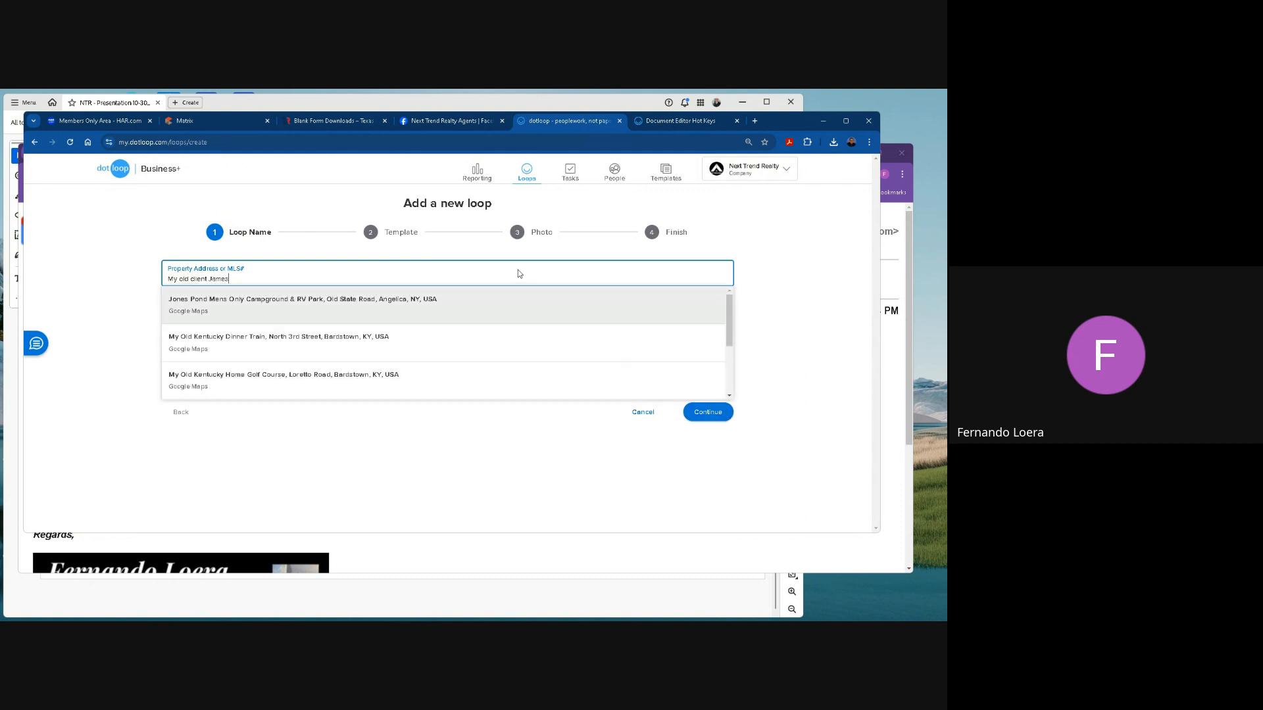
{"action": "type", "text": " - f"}
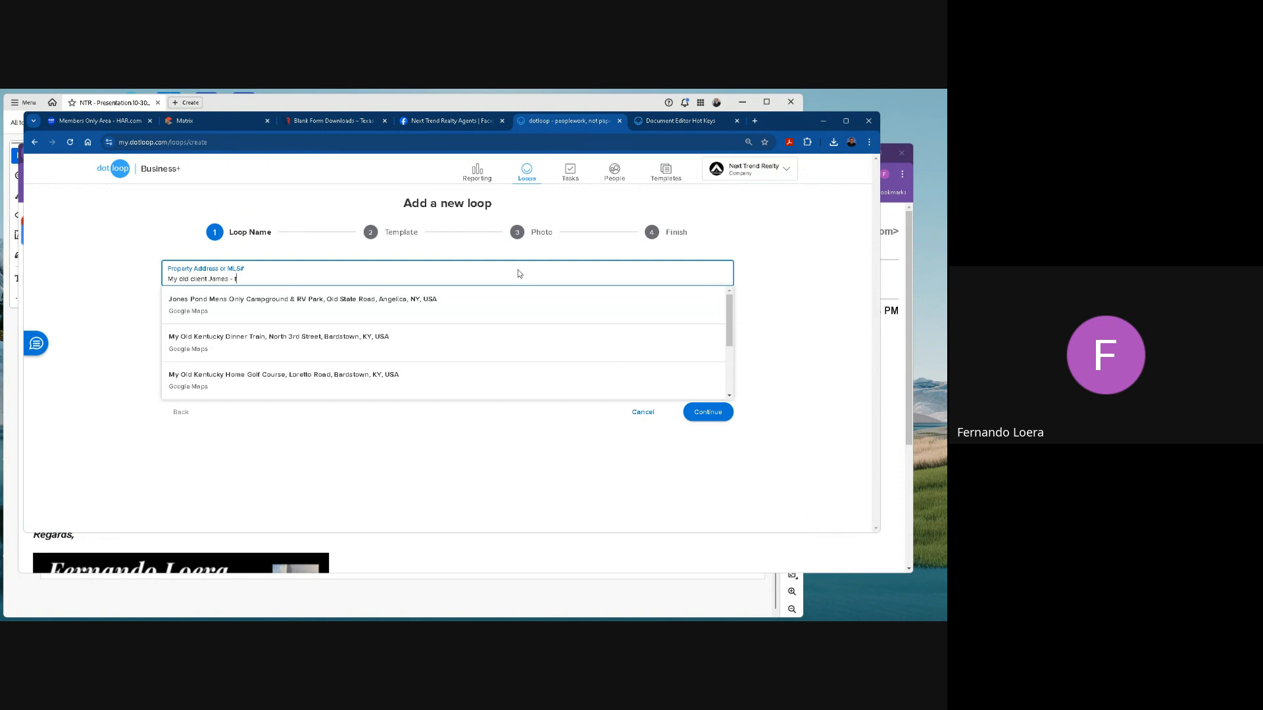
{"action": "type", "text": "rom Zip"}
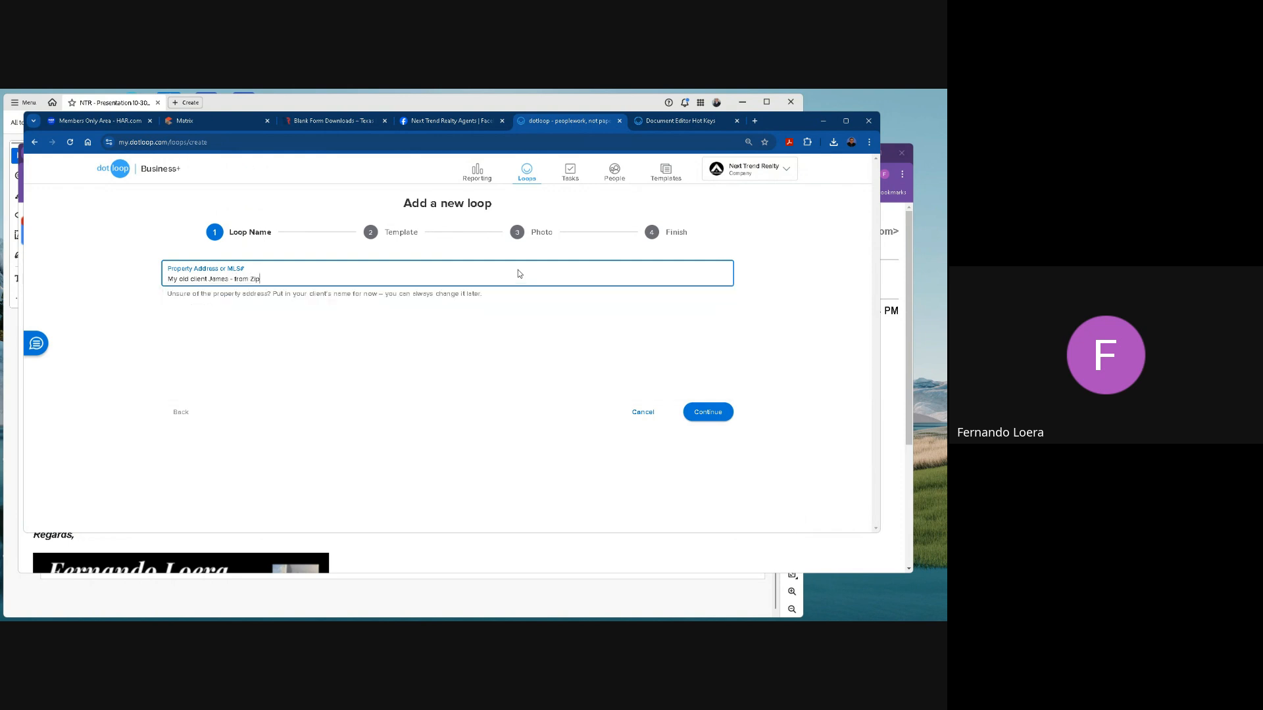
{"action": "type", "text": "forms"}
{"action": "left_click", "coordinate": [697, 412]}
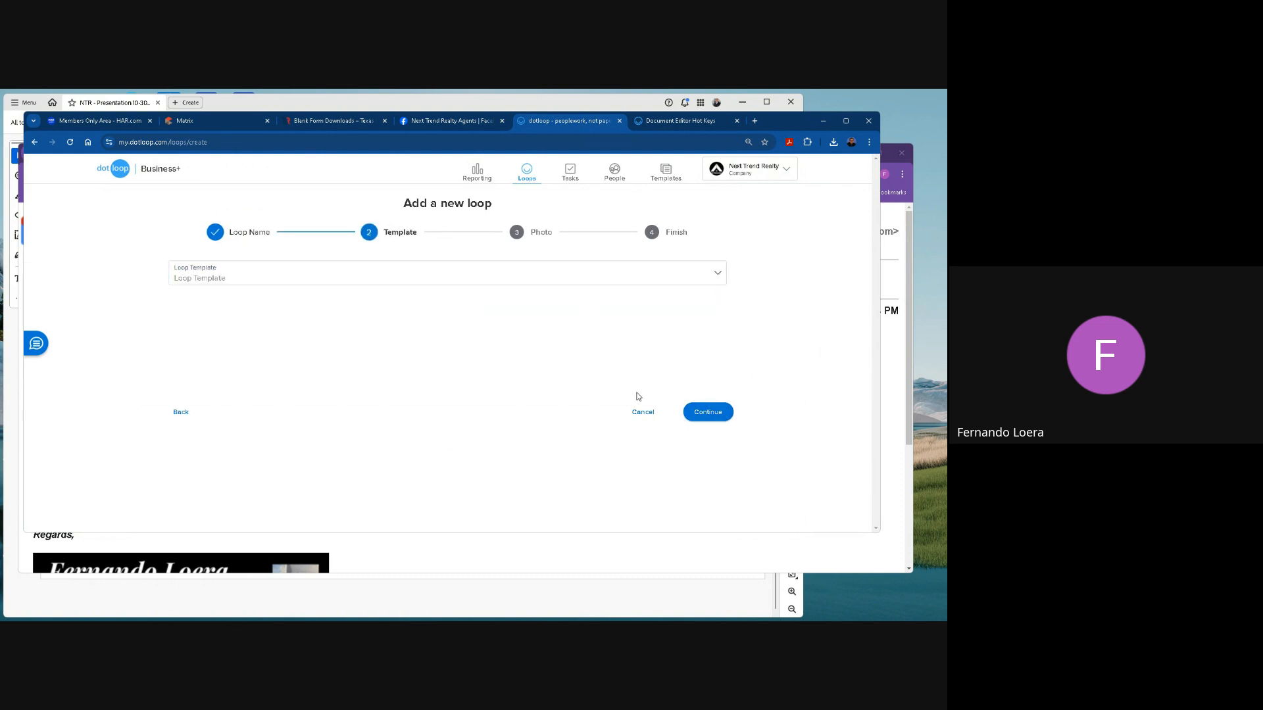
Finish creating the loop without a template or photo and open it.
{"action": "left_click", "coordinate": [725, 414]}
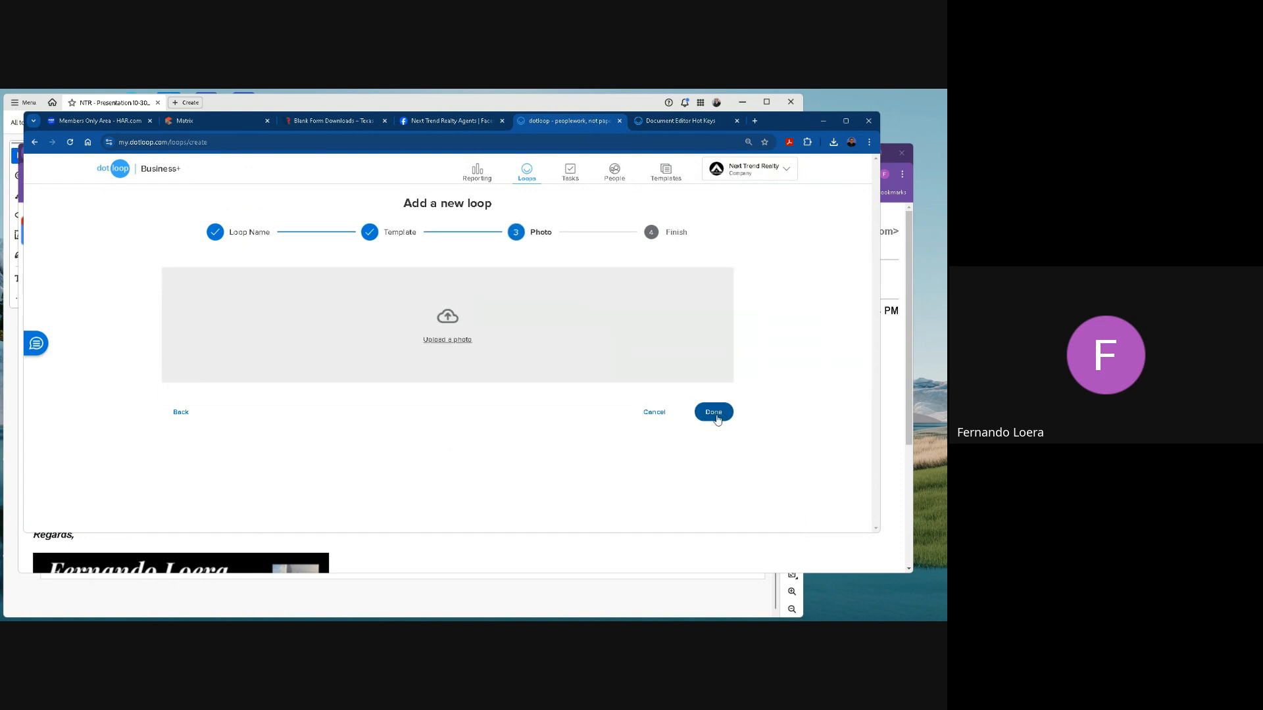
{"action": "left_click", "coordinate": [715, 412]}
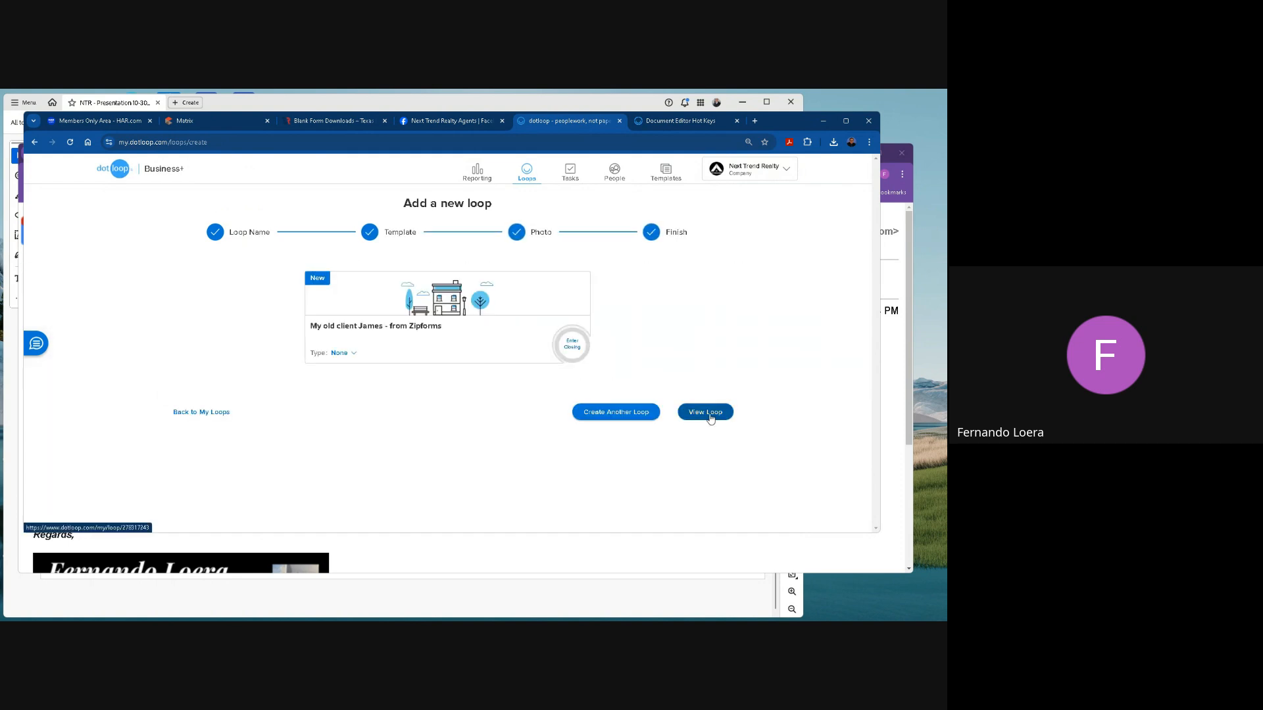
{"action": "left_click", "coordinate": [709, 413]}
Add a folder to the new loop, named with the property's street address followed by "- sold 1998".
{"action": "scroll", "coordinate": [353, 361], "scroll_direction": "down", "scroll_amount": 2}
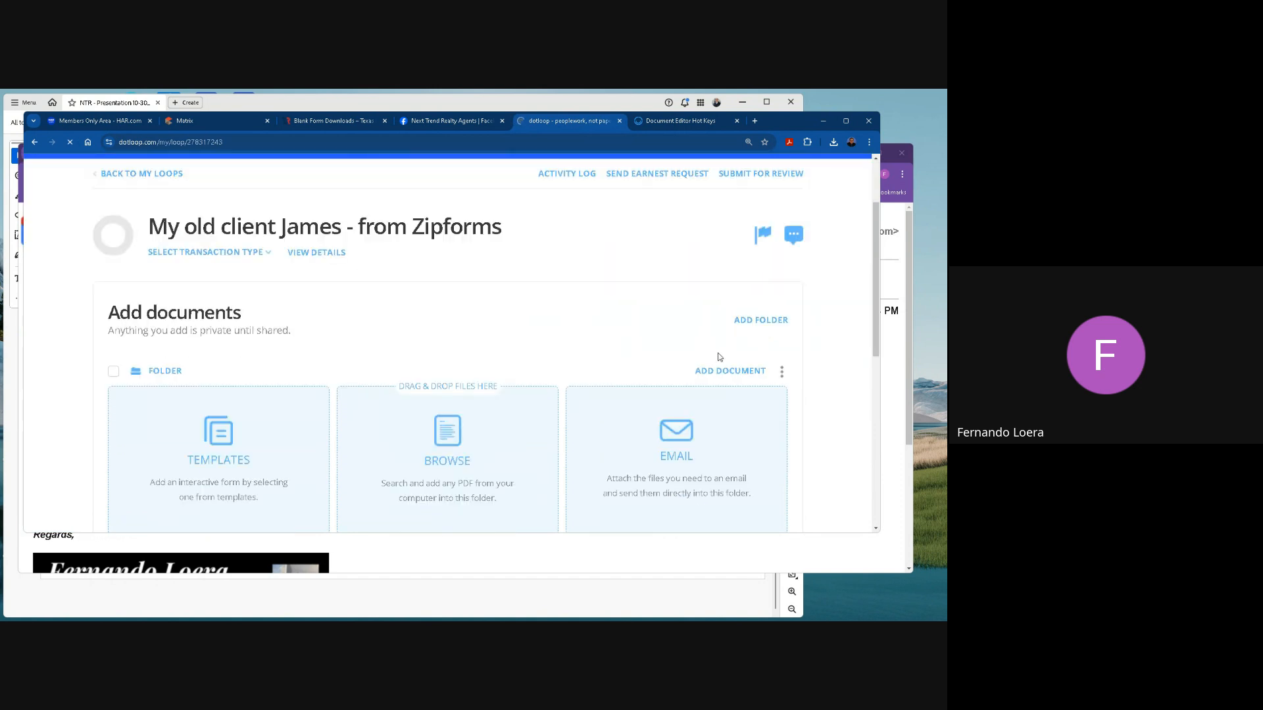
{"action": "left_click", "coordinate": [759, 320]}
{"action": "key", "text": "BackSpace"}
{"action": "type", "text": "123 main st - solde 1998"}
{"action": "key", "text": "BackSpace"}
Browse Downloads for PDFs to add to the folder, cancel the file selection and return to the list of loops.
{"action": "left_click", "coordinate": [448, 430]}
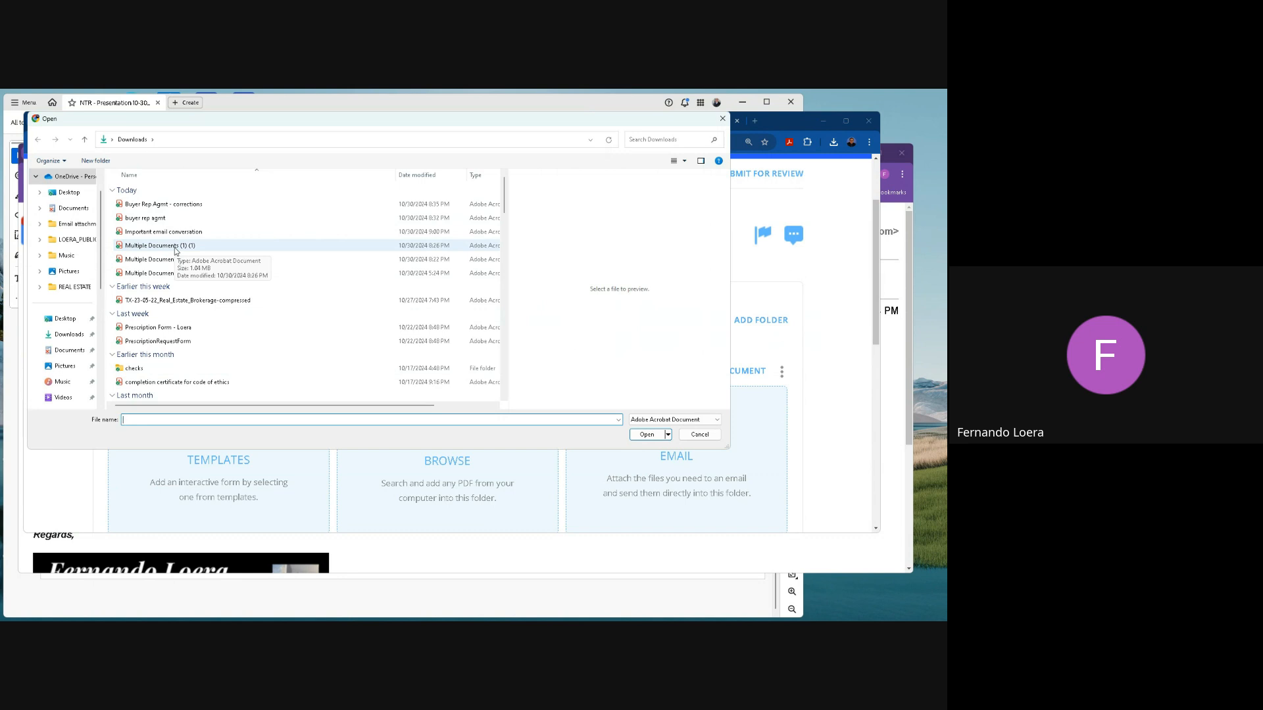
{"action": "left_click", "coordinate": [699, 435]}
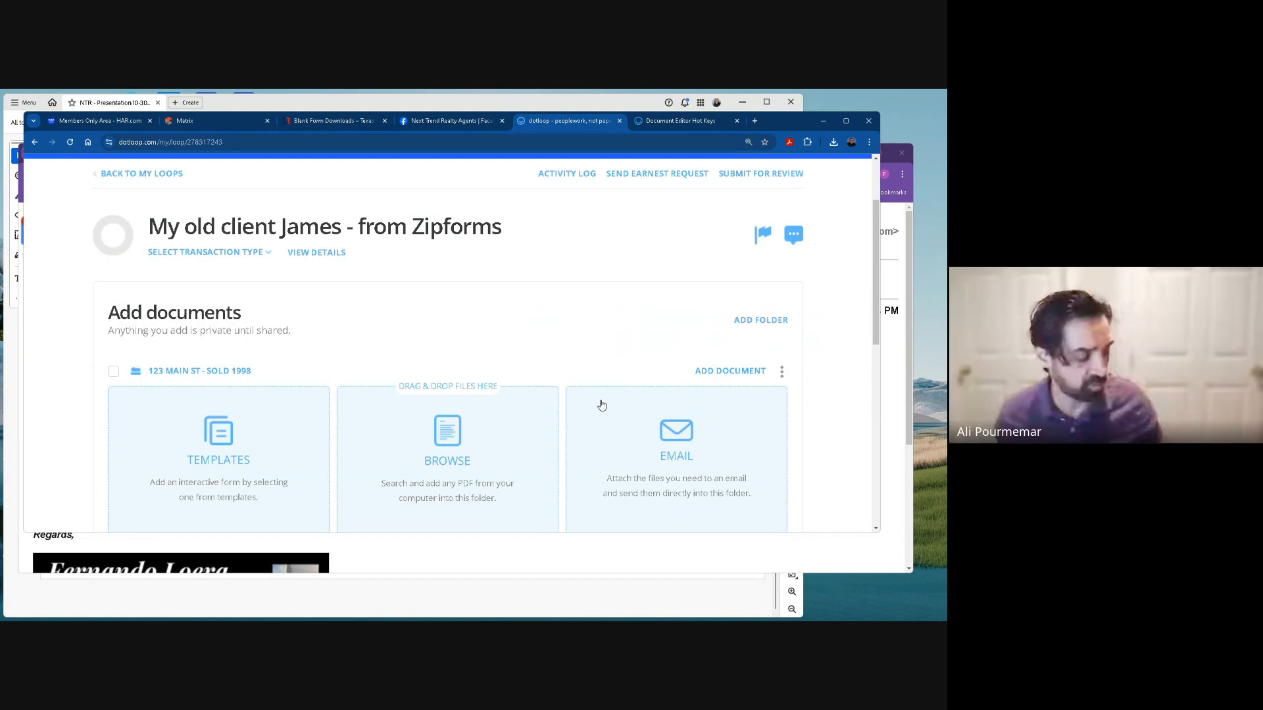
{"action": "scroll", "coordinate": [592, 334], "scroll_direction": "up", "scroll_amount": 2}
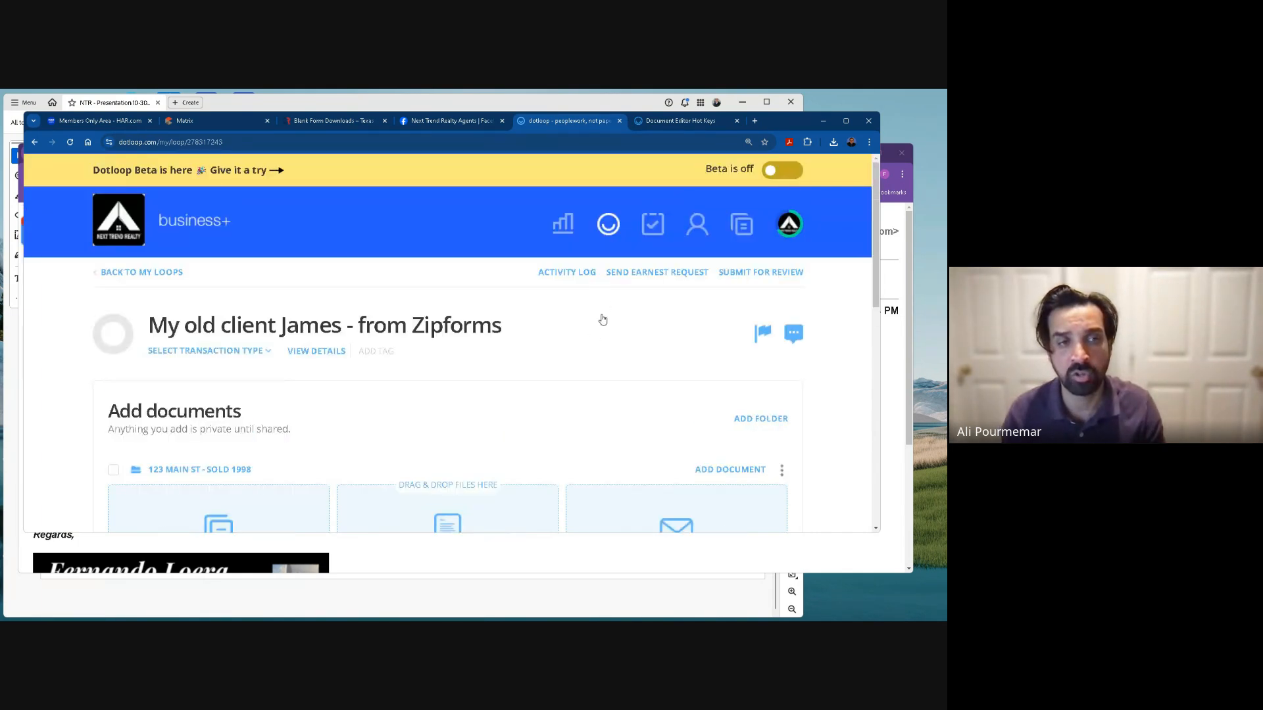
{"action": "left_click", "coordinate": [609, 227]}
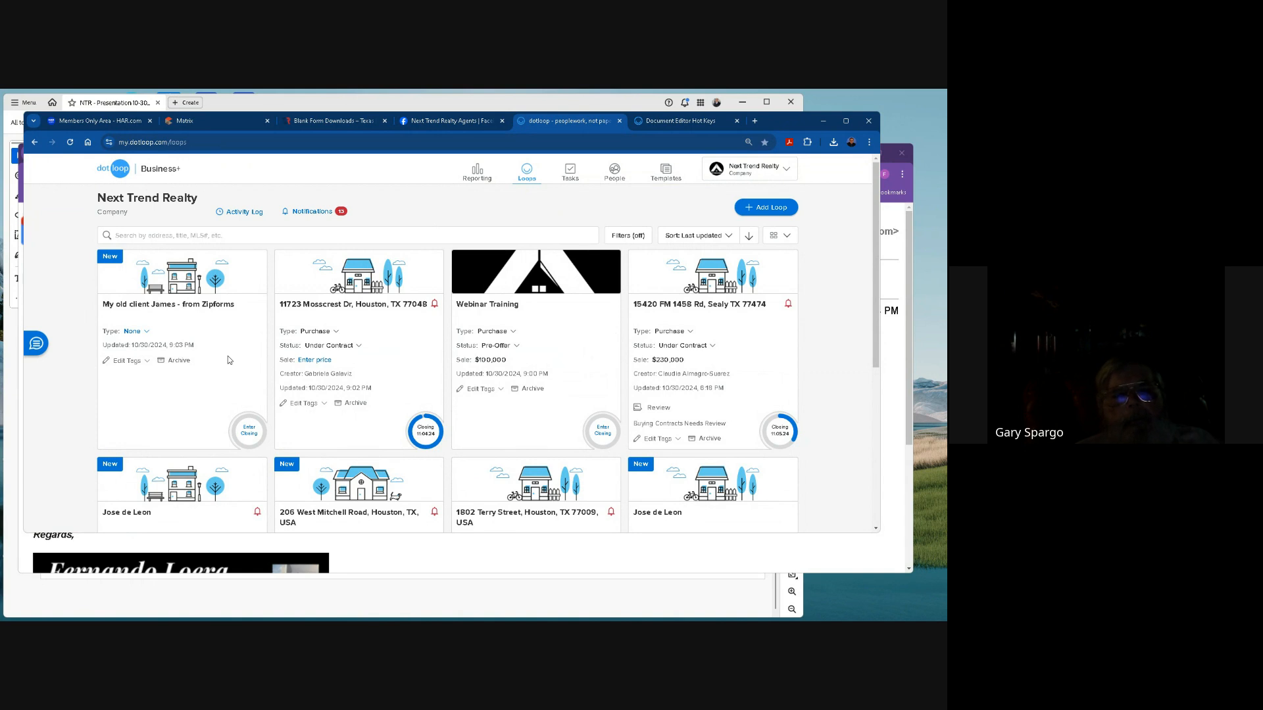
Show the presentation's Questions slide in Acrobat and switch to the Google Meet webinar to examine its participant list.
{"action": "left_click", "coordinate": [376, 103]}
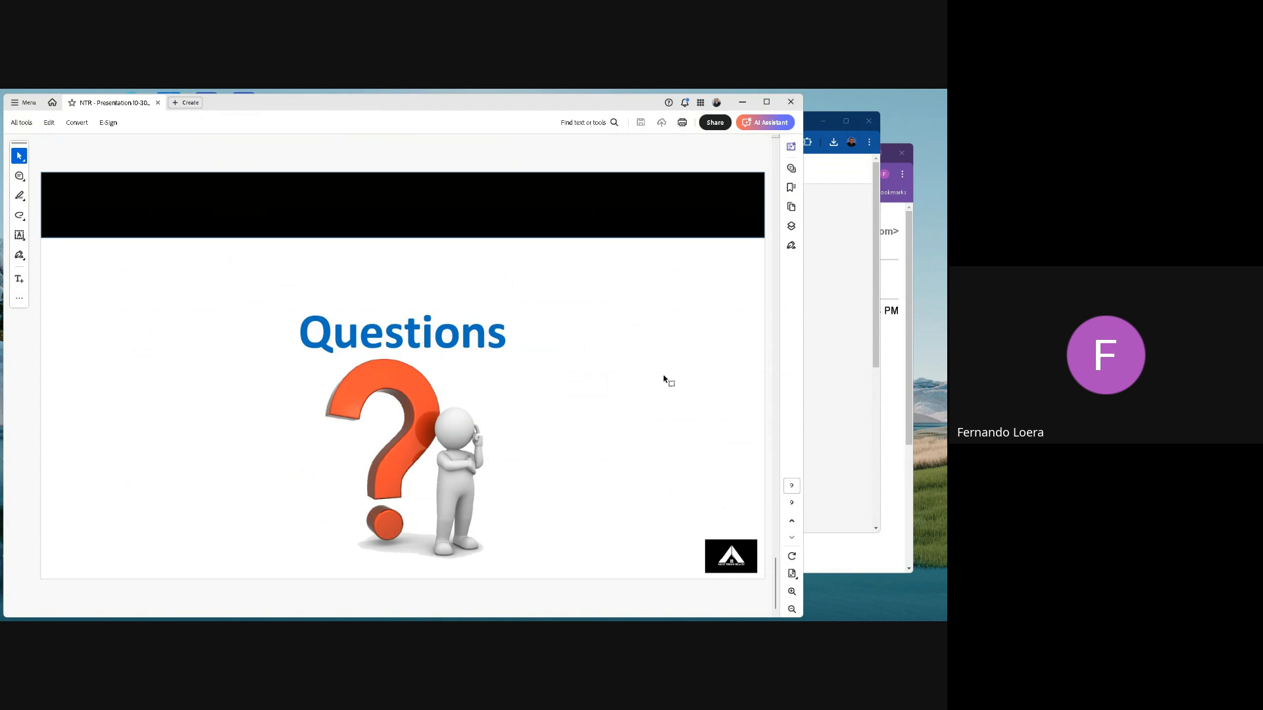
{"action": "left_click", "coordinate": [910, 369]}
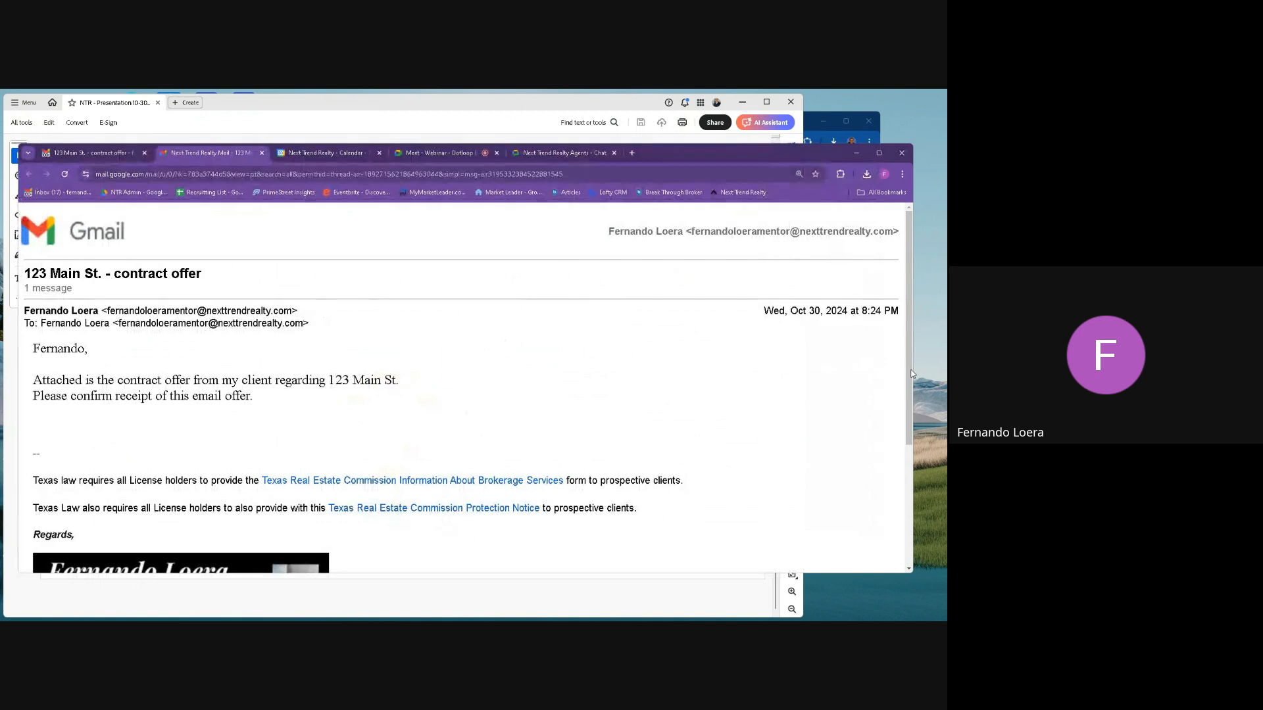
{"action": "left_click", "coordinate": [457, 155]}
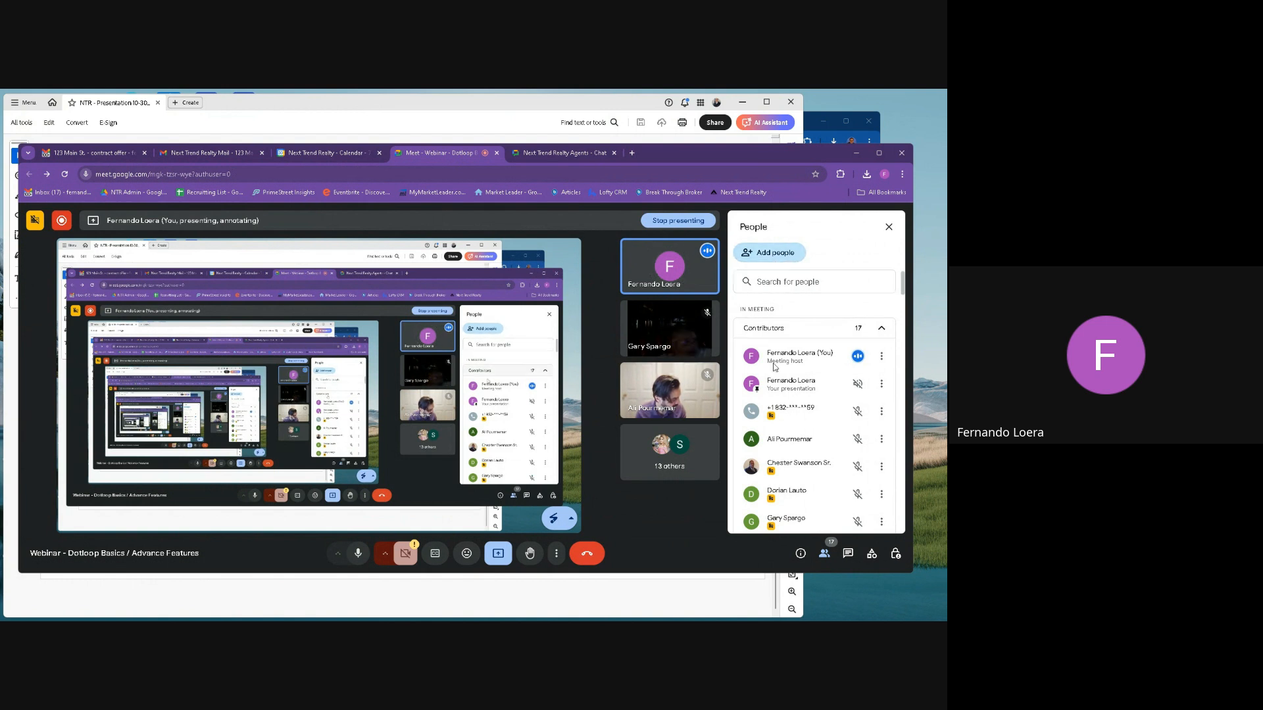
{"action": "scroll", "coordinate": [806, 437], "scroll_direction": "down", "scroll_amount": 3}
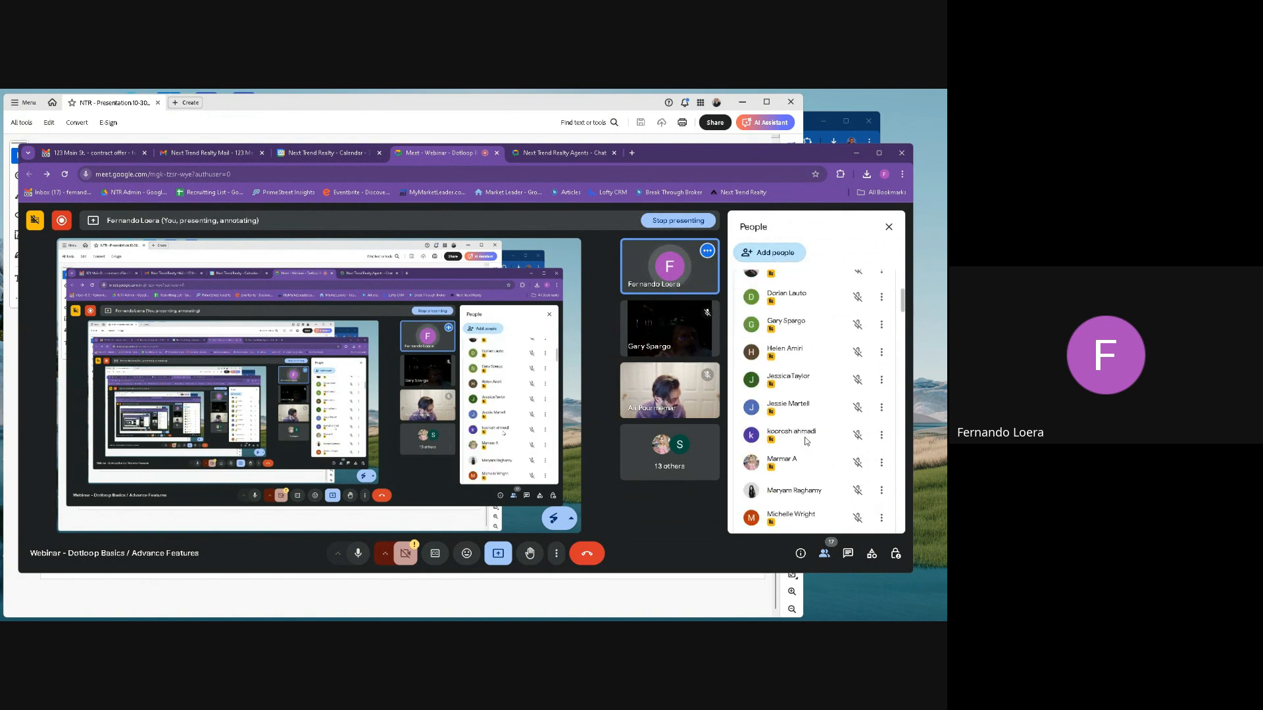
{"action": "scroll", "coordinate": [806, 440], "scroll_direction": "down", "scroll_amount": 10}
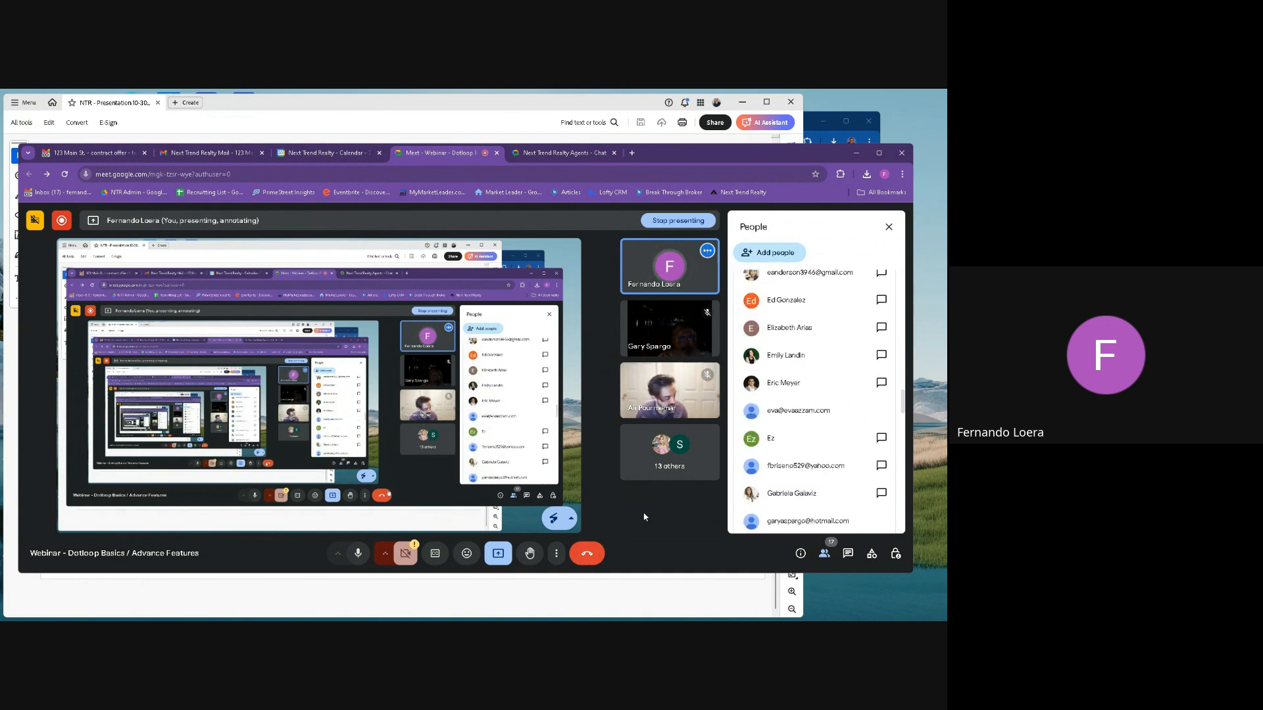
{"action": "scroll", "coordinate": [800, 357], "scroll_direction": "up", "scroll_amount": 13}
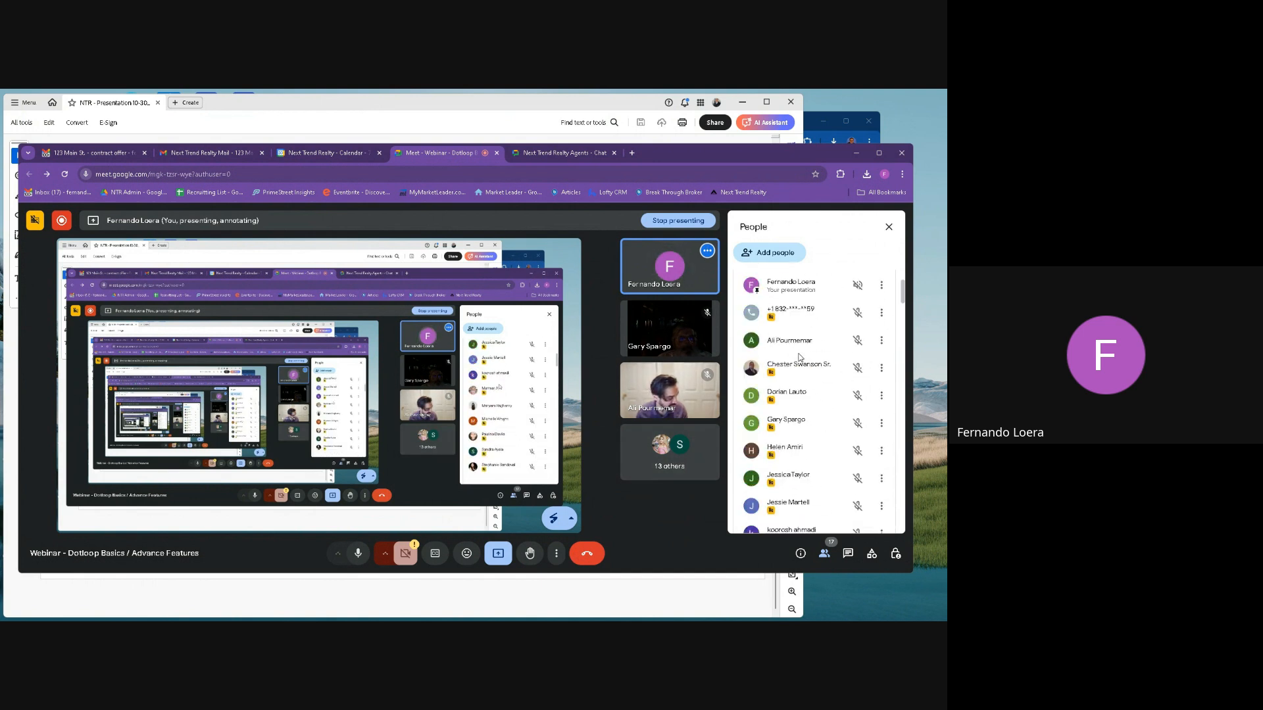
{"action": "scroll", "coordinate": [800, 358], "scroll_direction": "up", "scroll_amount": 1}
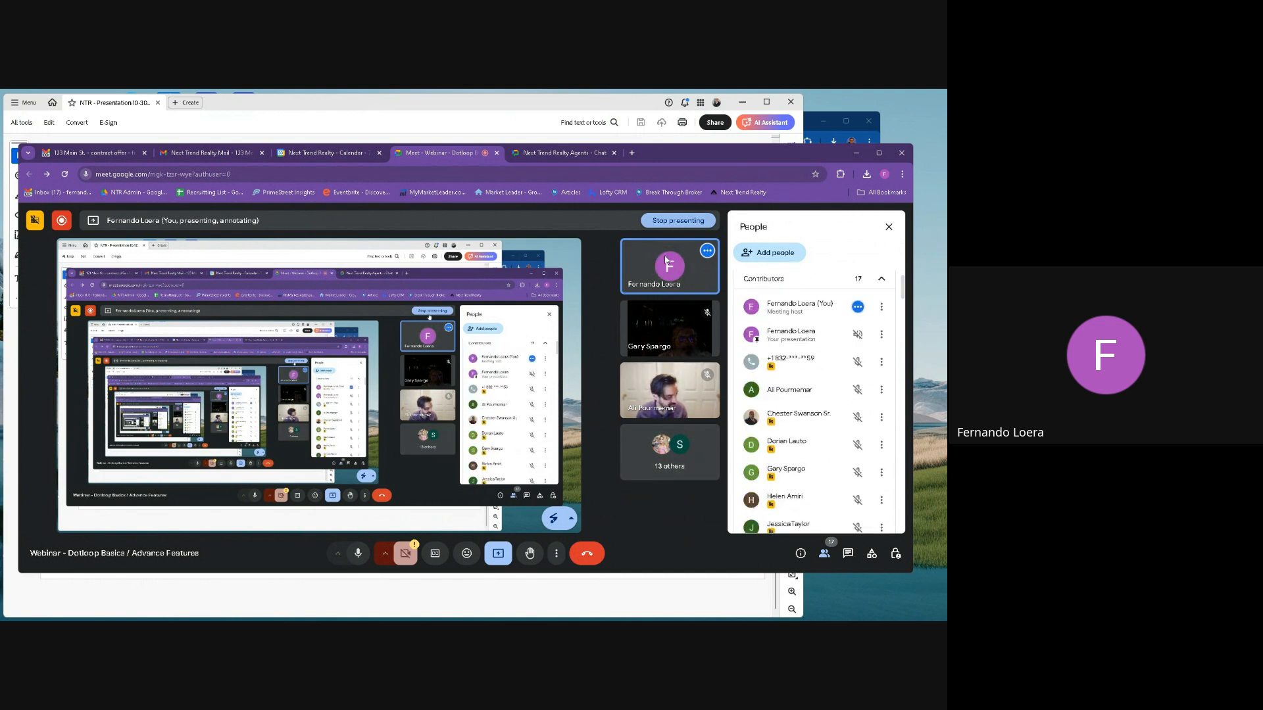
Open the webinar's recording controls and request stopping the recording without also stopping transcription.
{"action": "left_click", "coordinate": [556, 555]}
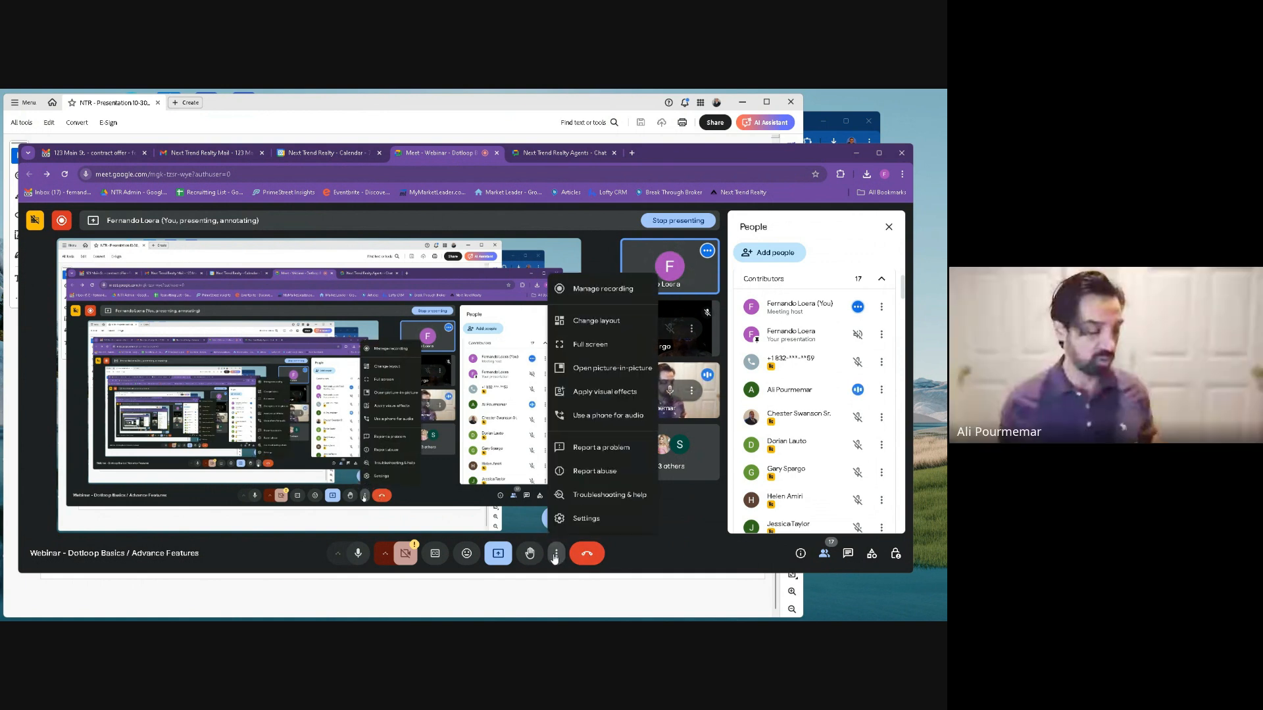
{"action": "left_click", "coordinate": [604, 290]}
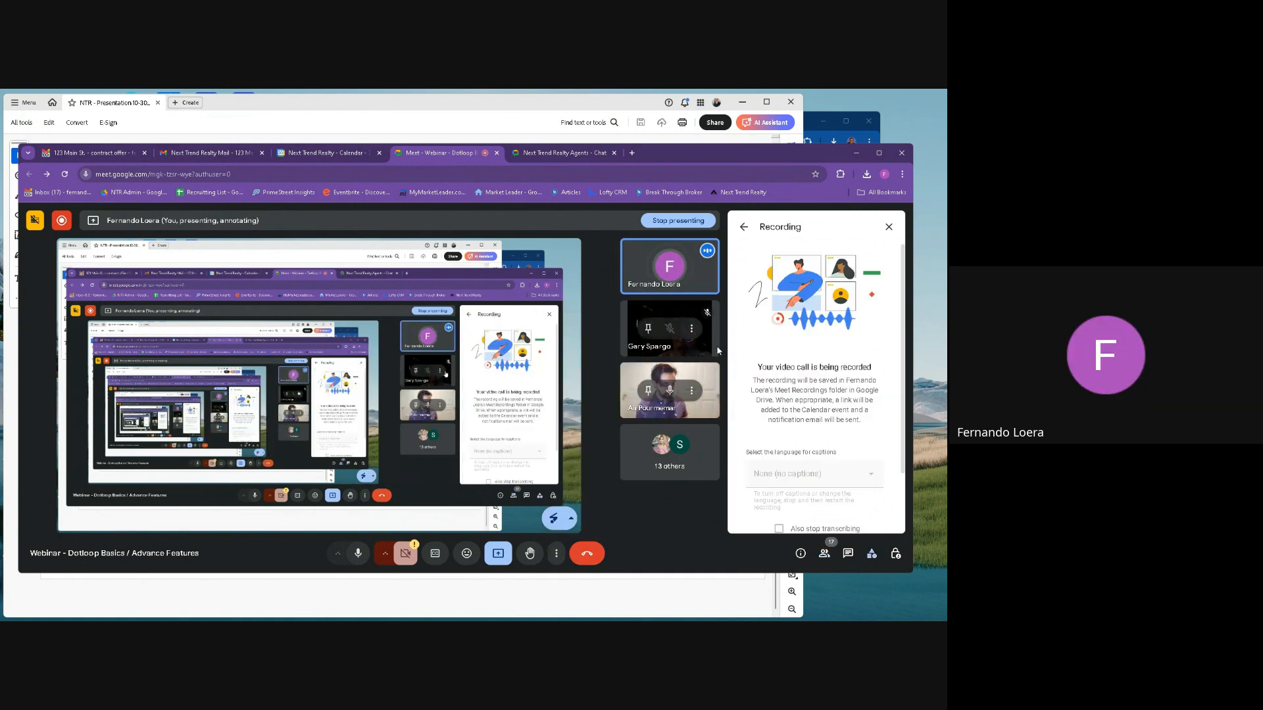
{"action": "scroll", "coordinate": [816, 394], "scroll_direction": "down", "scroll_amount": 2}
{"action": "left_click", "coordinate": [814, 490]}
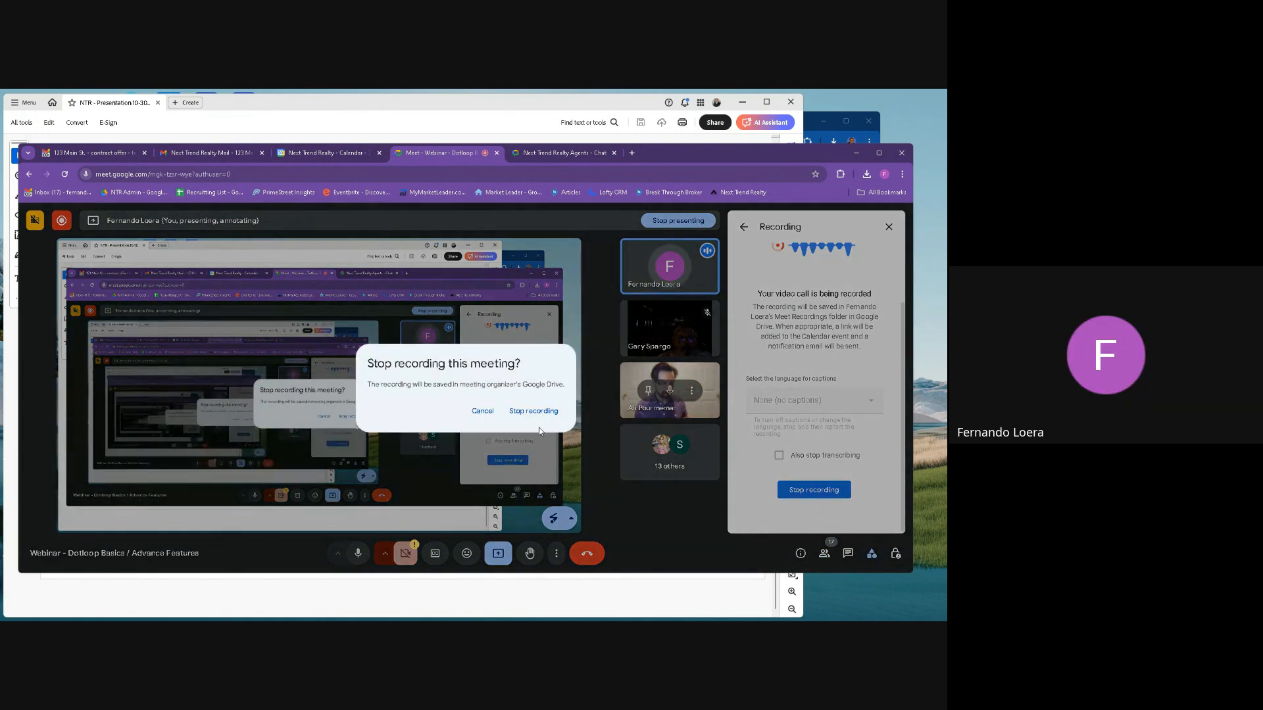